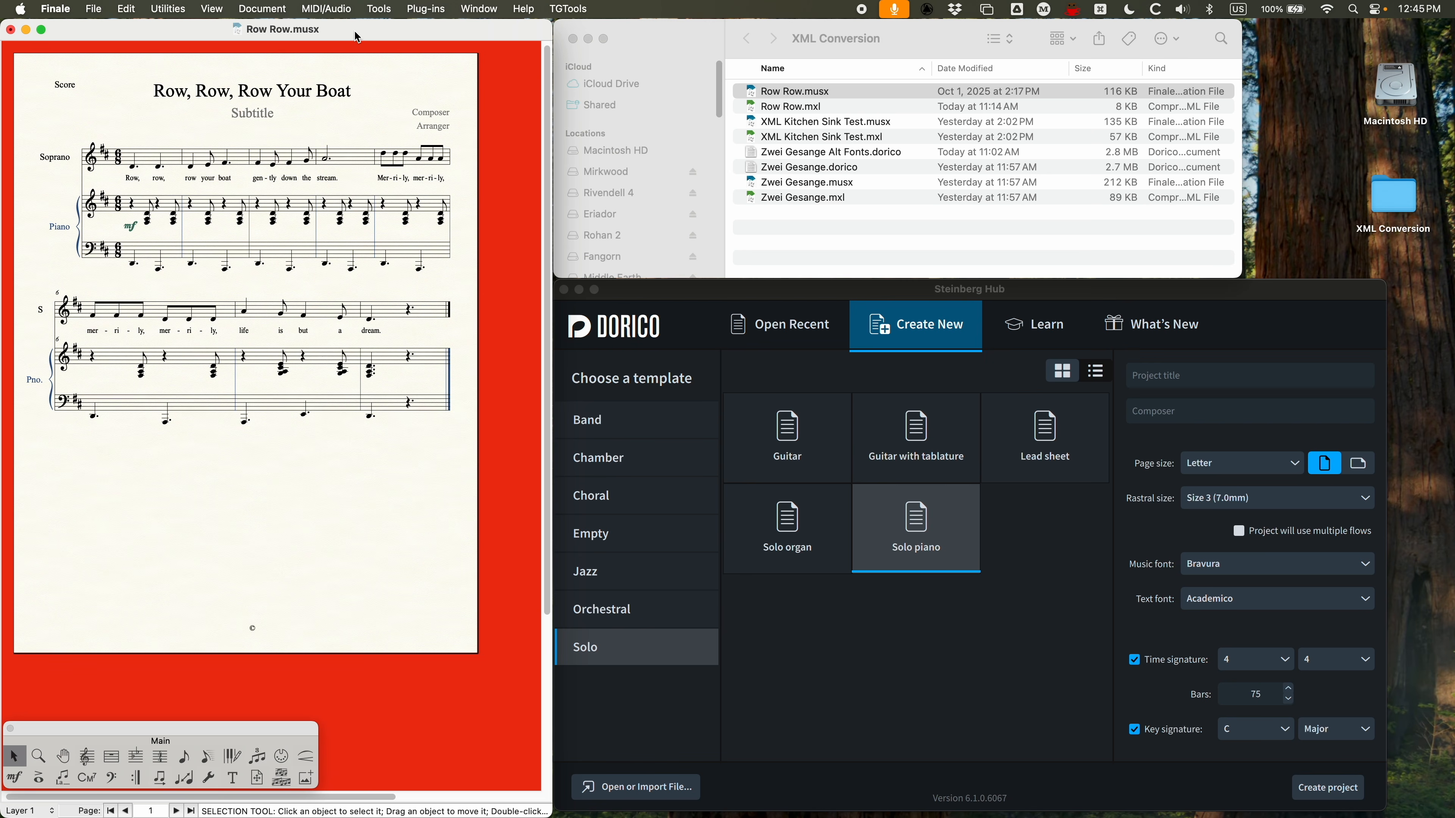
# Open the MusicXML export preferences in Finale and examine the export and folder translation options
pyautogui.click(98, 7)
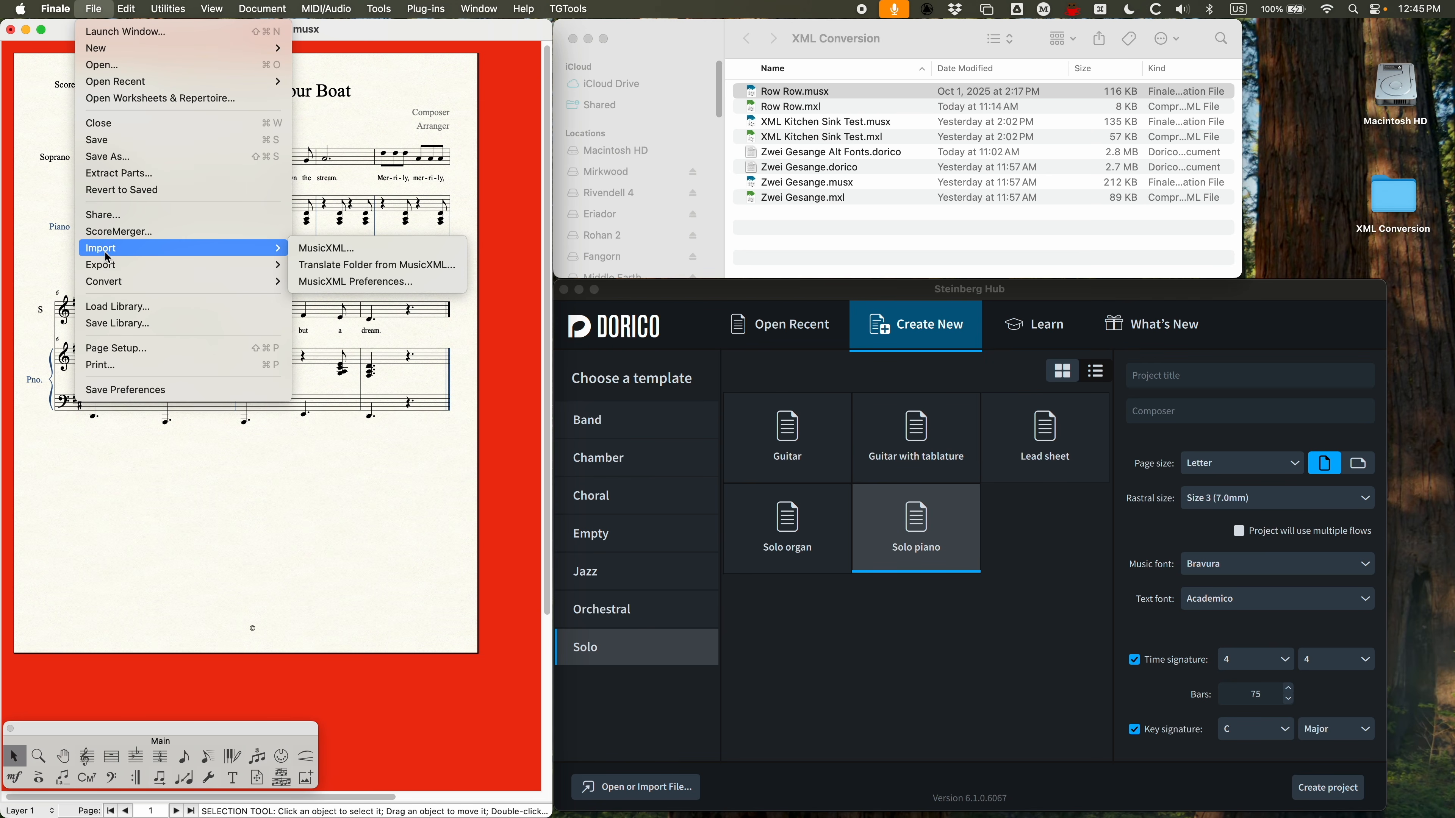
pyautogui.moveTo(102, 268)
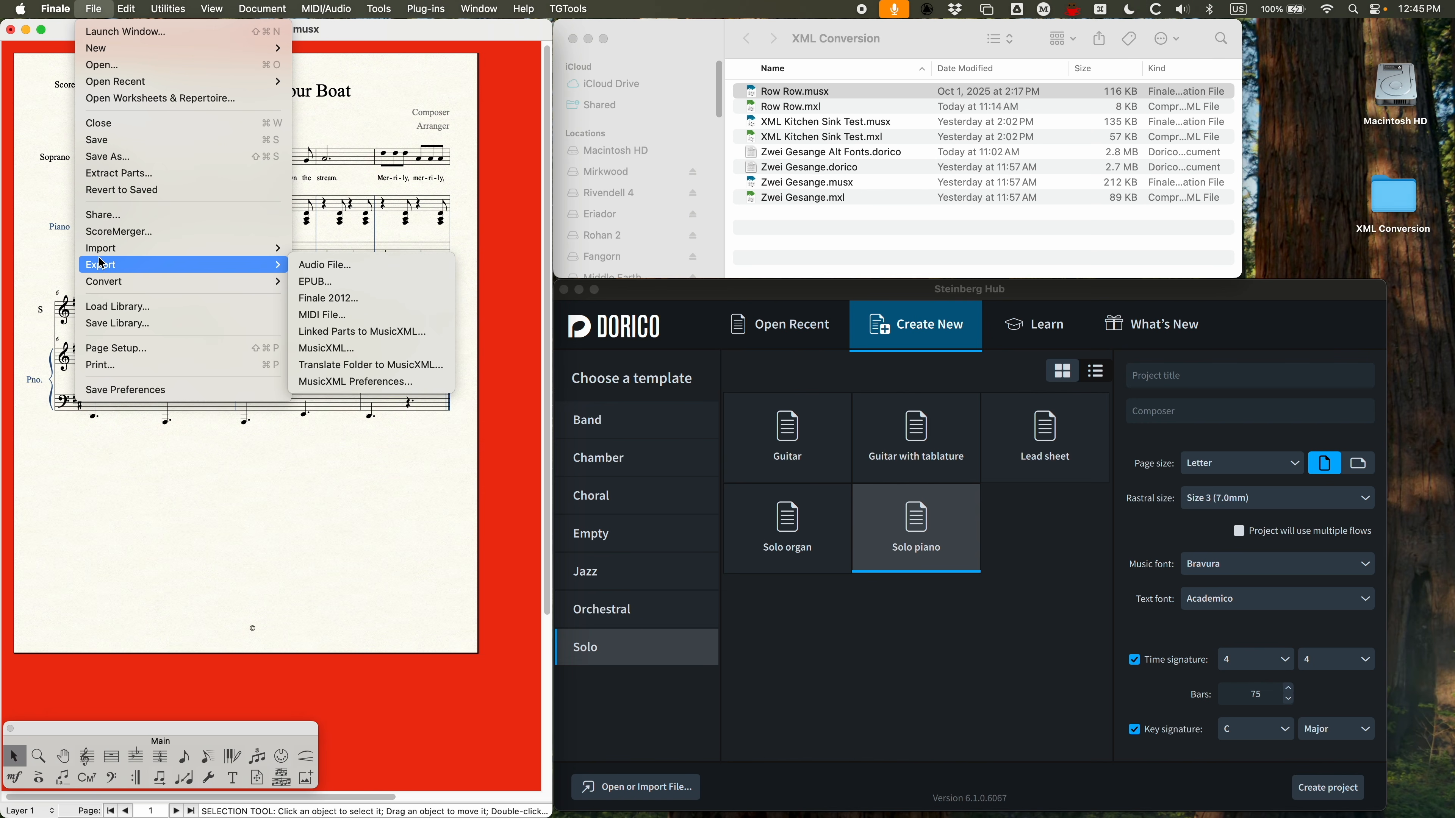
pyautogui.moveTo(145, 248)
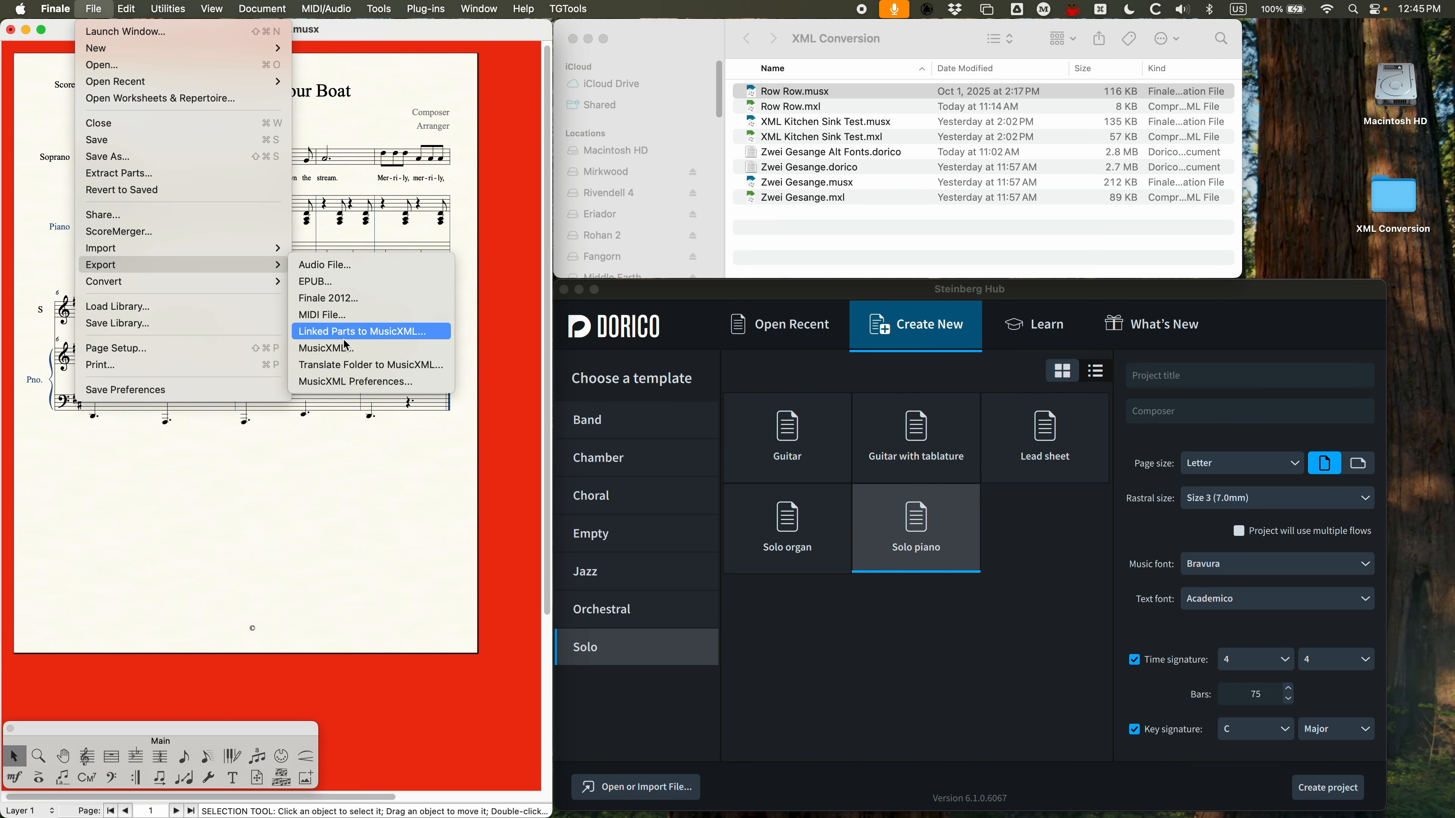
pyautogui.click(373, 382)
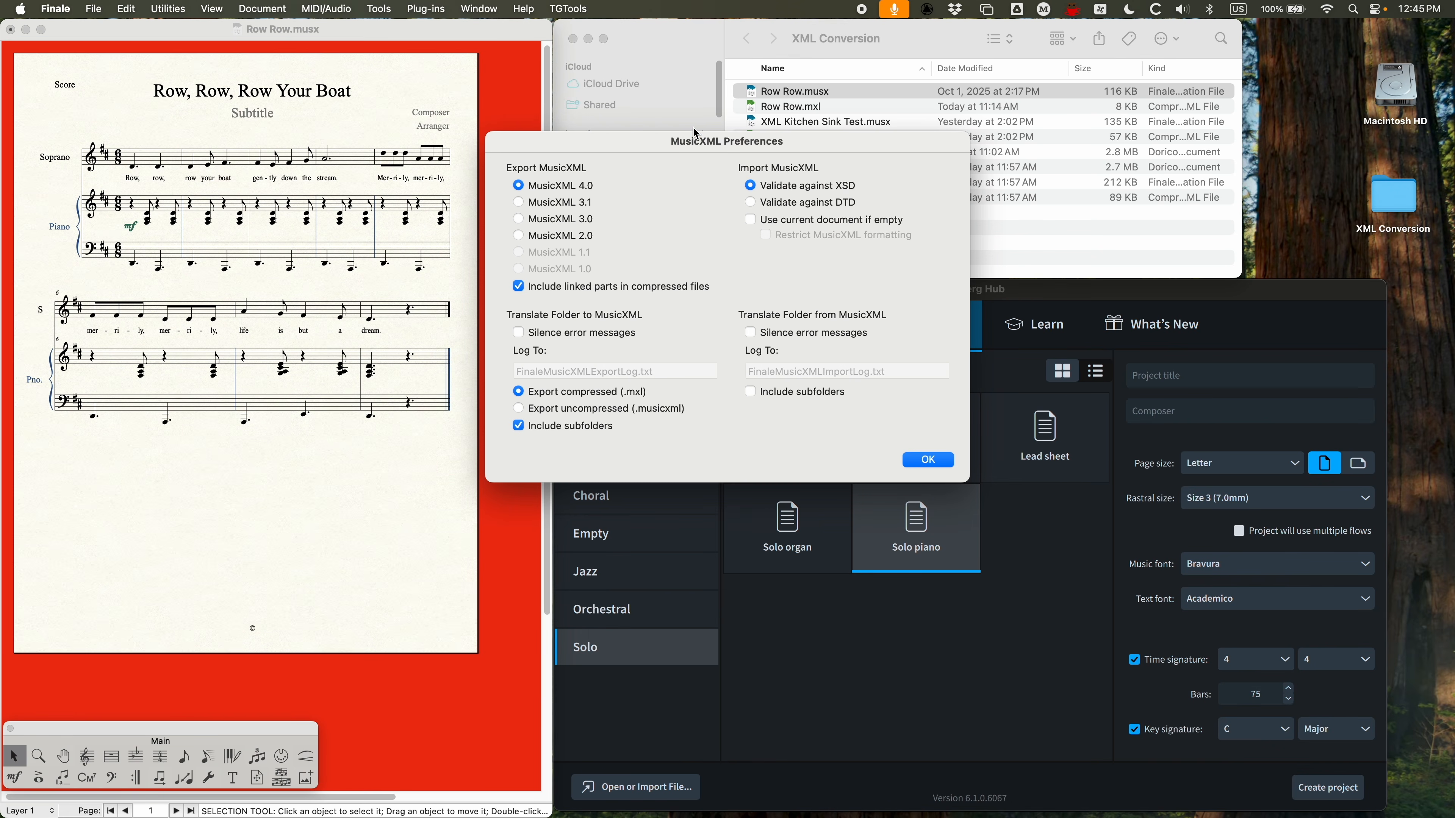
pyautogui.moveTo(644, 139); pyautogui.dragTo(599, 131)
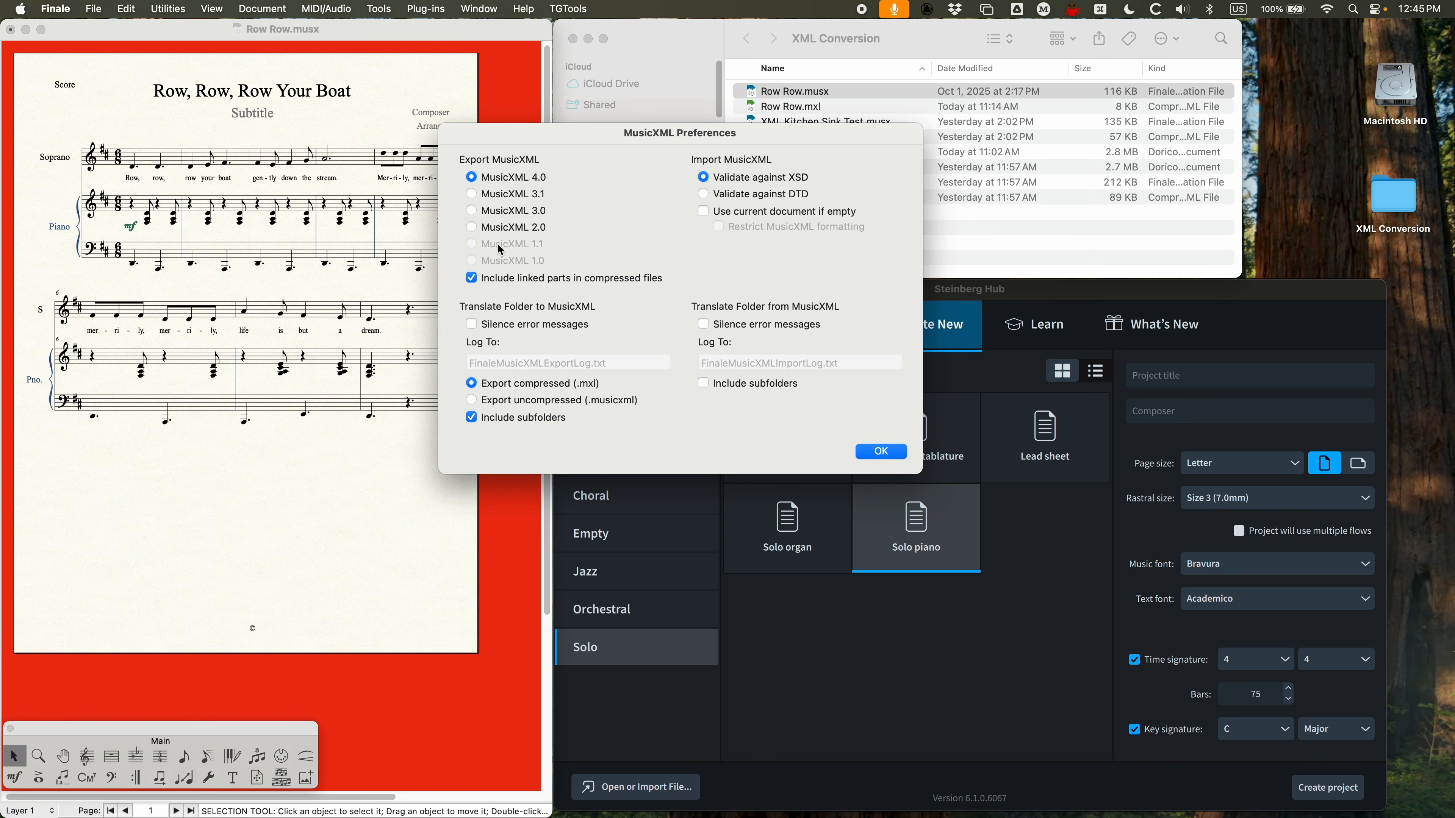
# Try uncompressed folder export and MusicXML 3.1, restore compressed (.mxl) and MusicXML 4.0, and accept the preferences
pyautogui.click(471, 400)
pyautogui.click(473, 383)
pyautogui.click(471, 195)
pyautogui.click(472, 178)
pyautogui.moveTo(563, 141); pyautogui.dragTo(552, 128)
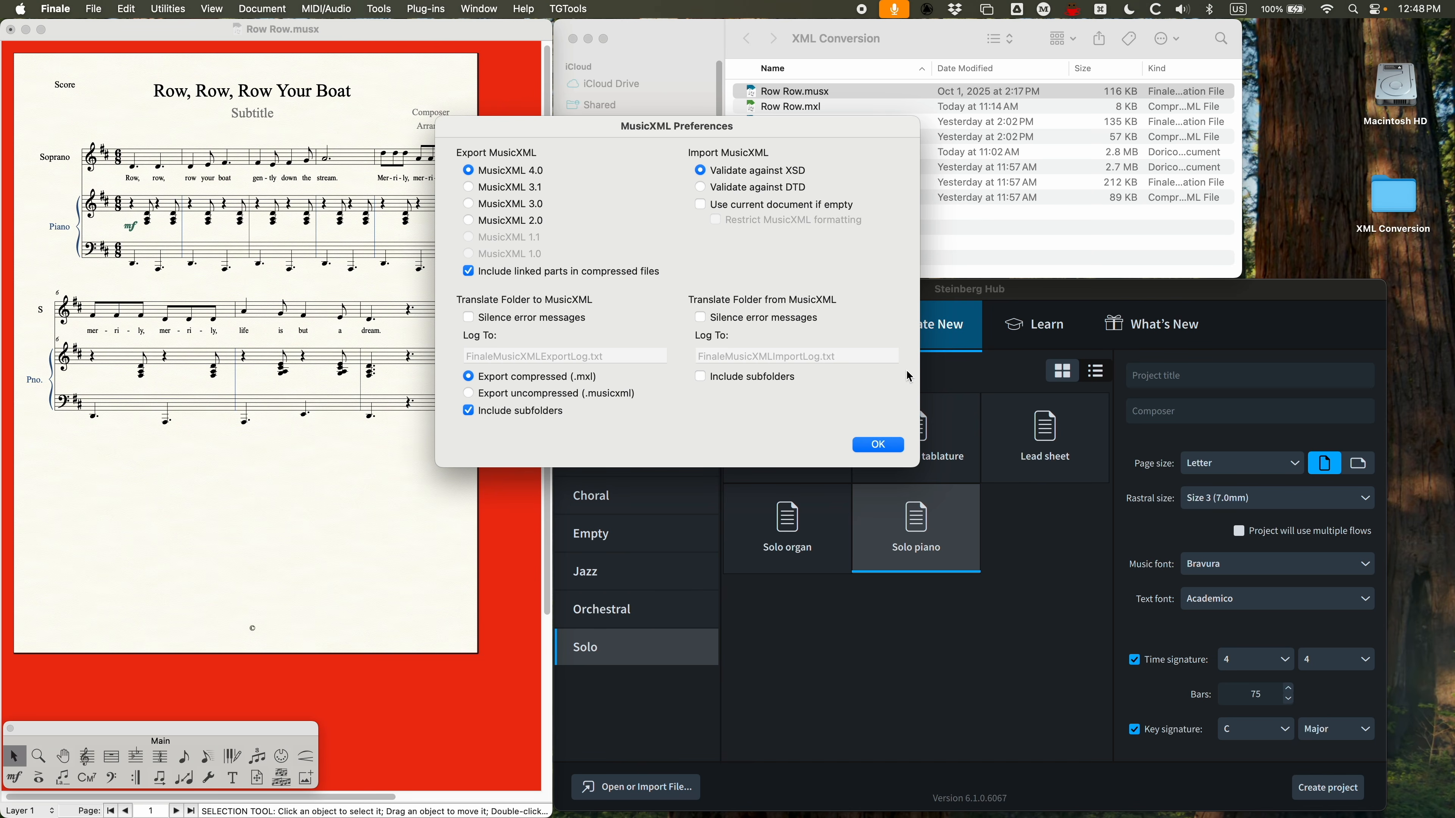
pyautogui.click(896, 456)
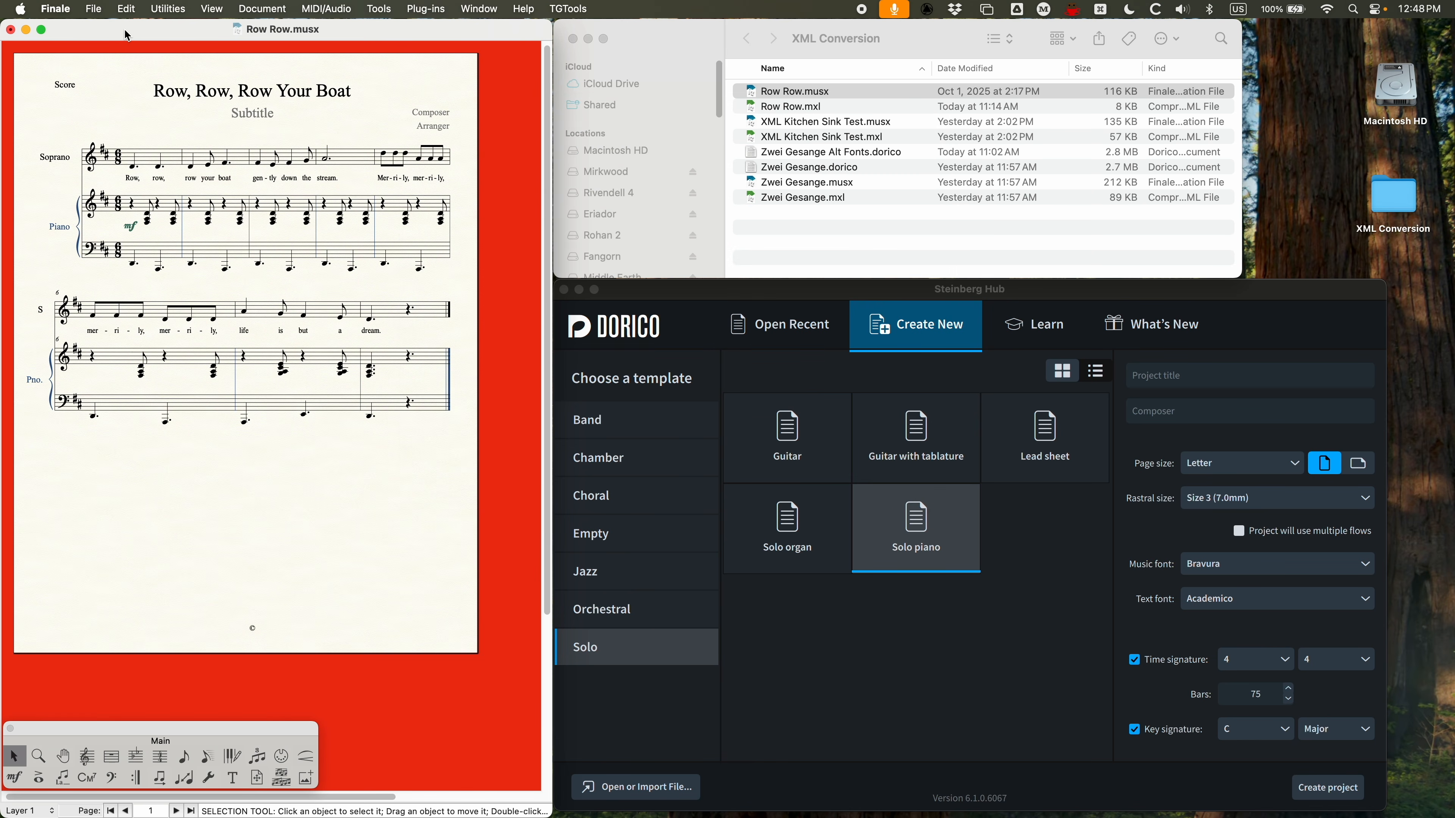
# View the save options for exporting the Row Row score as a compressed MusicXML file, and cancel the export
pyautogui.click(92, 8)
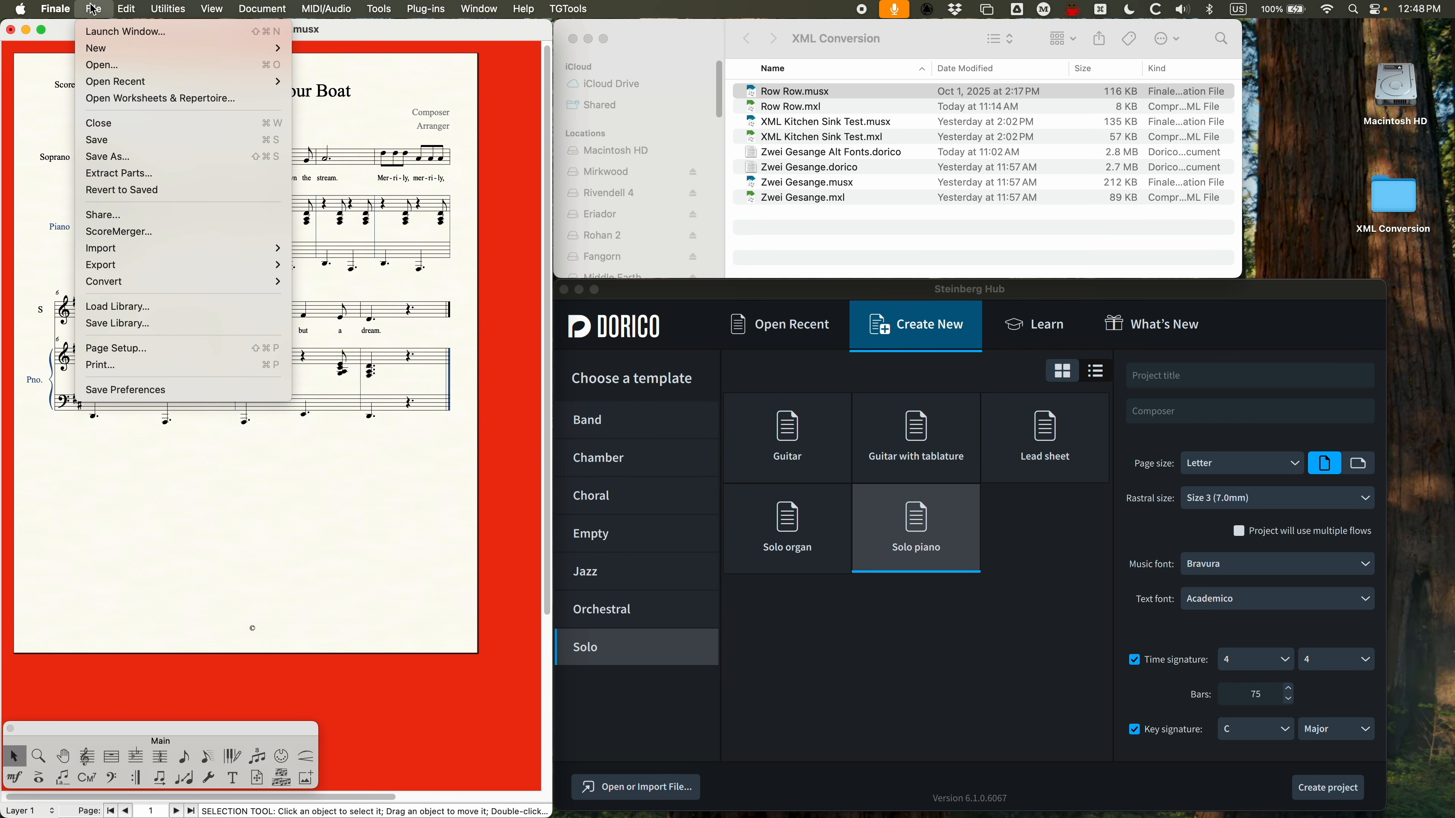
pyautogui.moveTo(109, 269)
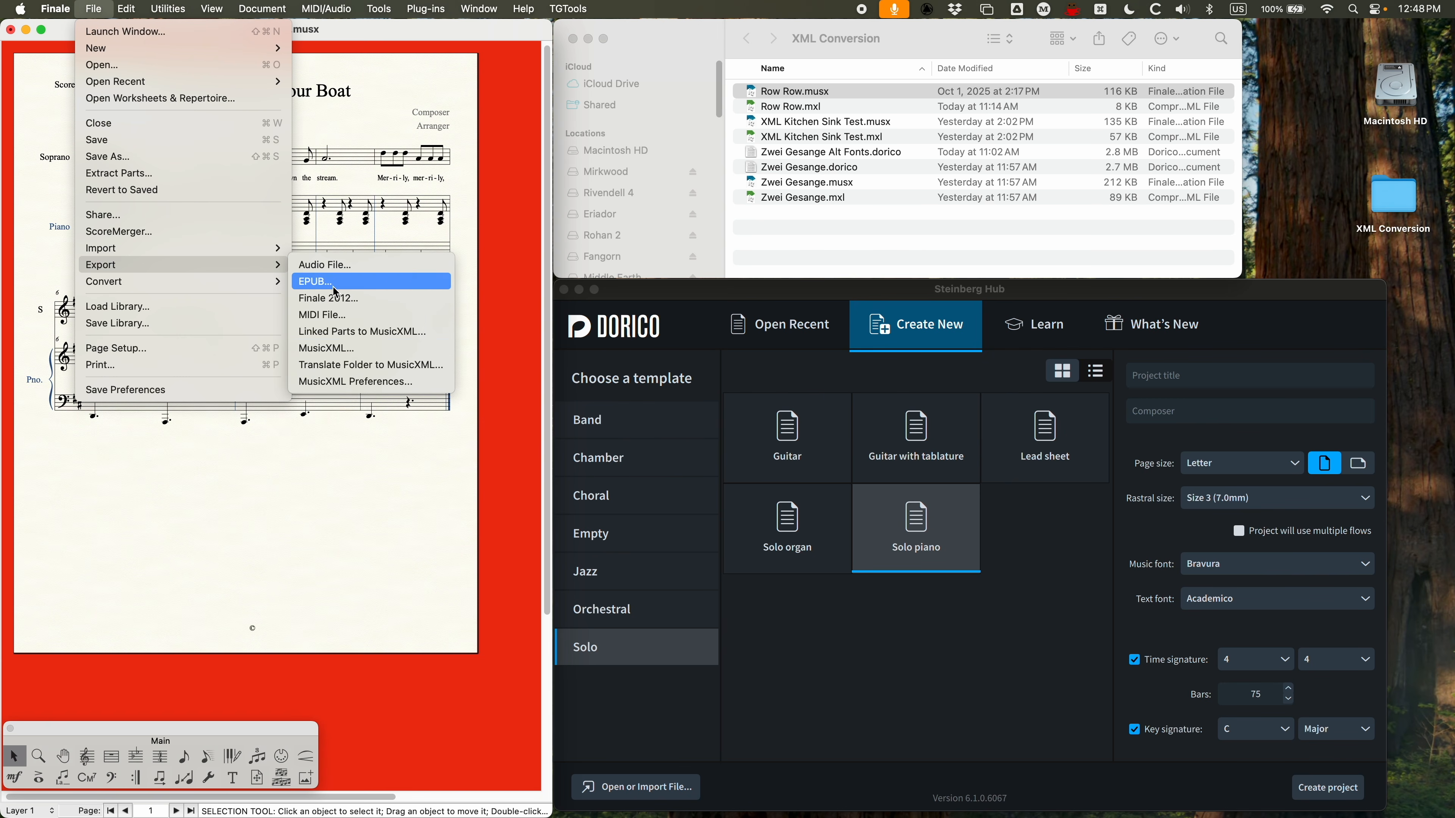
pyautogui.click(339, 349)
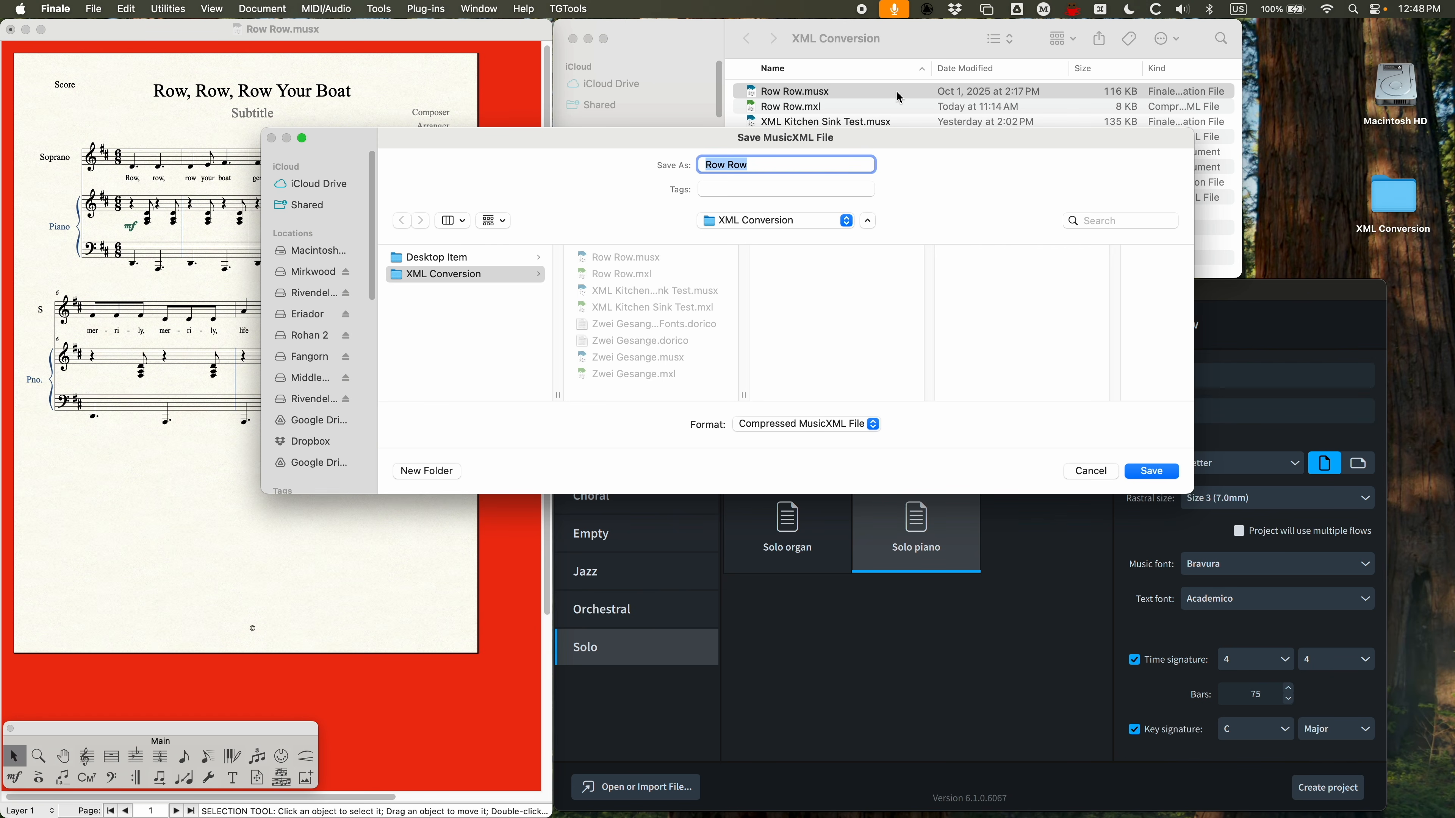
pyautogui.click(1091, 471)
# View the folder chooser for translating a whole folder to MusicXML, including its list of locations, and cancel it
pyautogui.click(93, 8)
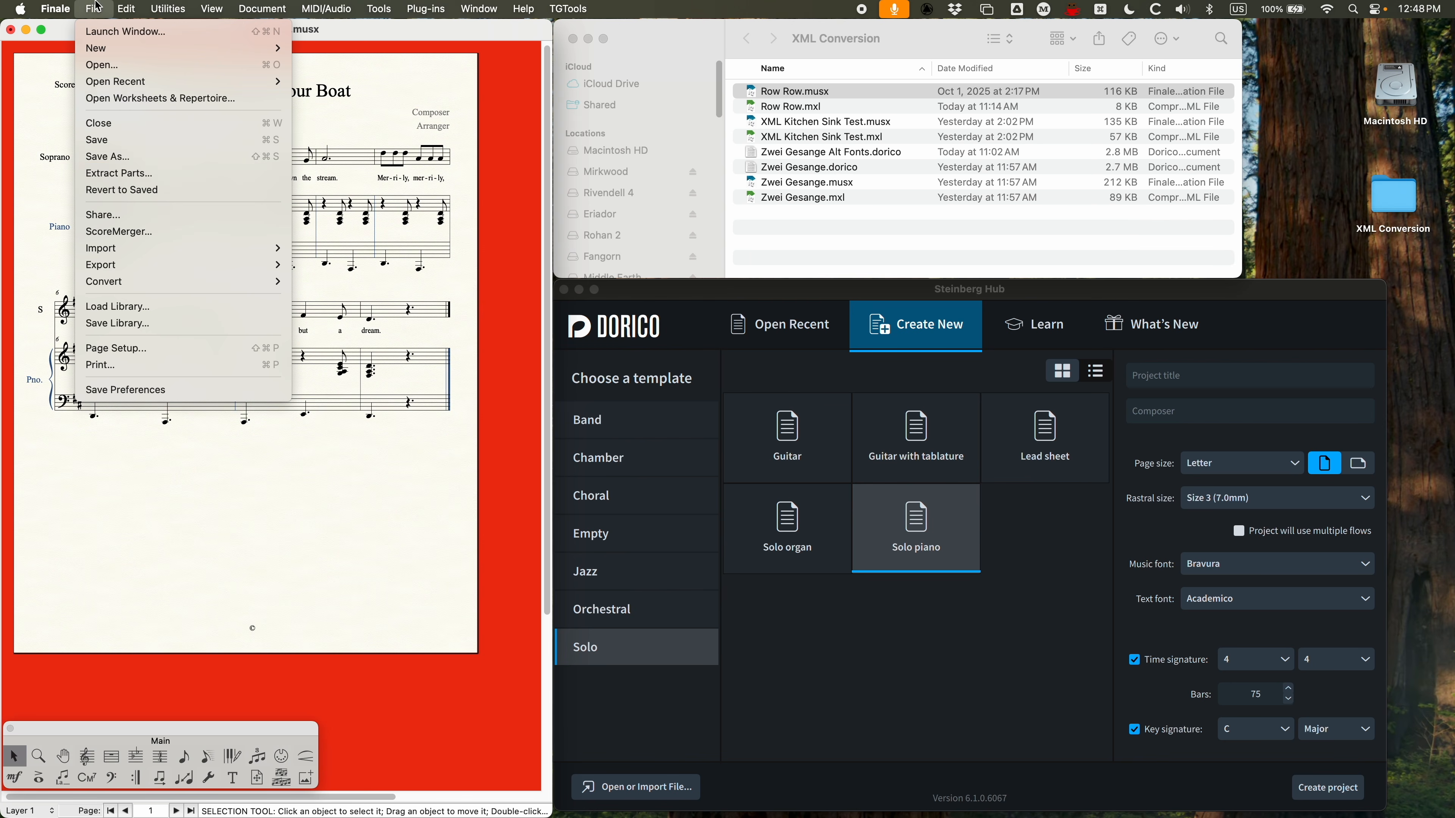
pyautogui.moveTo(113, 266)
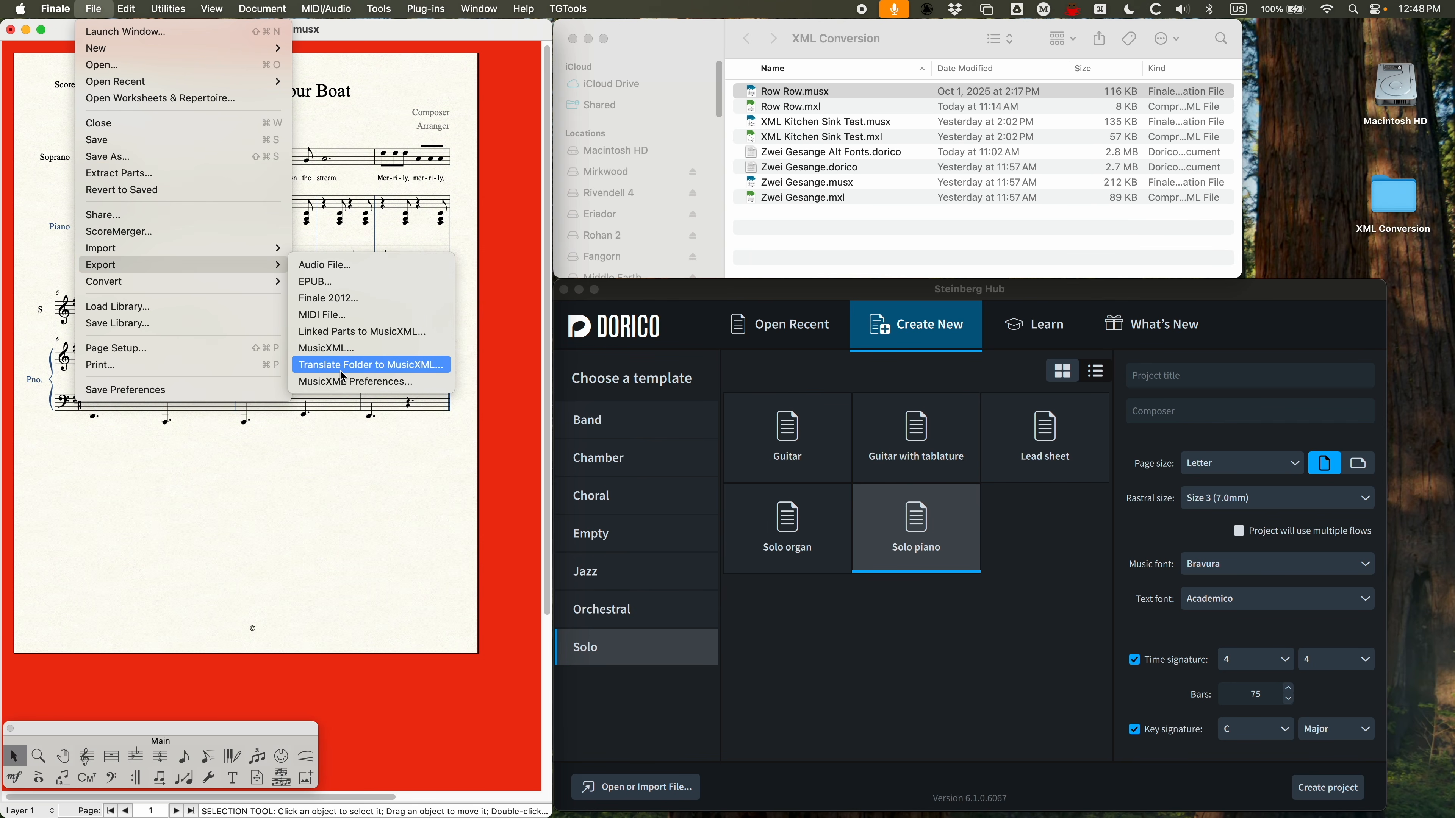
pyautogui.click(412, 370)
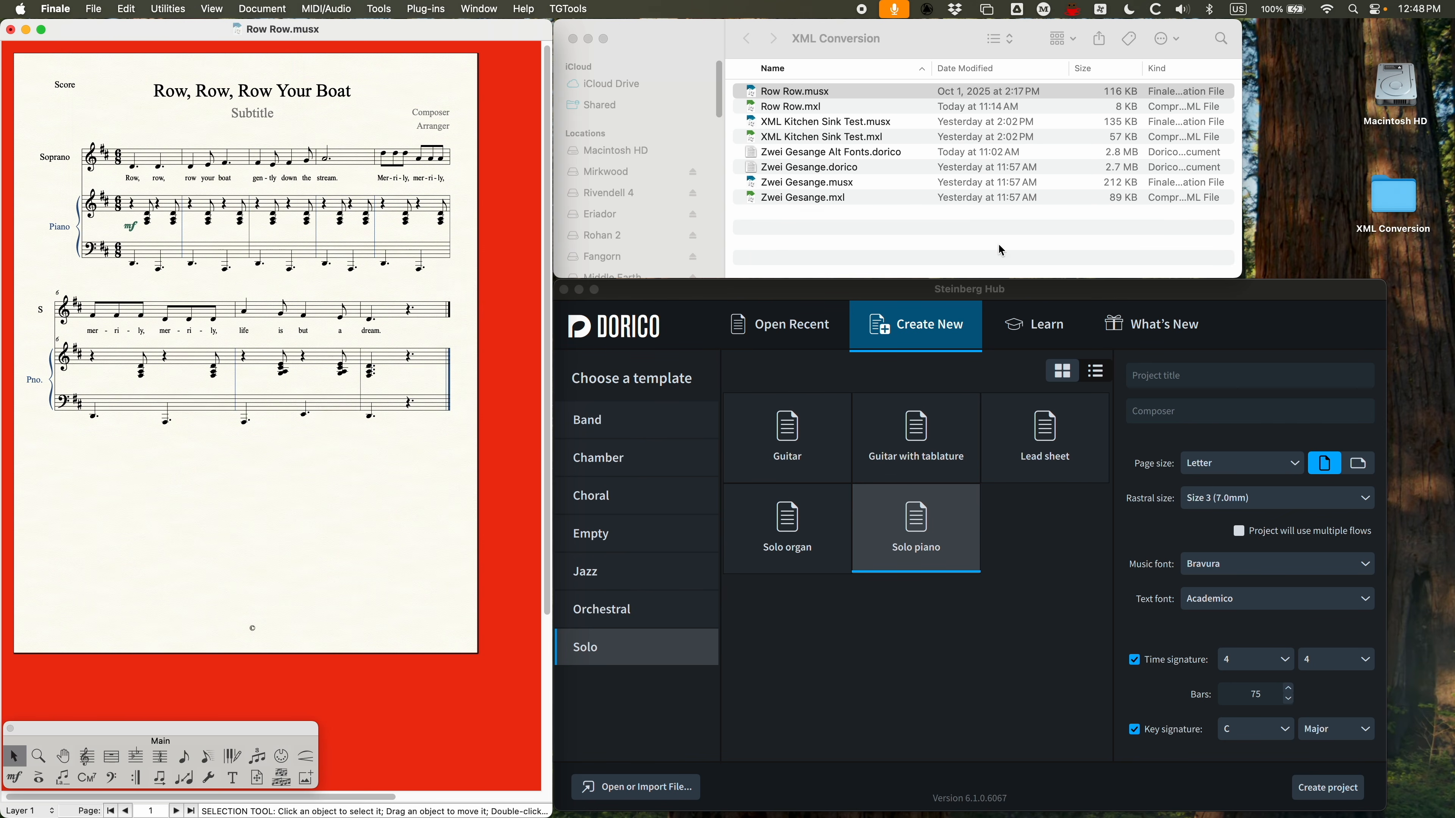
pyautogui.click(761, 157)
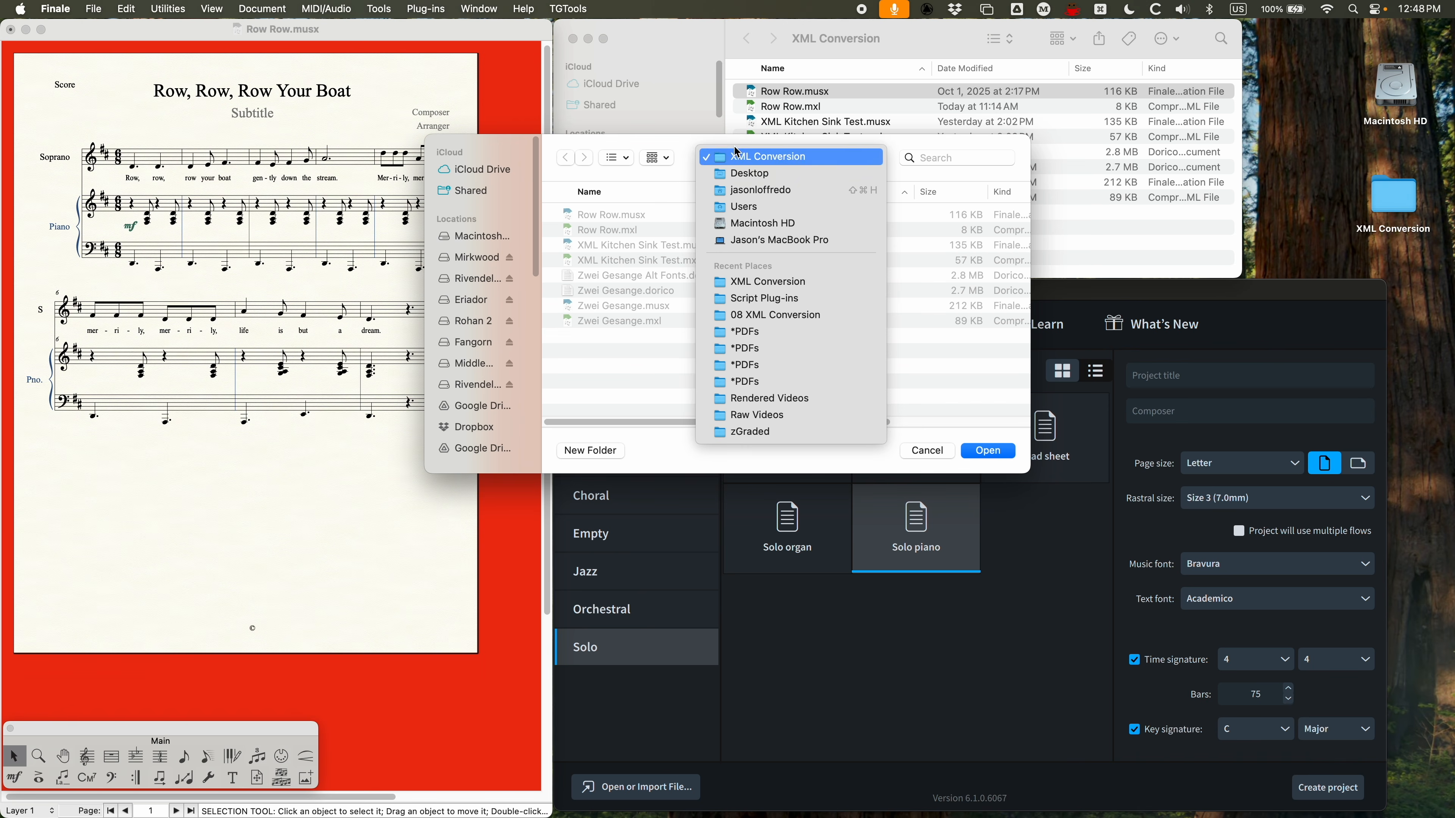
pyautogui.click(697, 148)
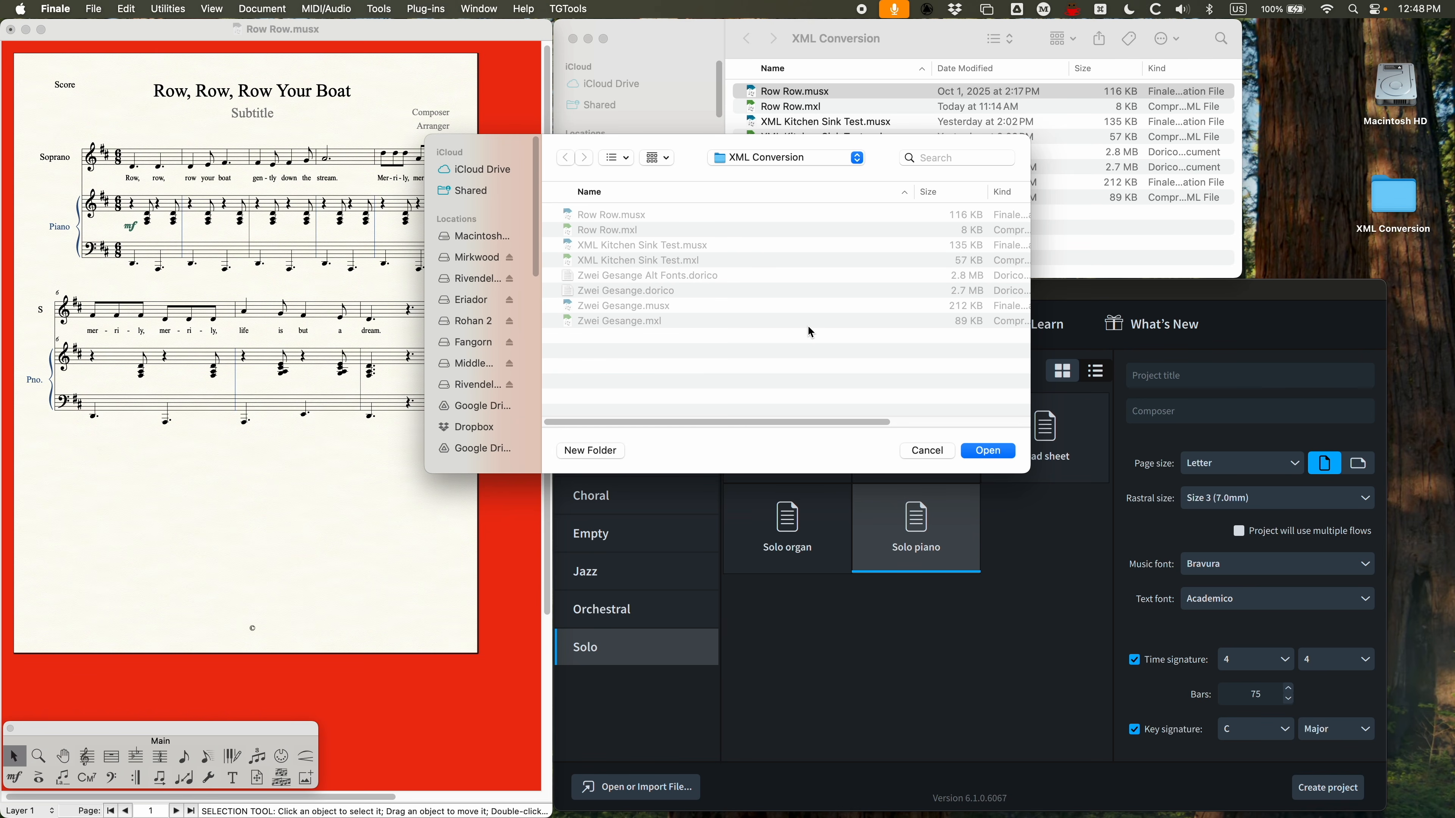
pyautogui.click(922, 453)
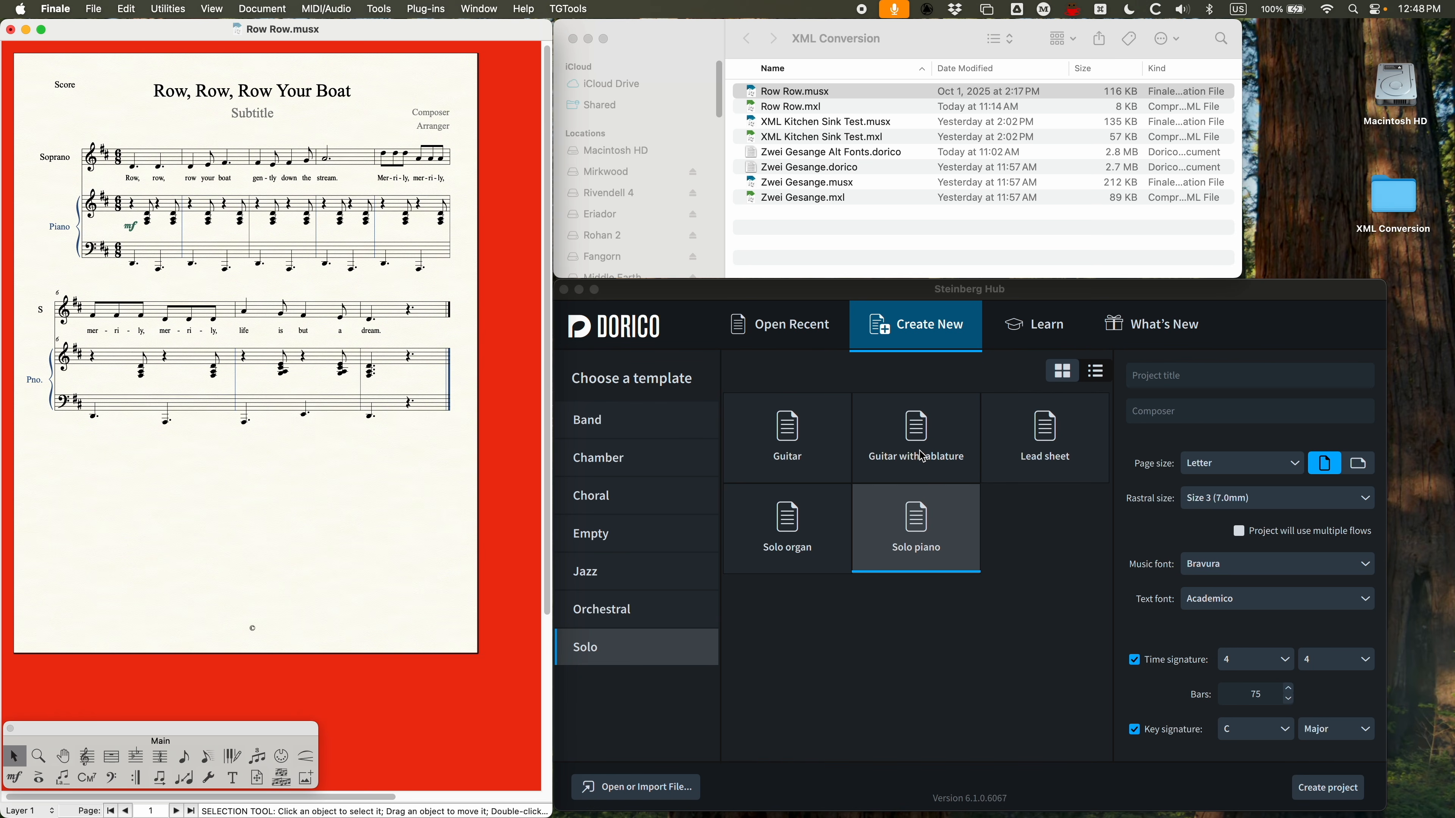
# Switch to Dorico and open its MusicXML preferences to examine the Import and Export sections
pyautogui.click(798, 285)
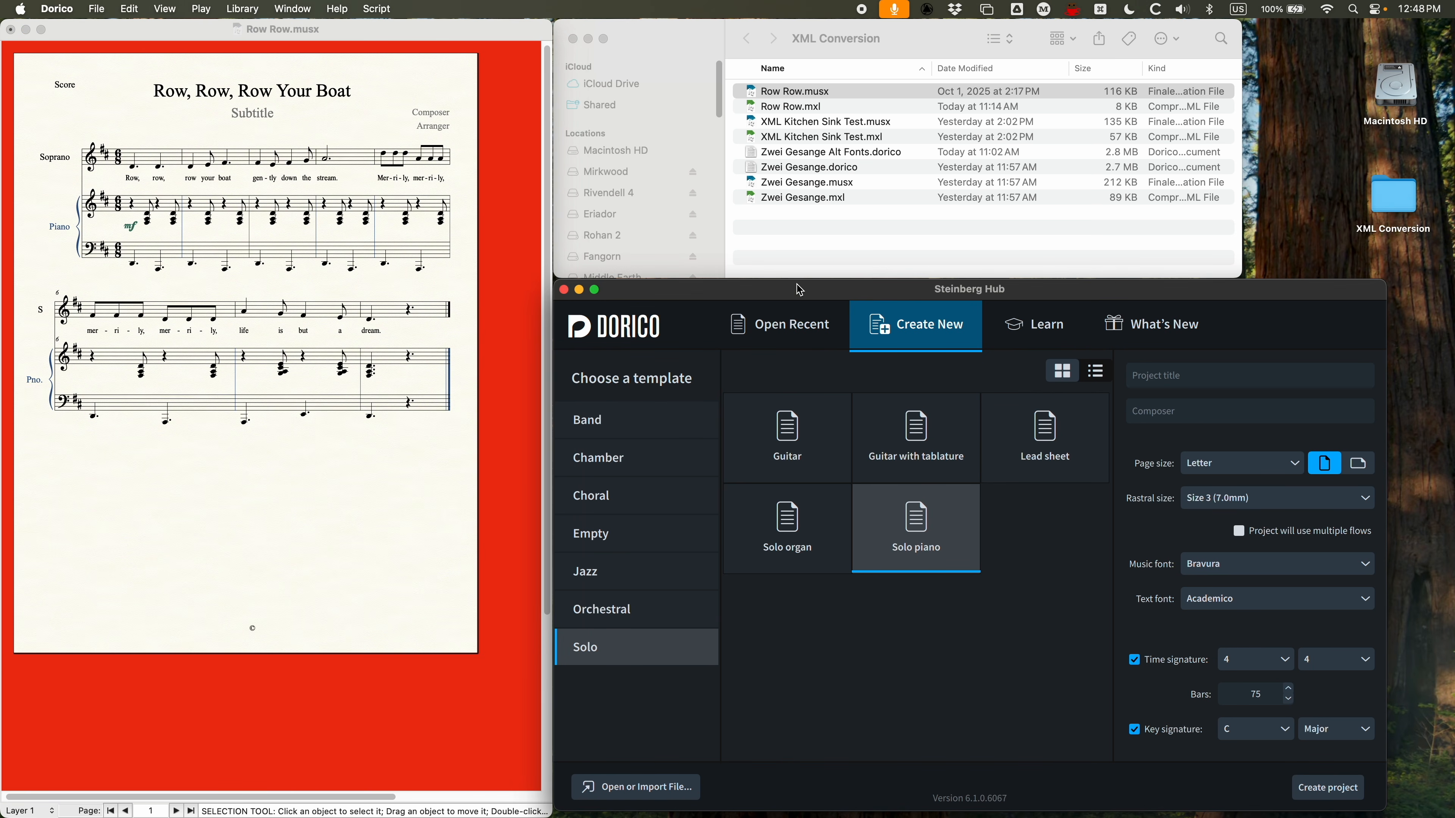
pyautogui.click(55, 7)
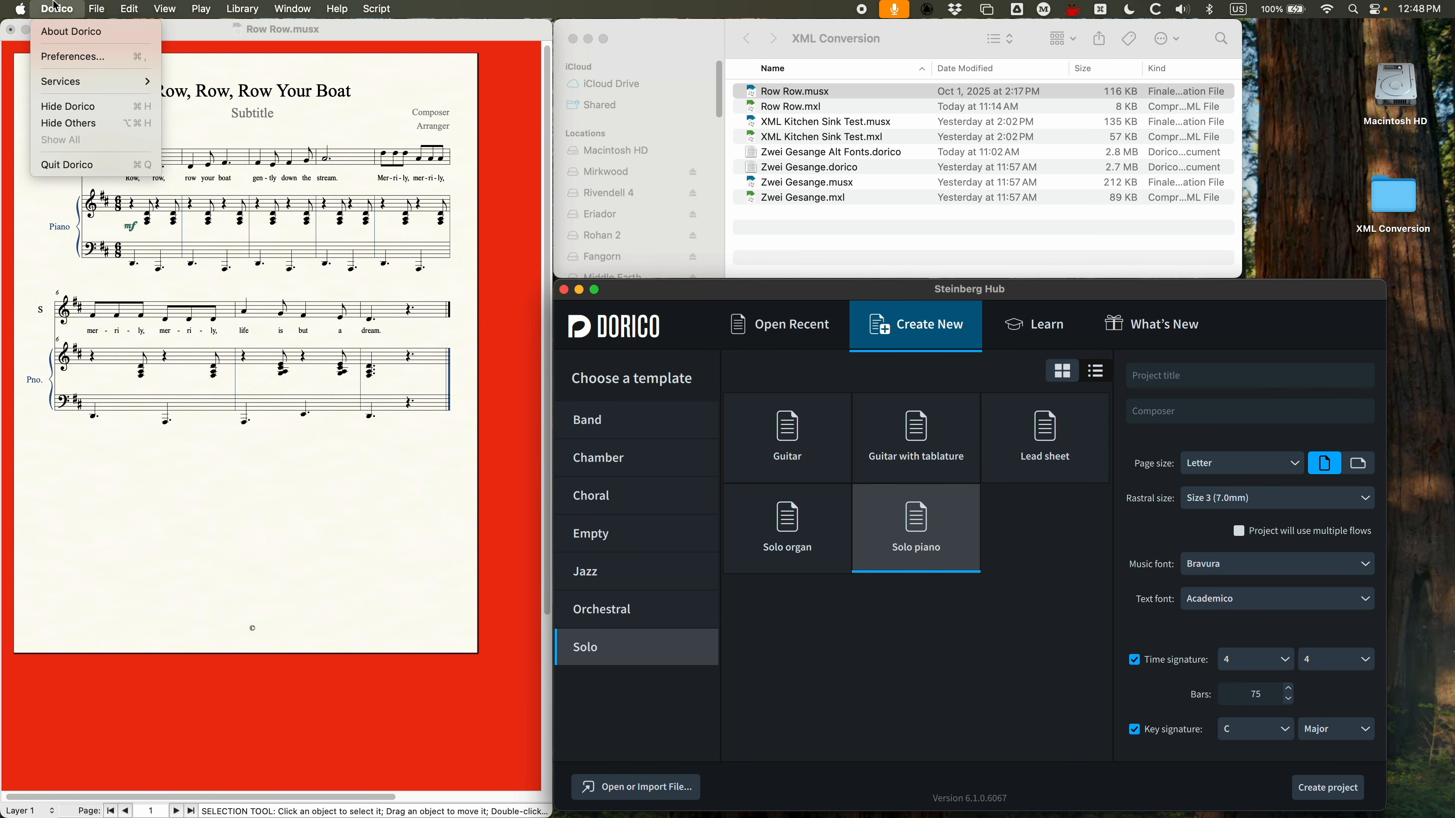
pyautogui.click(60, 57)
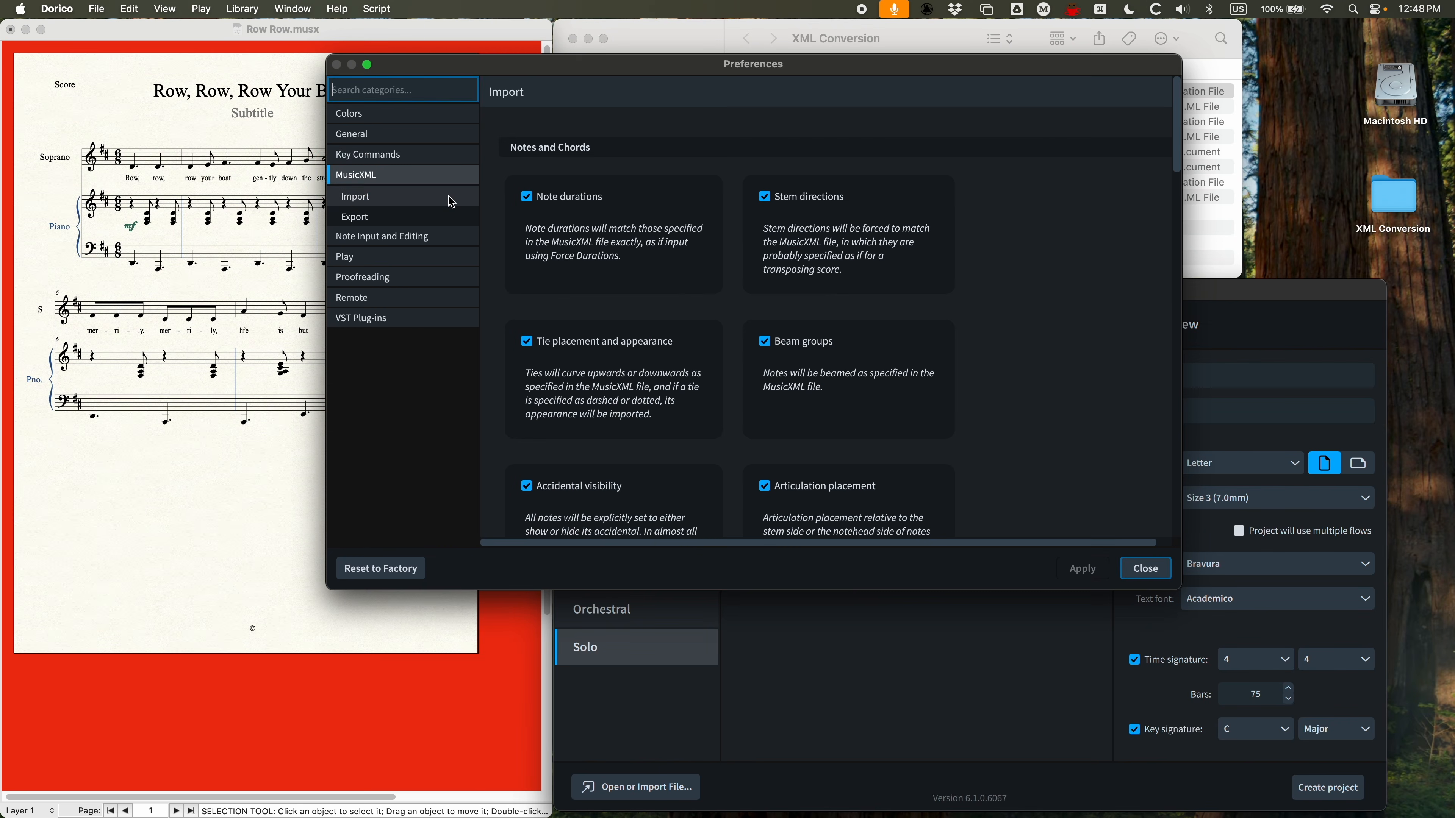
pyautogui.click(345, 178)
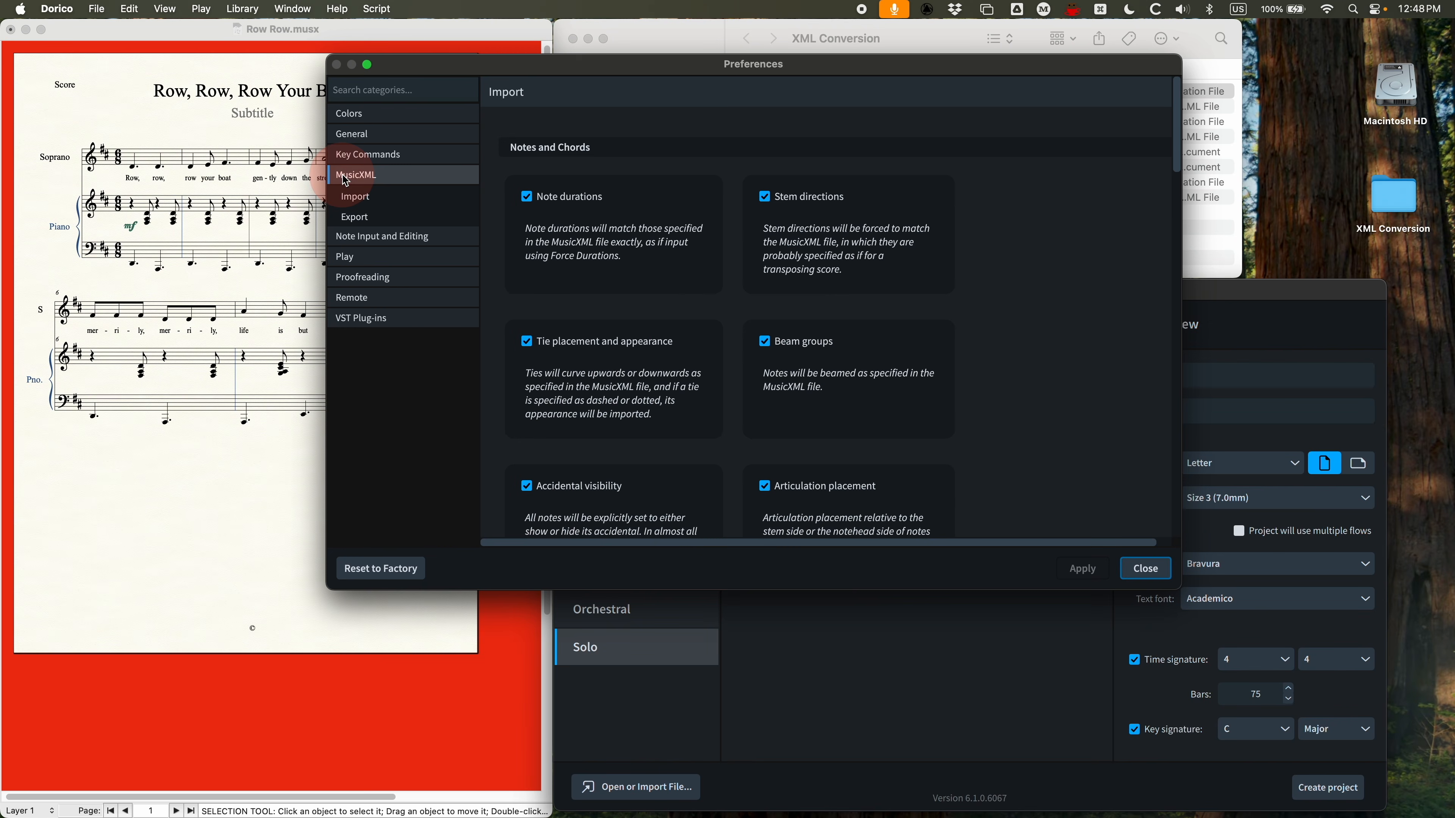
pyautogui.click(366, 199)
pyautogui.click(358, 217)
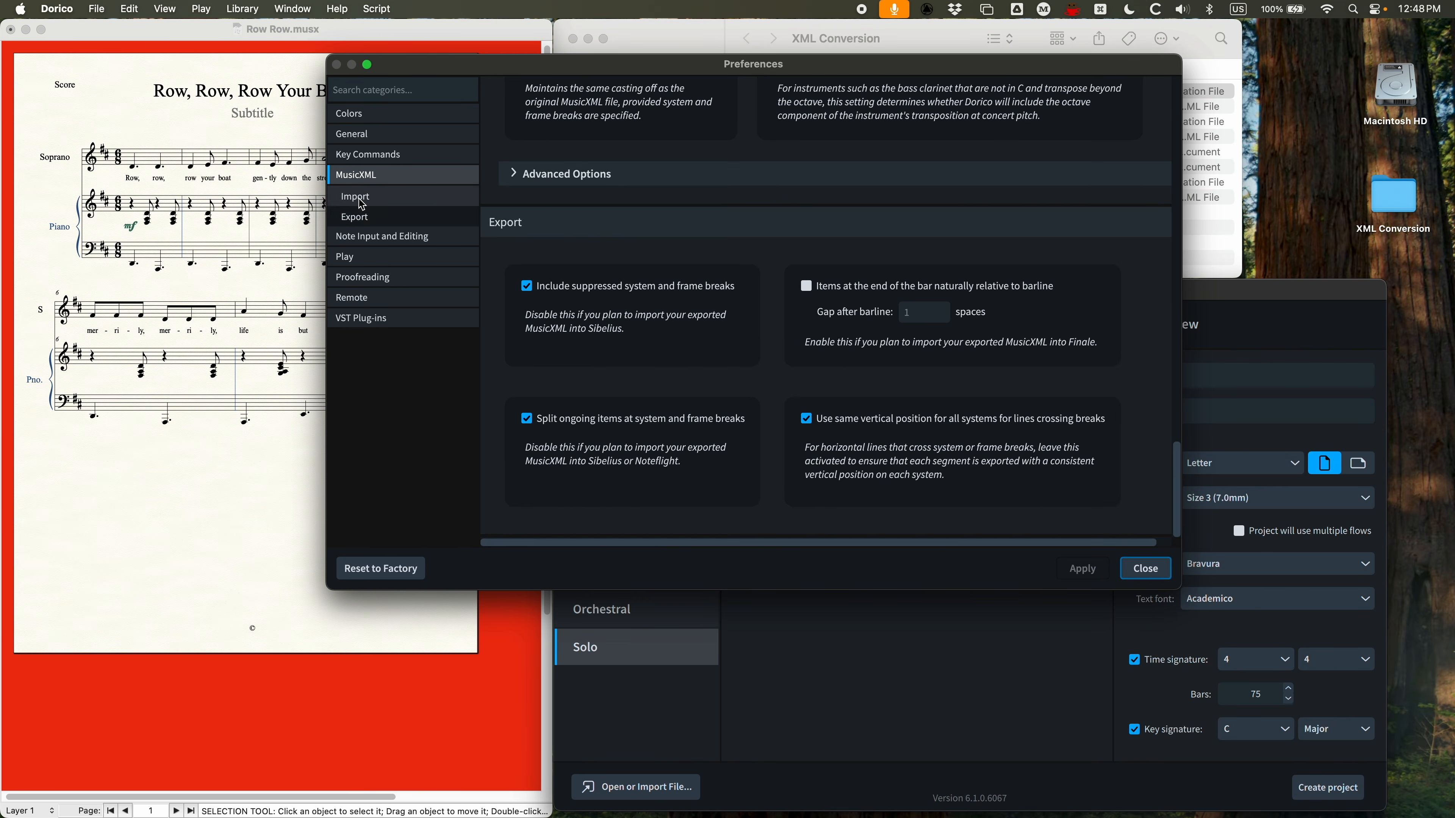
# Look through the MusicXML import options and turn Note durations off and back on
pyautogui.click(360, 202)
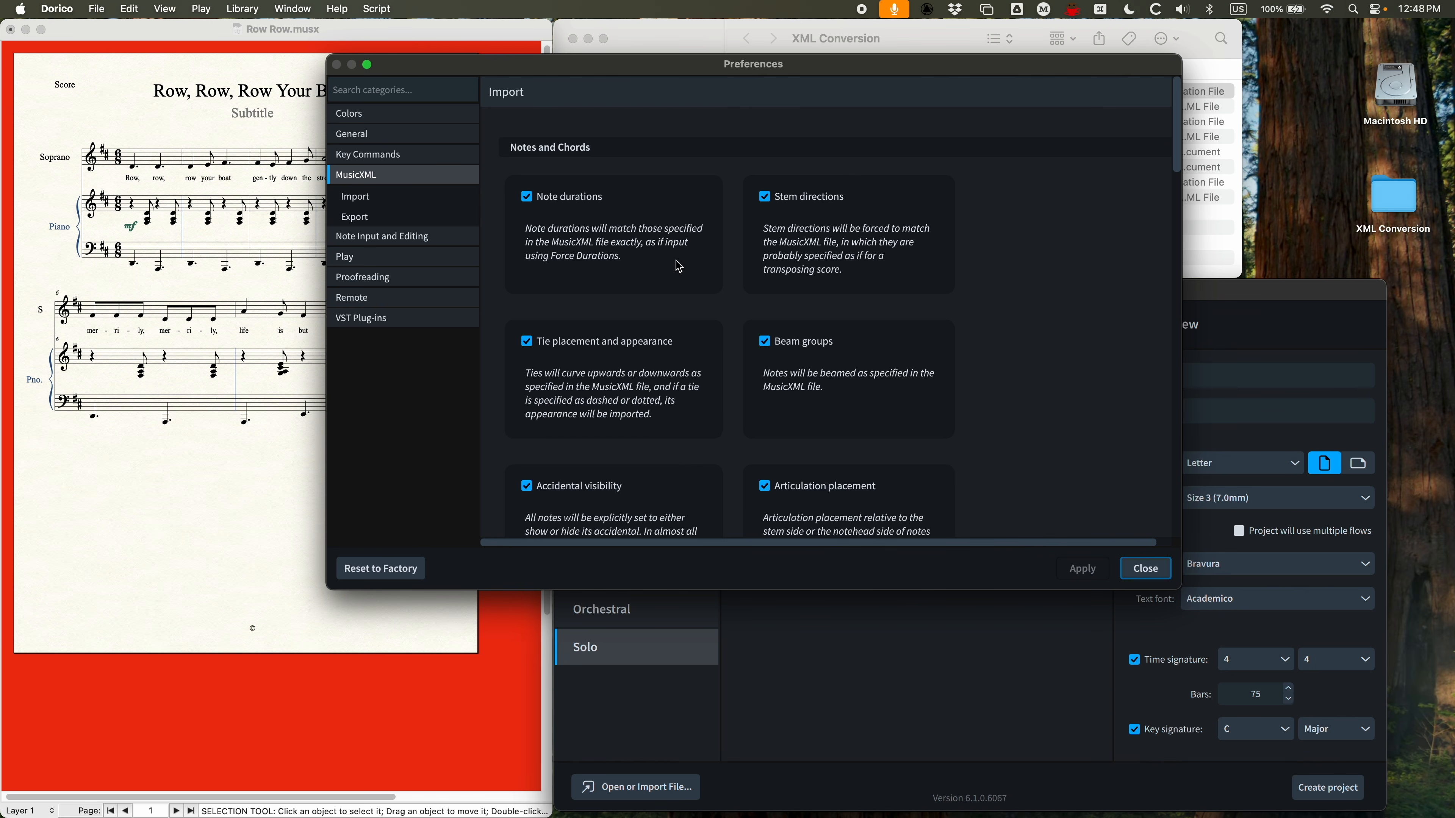
pyautogui.scroll(-3, 712, 295)
pyautogui.scroll(-10, 712, 296)
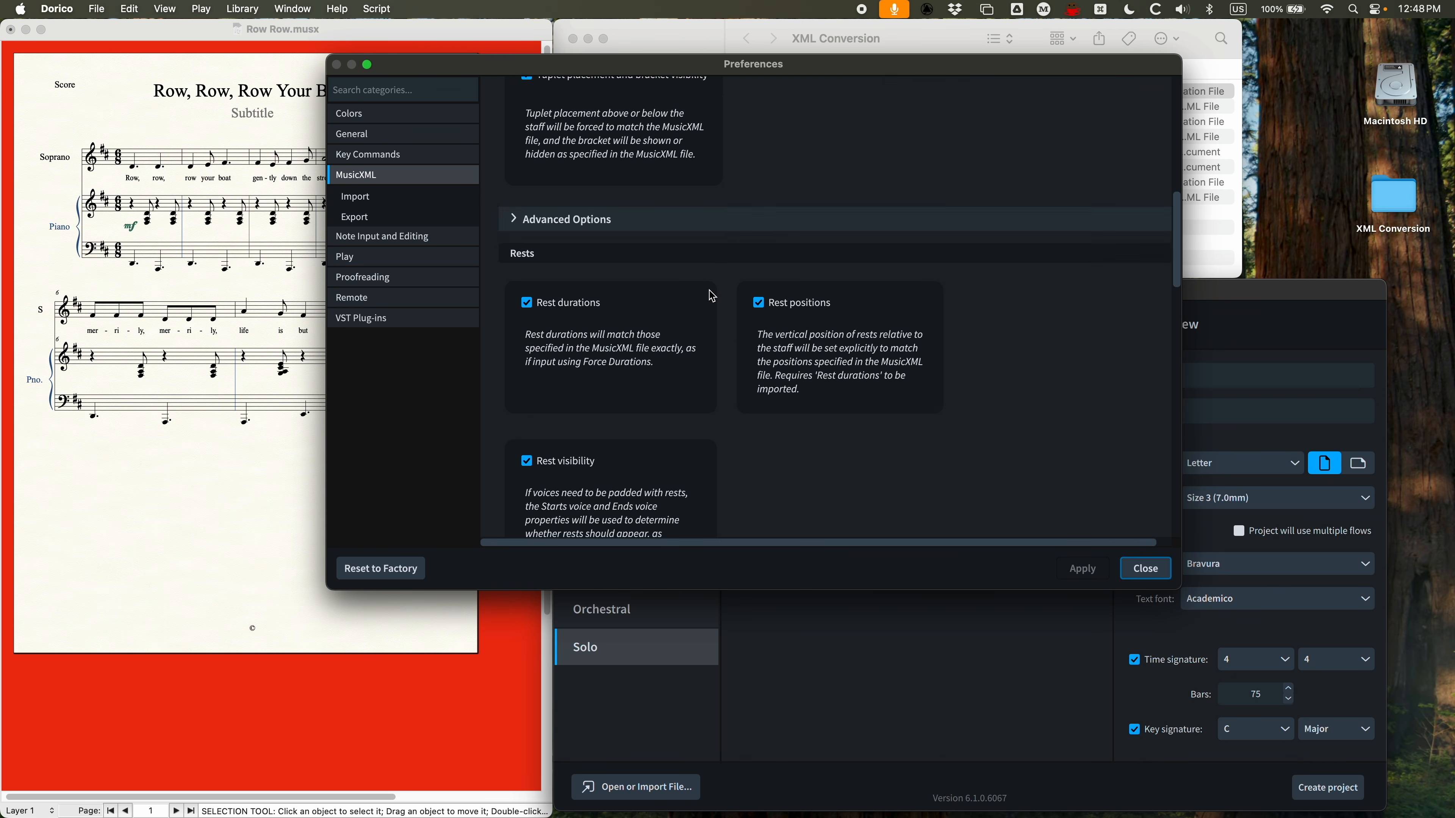
pyautogui.scroll(-10, 712, 296)
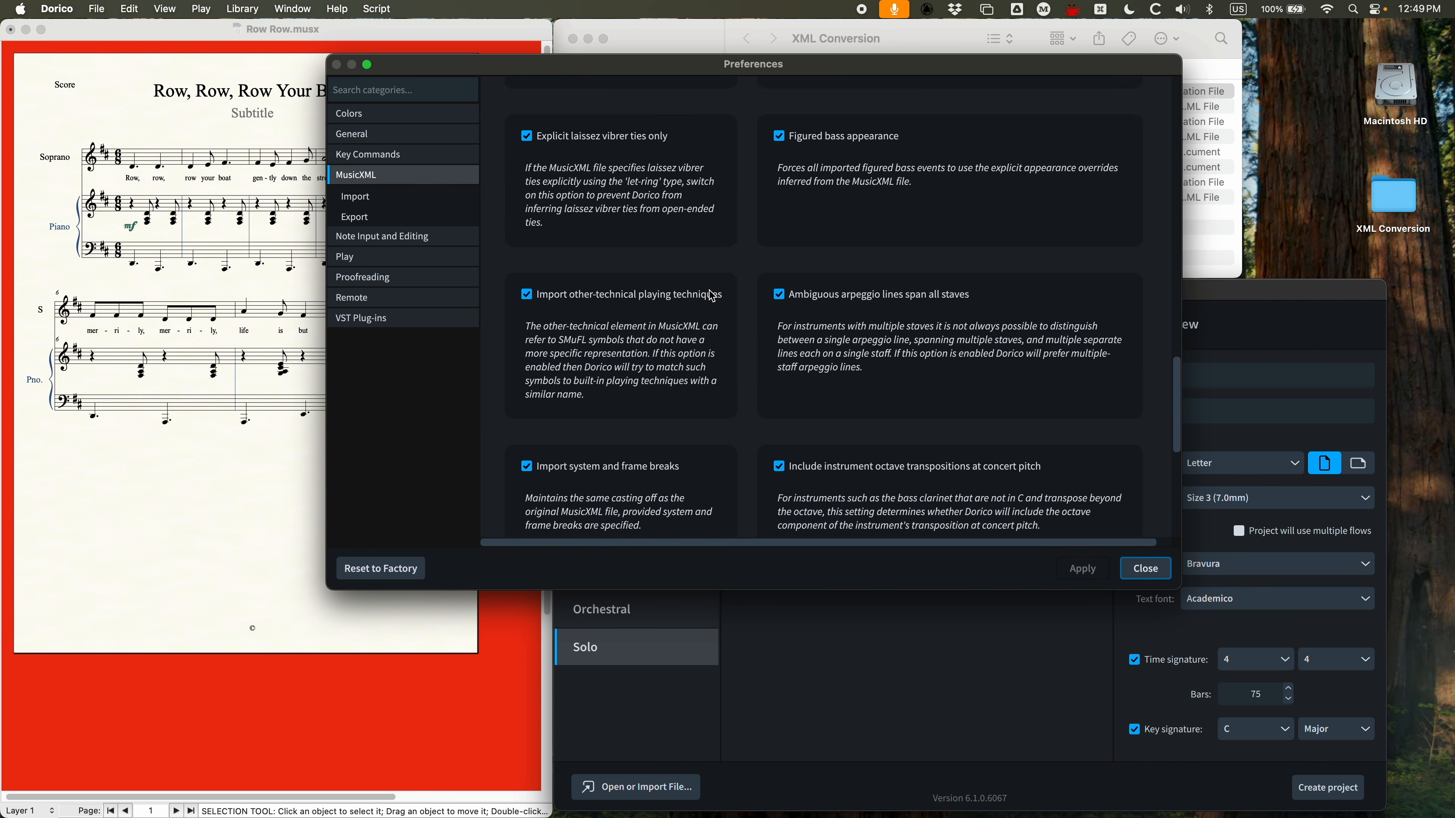
pyautogui.scroll(20, 711, 301)
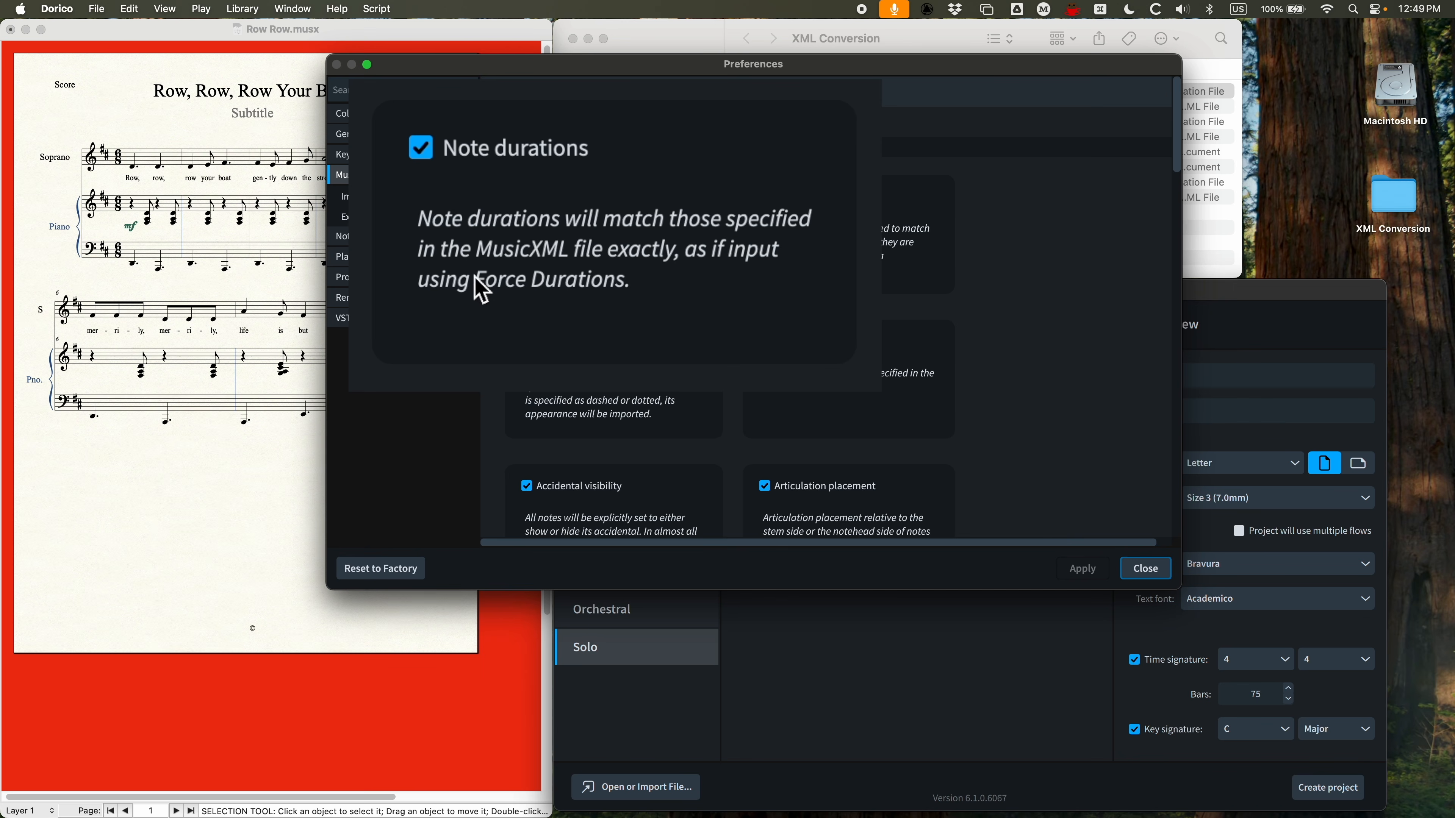
pyautogui.click(538, 281)
pyautogui.click(420, 149)
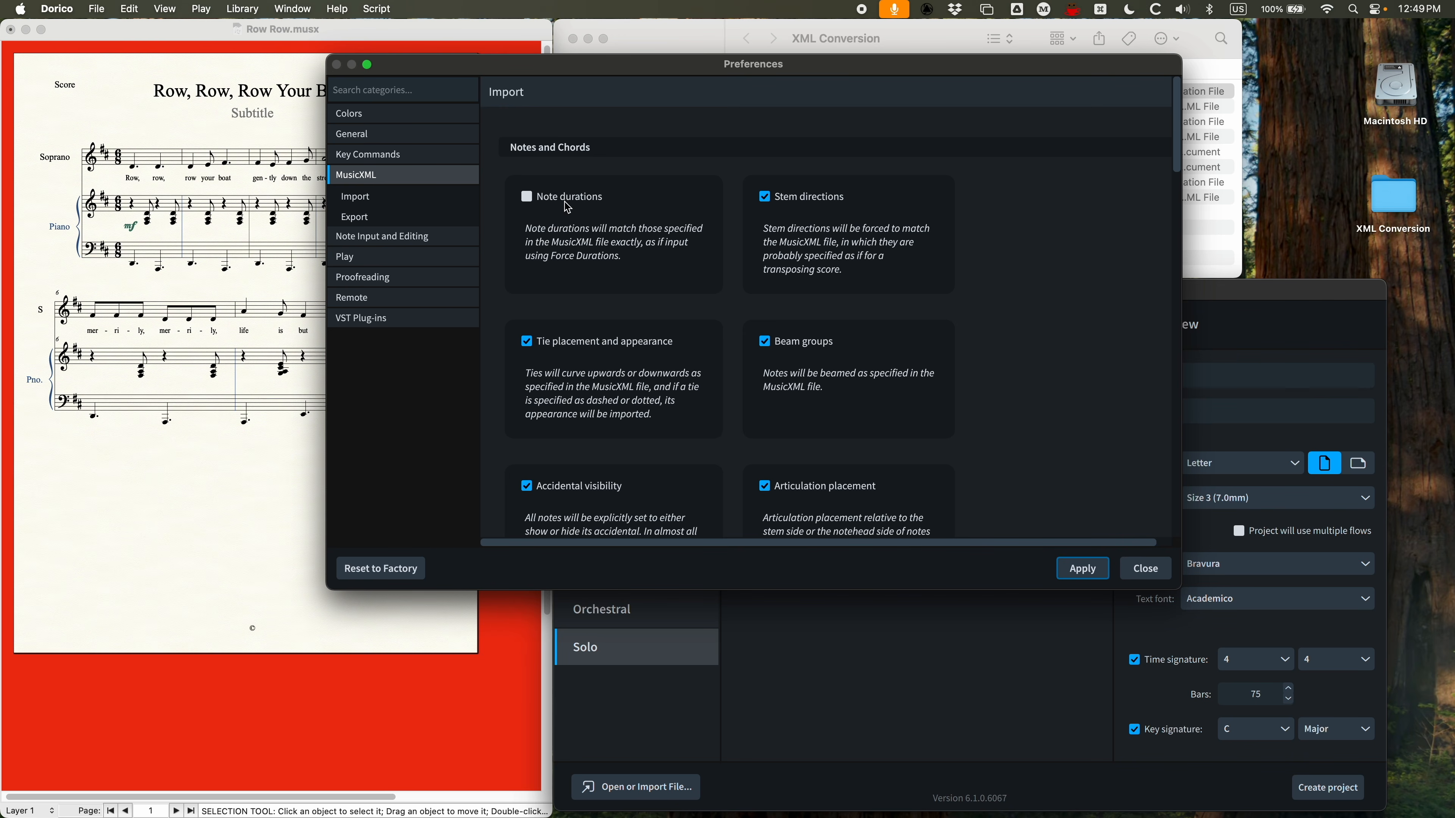
pyautogui.click(525, 197)
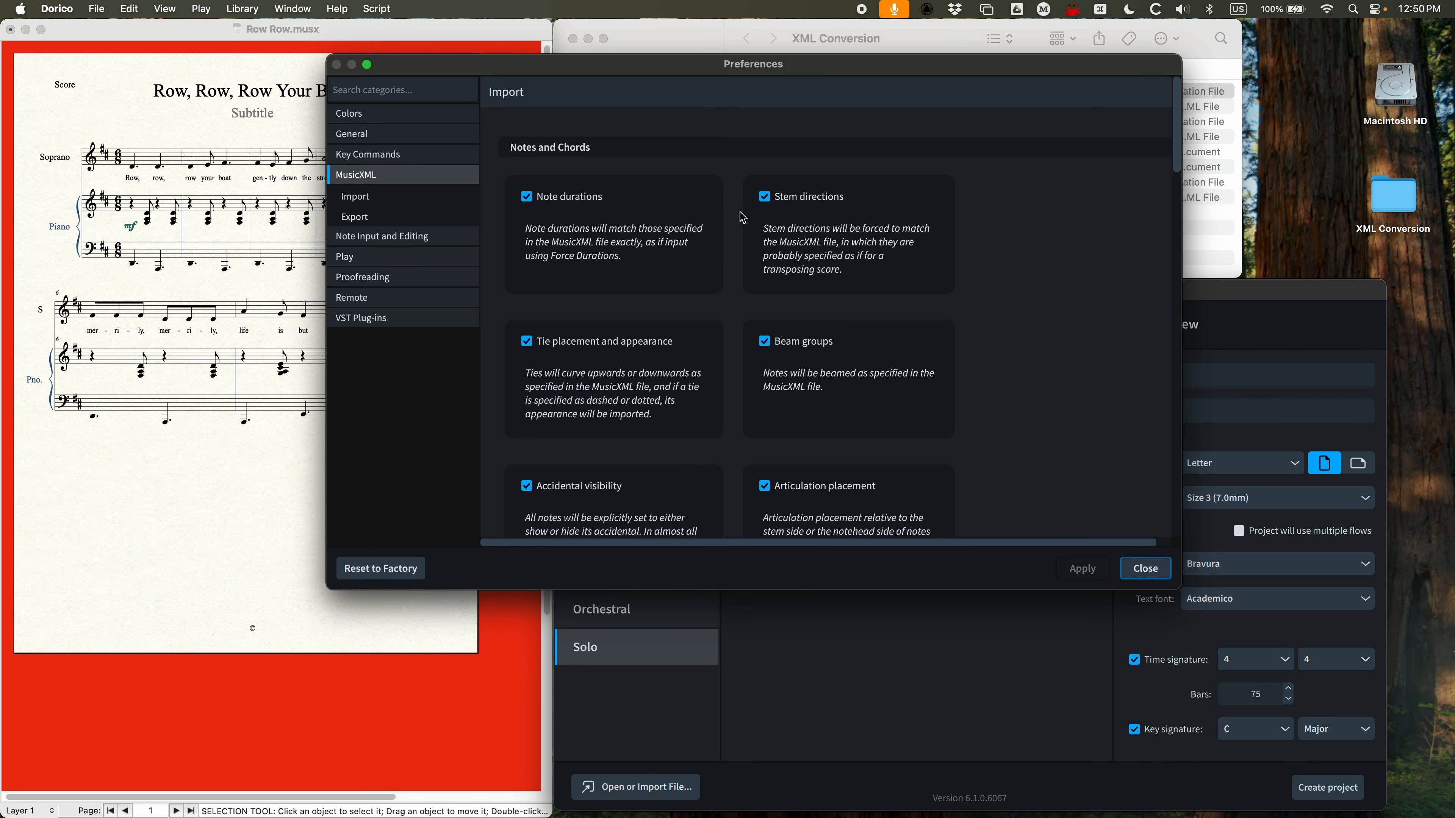
# Turn Import system and frame breaks off and back on in the MusicXML import options, and close the preferences
pyautogui.scroll(-2, 680, 230)
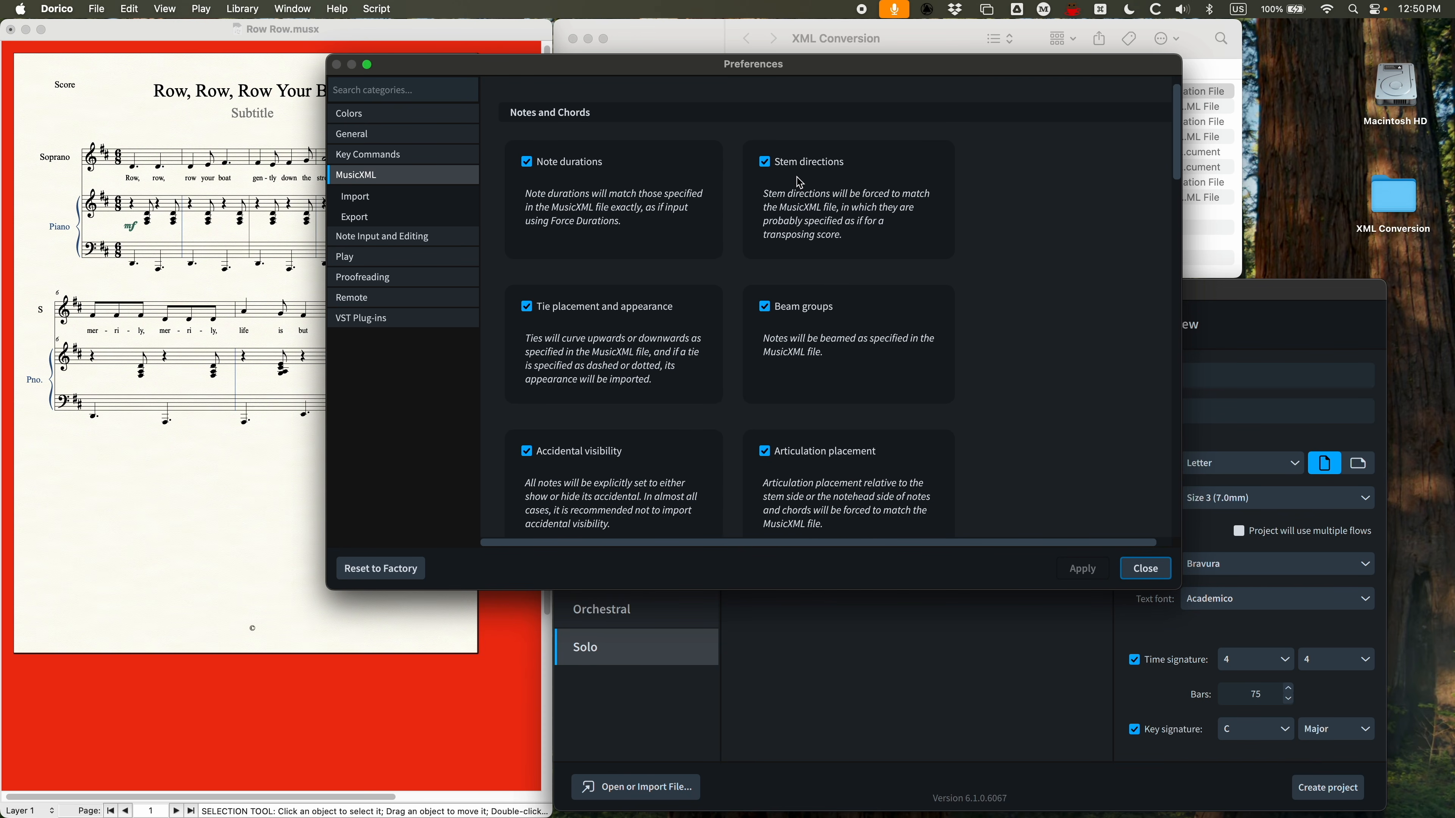
pyautogui.scroll(-12, 711, 318)
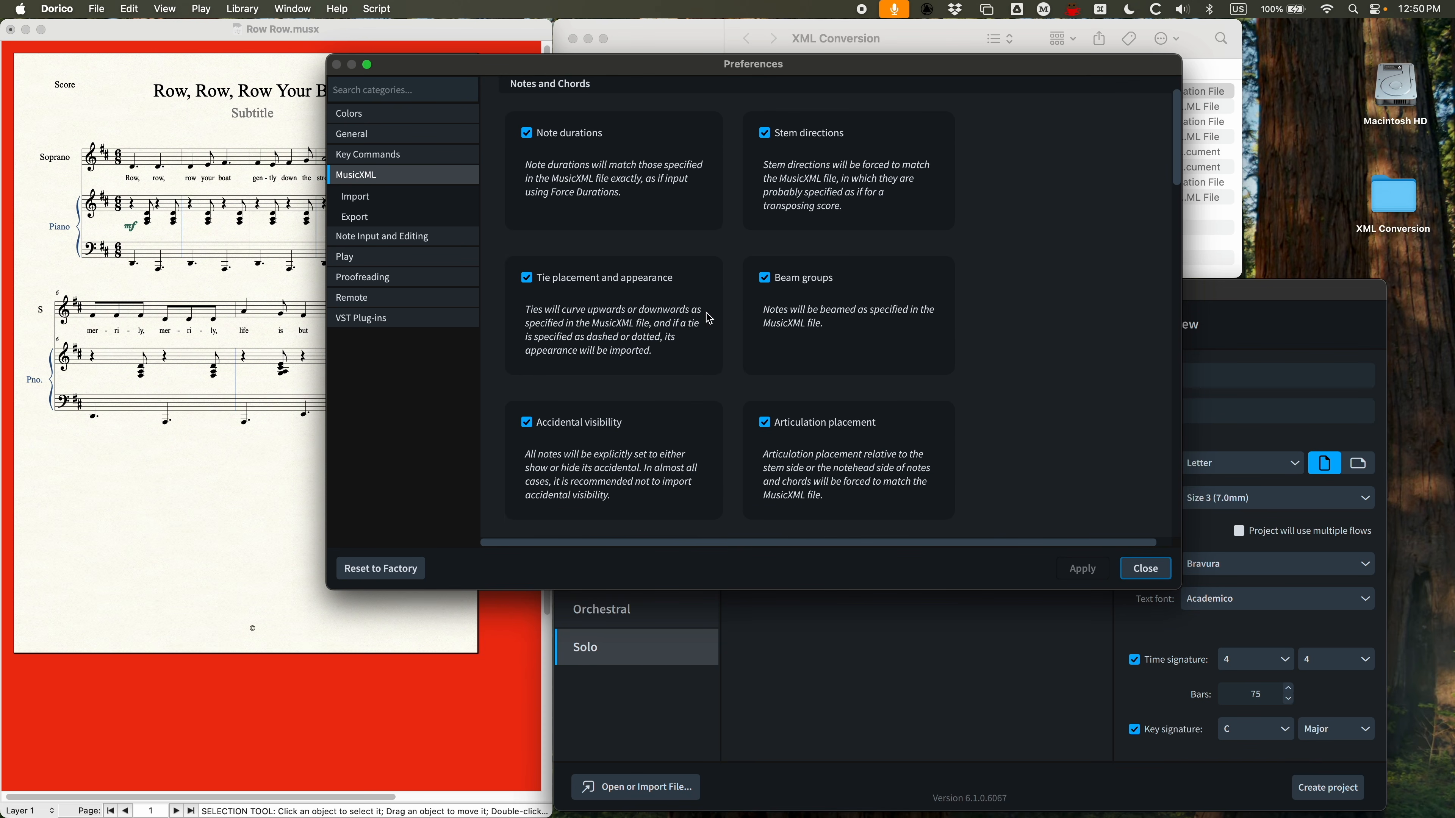
pyautogui.scroll(-10, 697, 356)
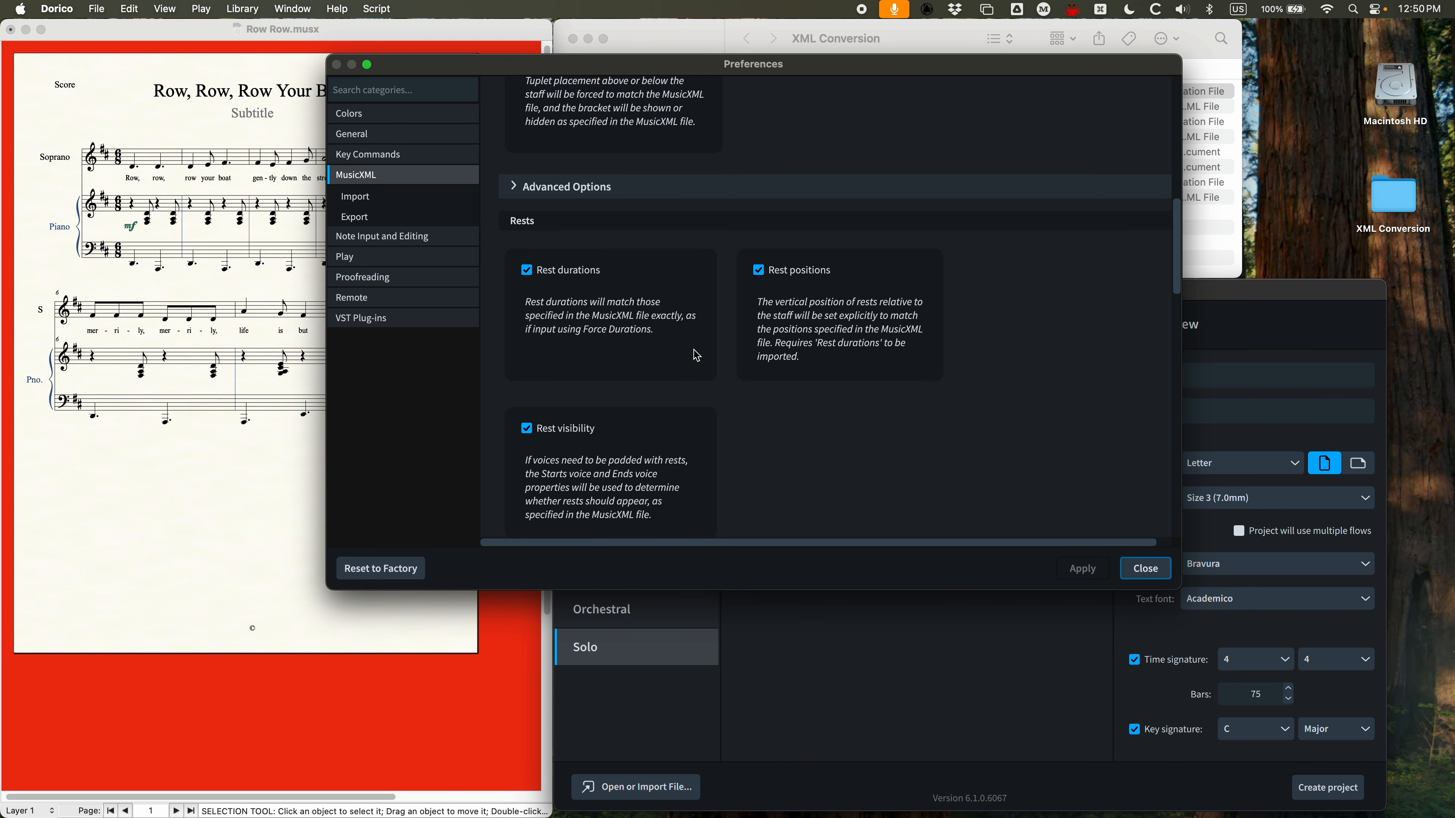
pyautogui.scroll(-8, 627, 356)
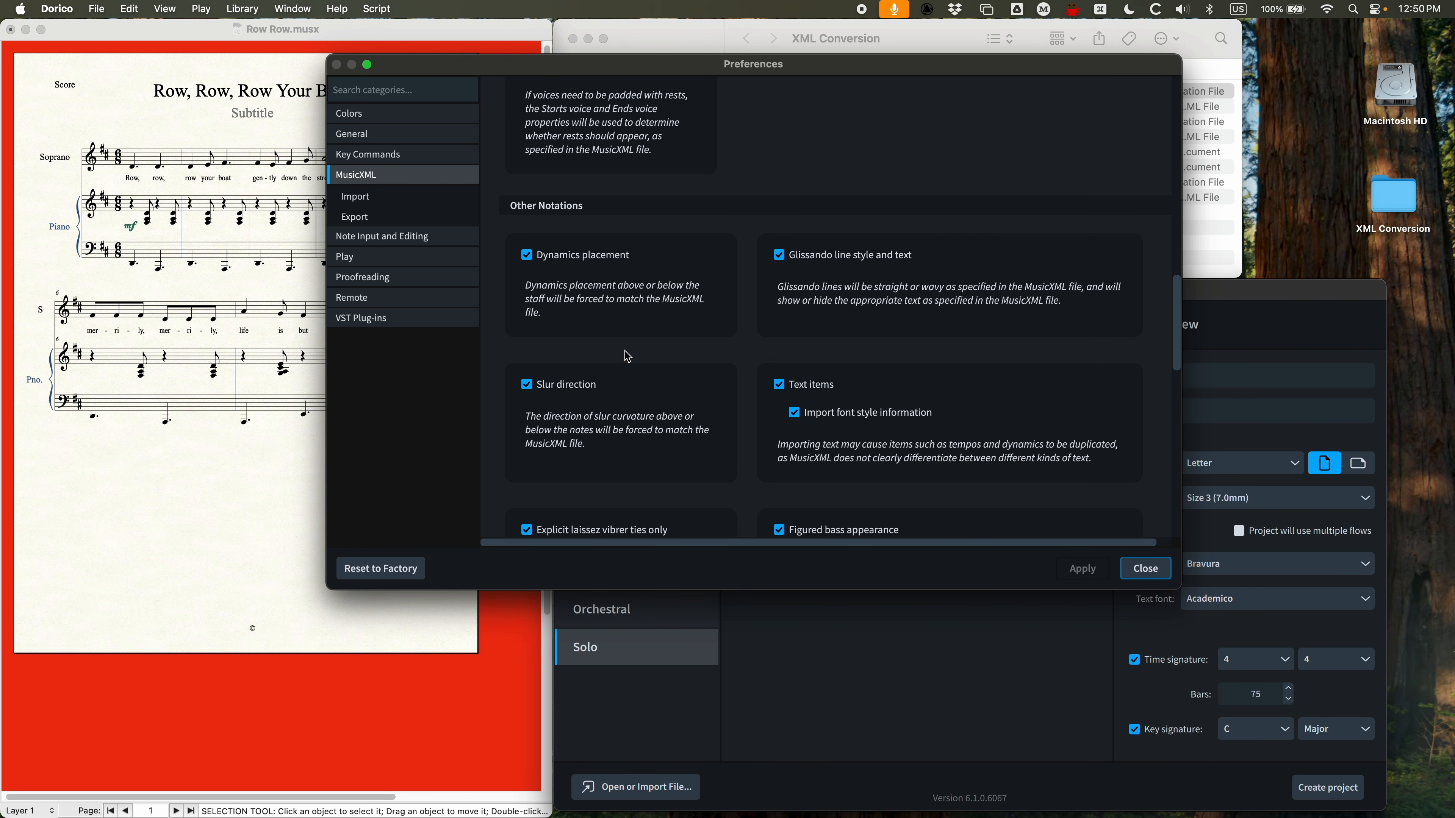
pyautogui.scroll(-11, 624, 308)
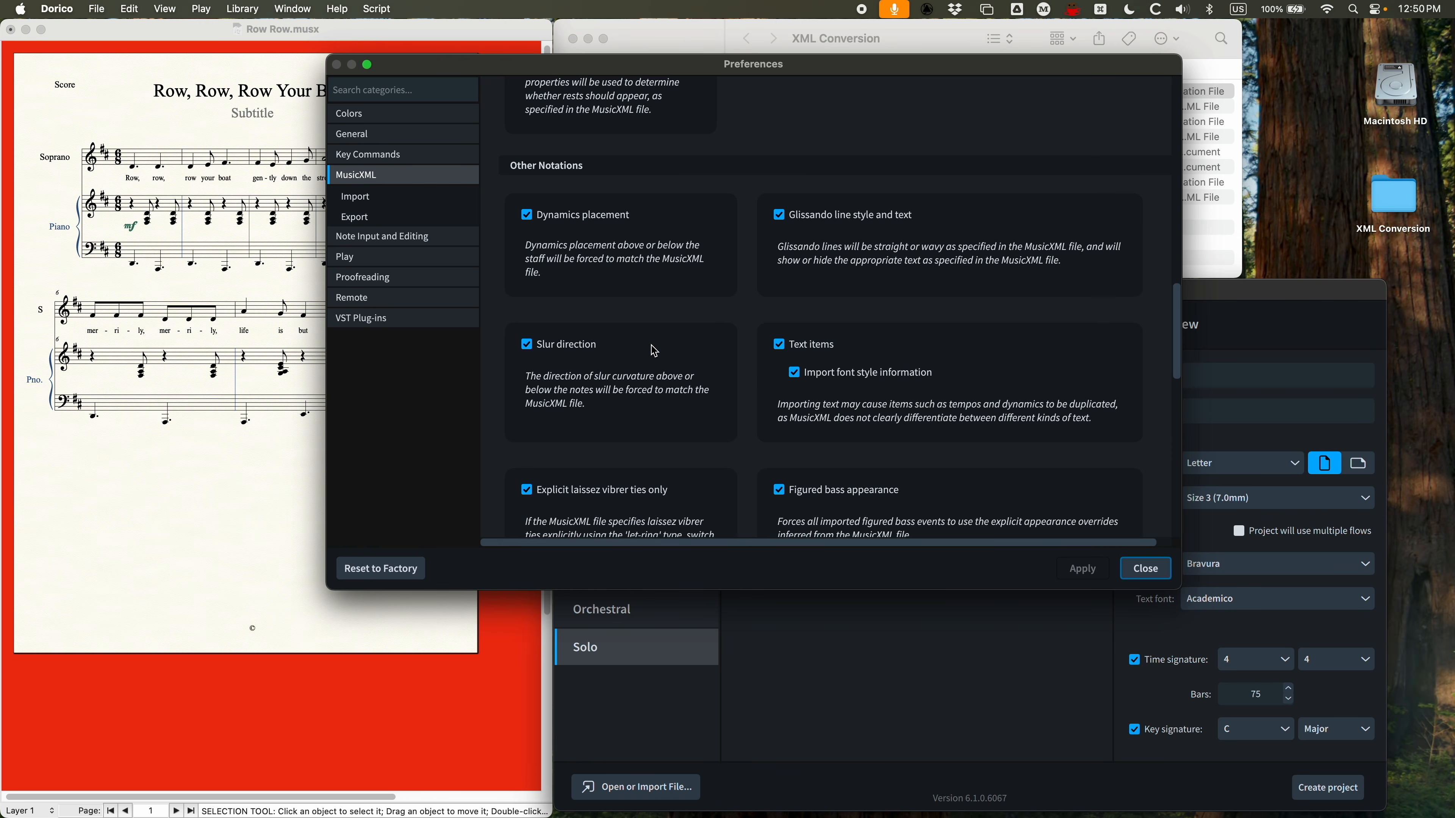
pyautogui.scroll(-6, 694, 347)
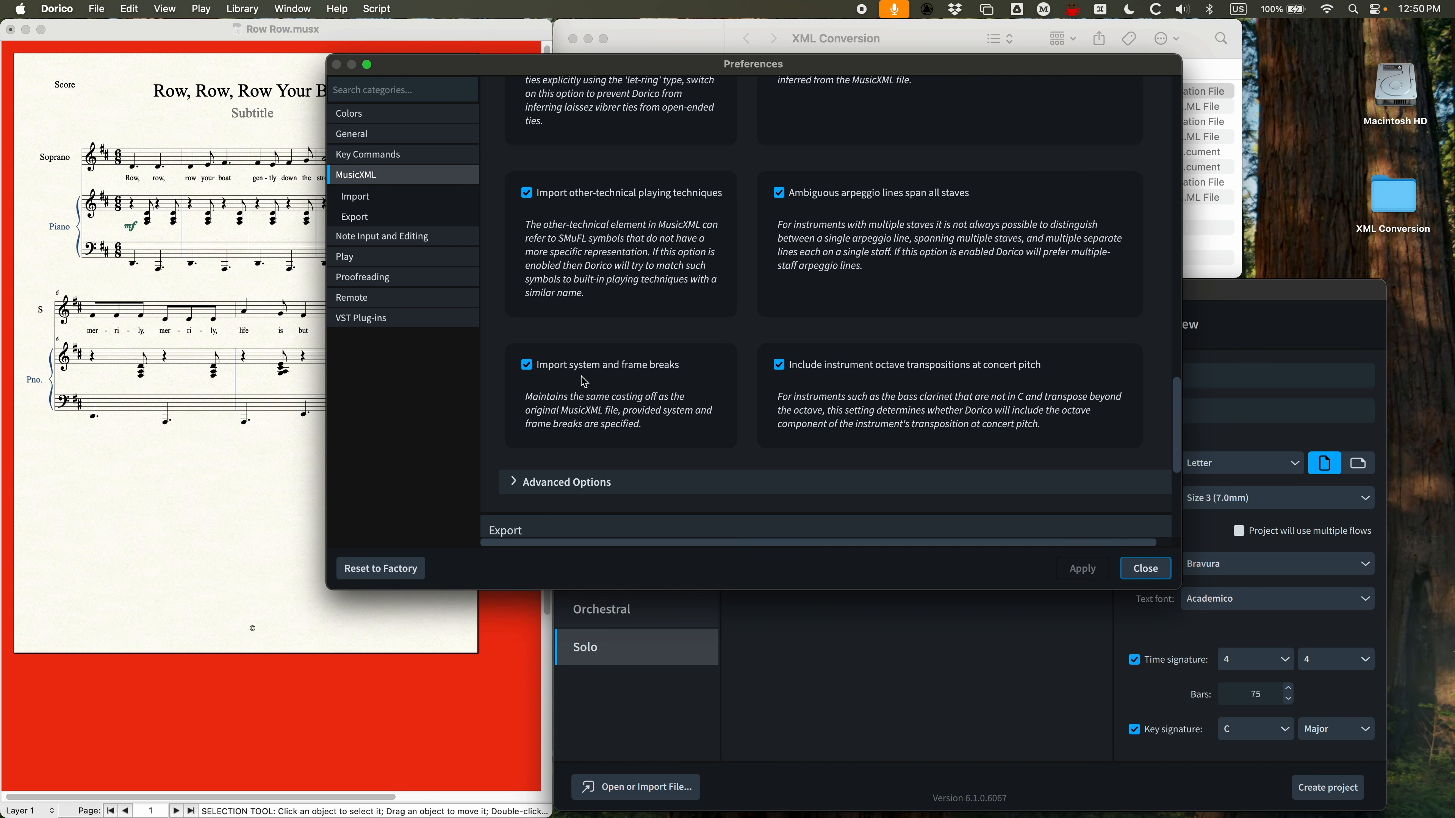
pyautogui.click(527, 365)
pyautogui.click(528, 366)
pyautogui.scroll(10, 705, 397)
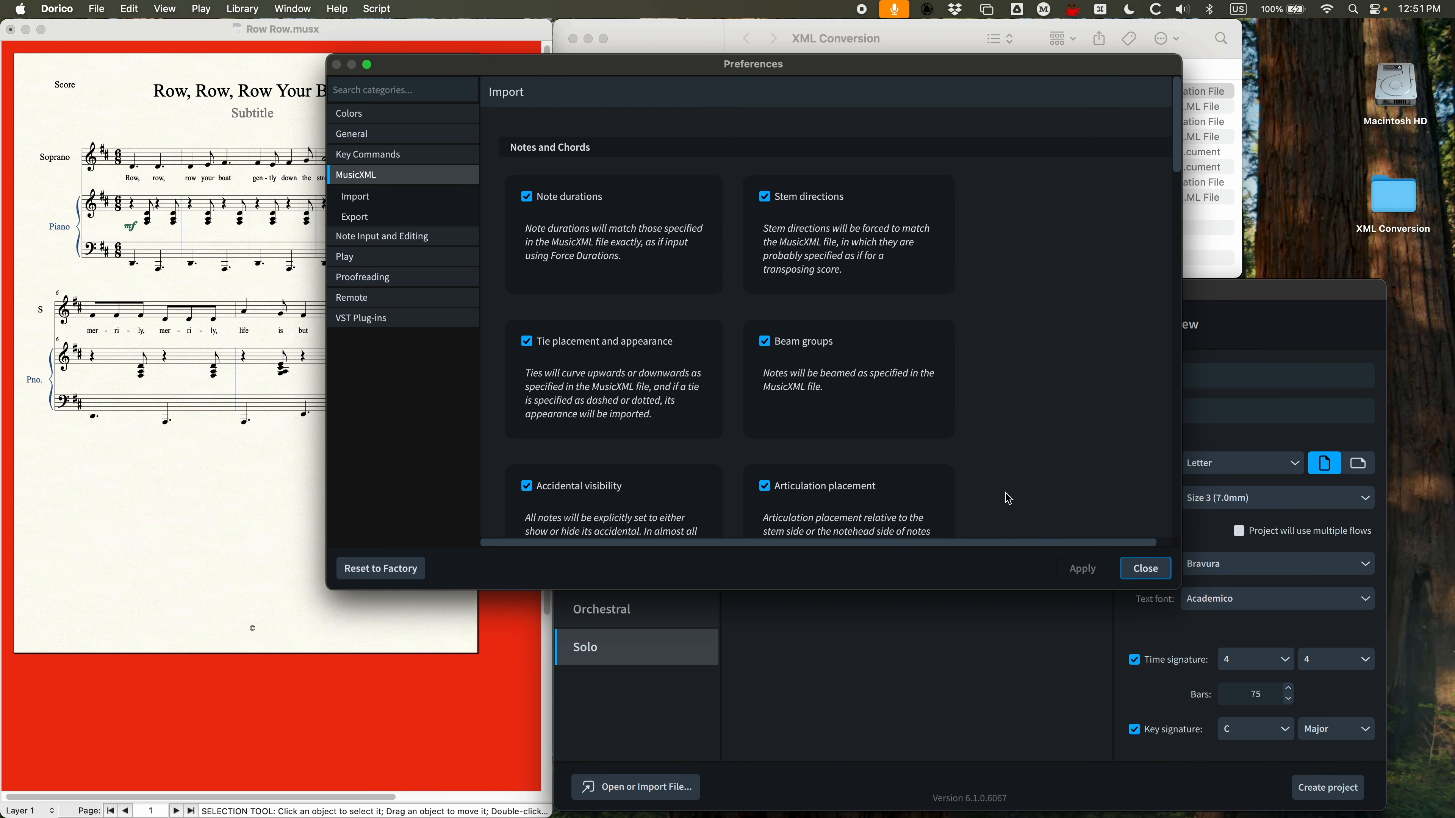
pyautogui.click(1142, 570)
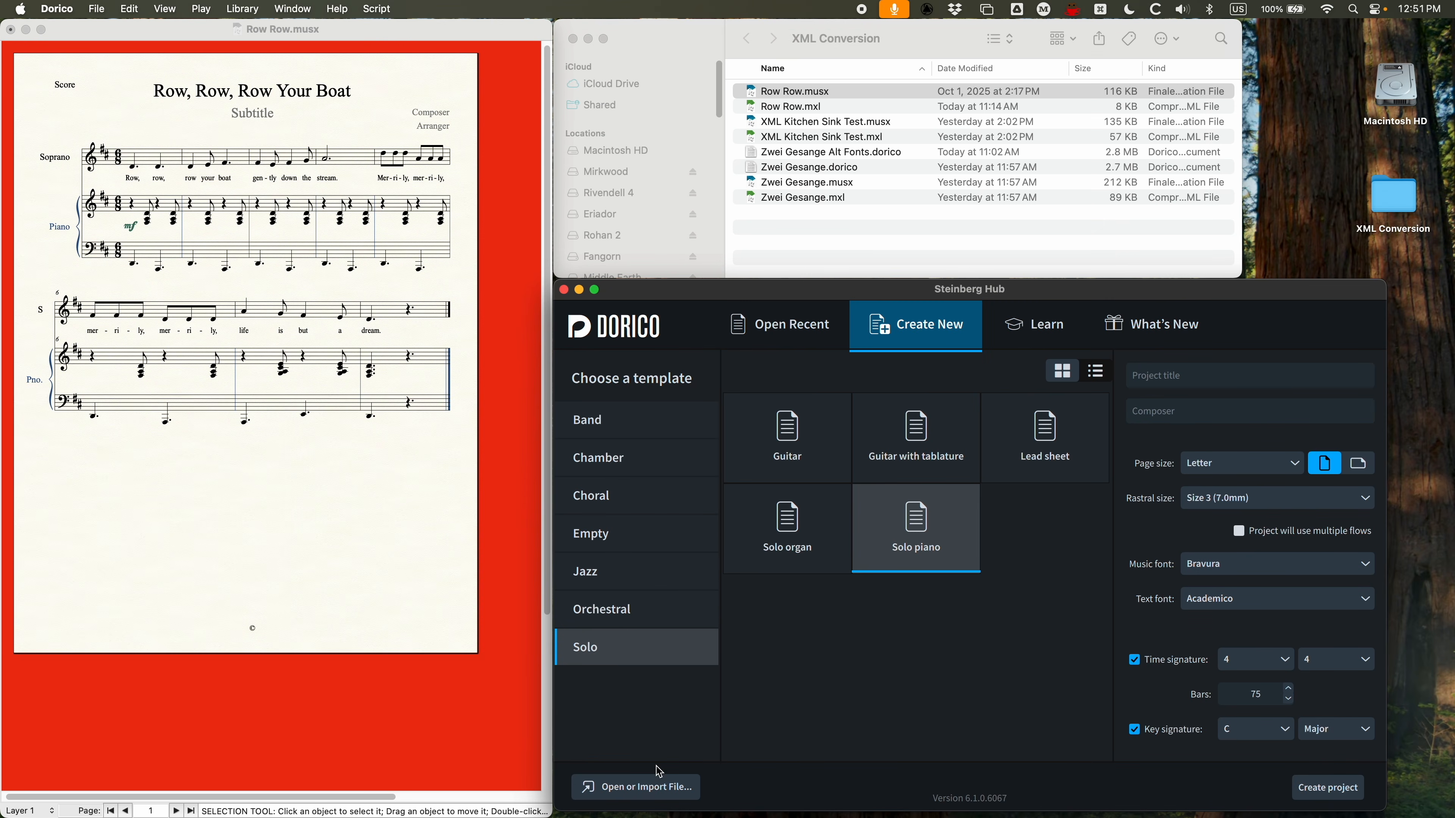
# View the files offered for import from the XML Conversion folder, select Row Row.mxl, and cancel the file chooser
pyautogui.moveTo(757, 295); pyautogui.dragTo(650, 119)
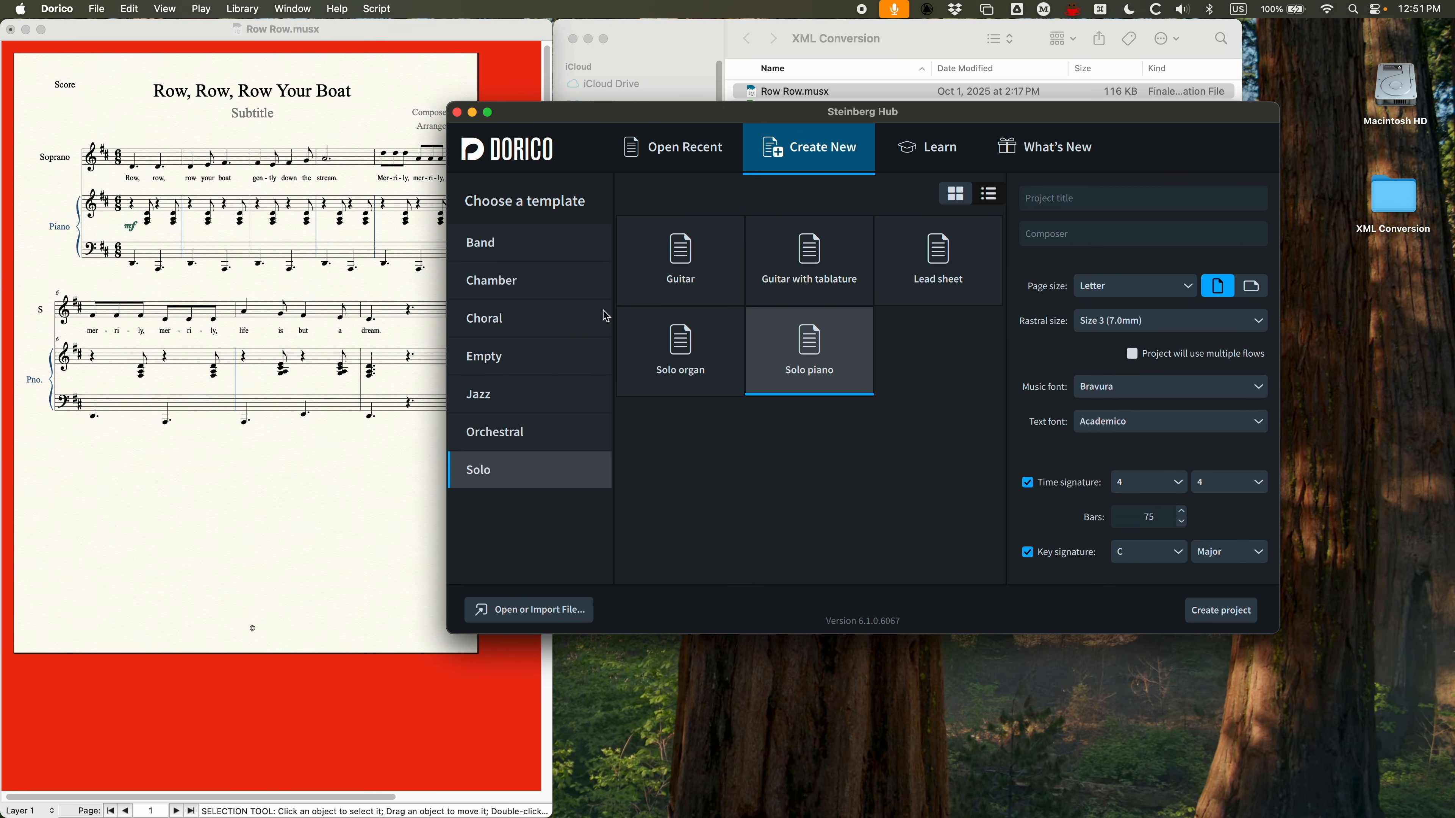
pyautogui.click(96, 9)
pyautogui.click(111, 64)
pyautogui.click(532, 618)
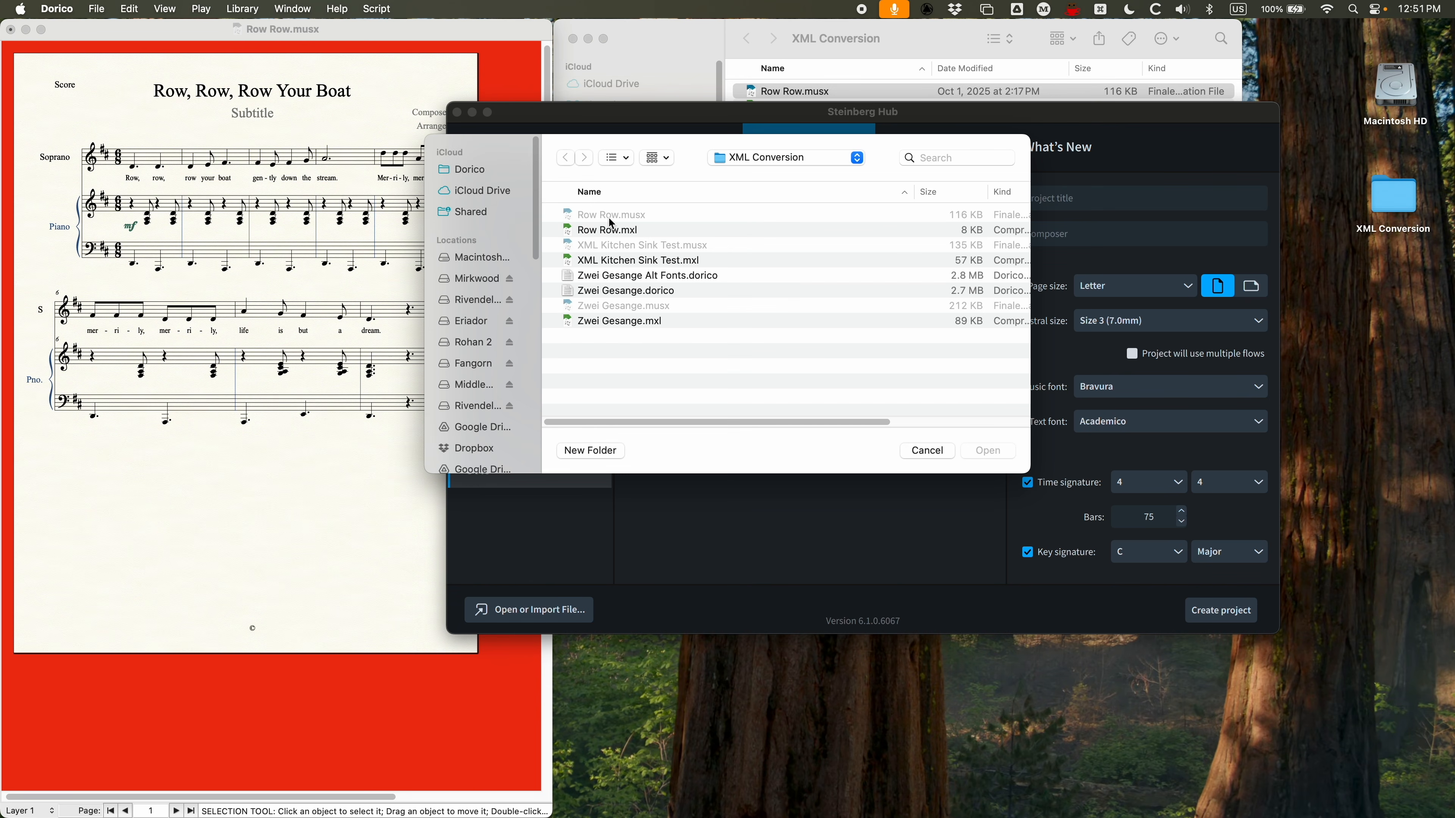
pyautogui.click(627, 231)
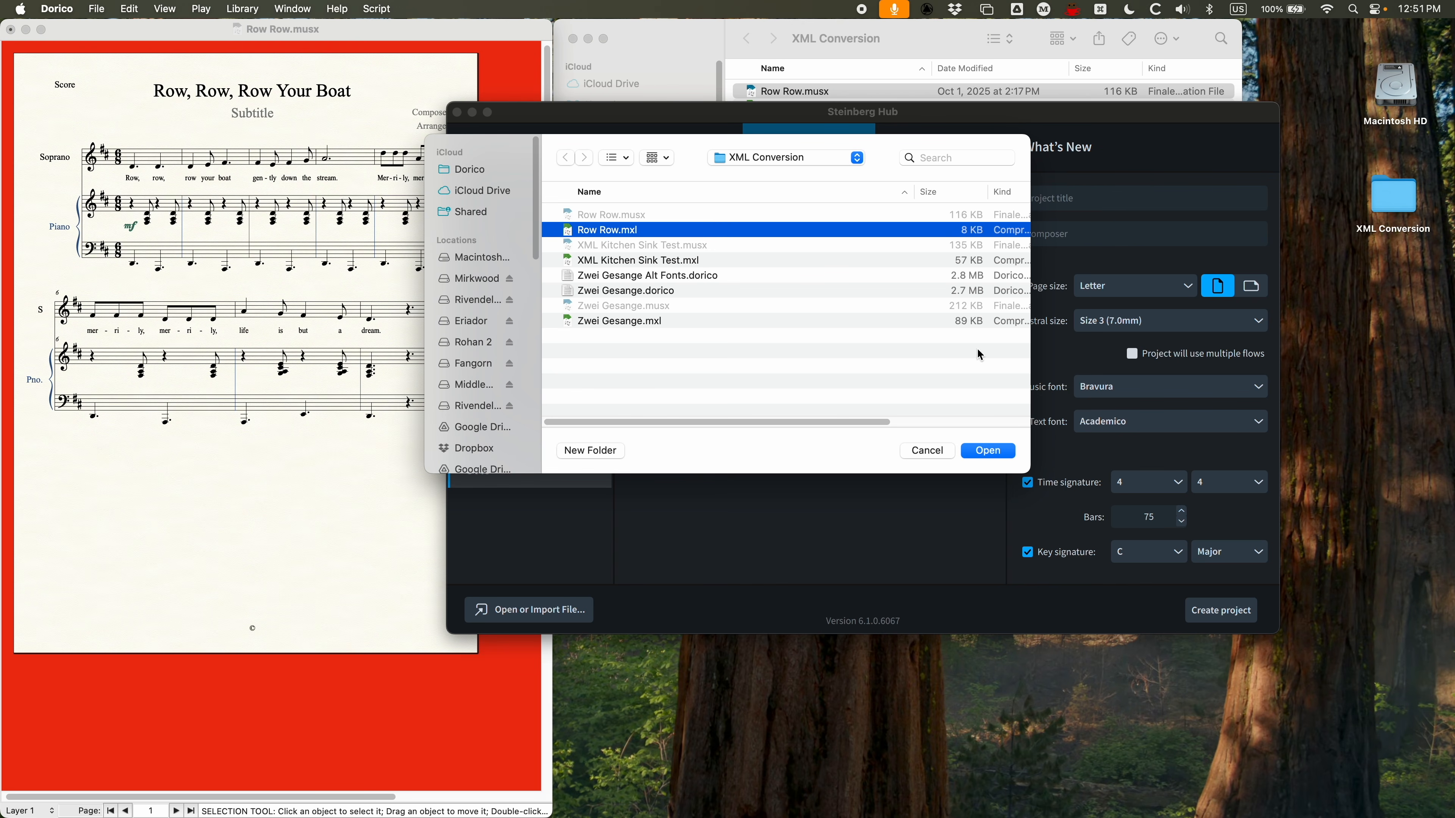
pyautogui.click(924, 452)
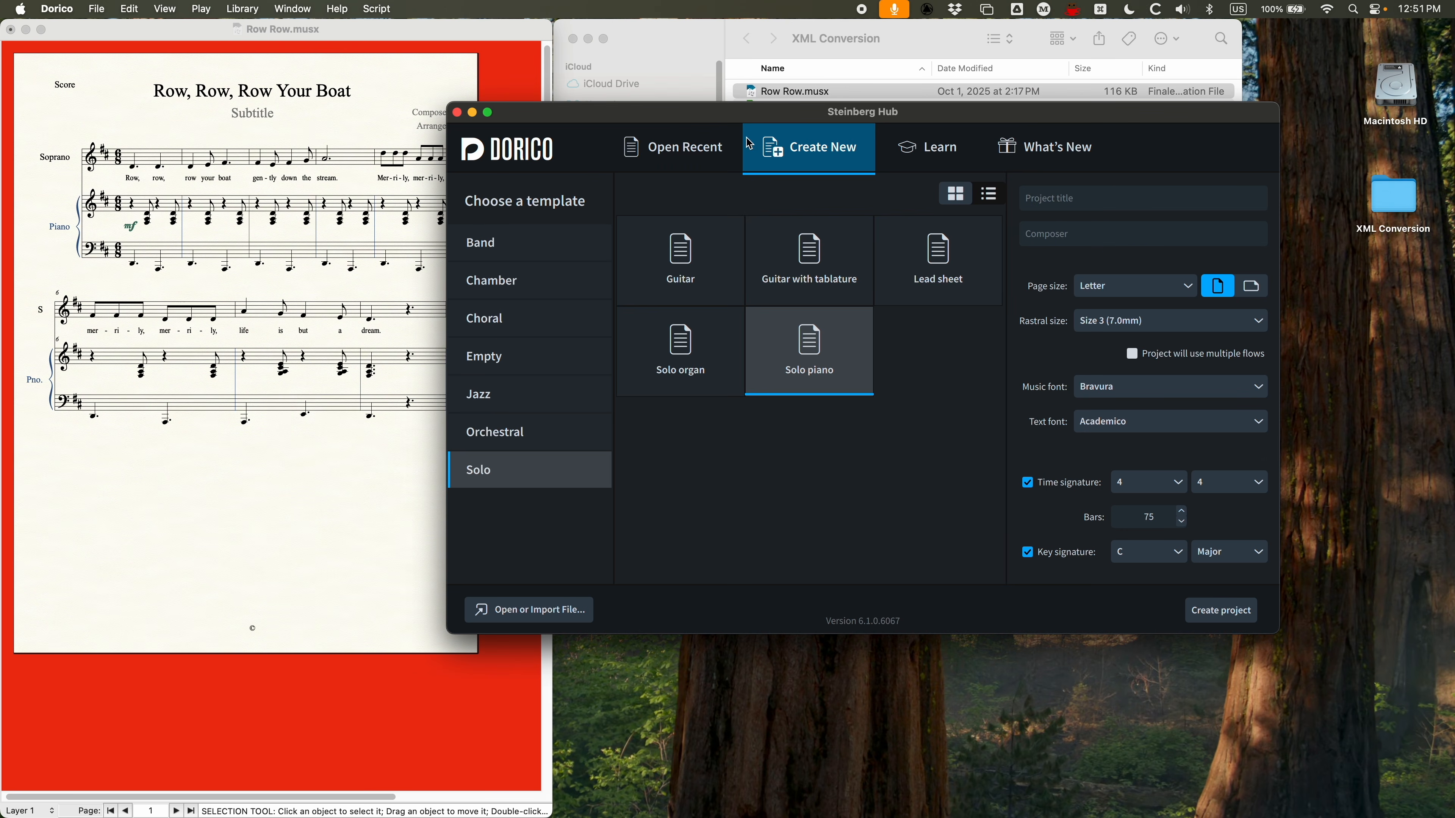
# View the Row Row.musx score in Finale alongside the XML Conversion folder in Finder
pyautogui.click(152, 30)
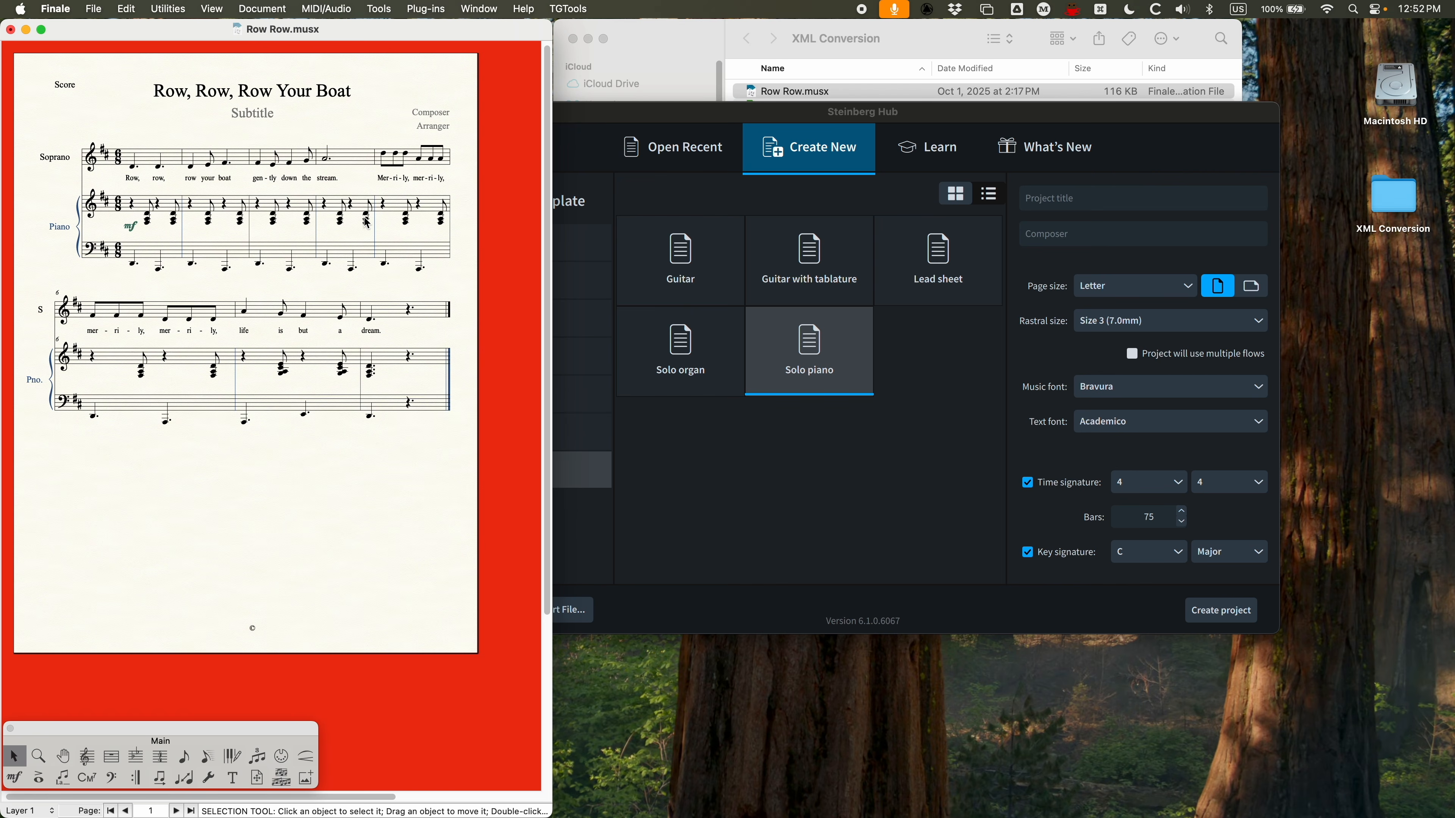
pyautogui.click(813, 93)
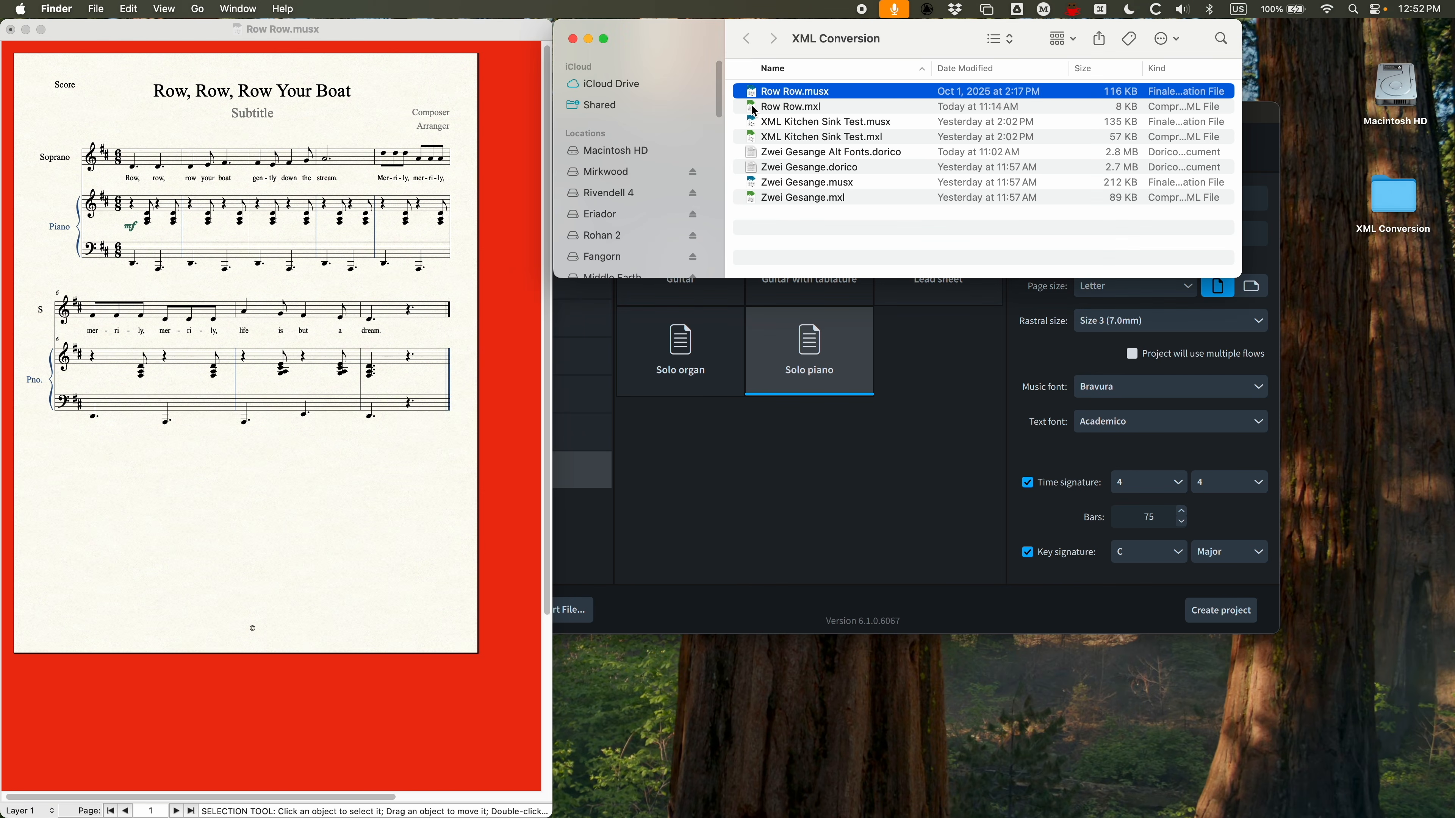
pyautogui.click(372, 38)
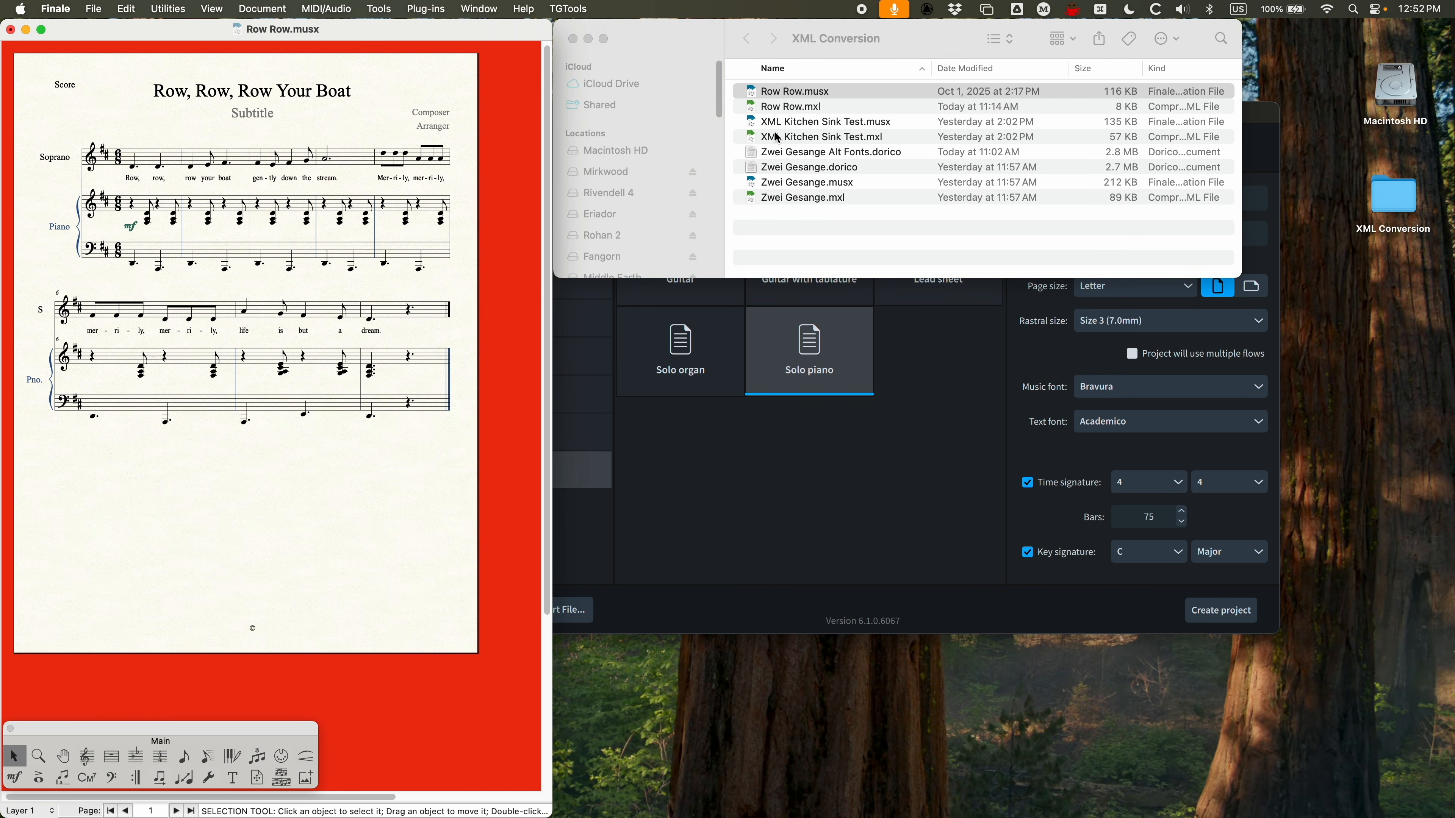
# Return to Dorico, reposition the Hub window, view the MusicXML import preferences again, and close them
pyautogui.click(757, 482)
pyautogui.moveTo(690, 111); pyautogui.dragTo(688, 262)
pyautogui.press('super+comma')
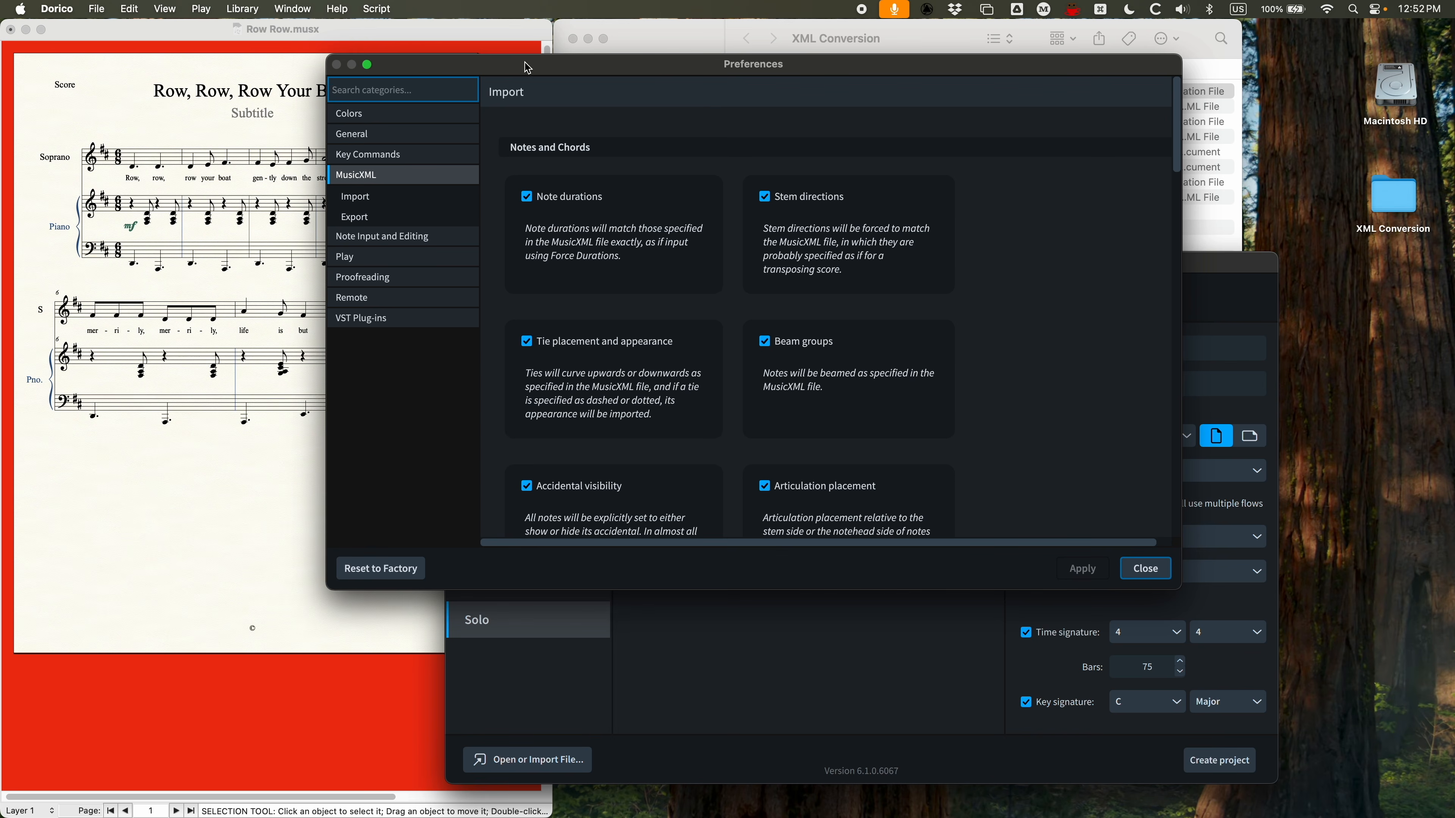
pyautogui.click(1151, 568)
pyautogui.click(334, 515)
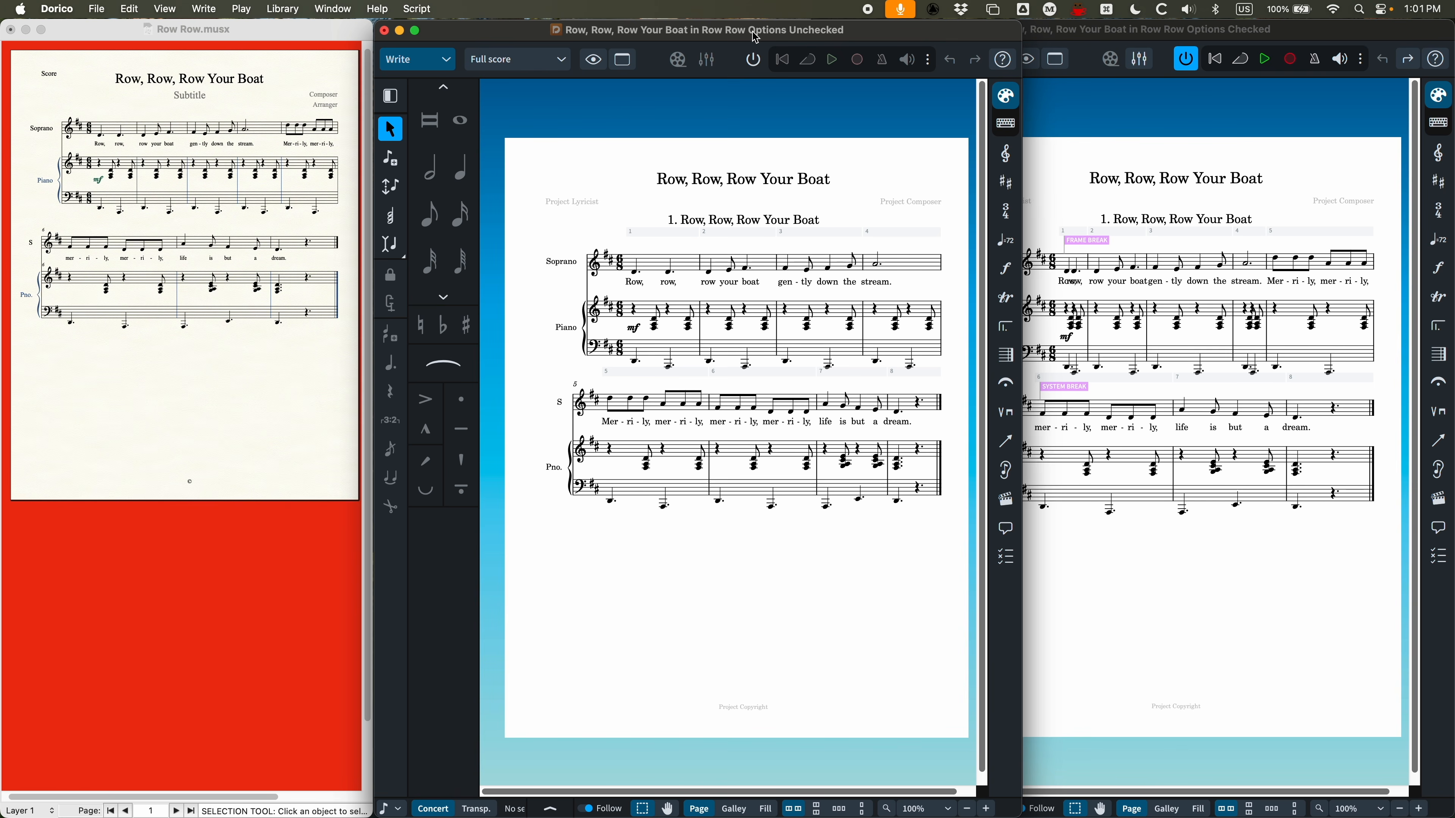
# In the Row Row Options Unchecked project, set Show flow headings to Never for the Full score, Soprano and Piano layouts
pyautogui.click(1111, 37)
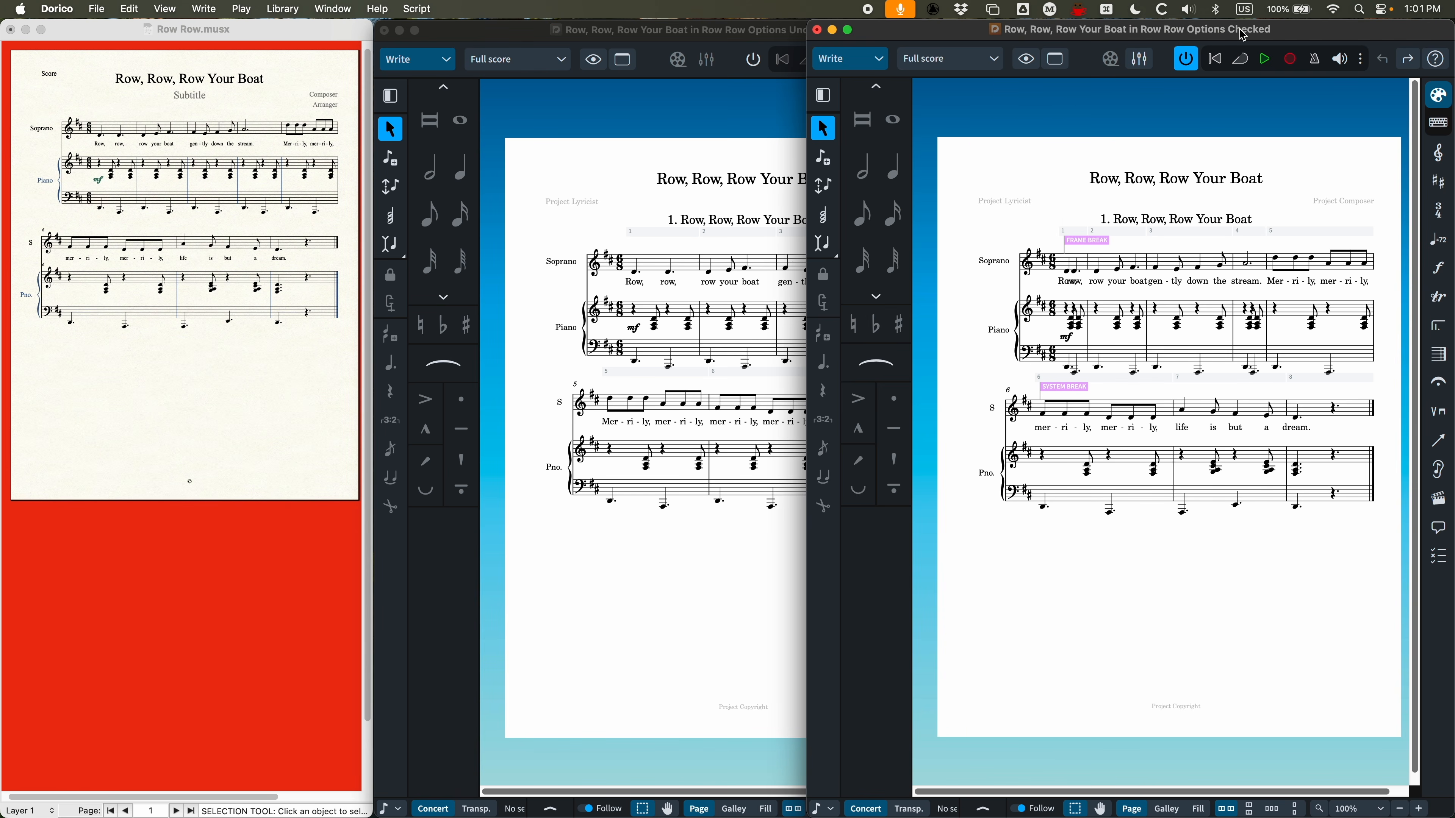
pyautogui.click(639, 34)
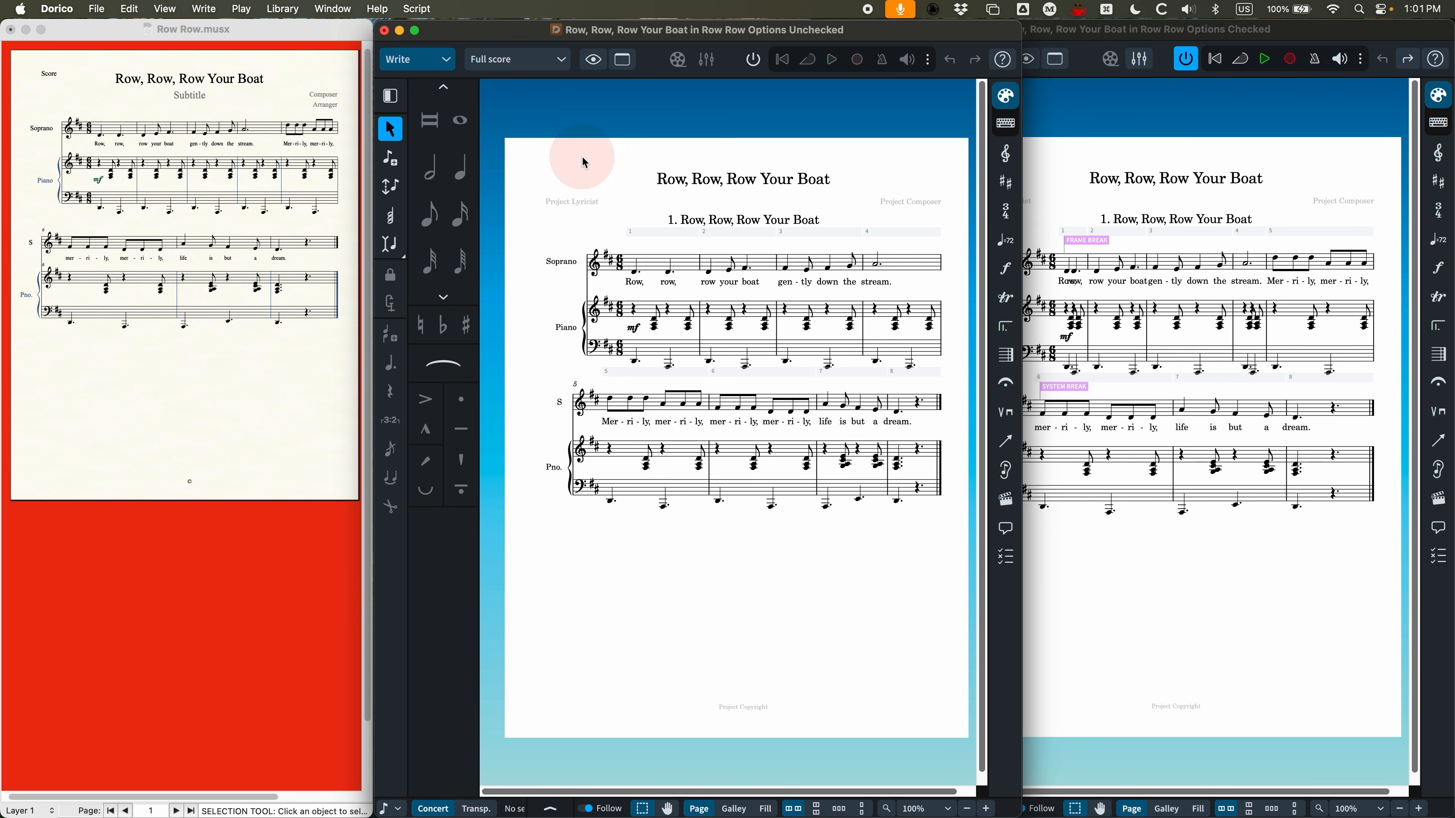
pyautogui.press('super+shift+l')
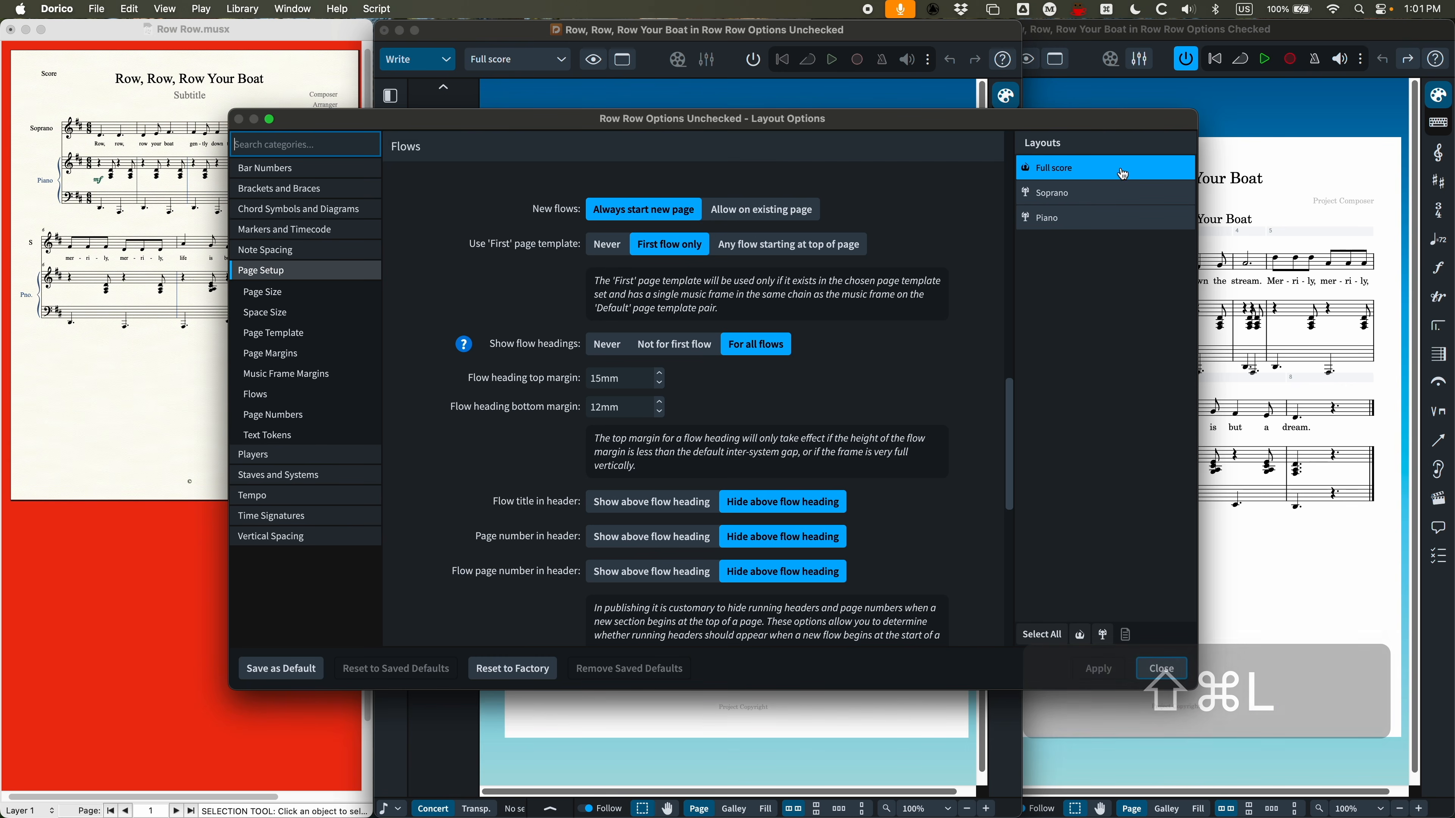
pyautogui.keyDown('shift'); pyautogui.click(1076, 220); pyautogui.keyUp('shift')
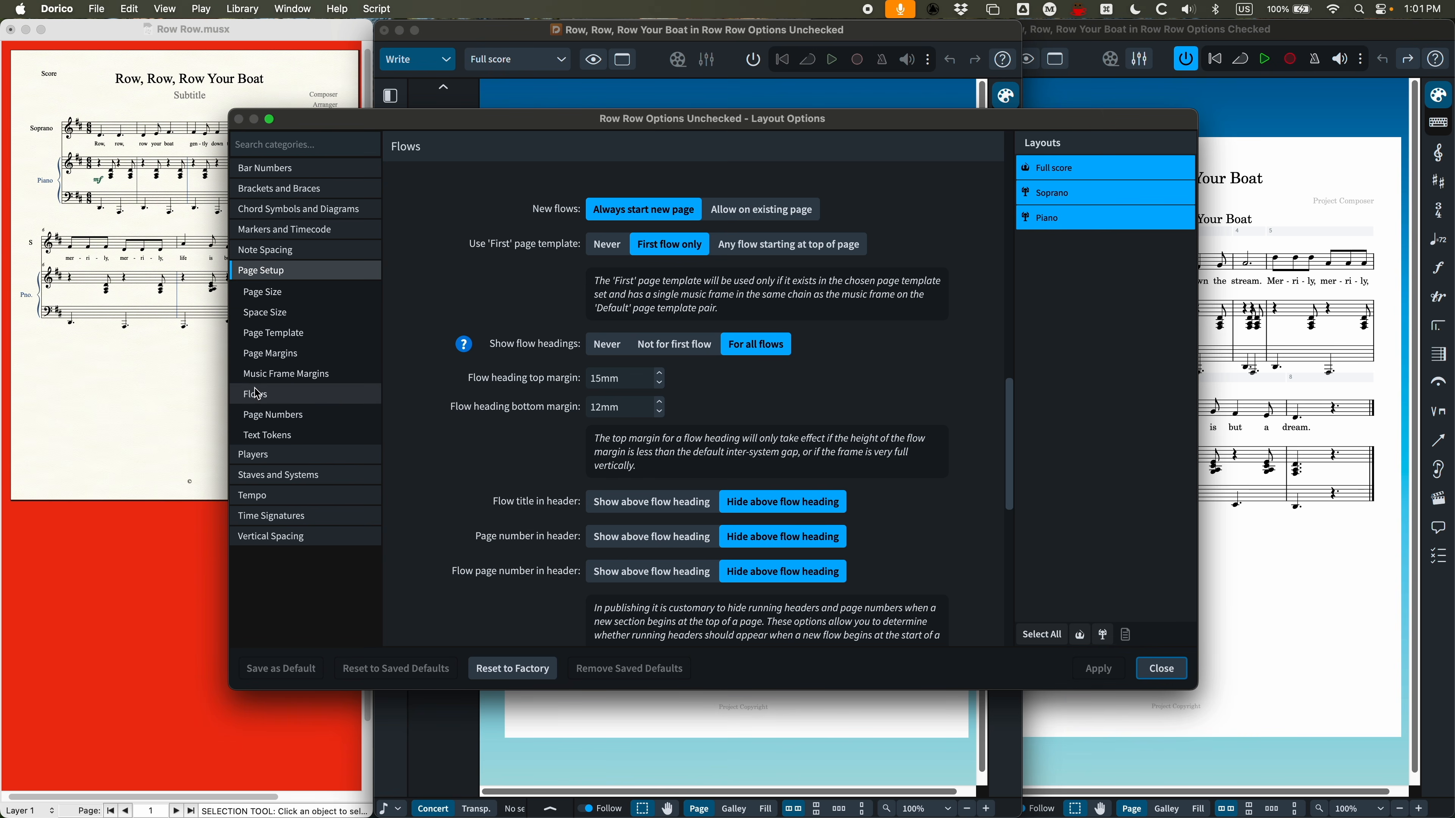
pyautogui.click(618, 346)
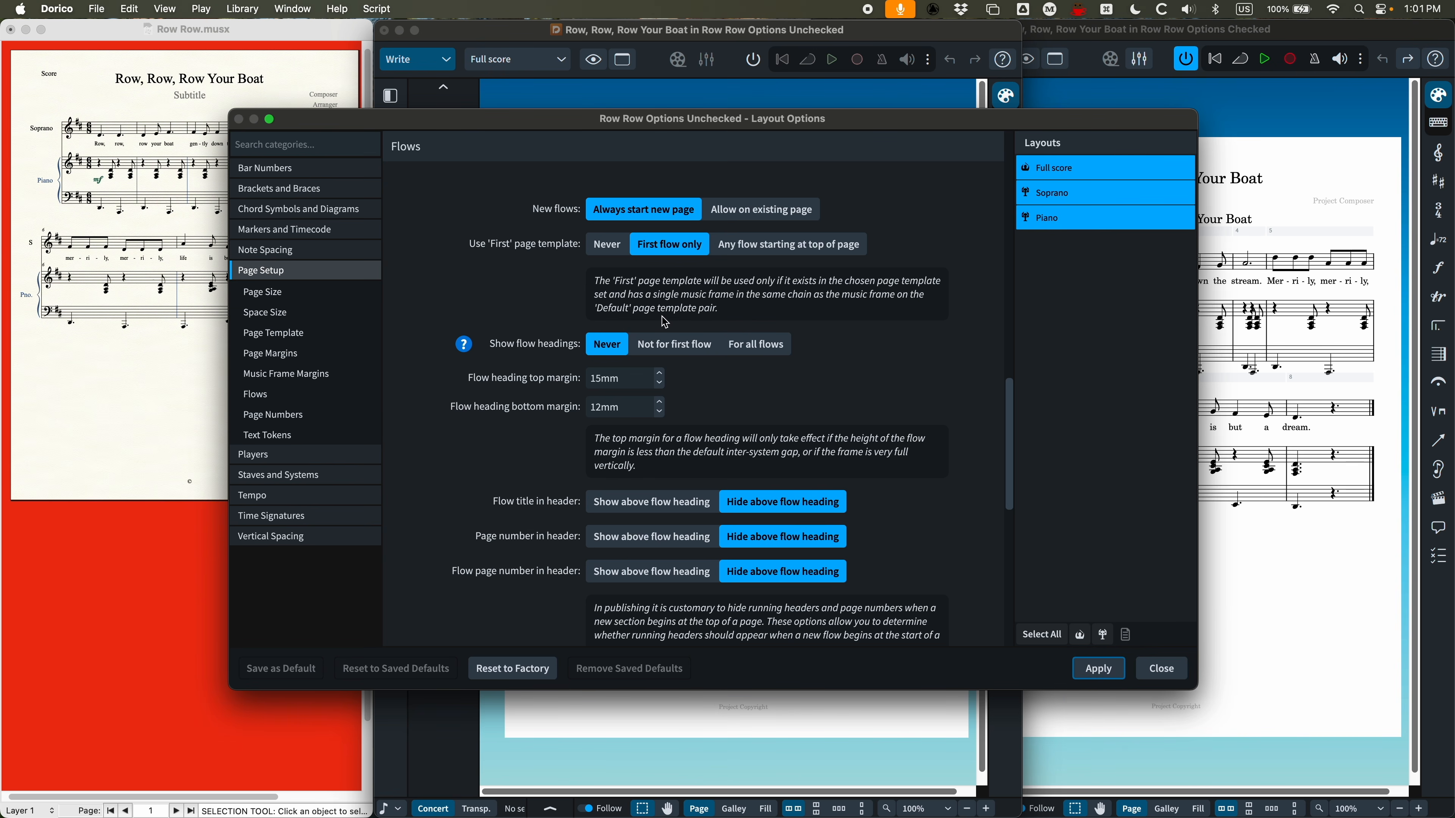
pyautogui.click(1106, 675)
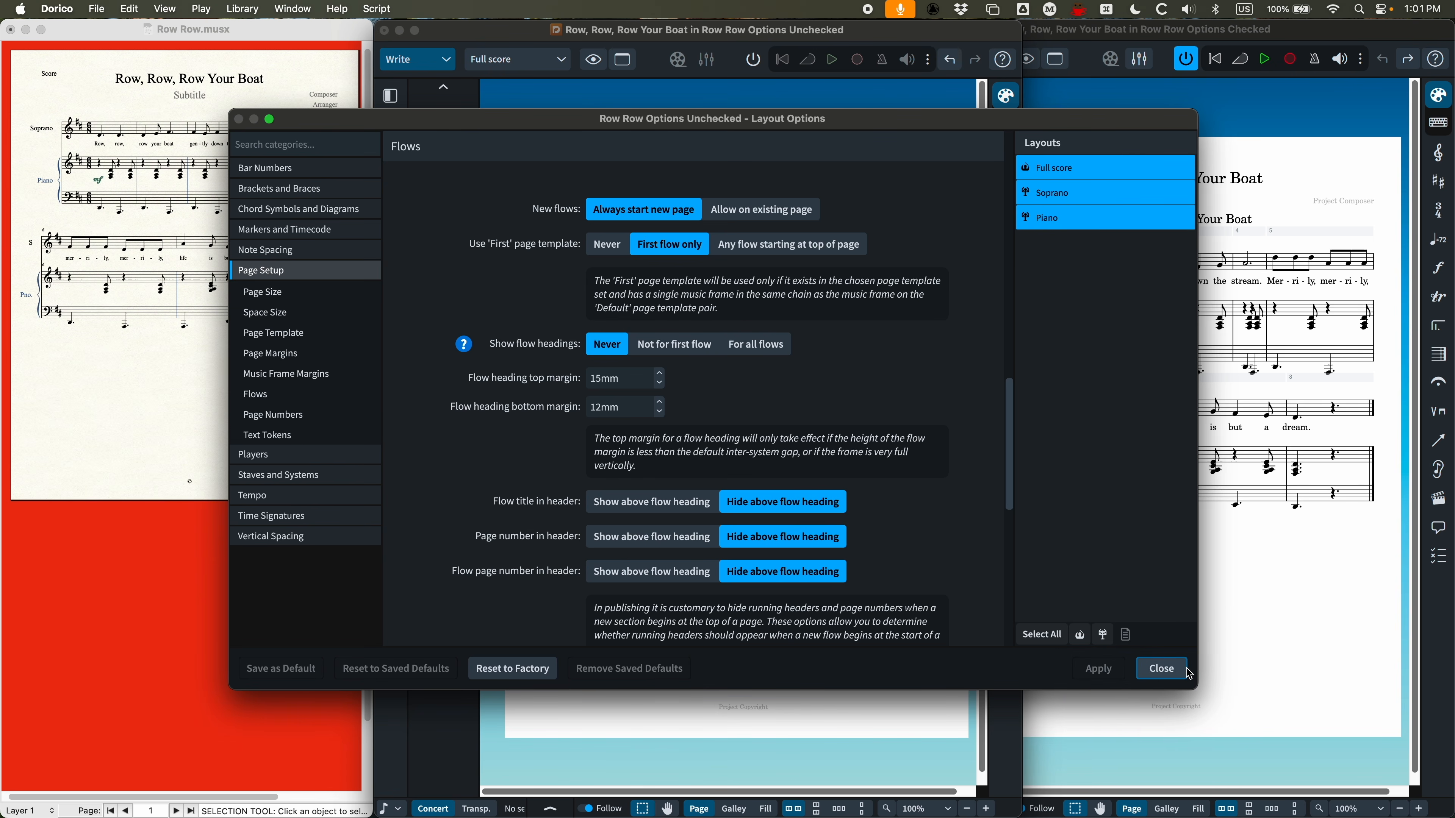
pyautogui.click(1166, 670)
# In the Row Row Options Checked project, set Show flow headings to Never for the Full score, Soprano and Piano layouts
pyautogui.click(1240, 655)
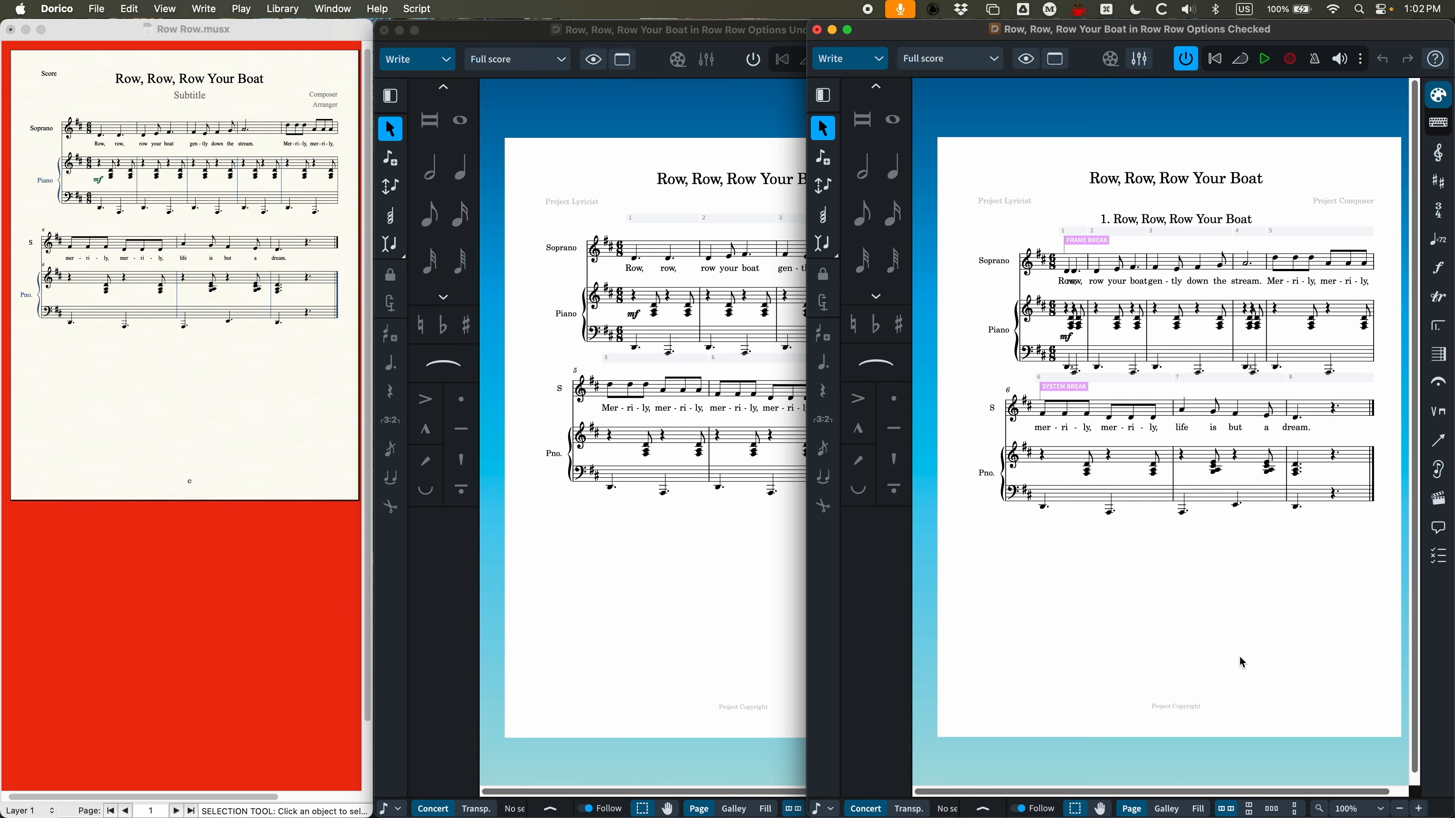
pyautogui.press('shift+super+l')
pyautogui.keyDown('shift'); pyautogui.click(1088, 220); pyautogui.keyUp('shift')
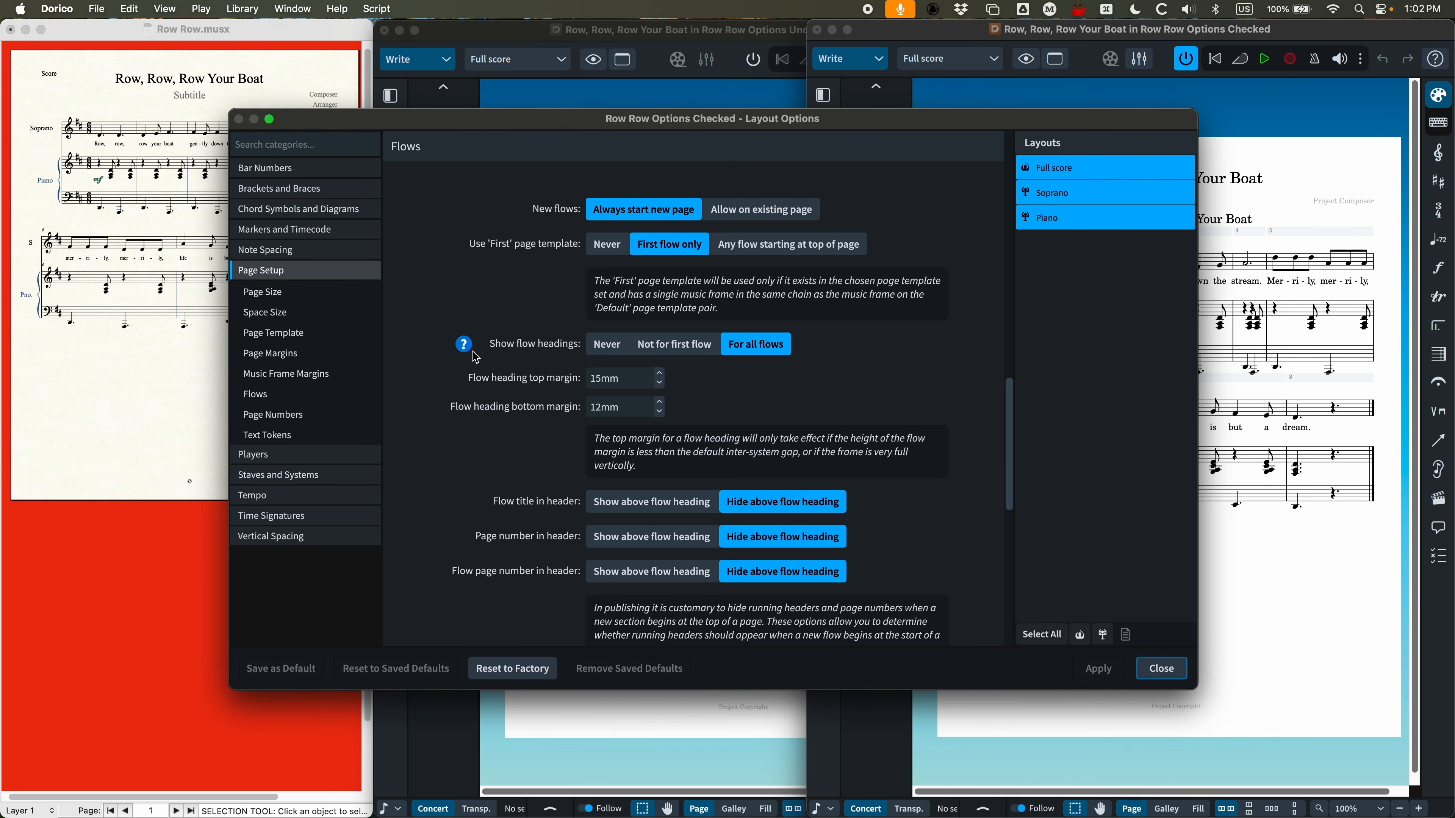
pyautogui.click(608, 345)
pyautogui.click(1099, 668)
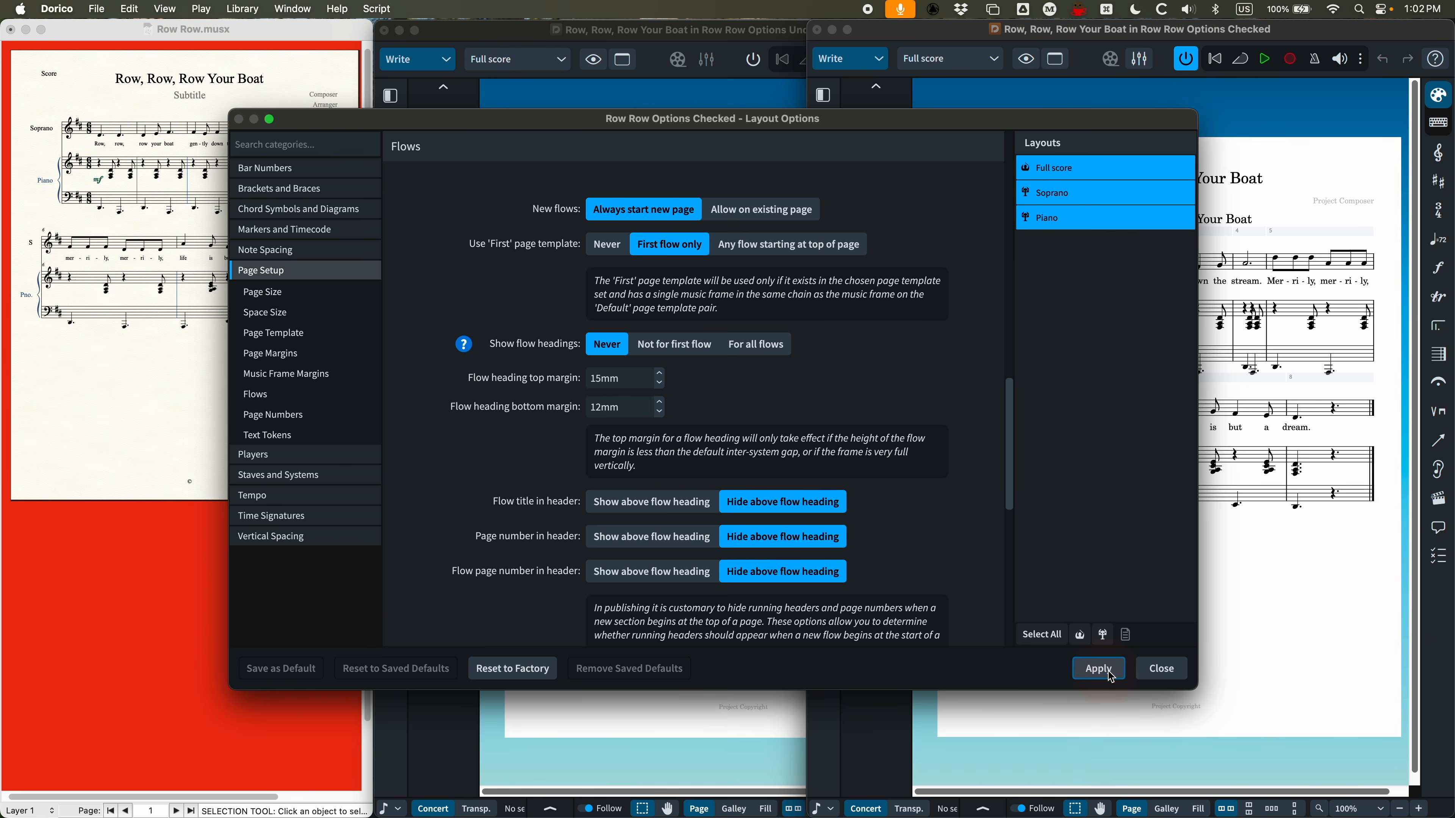
pyautogui.click(1163, 669)
# Compare the original Finale score with the Options Unchecked and Options Checked imports in Dorico
pyautogui.click(610, 139)
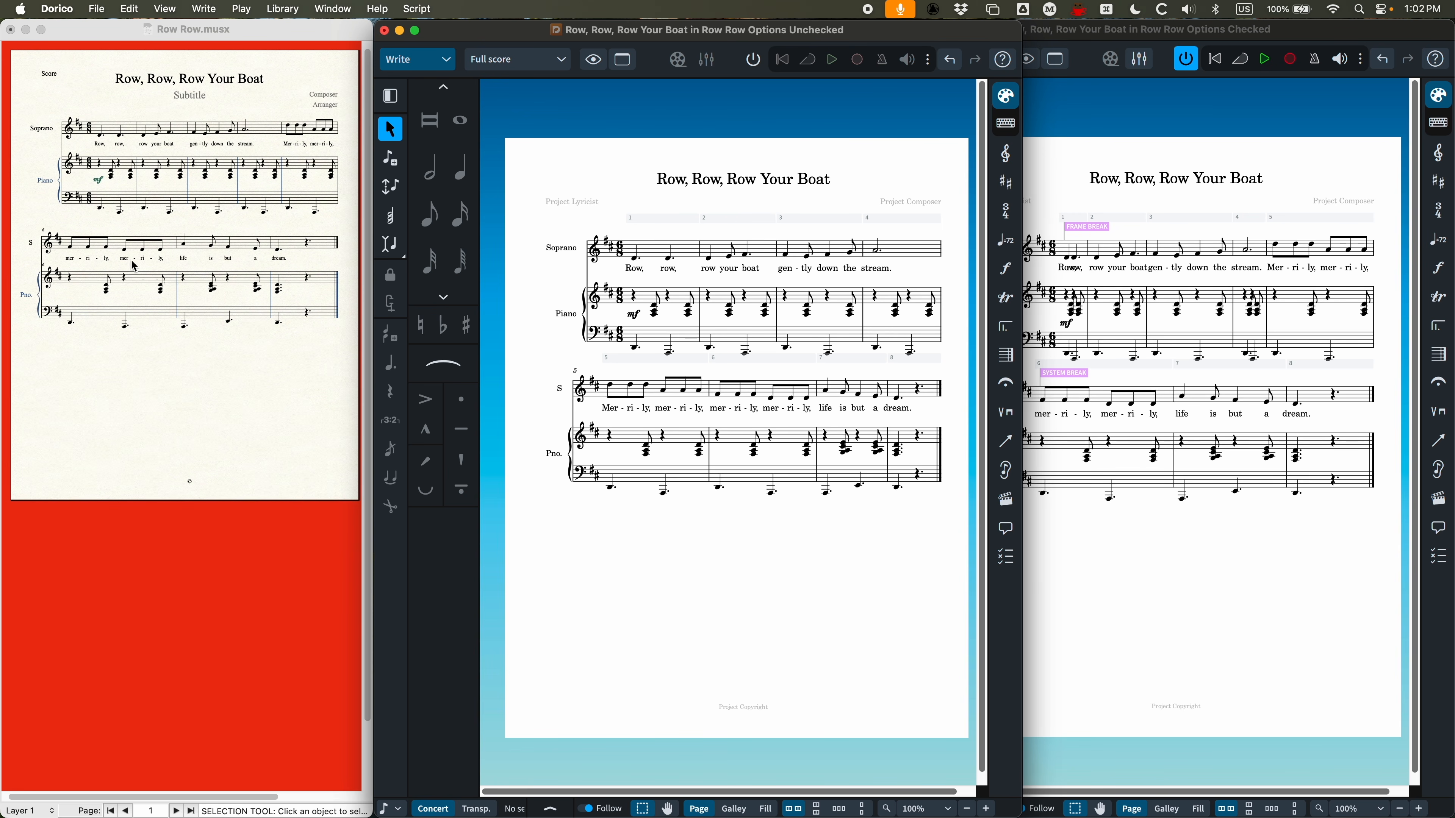
pyautogui.click(1072, 181)
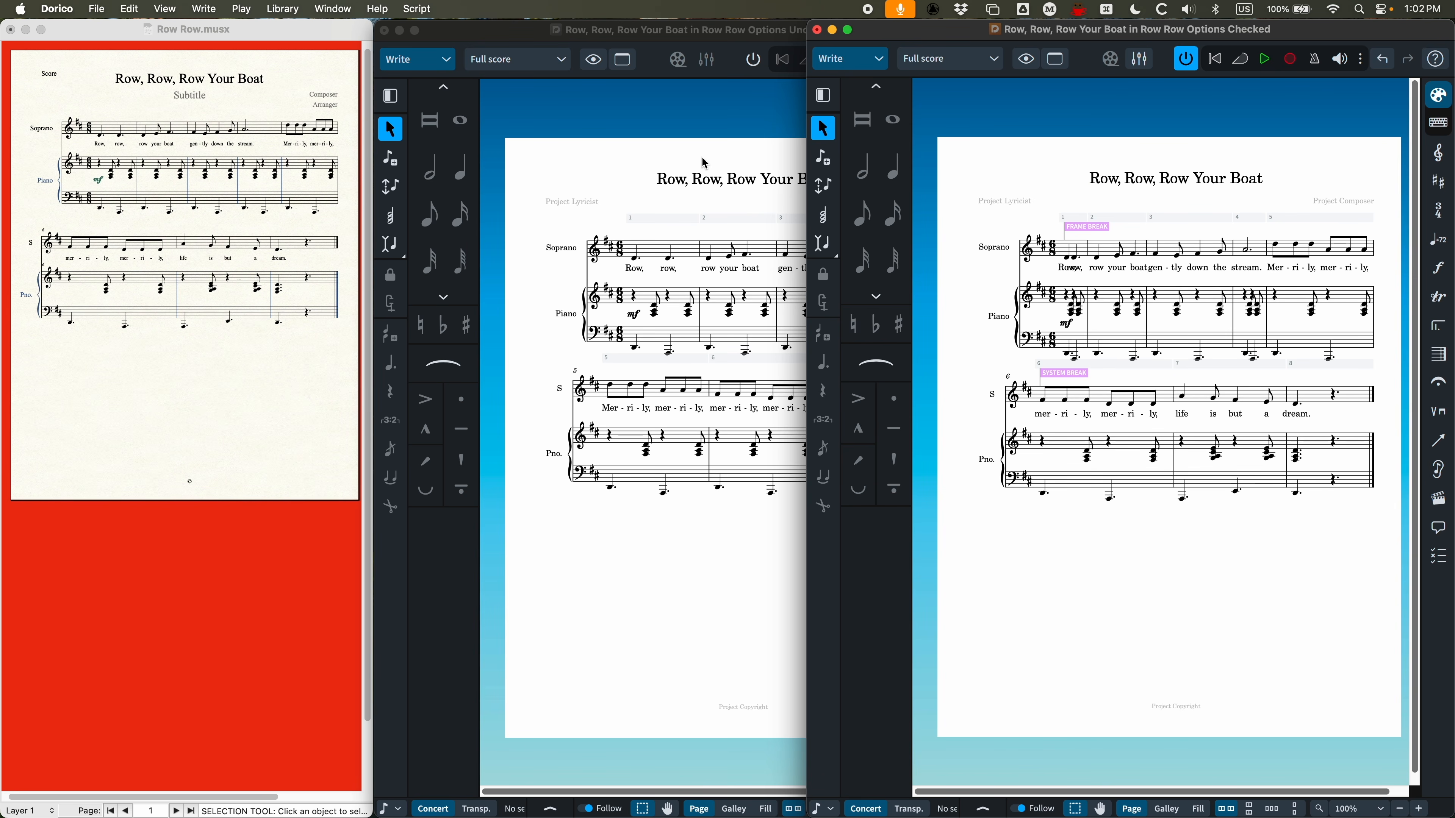
pyautogui.click(302, 102)
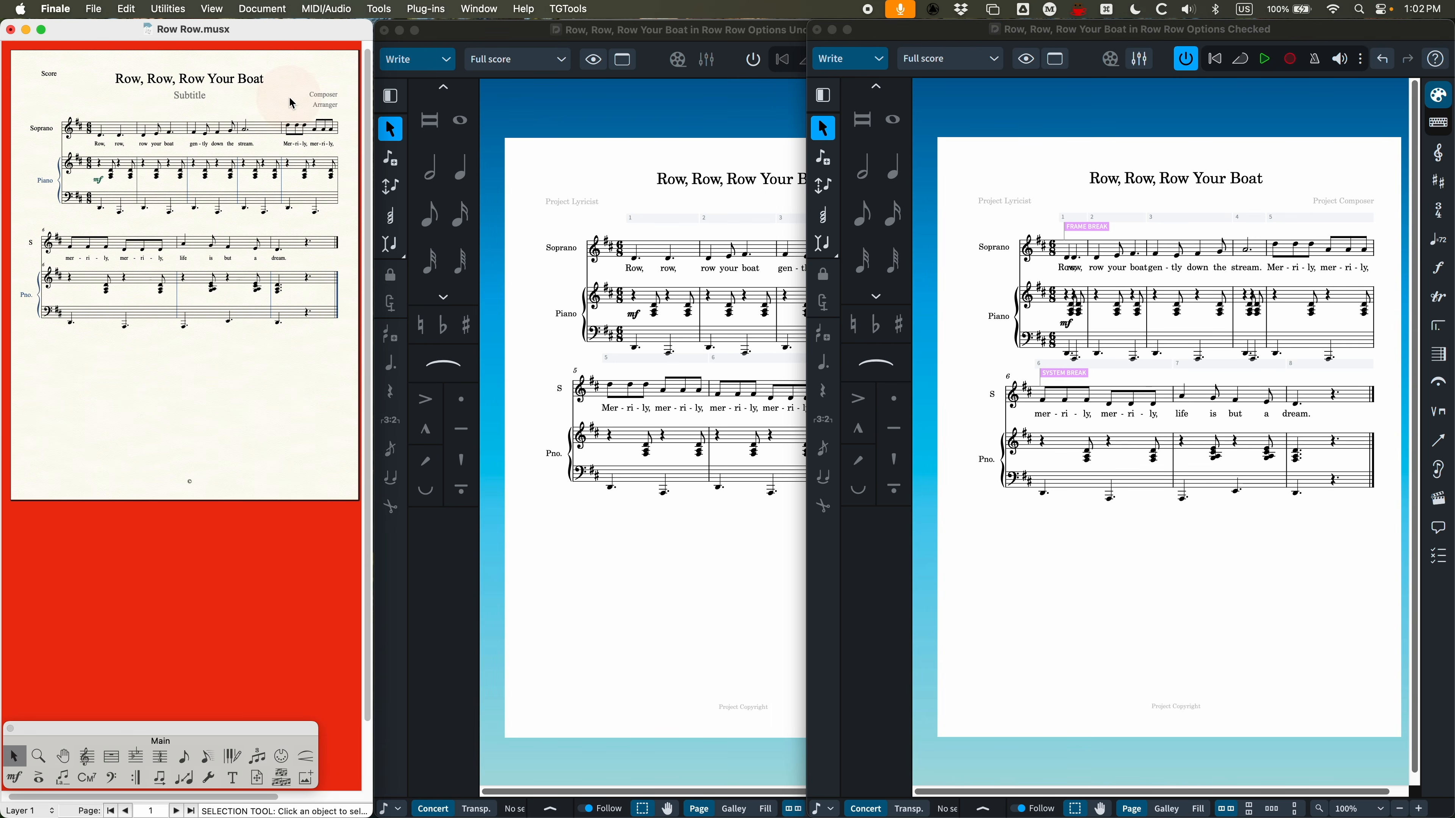
pyautogui.click(692, 212)
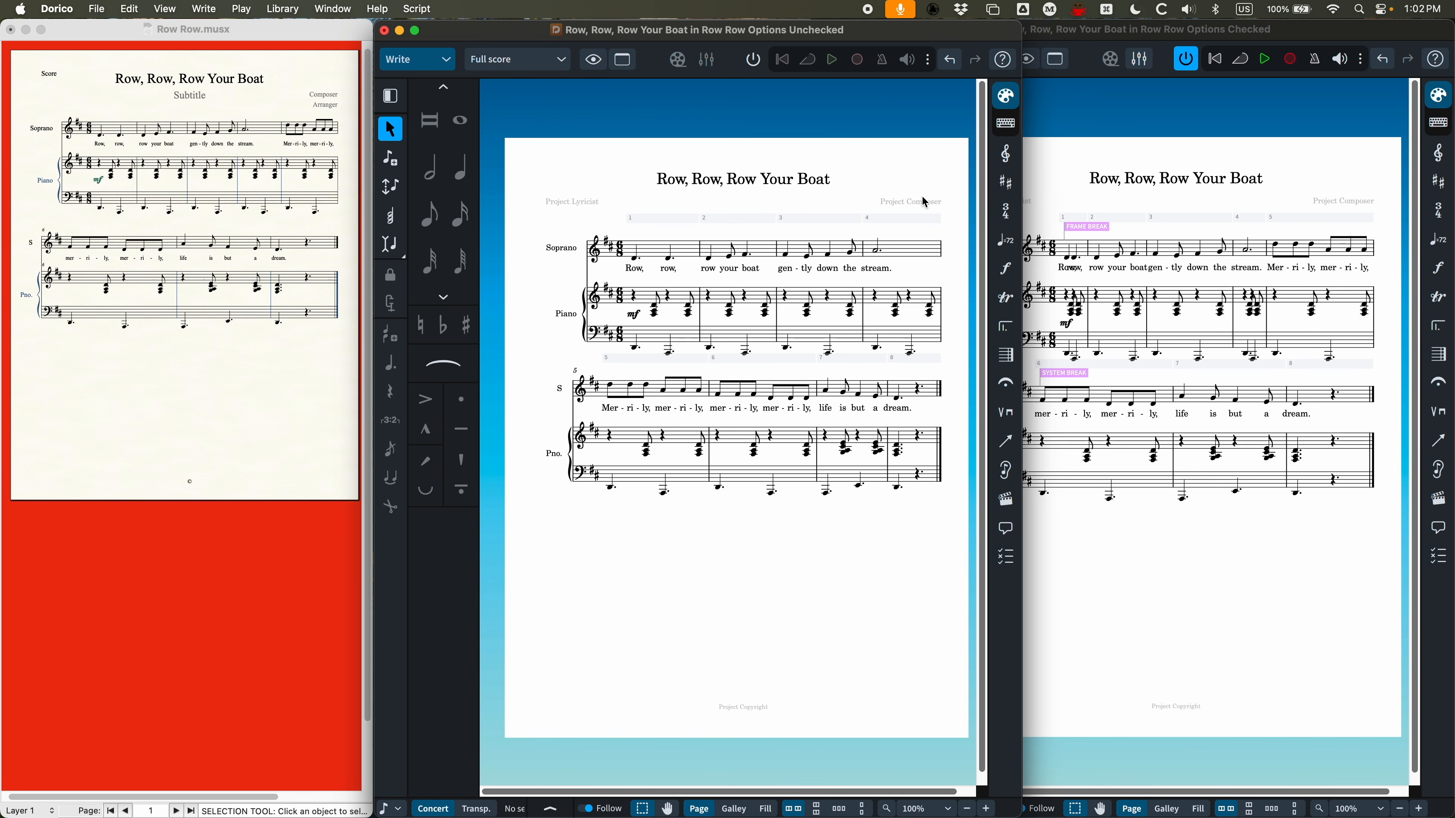
pyautogui.click(1037, 179)
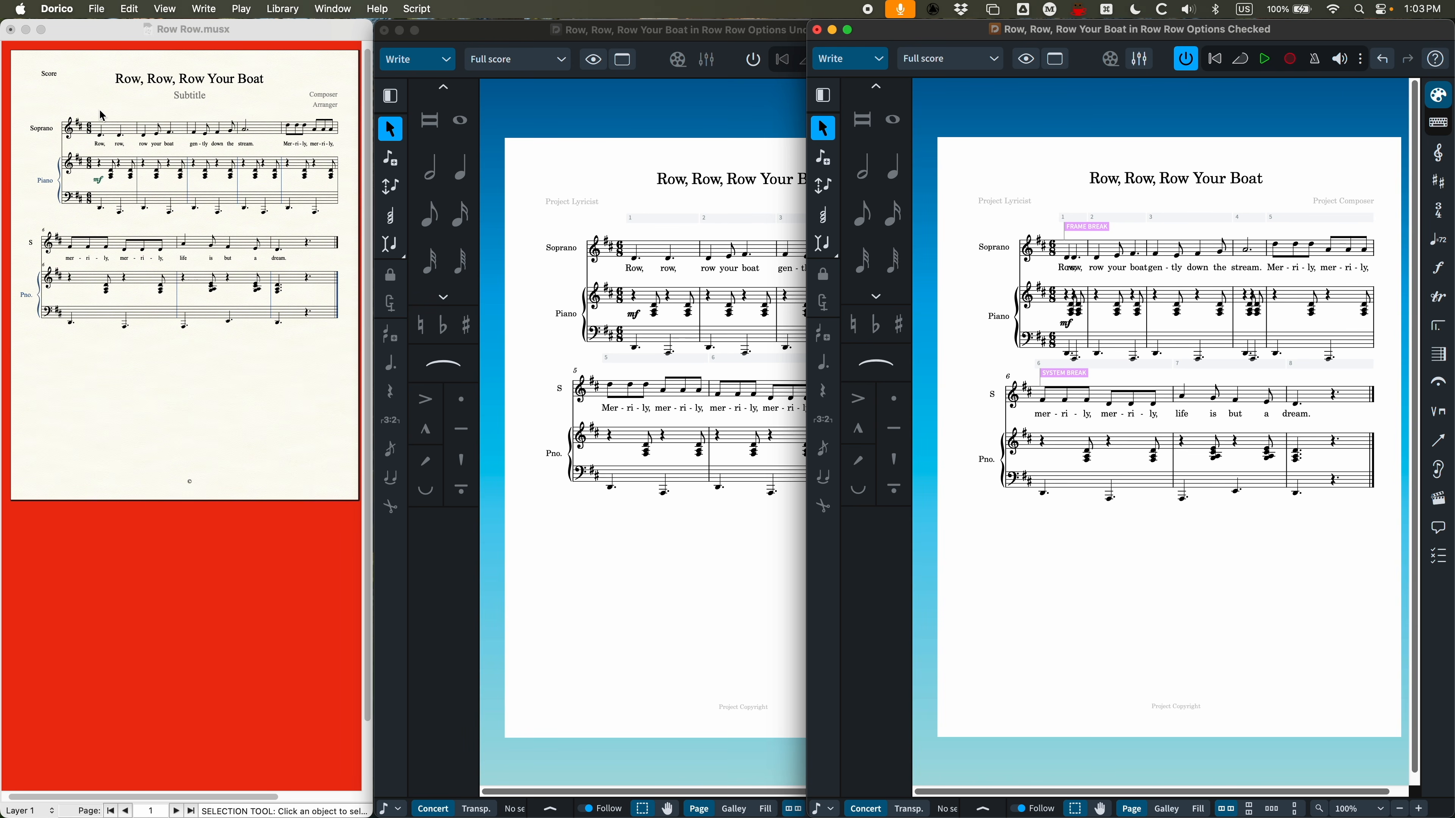
# Enlarge the Finale score and the Options Checked import, and compare their note spacing, lyrics and system layout
pyautogui.click(125, 108)
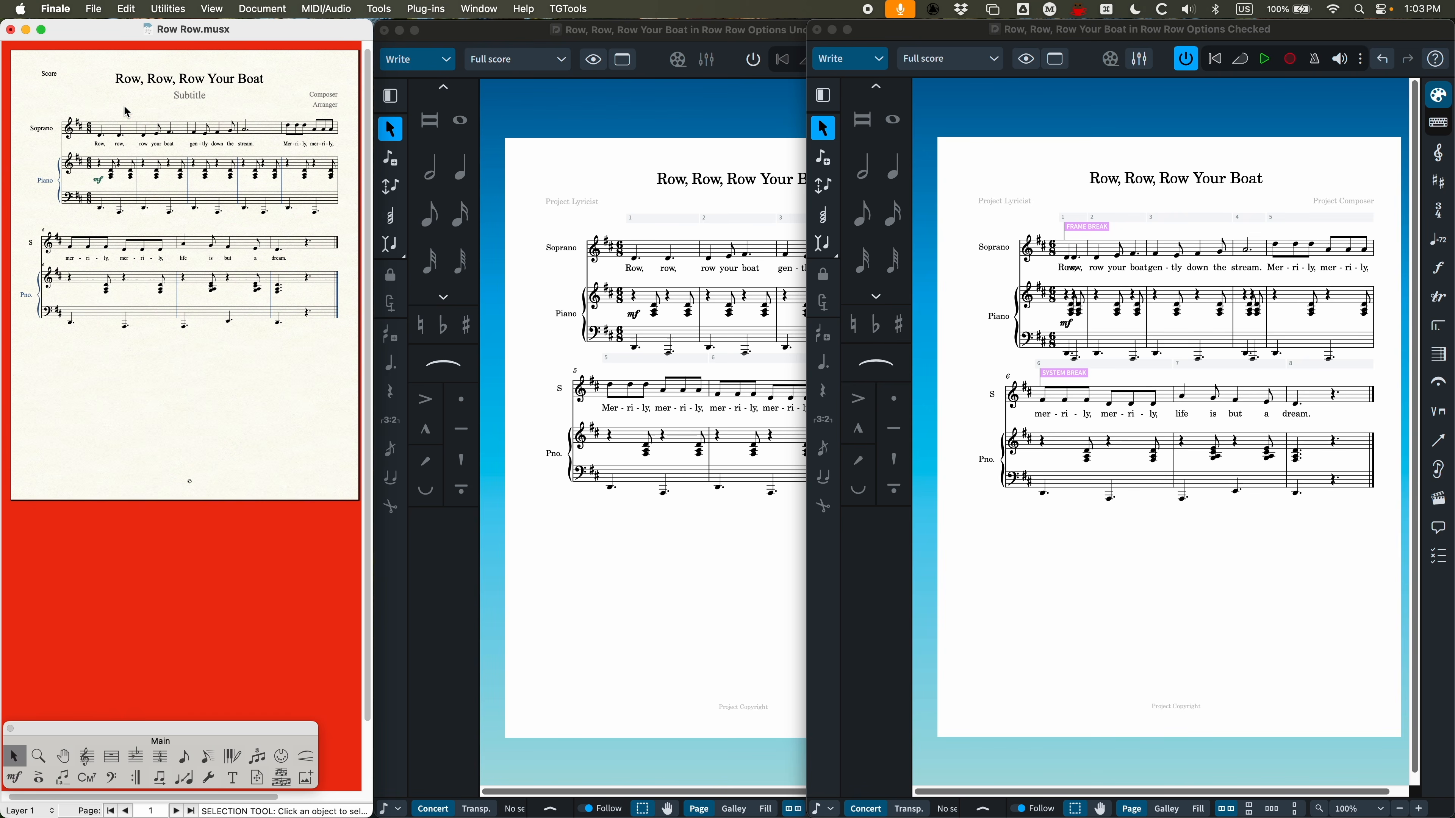
pyautogui.press('super')
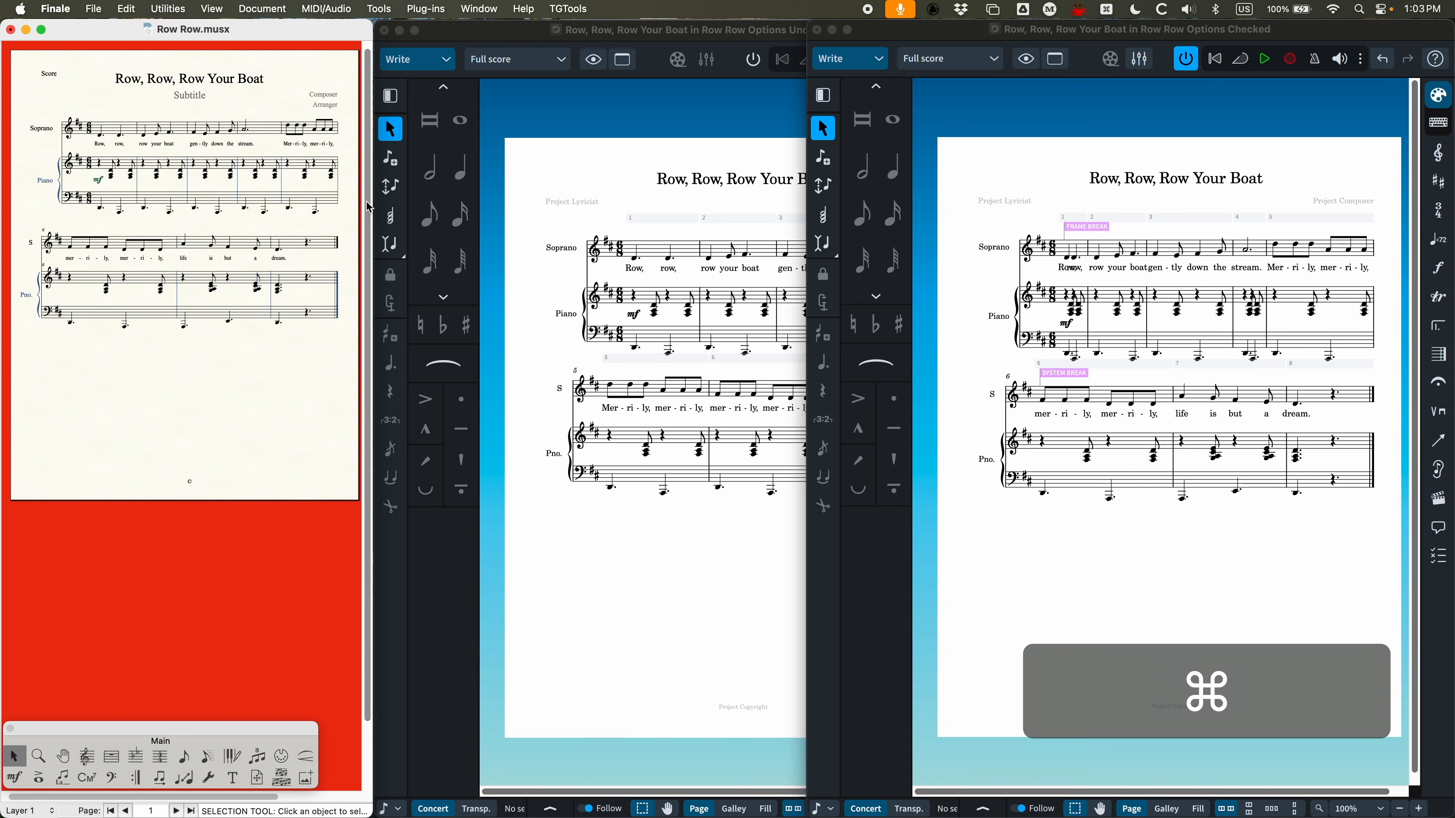
pyautogui.press('super+equal')
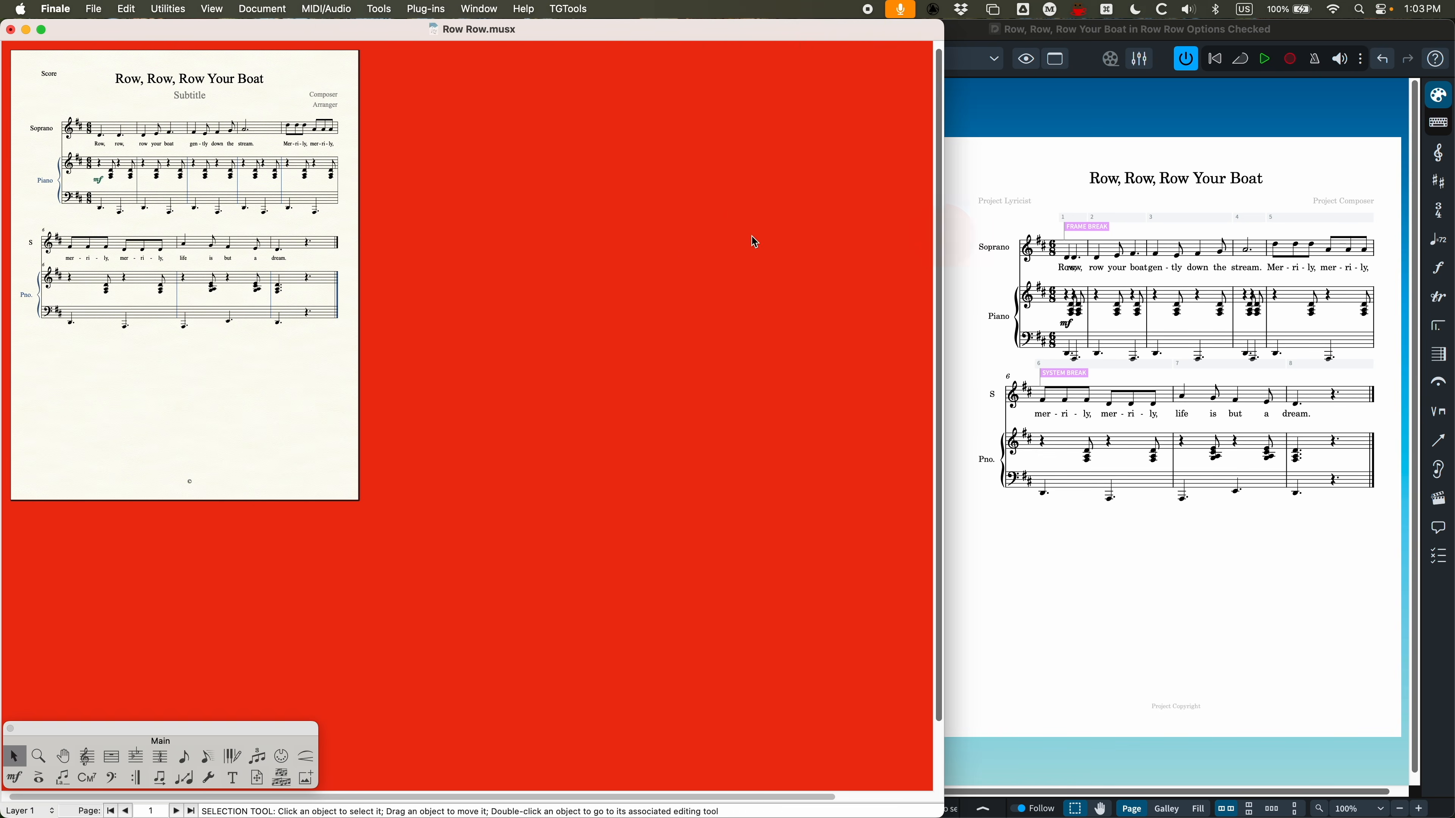
pyautogui.press('super+equal')
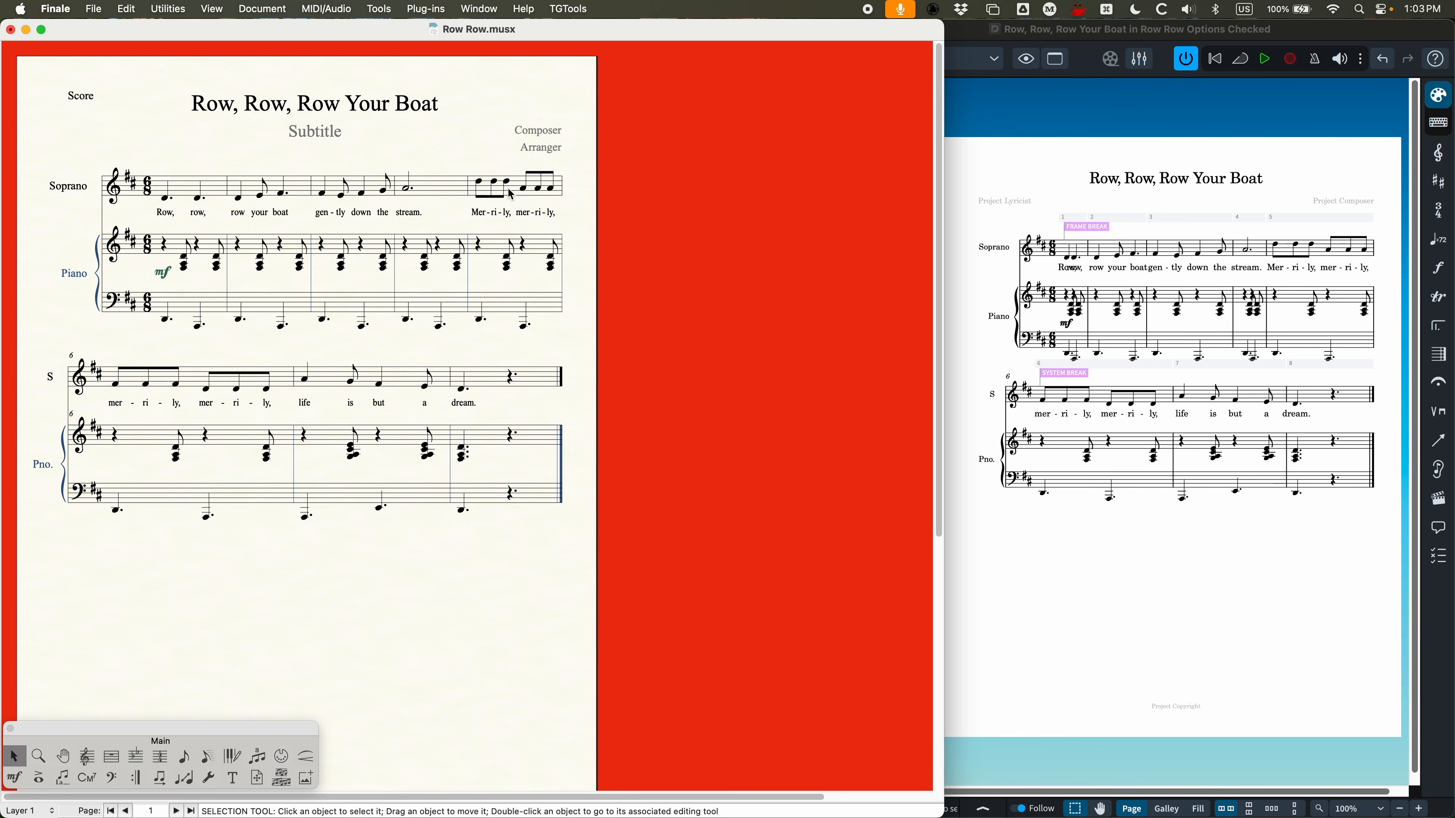
pyautogui.click(1037, 182)
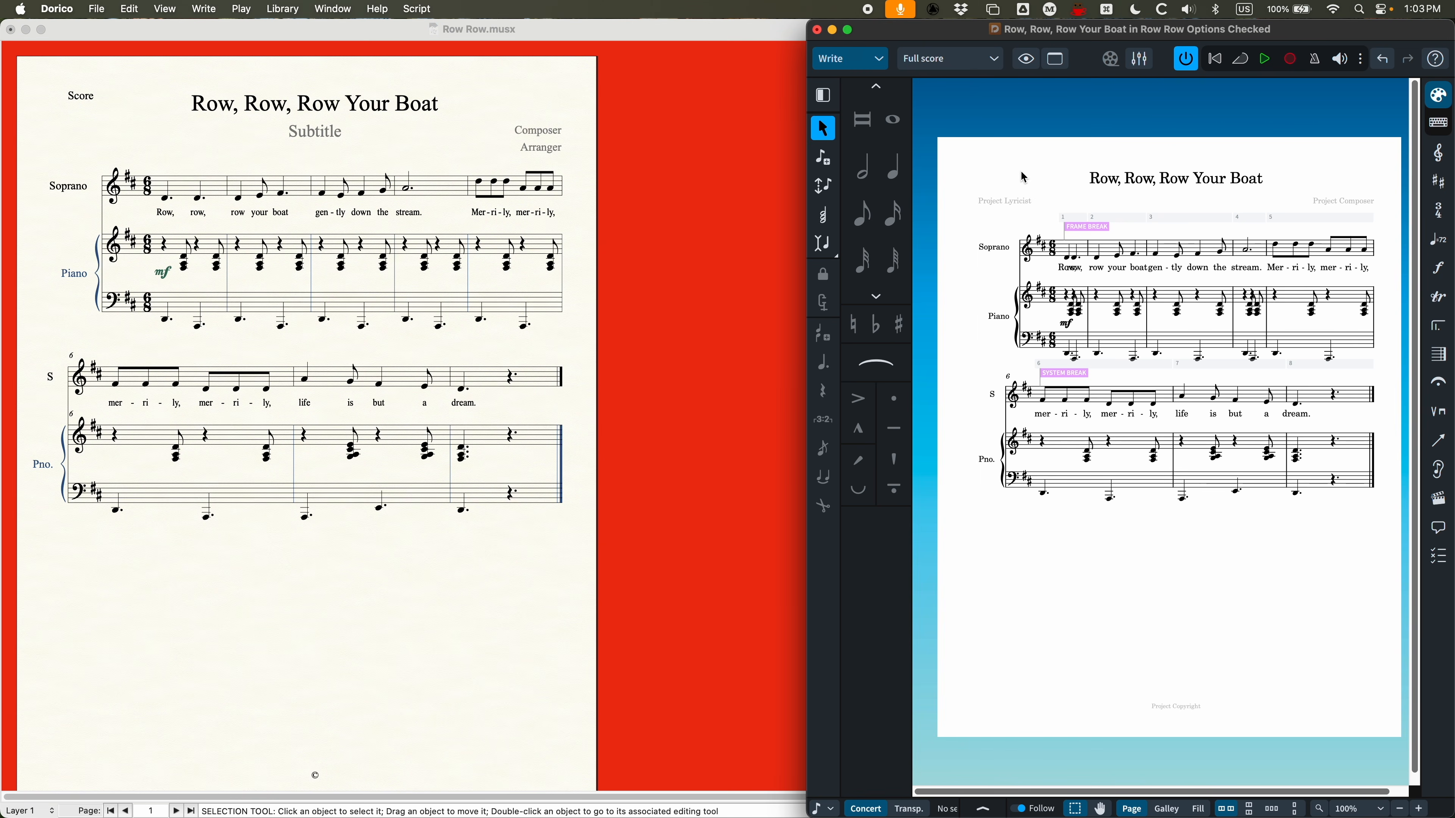
pyautogui.press('super+equal')
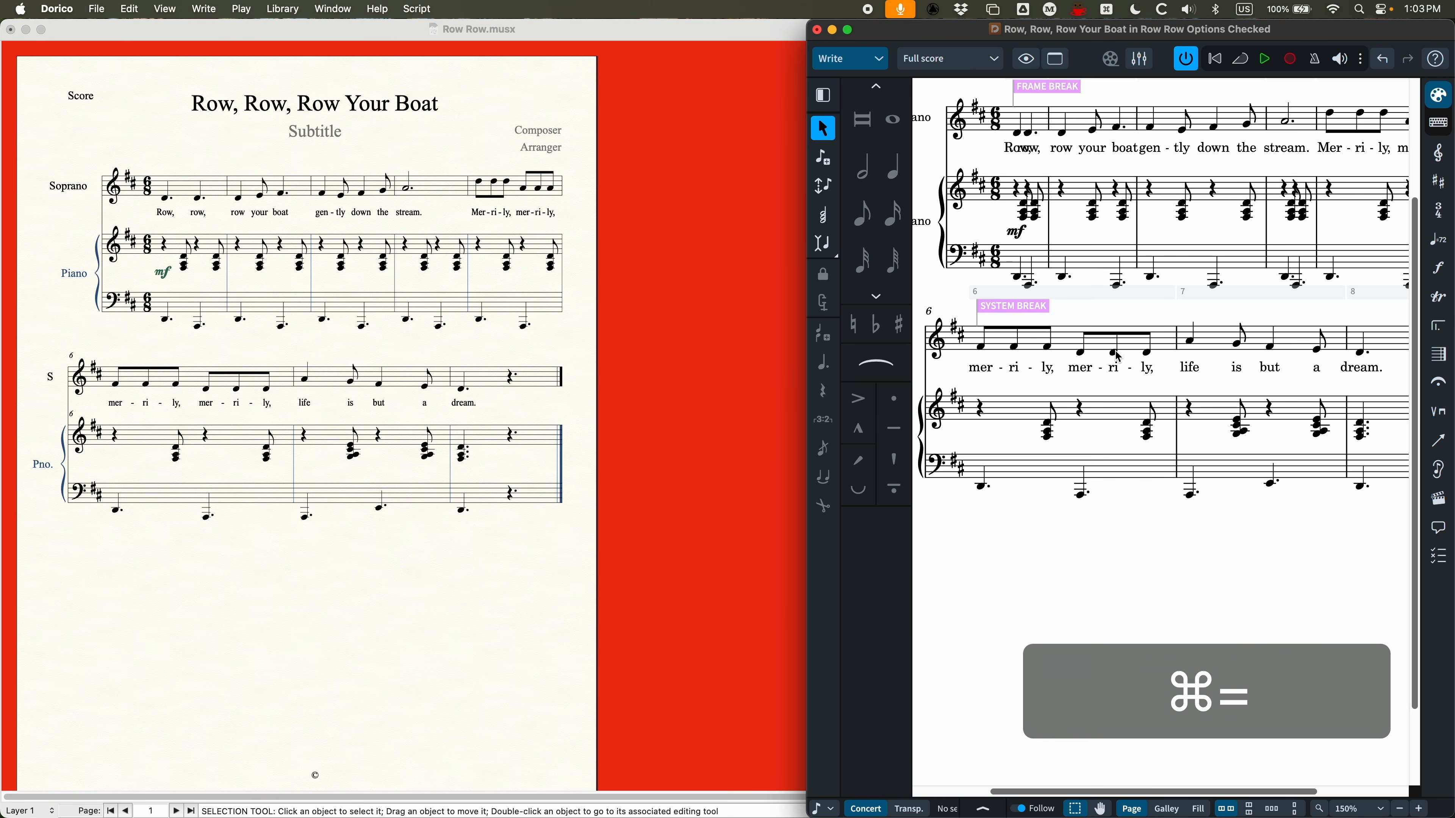
pyautogui.press('super+equal')
pyautogui.scroll(2, 1105, 353)
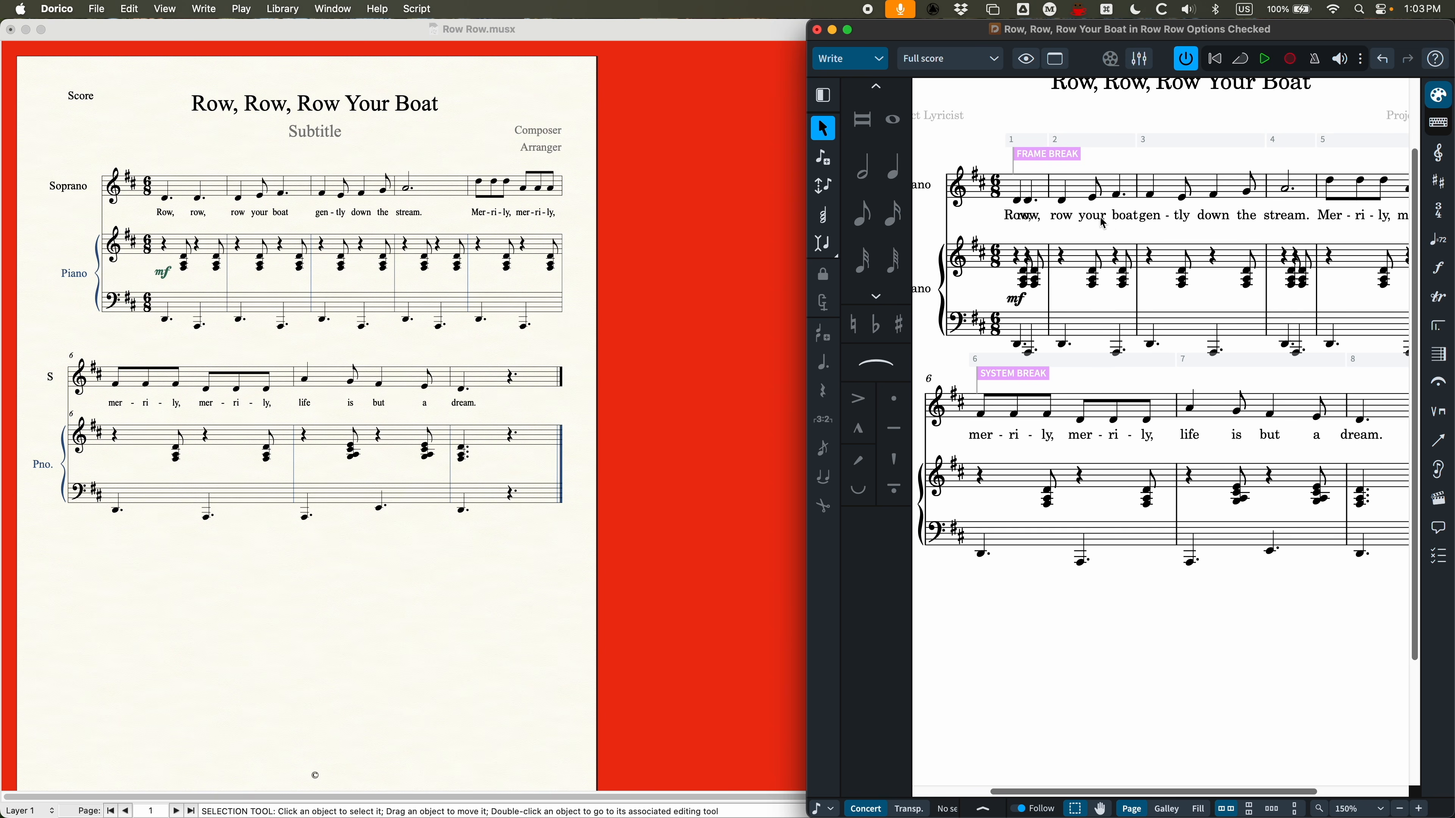
pyautogui.hscroll(-5, 1105, 243)
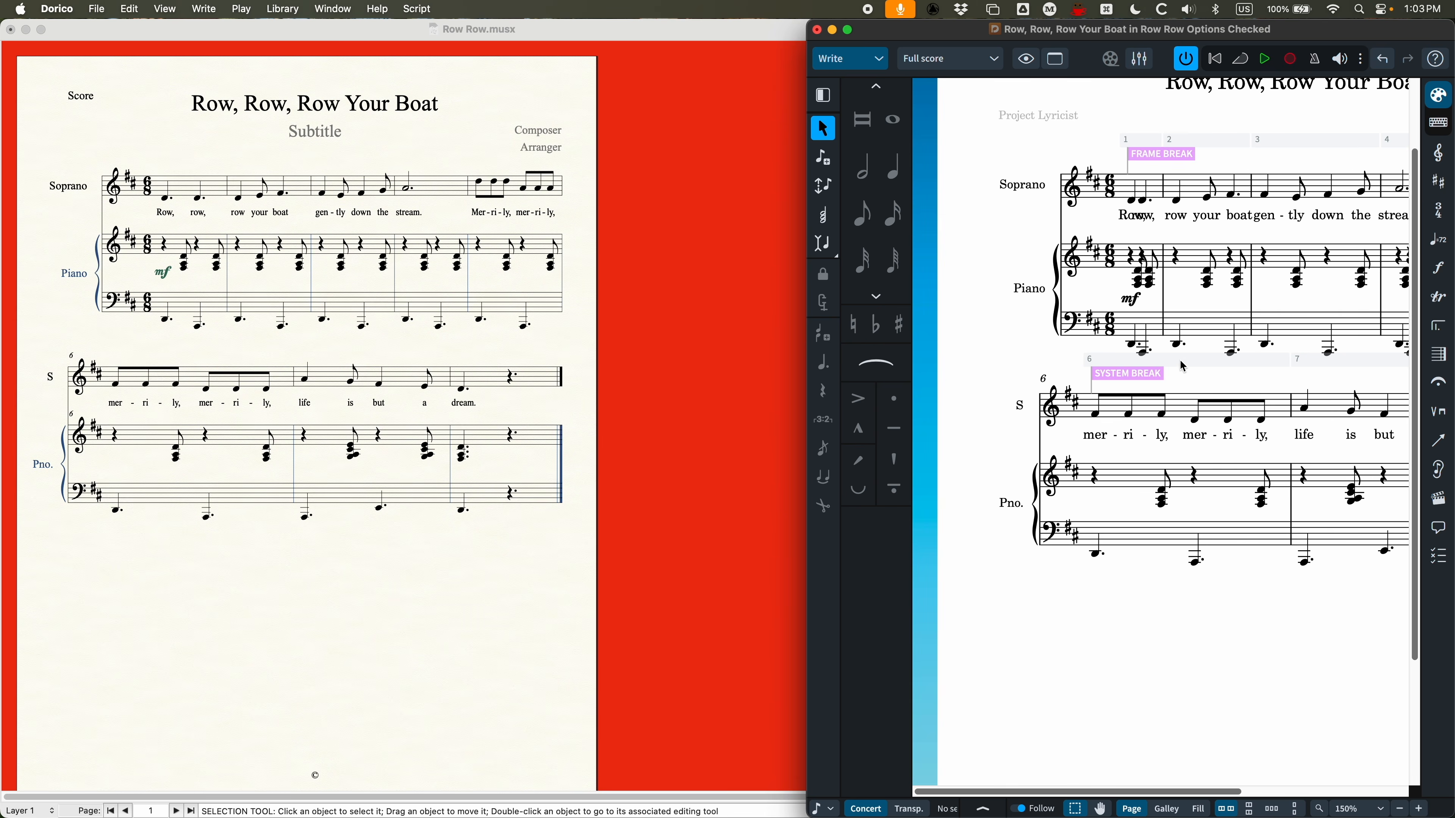
pyautogui.hscroll(10, 1183, 367)
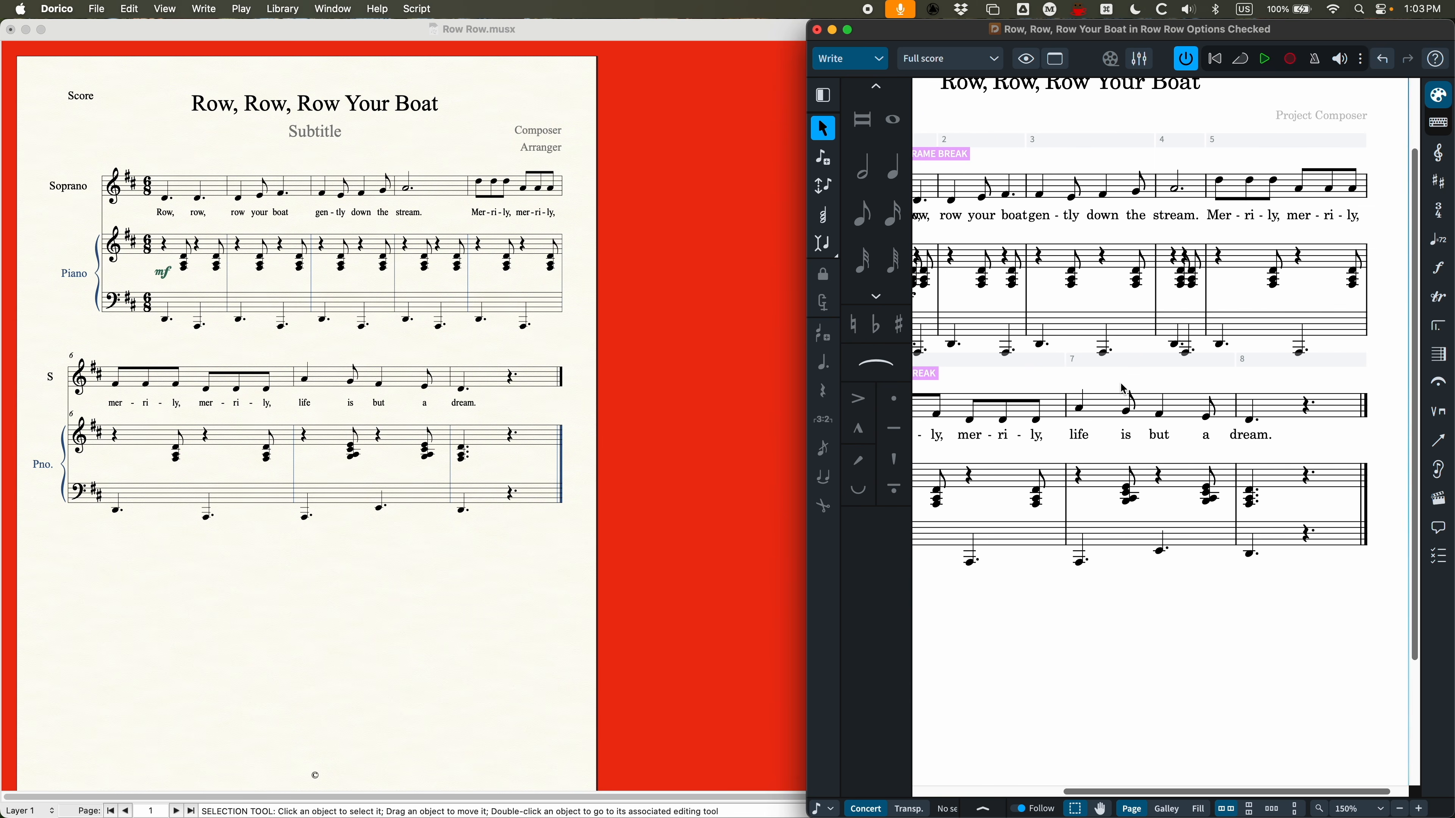
pyautogui.hscroll(-10, 1123, 388)
# Reduce the Options Checked import to a full-page view and check its frame break and system break against the Finale layout
pyautogui.press('super+minus')
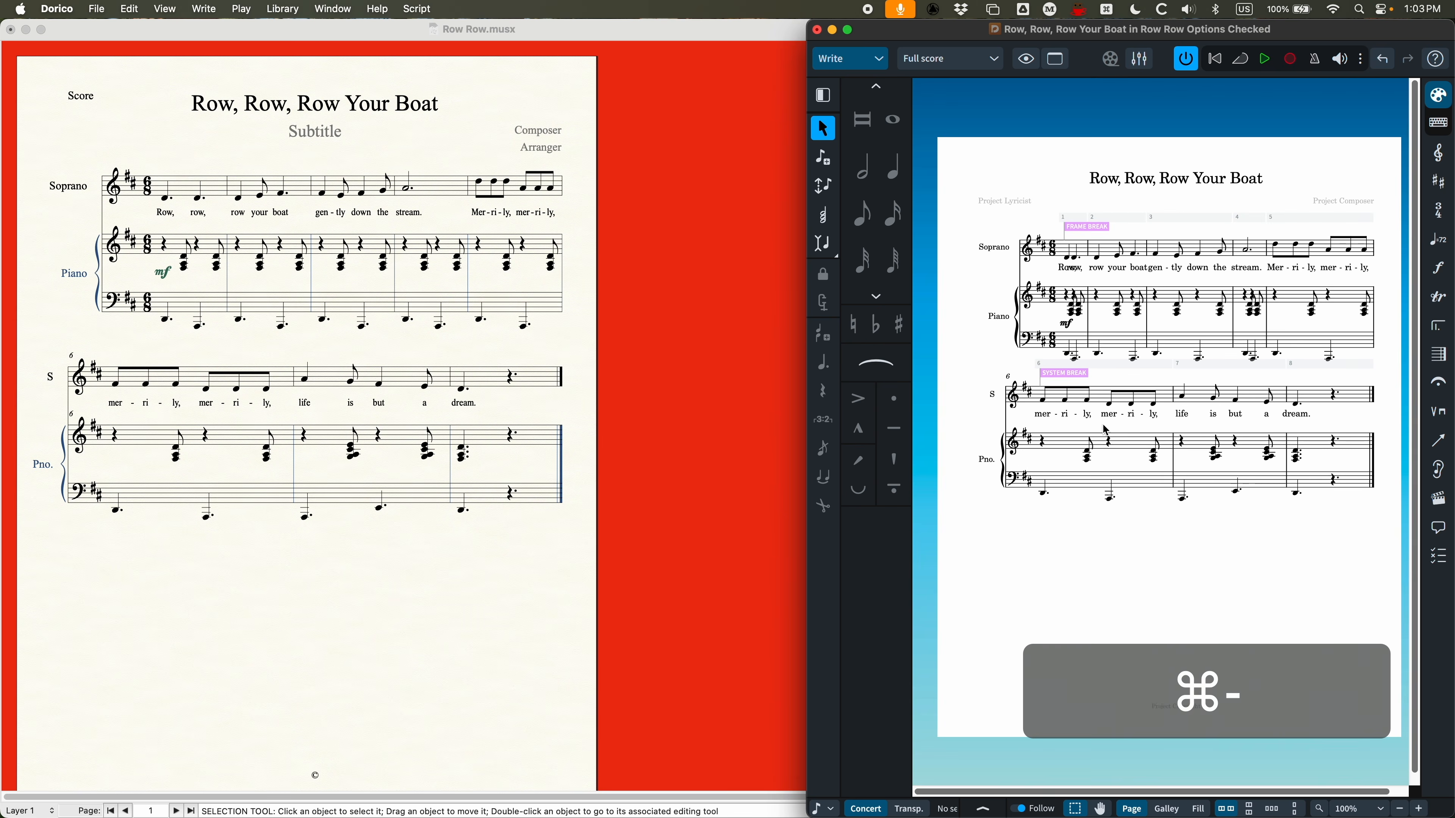
pyautogui.press('super+minus')
pyautogui.press('super+equal')
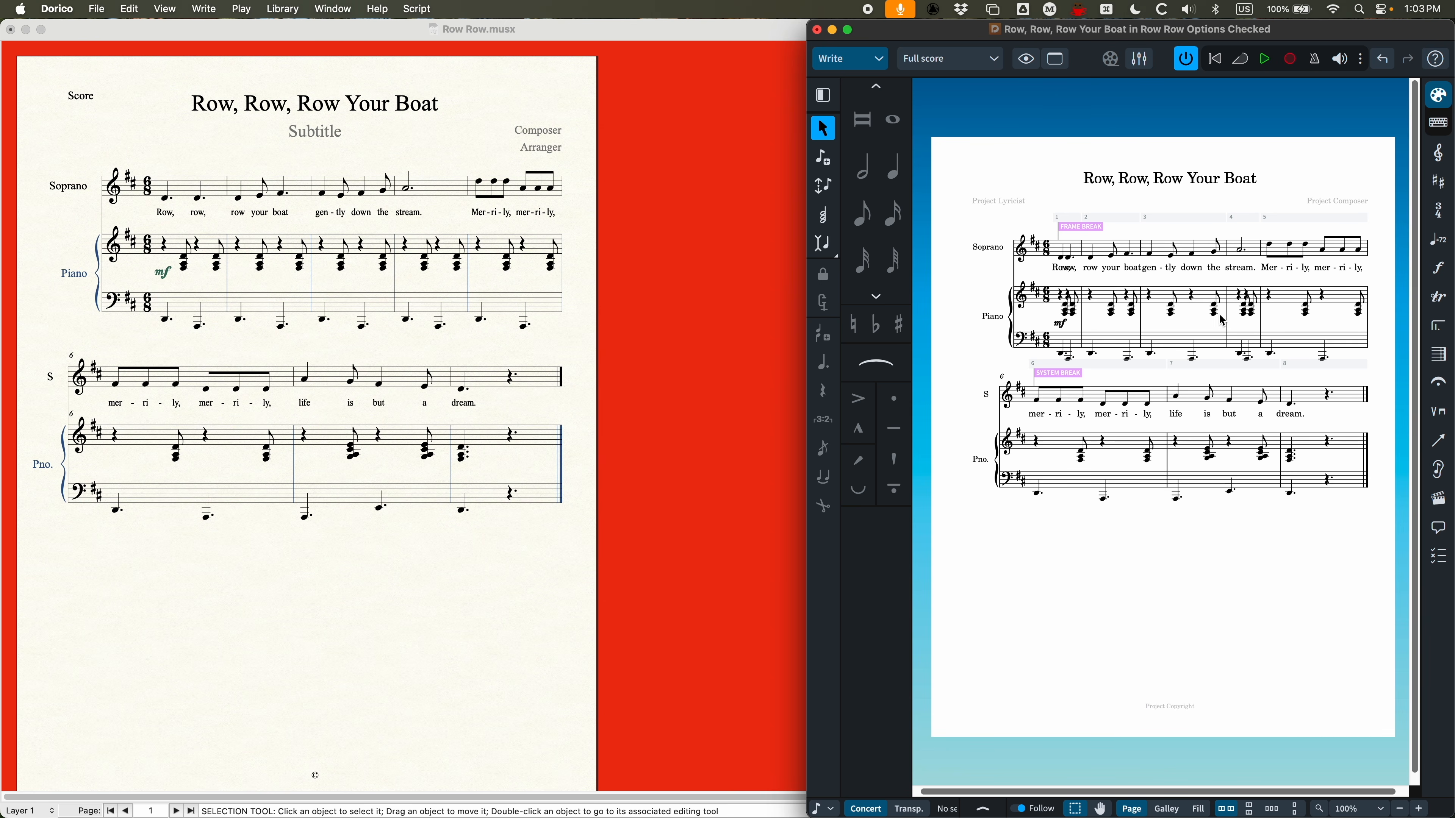
pyautogui.click(1077, 224)
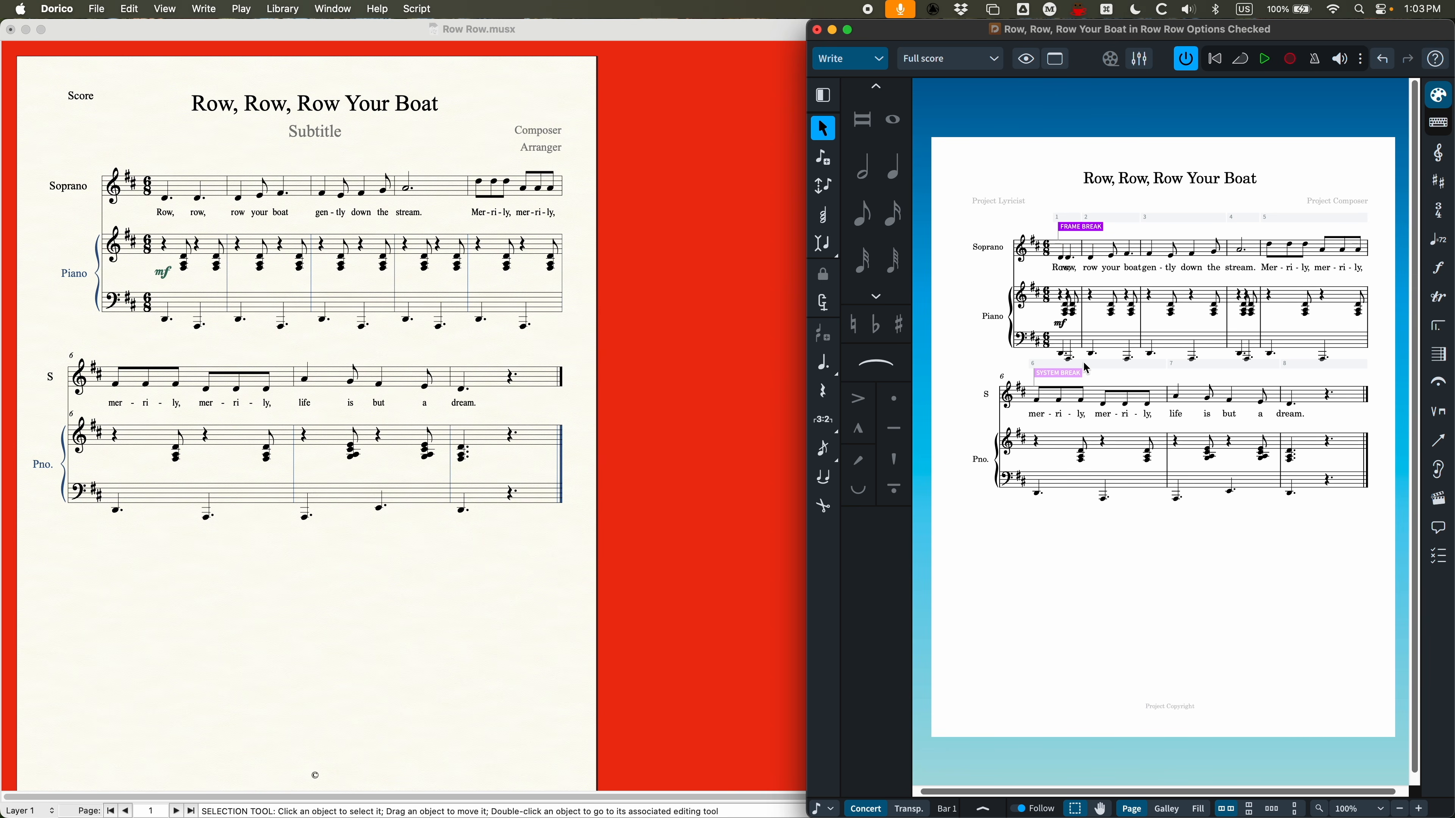
pyautogui.click(1067, 378)
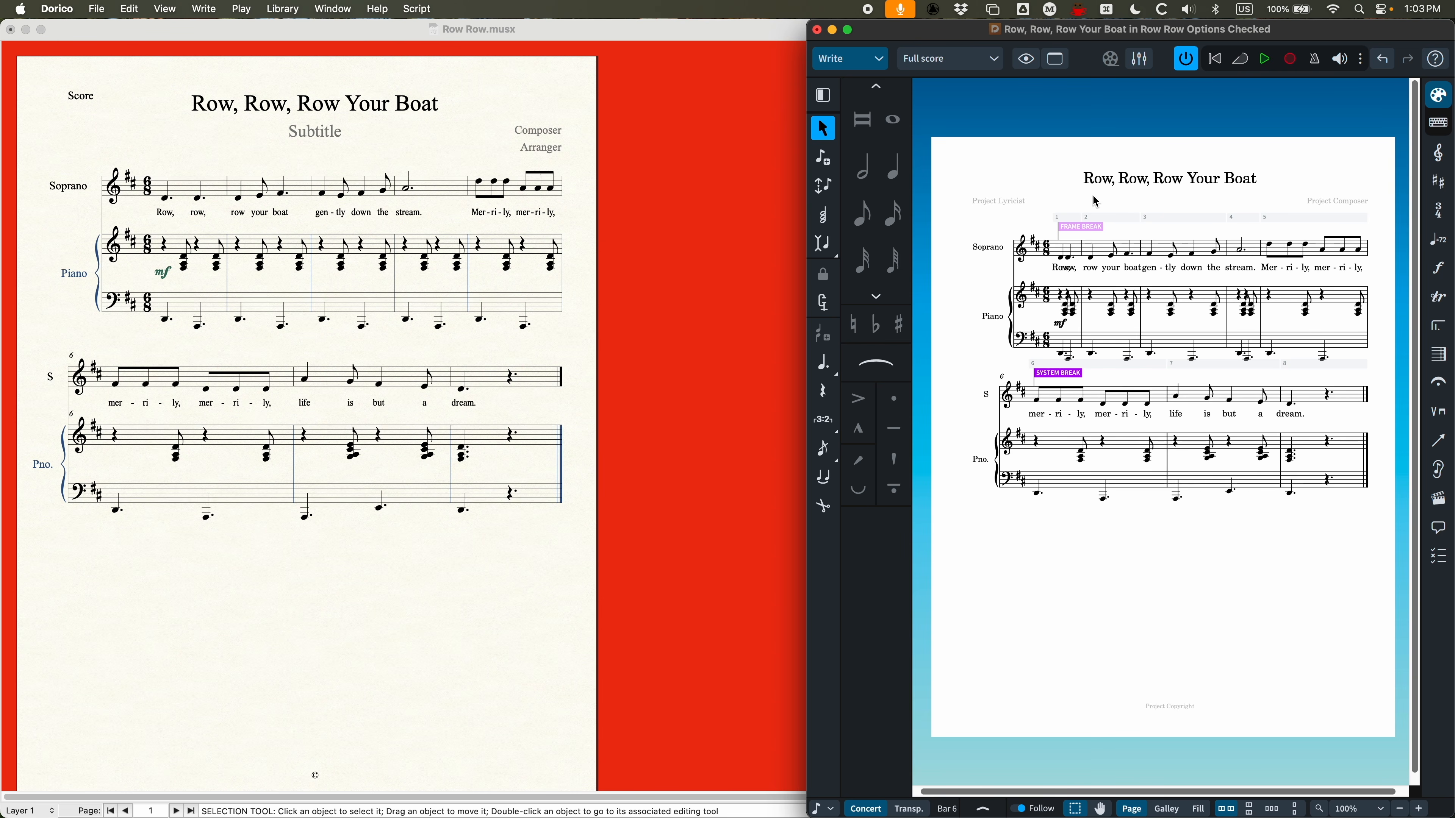
# Narrow the Finale window and shrink its page to compare the original with both Dorico imports side by side
pyautogui.click(714, 137)
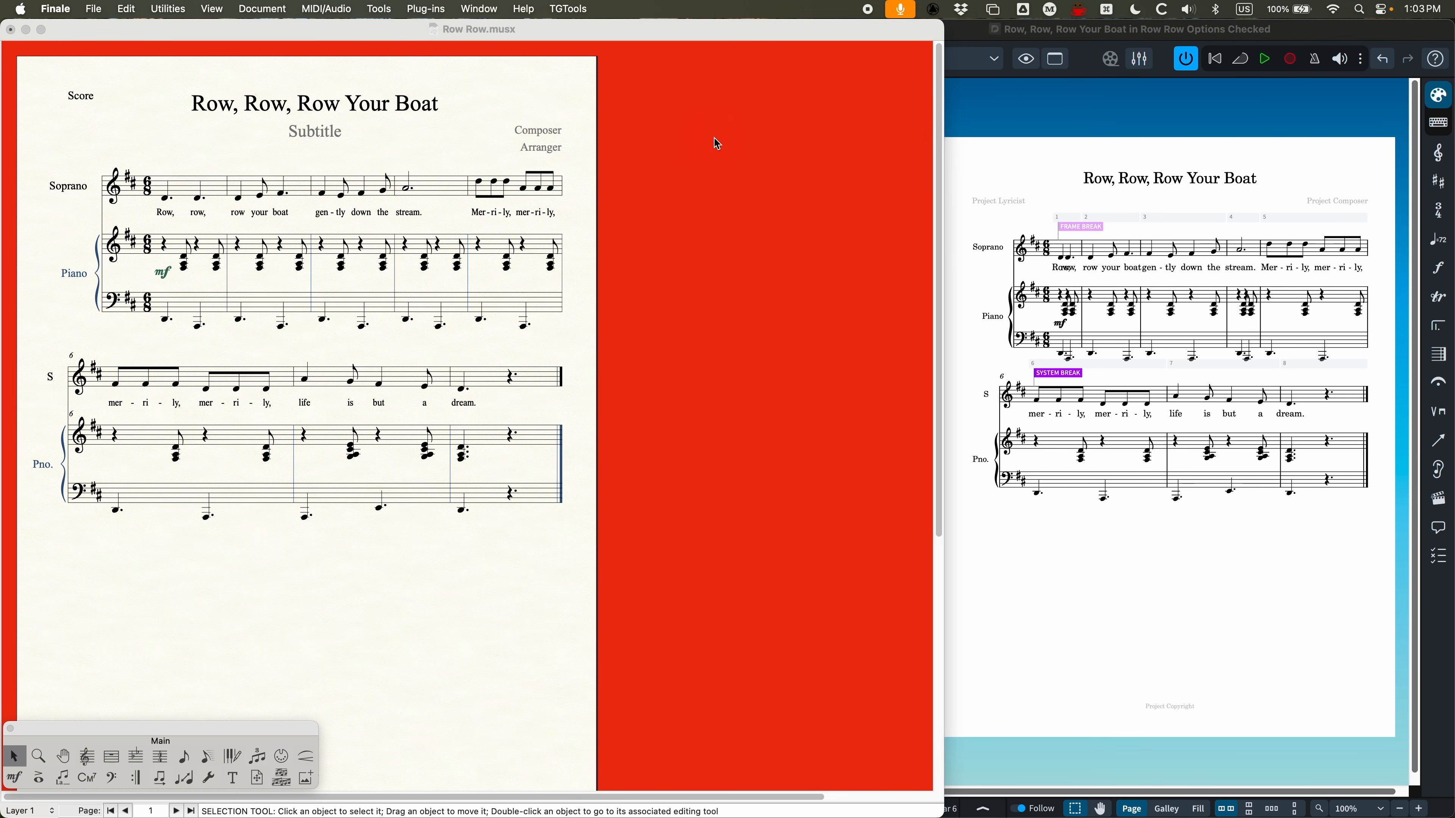
pyautogui.moveTo(944, 172)
pyautogui.mouseDown()
pyautogui.moveTo(353, 167)
pyautogui.moveTo(373, 169)
pyautogui.mouseUp()
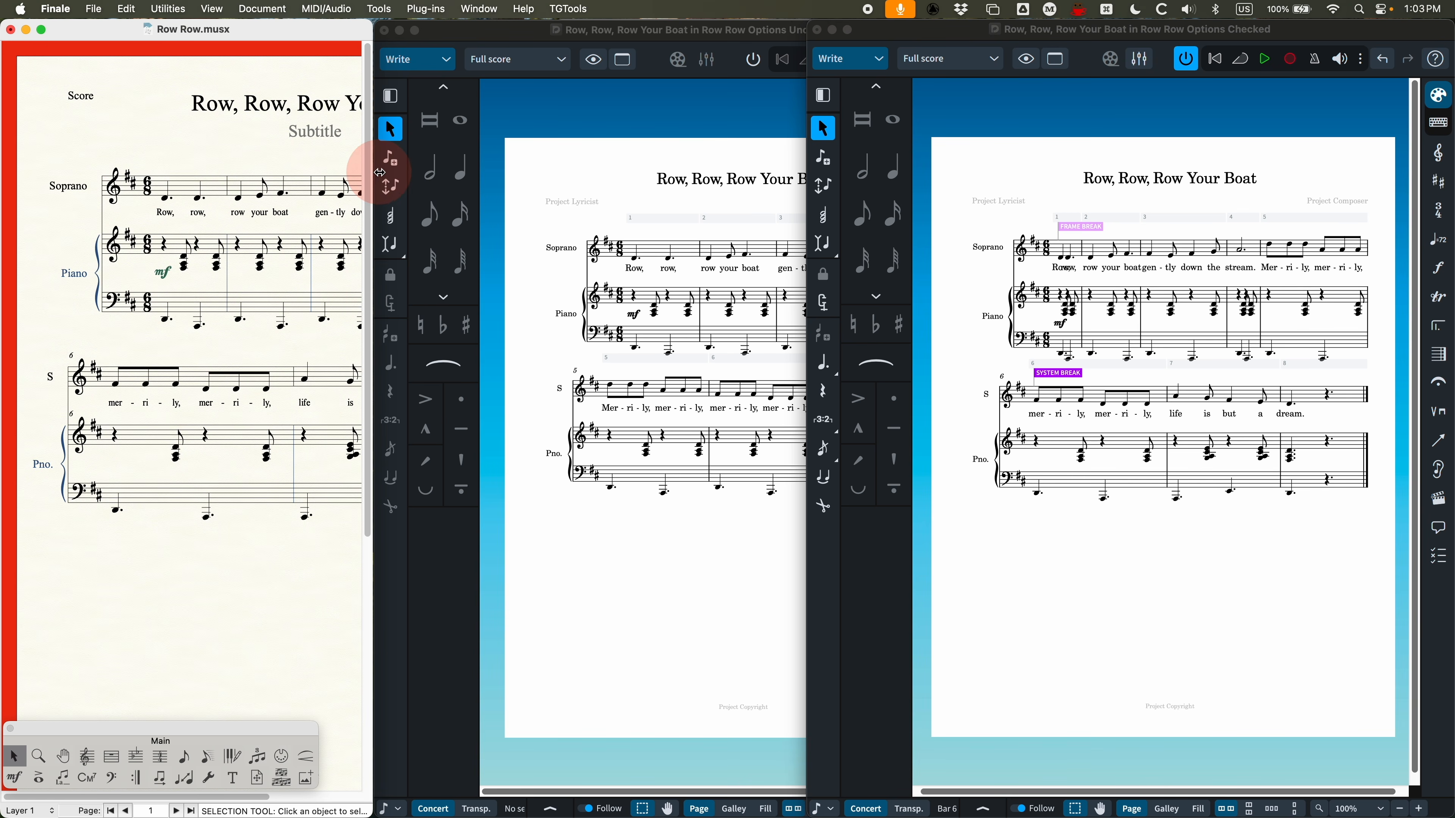
pyautogui.click(295, 162)
pyautogui.press('super+minus')
pyautogui.press('super+minus')
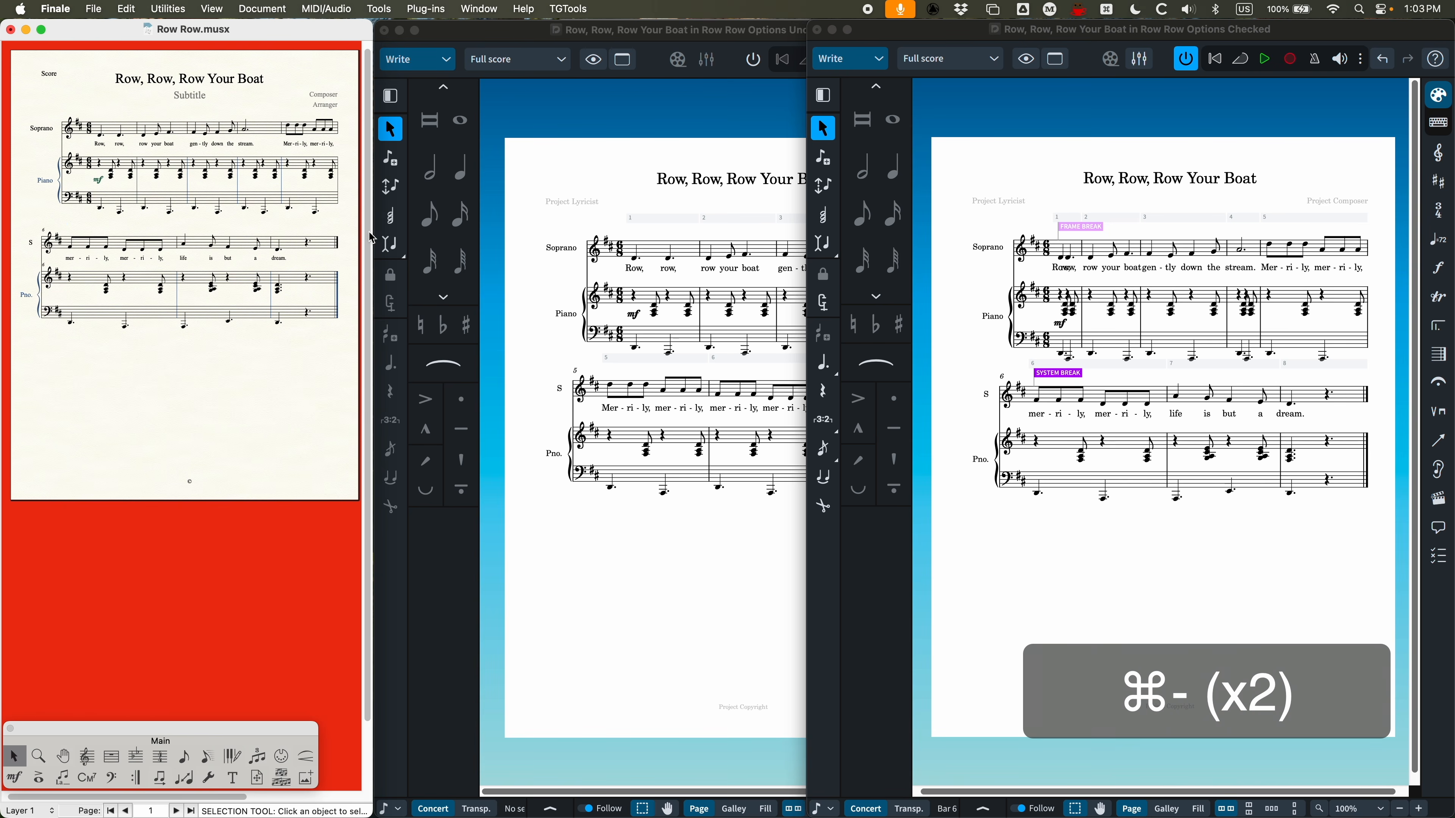
pyautogui.click(636, 190)
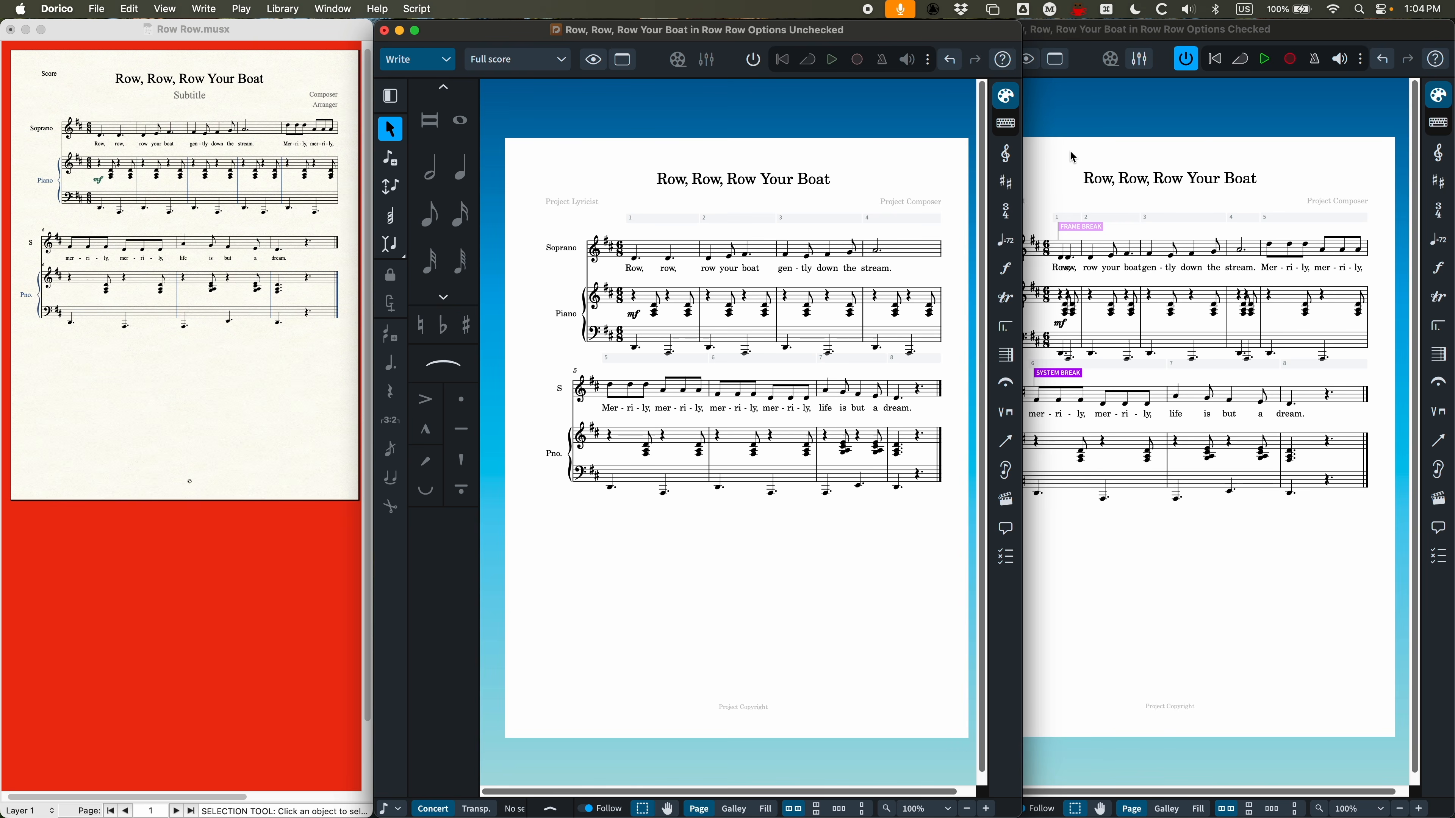
# Delete the frame break and the system break in the Options Checked import and compare it with the Options Unchecked import
pyautogui.click(1088, 350)
pyautogui.keyDown('super'); pyautogui.click(1091, 227); pyautogui.keyUp('super')
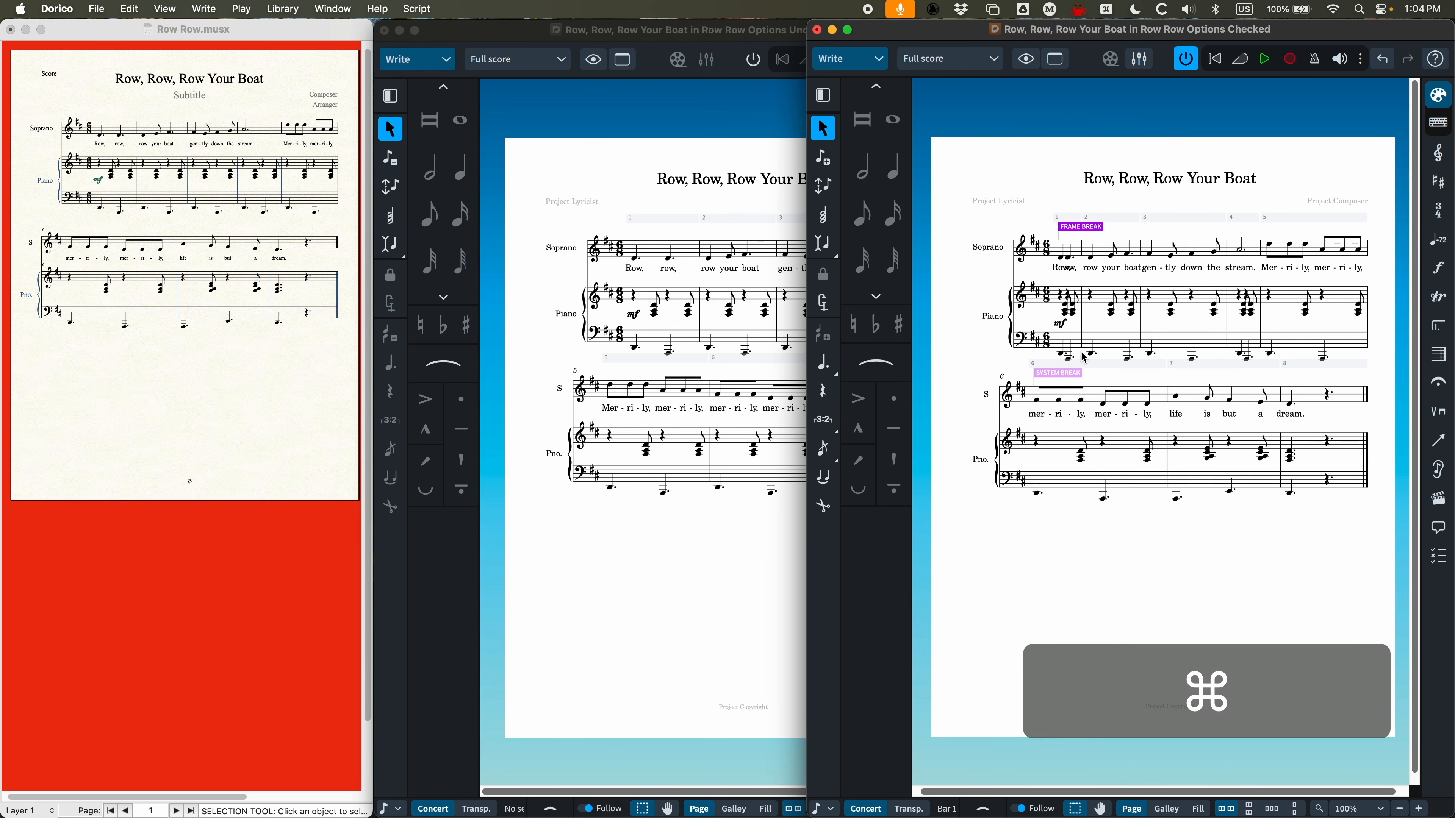
pyautogui.keyDown('super'); pyautogui.click(1077, 373); pyautogui.keyUp('super')
pyautogui.press('BackSpace')
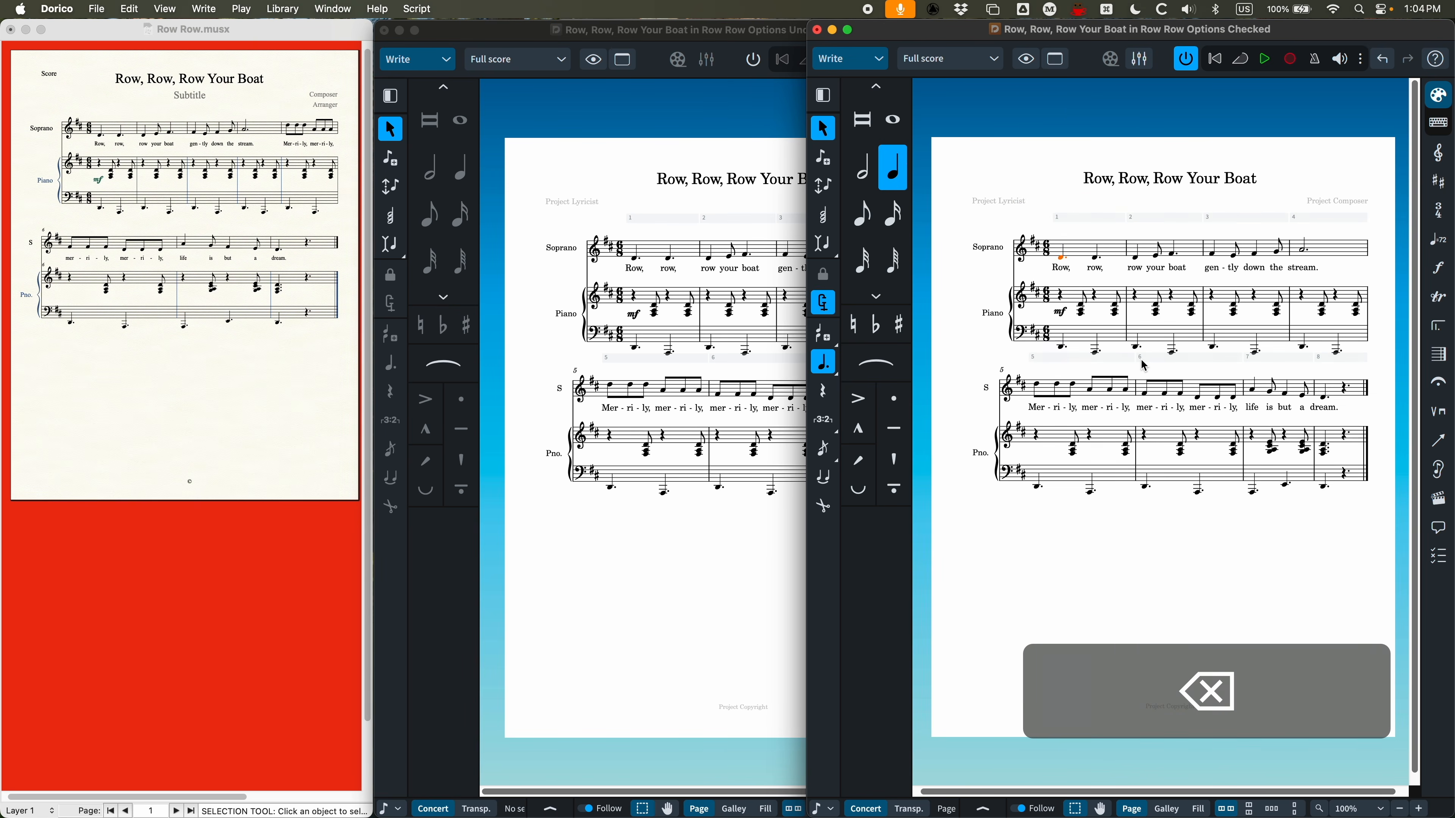
pyautogui.click(592, 172)
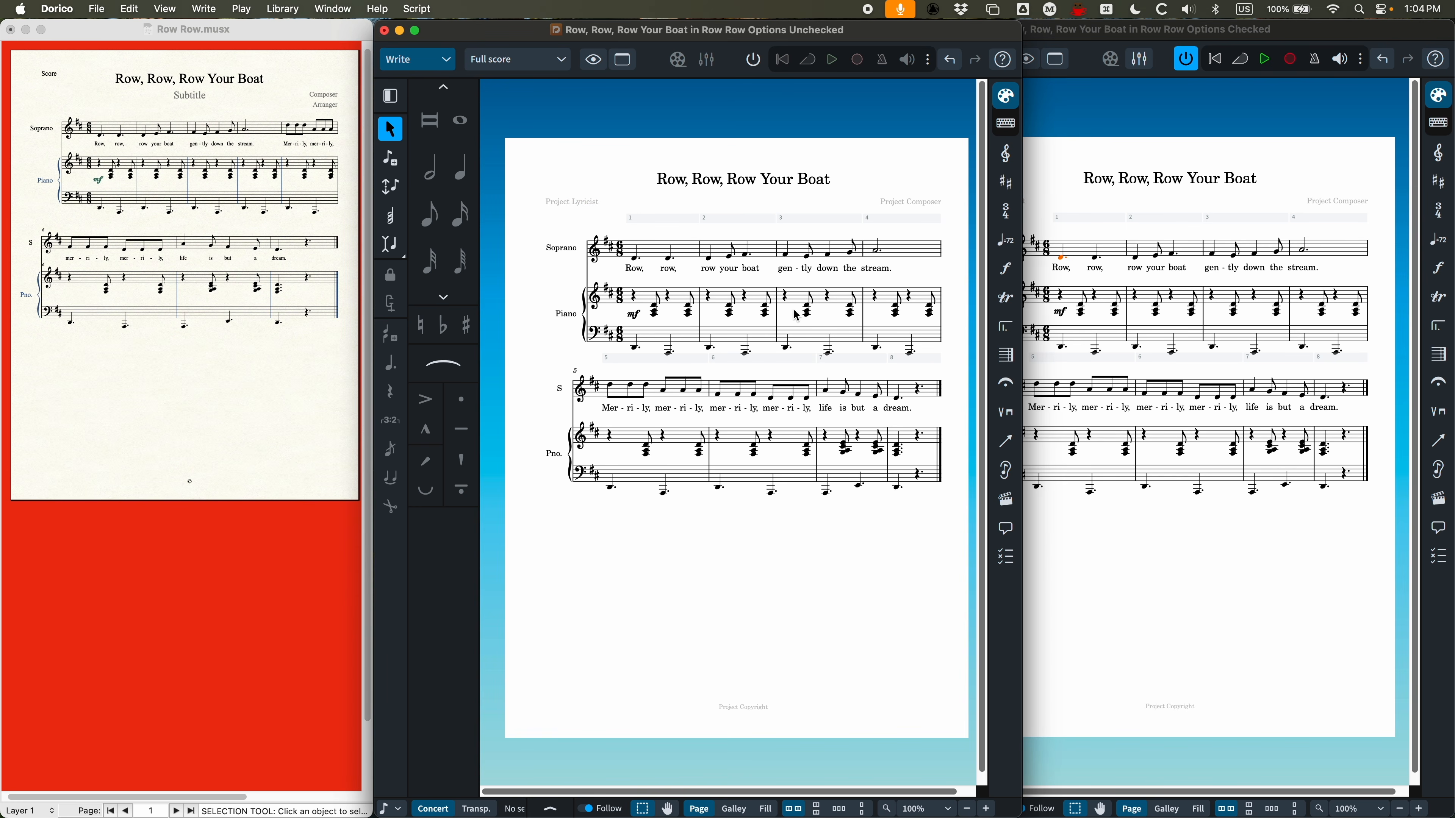
# Undo the deletion of the frame break and system break in the Options Checked import
pyautogui.click(1251, 575)
pyautogui.press('super+z')
pyautogui.press('super+z')
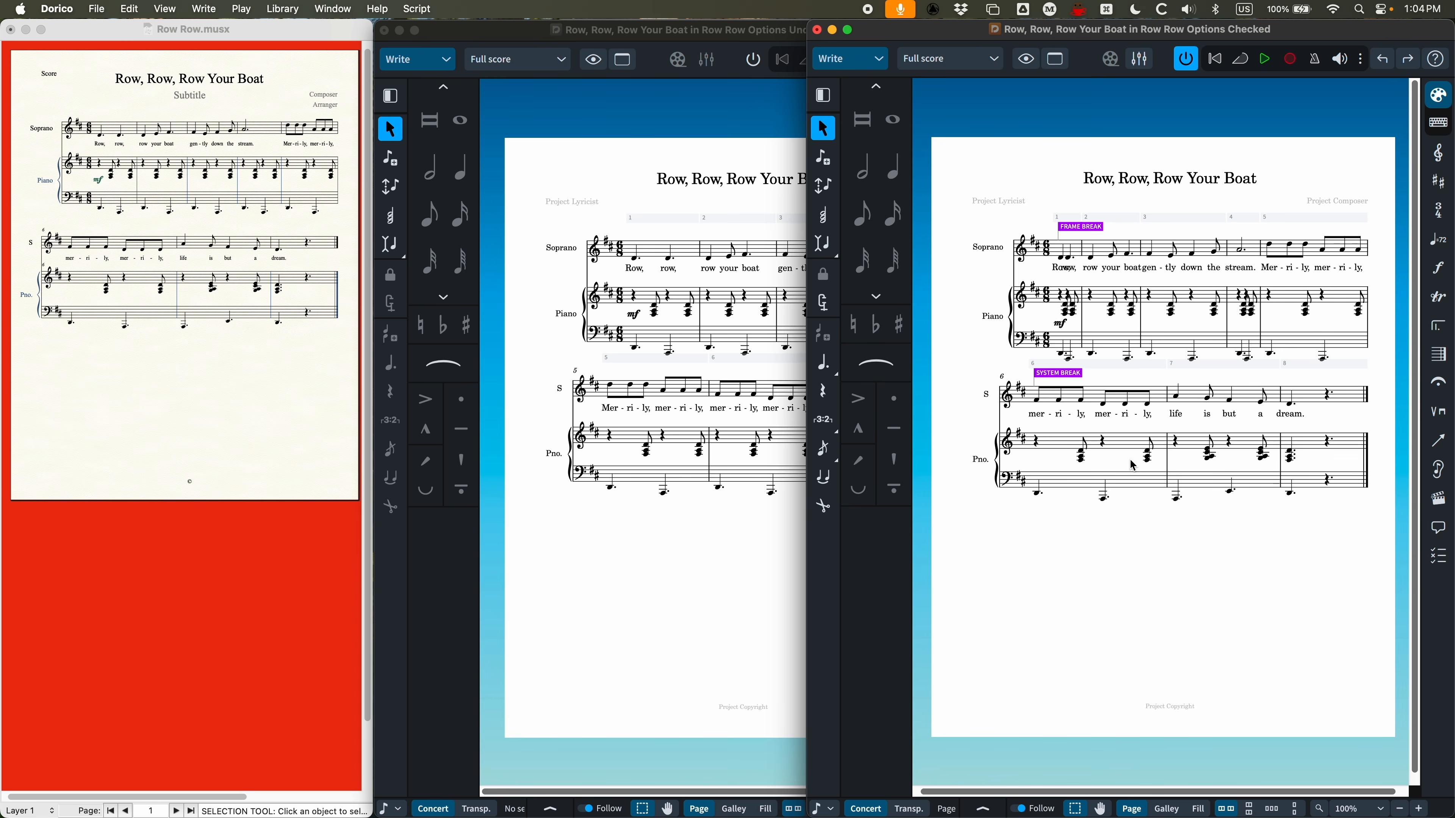
# Review the MusicXML import preferences, including Import system and frame breaks, against the imported scores, and close the preferences
pyautogui.click(601, 191)
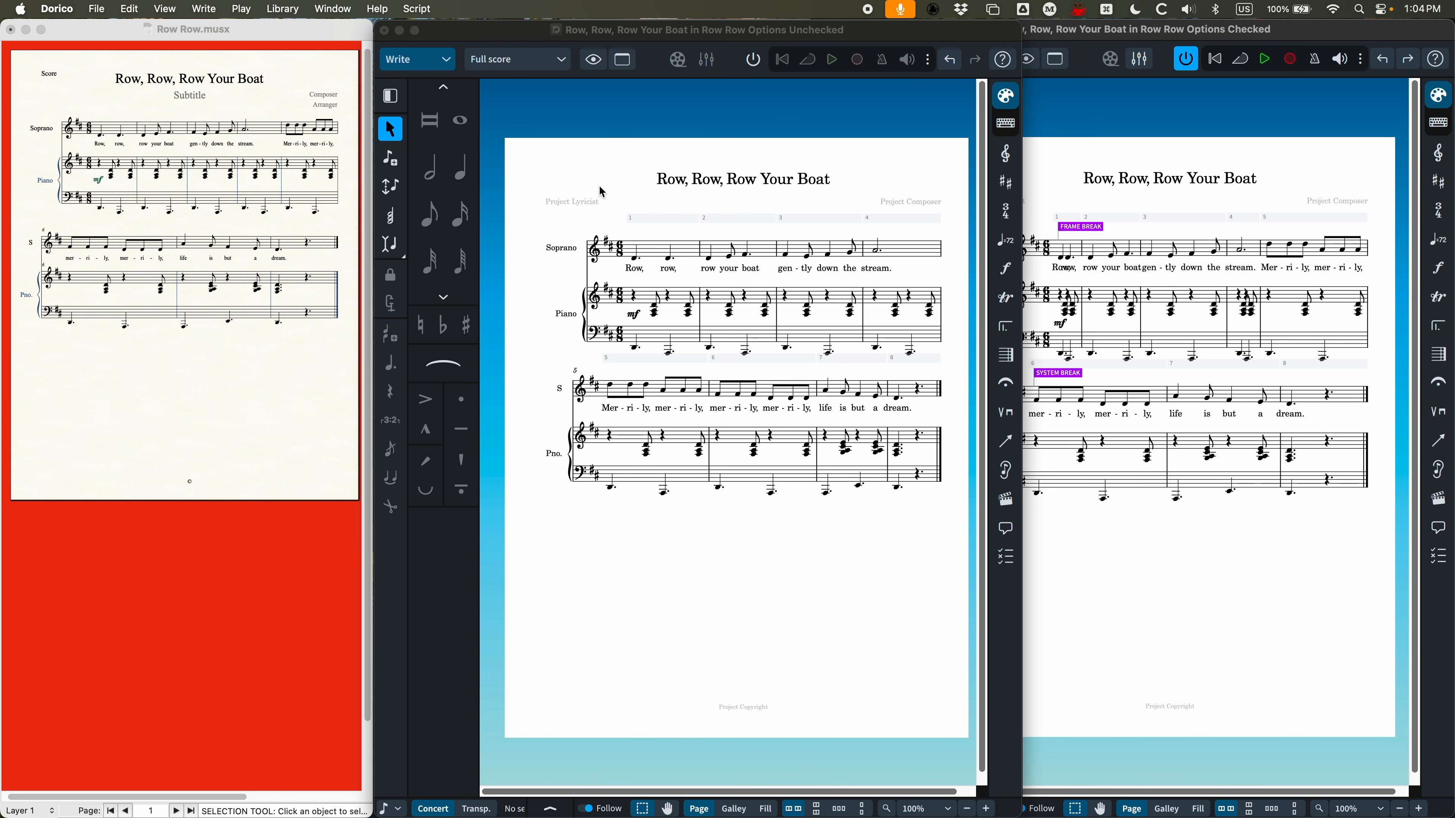
pyautogui.press('super+comma')
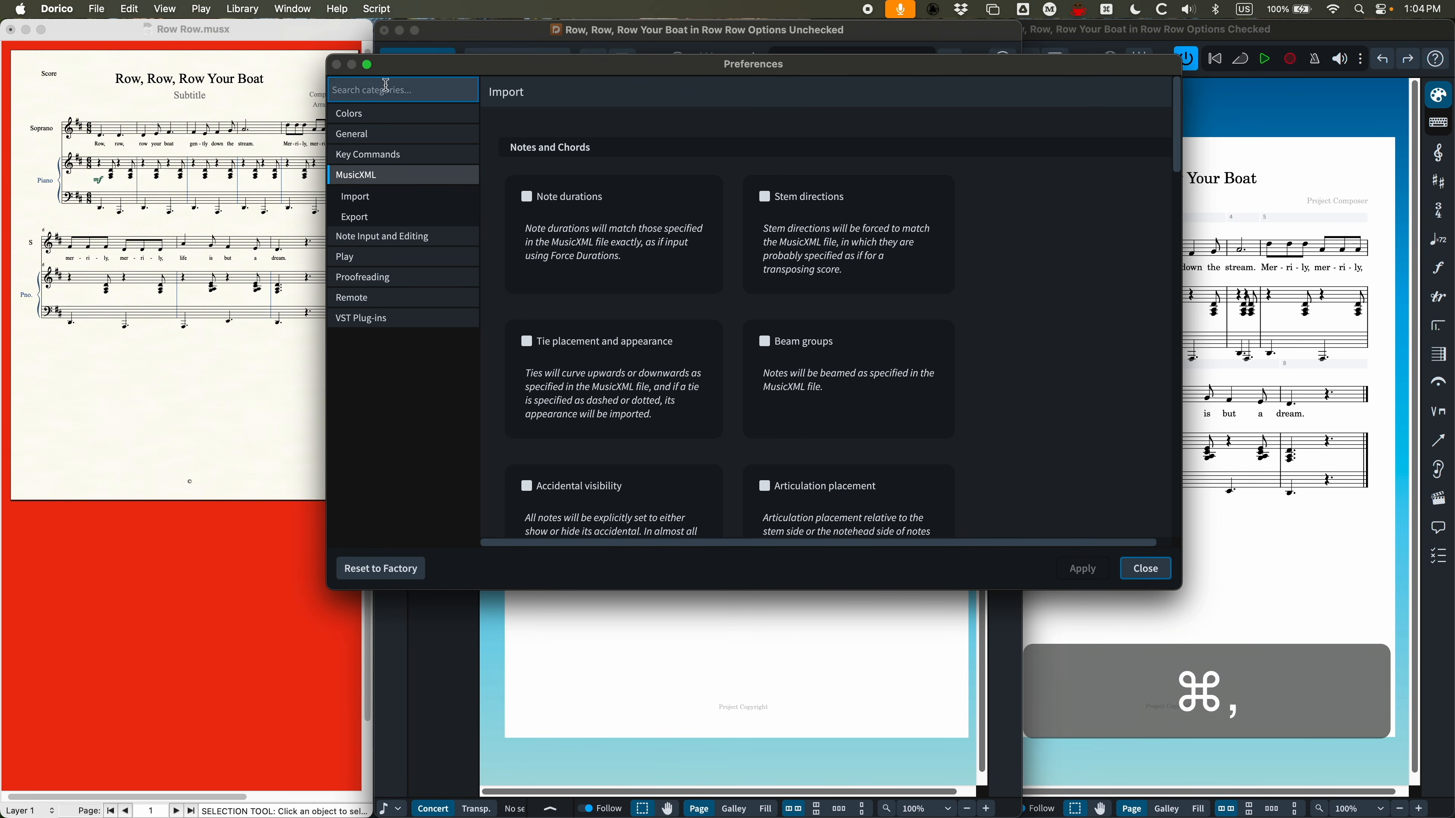
pyautogui.scroll(-10, 649, 338)
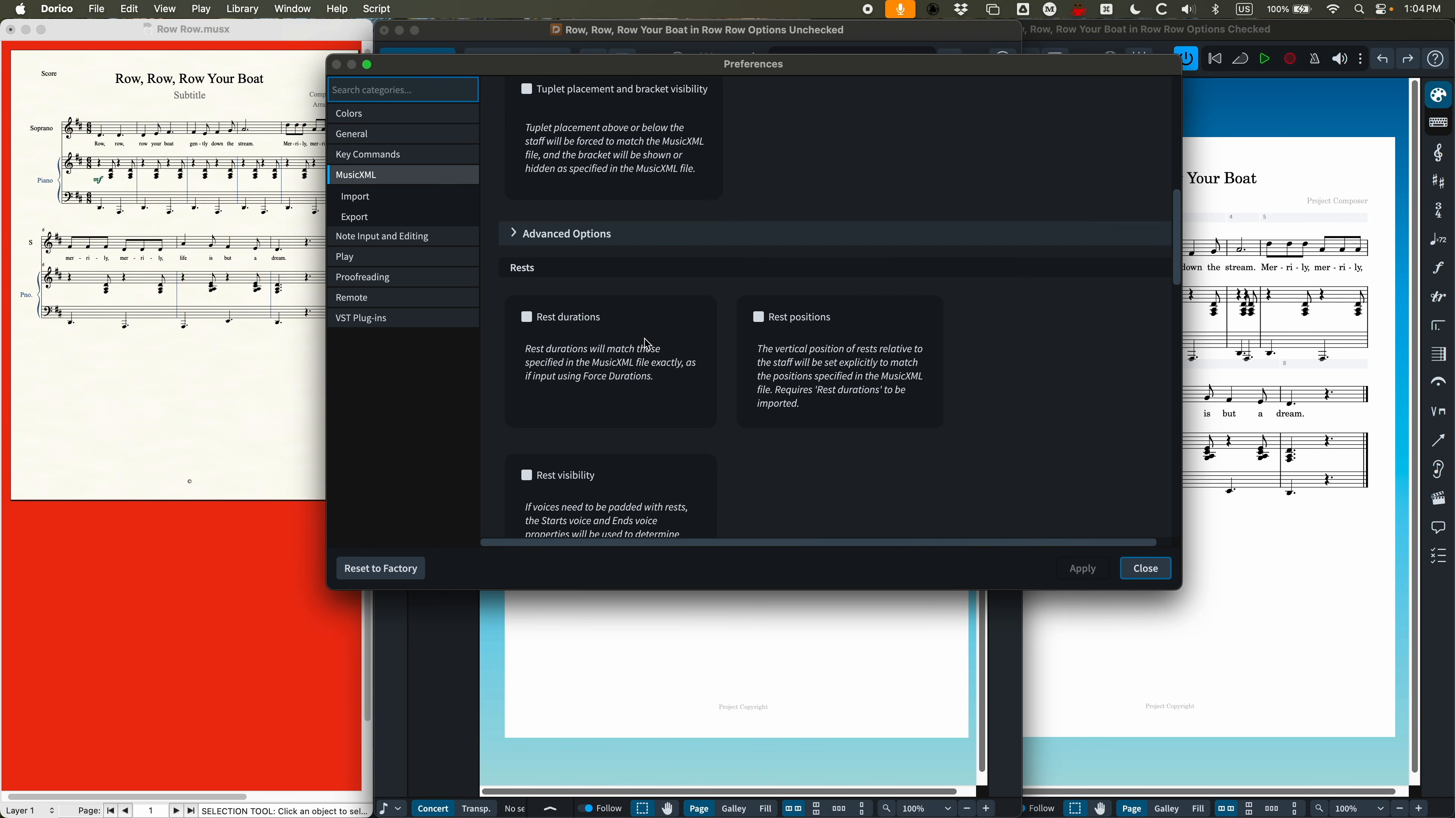
pyautogui.scroll(4, 645, 343)
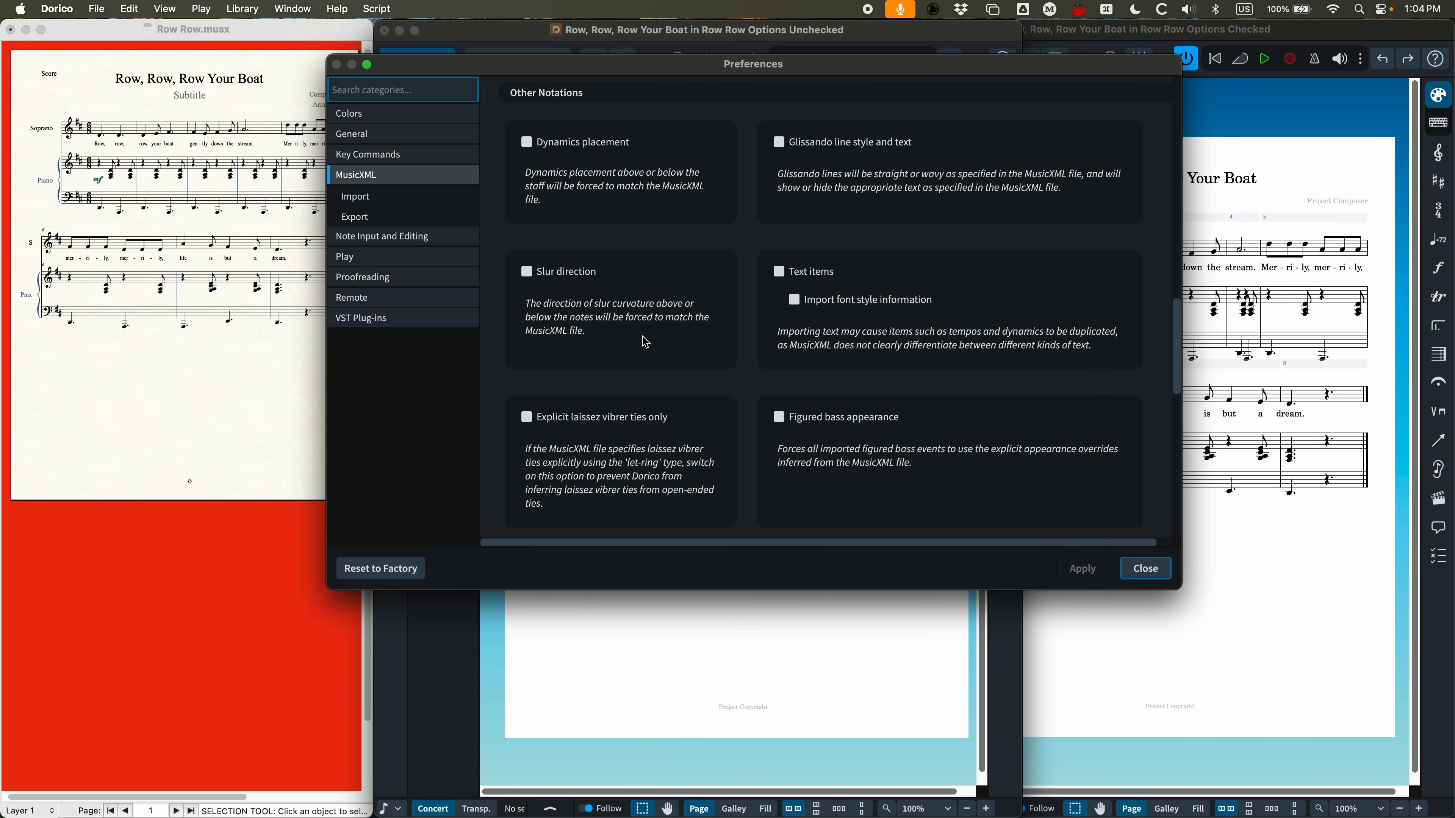
pyautogui.scroll(-10, 544, 232)
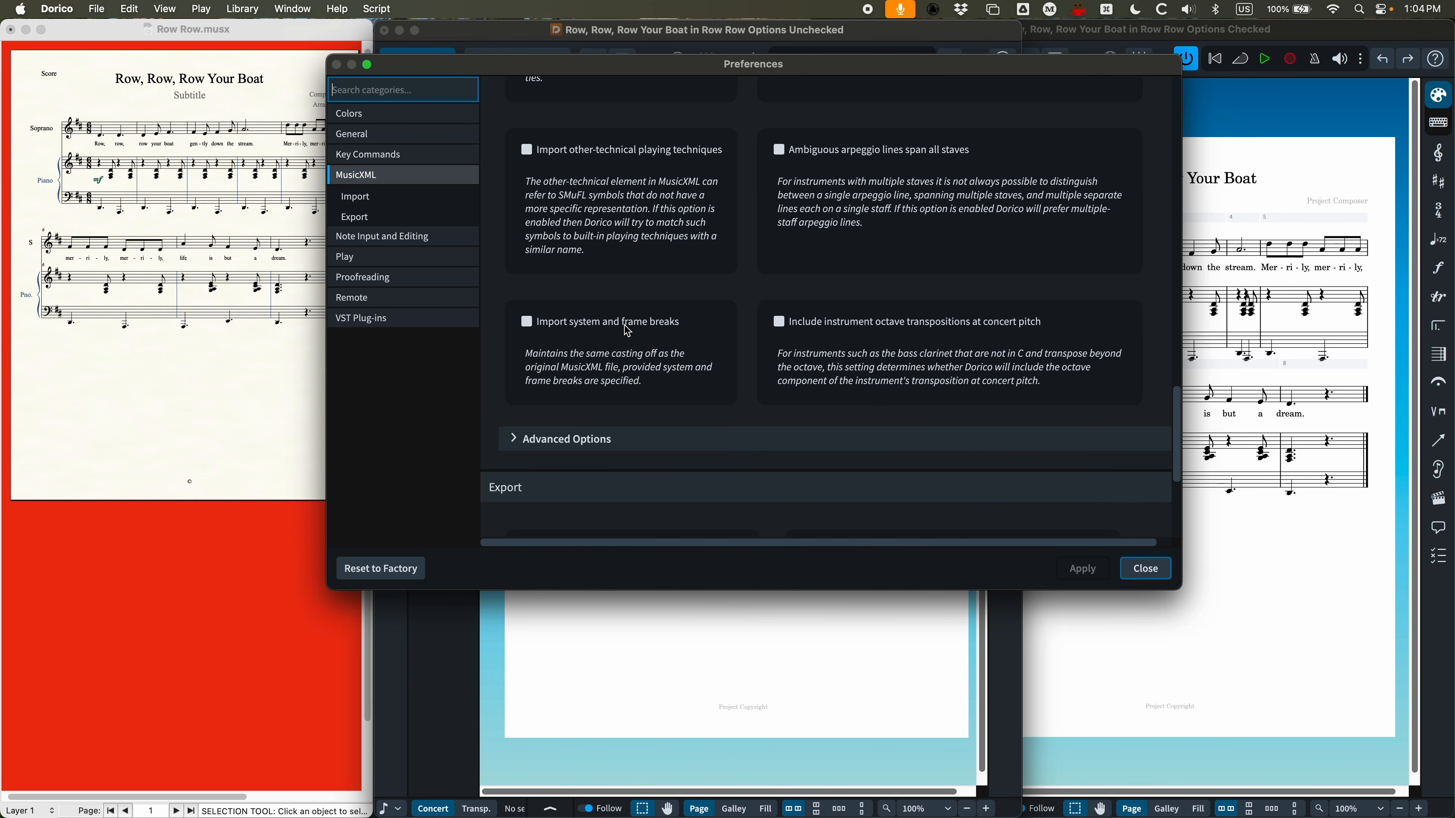
pyautogui.moveTo(661, 70); pyautogui.dragTo(547, 532)
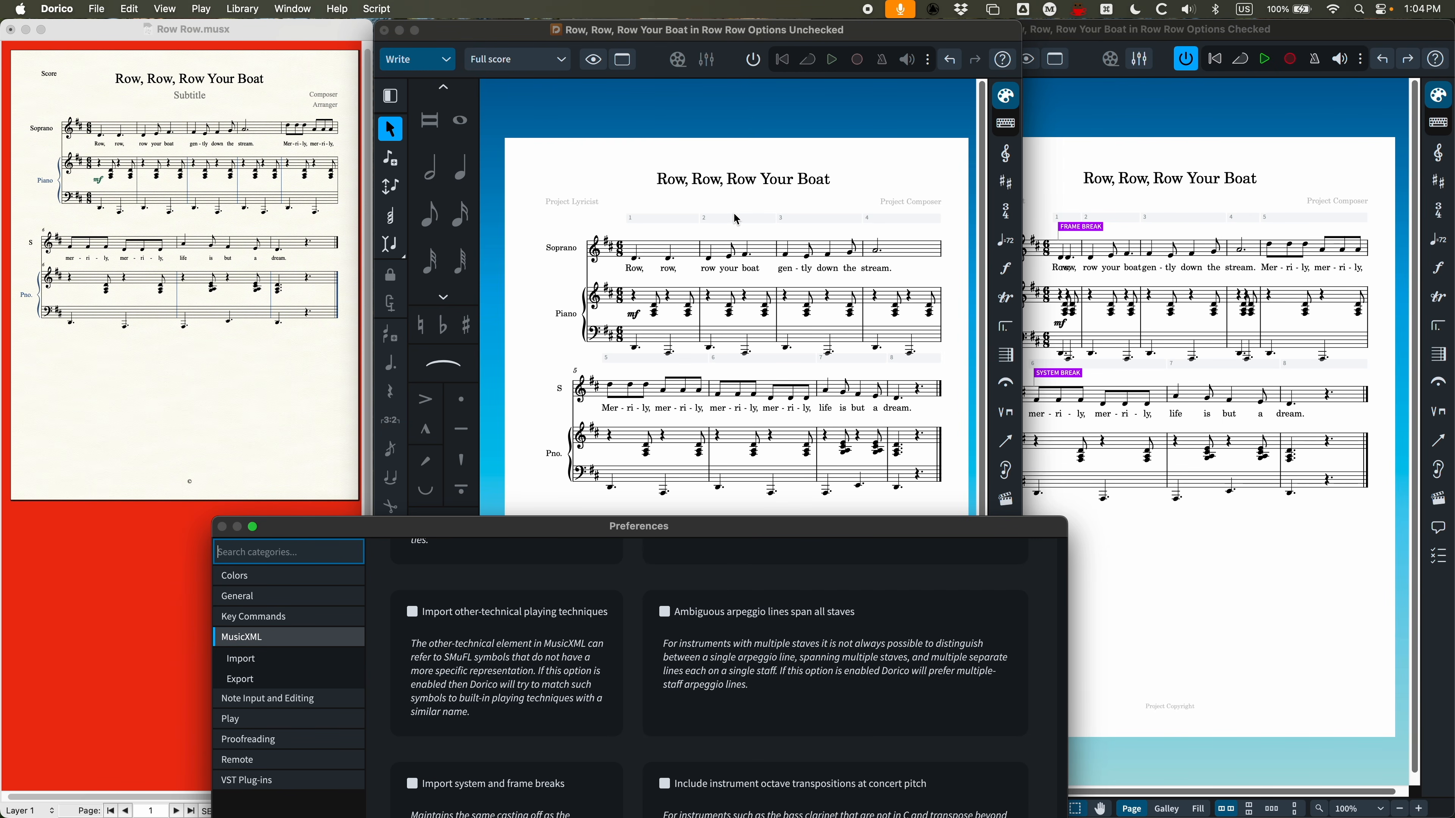
pyautogui.moveTo(723, 526); pyautogui.dragTo(735, 475)
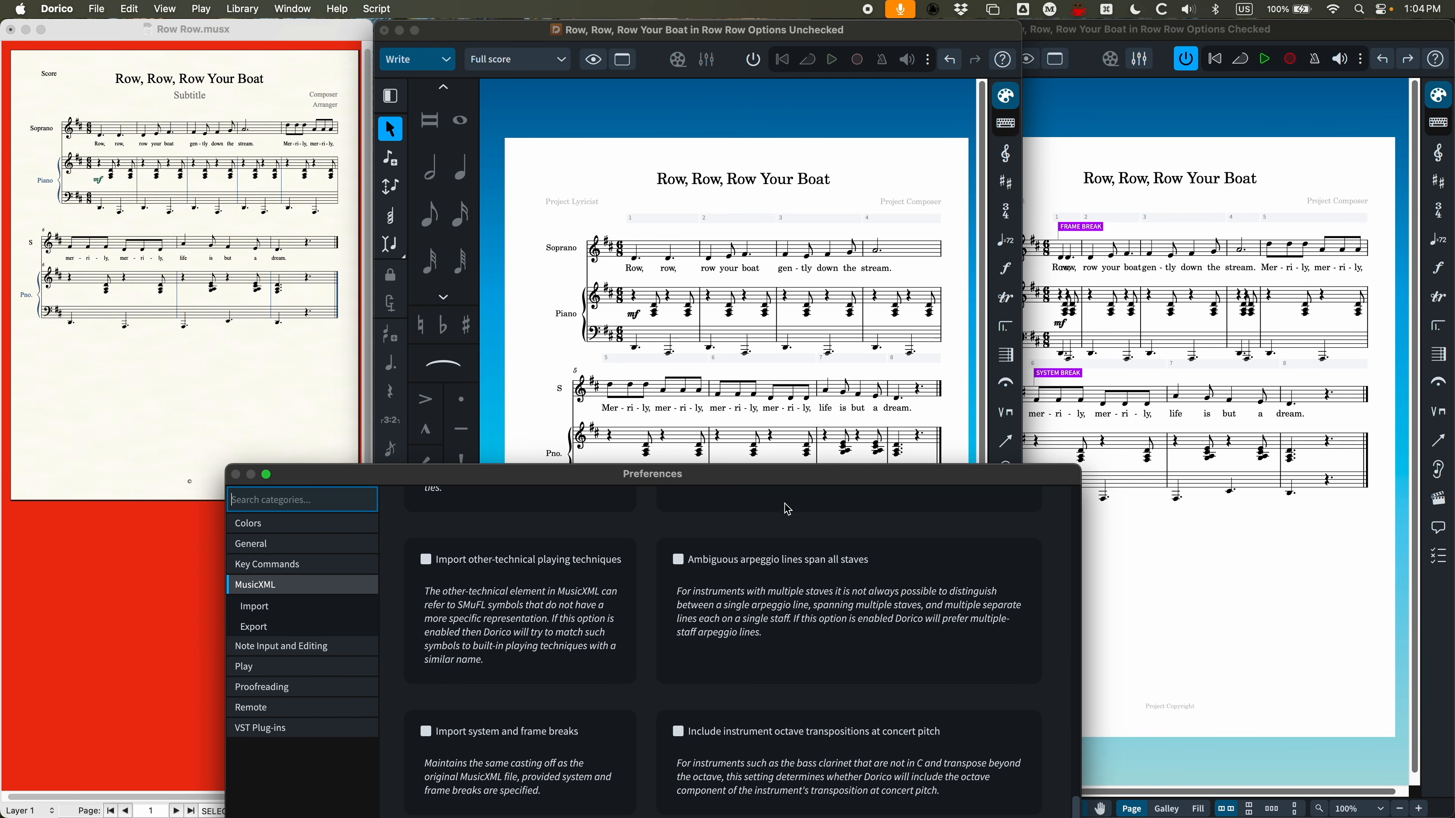
pyautogui.moveTo(753, 476); pyautogui.dragTo(799, 126)
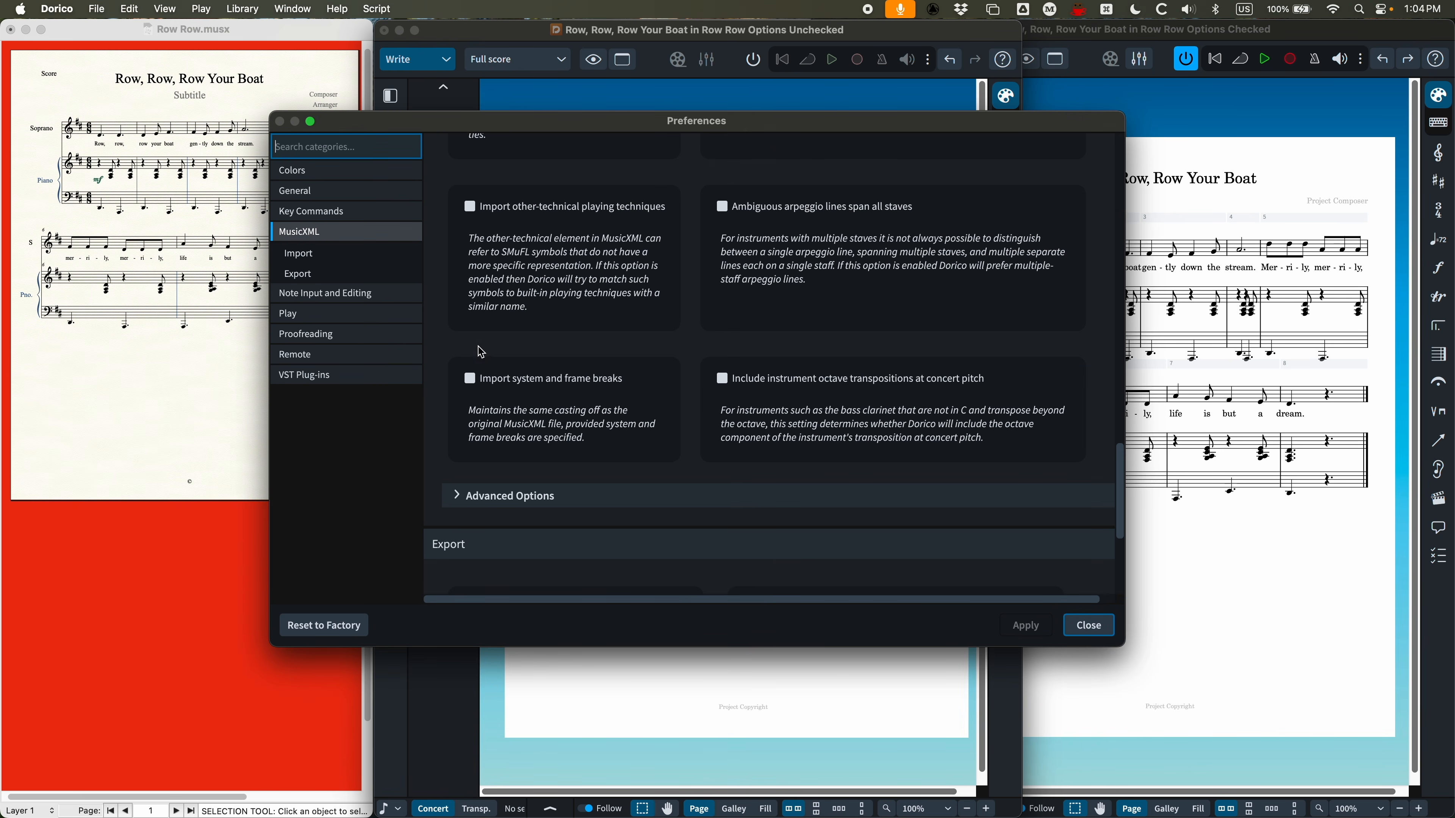
pyautogui.scroll(15, 553, 395)
pyautogui.click(1090, 626)
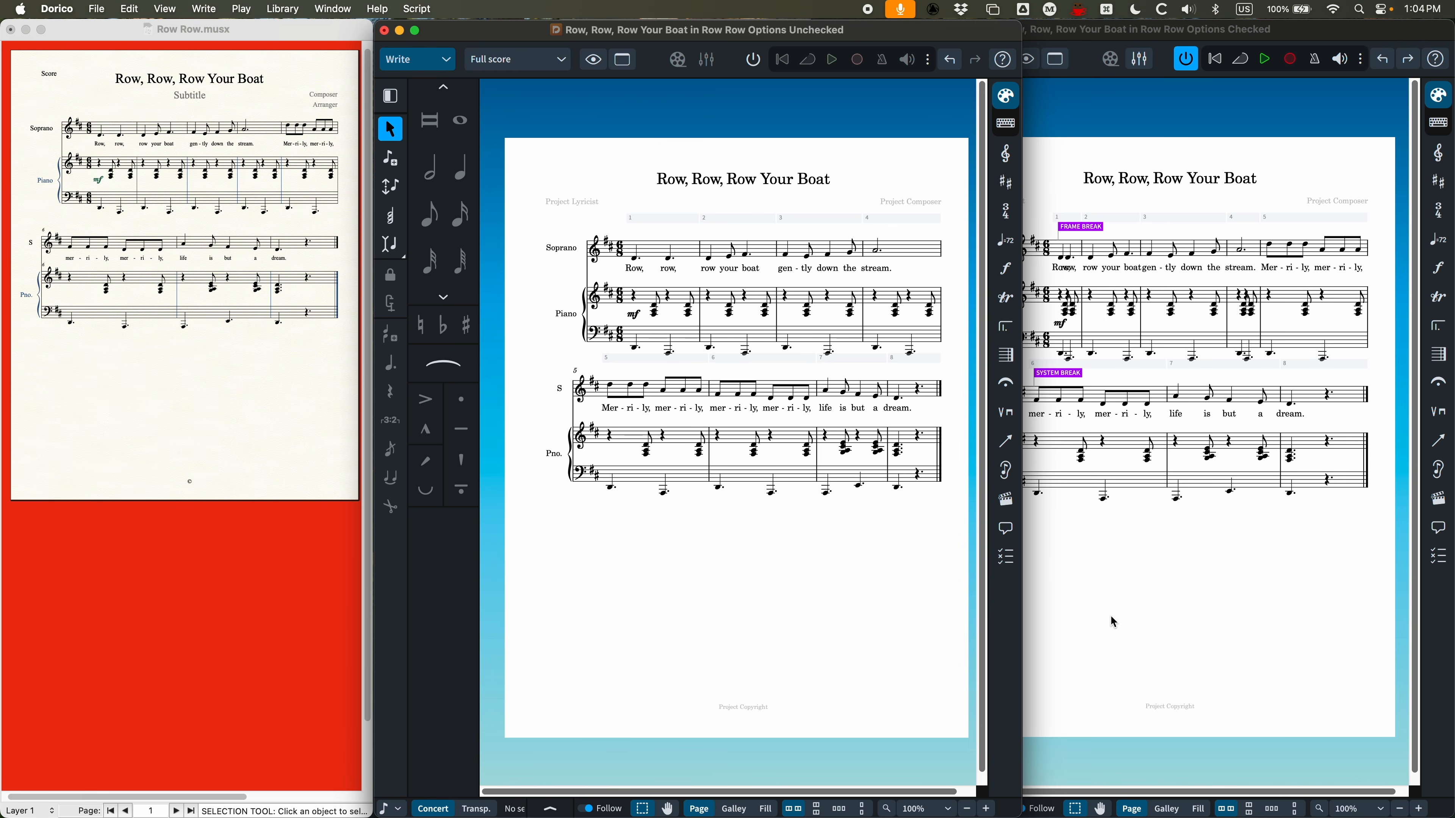
pyautogui.click(1153, 608)
pyautogui.click(583, 164)
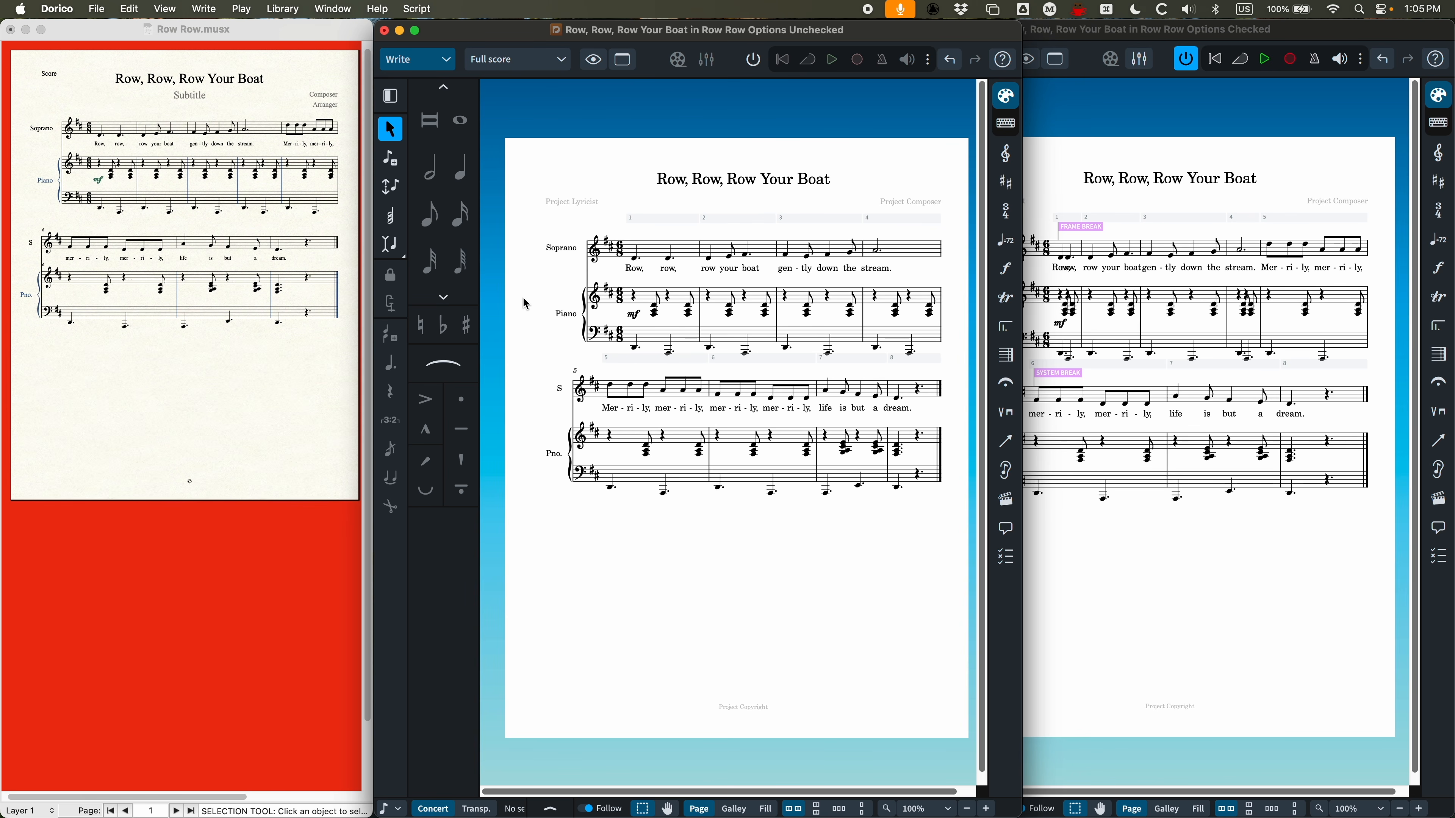
# Enlarge the Finale score and examine its page and system margins with the Page Layout Tool
pyautogui.click(285, 368)
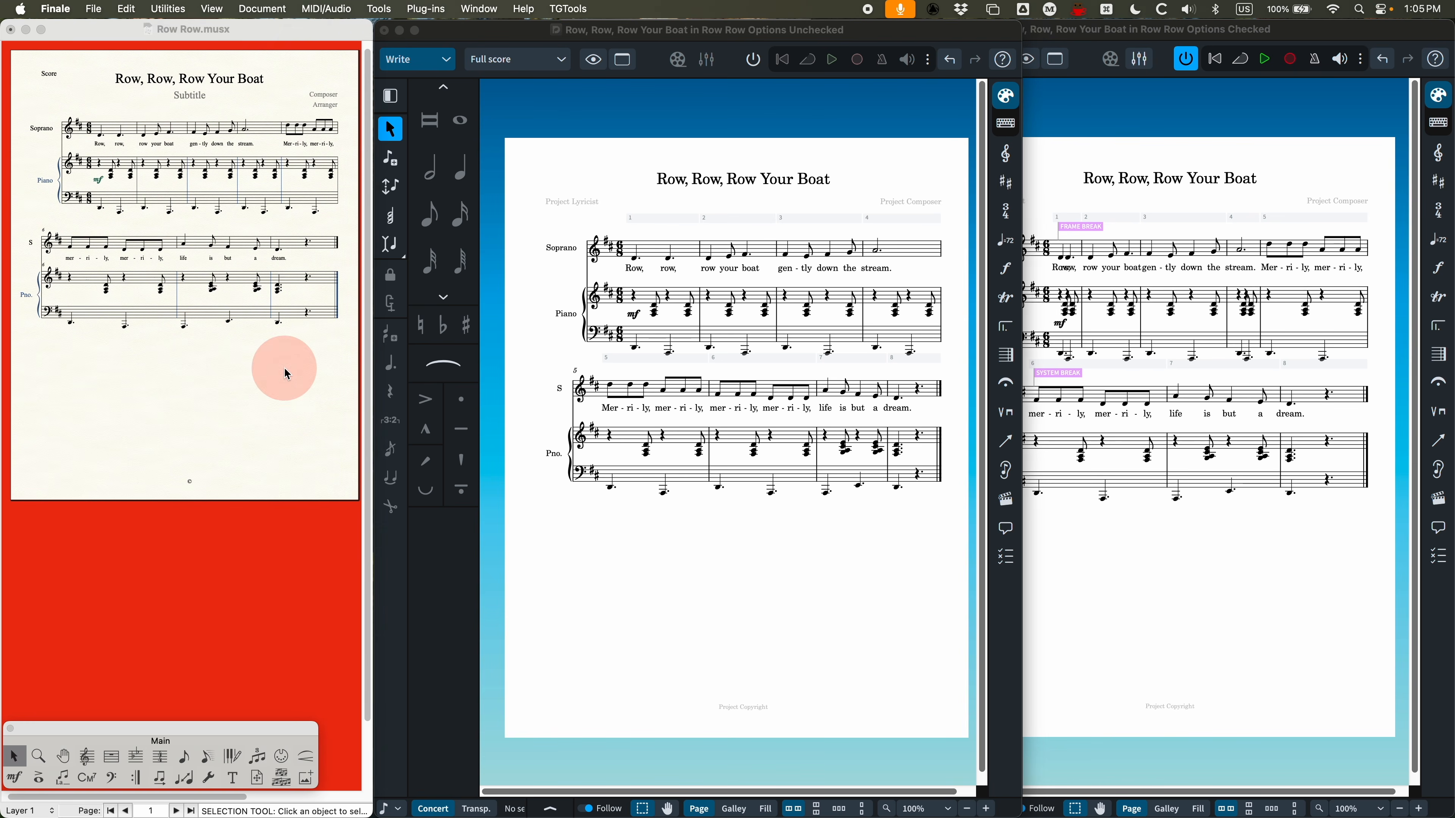
pyautogui.press('super+equal')
pyautogui.press('super+equal')
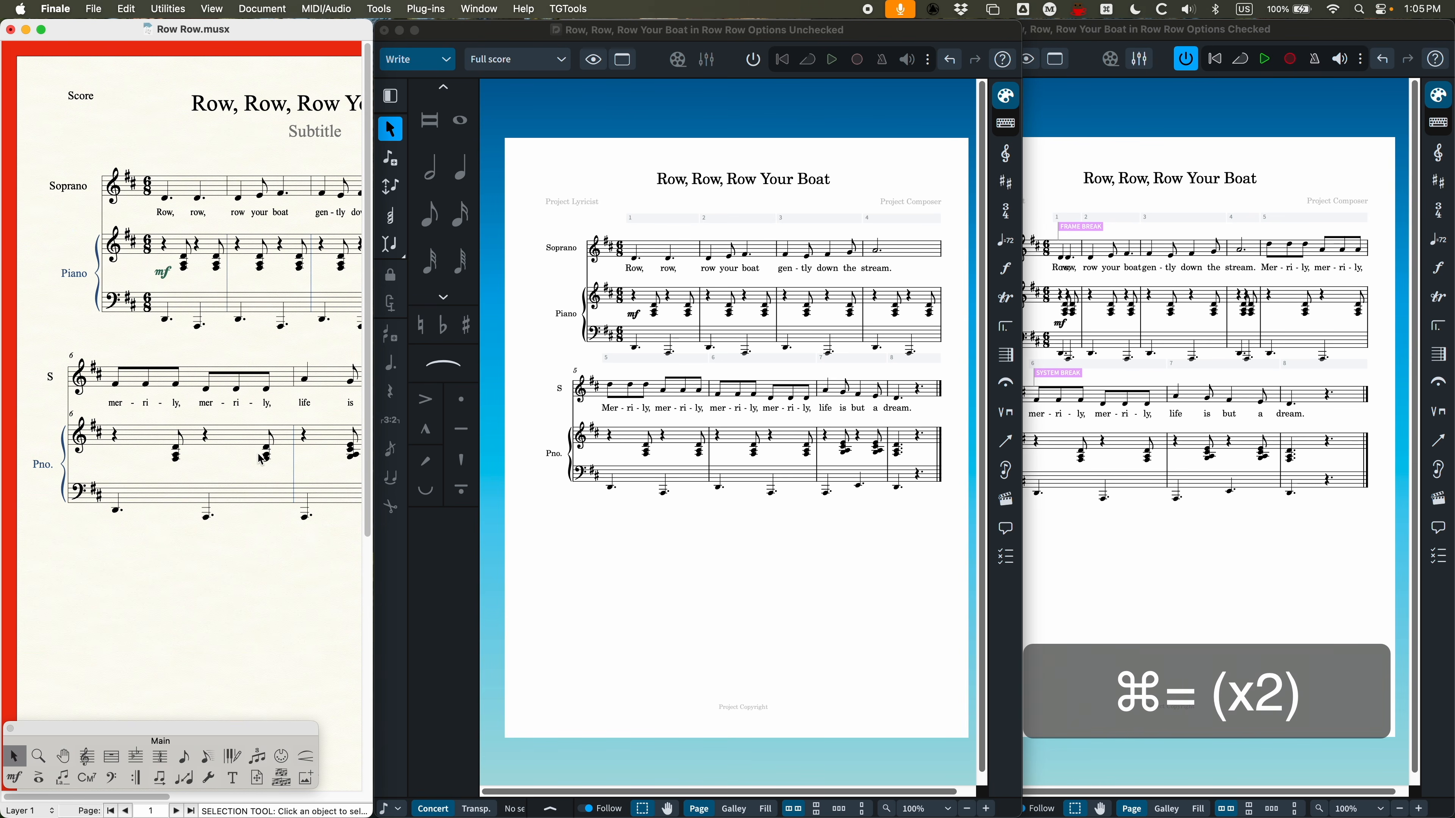
pyautogui.click(262, 781)
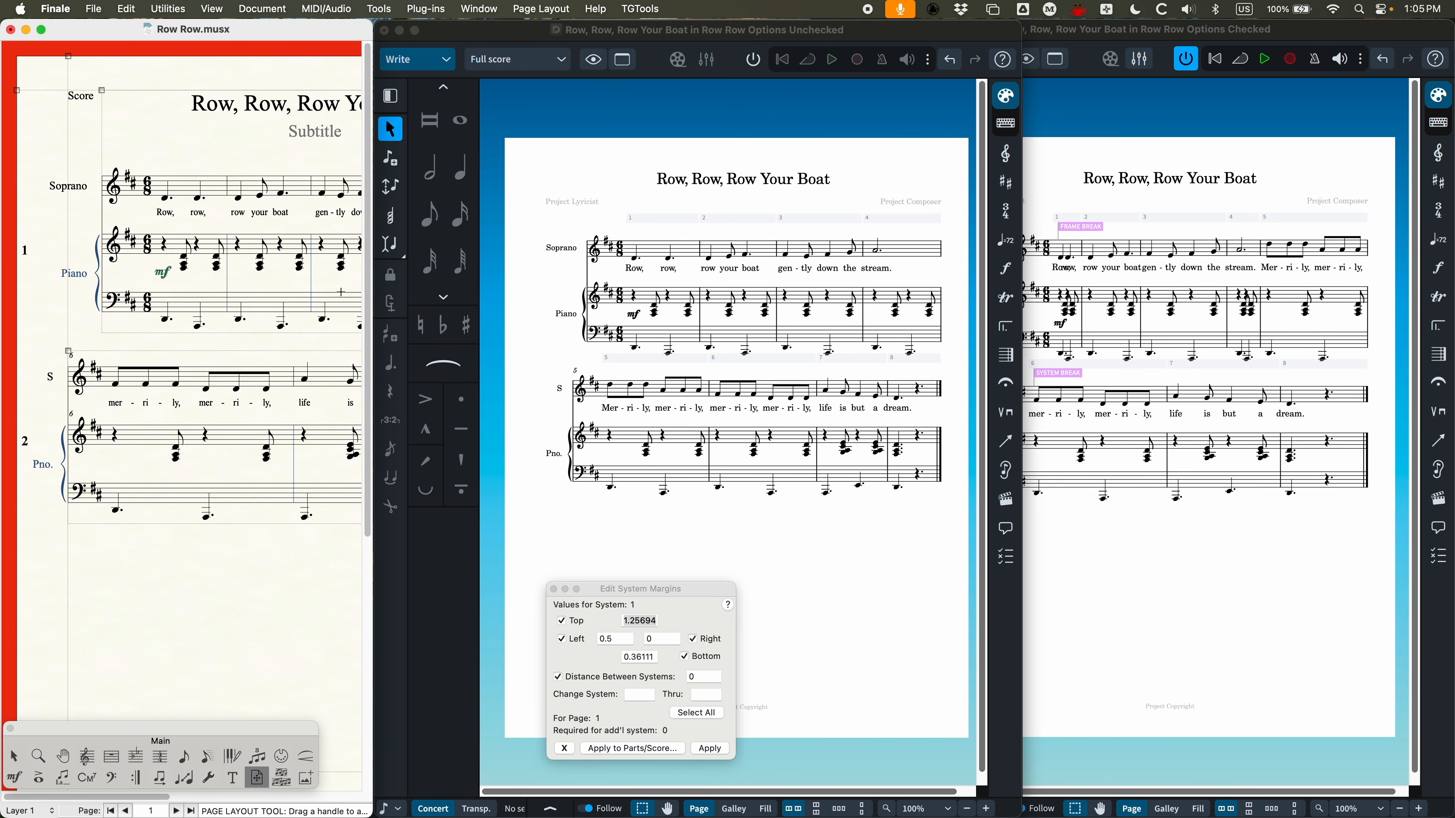
pyautogui.moveTo(373, 143); pyautogui.dragTo(738, 153)
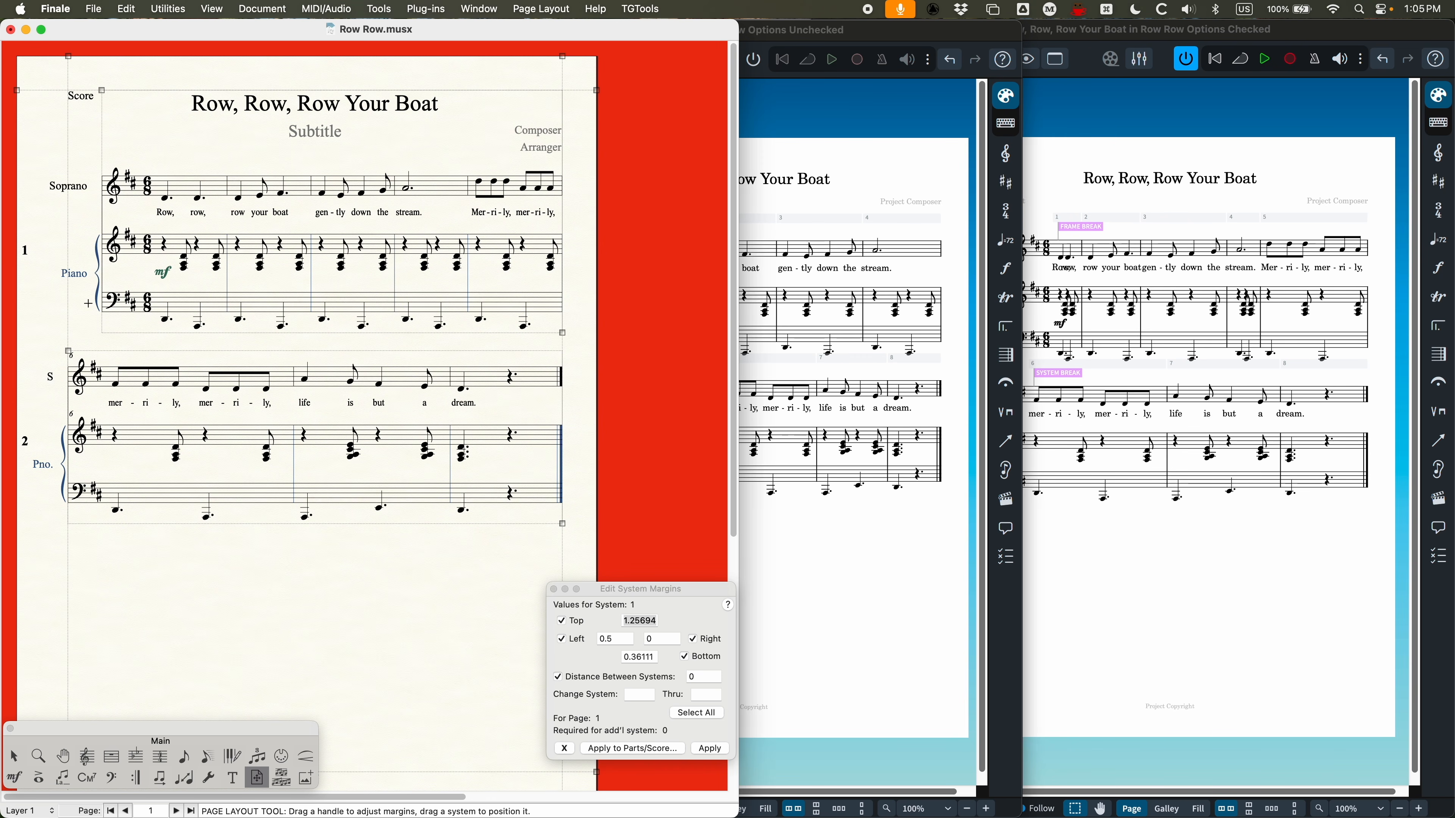
pyautogui.moveTo(741, 35); pyautogui.dragTo(373, 38)
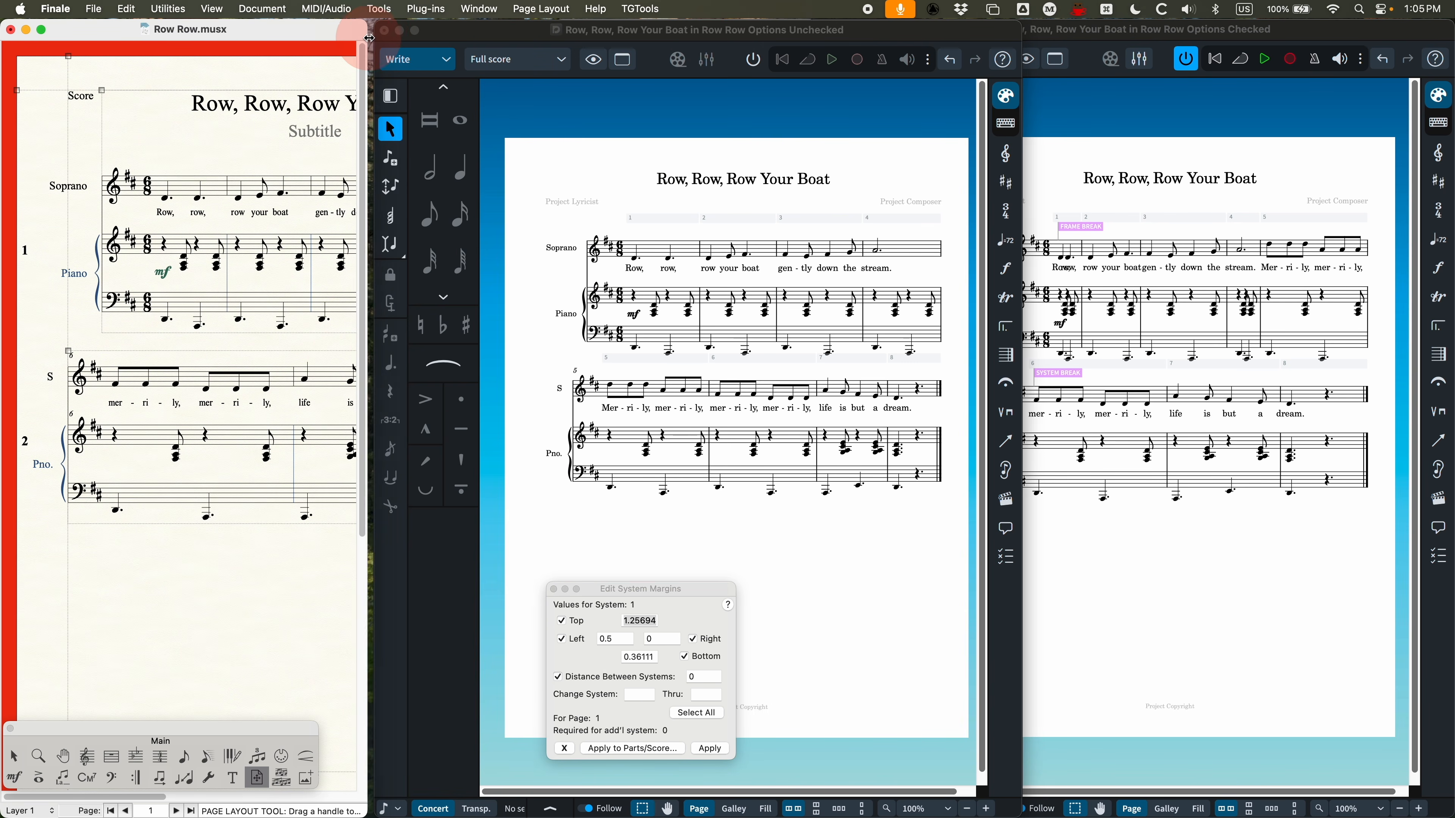
# Switch the Options Unchecked project to Engrave mode, maximize its window, and view both systems at 150% zoom
pyautogui.click(694, 155)
pyautogui.click(452, 69)
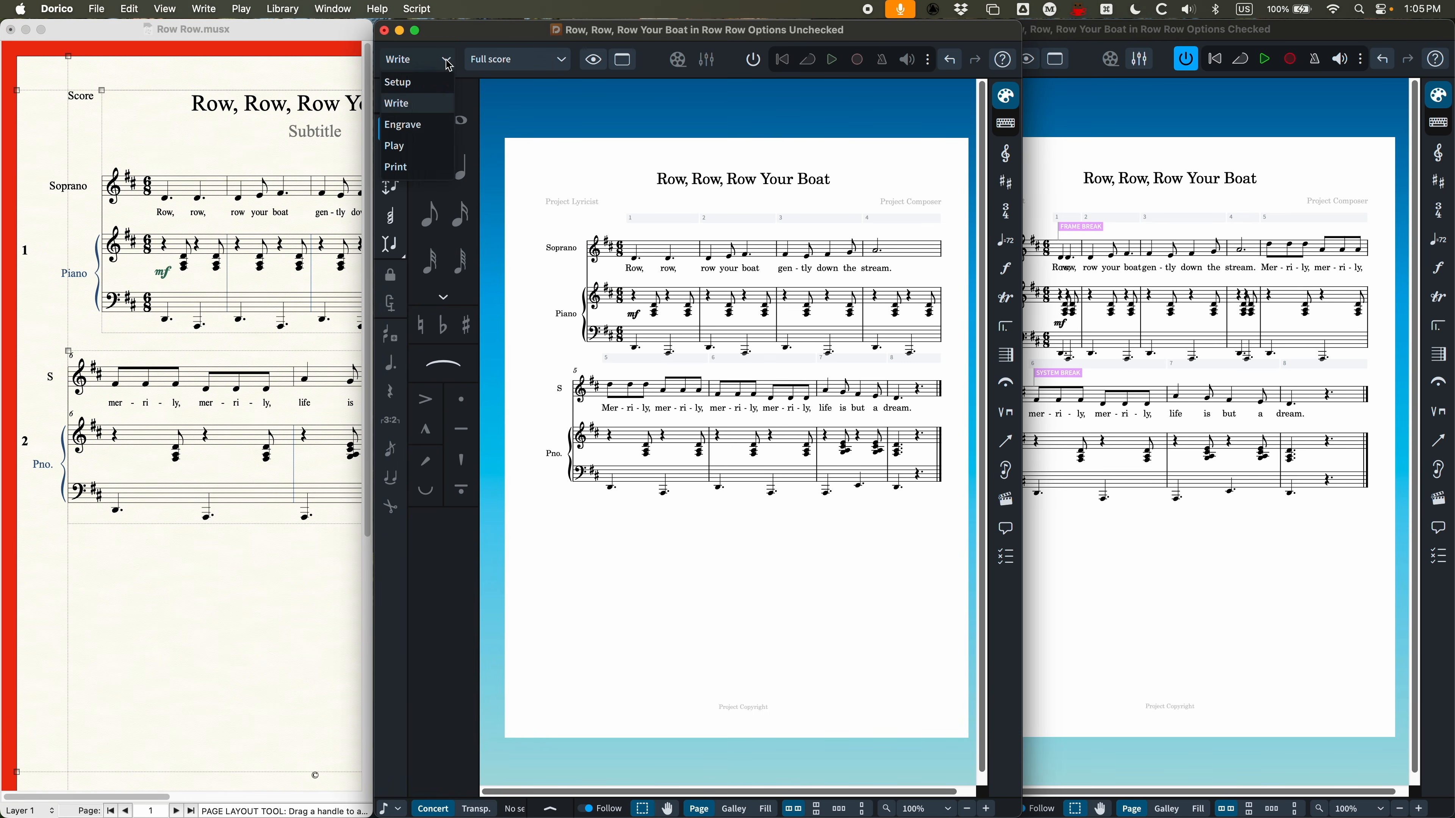
pyautogui.click(430, 114)
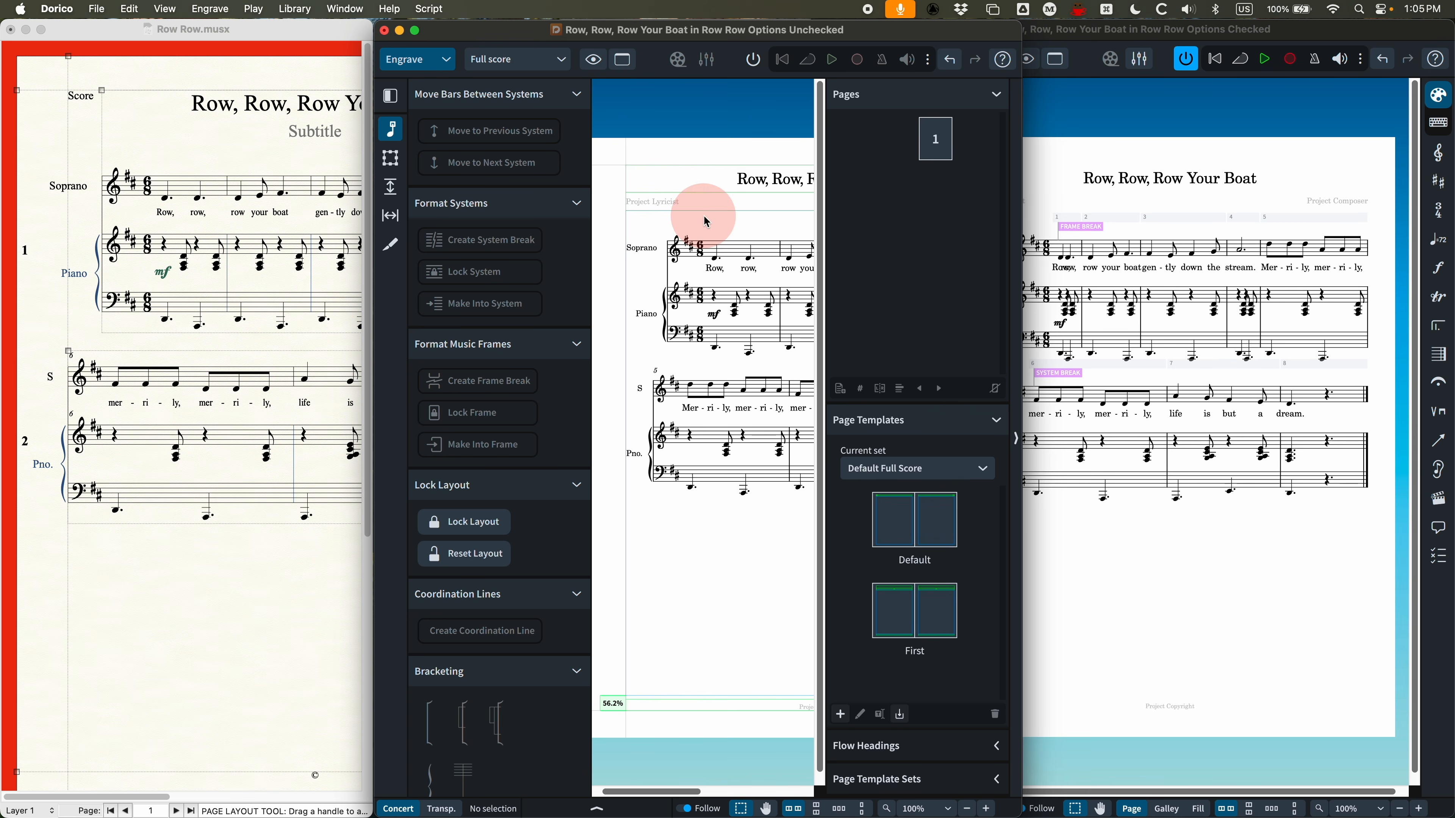
pyautogui.press('super+equal')
pyautogui.press('super+equal')
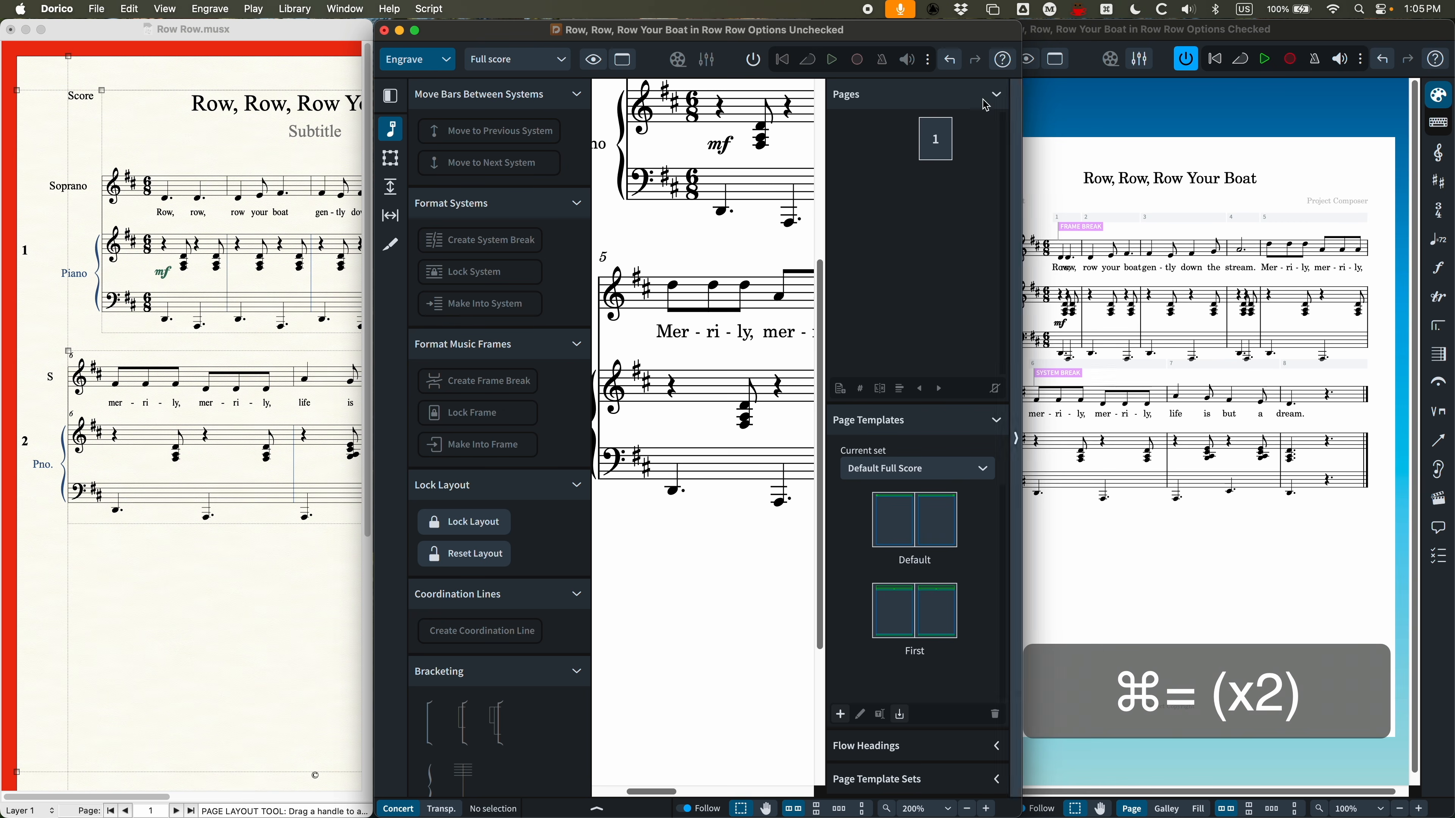
pyautogui.doubleClick(779, 31)
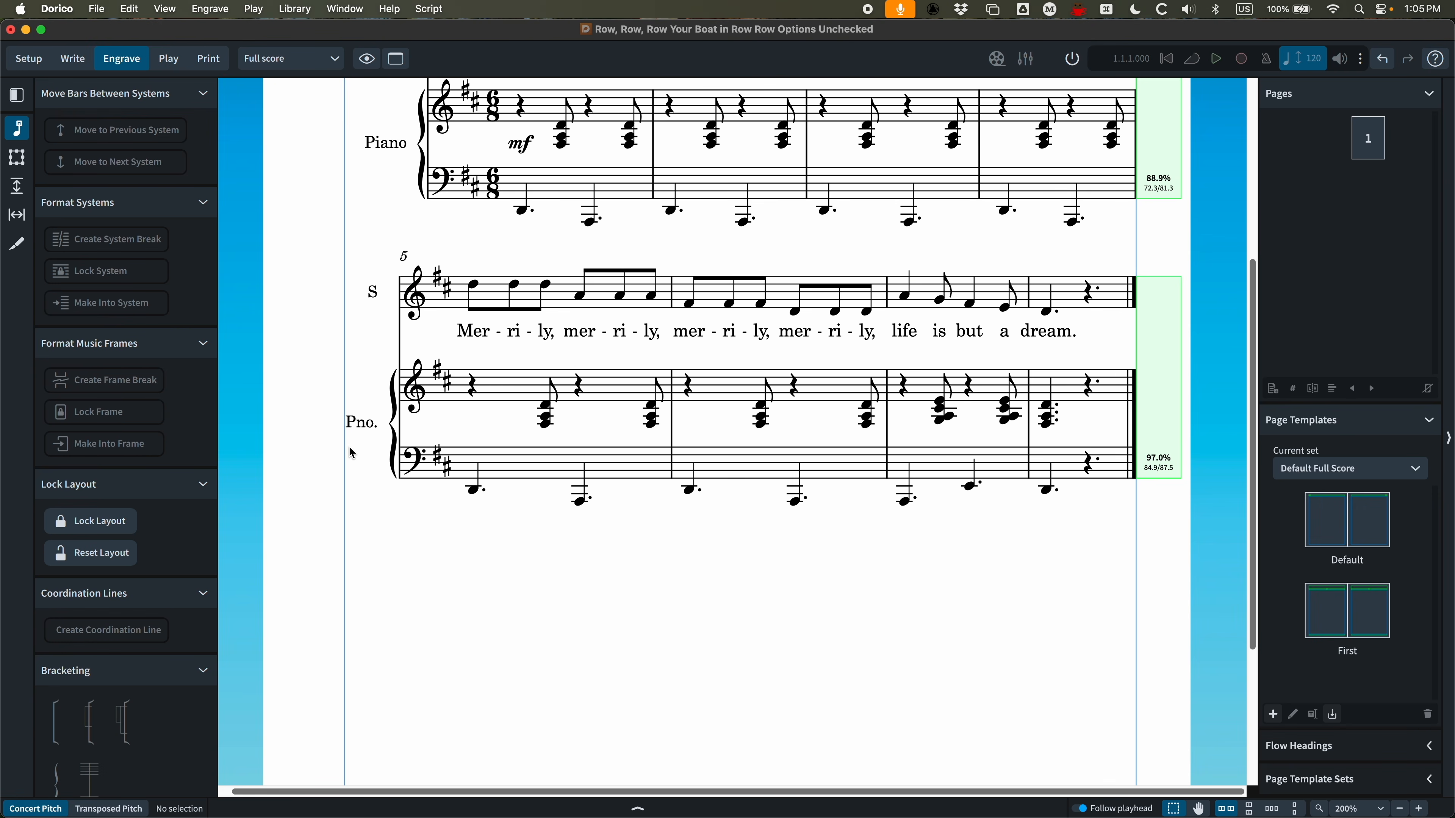
pyautogui.scroll(5, 352, 452)
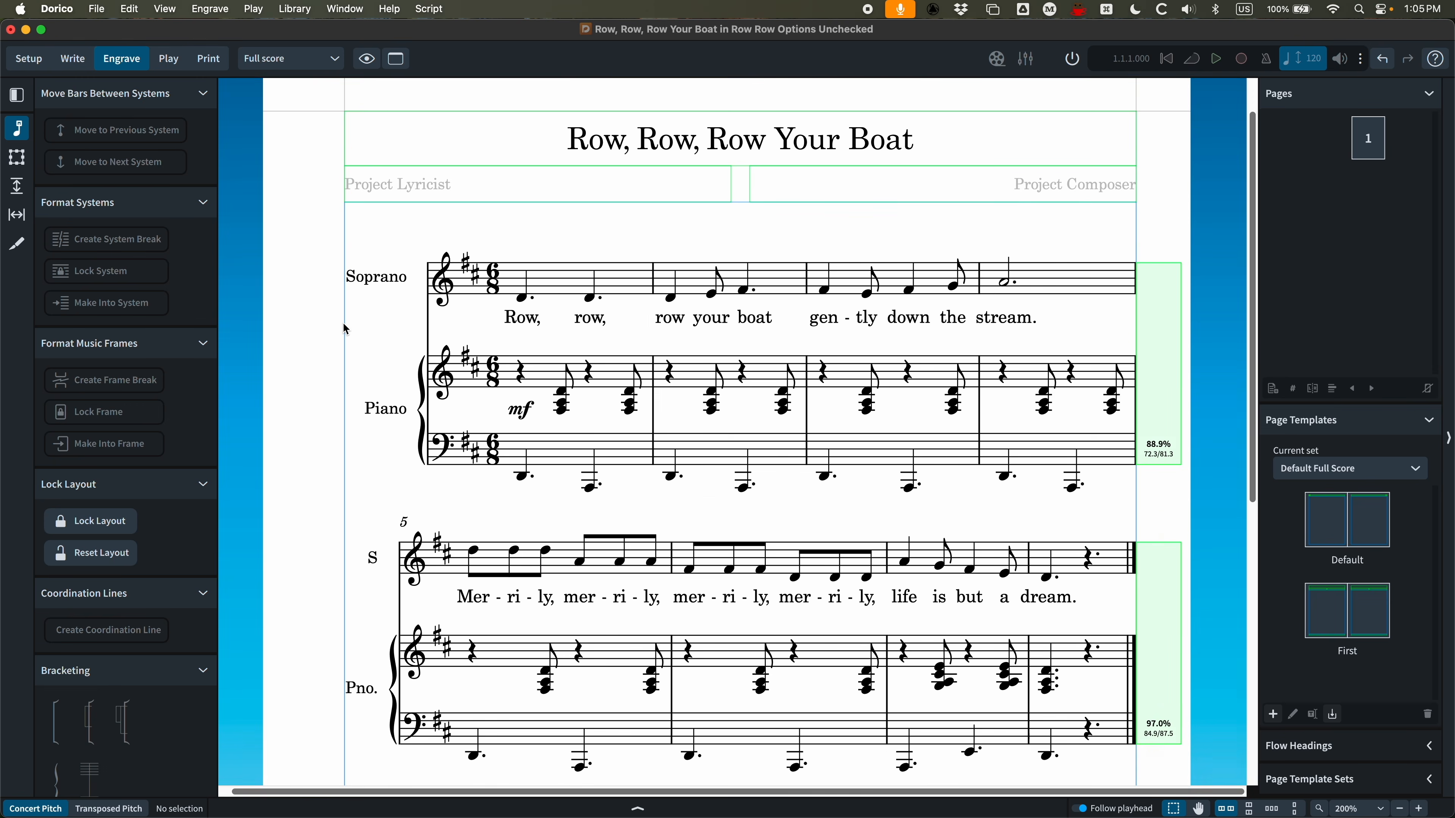
pyautogui.scroll(-2, 345, 329)
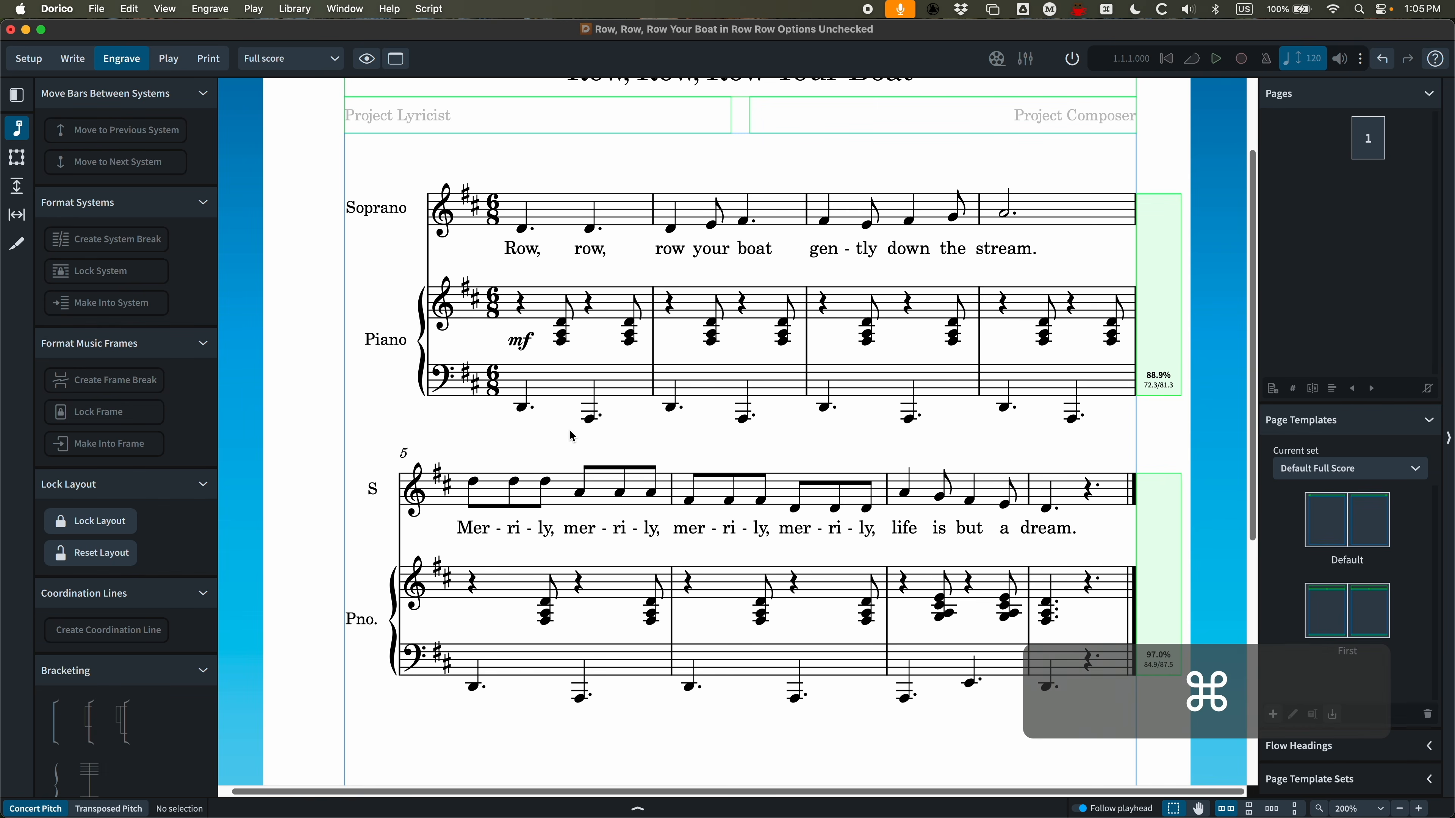
pyautogui.press('super+minus')
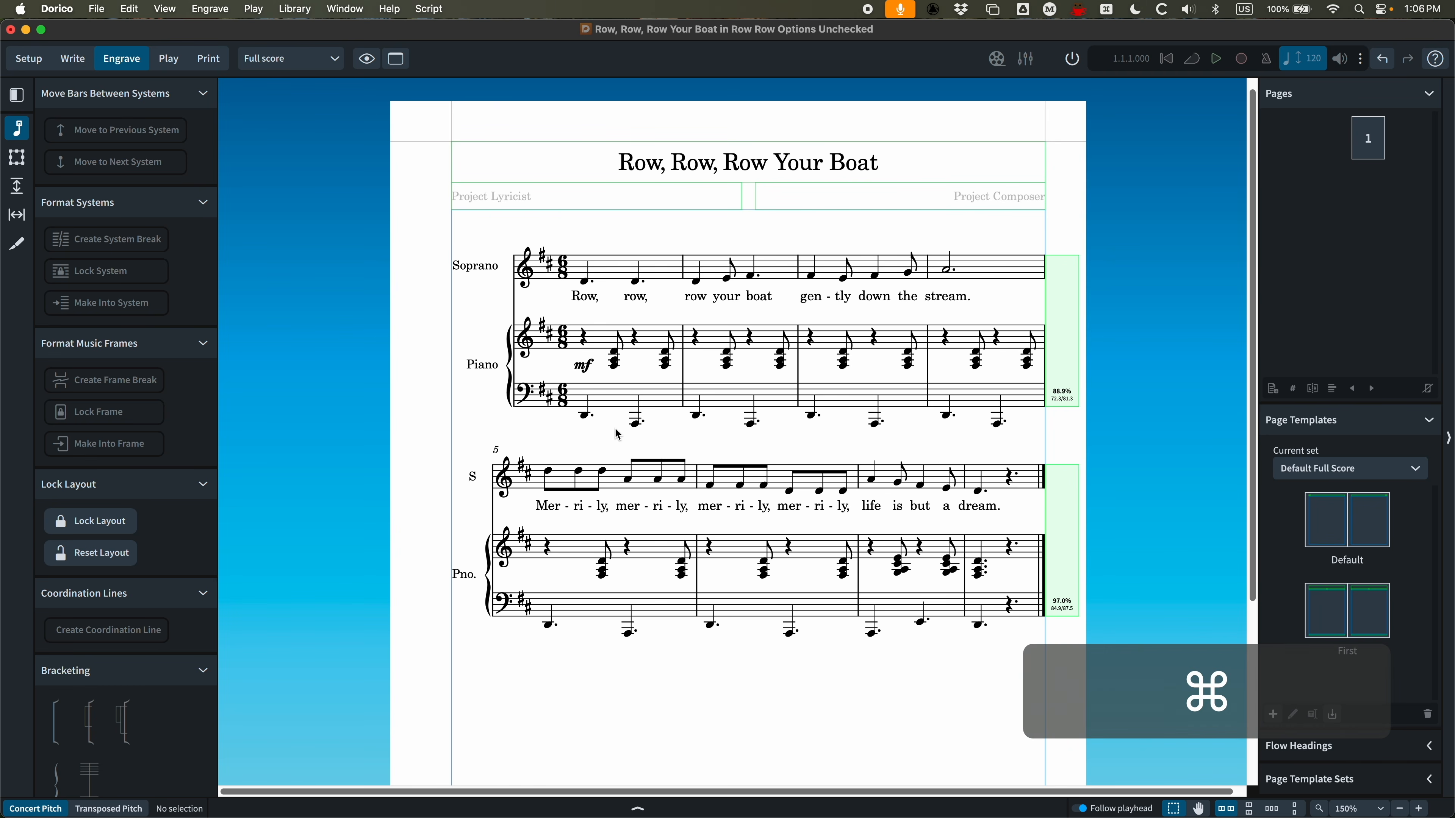
# In the Layout Options for the Full score, position the staff labels outside the music frame
pyautogui.press('super+shift+l')
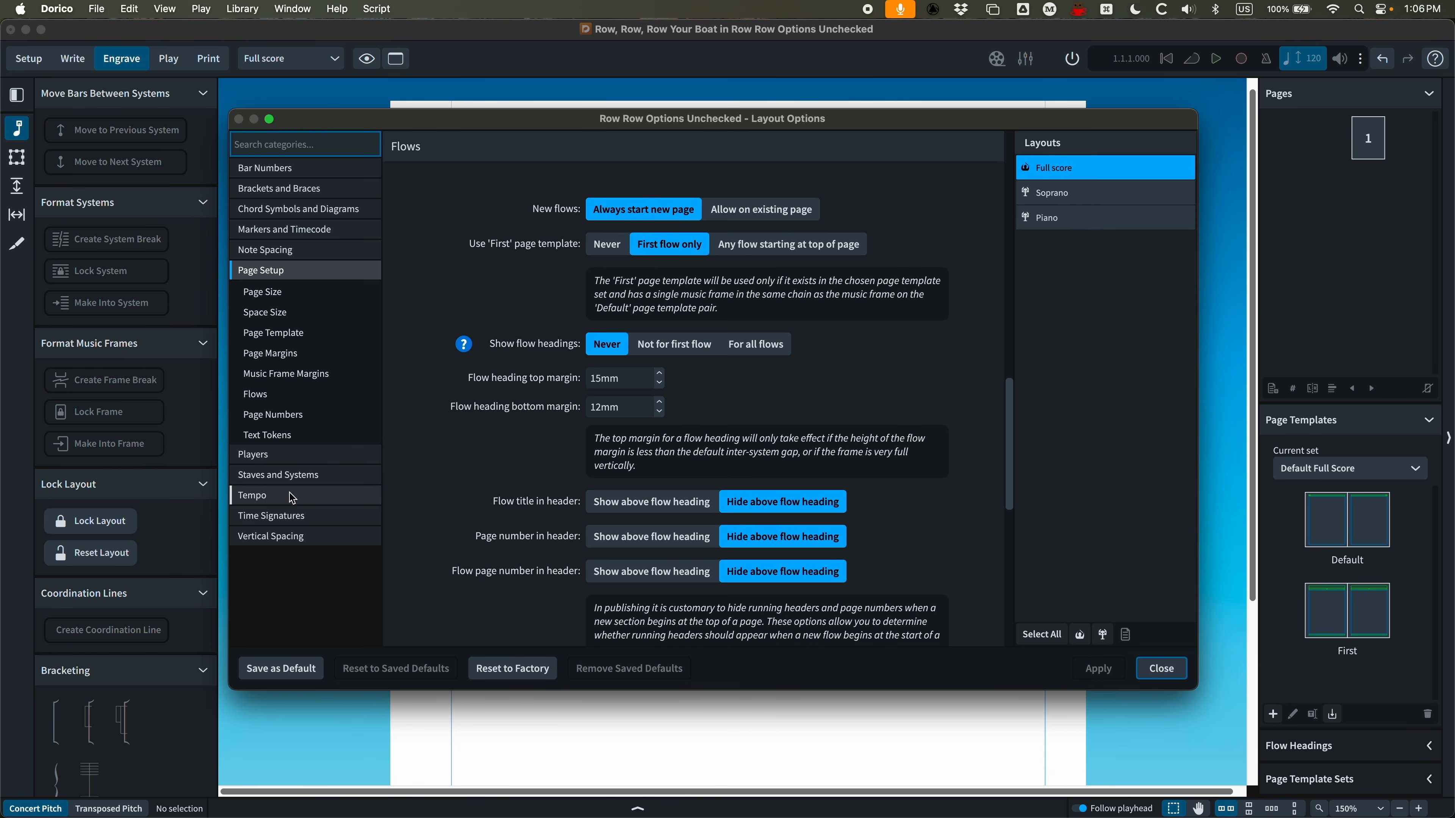
pyautogui.click(289, 475)
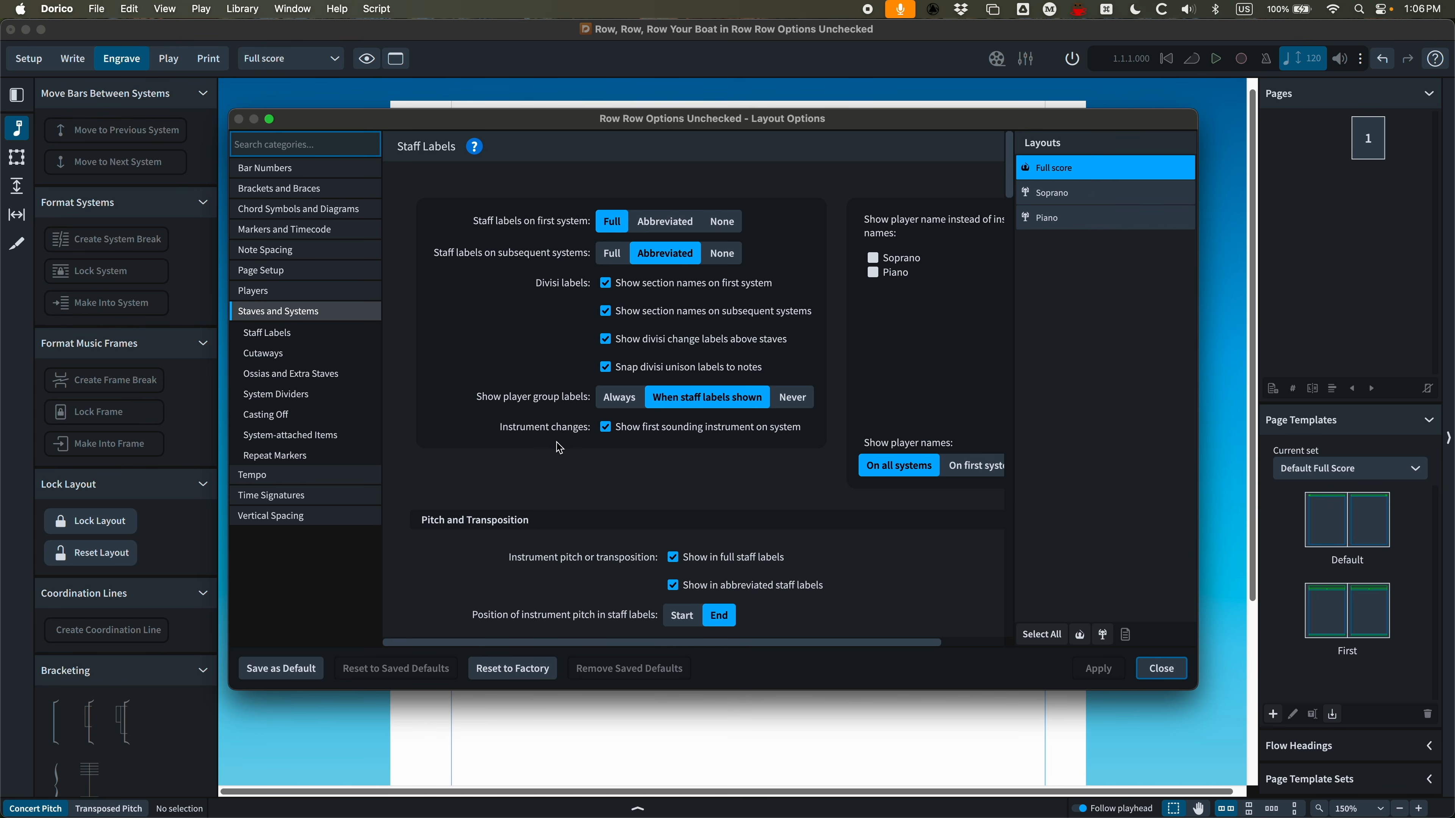
pyautogui.scroll(-6, 560, 448)
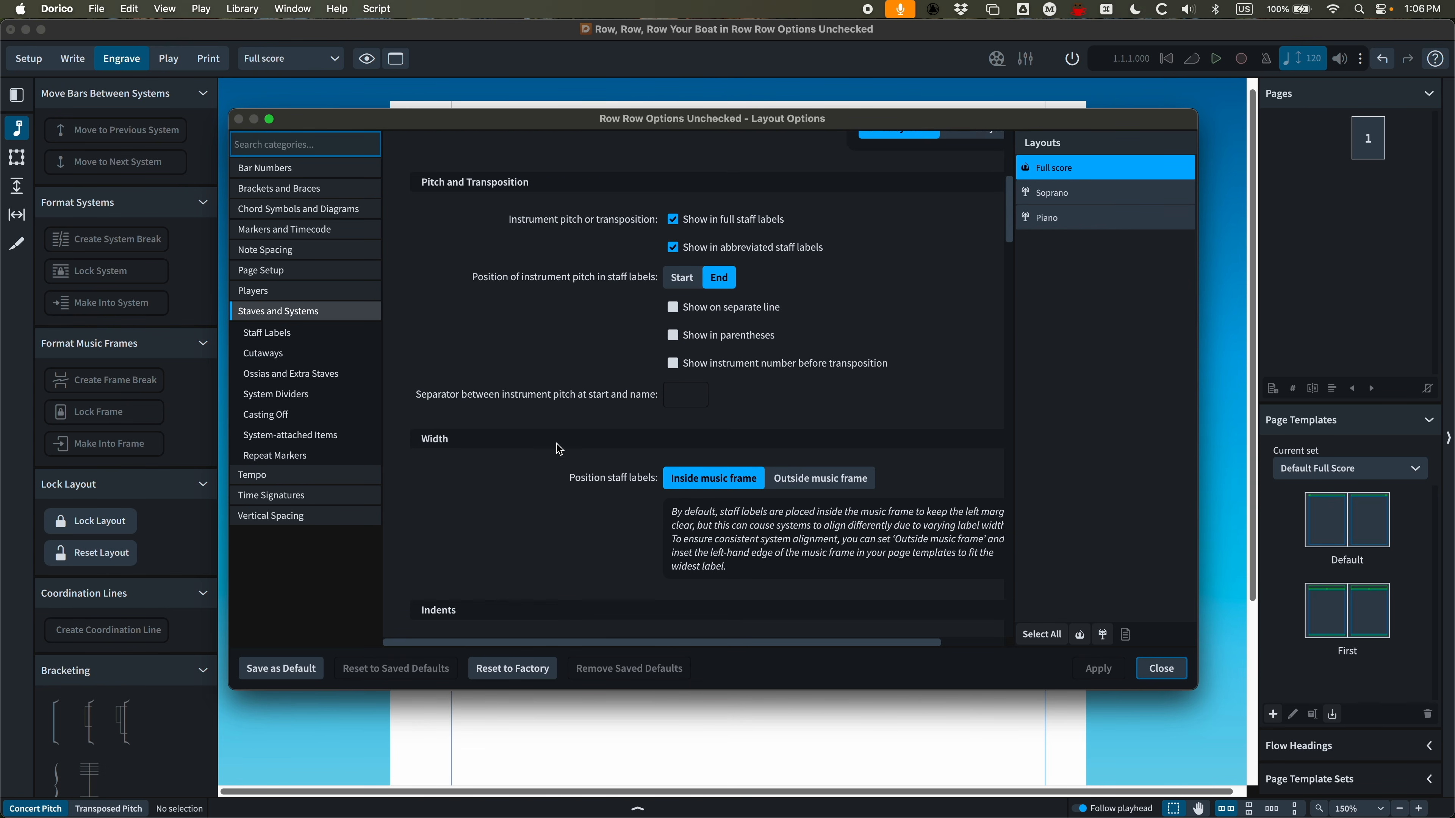
pyautogui.scroll(-2, 559, 448)
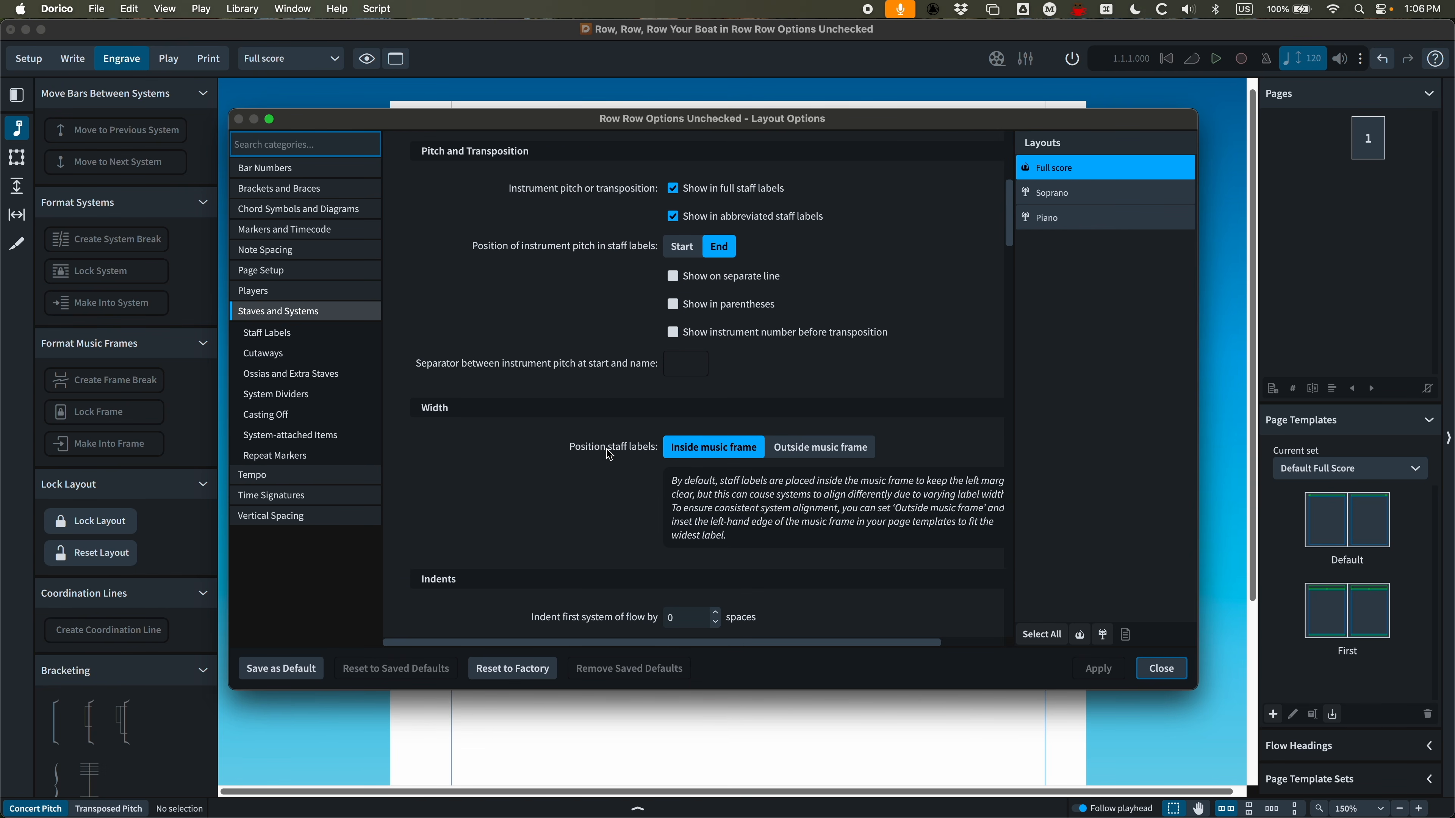
pyautogui.click(816, 451)
# Indent the first system of the flow by 5 spaces, apply the indent when staff labels are shown, and apply the layout options
pyautogui.scroll(-5, 535, 461)
pyautogui.scroll(-1, 535, 461)
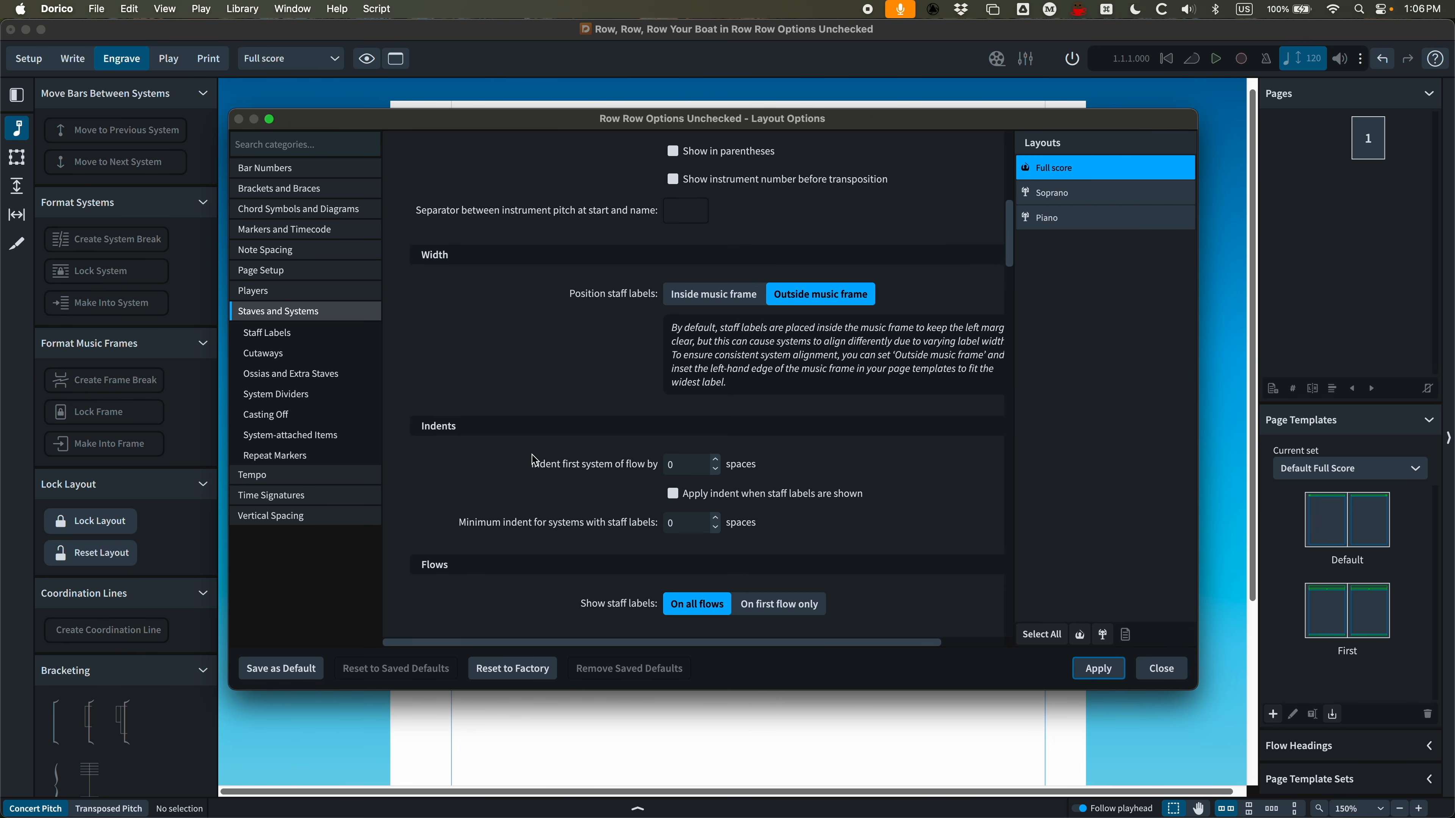
pyautogui.click(667, 465)
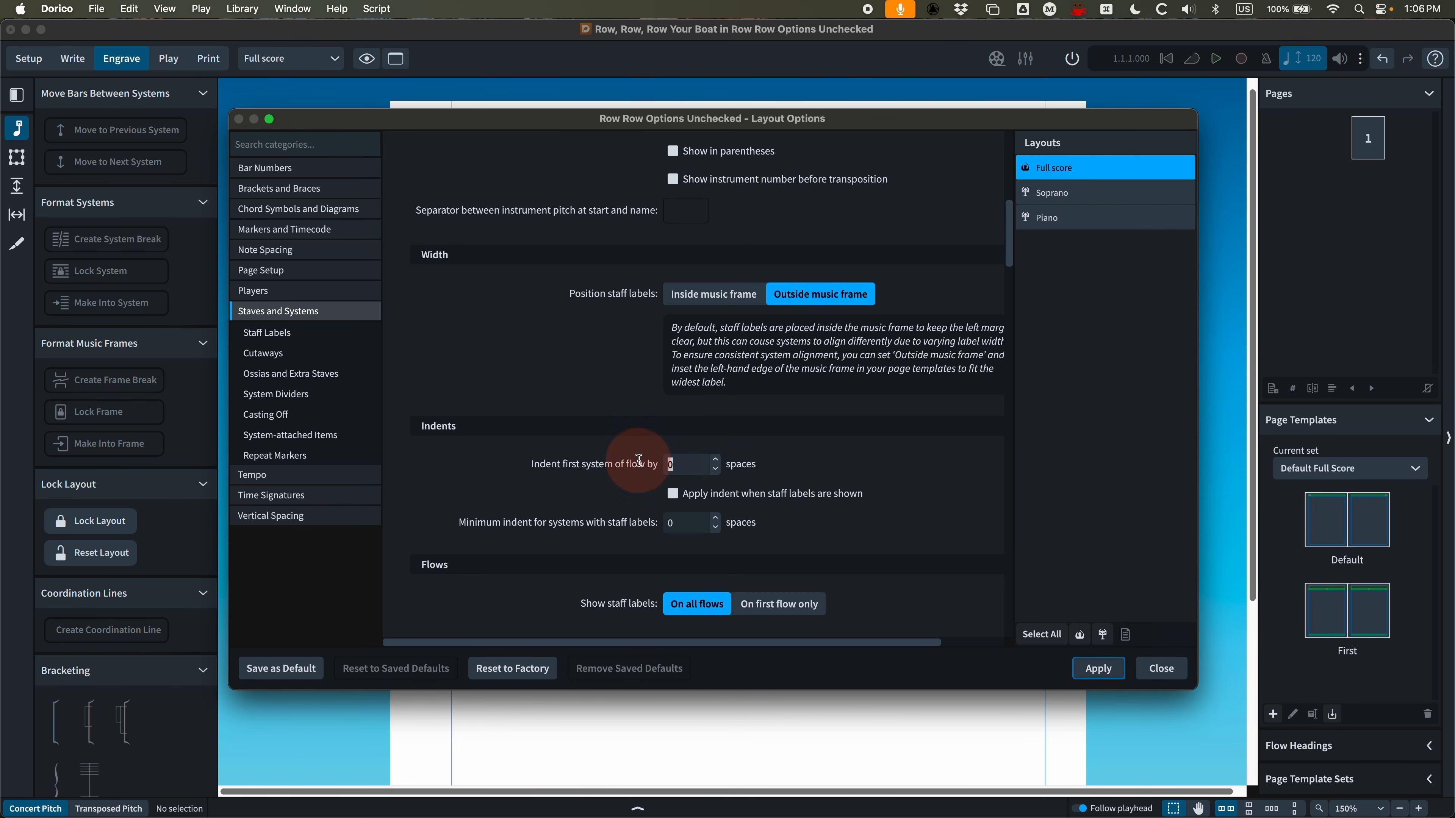
pyautogui.write('5')
pyautogui.click(678, 497)
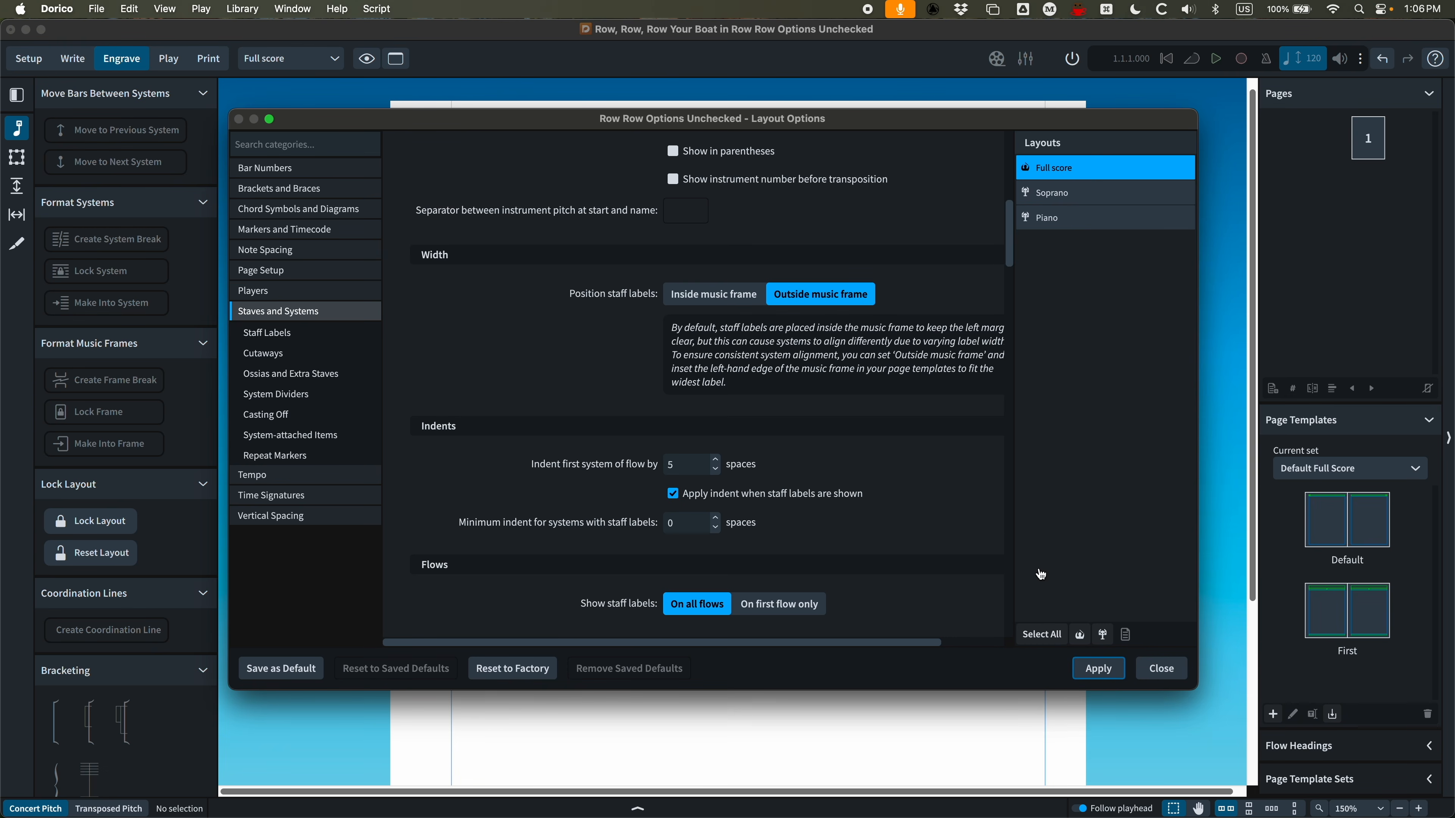
pyautogui.click(1098, 668)
pyautogui.click(1162, 669)
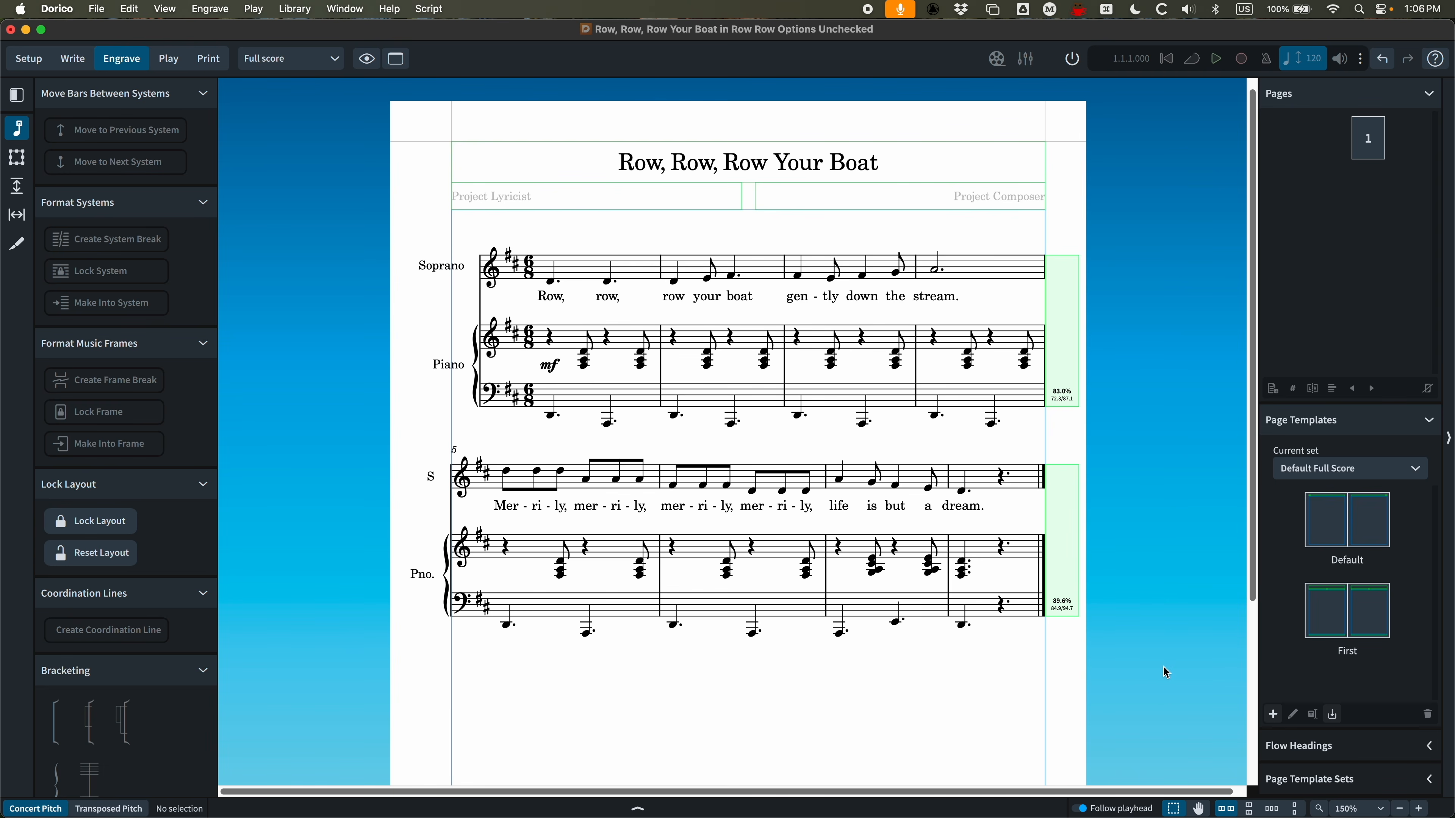
# View the Options Unchecked page without its frame guides and compare it side by side with the full page of the Finale score
pyautogui.press('`')
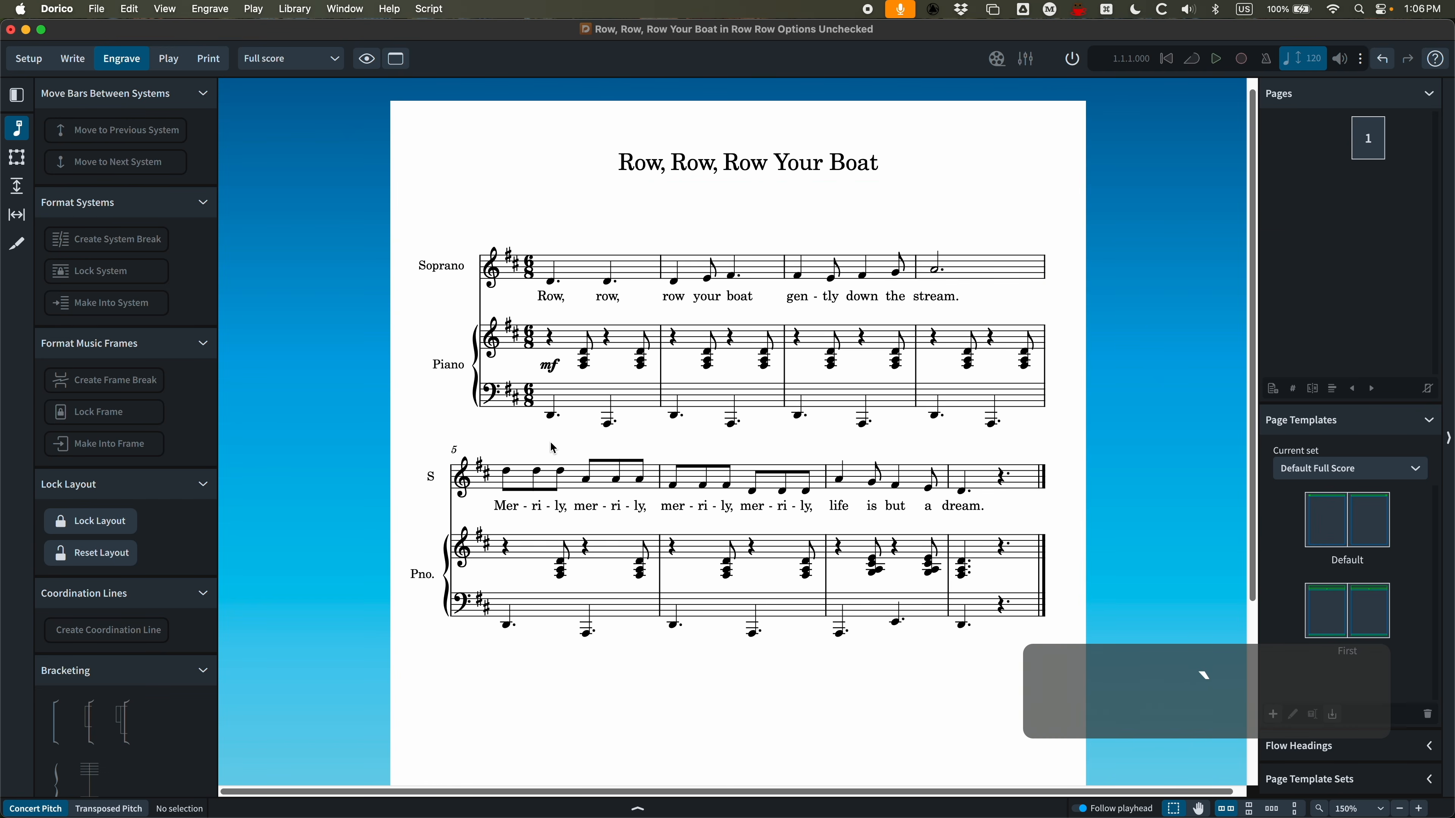
pyautogui.press('super+minus')
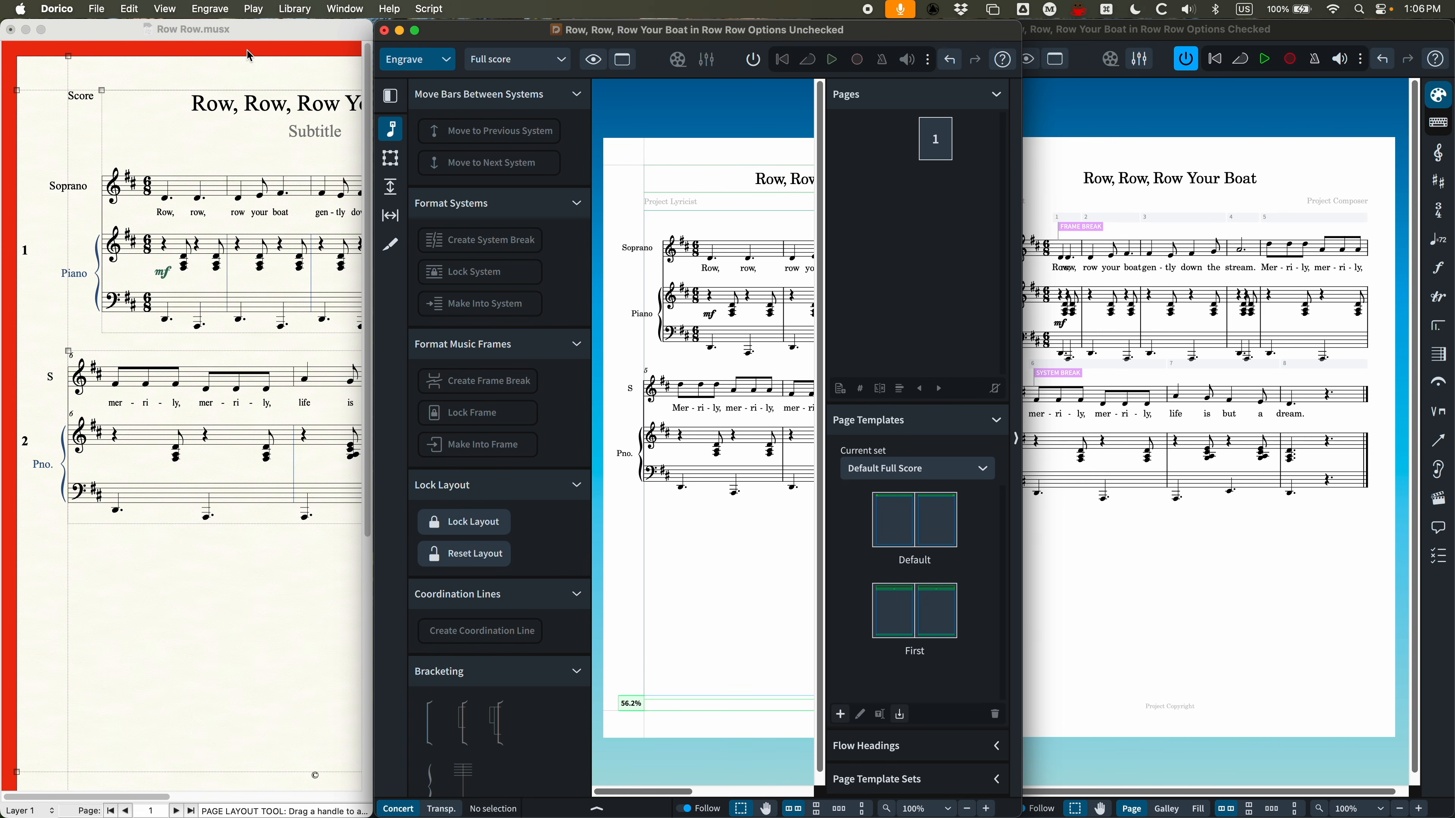
pyautogui.click(237, 35)
pyautogui.press('super+minus')
pyautogui.press('super+minus')
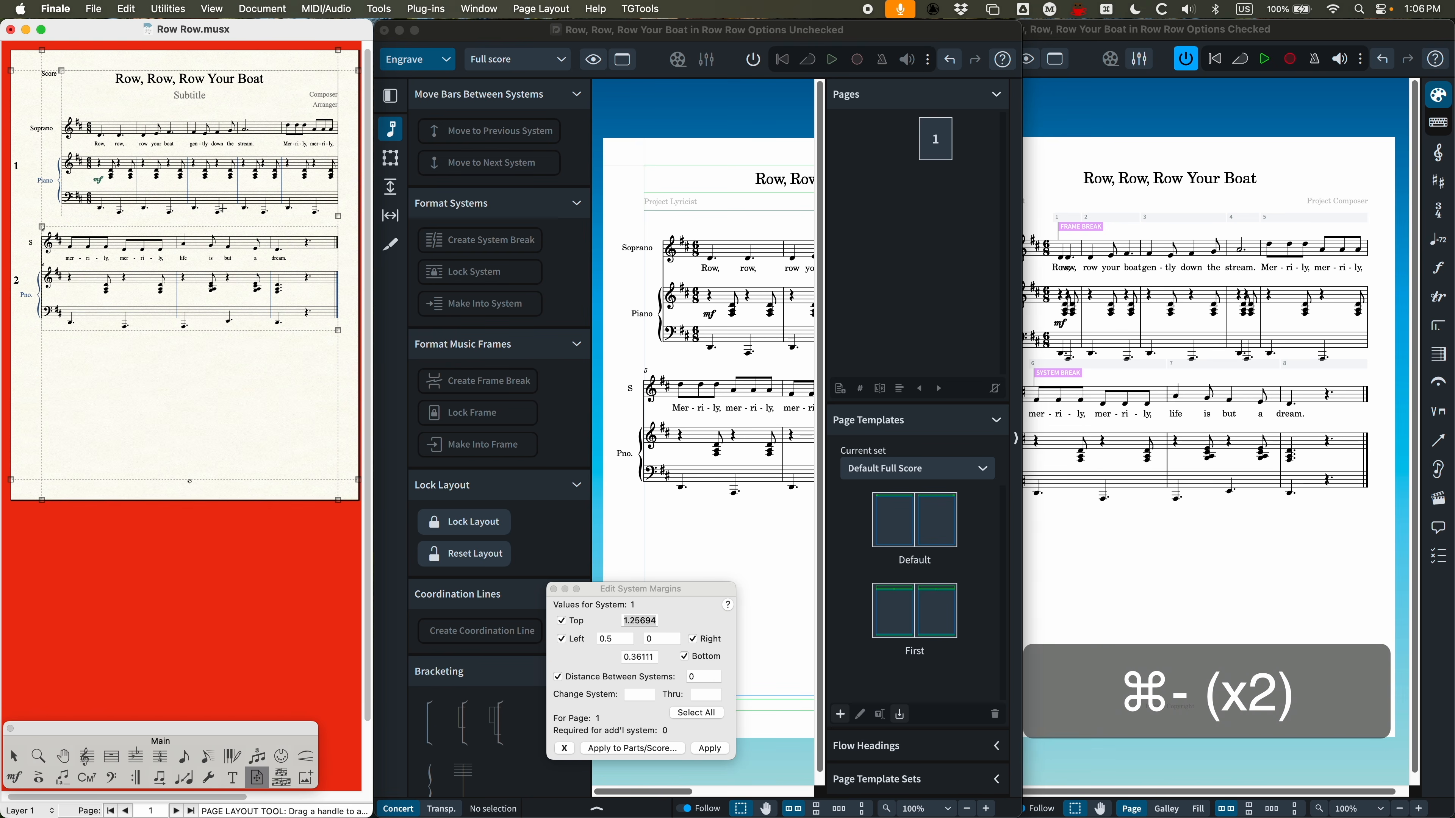
pyautogui.click(749, 200)
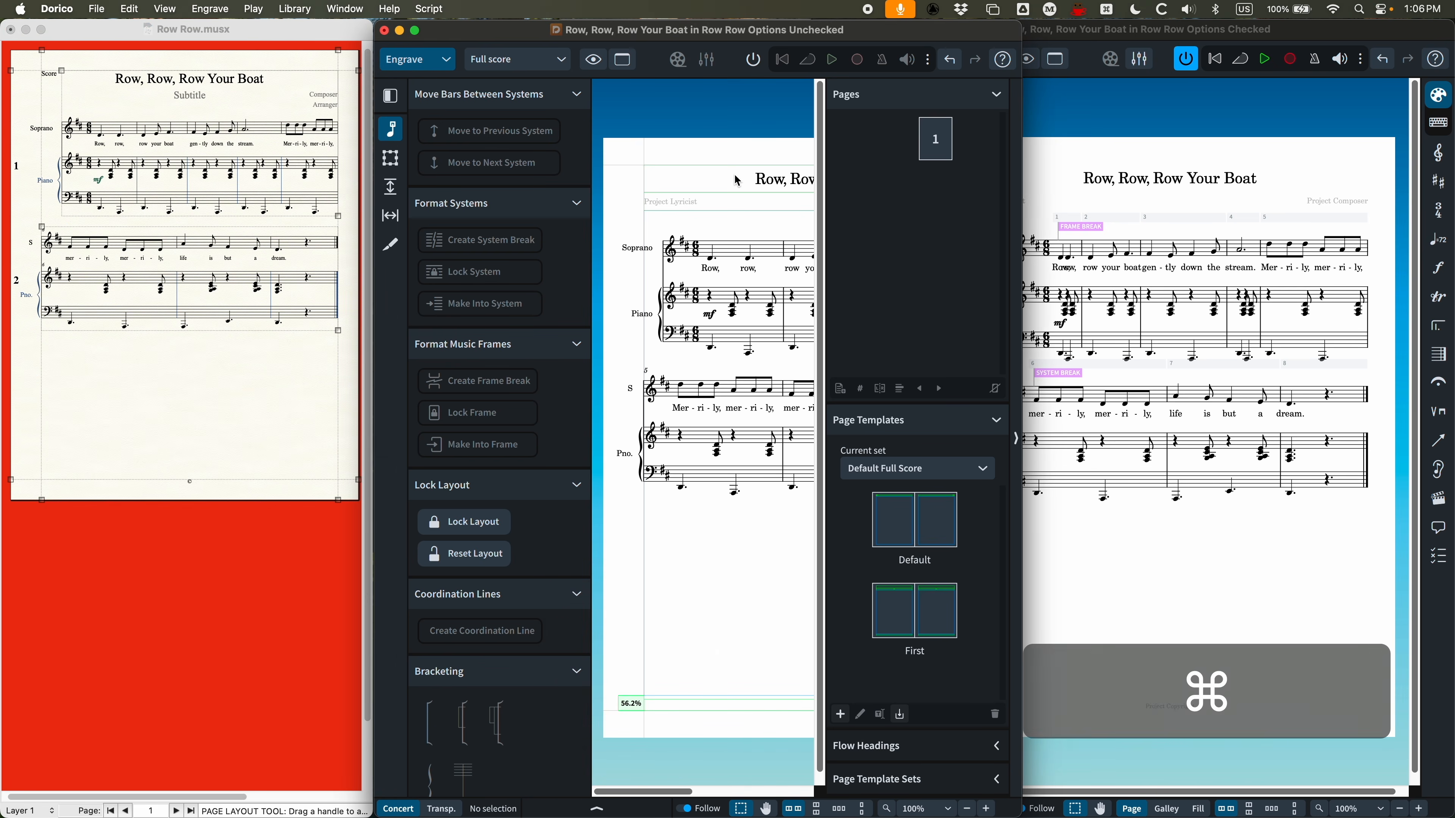
pyautogui.press('super+minus')
pyautogui.press('super+minus')
pyautogui.moveTo(1023, 174); pyautogui.dragTo(1292, 194)
pyautogui.press('super+equal')
pyautogui.press('super+equal')
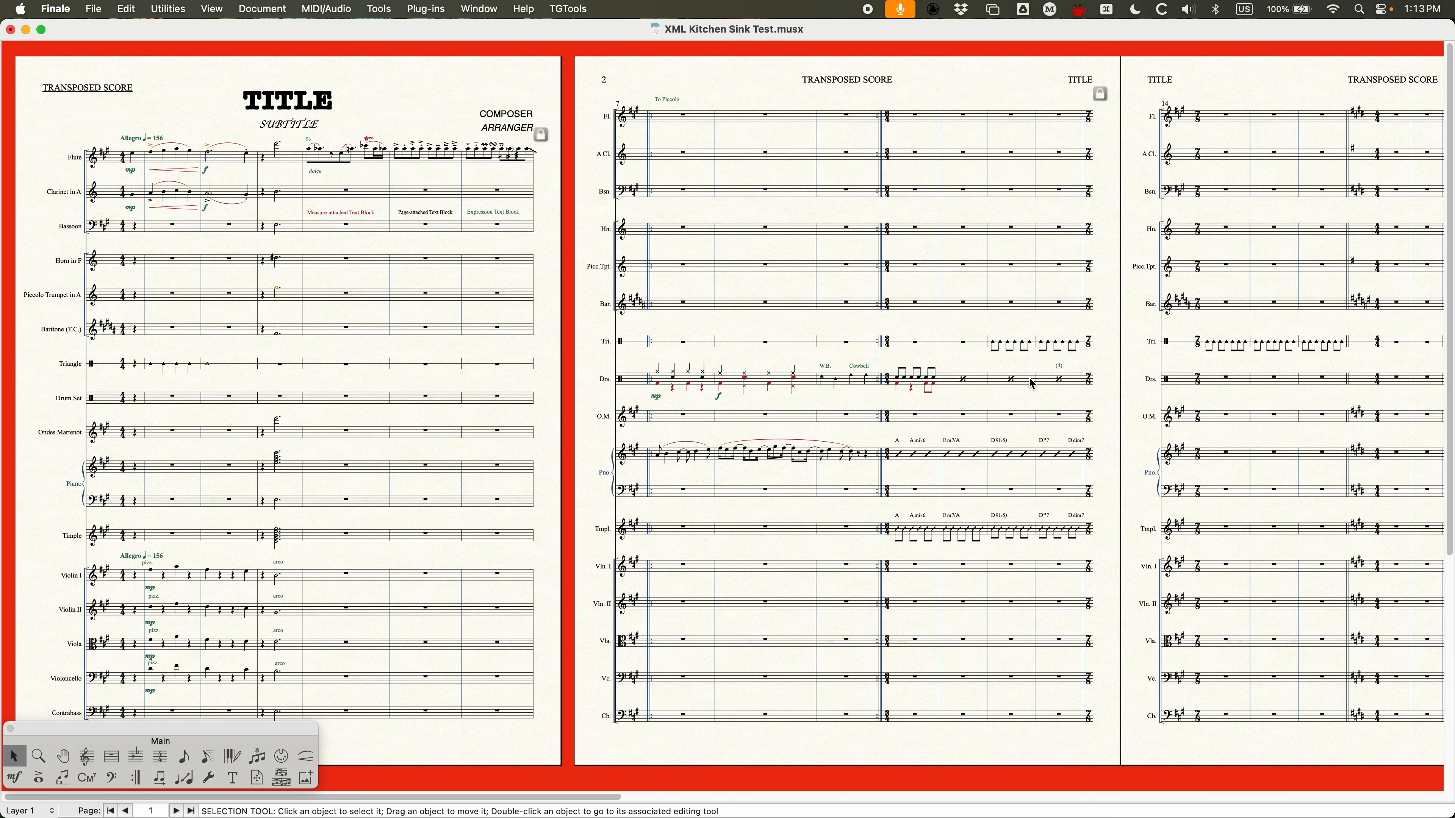
# Look over the XML Kitchen Sink Test score in Finale and compare it side by side with Dorico's Kitchen Sink Test Options Checked import
pyautogui.hscroll(4, 983, 407)
pyautogui.hscroll(-4, 983, 406)
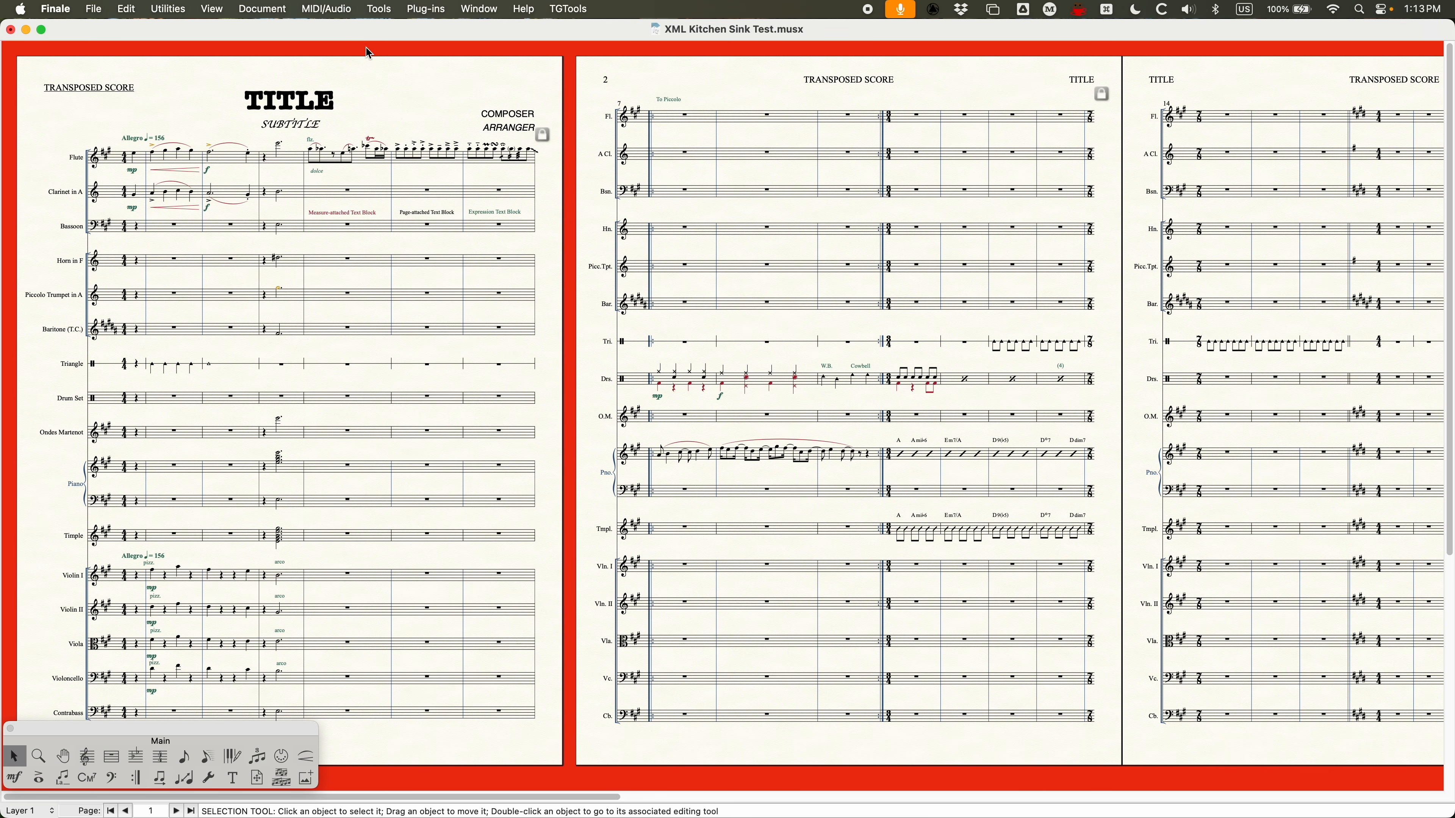
pyautogui.doubleClick(361, 28)
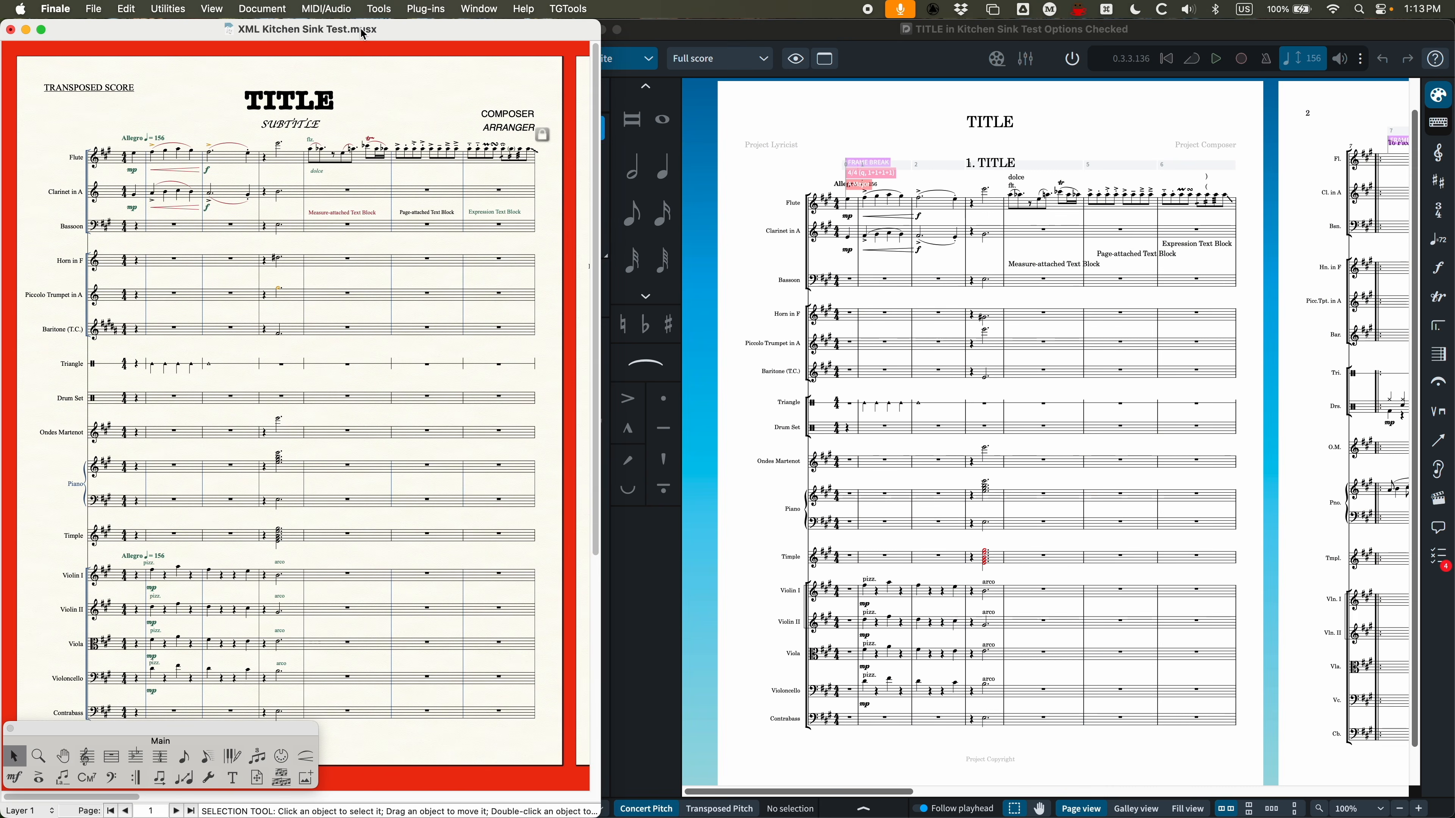
pyautogui.click(818, 28)
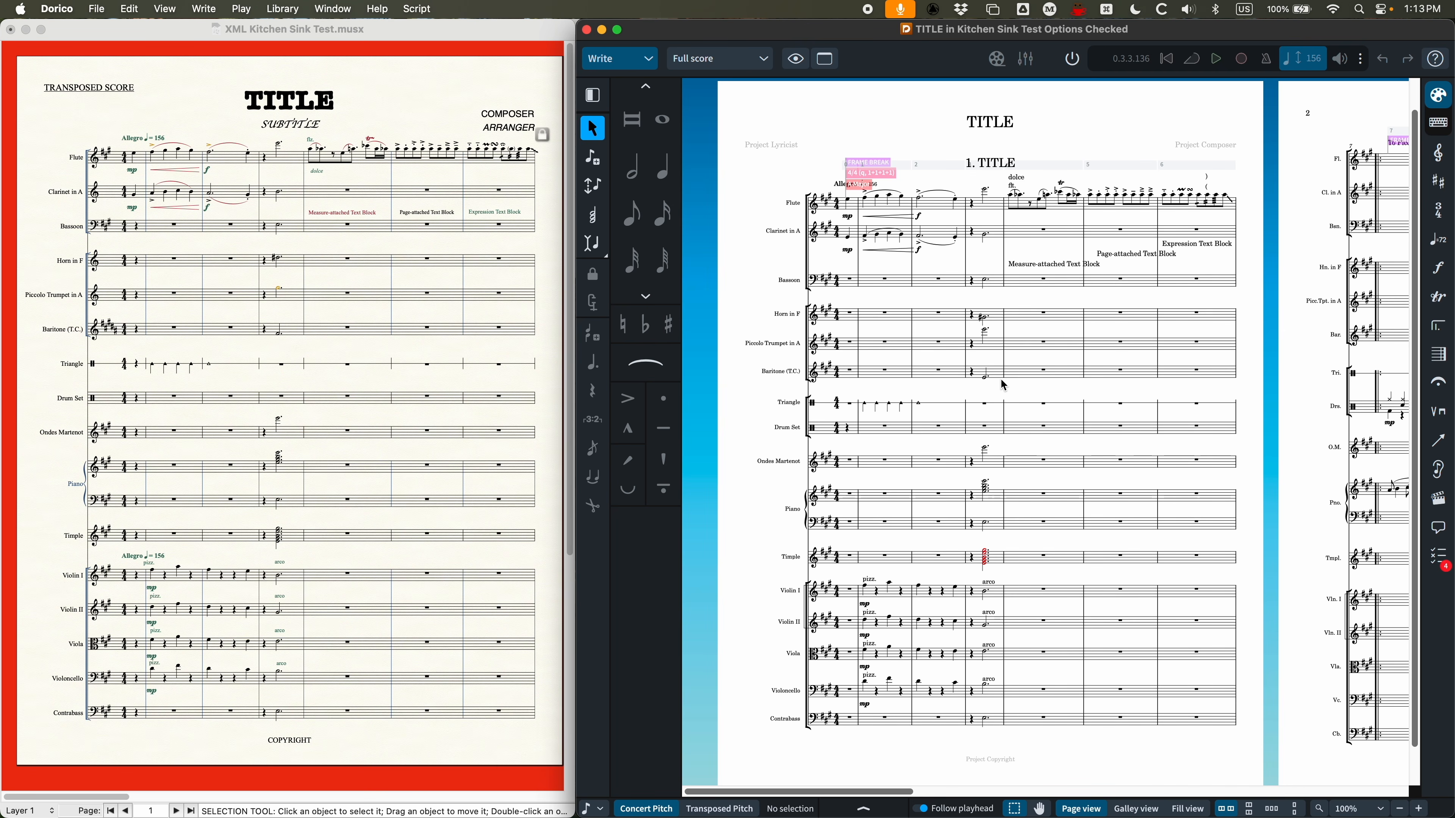
pyautogui.scroll(1, 813, 323)
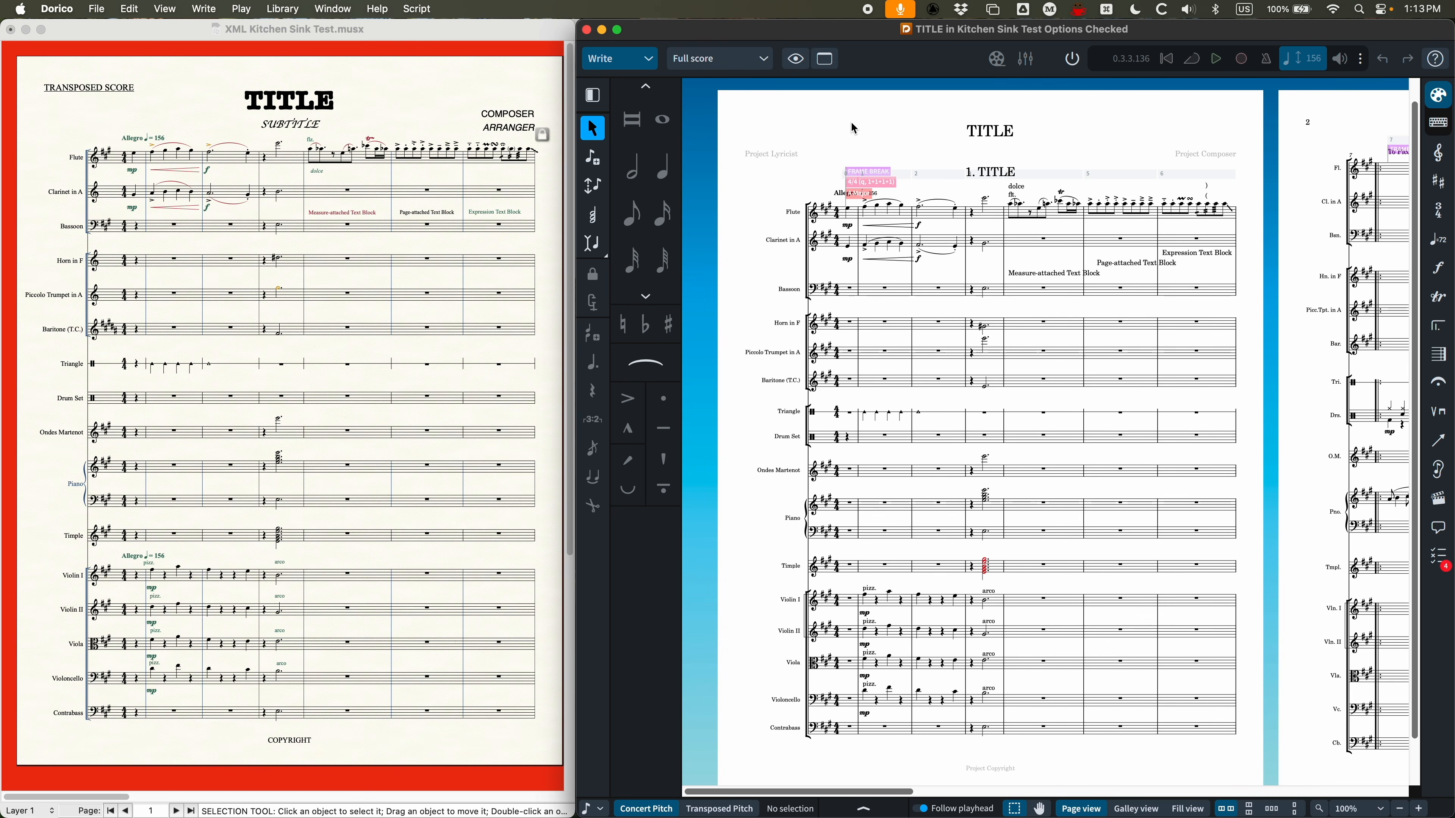
# Maximize the Kitchen Sink import in Engrave mode, inspect its First page template's text tokens and frames, and close the template editor
pyautogui.doubleClick(811, 34)
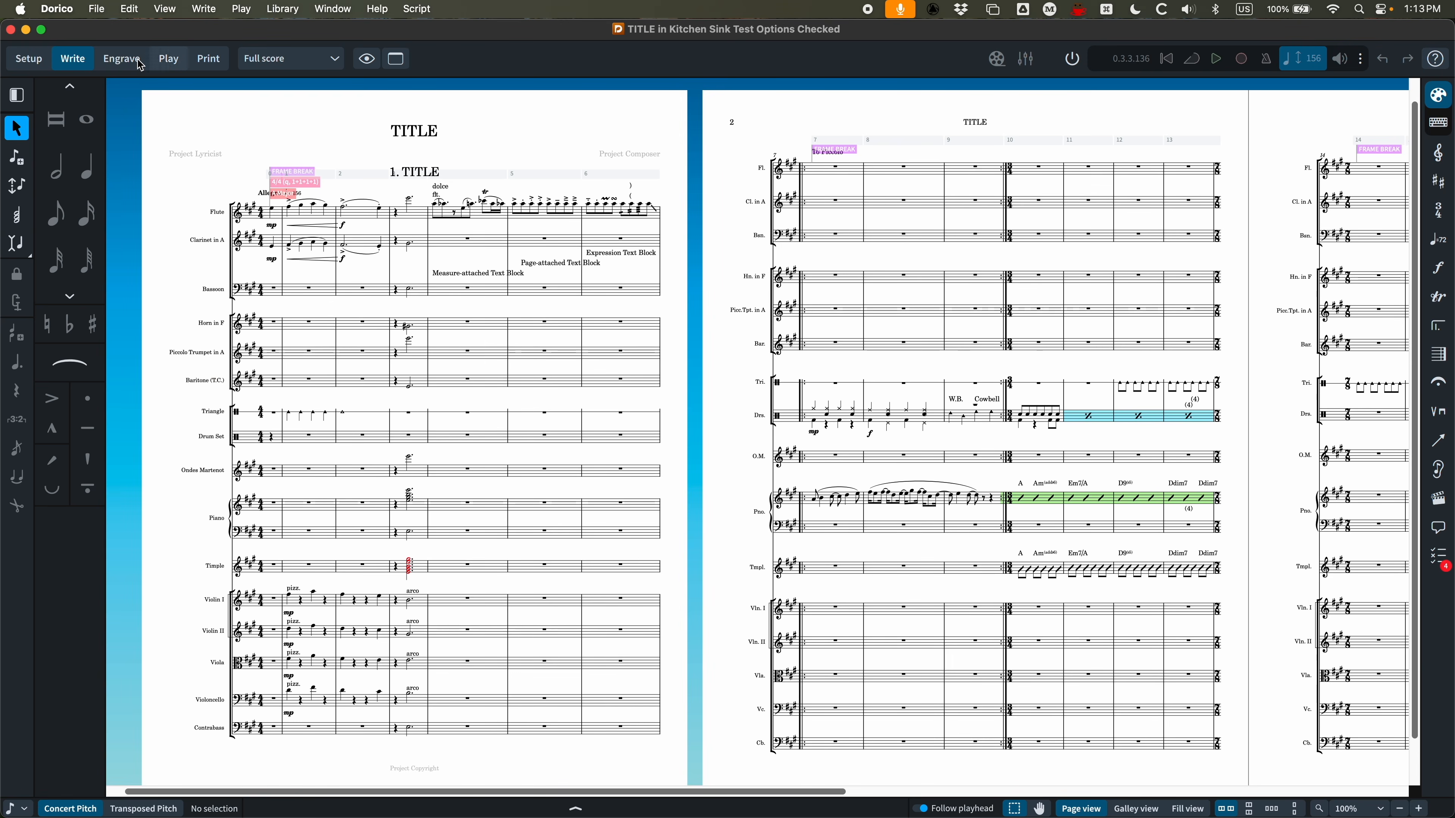
pyautogui.press('super+3')
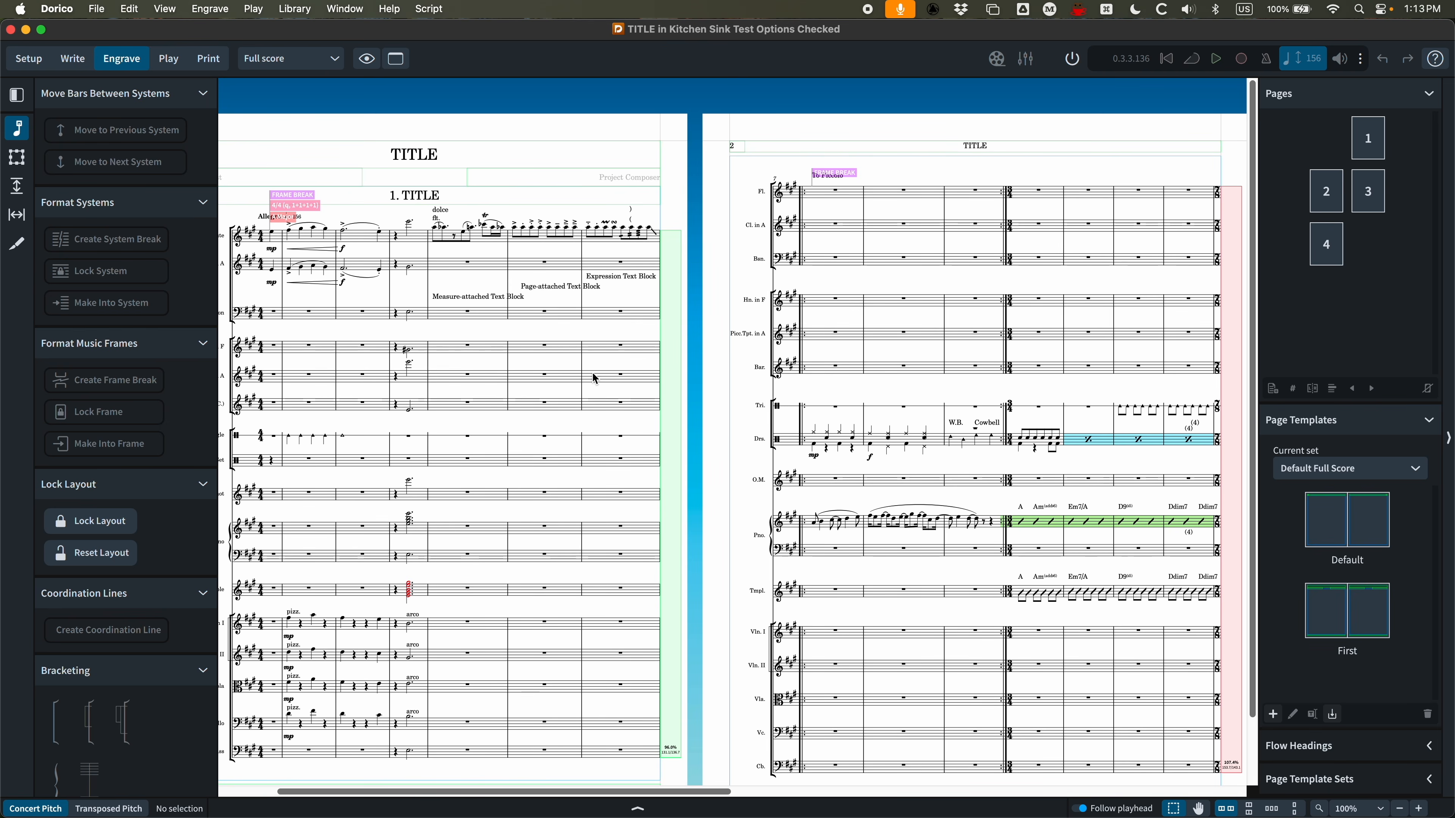
pyautogui.doubleClick(1347, 611)
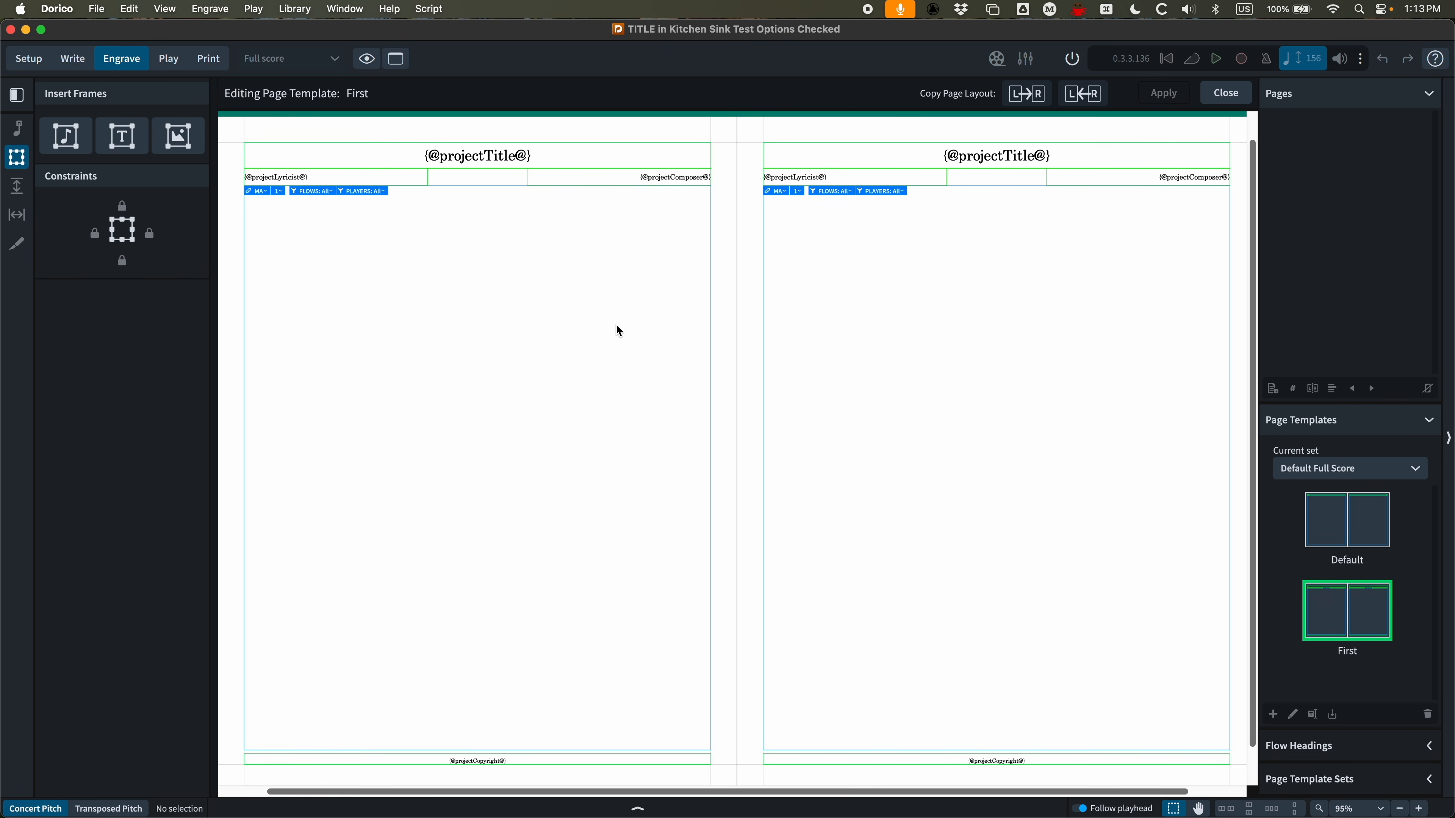
pyautogui.hscroll(-2, 618, 236)
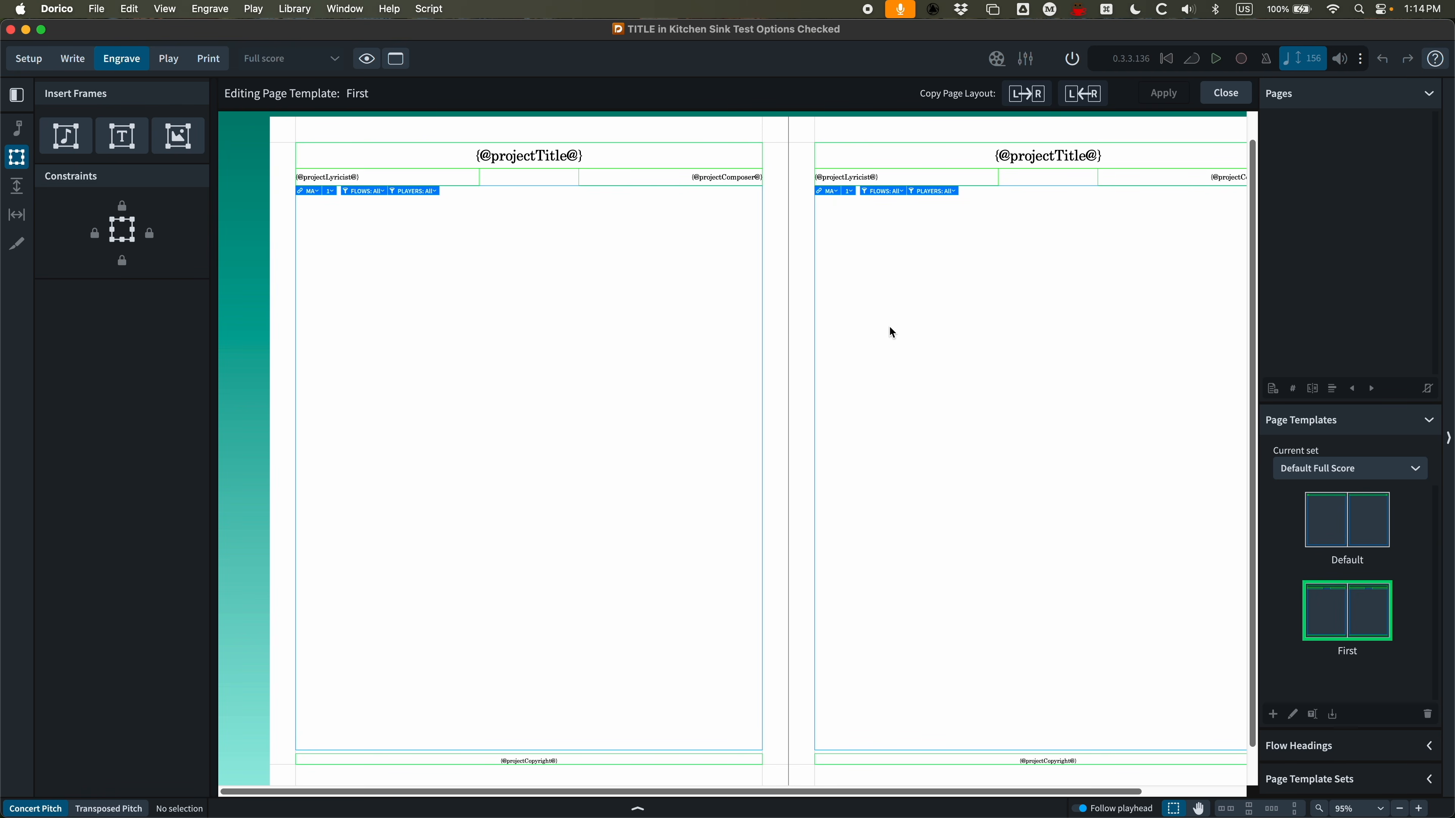
pyautogui.click(1223, 97)
pyautogui.hscroll(-3, 666, 454)
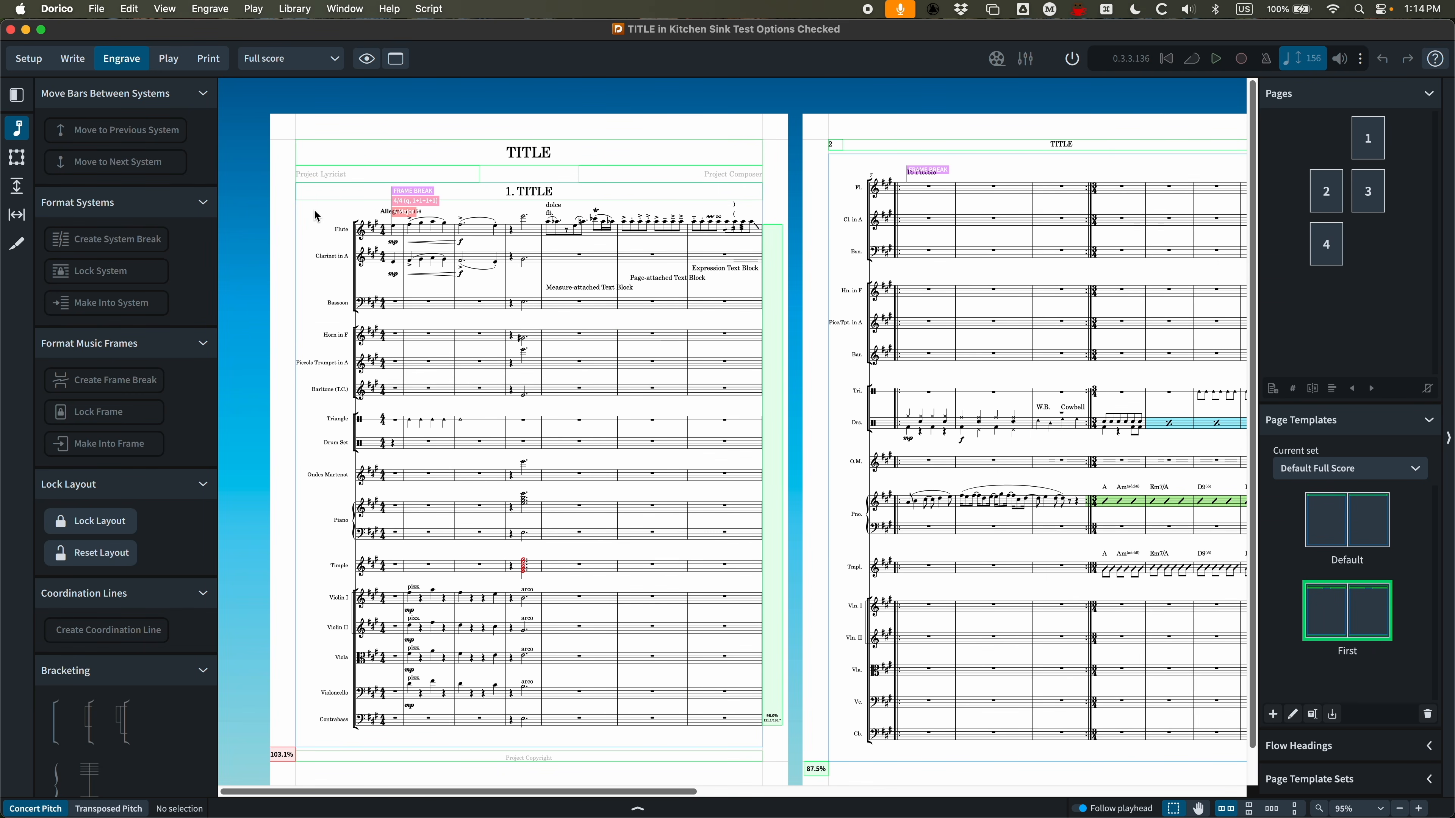
# Place the Dorico import beside the Finale score again and return it to Write mode
pyautogui.doubleClick(285, 38)
pyautogui.click(184, 33)
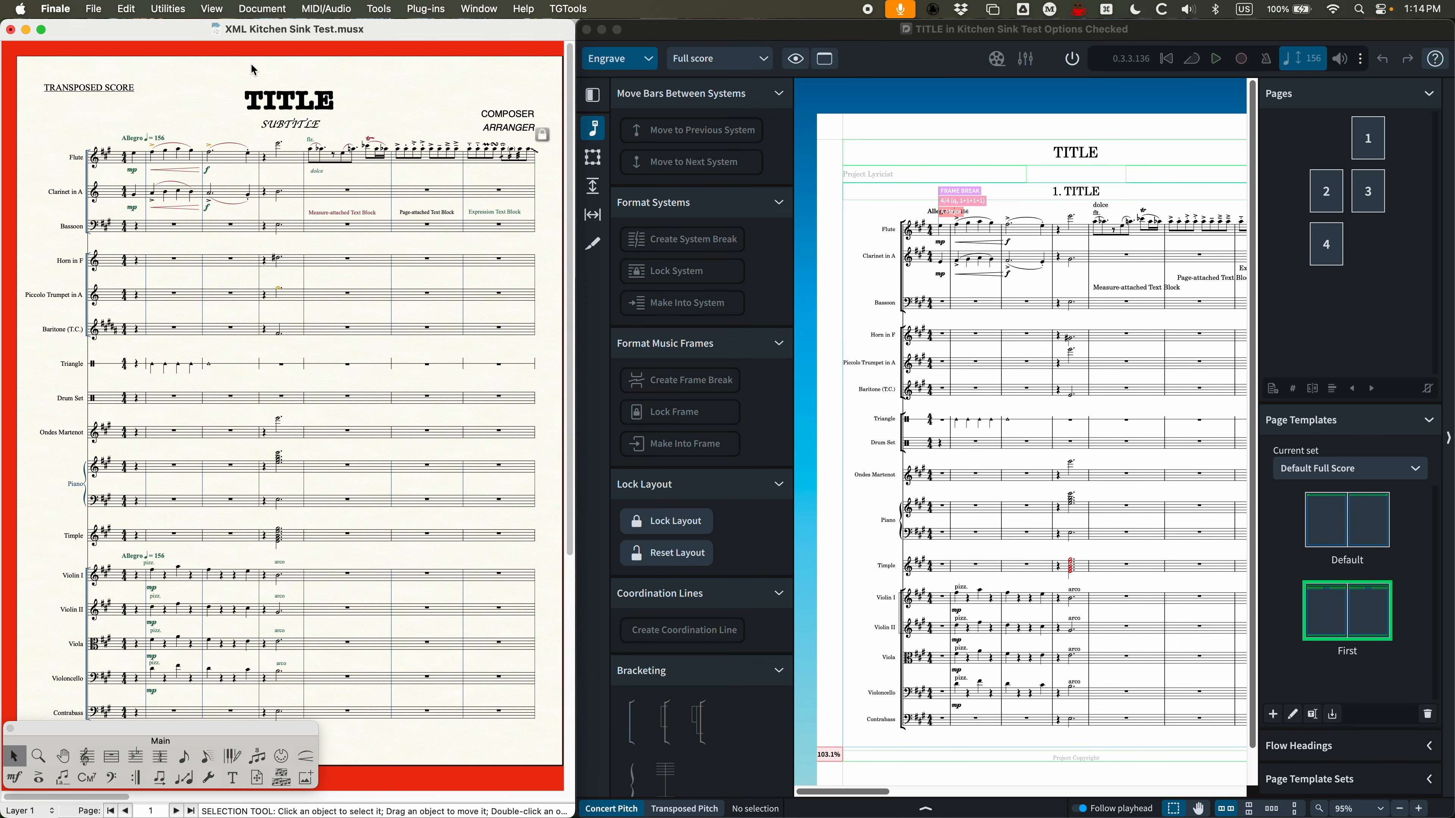
pyautogui.click(647, 67)
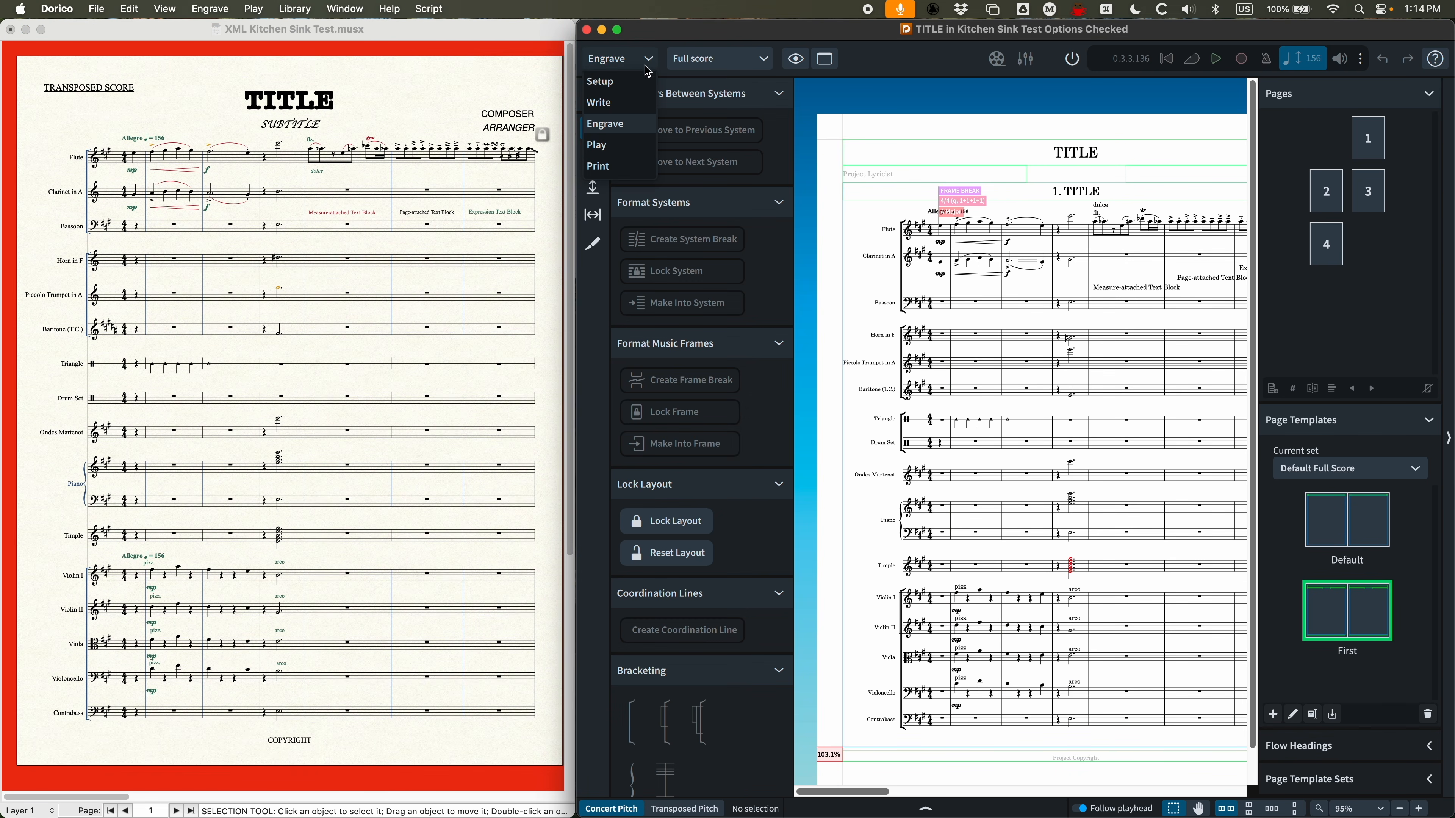
pyautogui.click(599, 103)
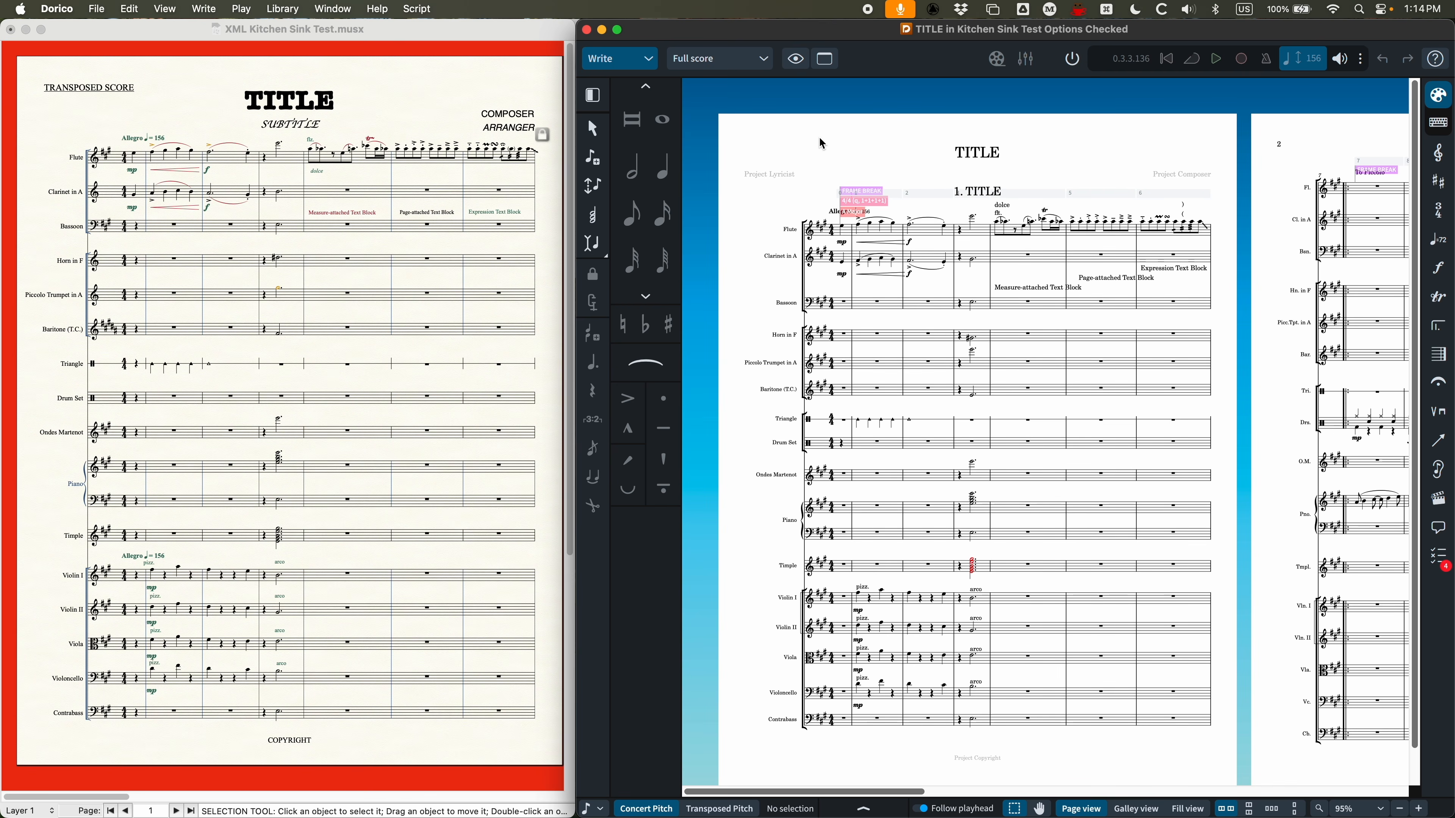
# Switch to Finale, review the title, subtitle and other File Info fields in the ScoreManager, and close it
pyautogui.click(420, 28)
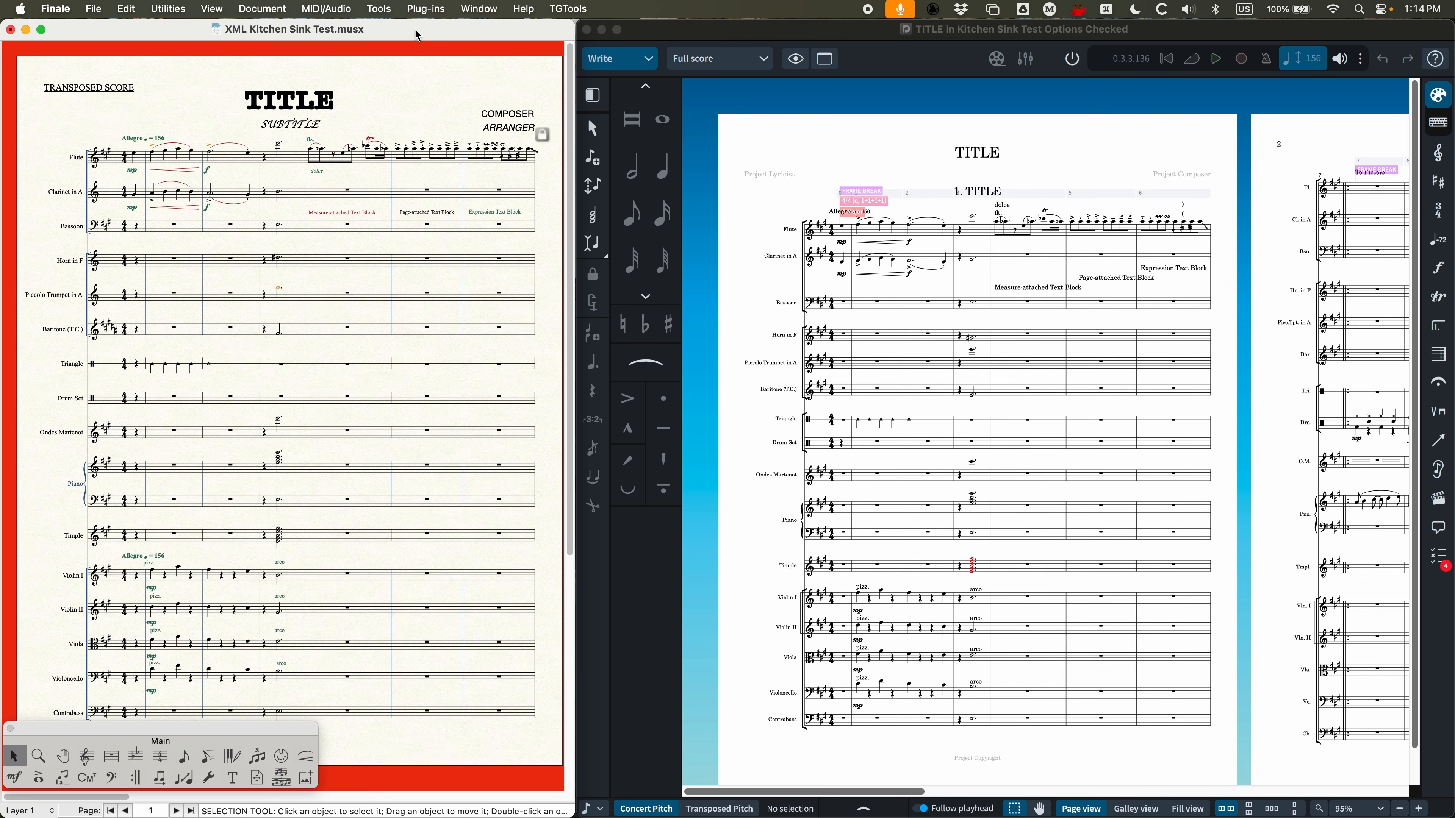
pyautogui.press('super+k')
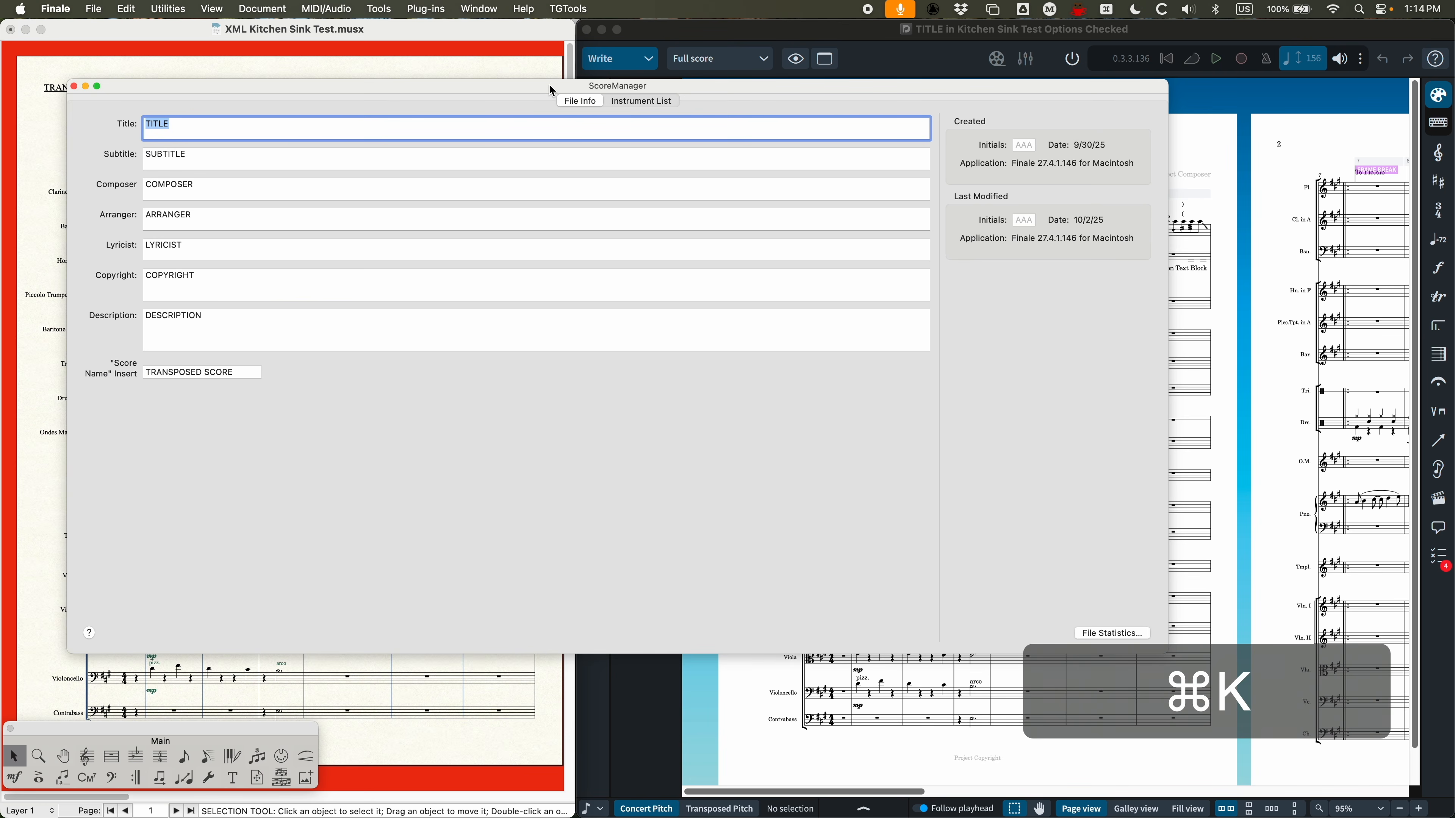
pyautogui.moveTo(552, 91); pyautogui.dragTo(632, 96)
pyautogui.click(673, 108)
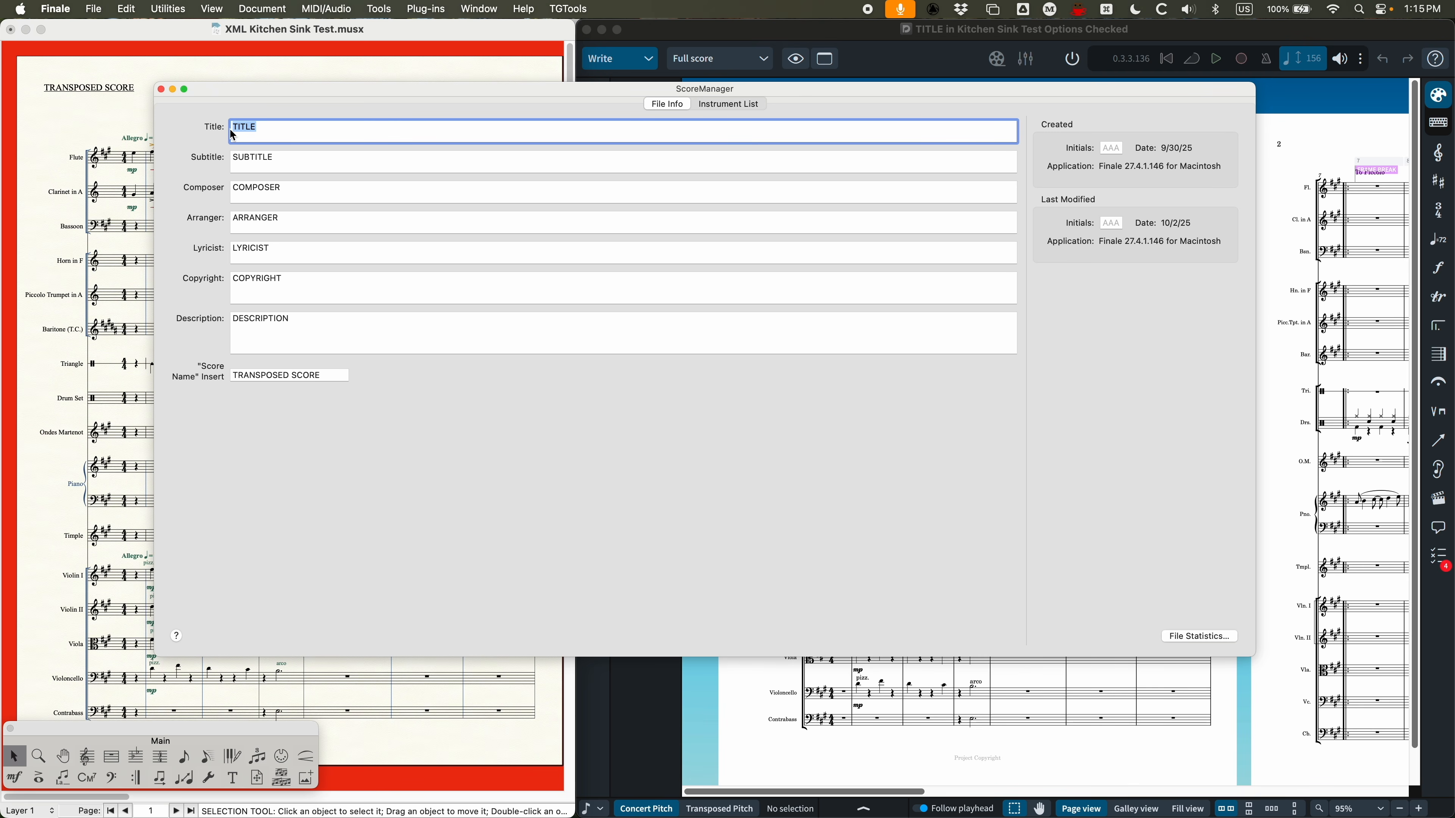
pyautogui.press('Tab')
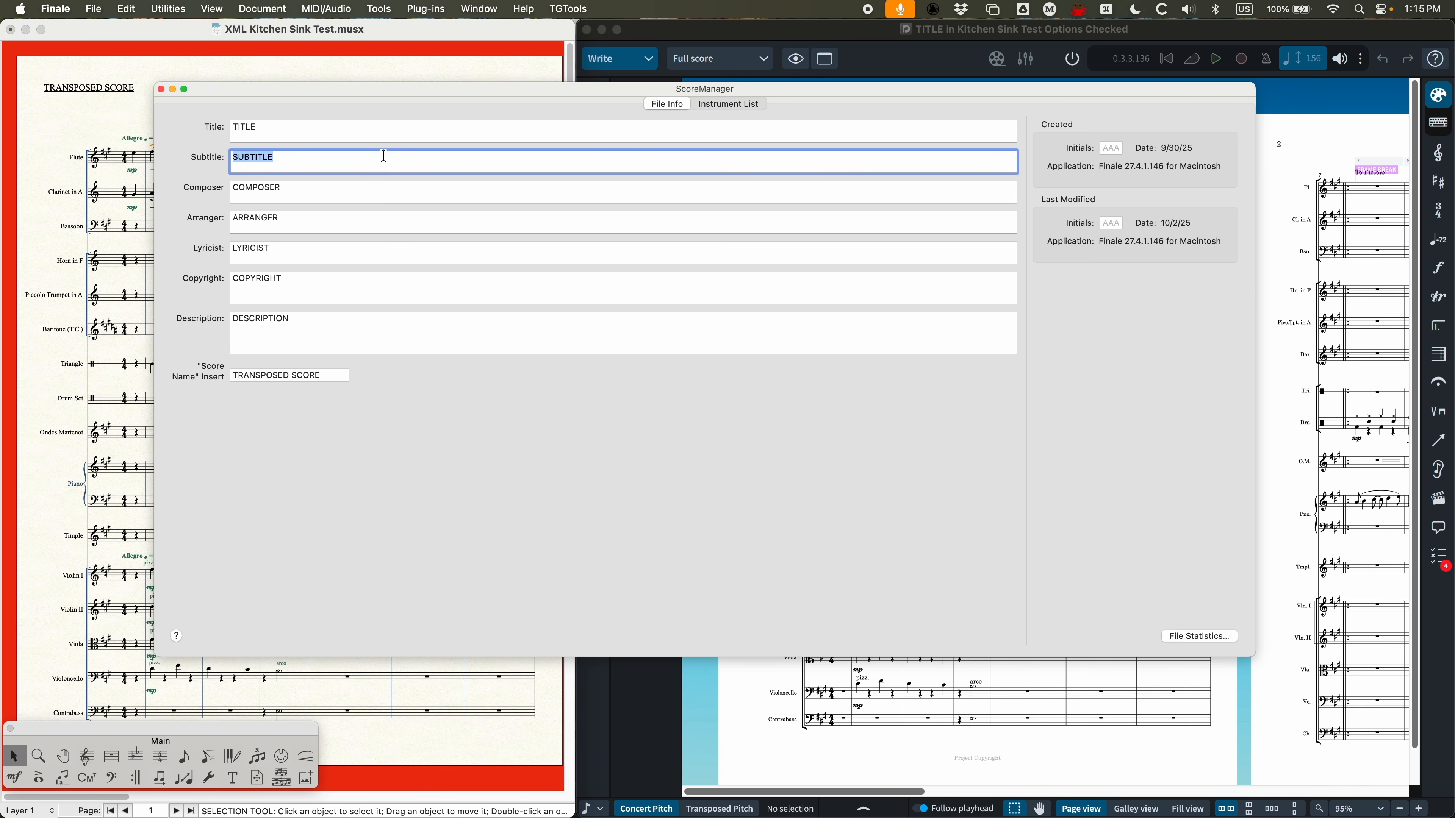
pyautogui.click(163, 89)
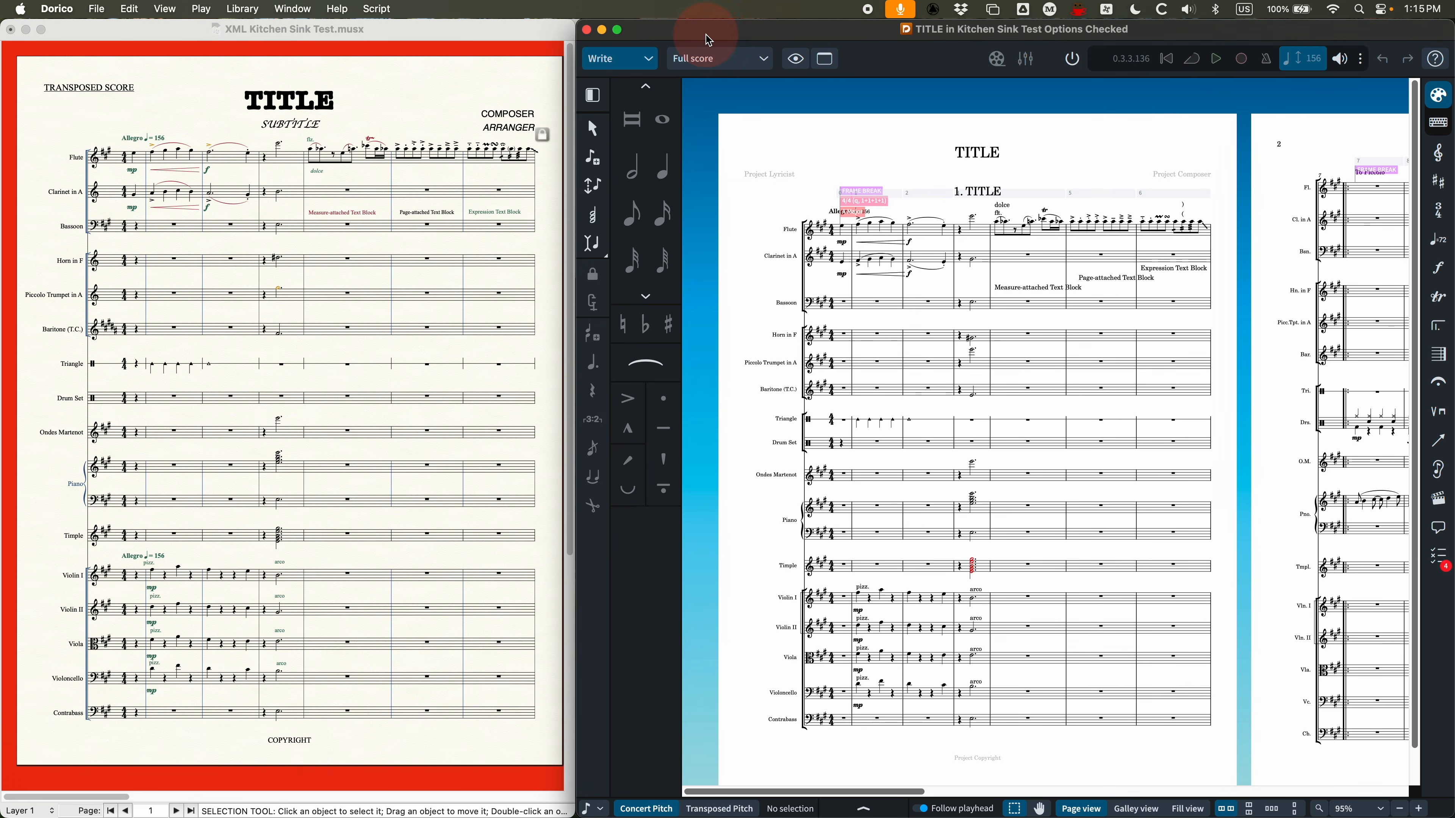
# Switch to Dorico and examine the imported text fields in Project Info for both the project and the TITLE flow
pyautogui.click(710, 31)
pyautogui.press('super+i')
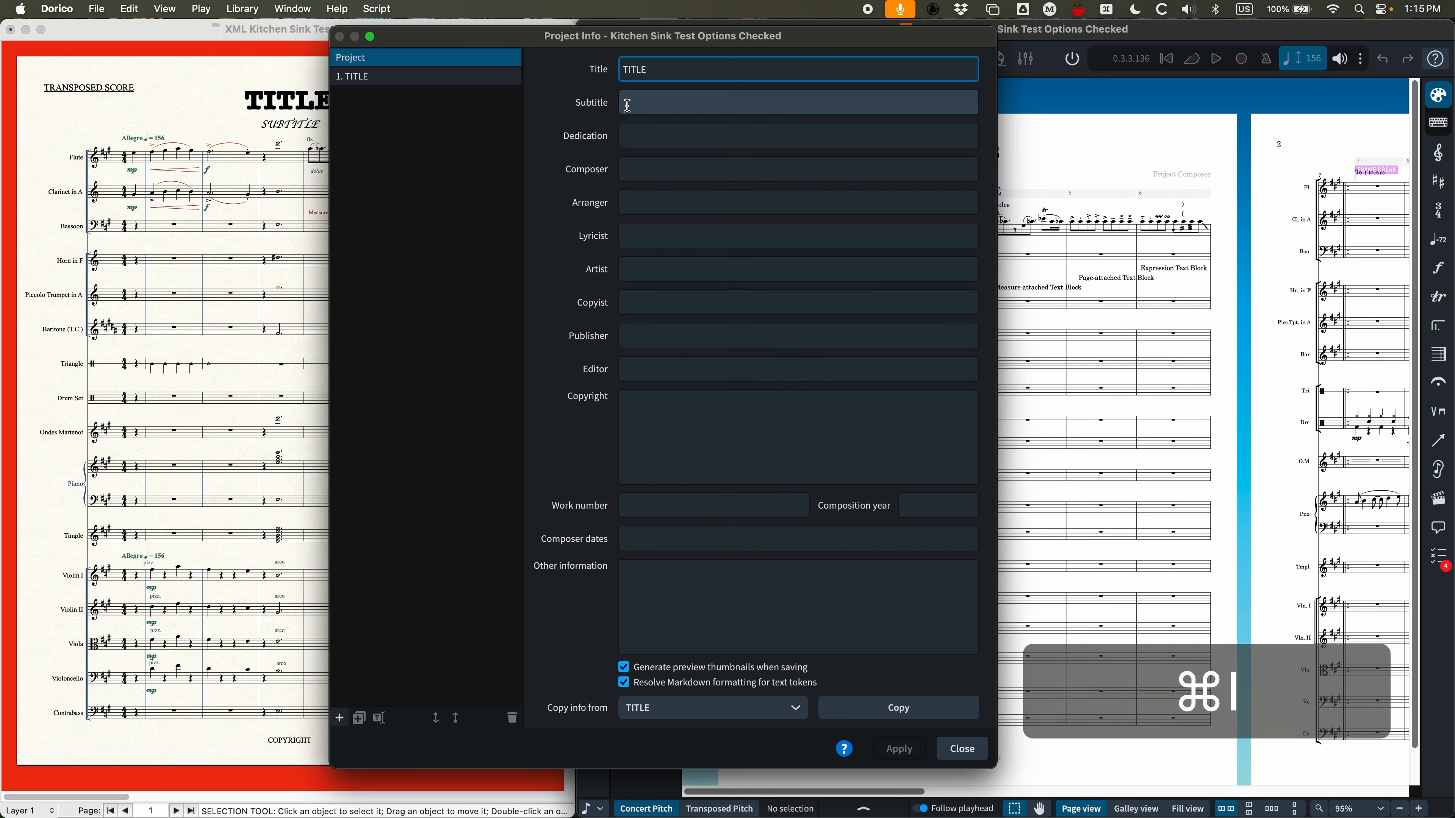
pyautogui.click(362, 61)
pyautogui.click(575, 66)
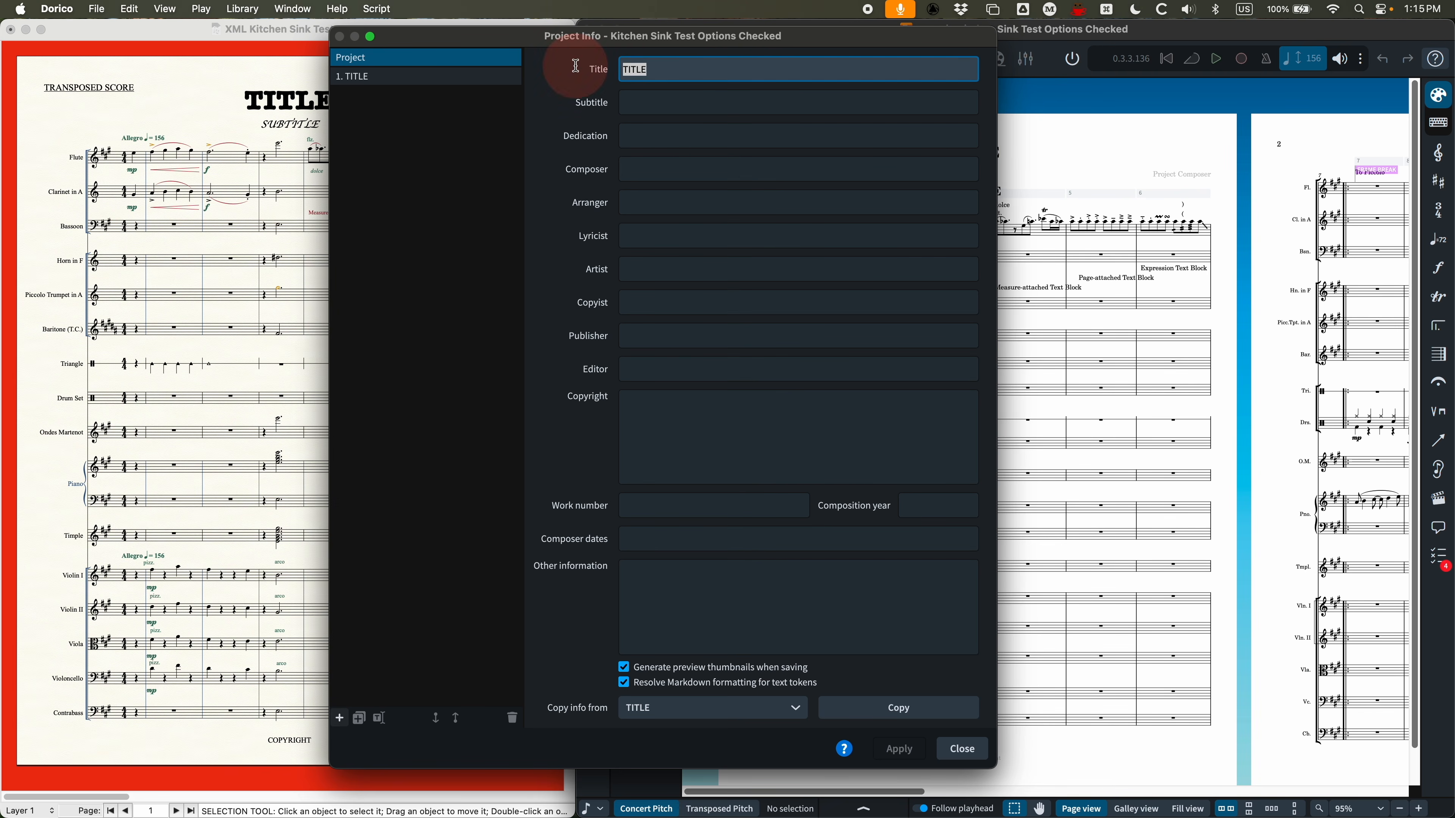
pyautogui.click(369, 77)
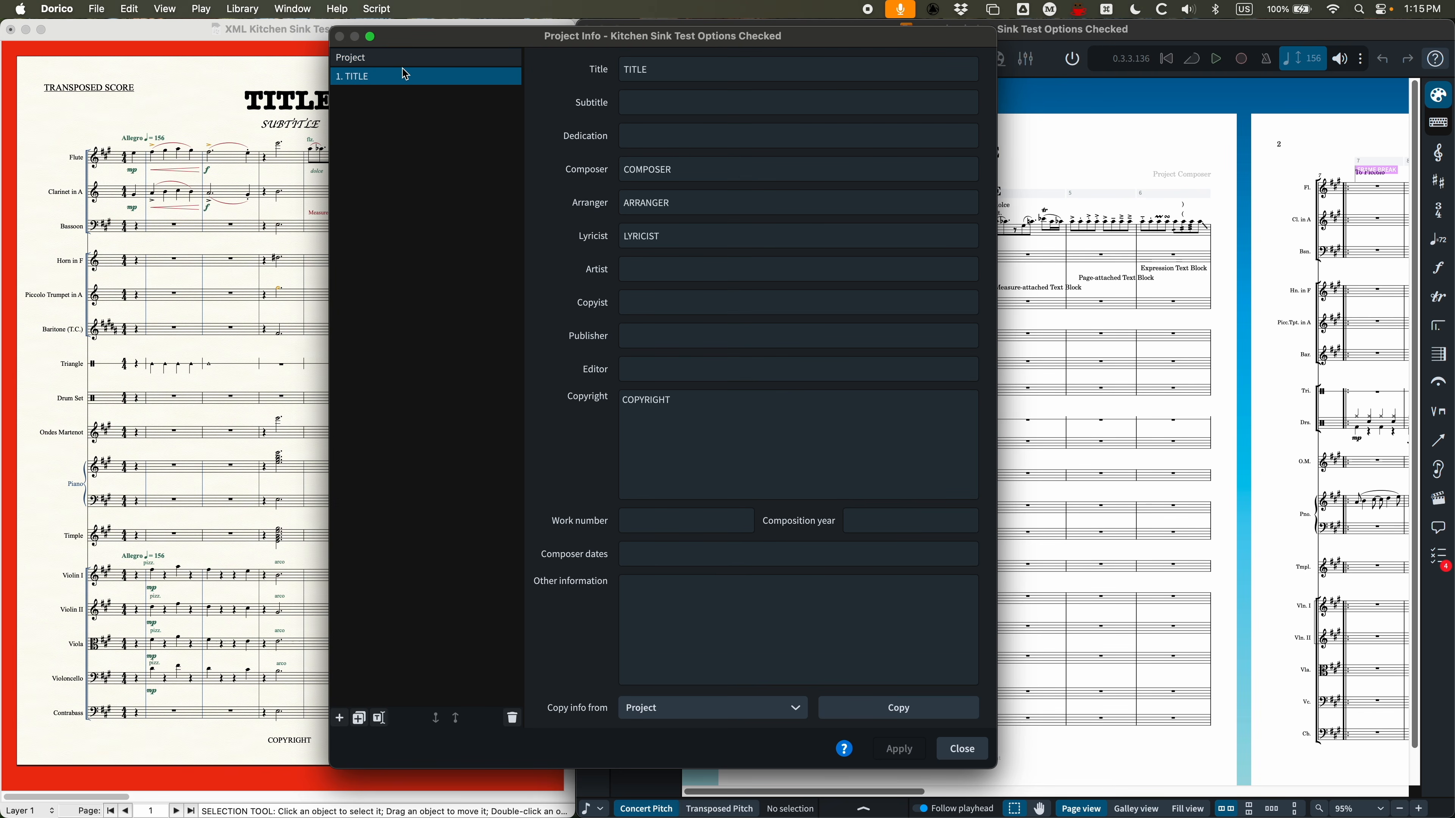
pyautogui.click(697, 165)
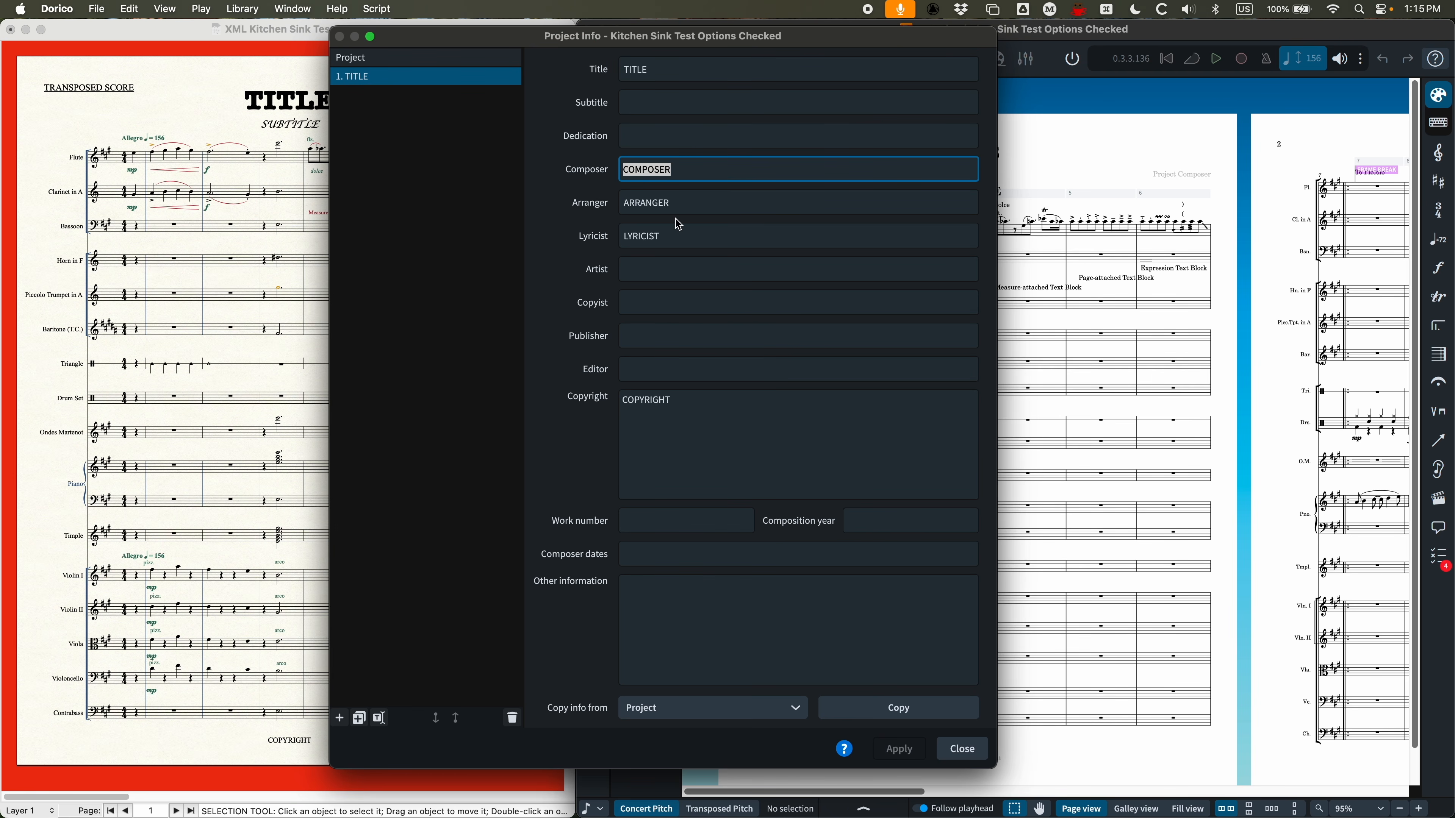
pyautogui.click(680, 412)
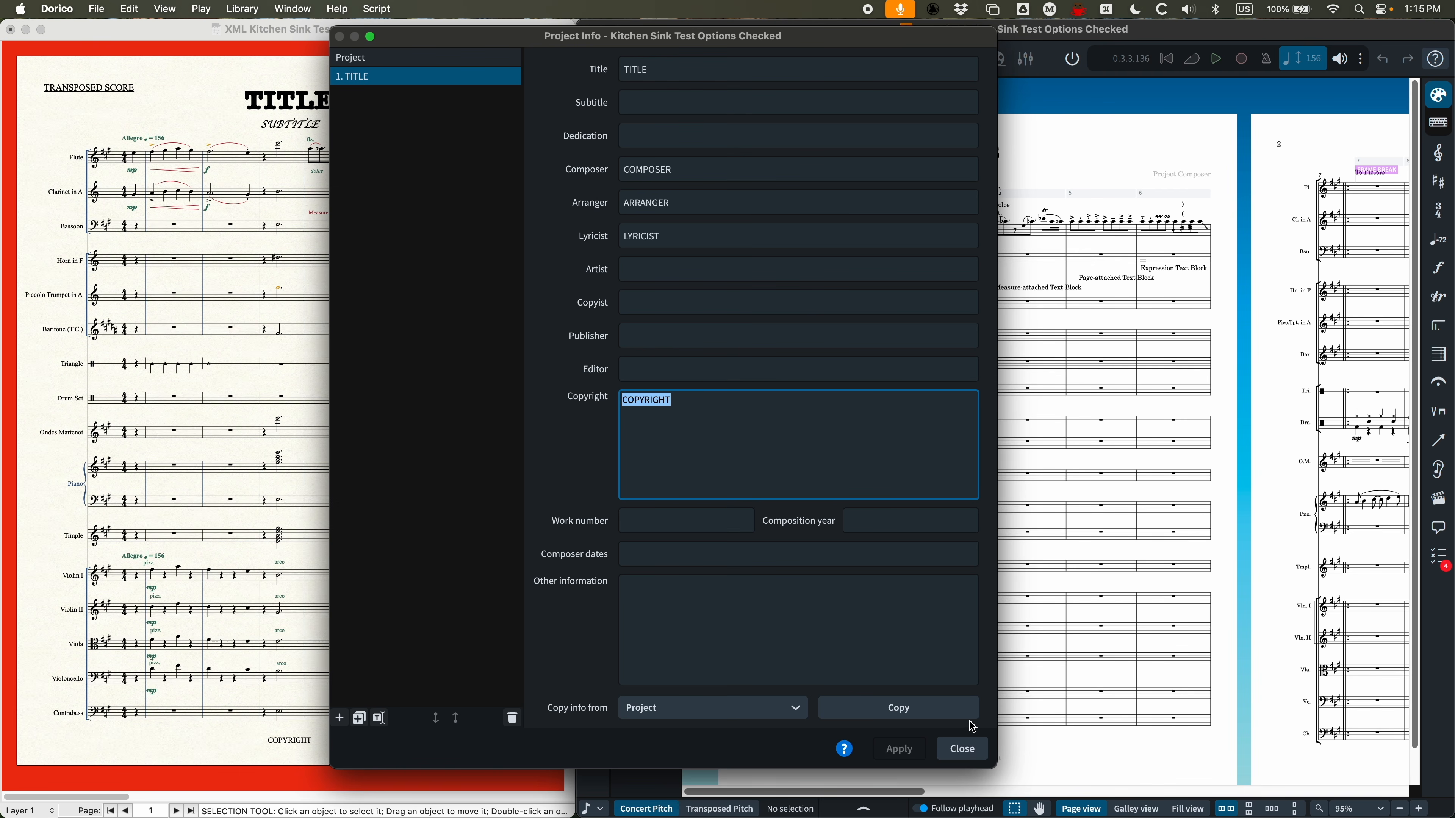
# Close Project Info and return to the first page of the imported full score
pyautogui.click(962, 748)
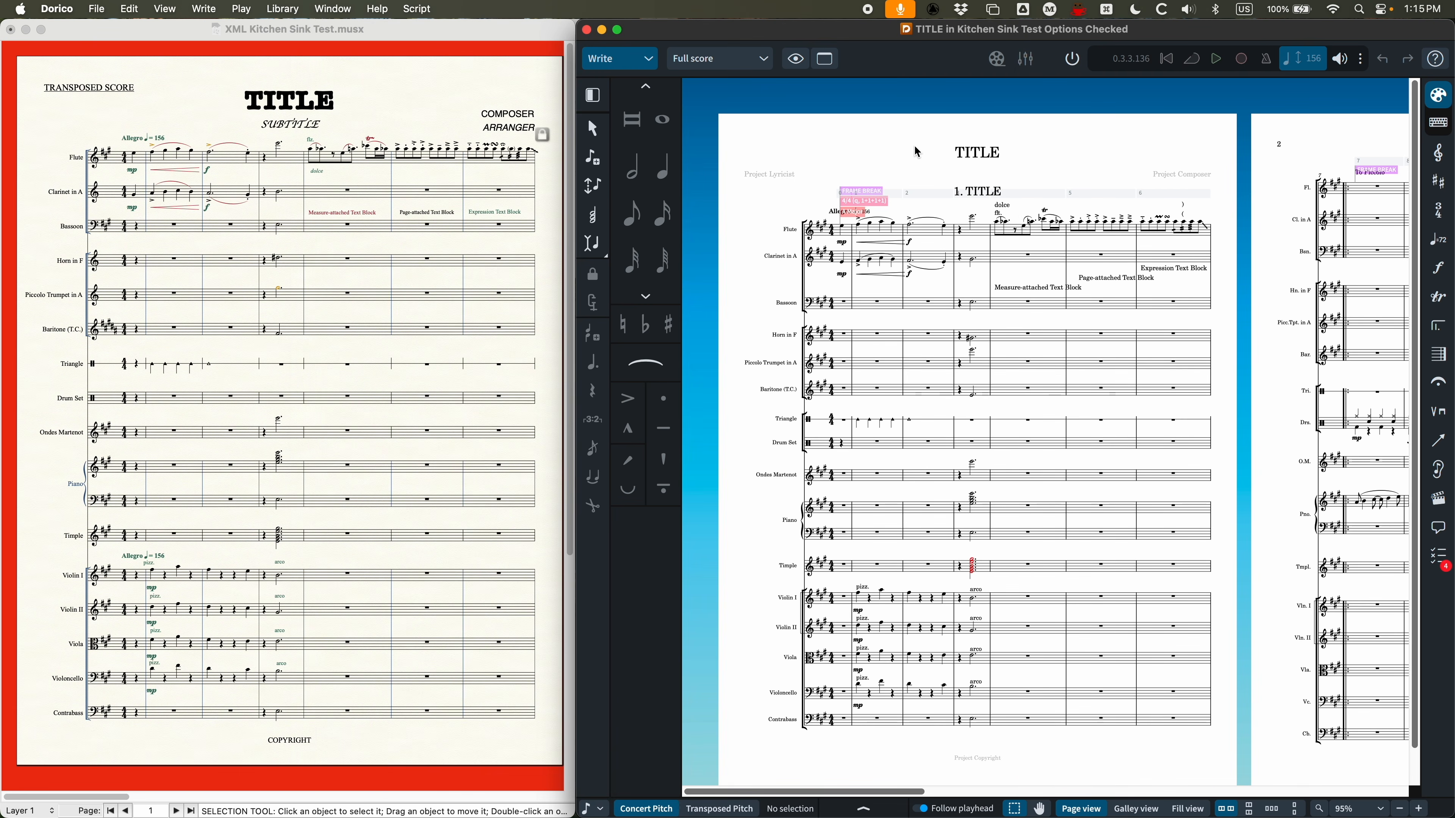
pyautogui.scroll(-1, 859, 156)
pyautogui.scroll(-1, 860, 146)
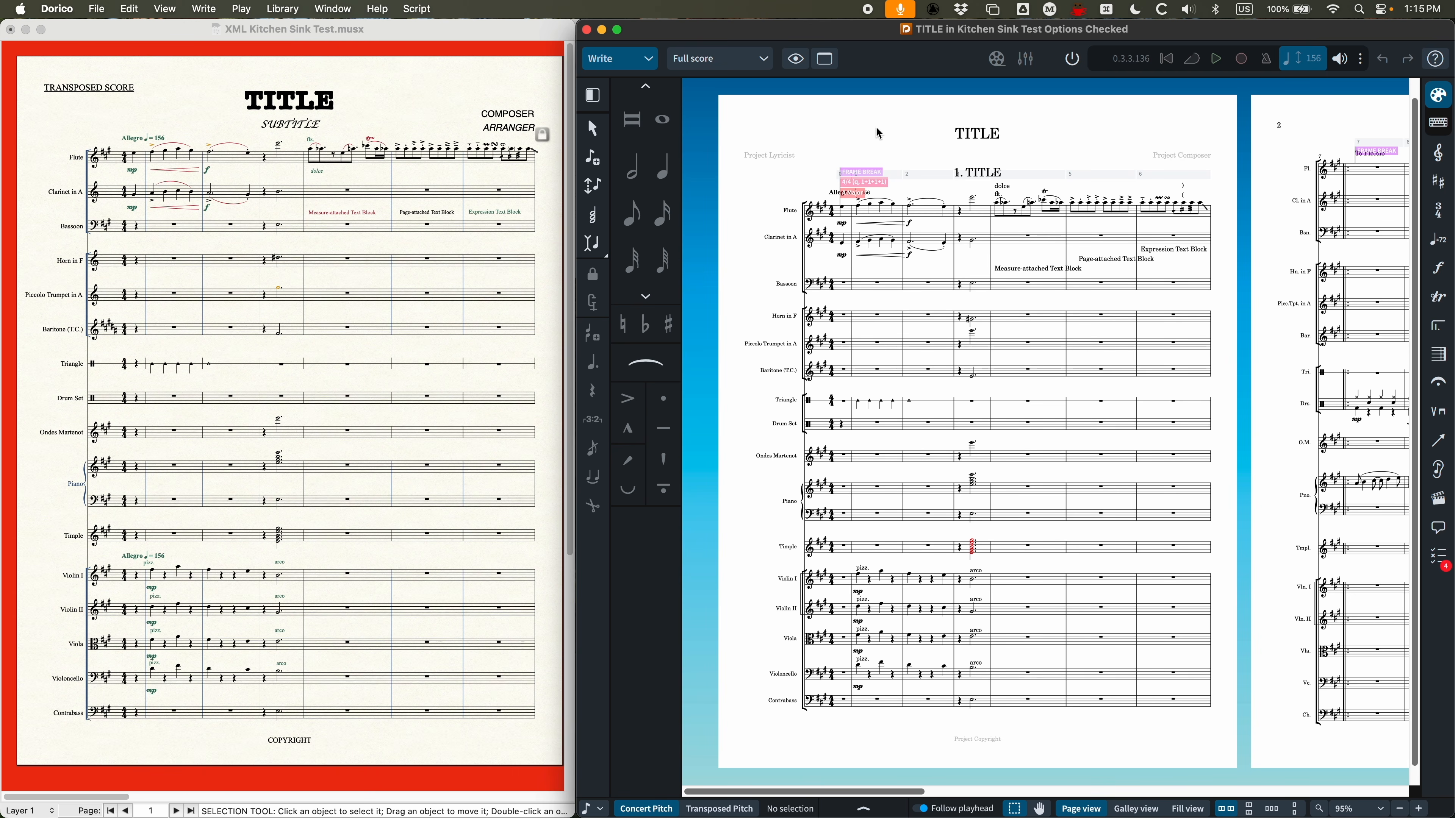
# Switch to Finale, examine the score's Page Format in centimeters, especially page size and staff height, and cancel the dialog
pyautogui.click(408, 37)
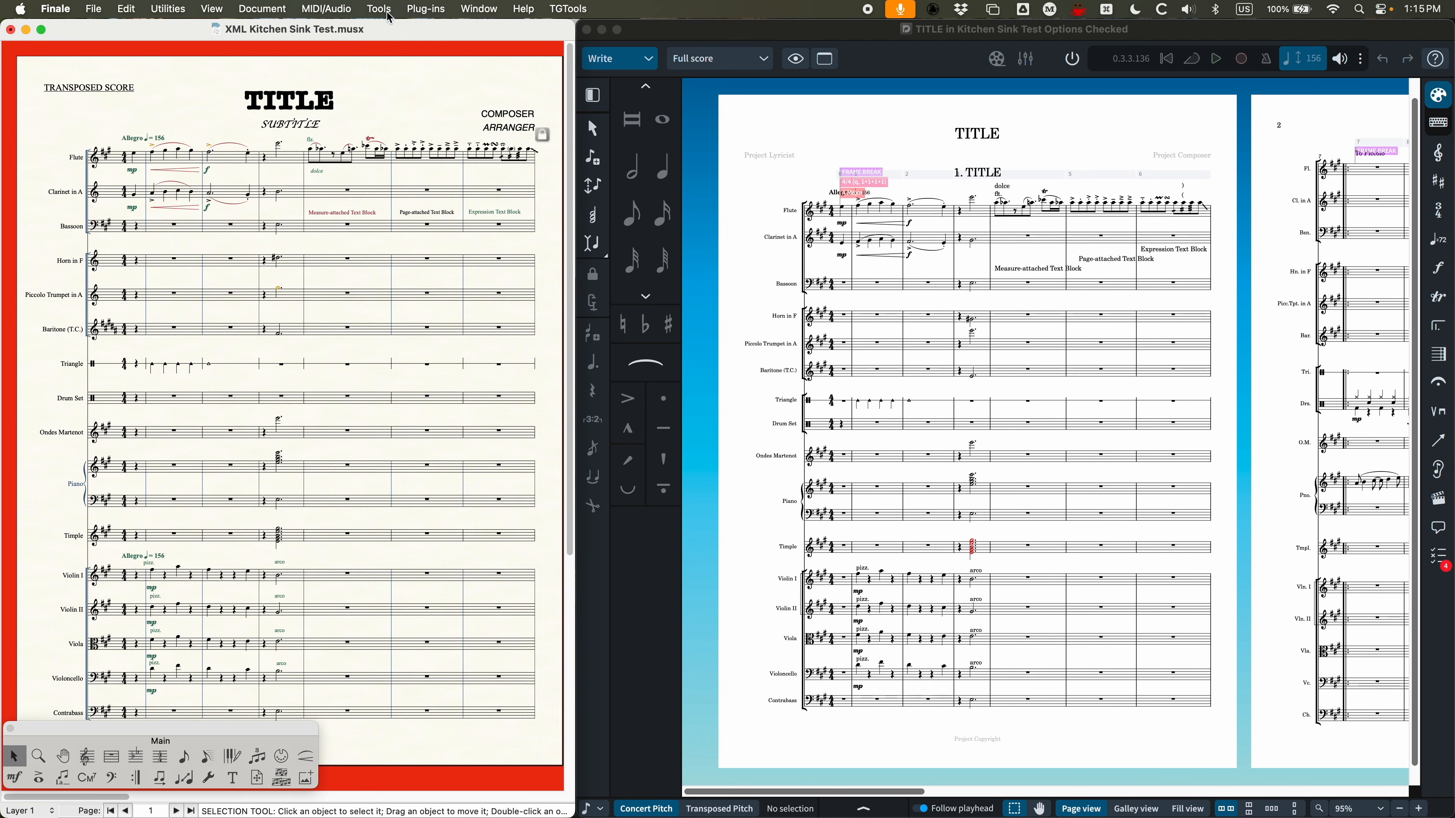
pyautogui.click(263, 9)
pyautogui.moveTo(446, 89)
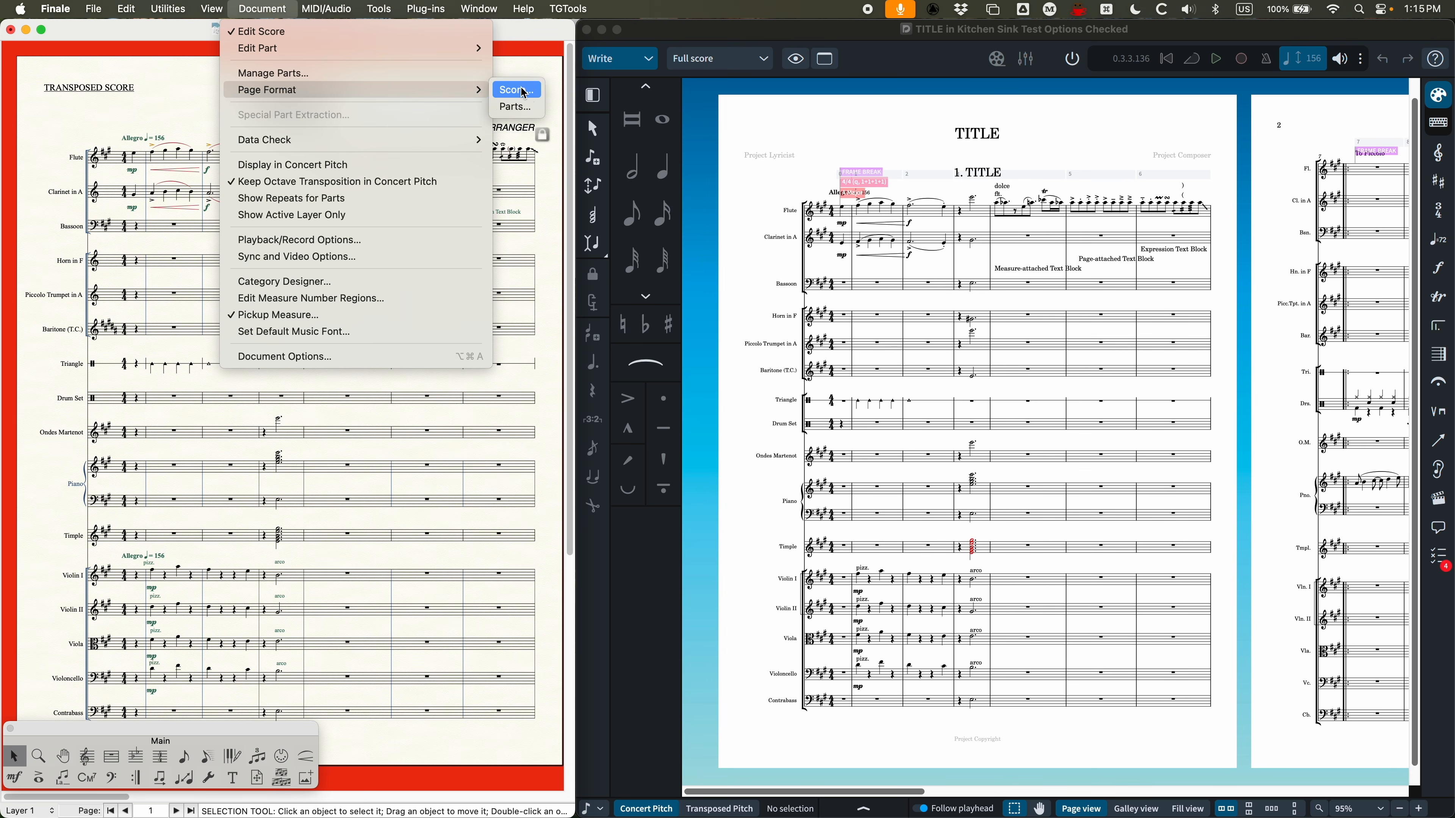
pyautogui.click(504, 91)
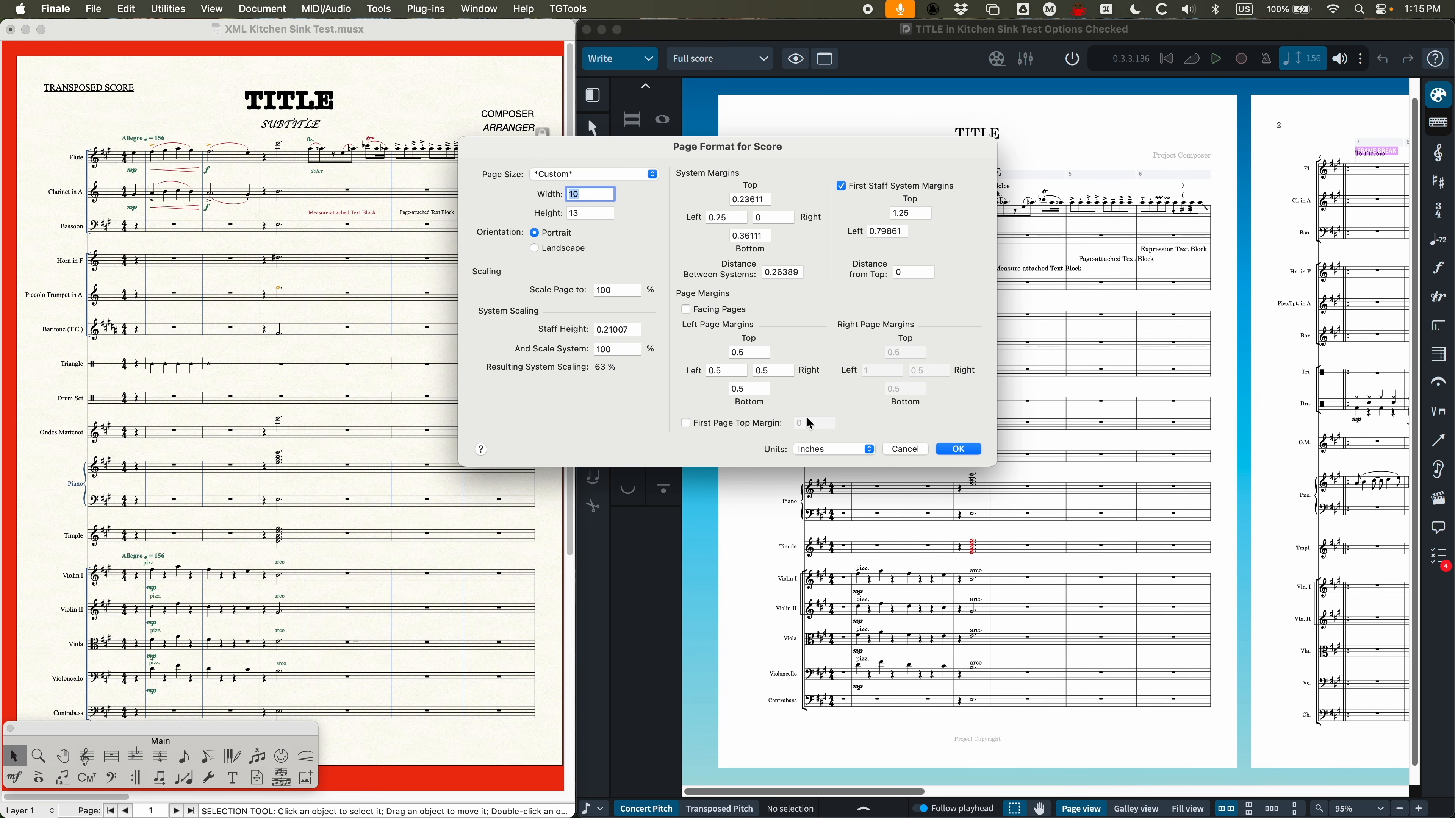
pyautogui.click(835, 450)
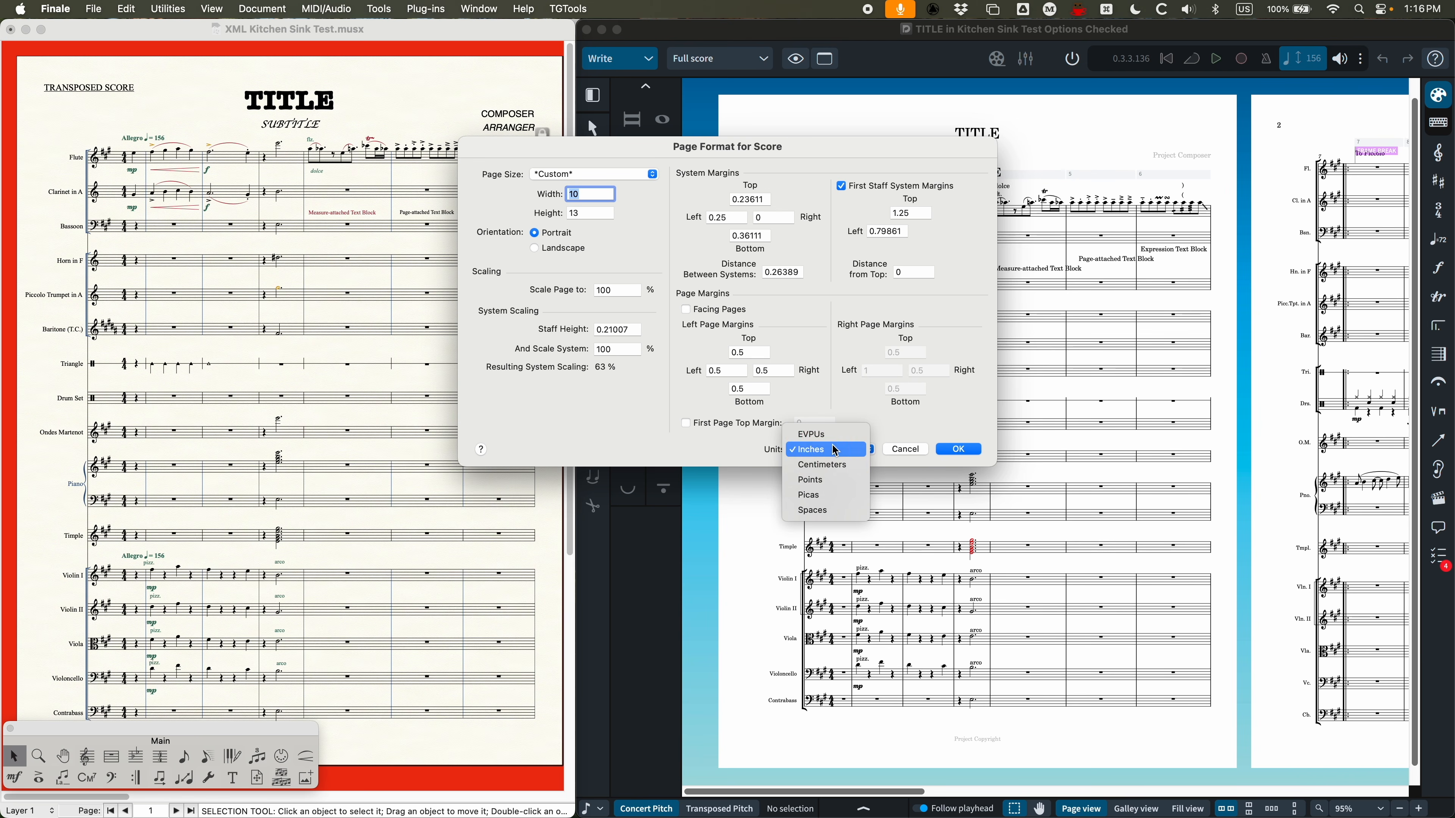
pyautogui.click(825, 462)
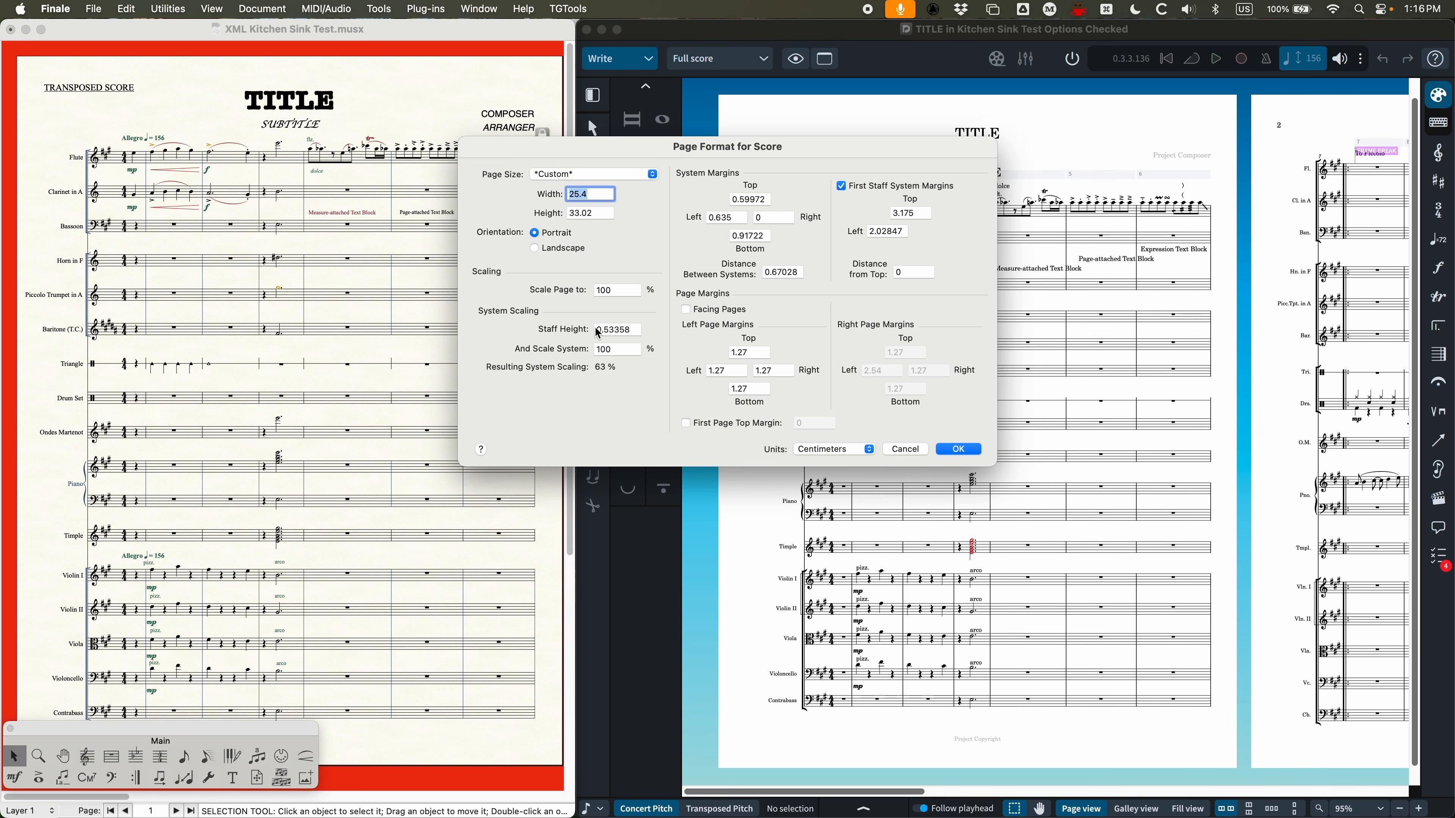
pyautogui.doubleClick(630, 330)
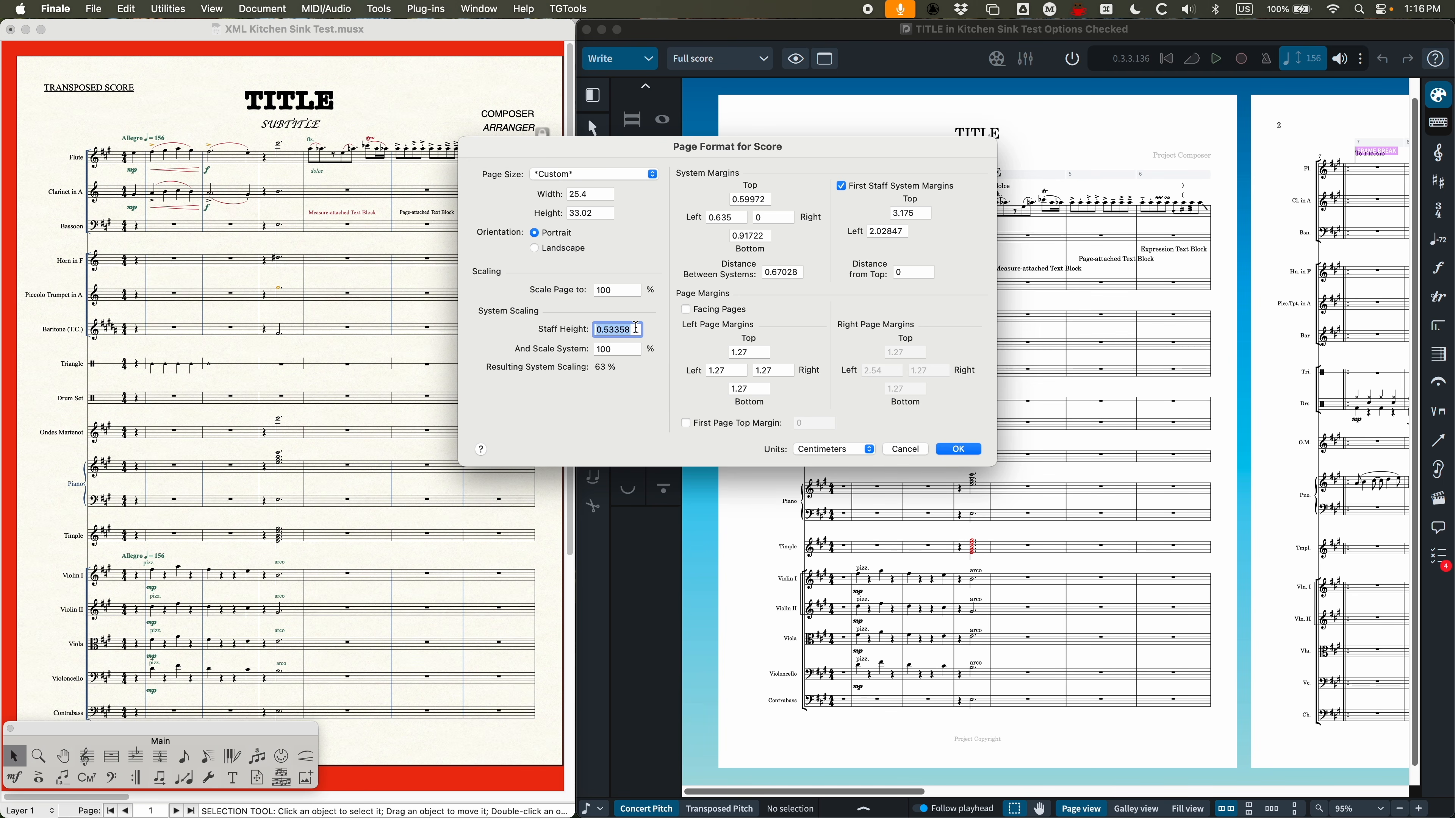
pyautogui.click(914, 447)
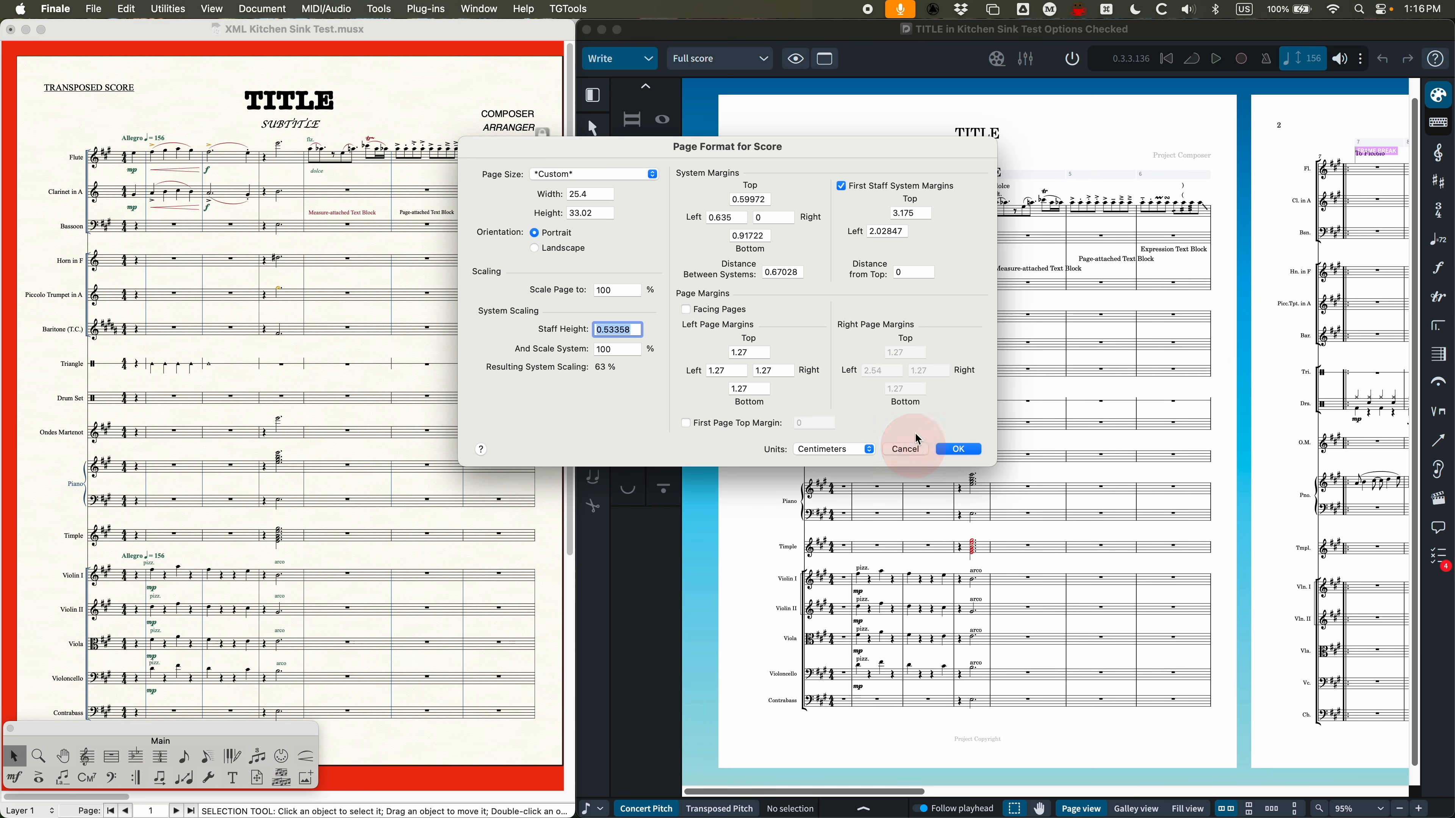
# Switch to Dorico and check the full score's page size and space size in Layout Options
pyautogui.click(845, 30)
pyautogui.press('super+shift+l')
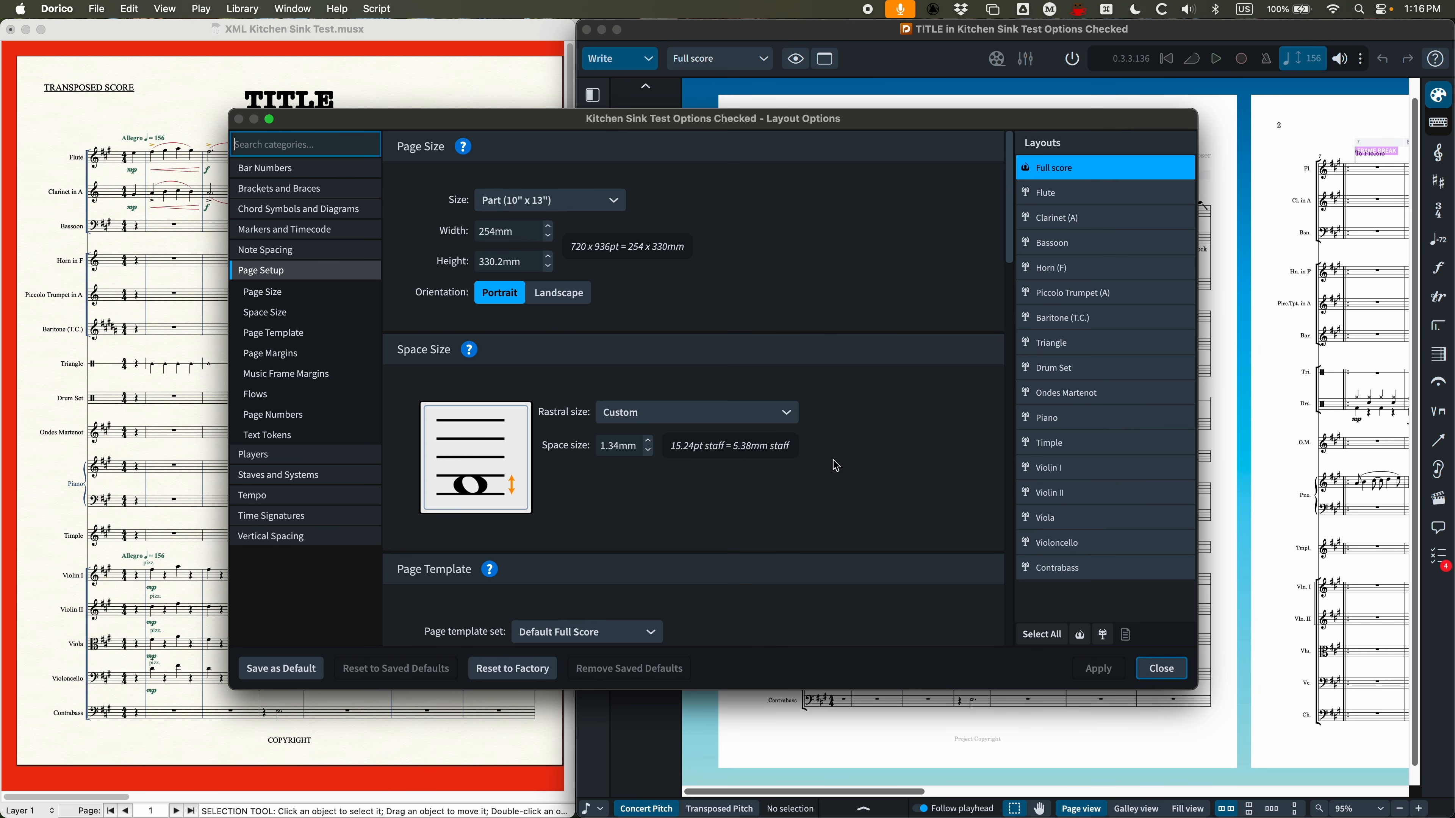
pyautogui.click(1161, 669)
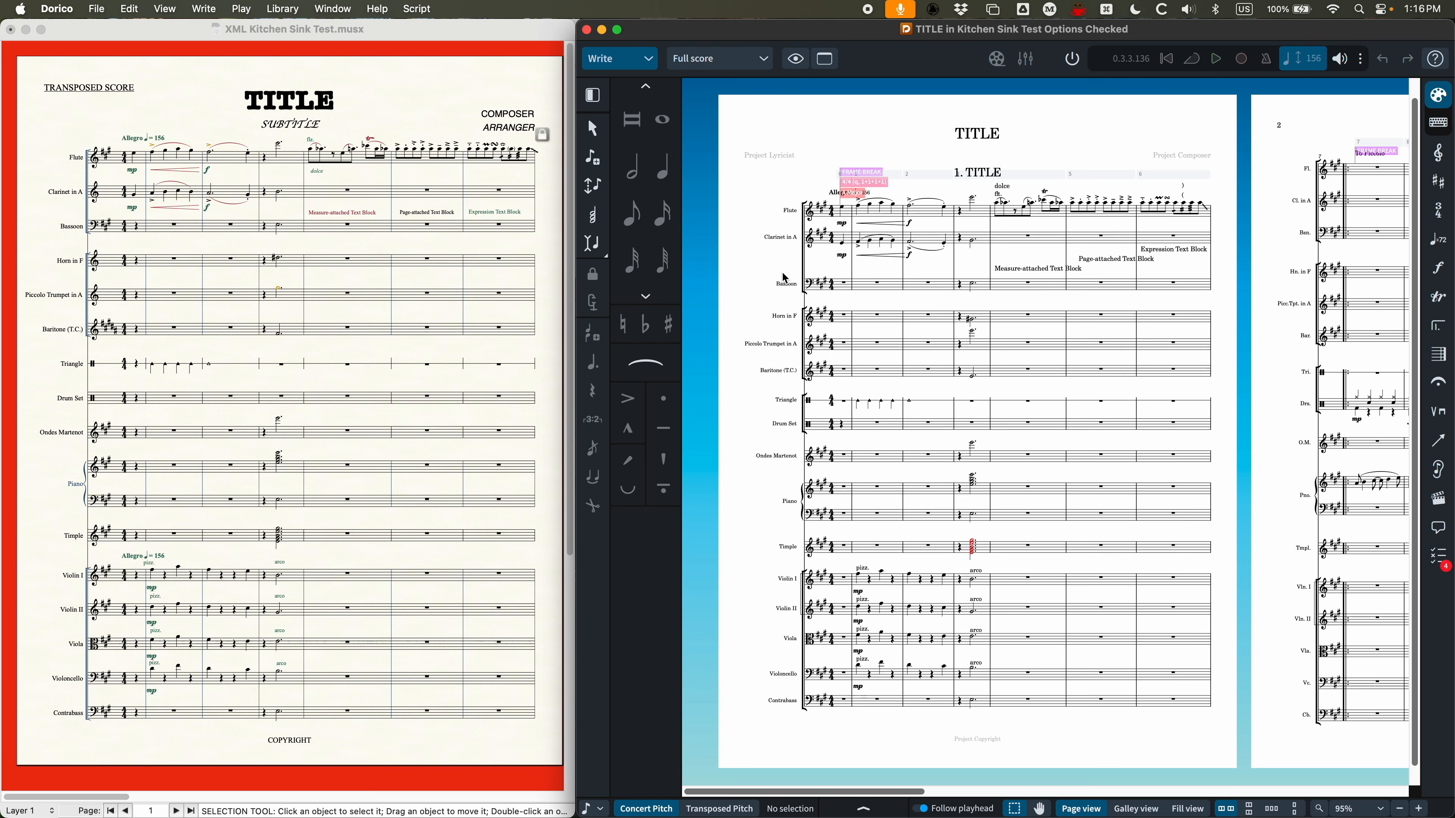
# Switch to Finale and examine the page size and staff height in Page Format for Parts, with units set to Centimeters
pyautogui.click(395, 39)
pyautogui.click(275, 7)
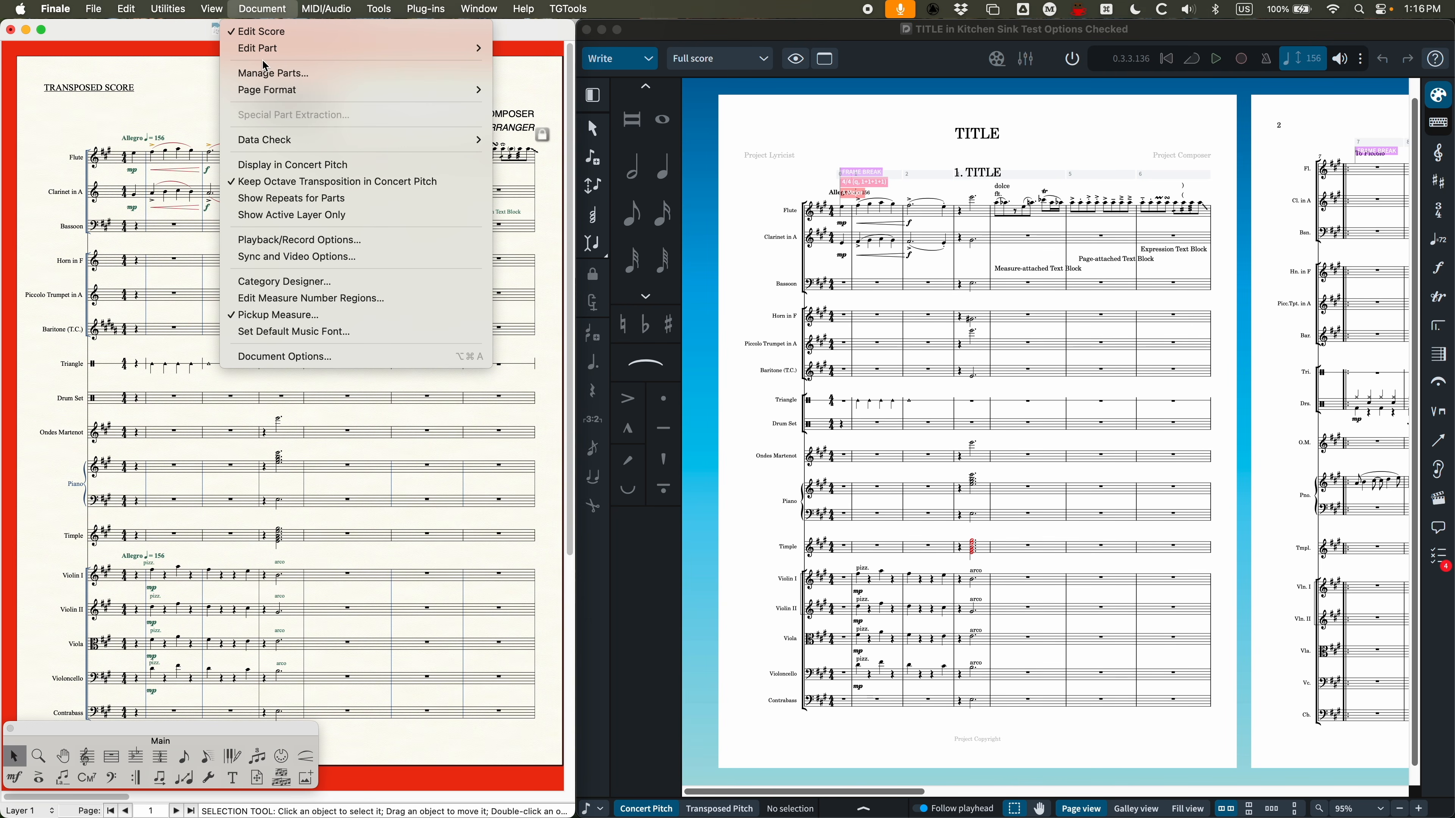
pyautogui.moveTo(267, 90)
pyautogui.click(516, 106)
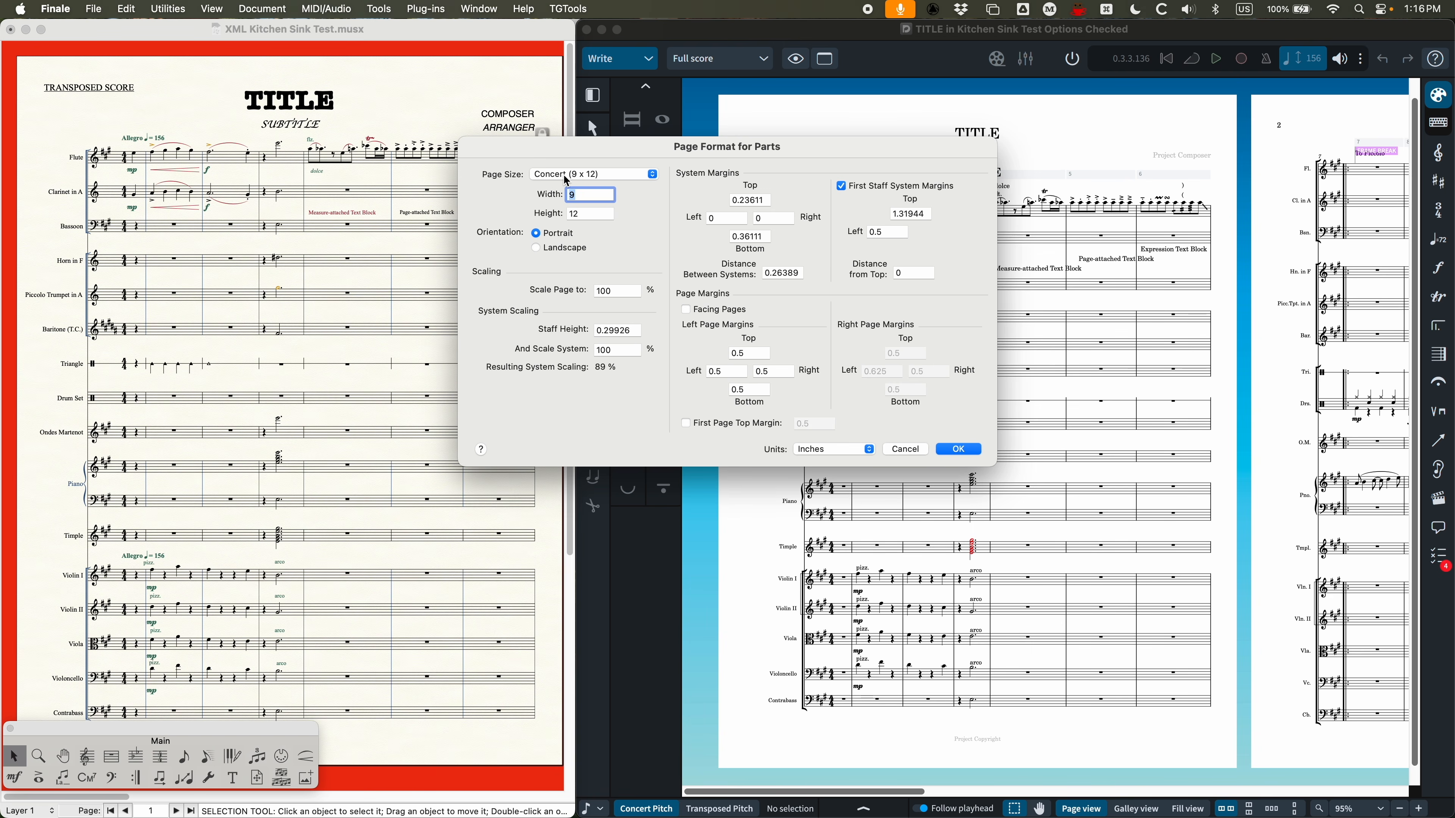
pyautogui.click(829, 451)
pyautogui.click(825, 464)
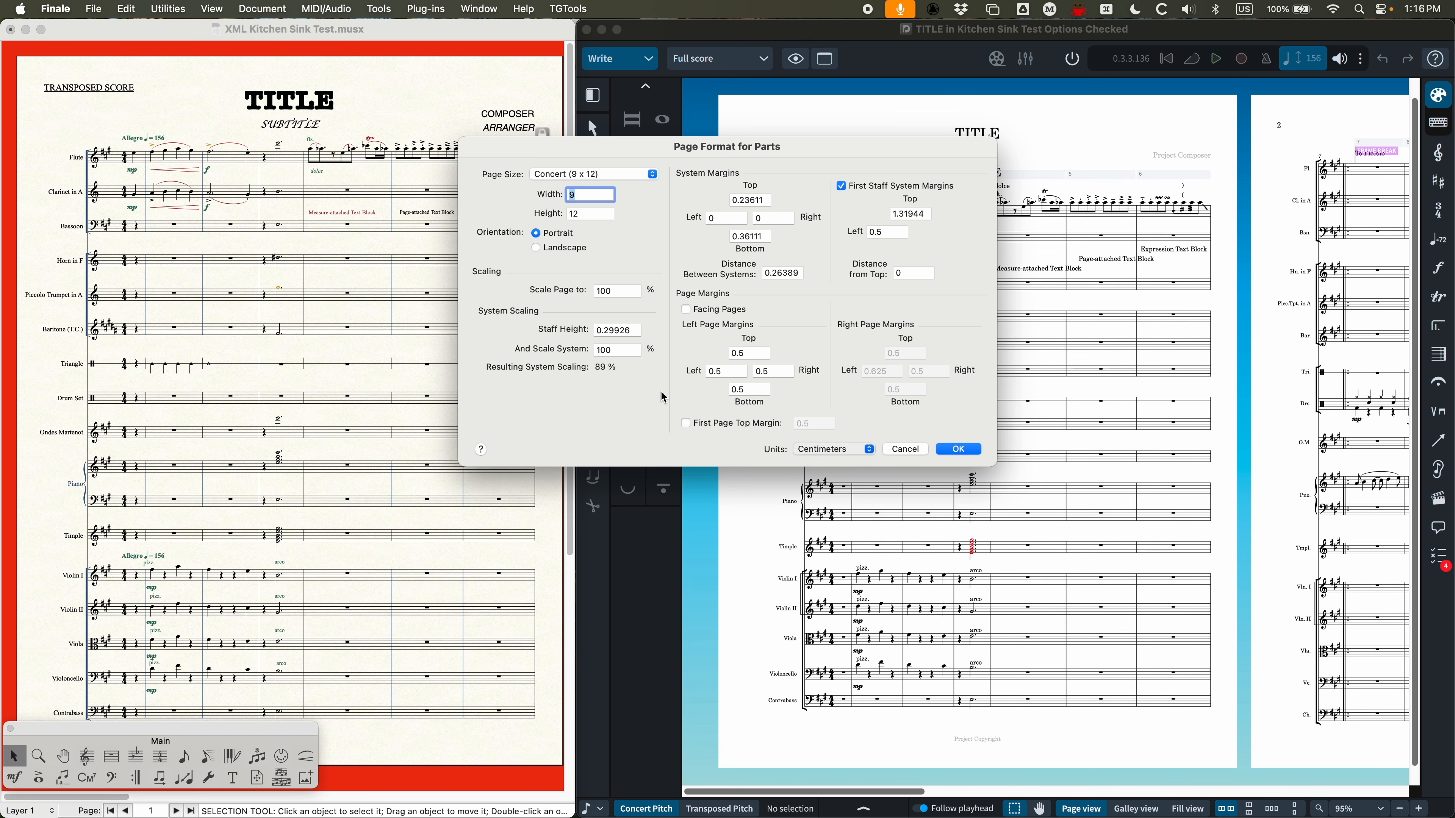
pyautogui.click(638, 331)
pyautogui.click(958, 450)
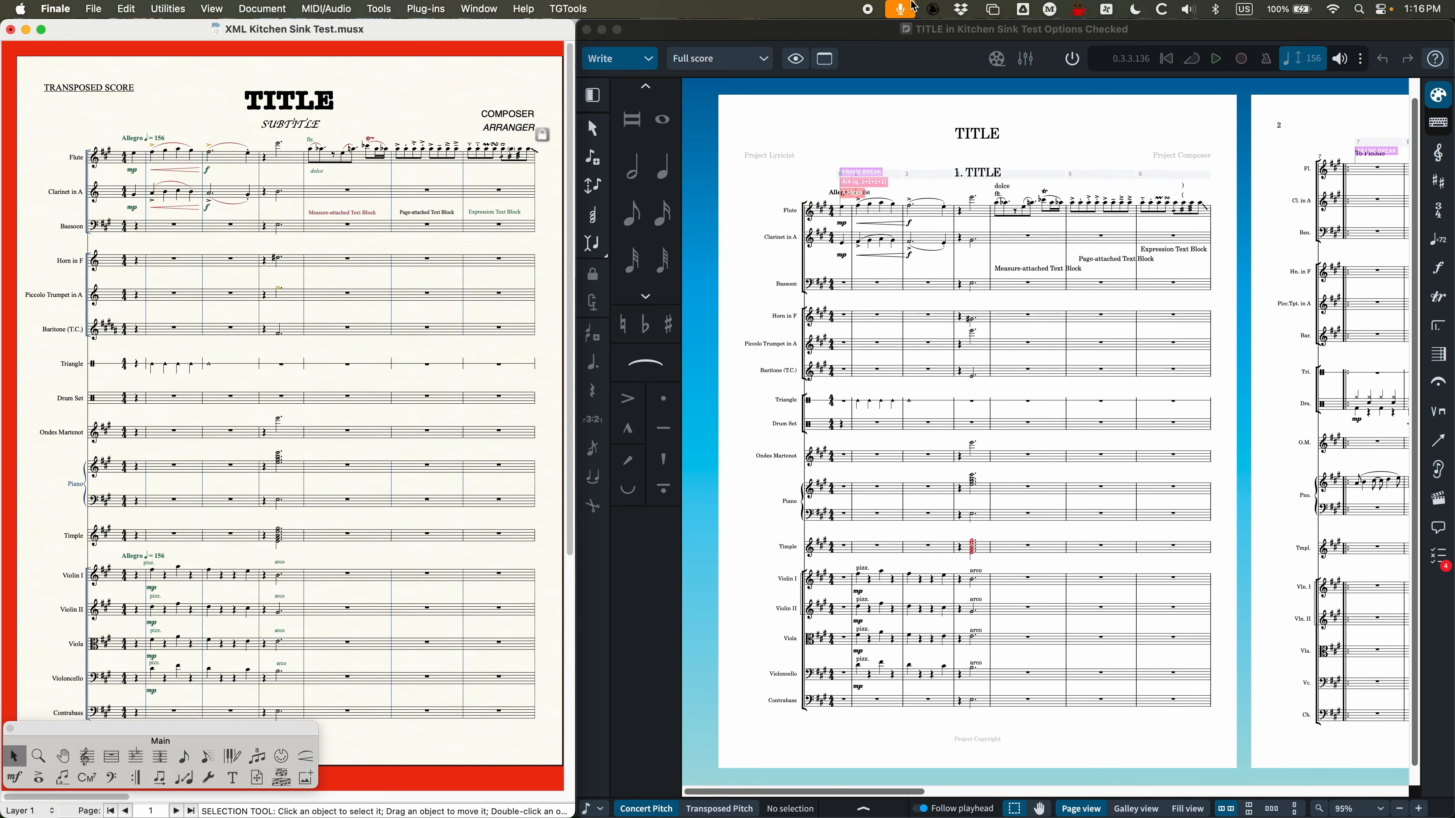
# Switch to Dorico and check the Flute part's page size and space size in Layout Options
pyautogui.click(879, 36)
pyautogui.press('shift+super+l')
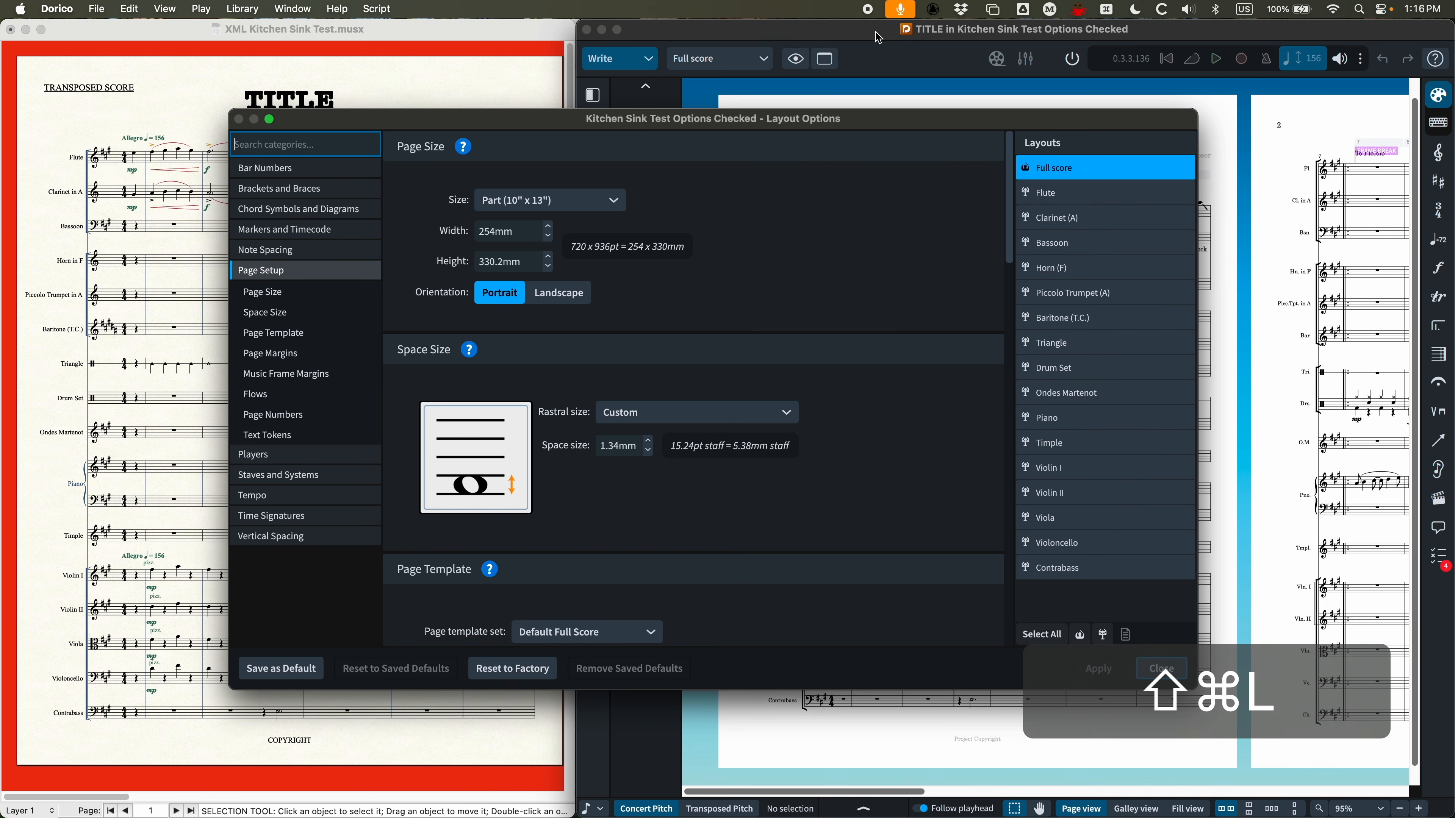
pyautogui.click(1048, 193)
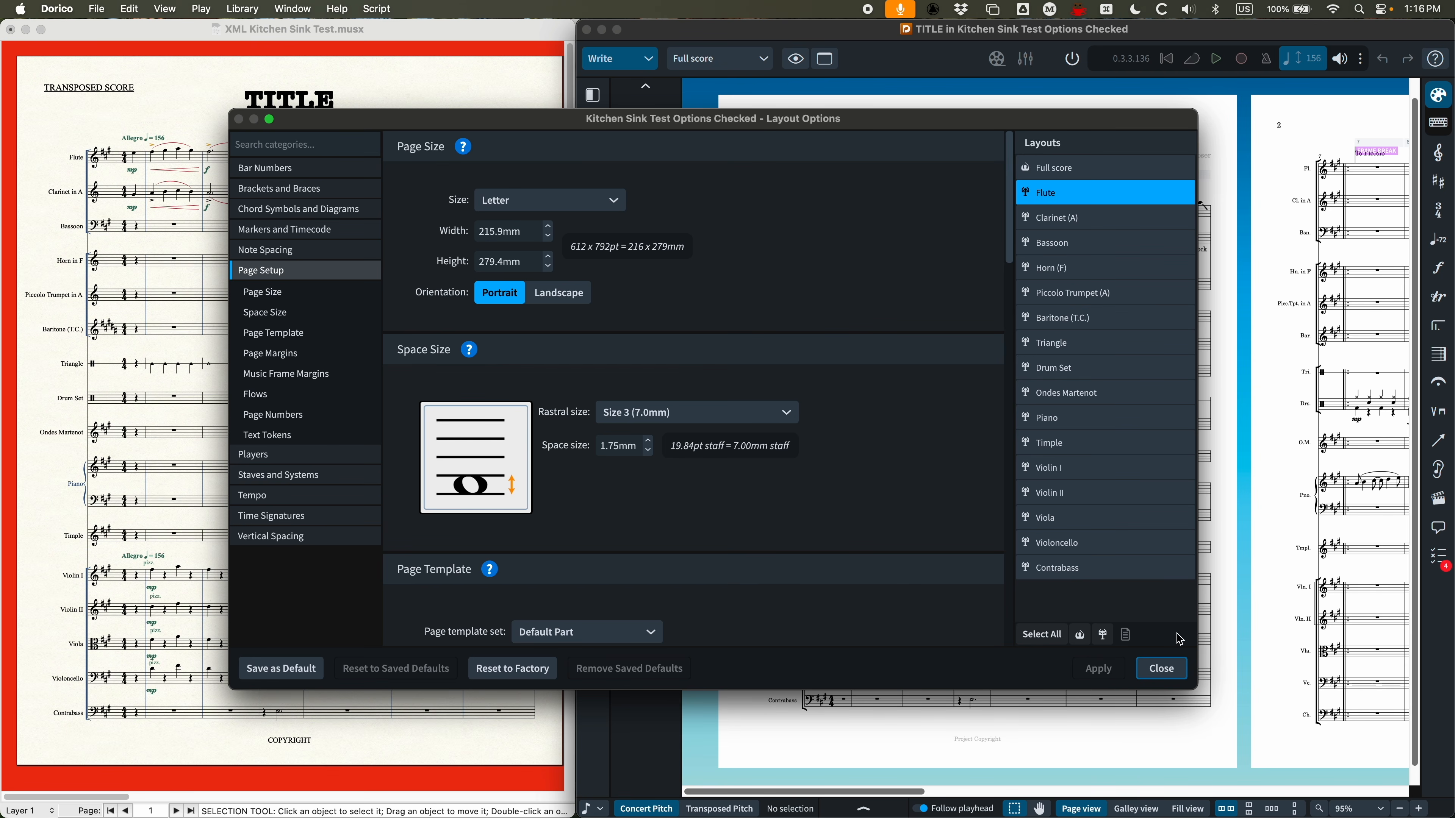
pyautogui.click(1157, 671)
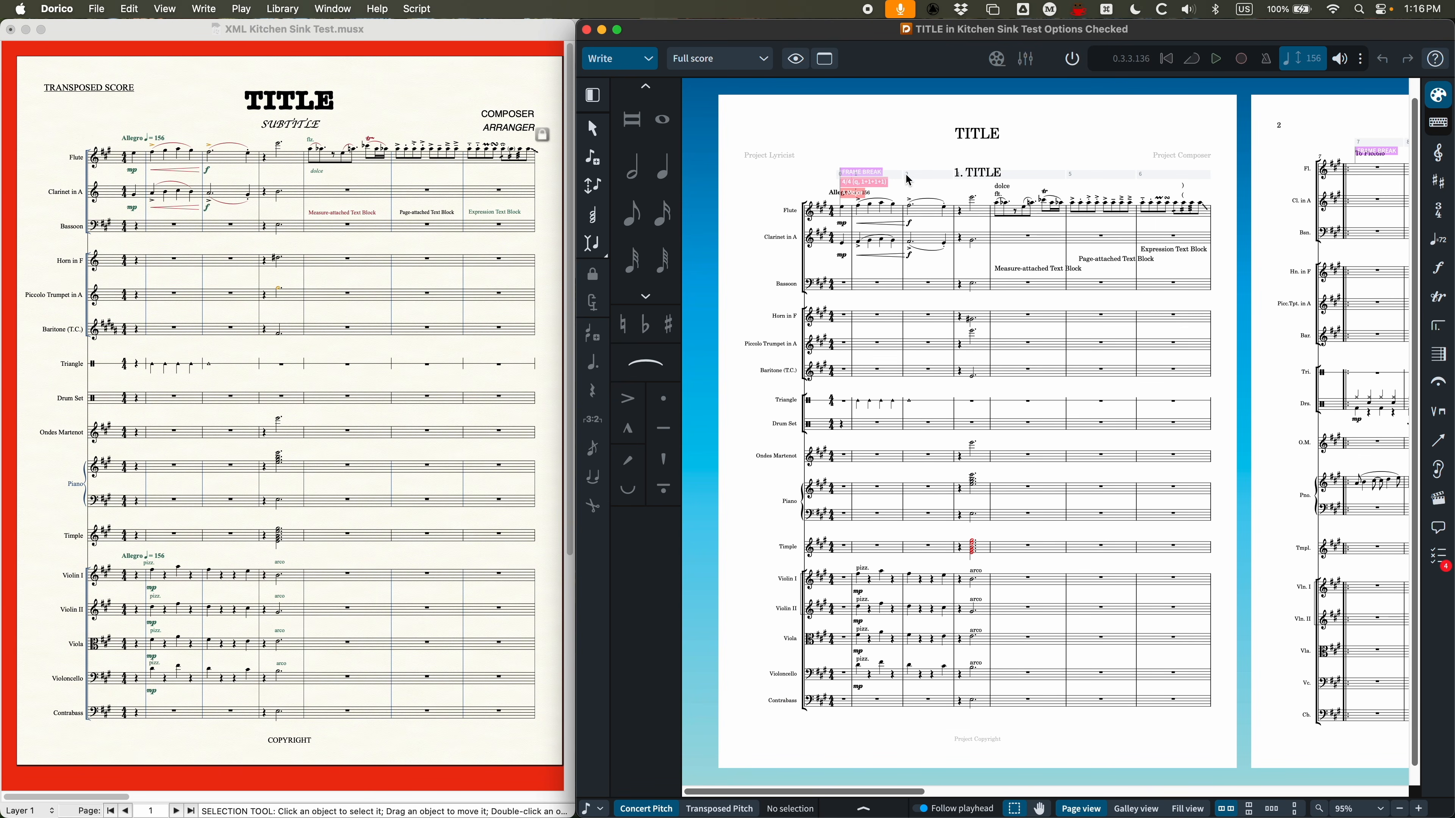
# Change the imported Dorico full score from concert pitch to transposed pitch
pyautogui.click(193, 100)
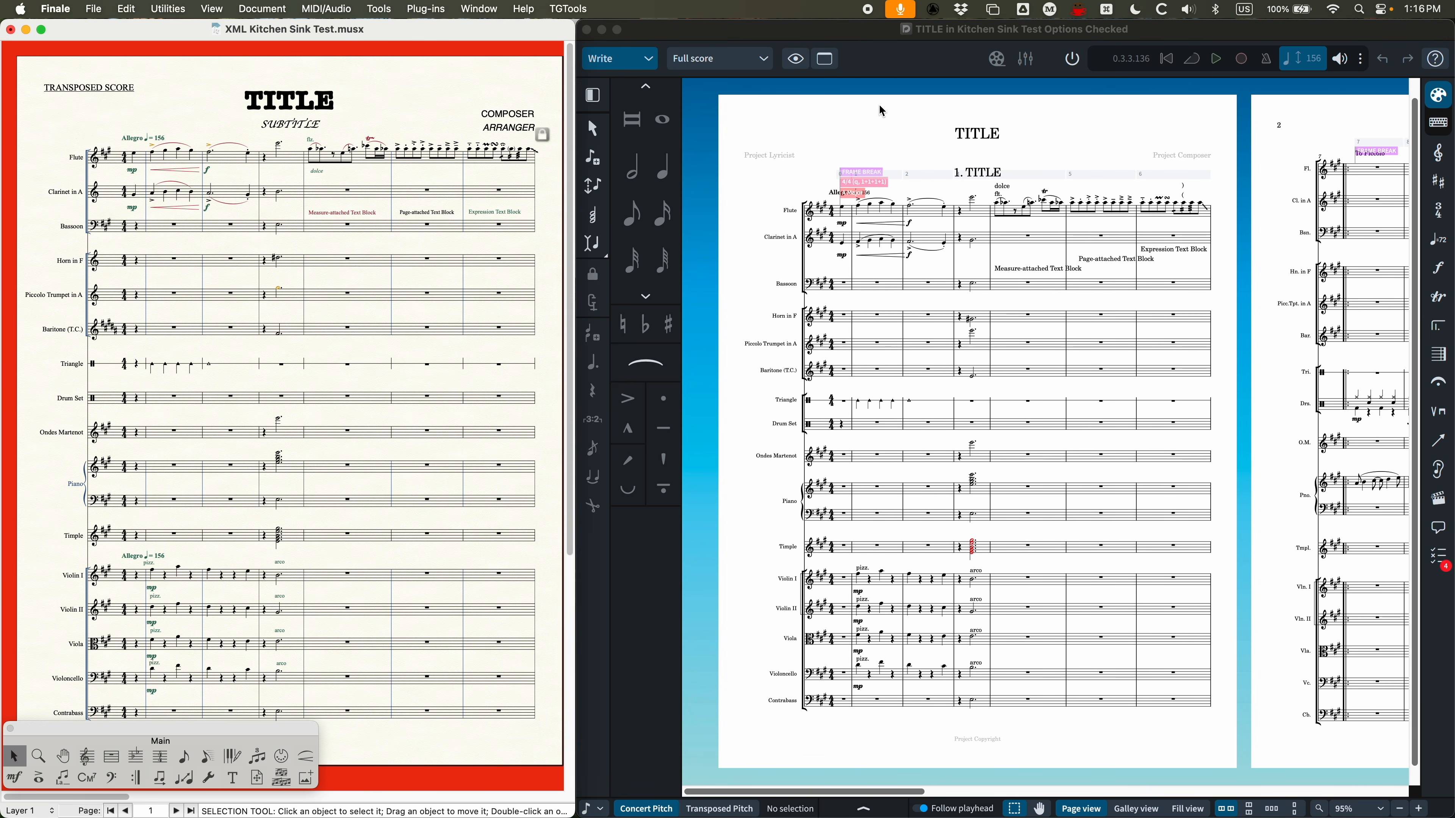
pyautogui.click(864, 121)
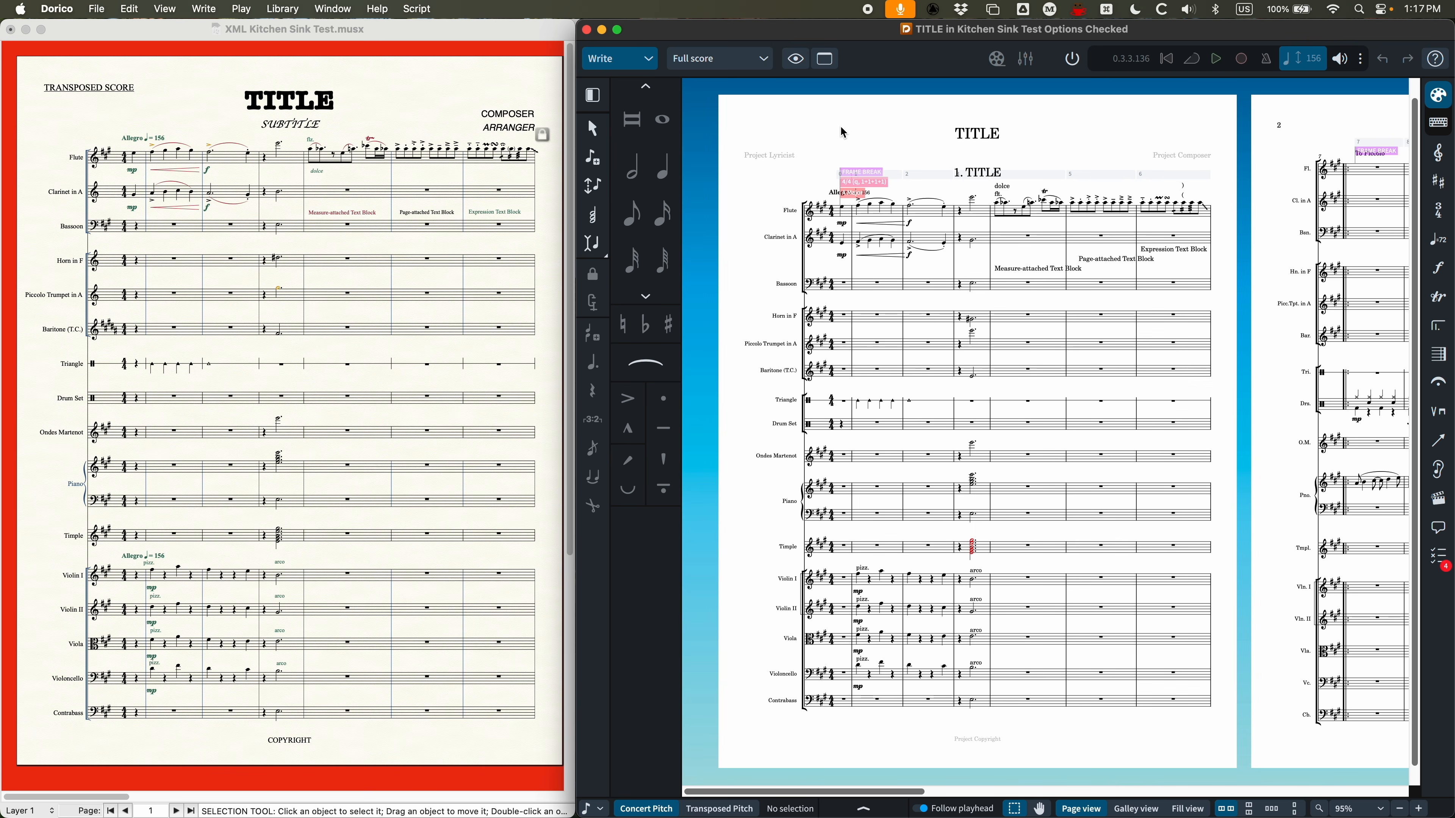
pyautogui.click(131, 9)
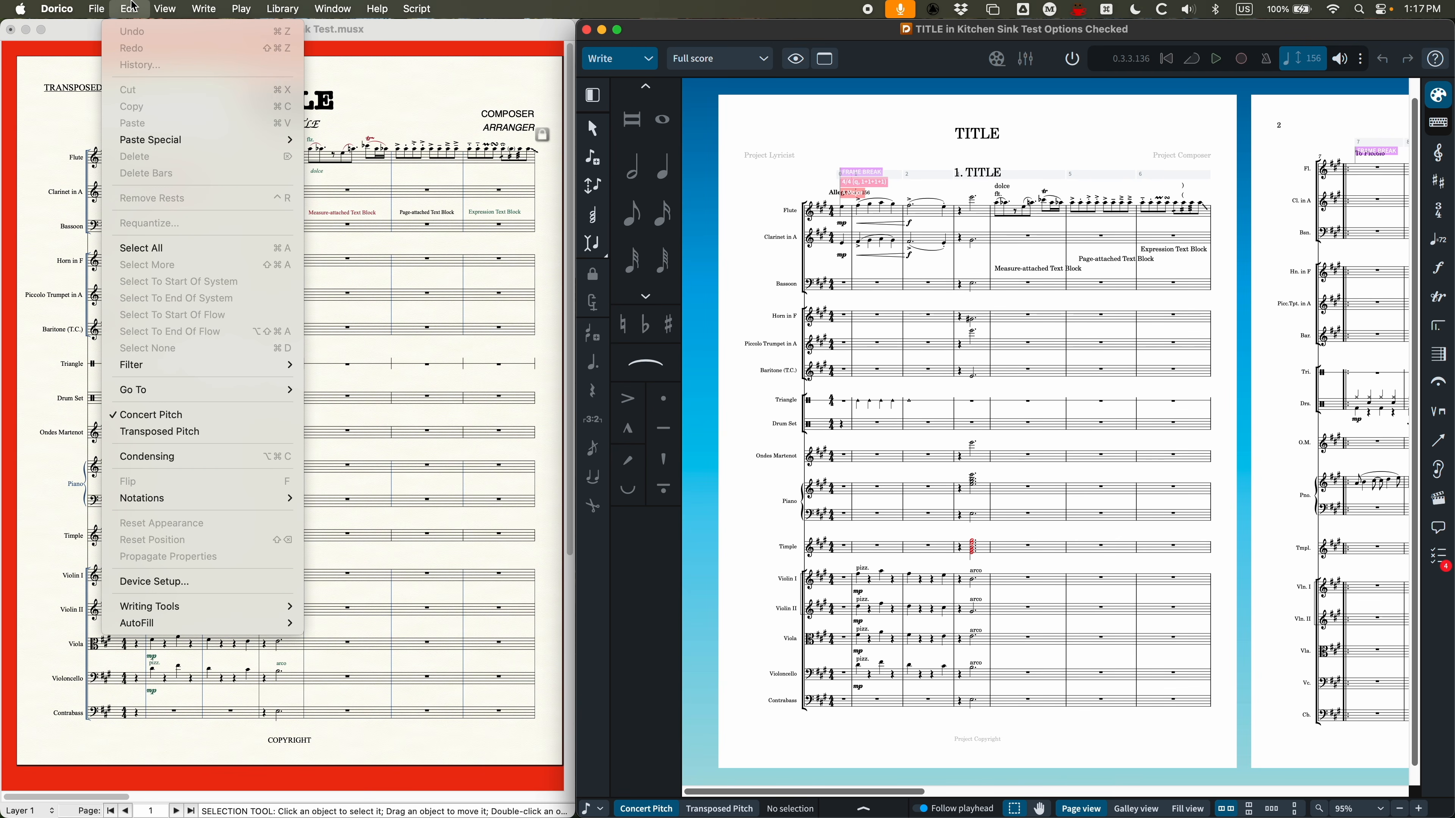
pyautogui.click(161, 432)
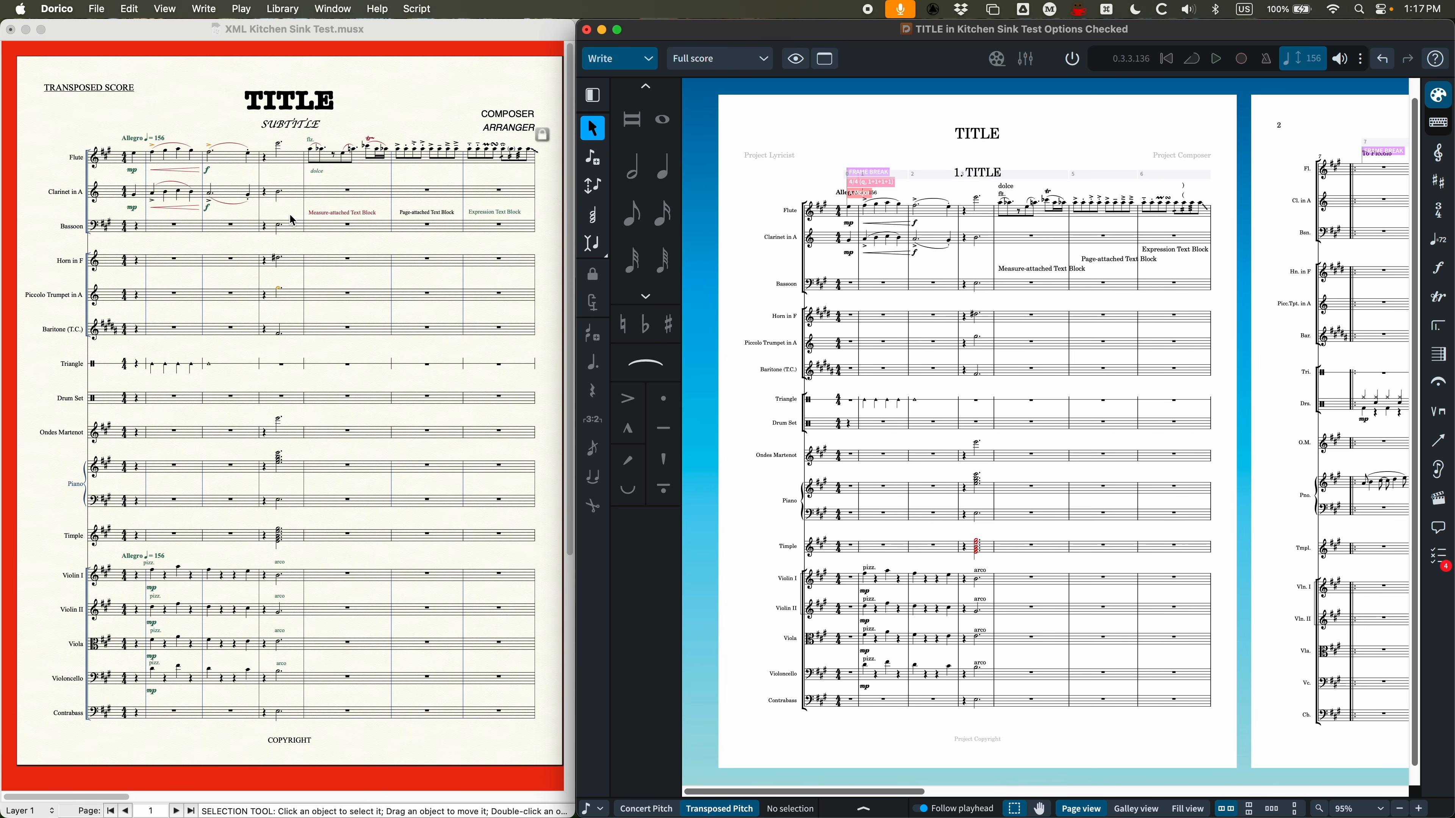
# Zoom in on the Finale and Dorico scores and compare the key signatures of the transposing instruments
pyautogui.click(122, 117)
pyautogui.press('super+equal')
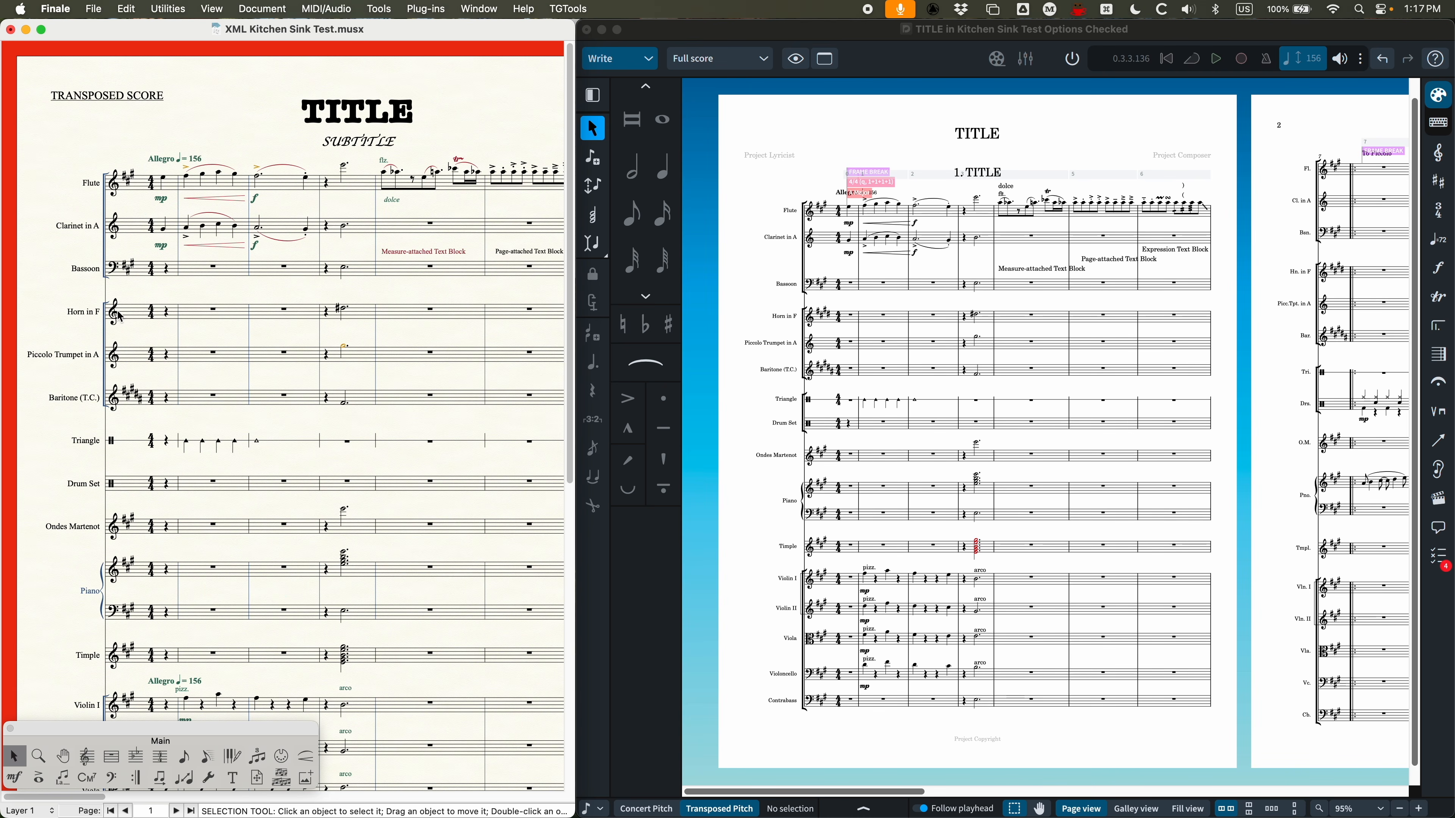
pyautogui.click(770, 340)
pyautogui.press('super+equal')
pyautogui.press('super+equal')
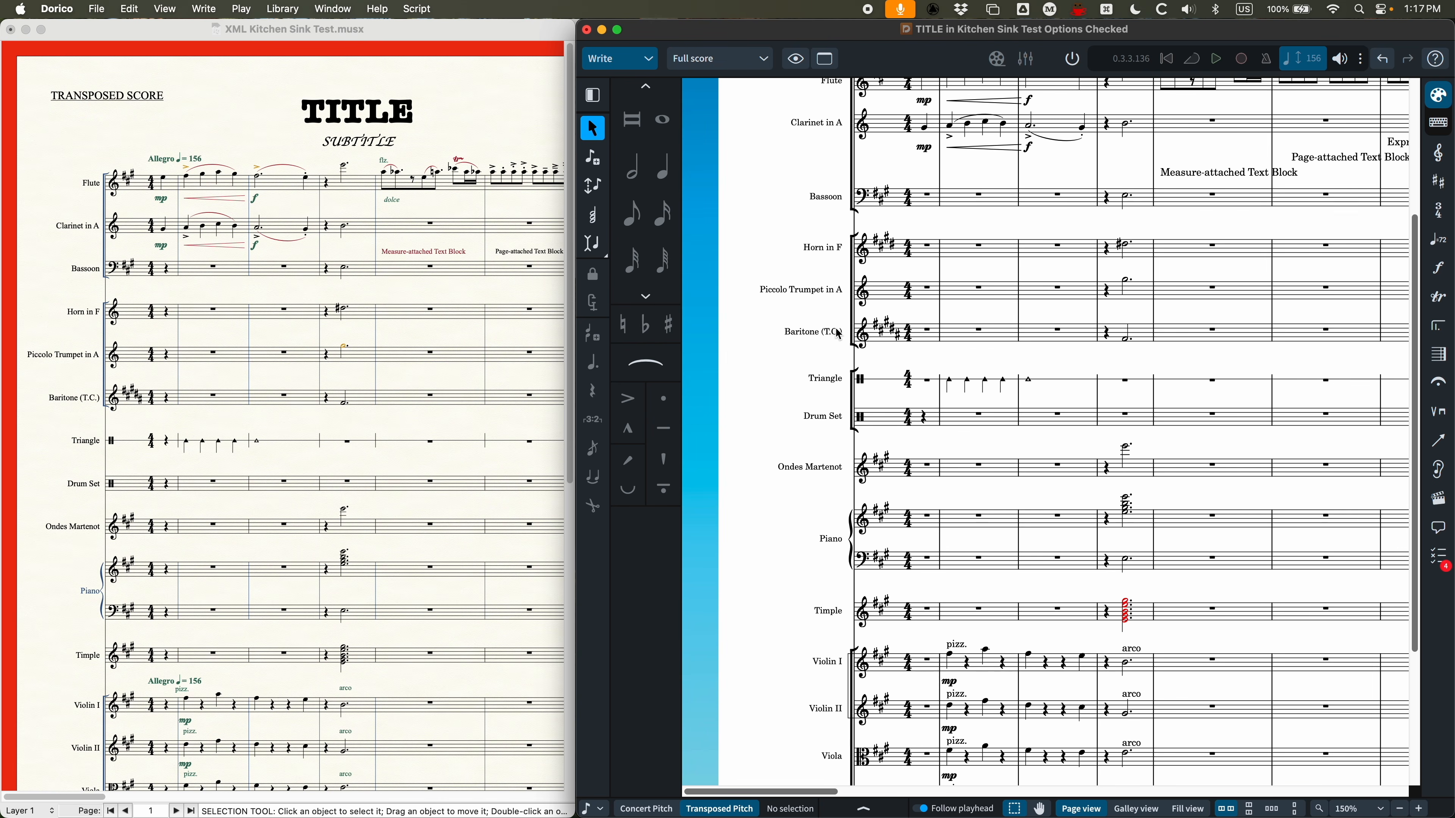
pyautogui.scroll(1, 838, 334)
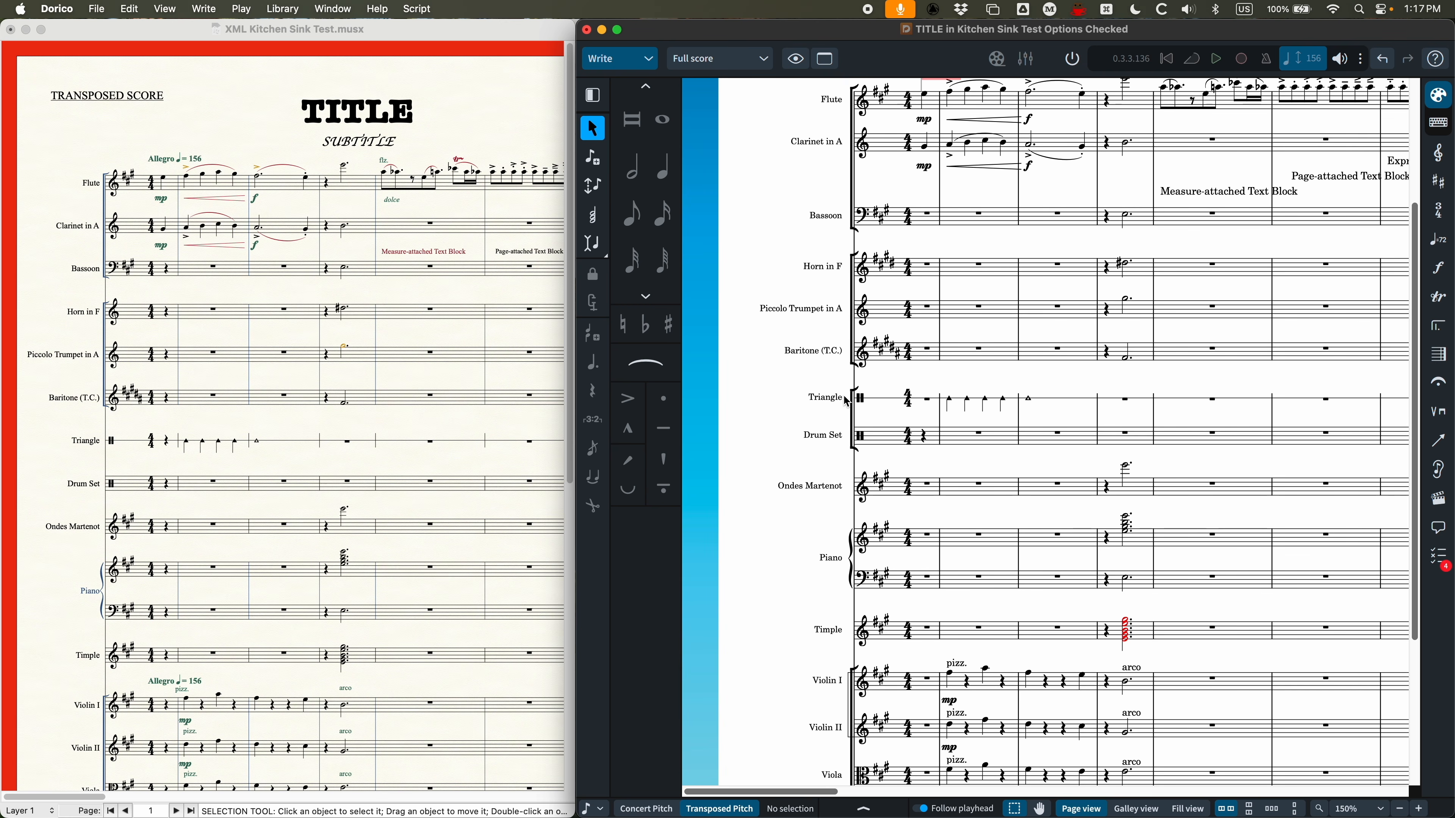
pyautogui.scroll(-1, 829, 411)
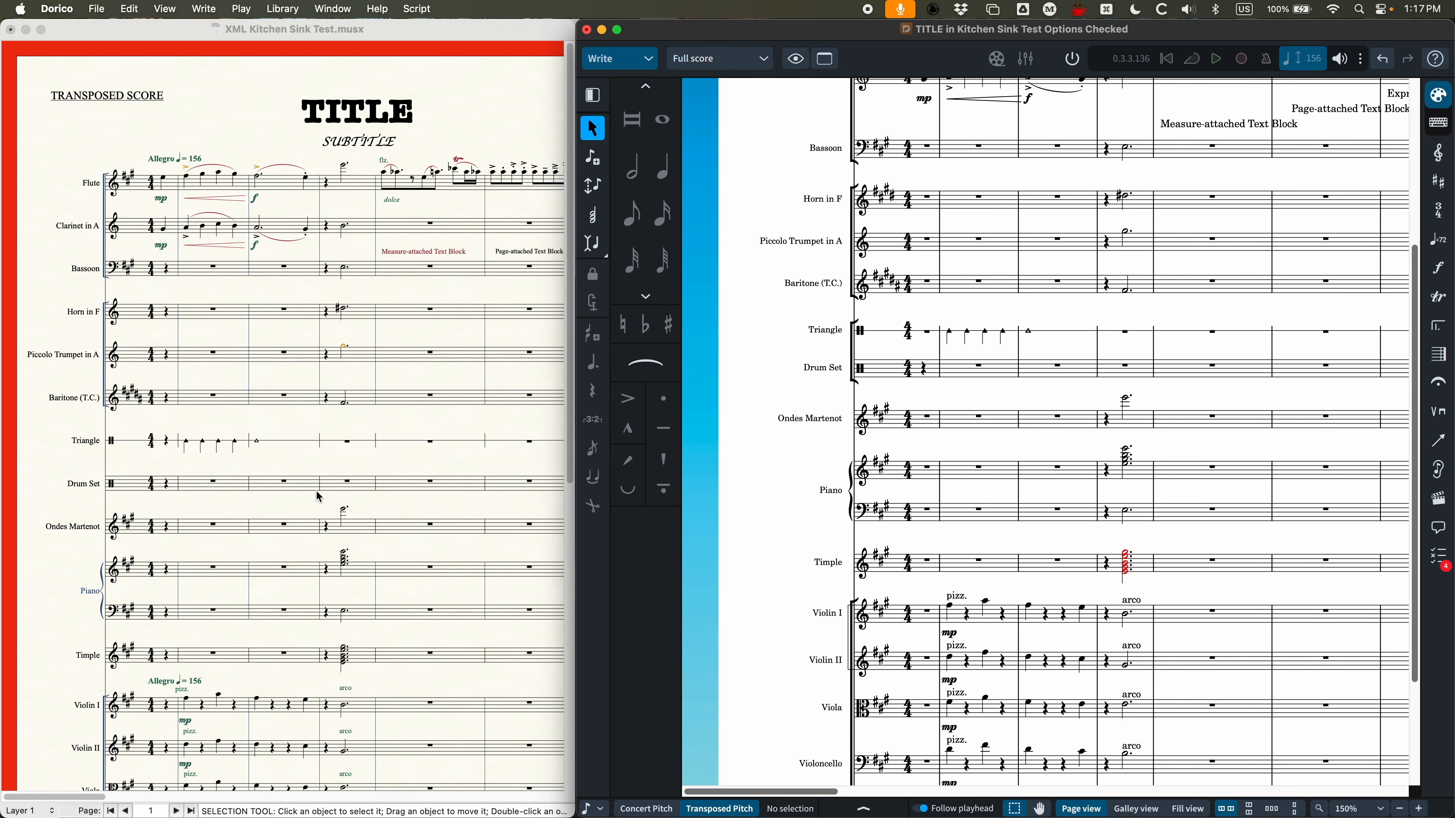
# Compare the Timple and string staves in both scores, and examine the Timple staff on Dorico's following page
pyautogui.scroll(-3, 124, 505)
pyautogui.scroll(-1, 115, 456)
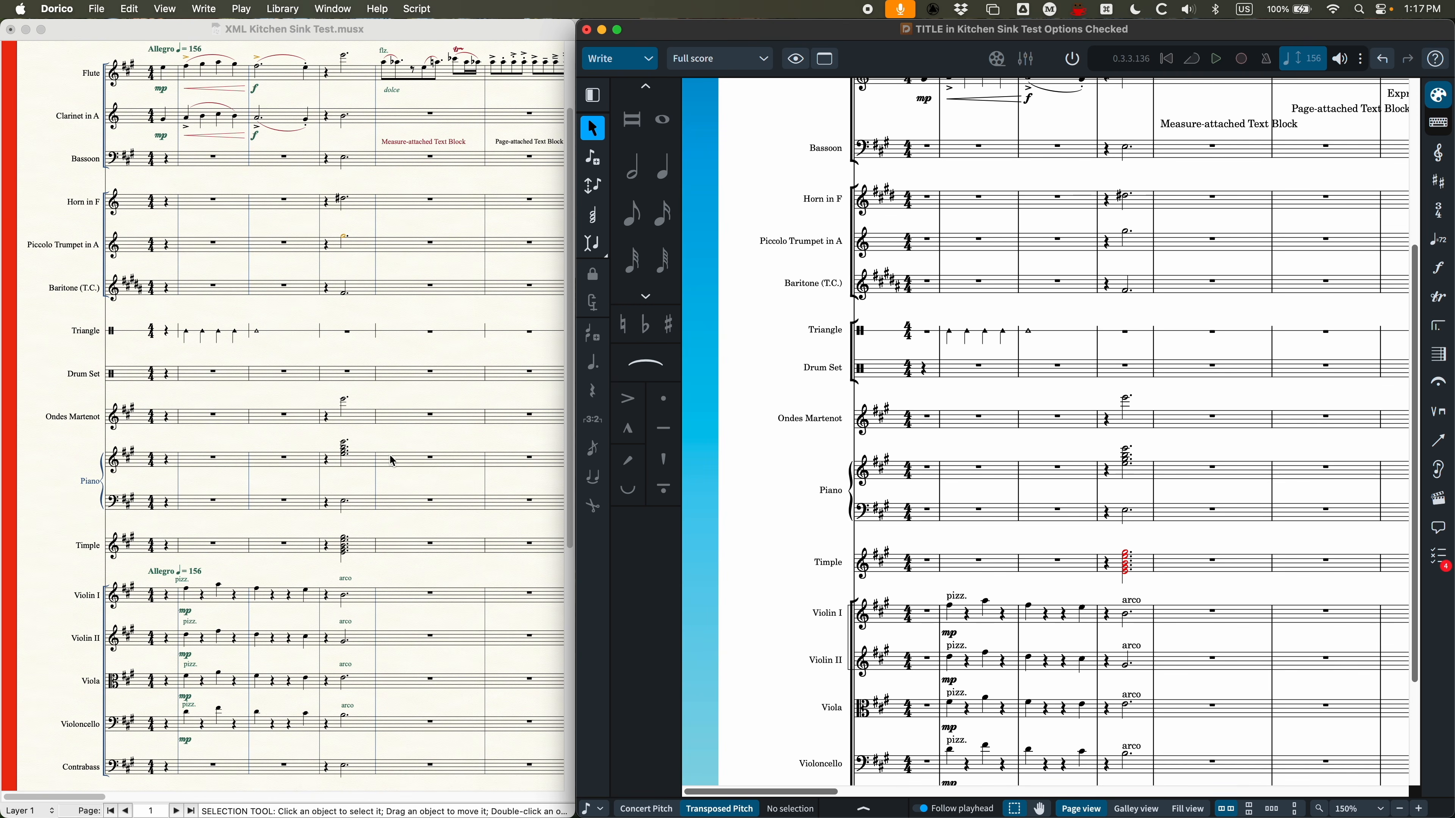
pyautogui.scroll(-3, 324, 441)
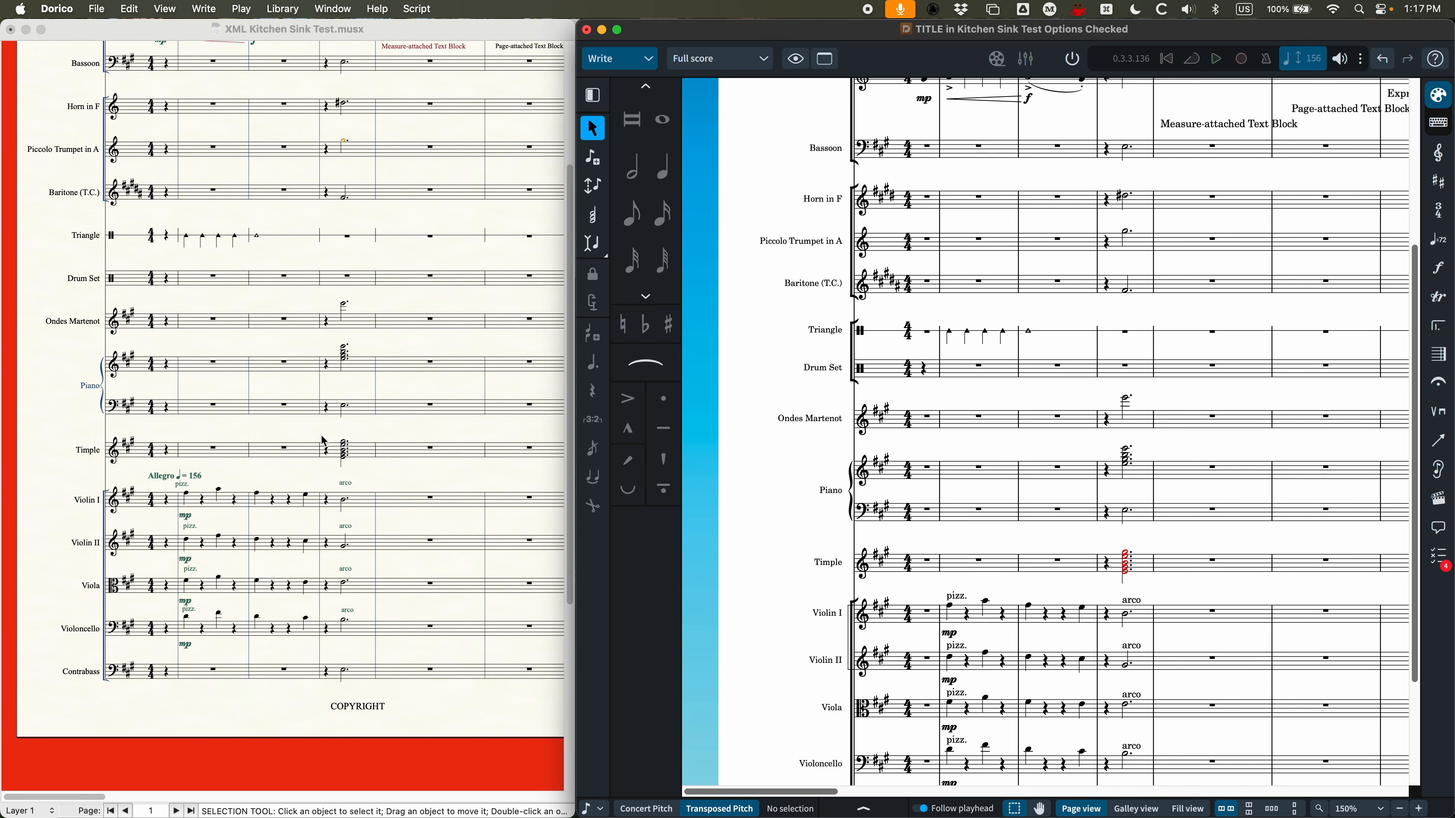
pyautogui.scroll(-5, 821, 500)
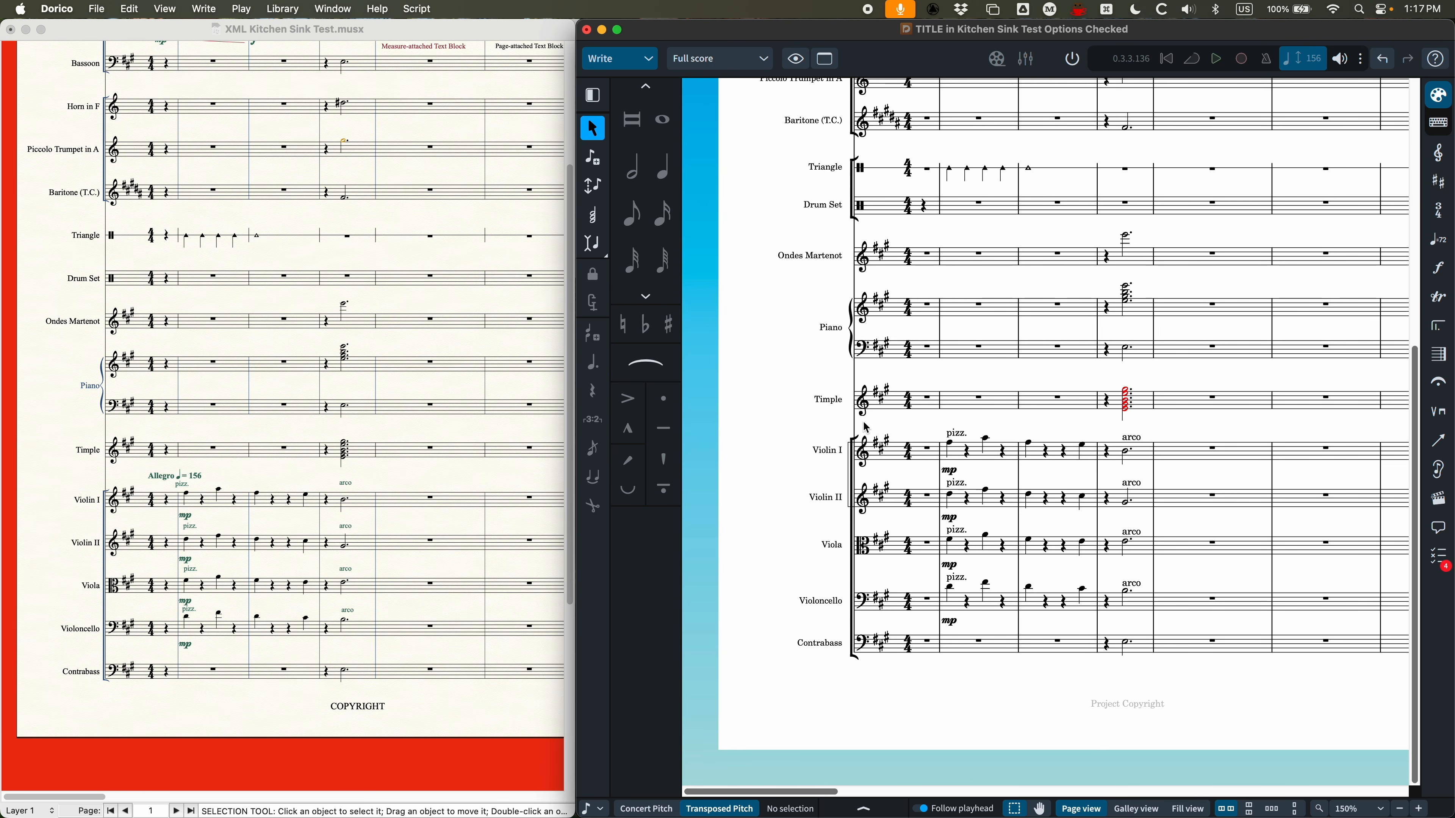
pyautogui.hscroll(5, 1152, 436)
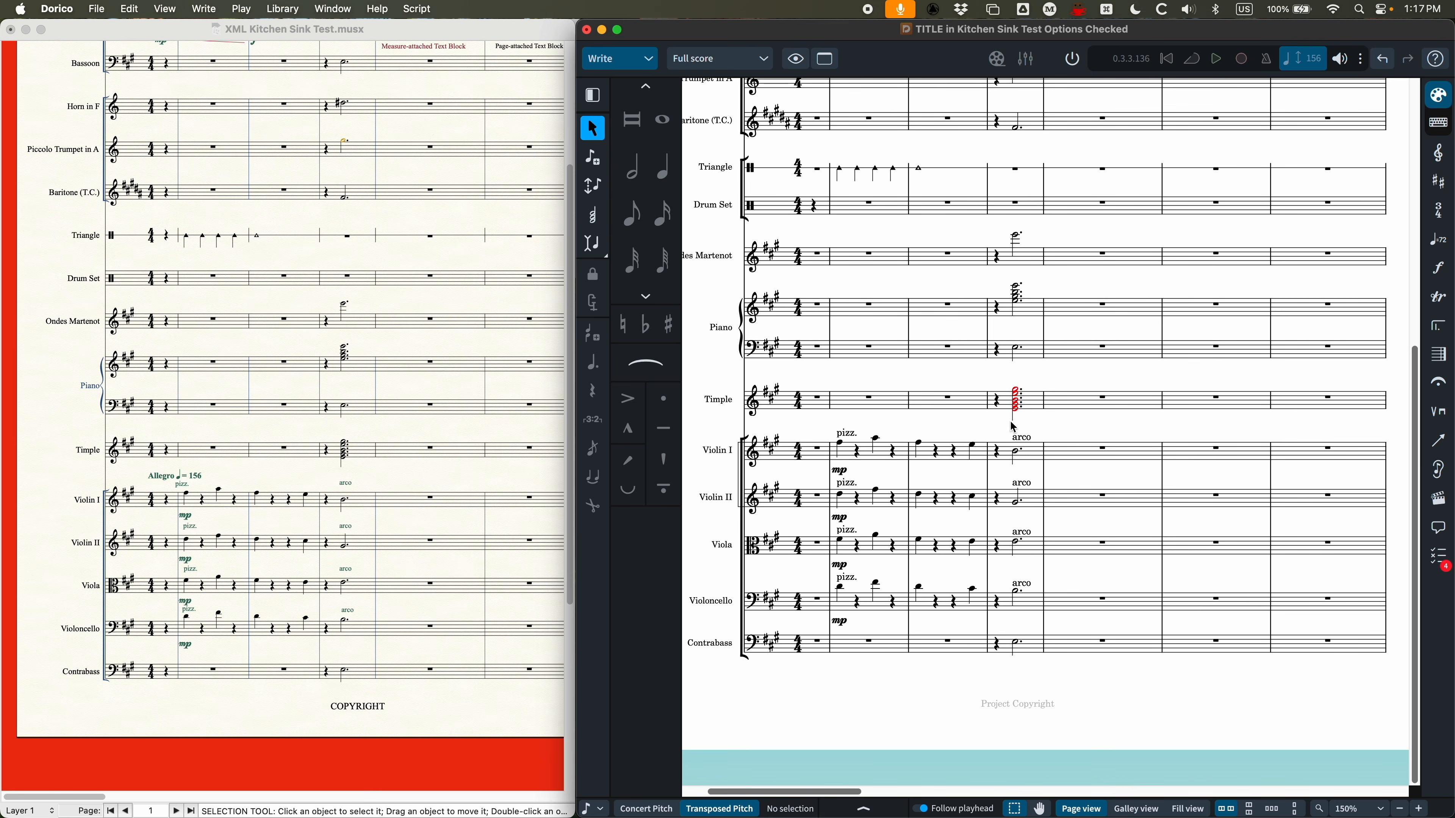
pyautogui.hscroll(1, 1040, 439)
pyautogui.hscroll(10, 933, 417)
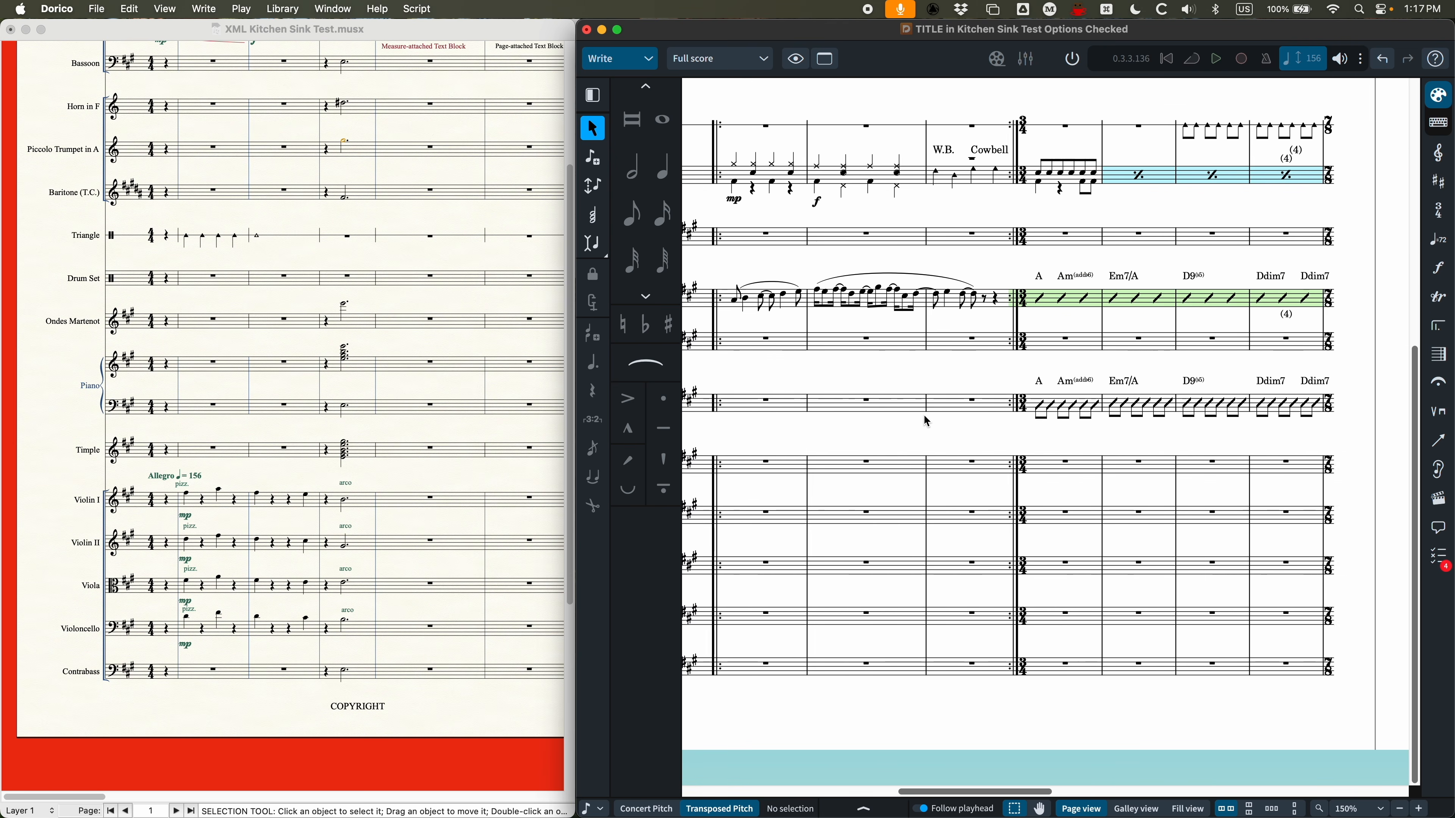
pyautogui.hscroll(-12, 923, 418)
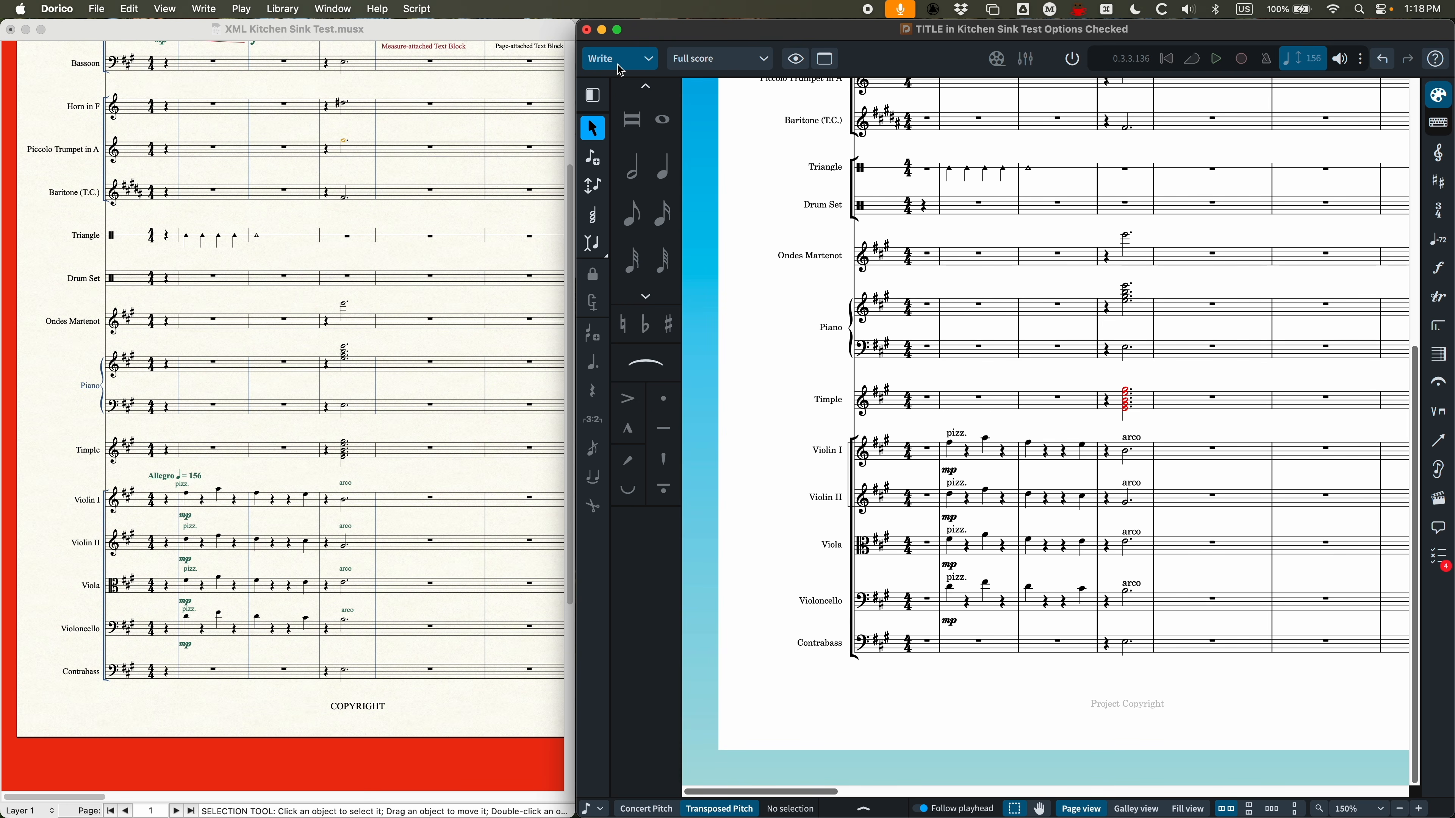
# Switch Dorico to Setup mode and open the Timple player's instrument definition in Edit Instruments
pyautogui.click(647, 59)
pyautogui.click(601, 78)
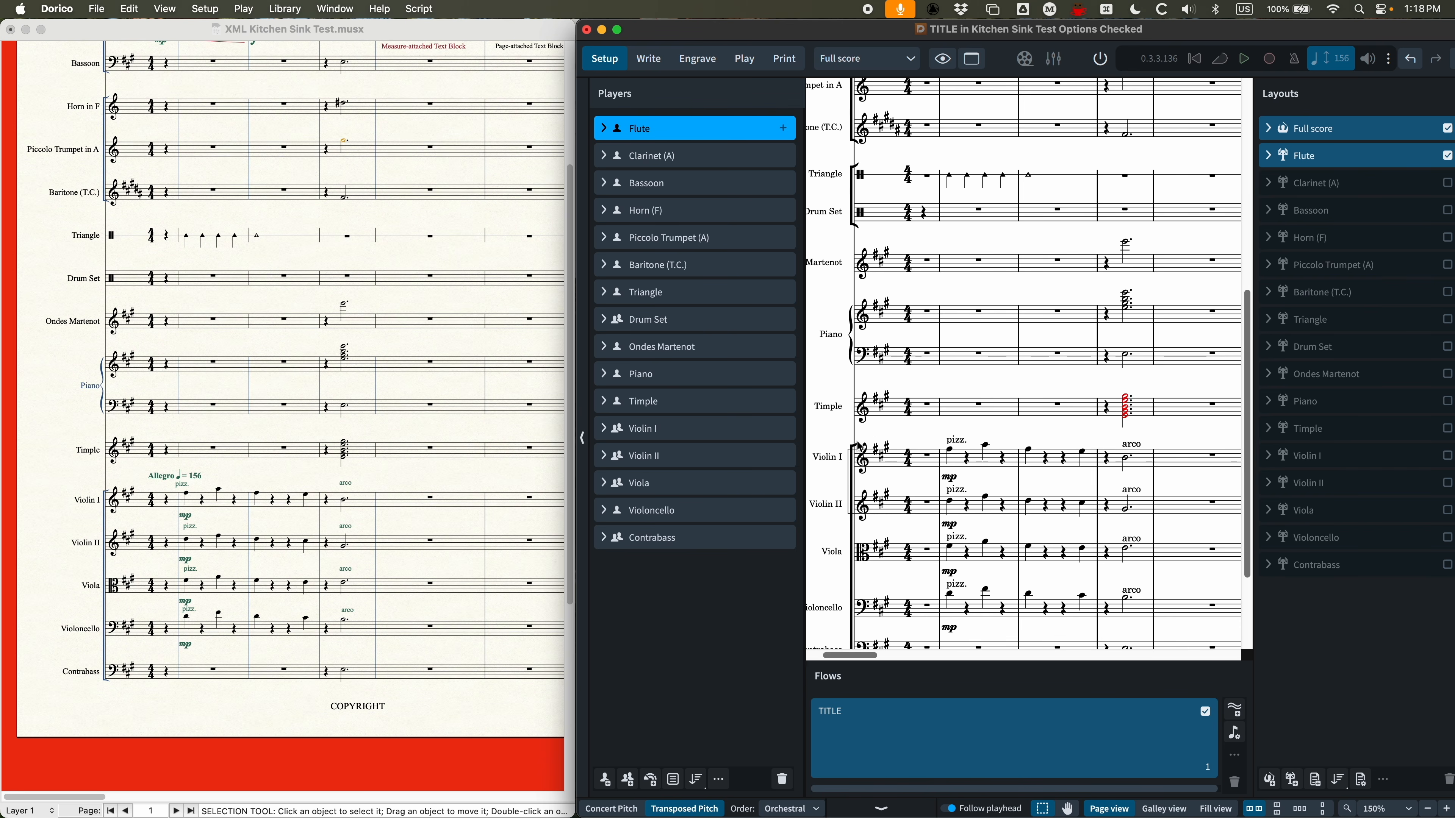
pyautogui.click(603, 401)
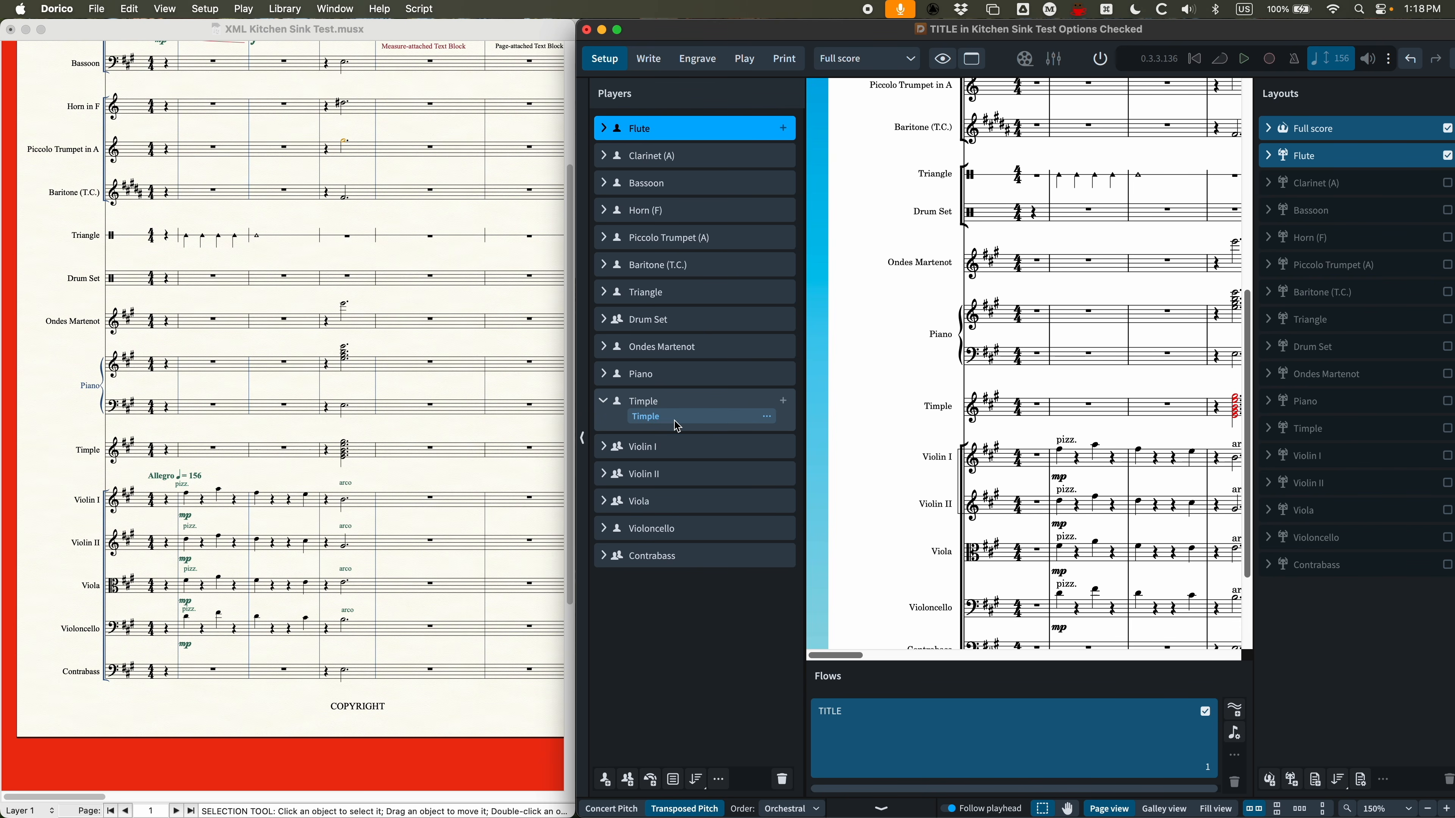
pyautogui.click(766, 417)
pyautogui.click(826, 444)
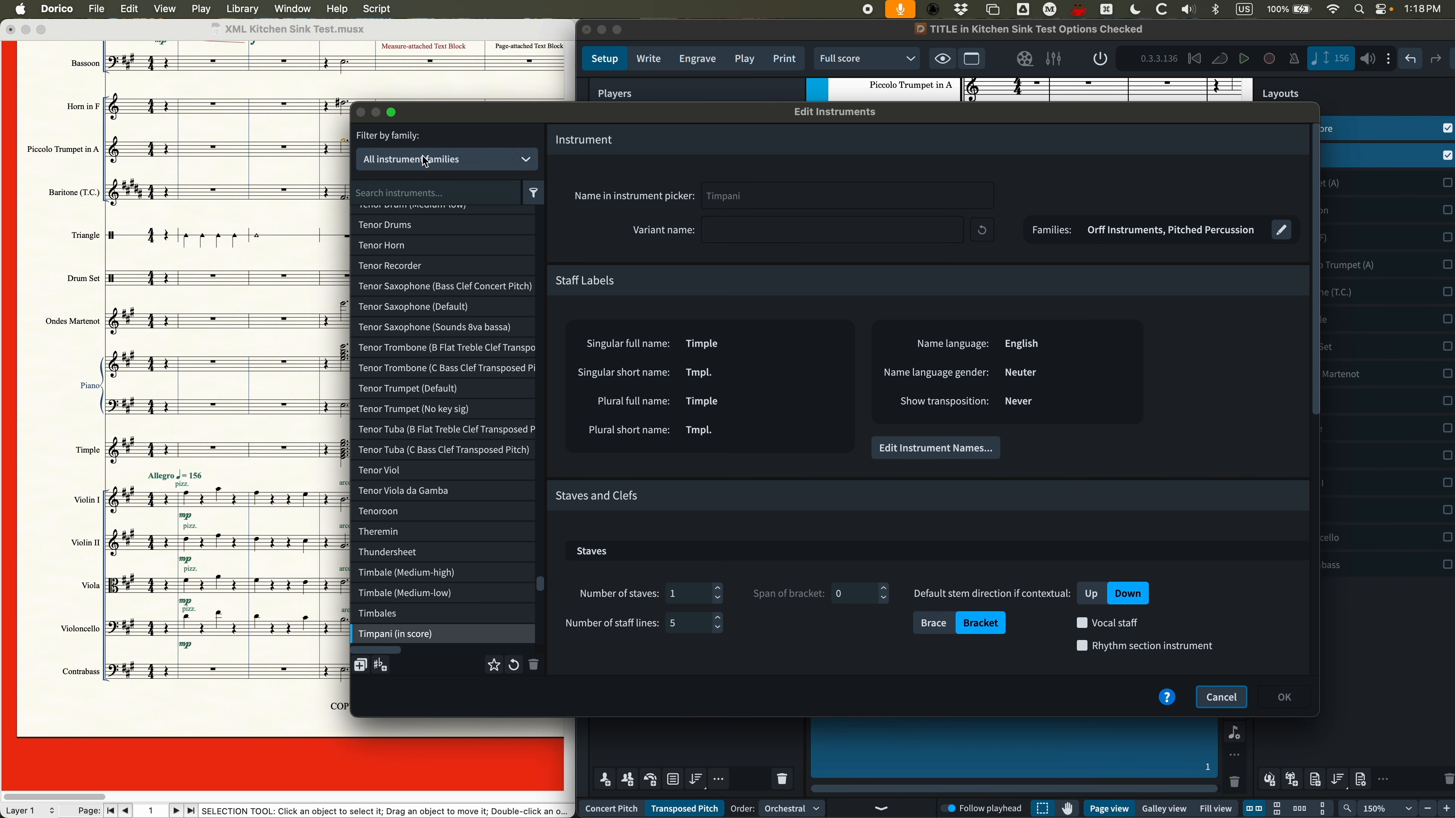
# Review the Timple's staff labels, staves, clefs and transposition, close its definition without changes, and return to Write mode
pyautogui.scroll(-5, 465, 411)
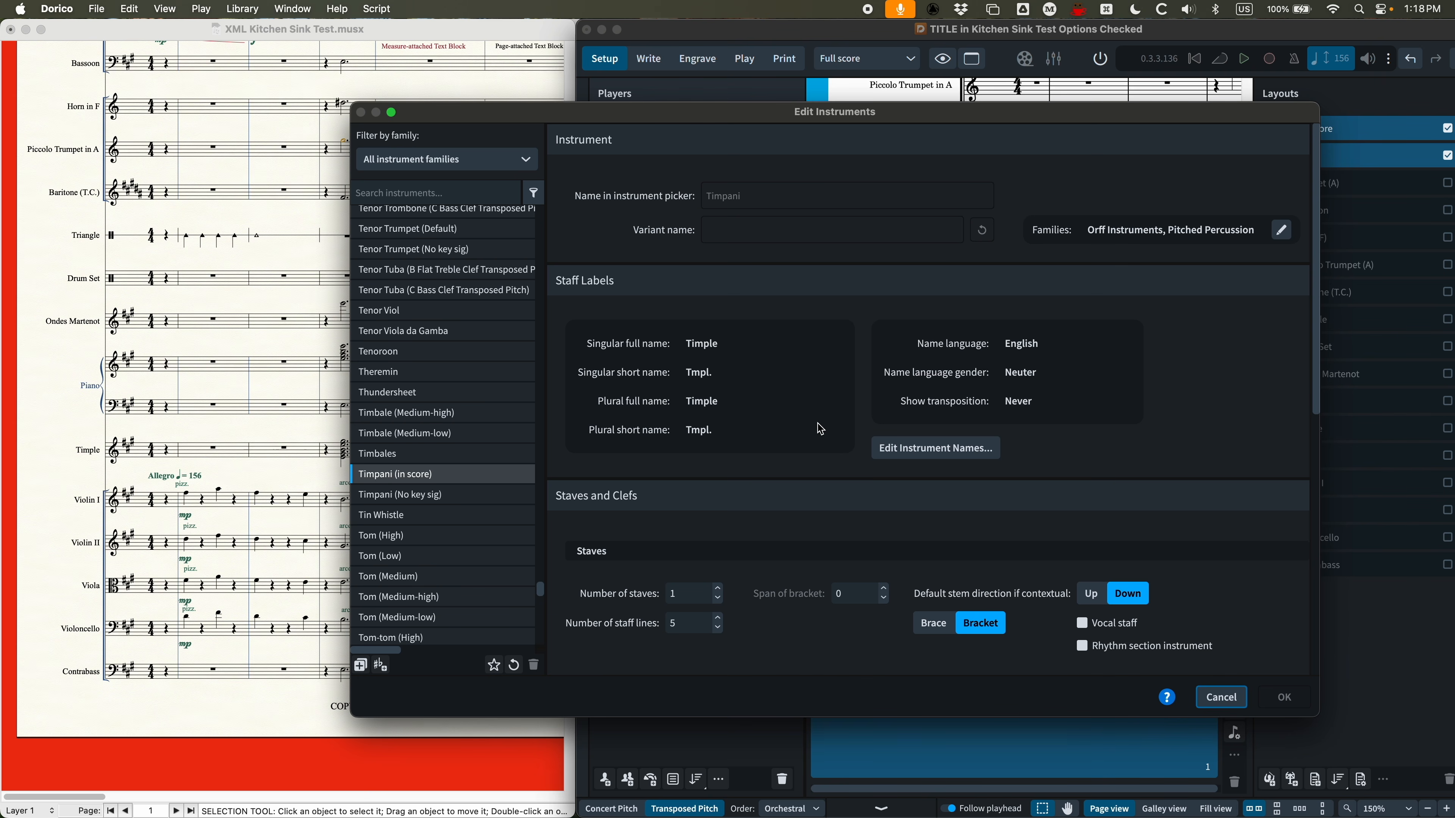
pyautogui.scroll(-3, 846, 425)
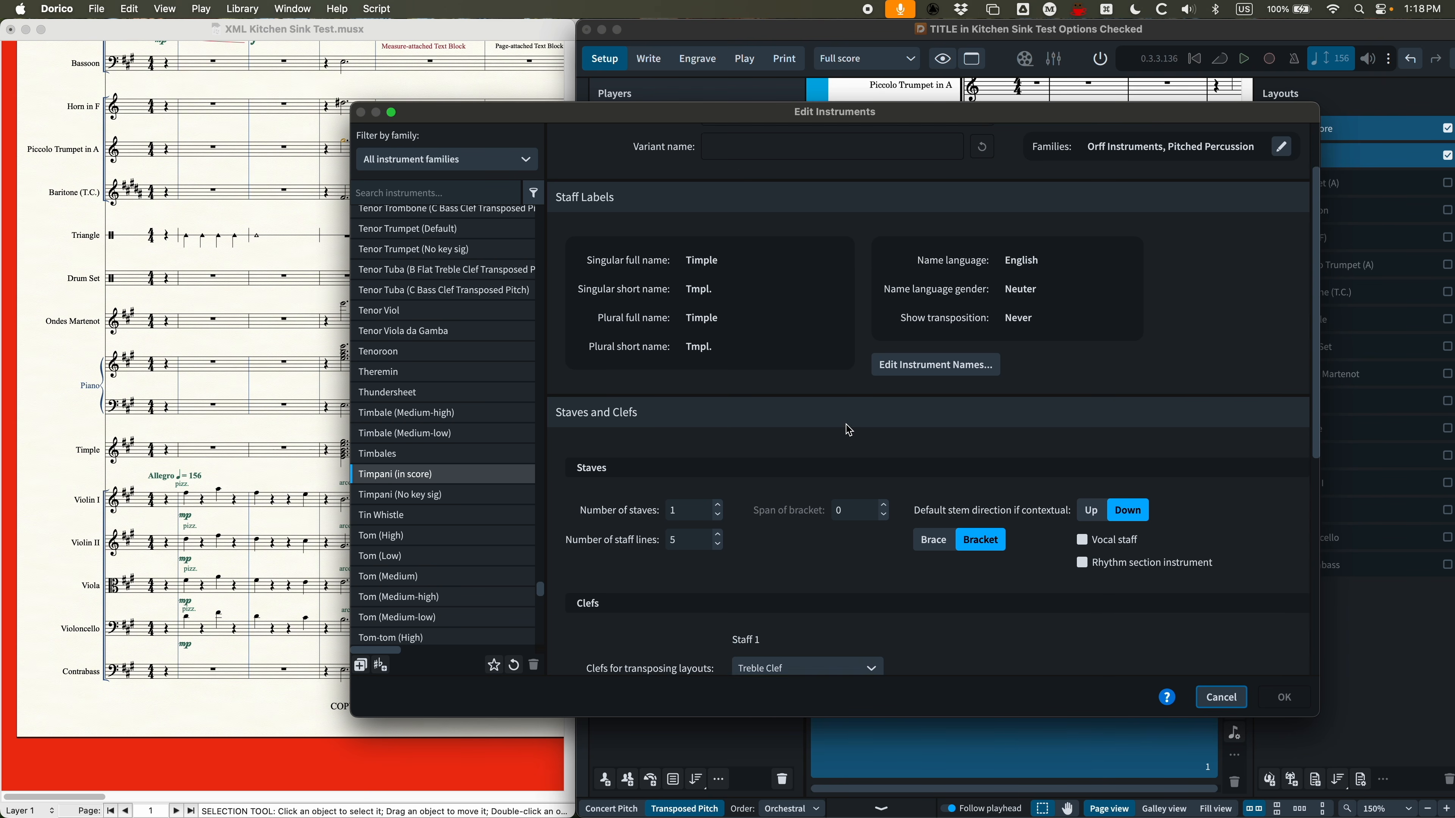
pyautogui.scroll(-6, 847, 430)
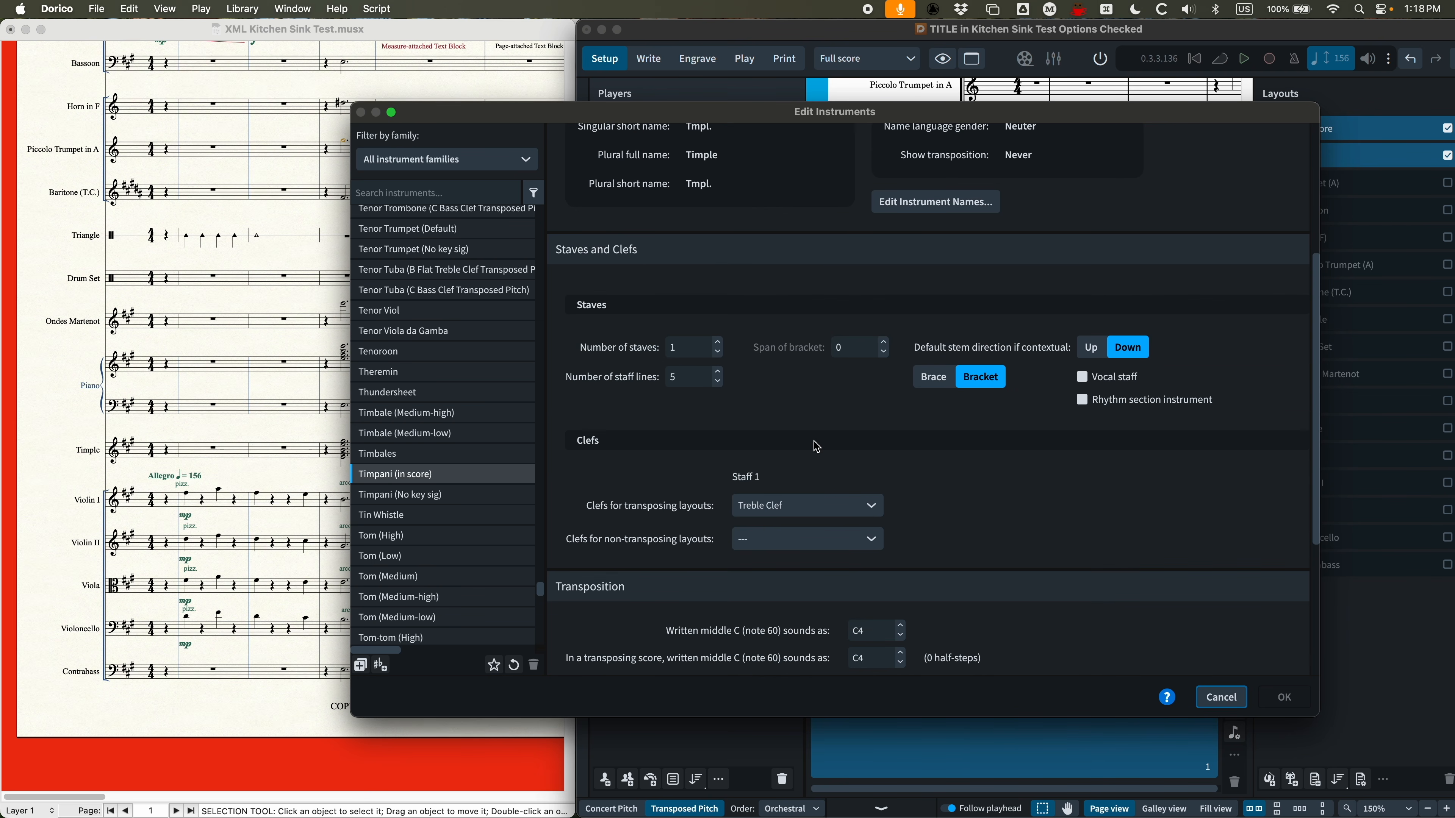
pyautogui.scroll(9, 816, 447)
pyautogui.click(1221, 696)
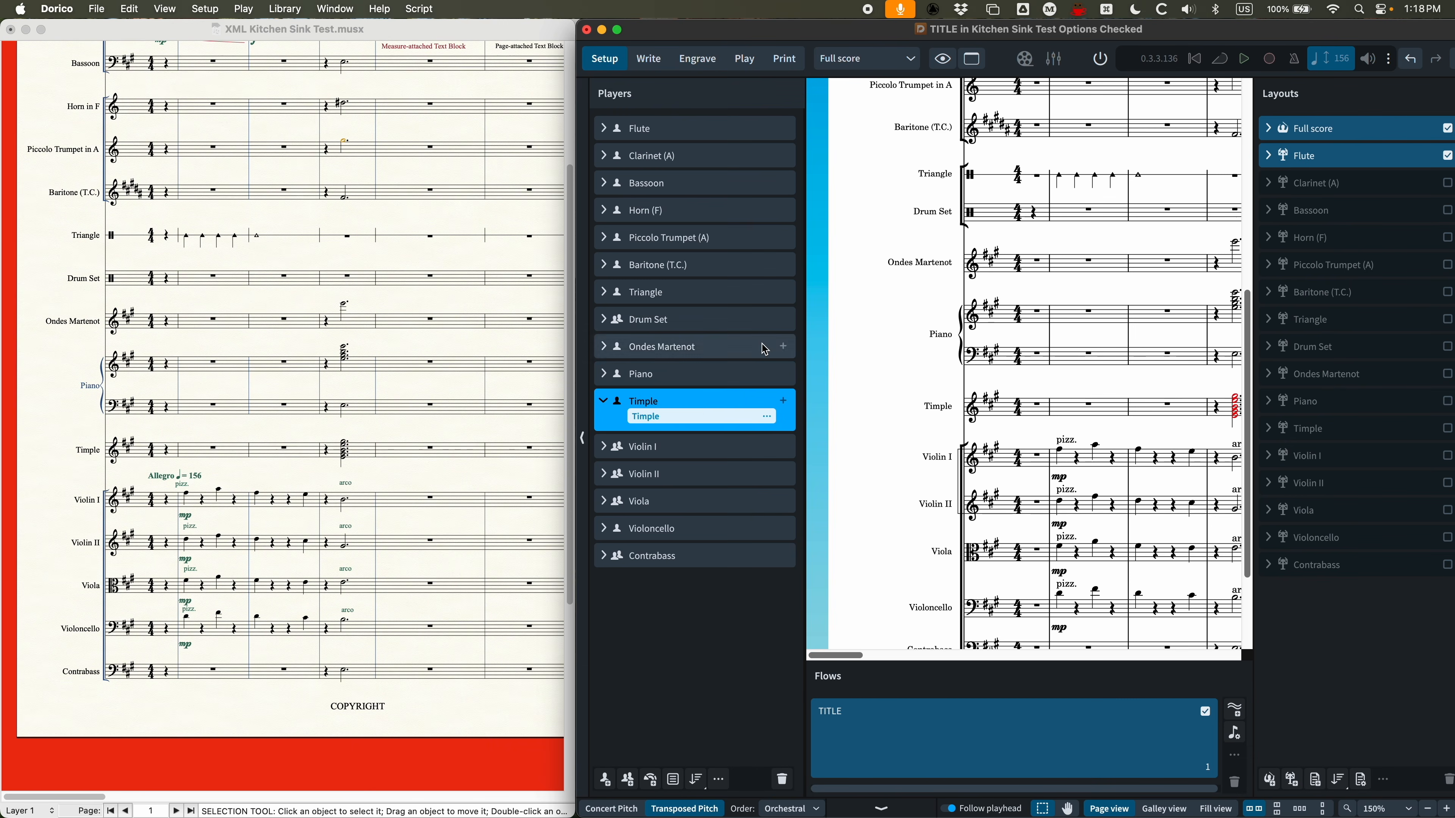
pyautogui.click(605, 403)
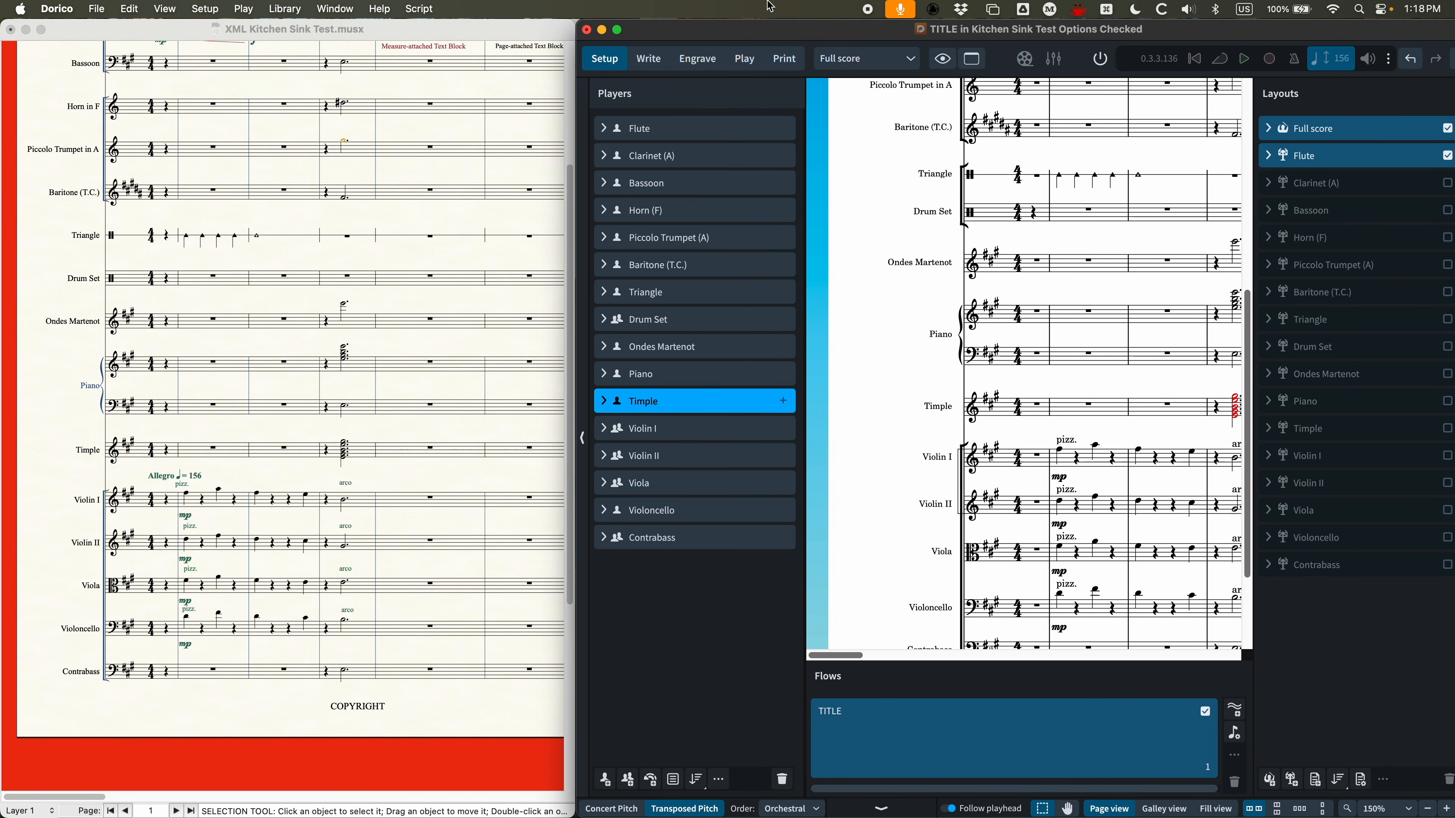
pyautogui.click(648, 58)
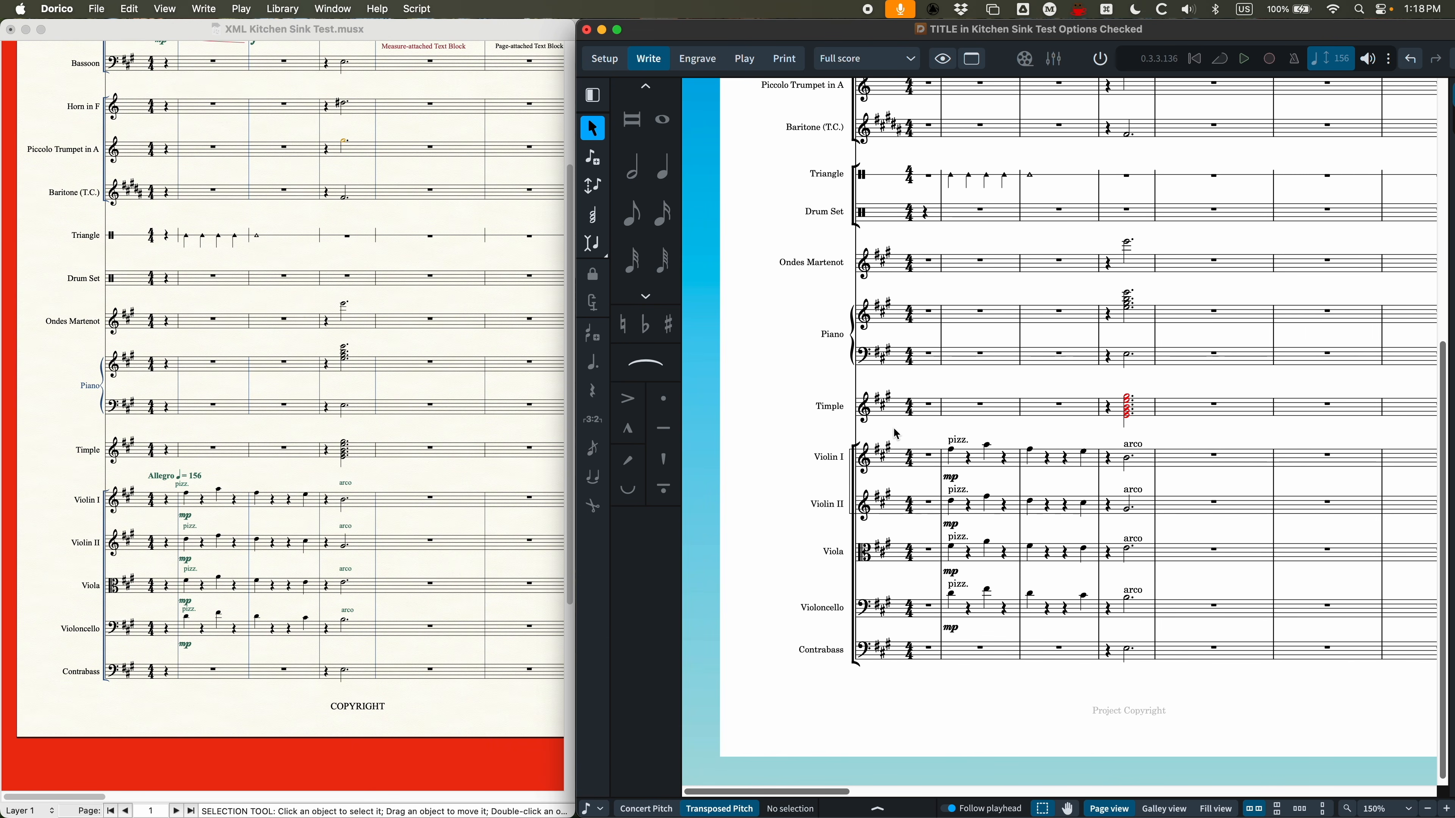
# Compare the brackets grouping the woodwind, brass and percussion staves in the Dorico and Finale scores
pyautogui.scroll(5, 891, 440)
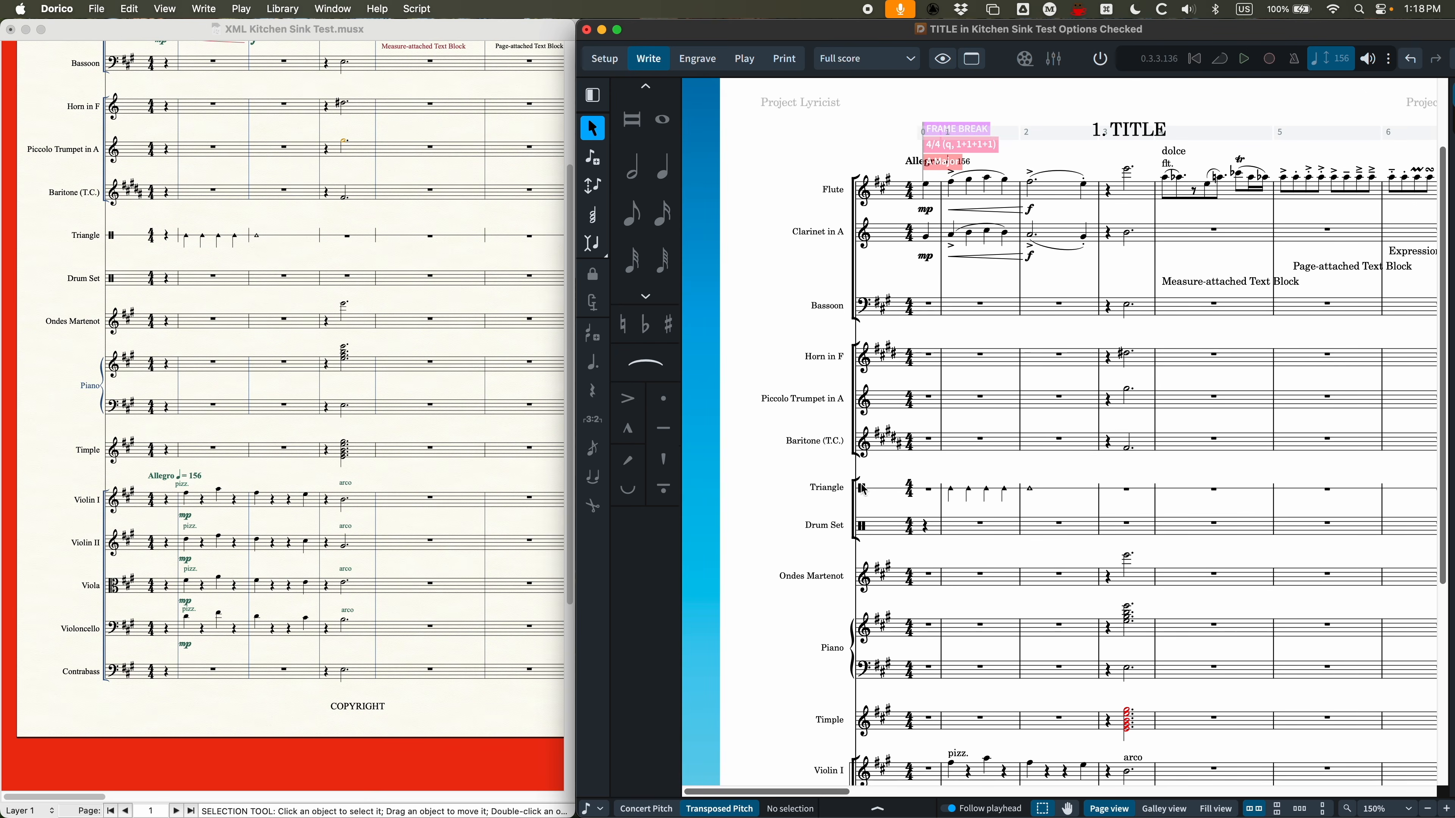
pyautogui.scroll(-5, 865, 490)
pyautogui.scroll(-1, 865, 490)
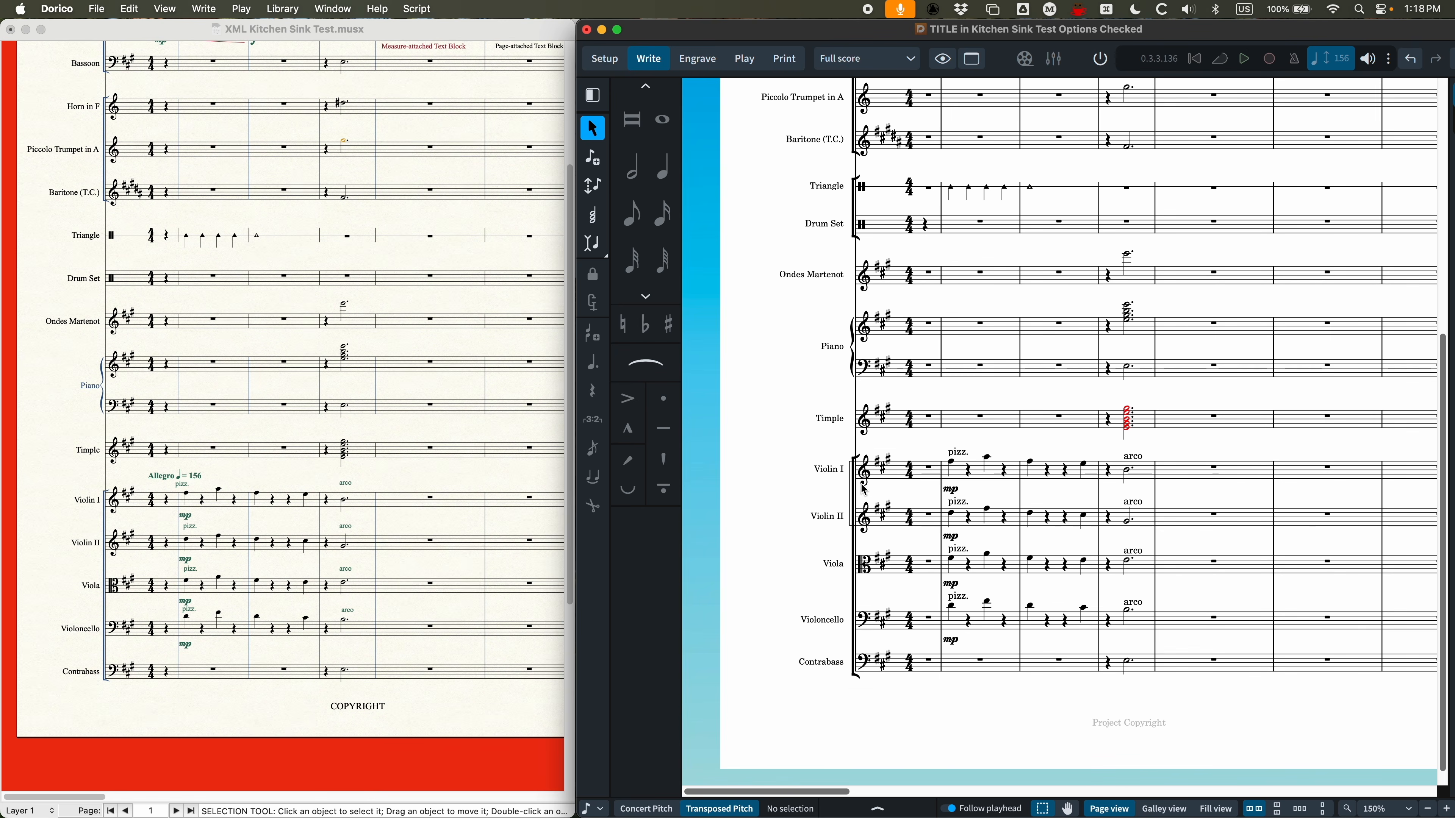
pyautogui.scroll(5, 882, 473)
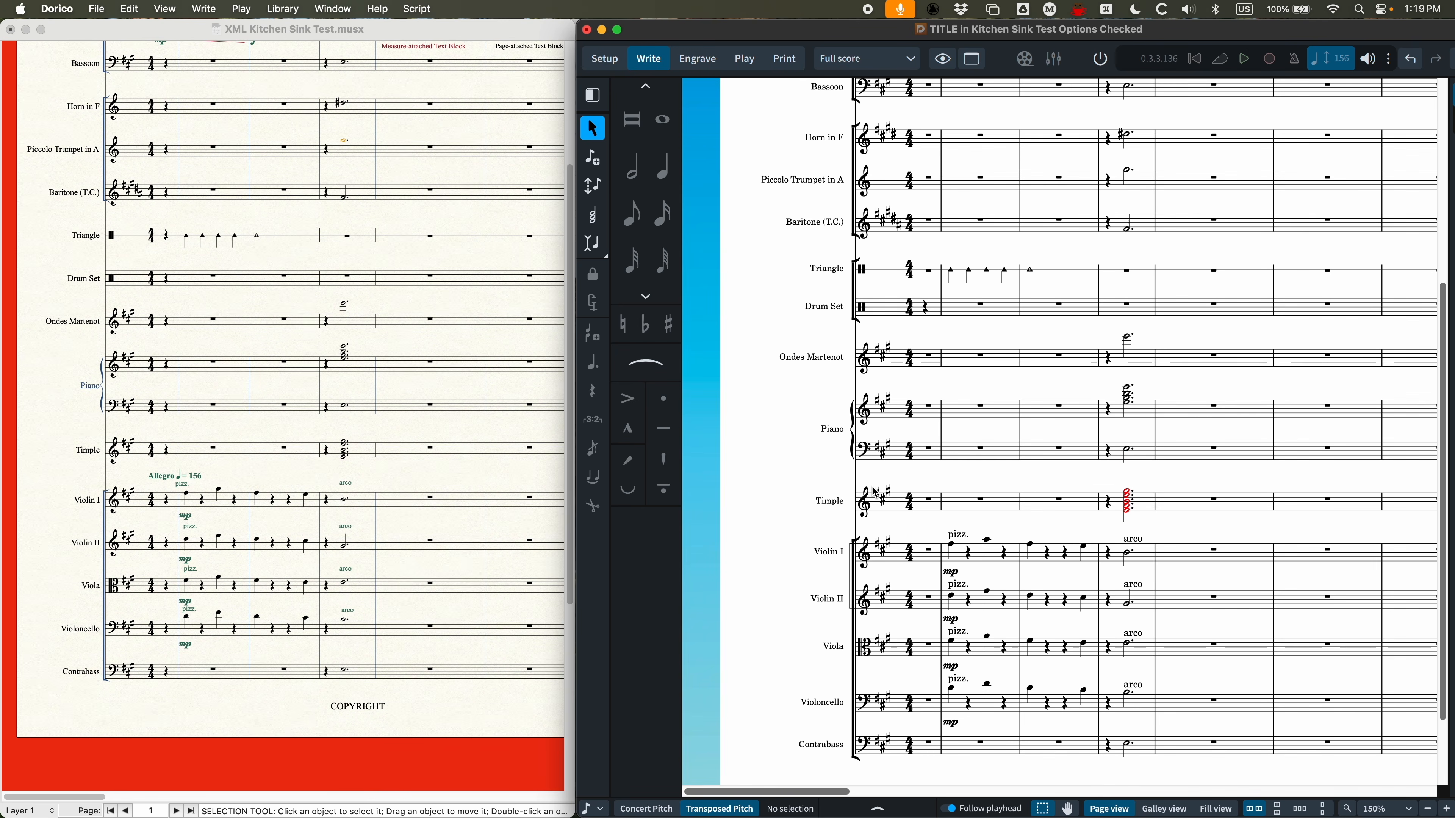
pyautogui.click(229, 241)
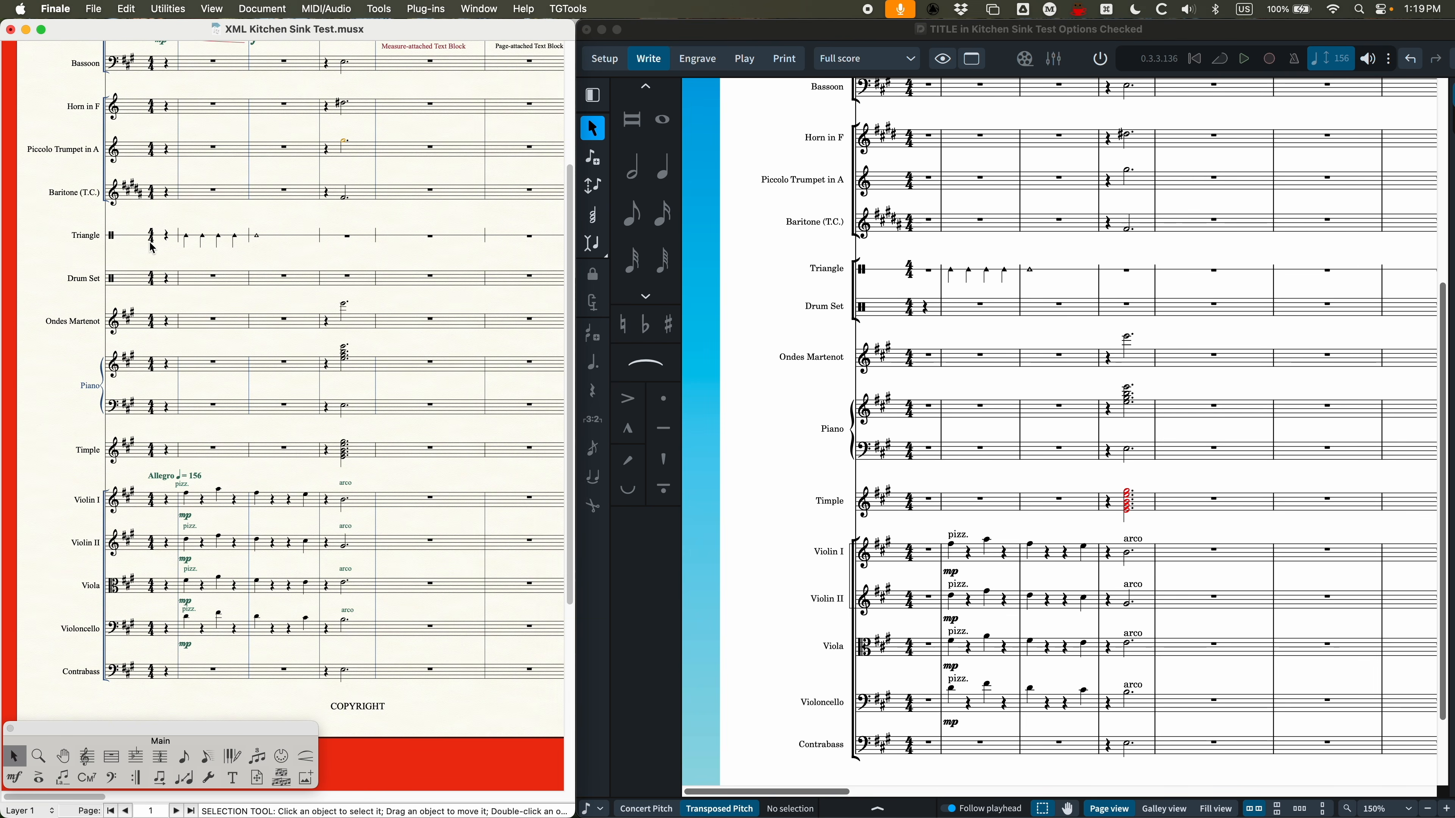
pyautogui.scroll(-1, 128, 256)
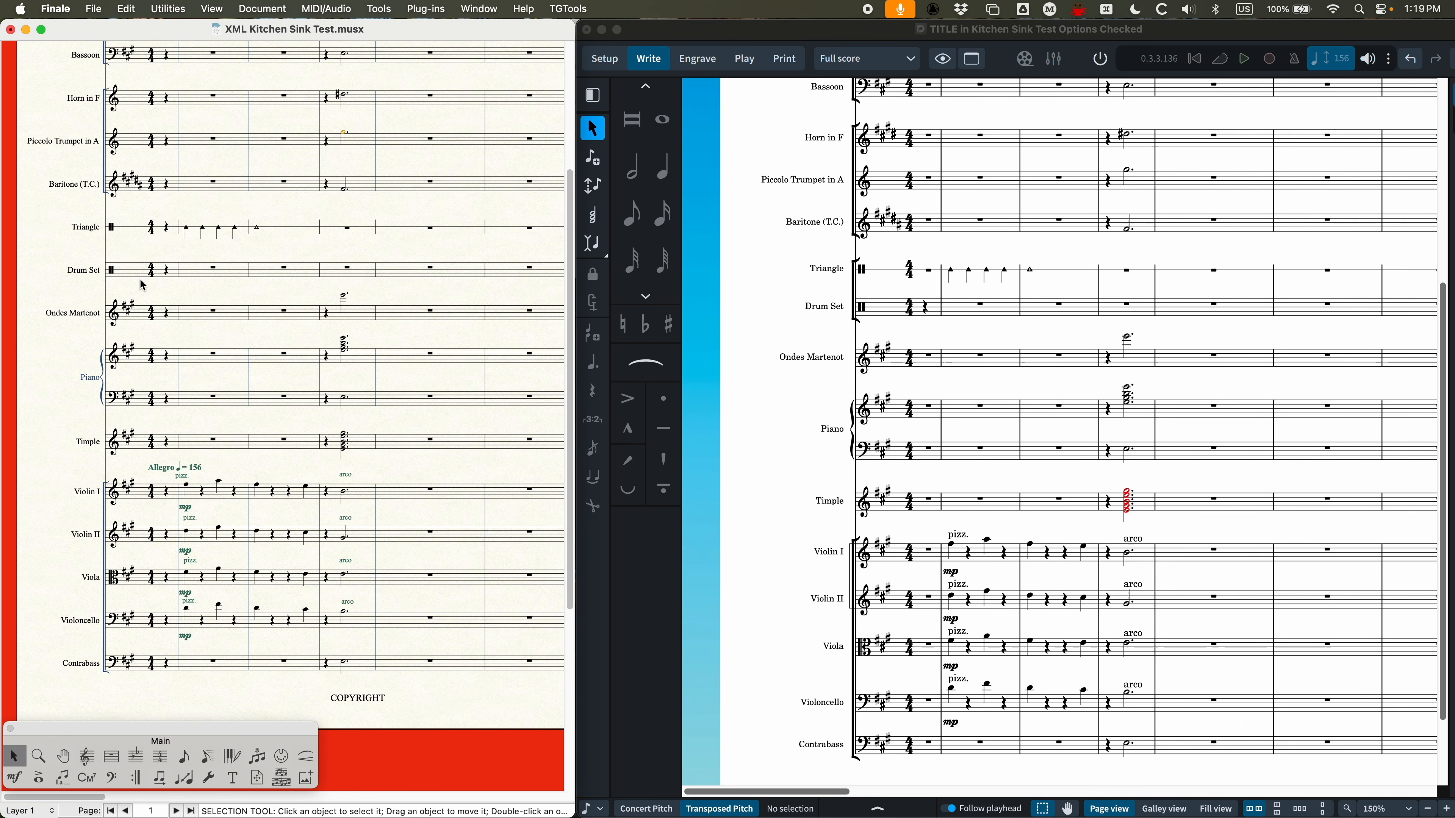
pyautogui.scroll(5, 137, 286)
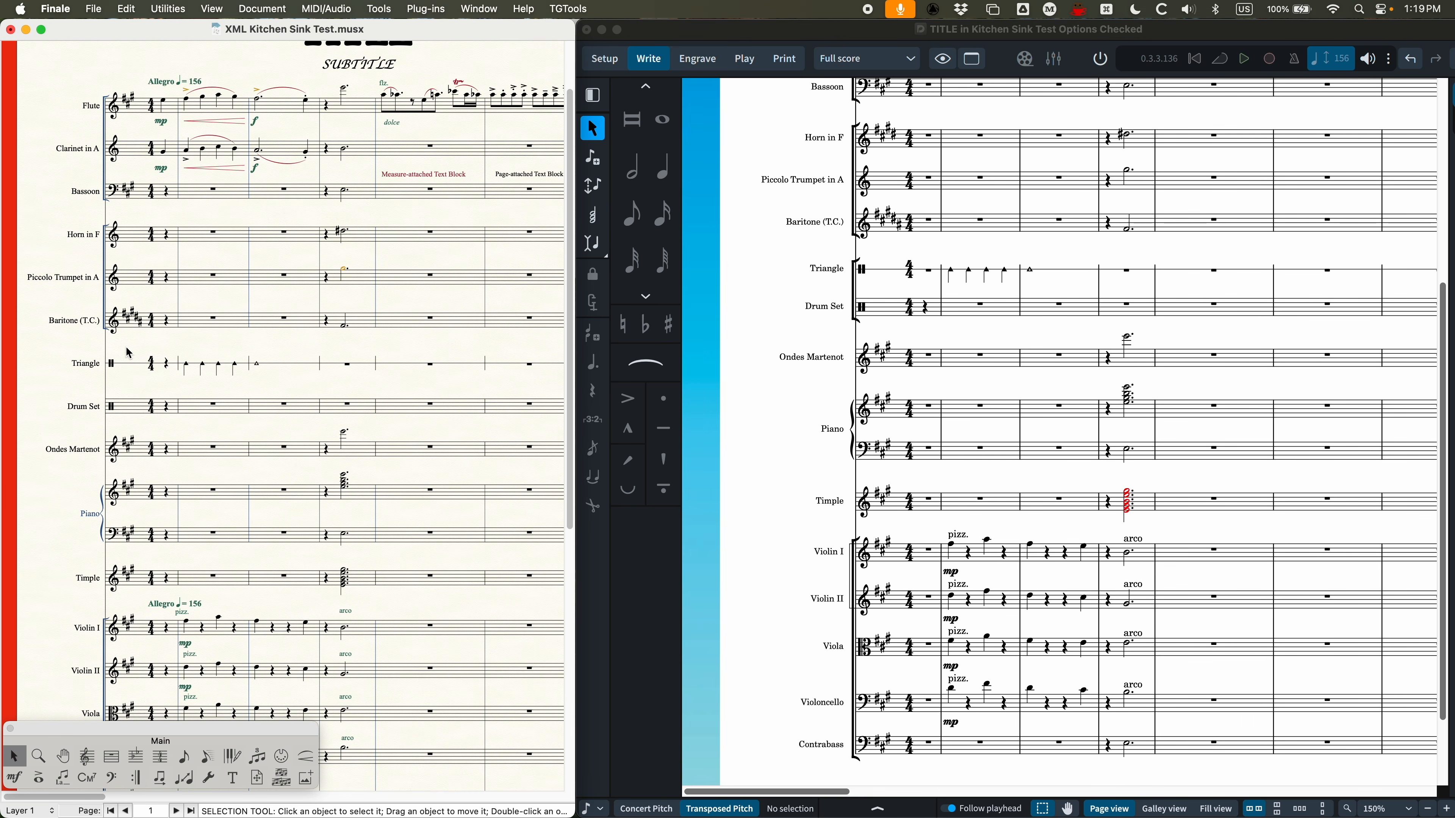
# Compare the brackets around the string staves in both scores, including the Violin I and Violin II grouping
pyautogui.click(767, 396)
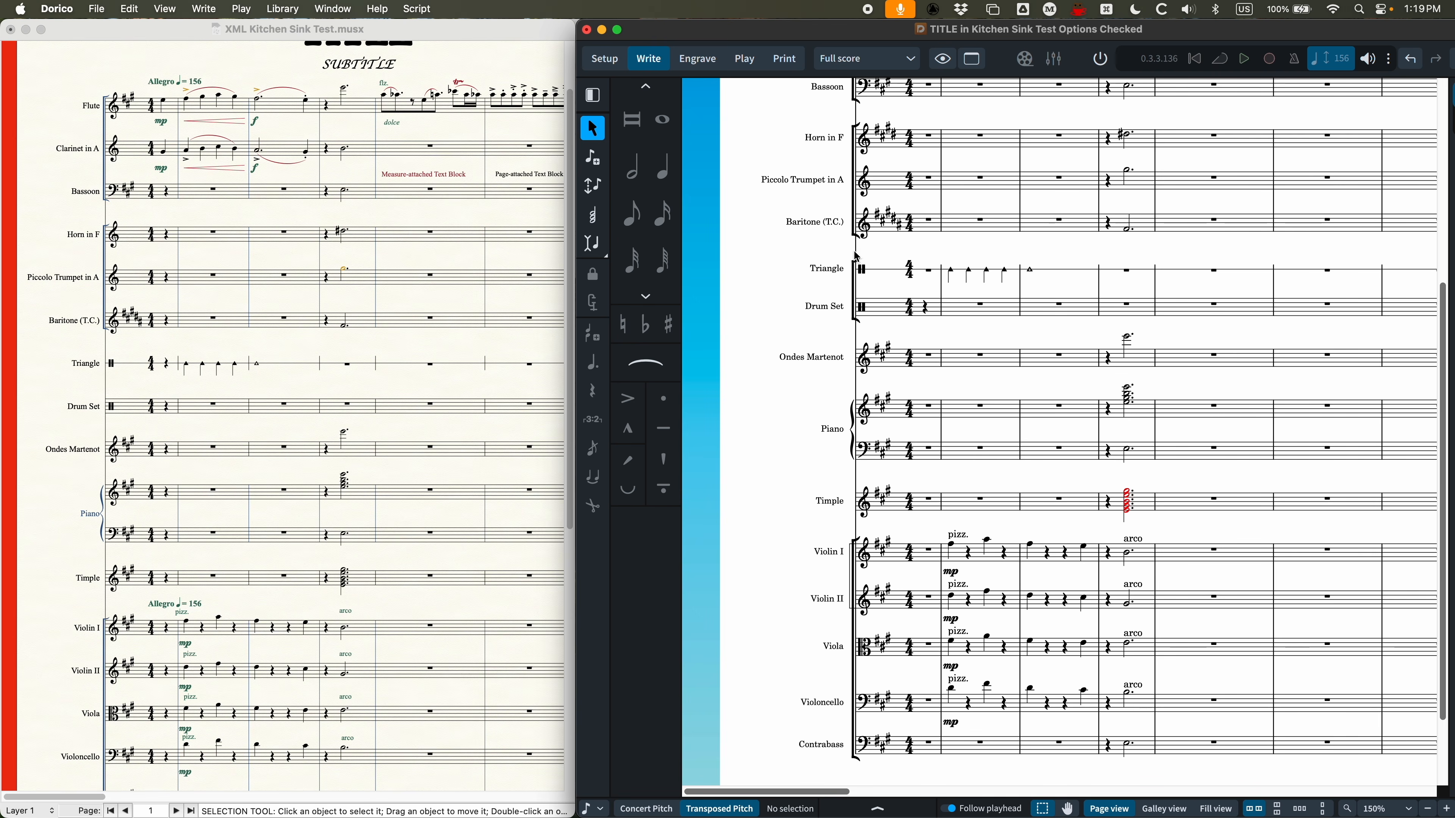
pyautogui.scroll(-3, 839, 344)
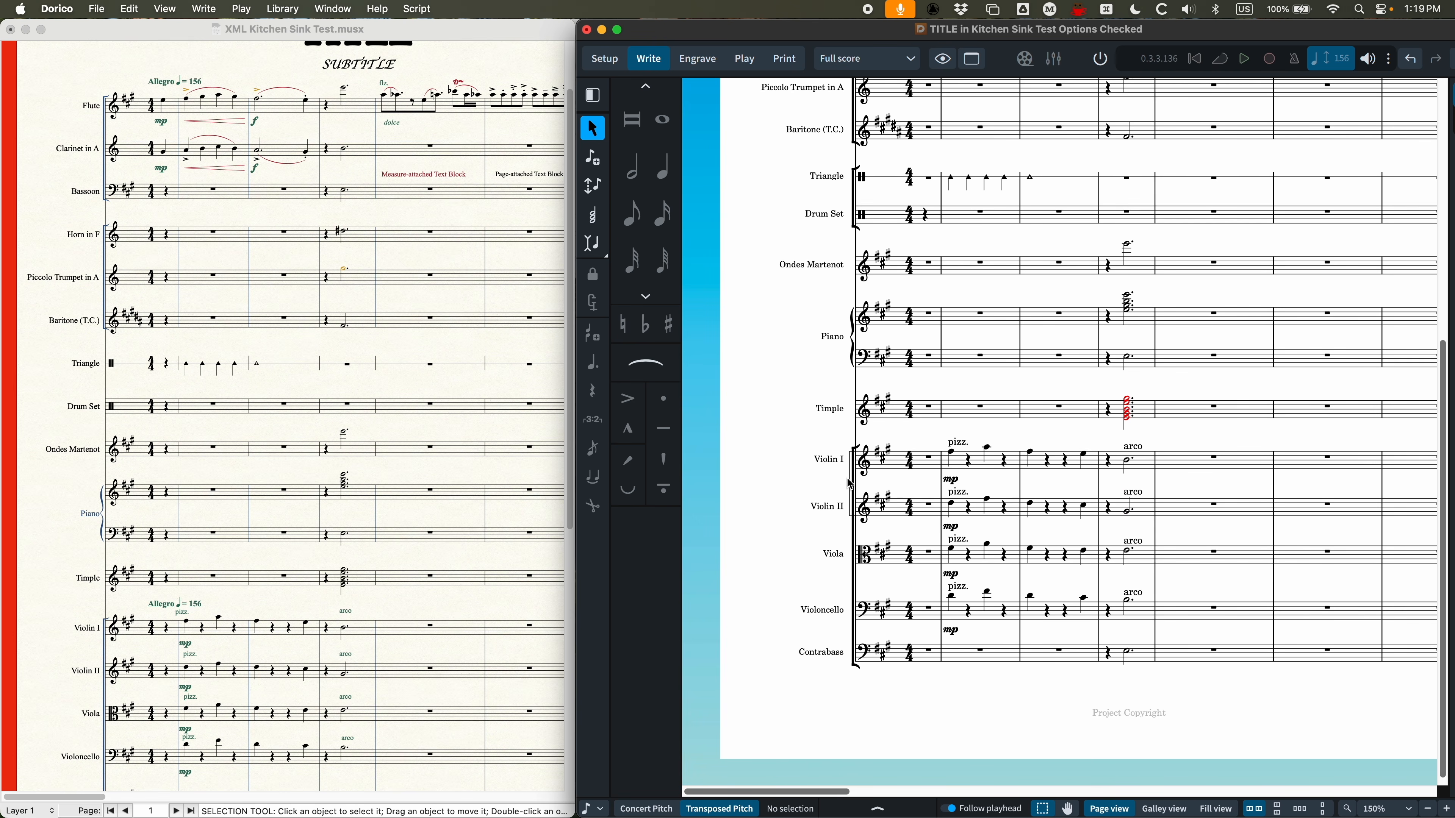
pyautogui.click(252, 595)
pyautogui.scroll(-3, 183, 550)
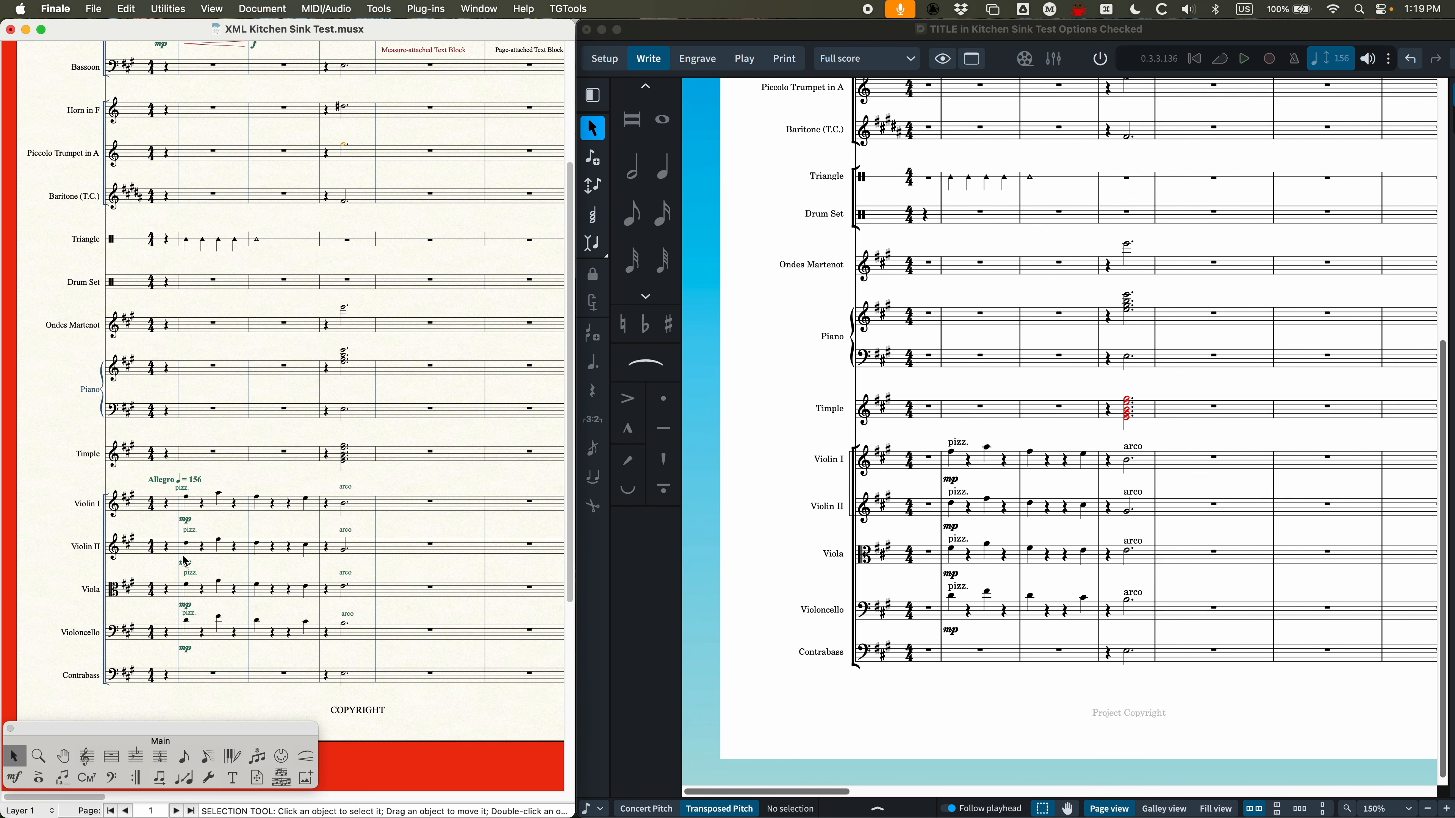
pyautogui.scroll(2, 882, 562)
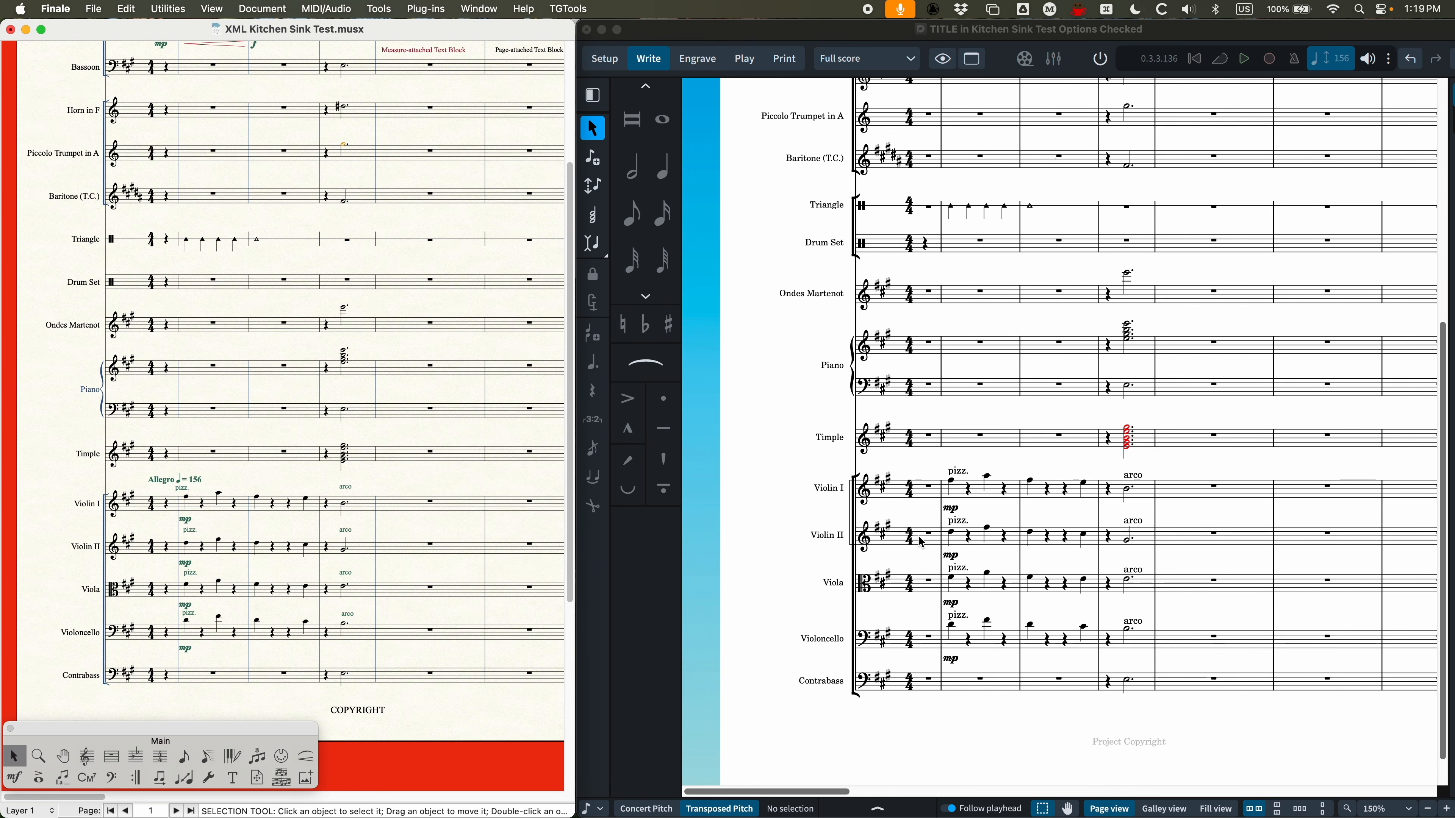
pyautogui.scroll(12, 857, 536)
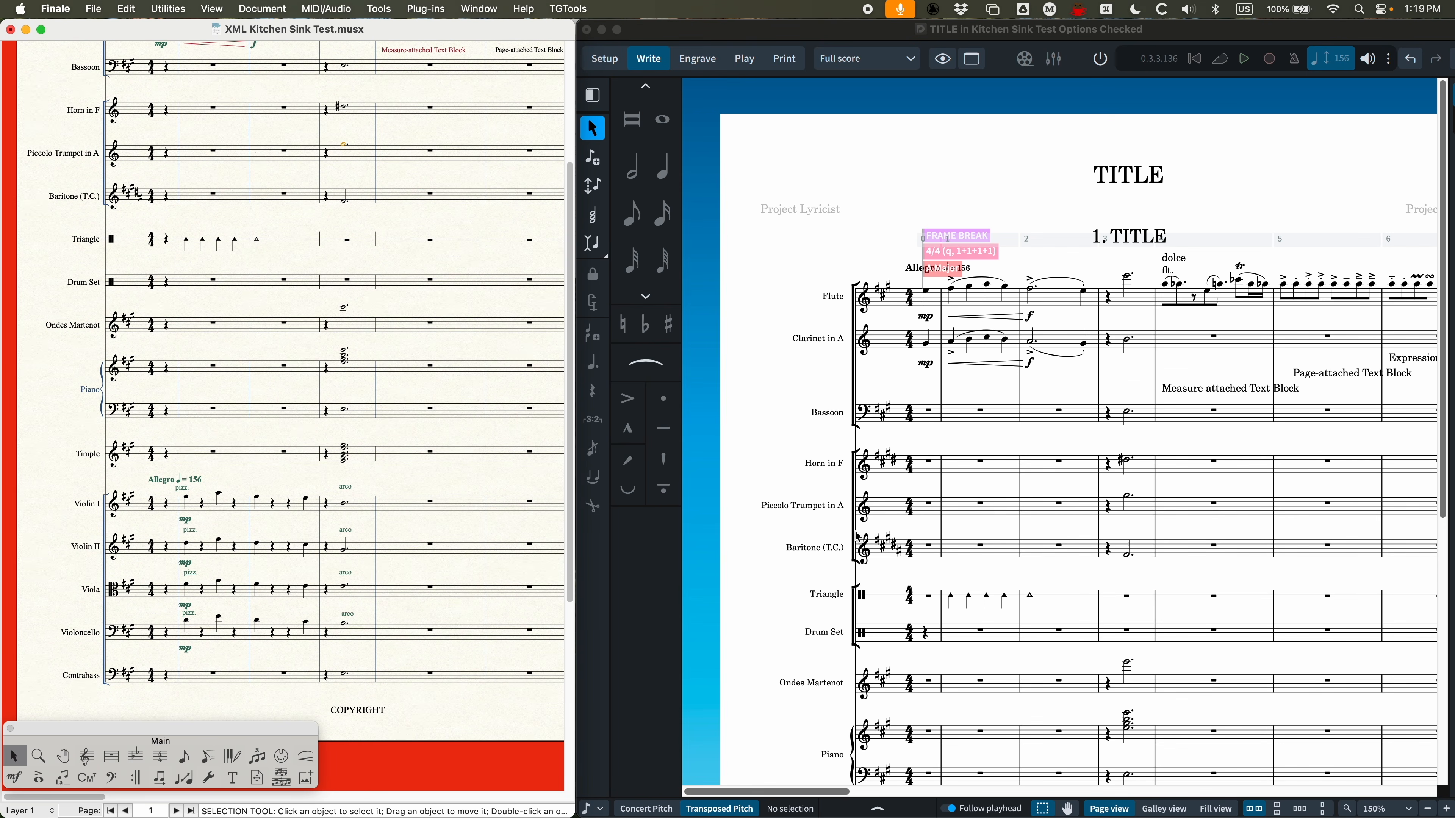
# Zoom out the Finale and Dorico scores to fit the width of their first pages
pyautogui.press('super+minus')
pyautogui.click(905, 421)
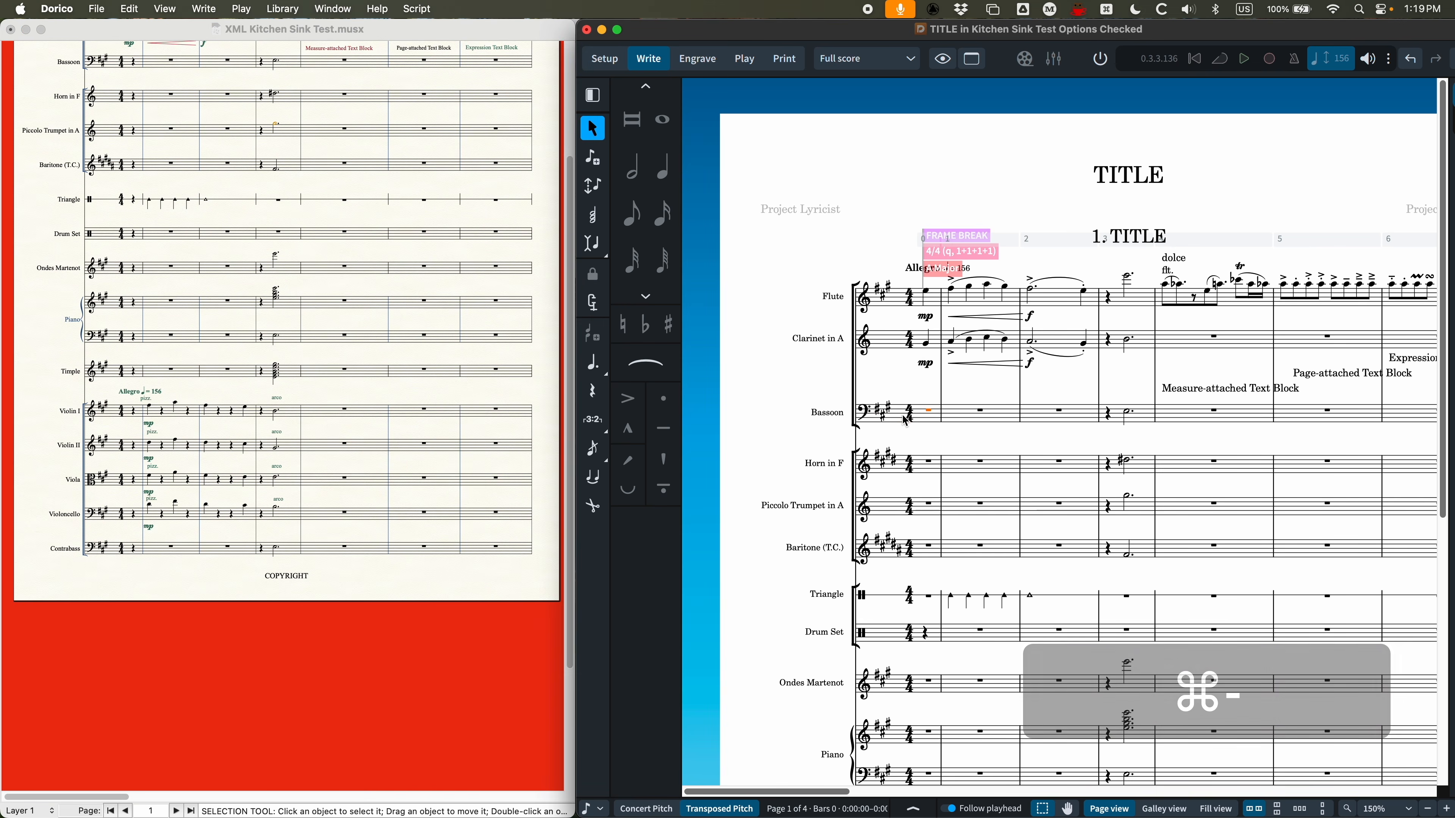
pyautogui.press('super+minus')
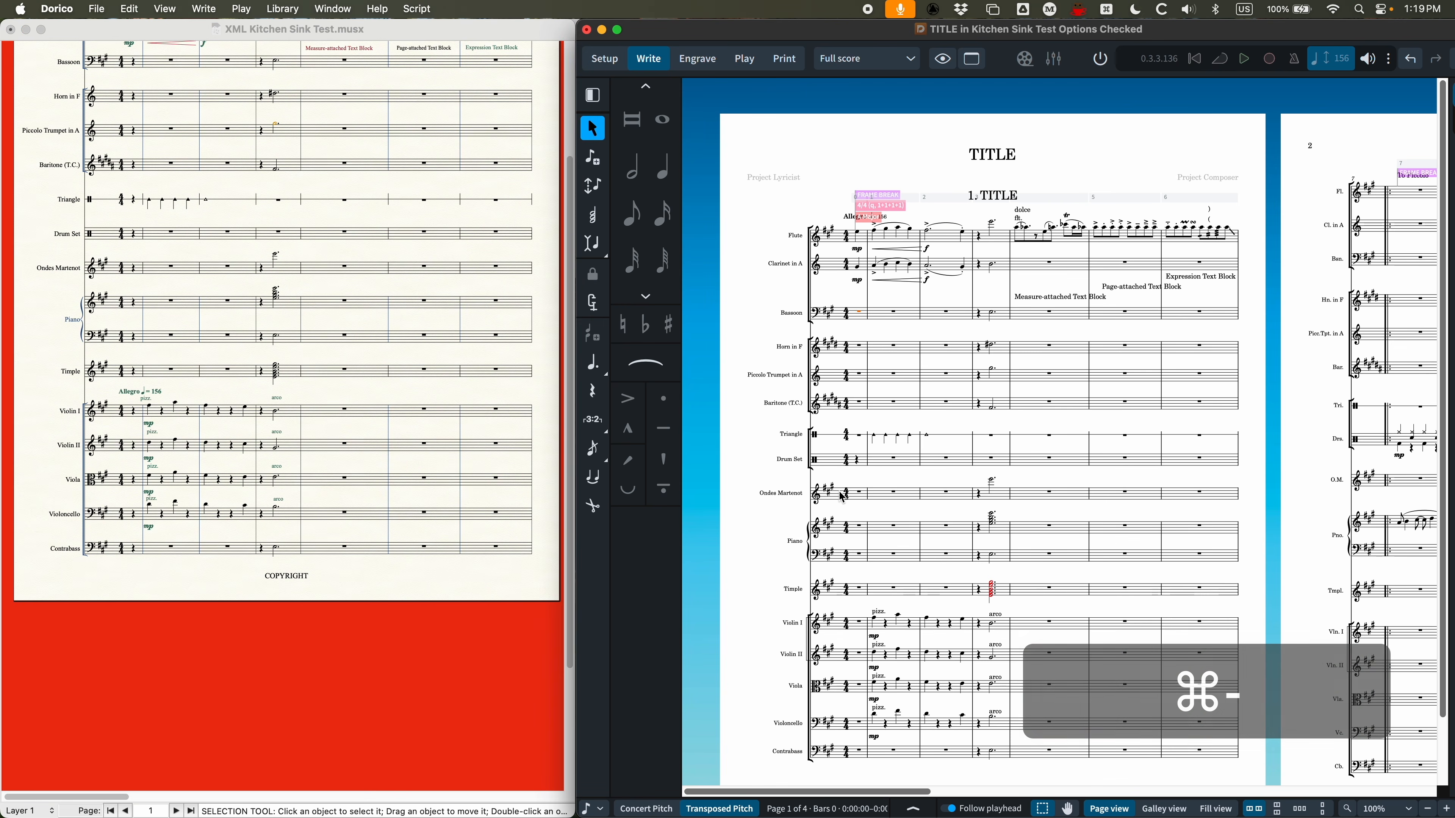
pyautogui.scroll(5, 178, 350)
pyautogui.click(182, 110)
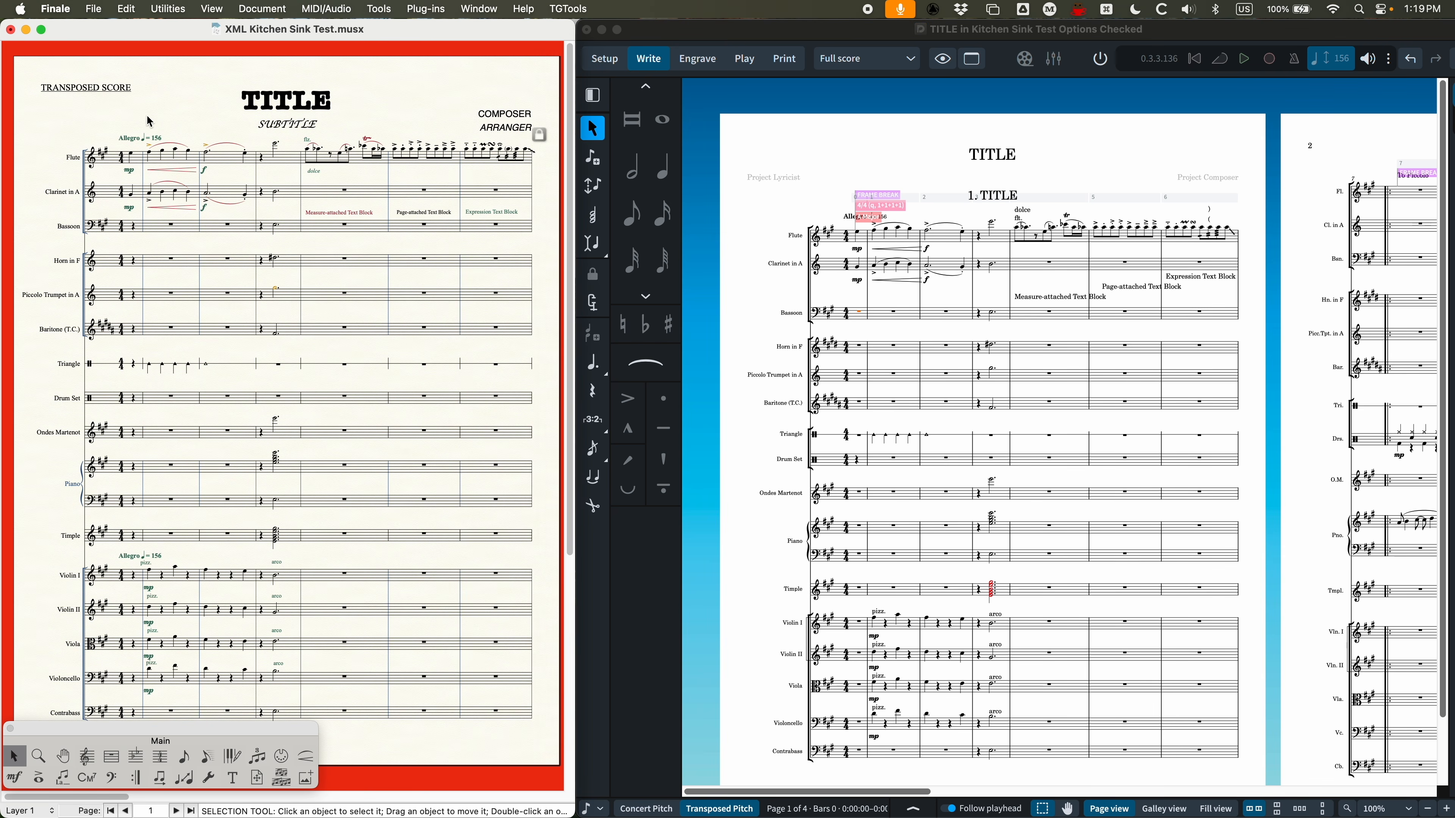
# Examine the flute-to-piccolo change across the Finale score's pages, selecting a flute measure on page 3 and checking the Change Instrument command
pyautogui.moveTo(128, 809); pyautogui.dragTo(417, 811)
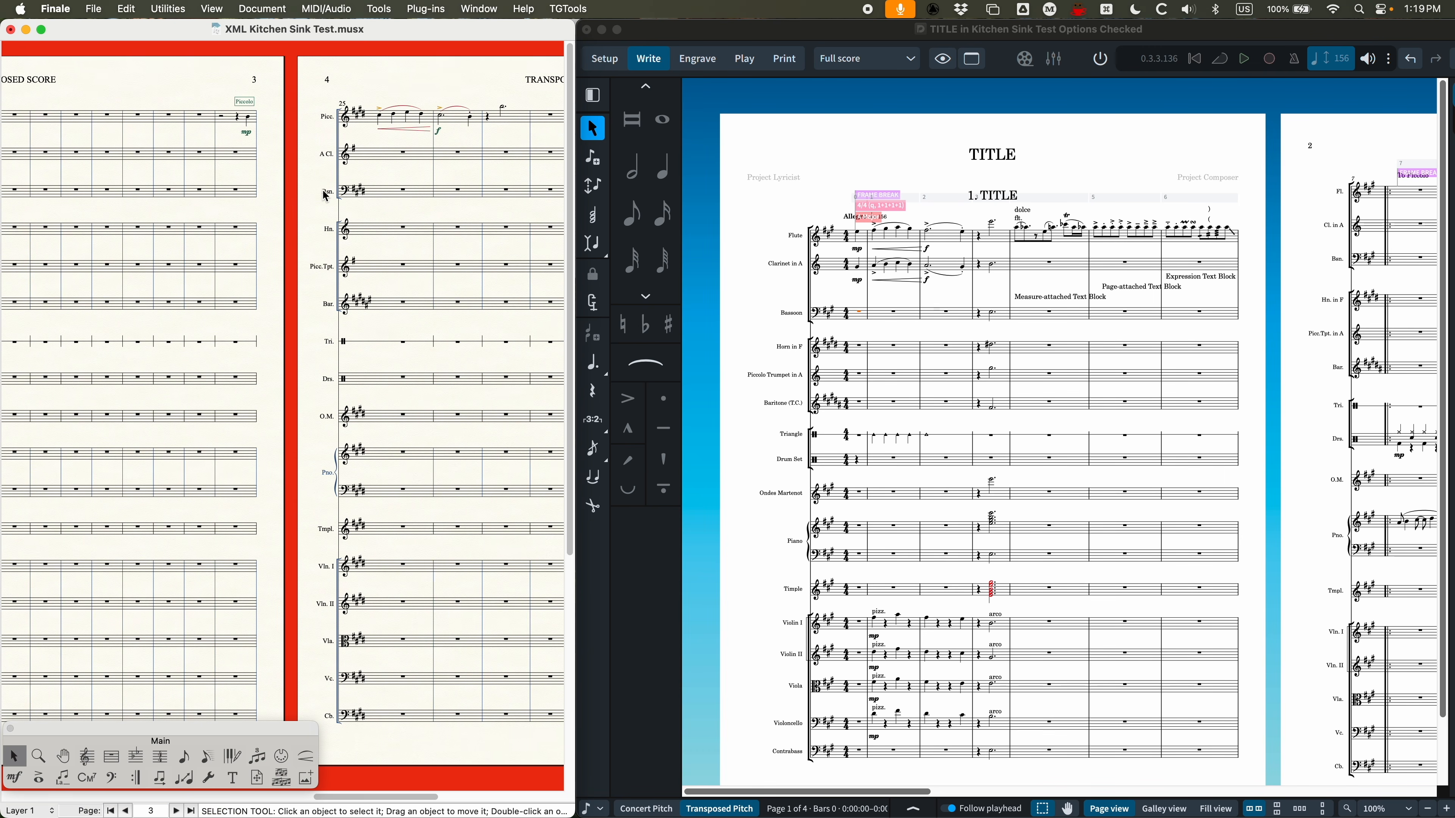
pyautogui.click(210, 120)
pyautogui.click(168, 8)
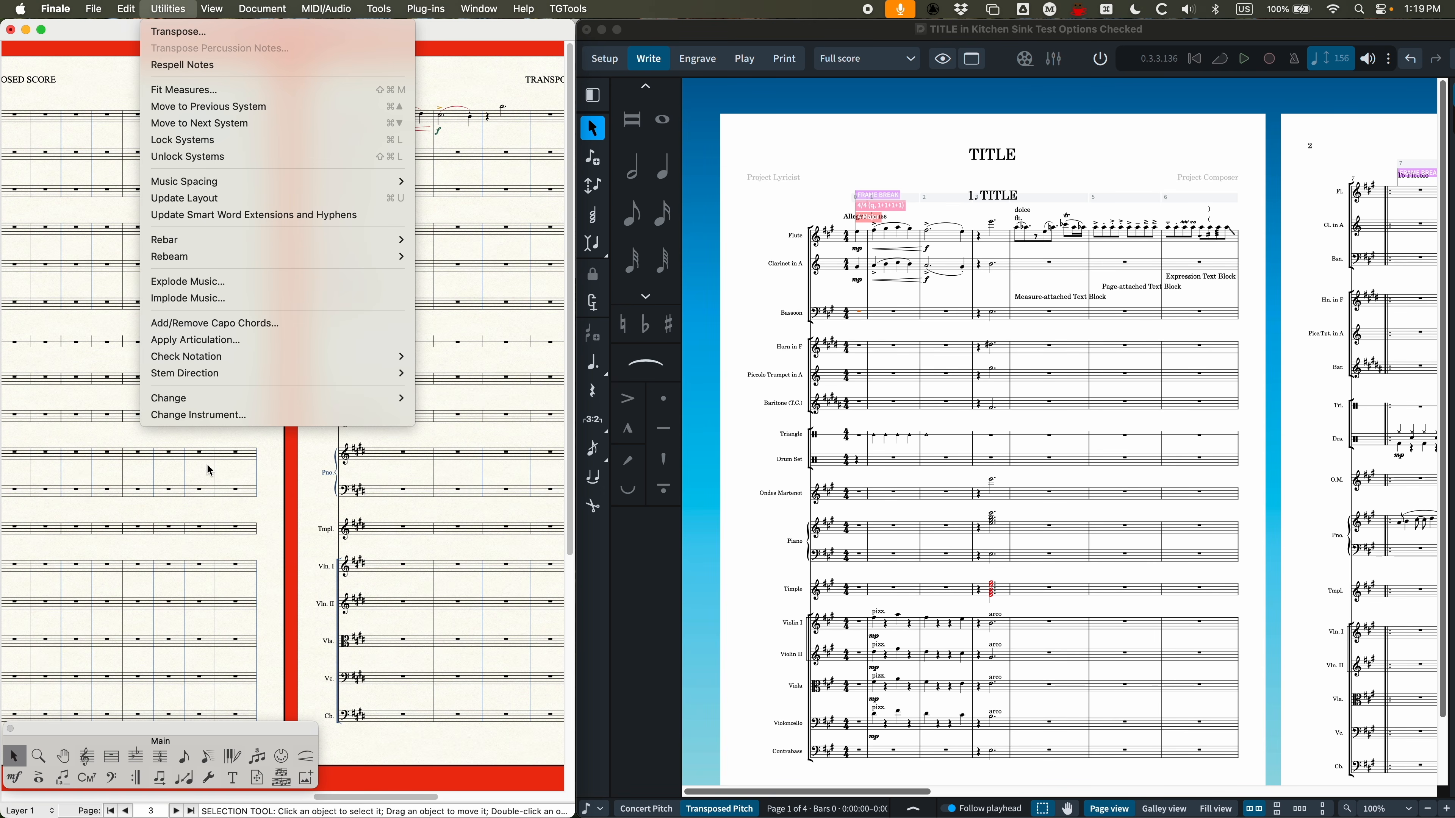
pyautogui.click(175, 6)
pyautogui.hscroll(-5, 375, 503)
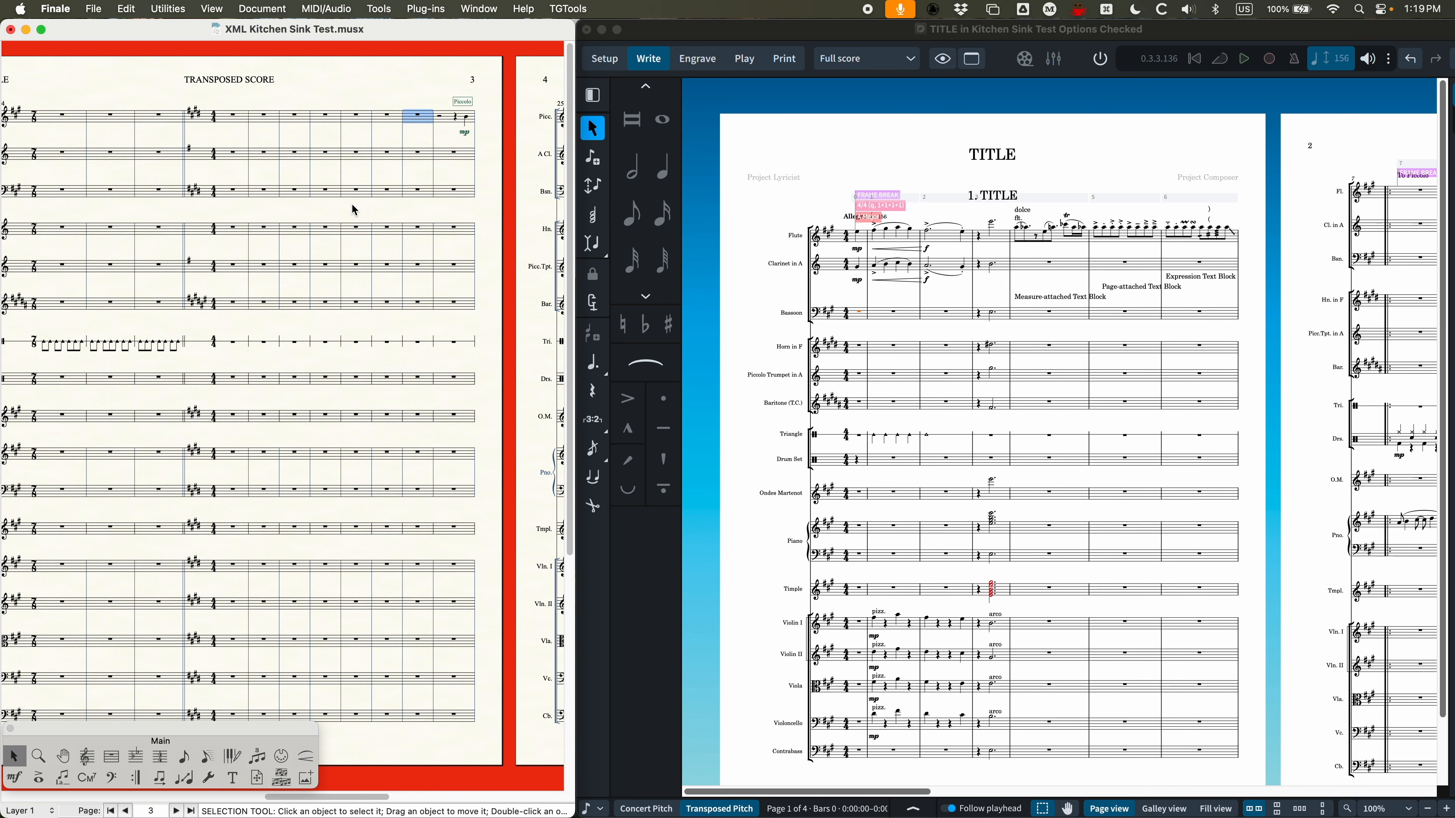
pyautogui.hscroll(-15, 367, 236)
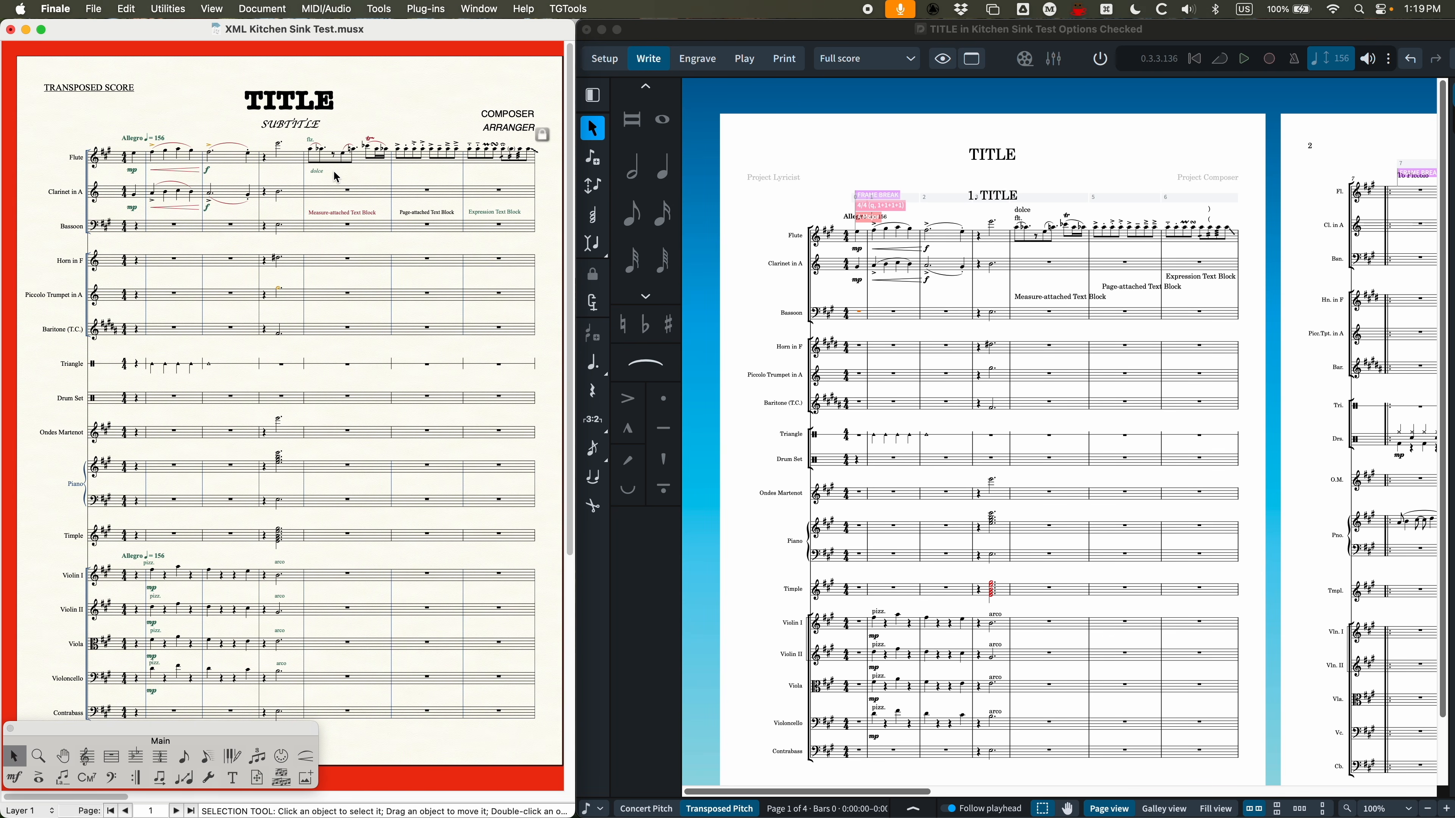
pyautogui.hscroll(15, 335, 178)
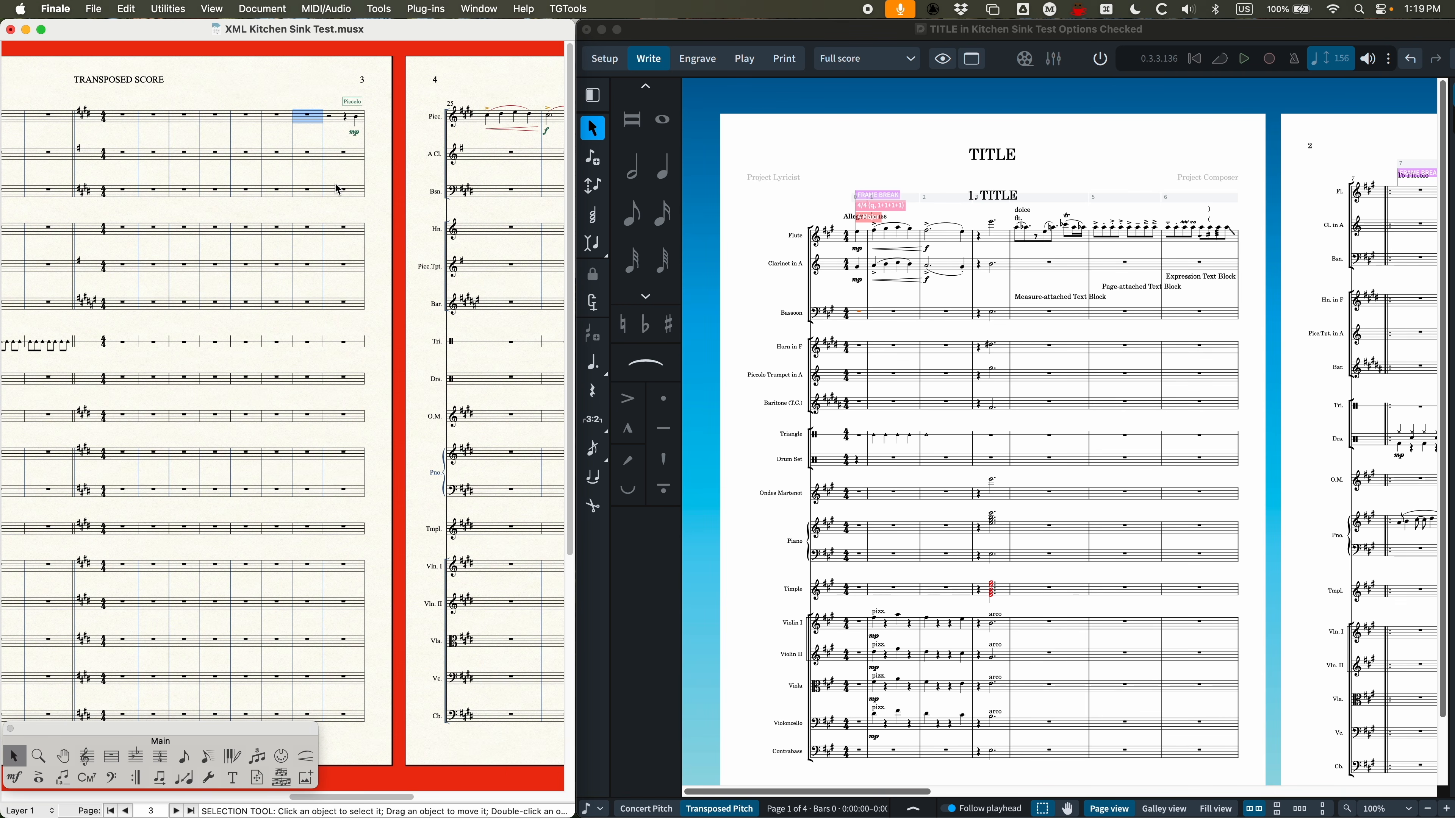
pyautogui.hscroll(-15, 269, 229)
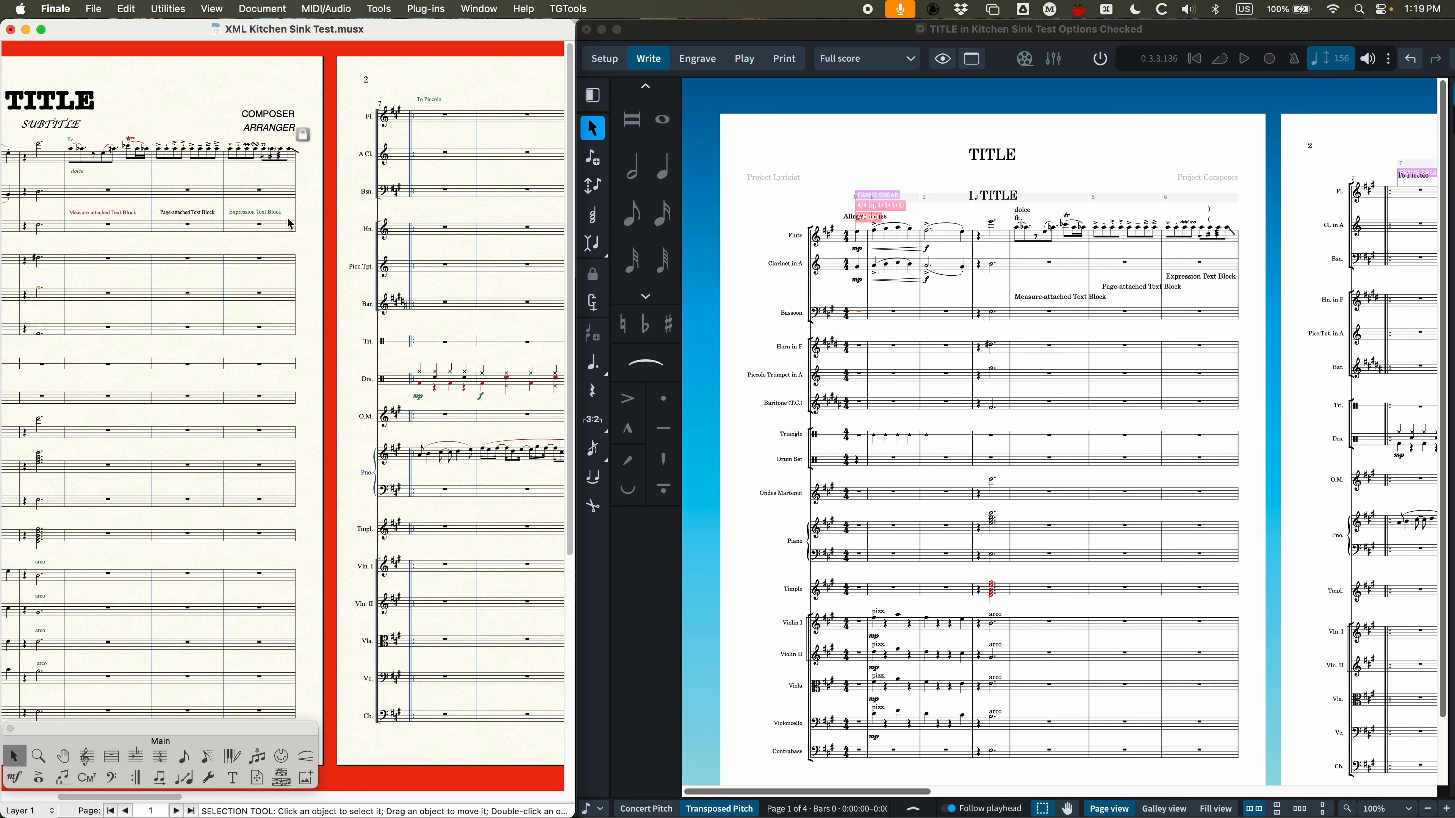
# Check which instruments Dorico's Flute player holds in Setup mode, and return to Write mode
pyautogui.click(847, 149)
pyautogui.click(604, 57)
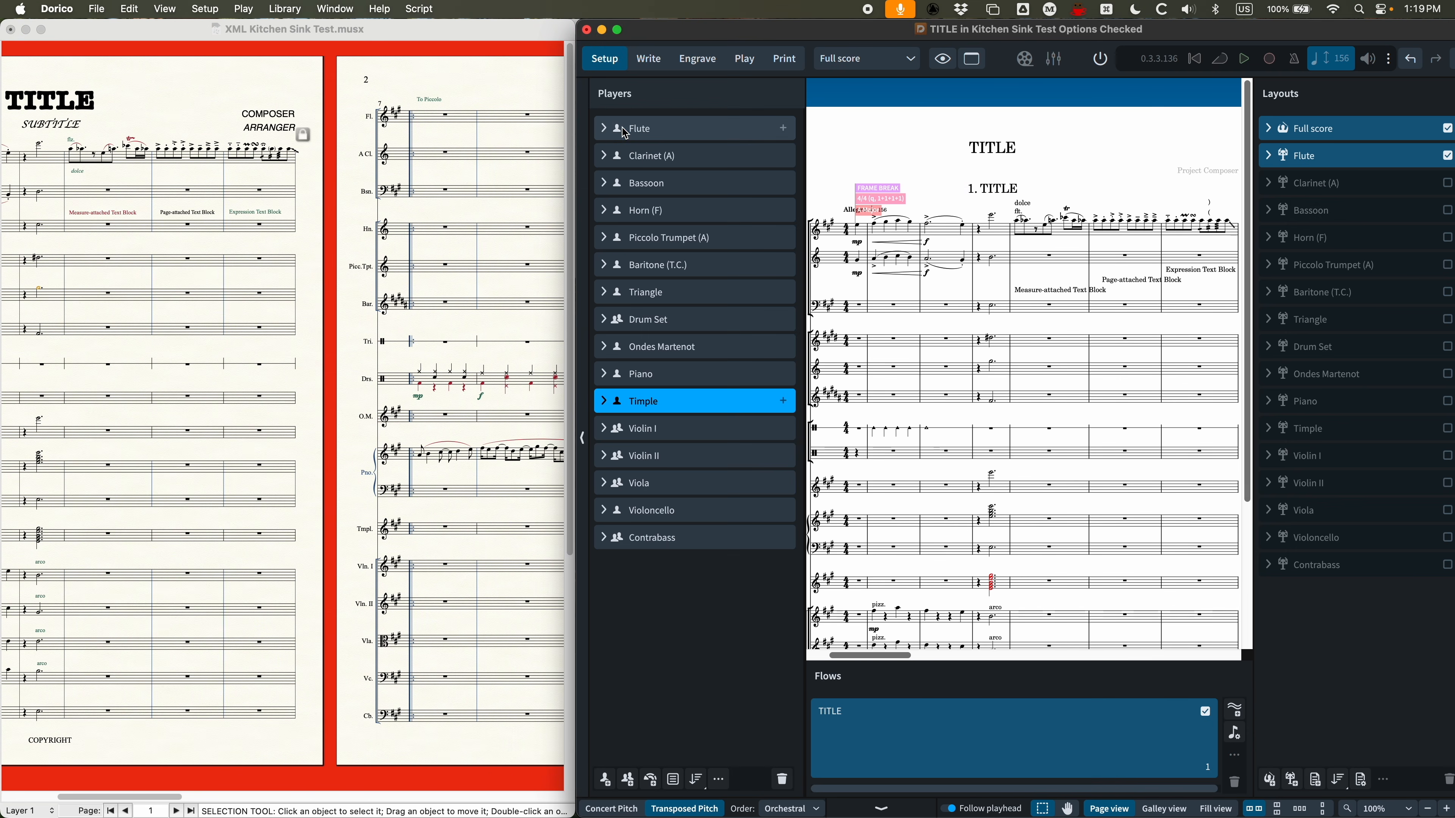
pyautogui.click(605, 131)
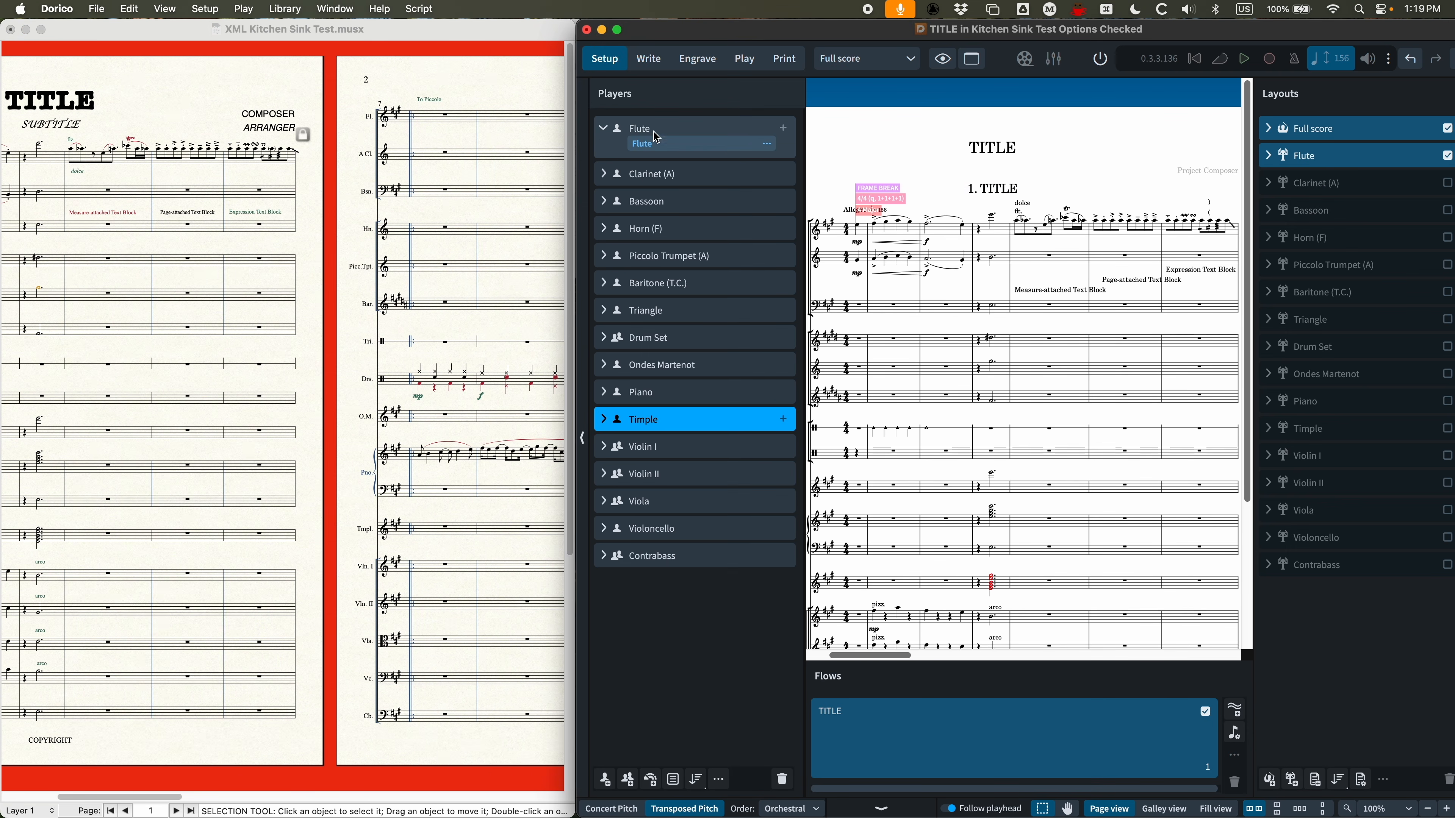
pyautogui.click(603, 129)
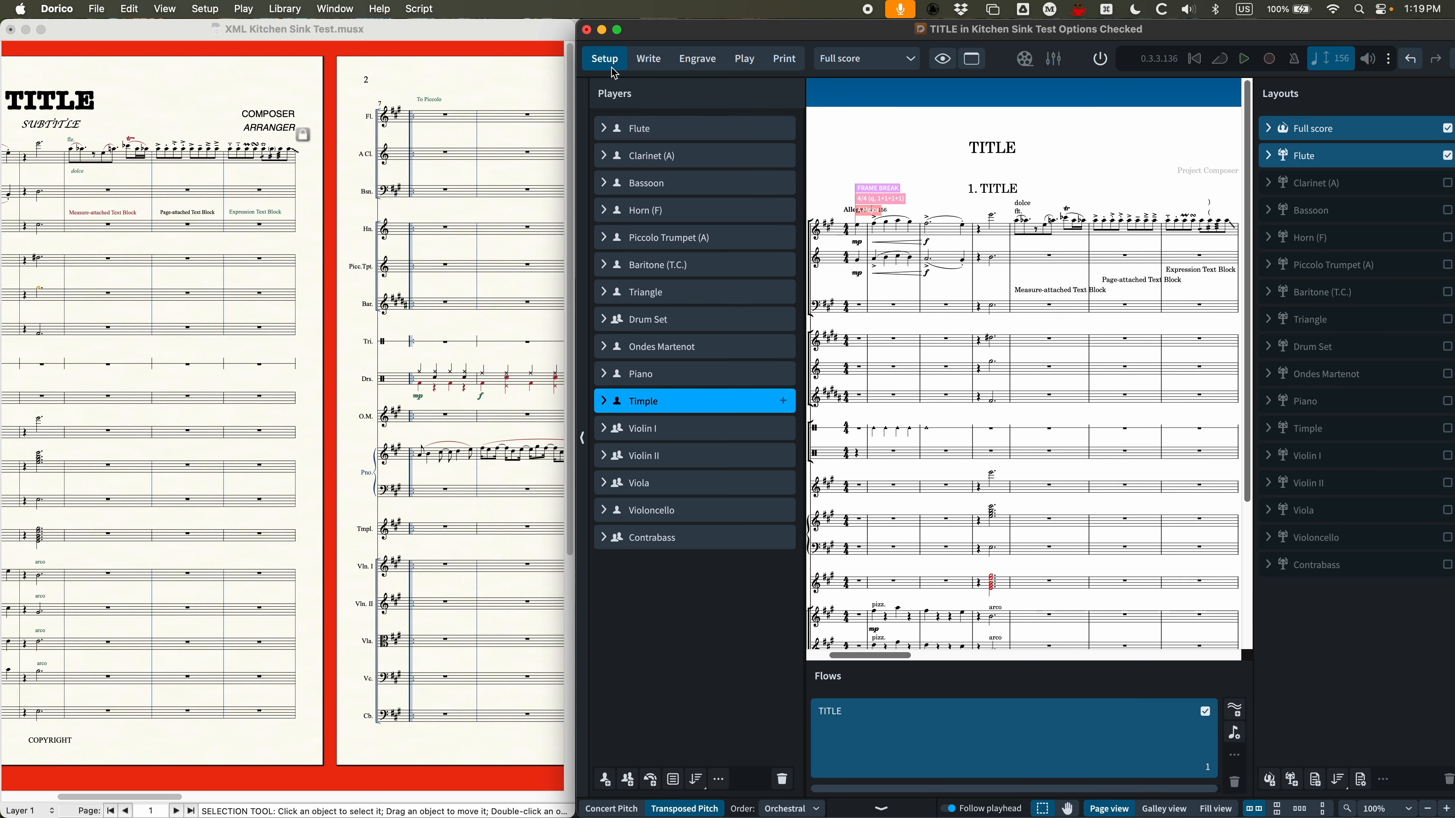
pyautogui.click(647, 59)
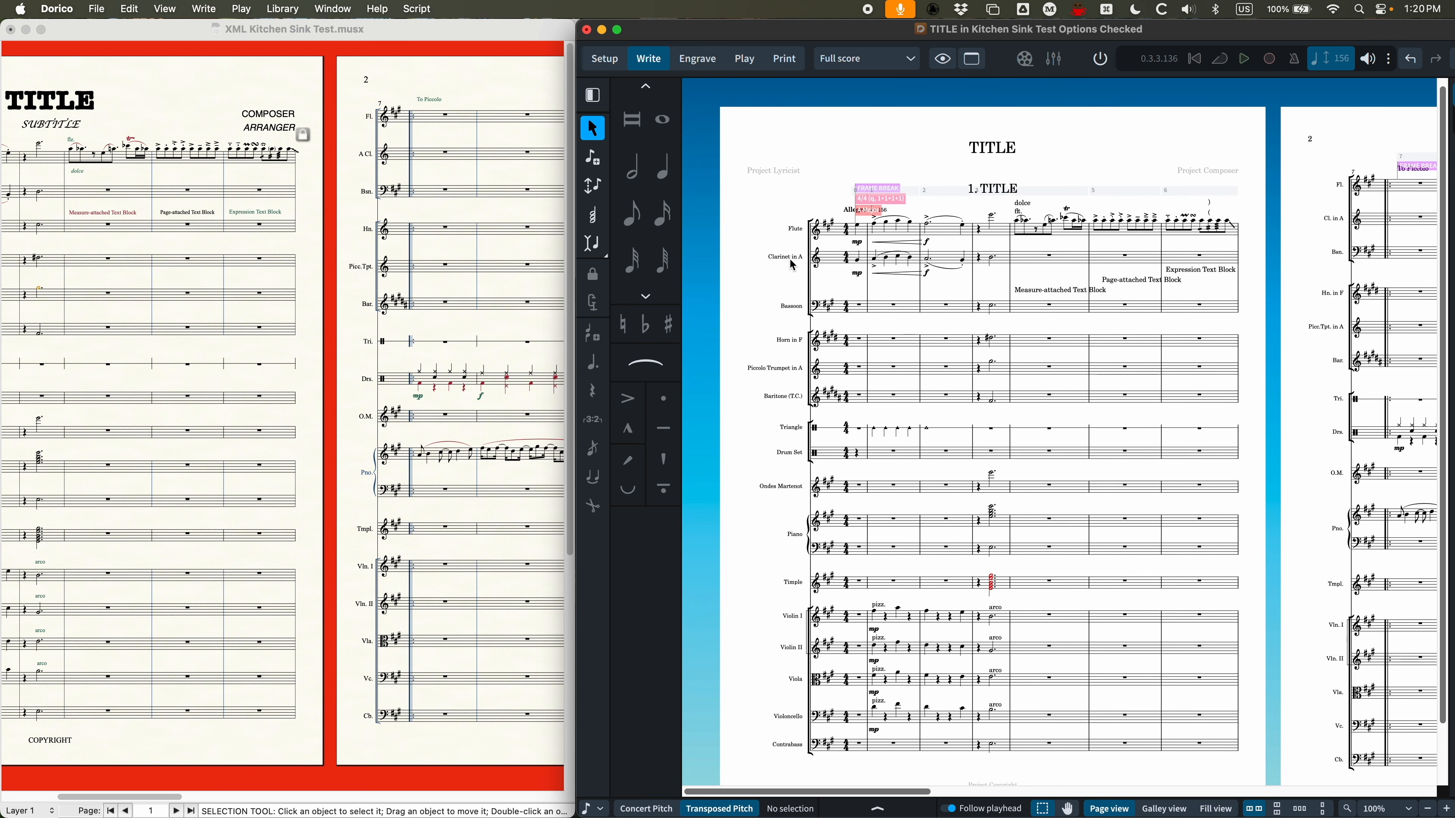
# Examine the flute staff on Dorico pages 2 to 4 for the piccolo text, key signature and staff label
pyautogui.hscroll(5, 784, 265)
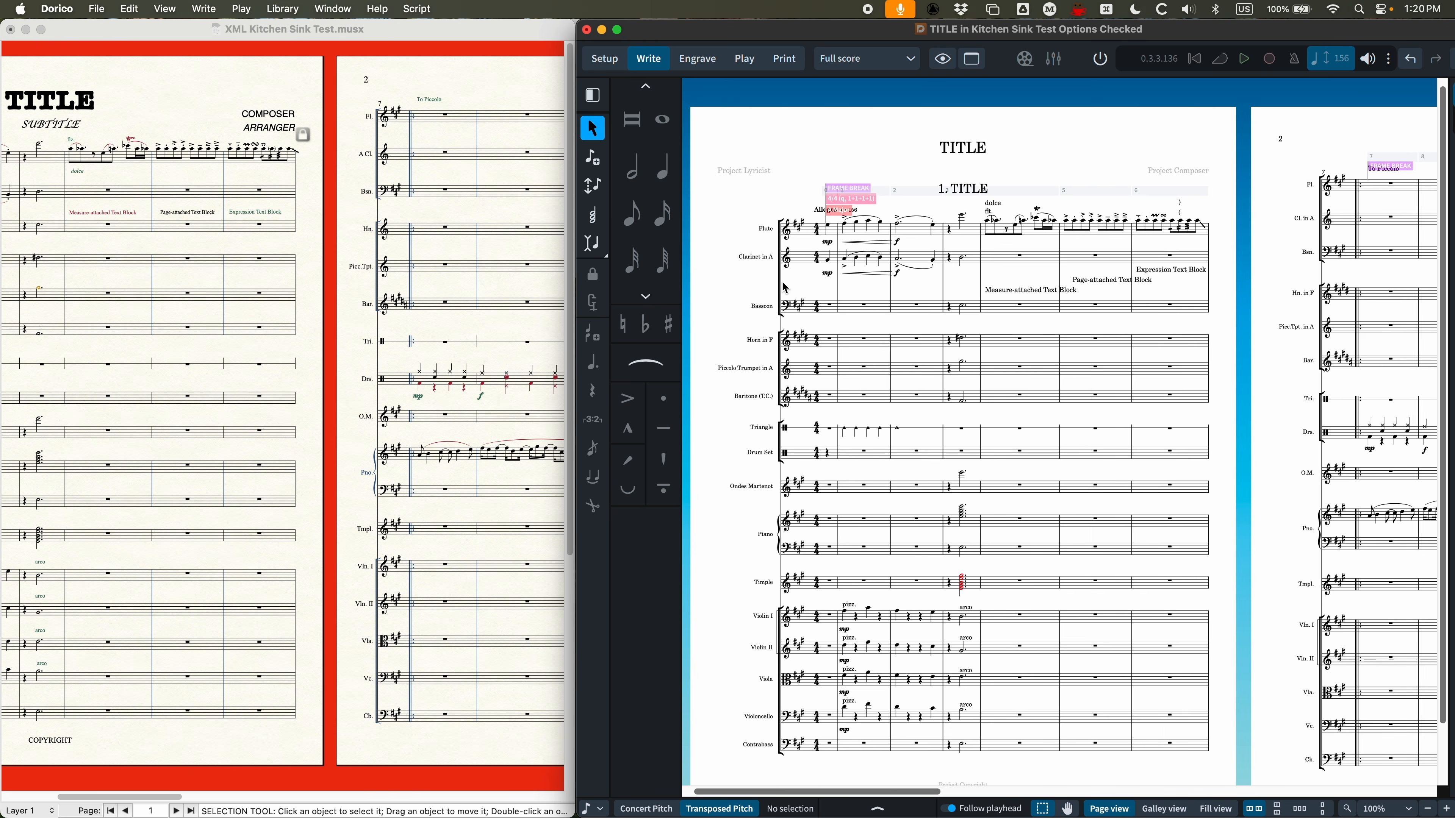
pyautogui.hscroll(-6, 773, 292)
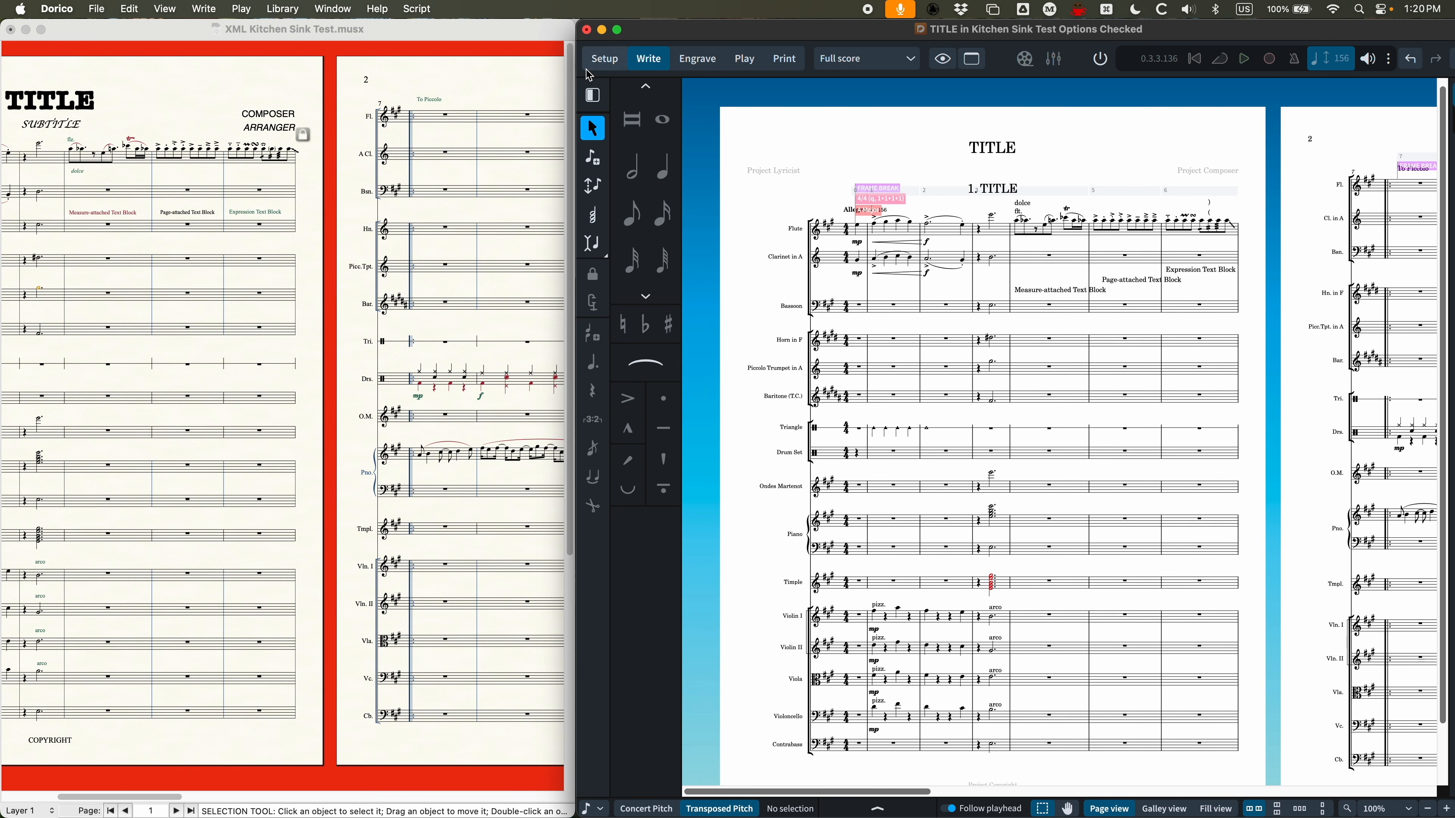
pyautogui.hscroll(20, 865, 318)
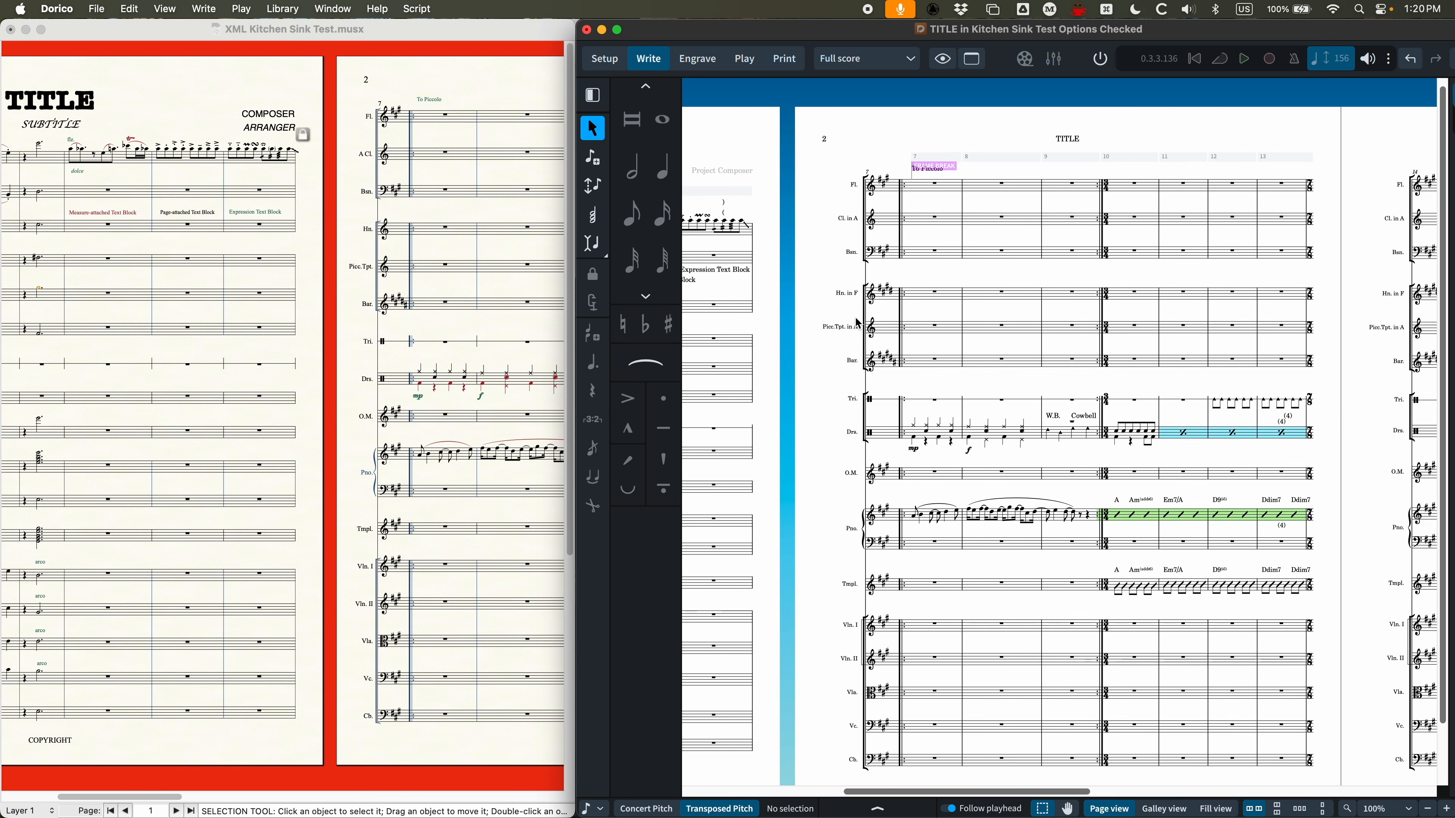
pyautogui.hscroll(6, 857, 325)
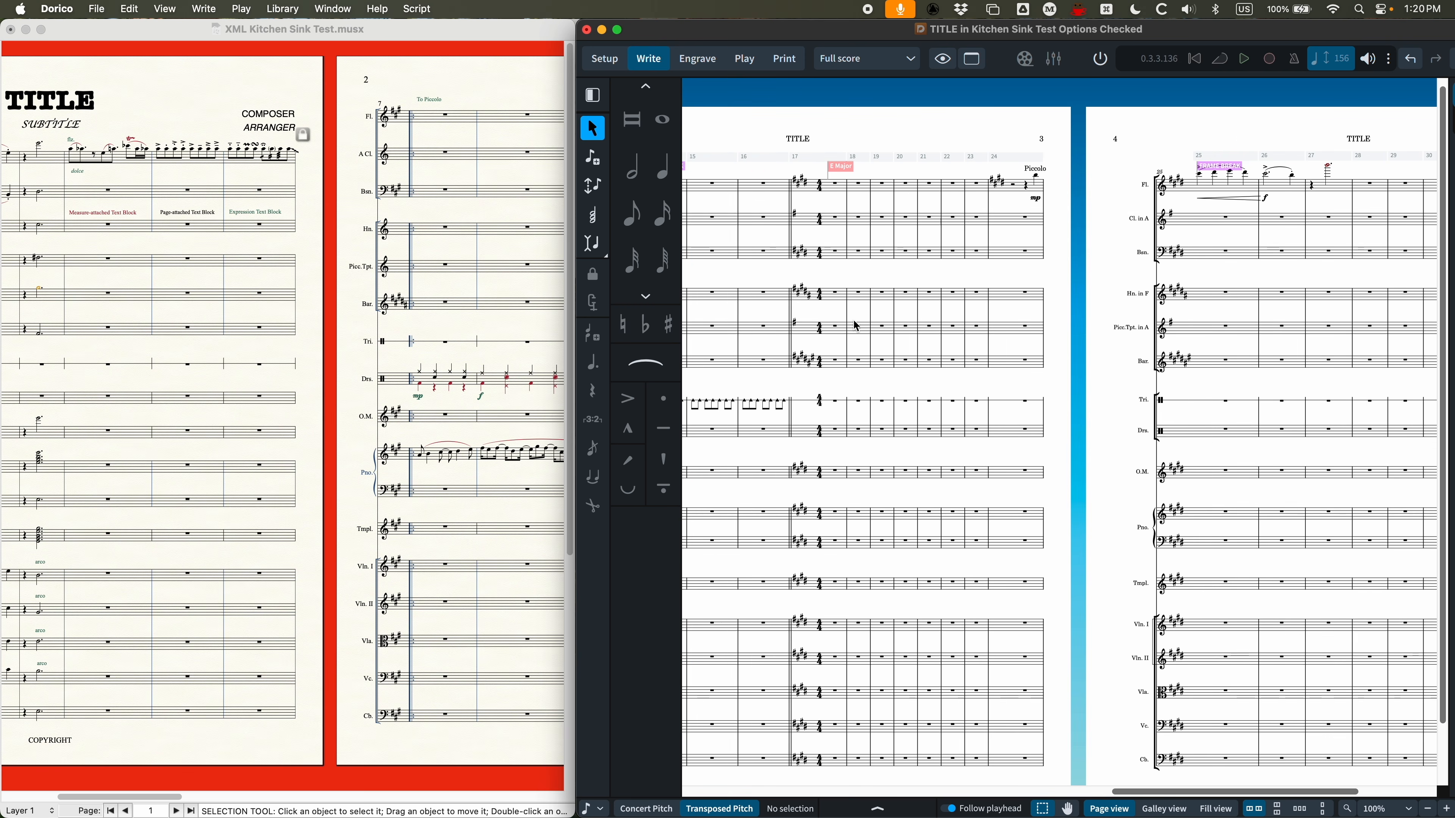
pyautogui.hscroll(5, 855, 326)
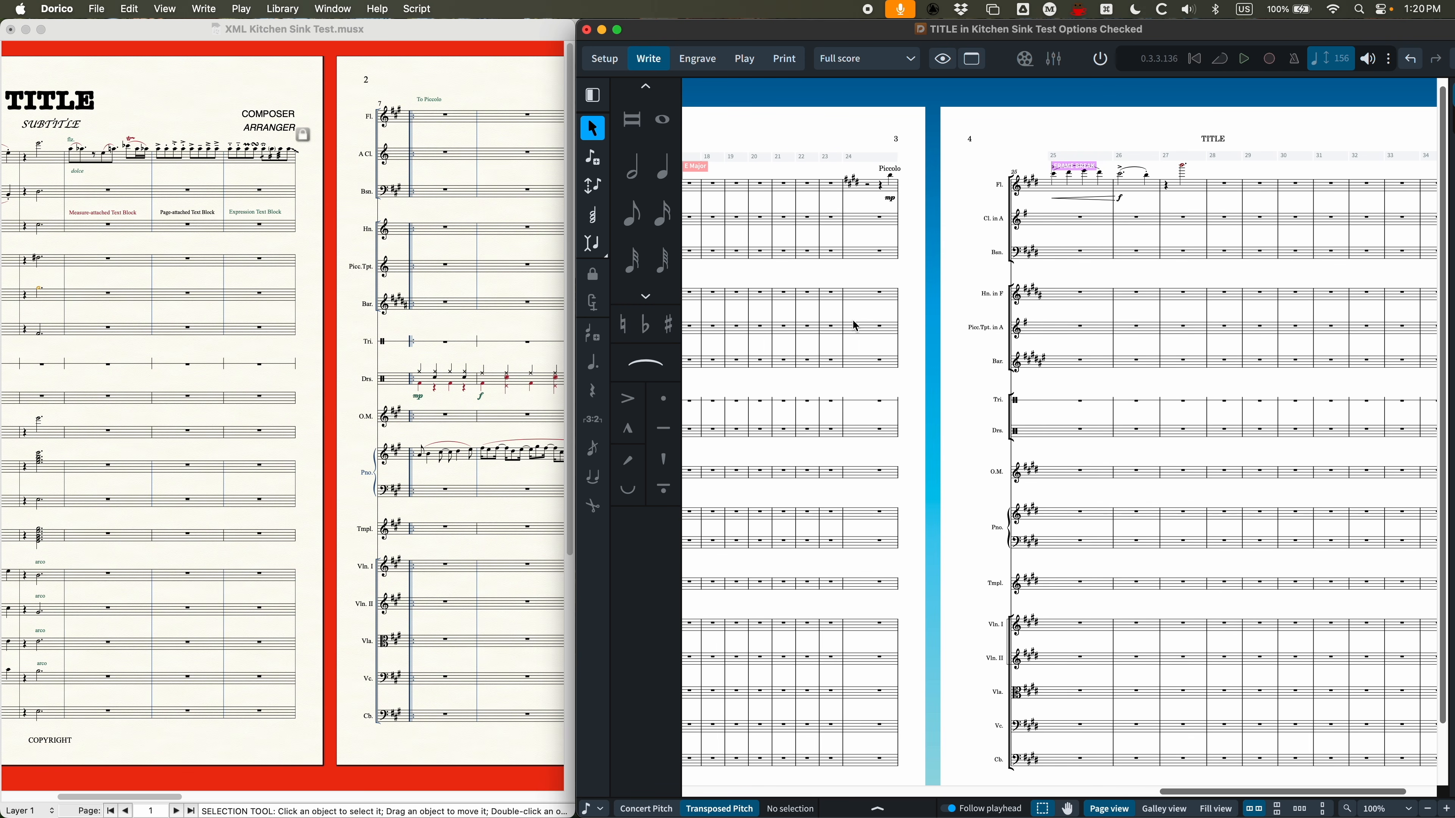
# Compare the flute staff's label, key signature and notes at bar 25 on page 4 between the Finale and Dorico scores
pyautogui.press('cmd+equal')
pyautogui.scroll(5, 892, 353)
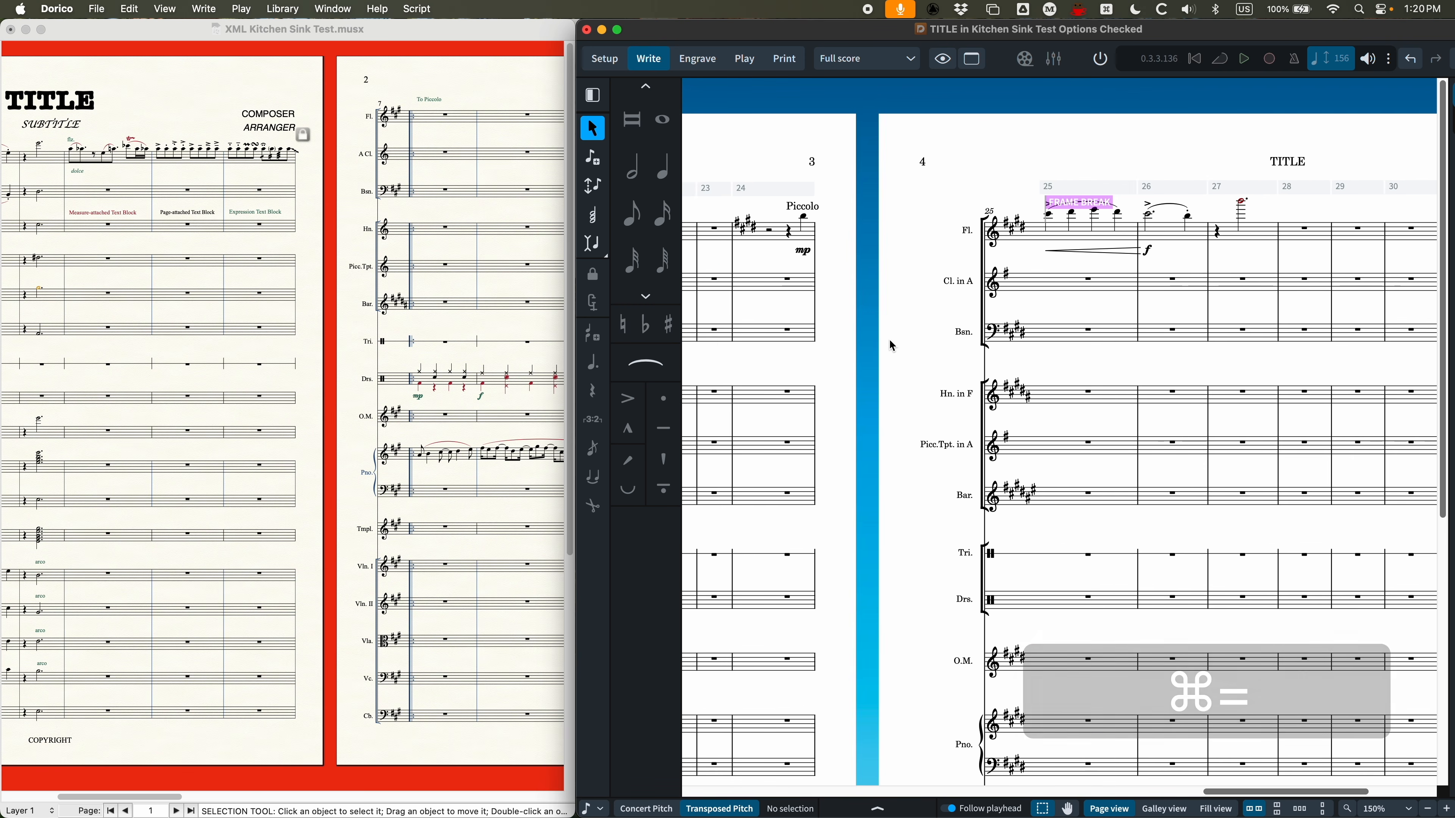
pyautogui.hscroll(-4, 889, 339)
pyautogui.click(471, 92)
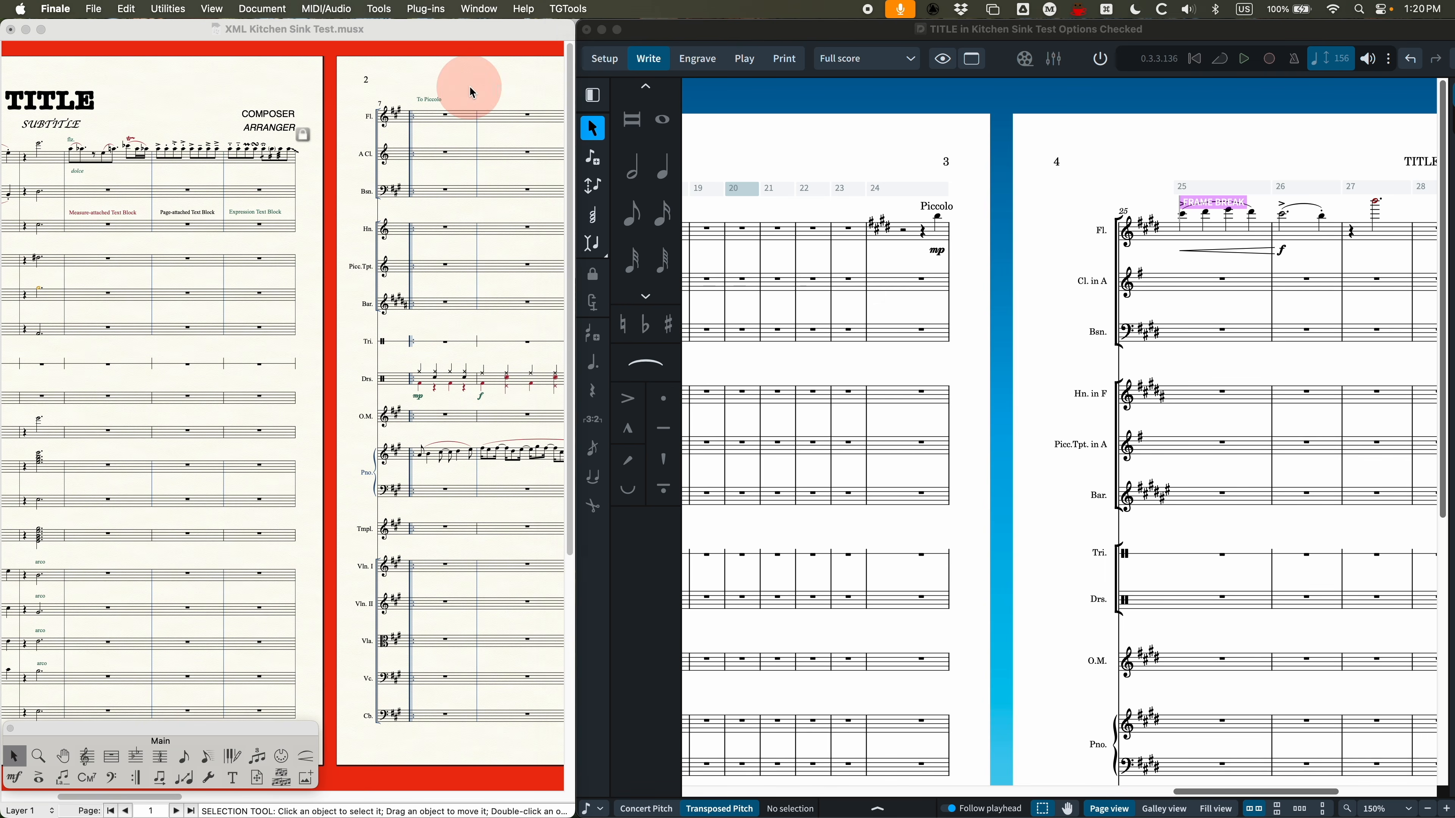
pyautogui.hscroll(10, 471, 272)
pyautogui.hscroll(5, 471, 273)
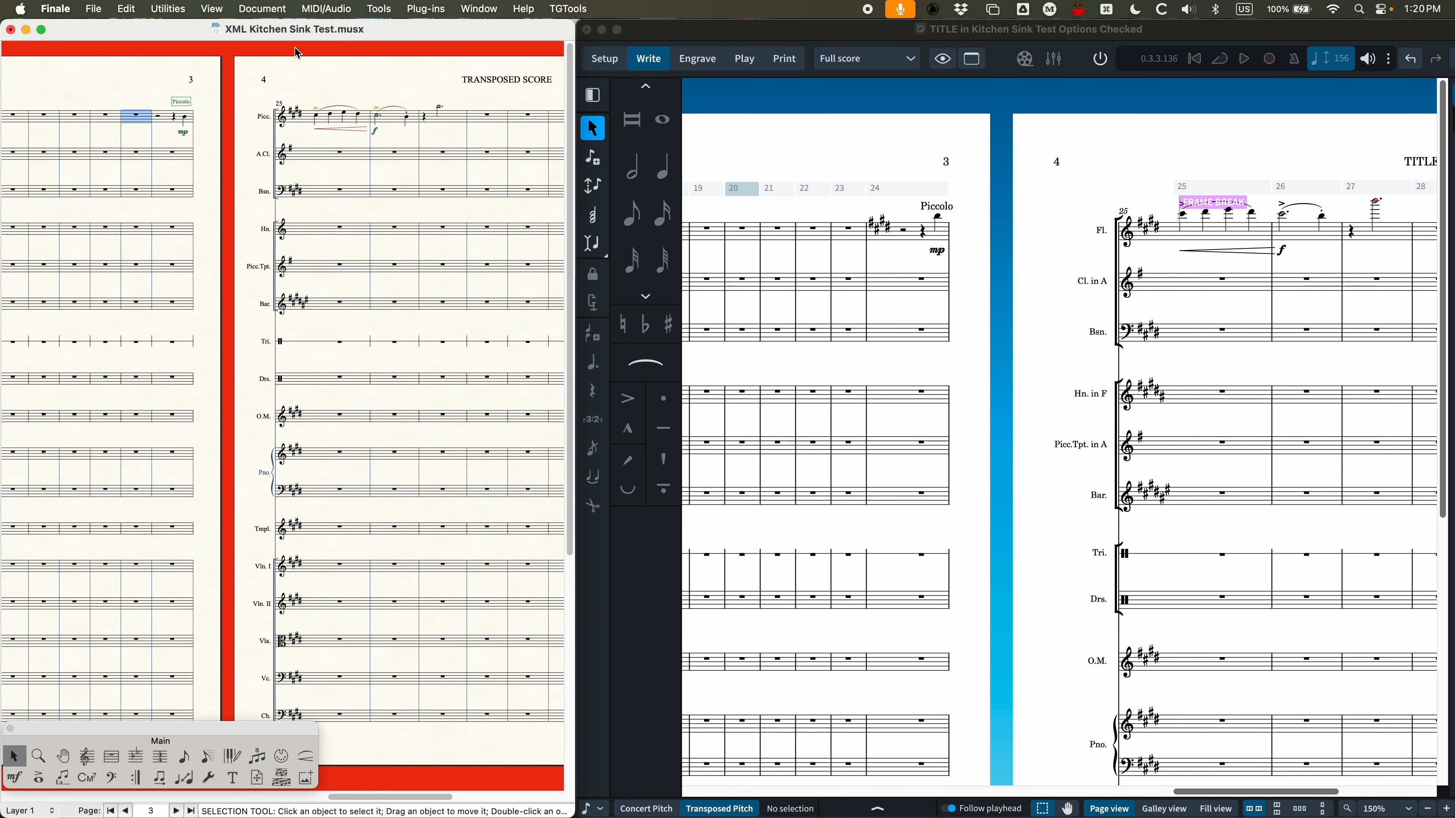
pyautogui.hscroll(5, 1137, 247)
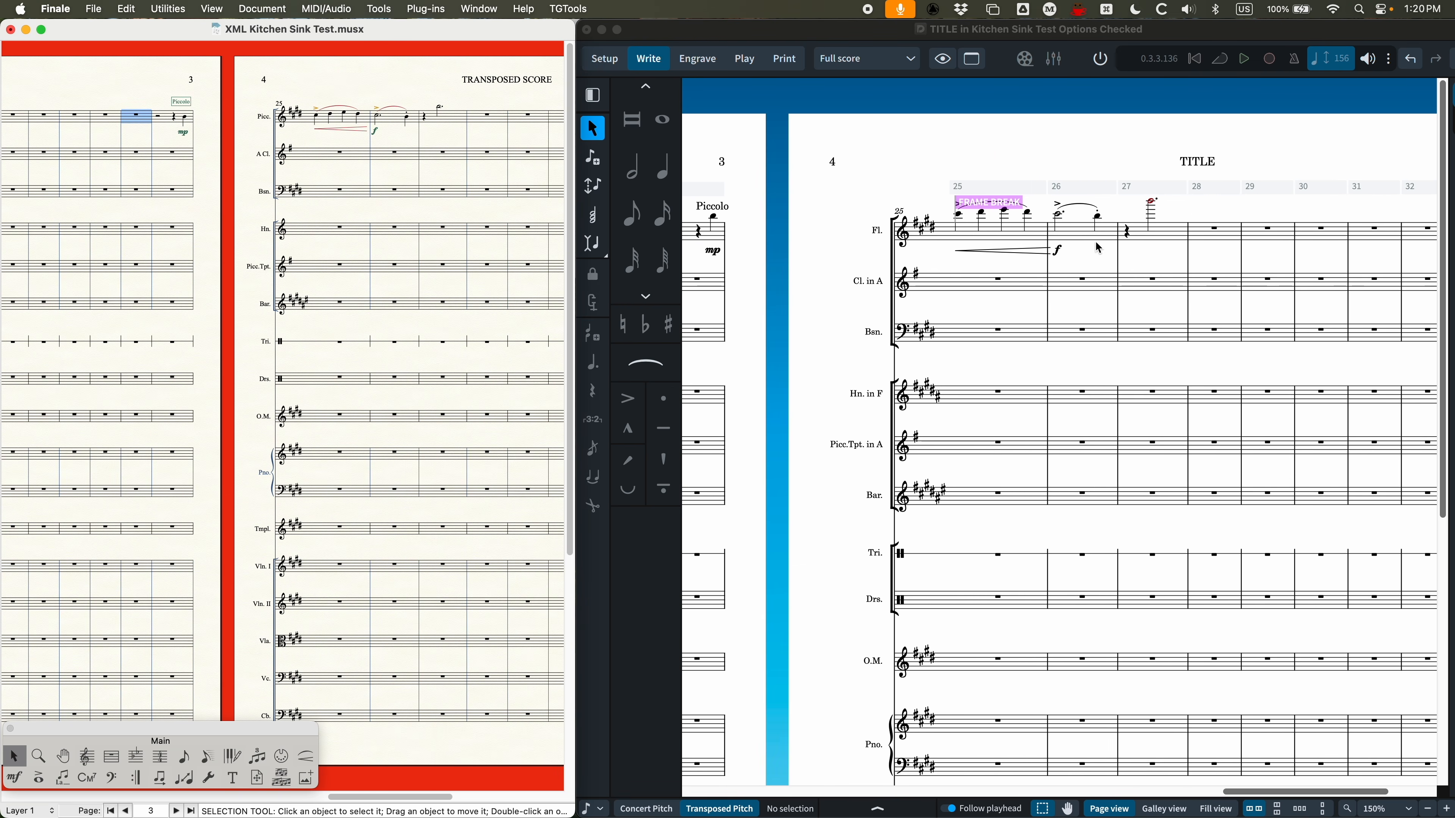
pyautogui.hscroll(-6, 1090, 240)
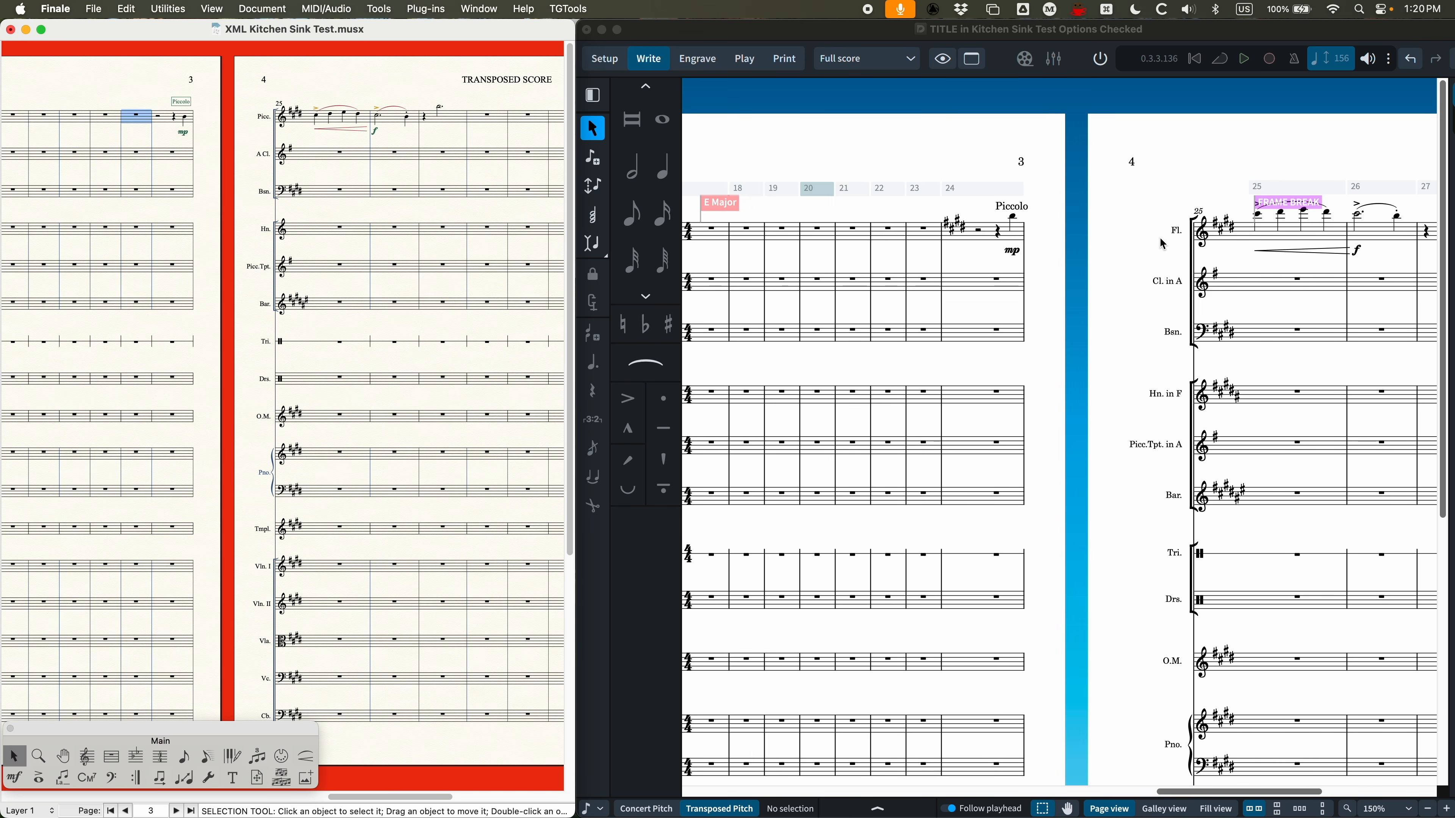
pyautogui.hscroll(3, 1088, 234)
pyautogui.press('cmd+equal')
pyautogui.click(1110, 268)
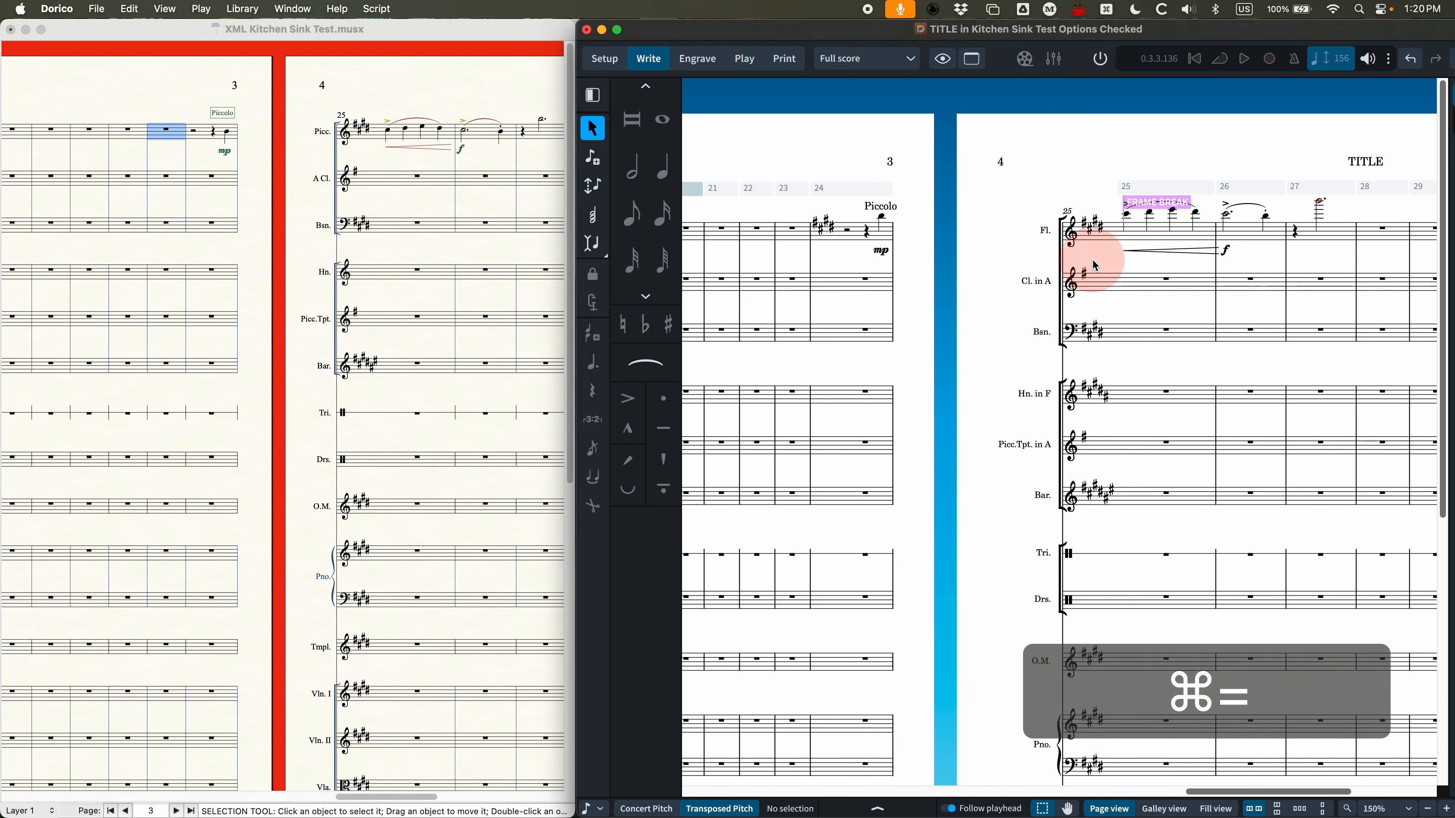
pyautogui.press('cmd+equal')
pyautogui.press('cmd+equal')
pyautogui.scroll(3, 1040, 246)
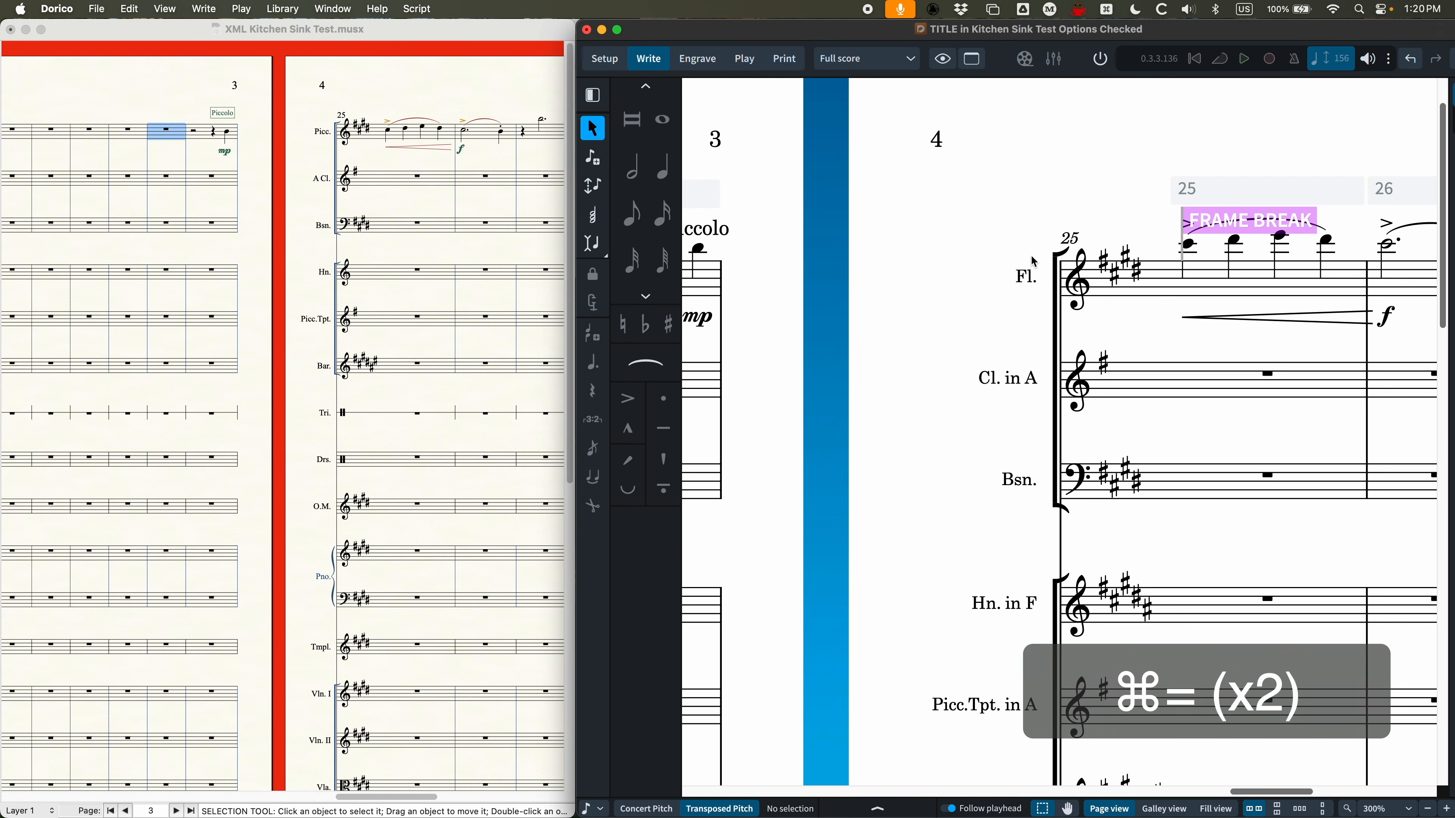
# Examine the piccolo entry on page 3 of the Dorico score and select the flute staff's key signature at bar 24
pyautogui.press('cmd+minus')
pyautogui.press('super+minus')
pyautogui.press('super+minus')
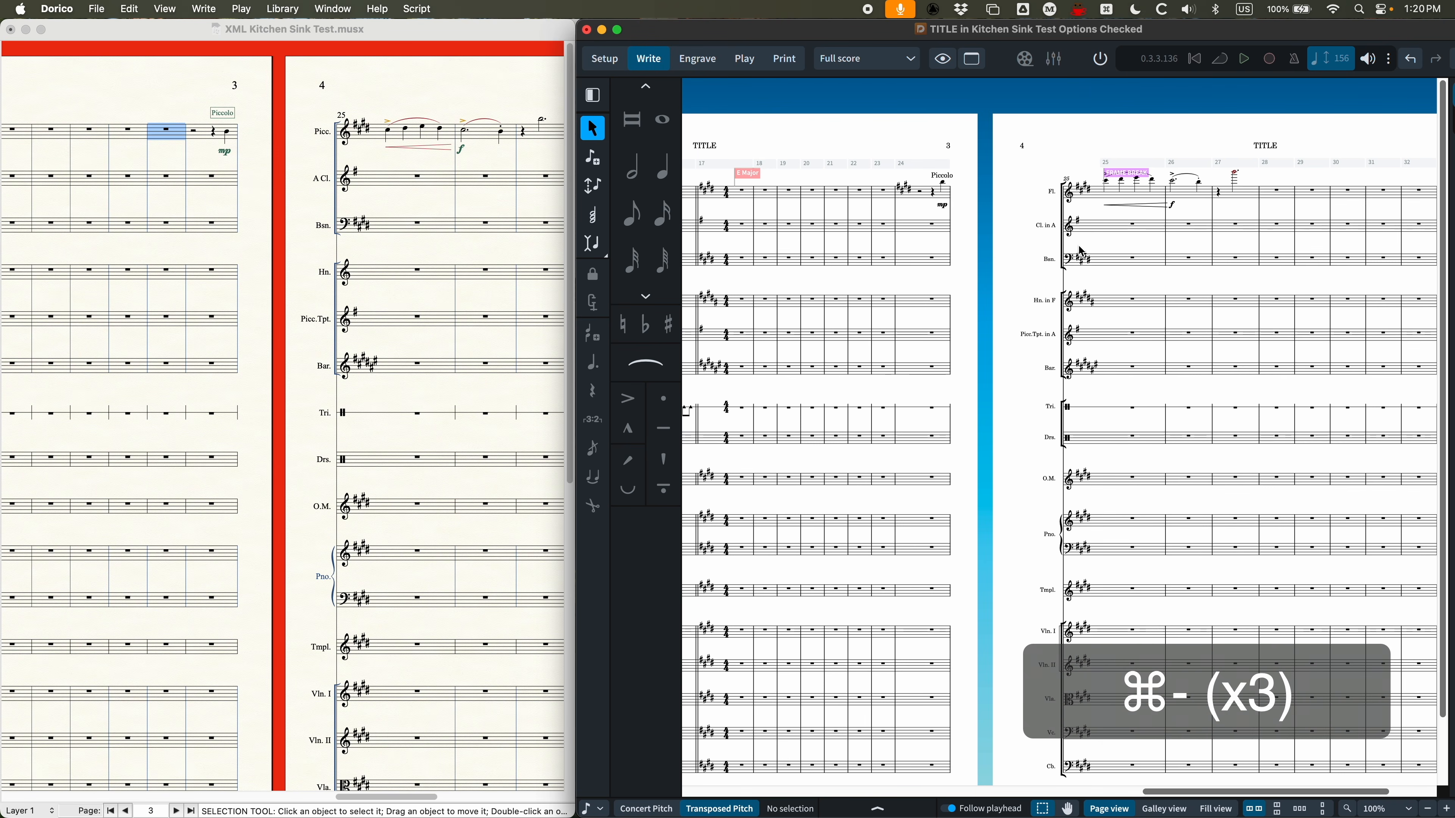
pyautogui.hscroll(-5, 1077, 247)
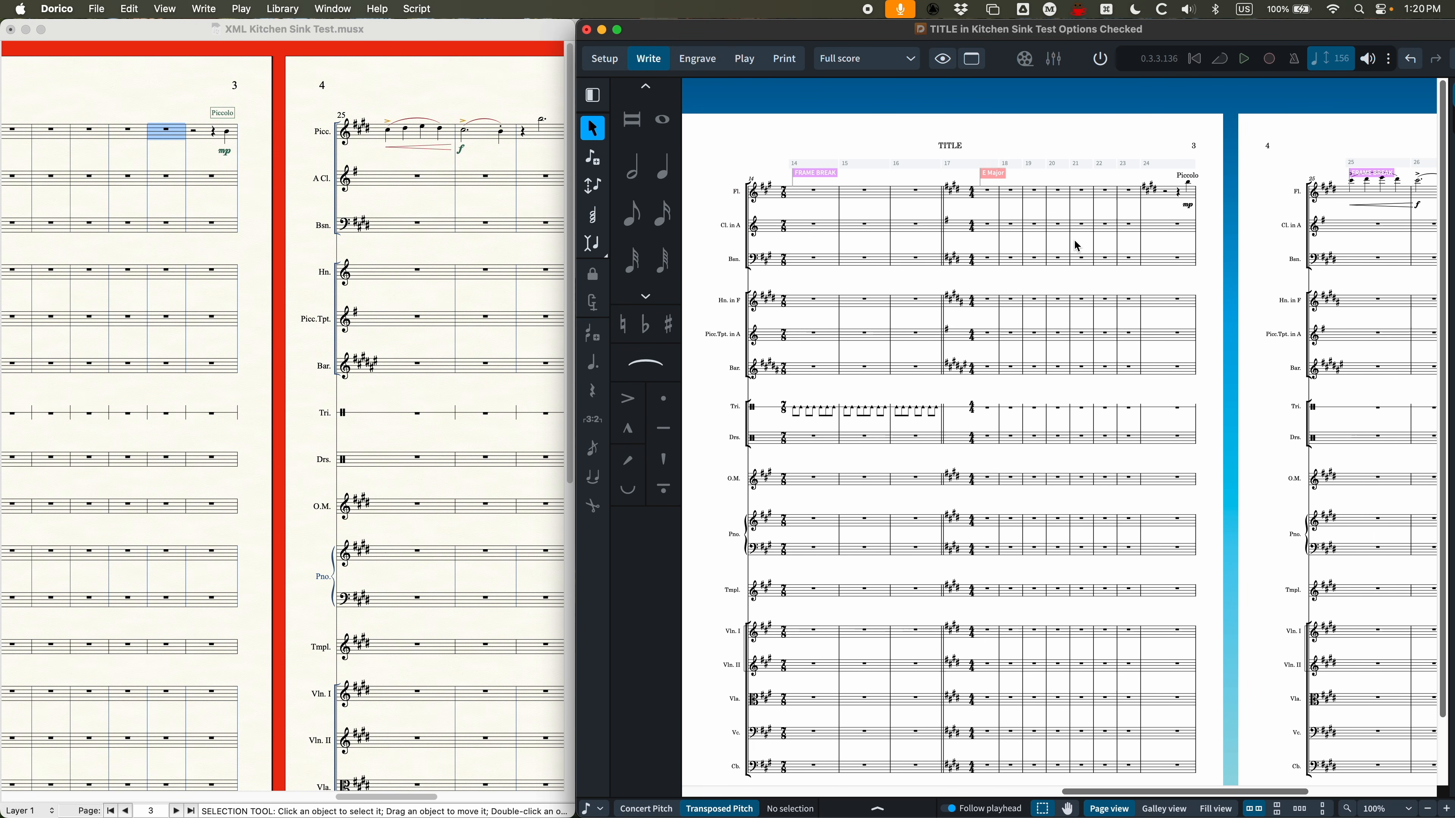
pyautogui.hscroll(-1, 1078, 246)
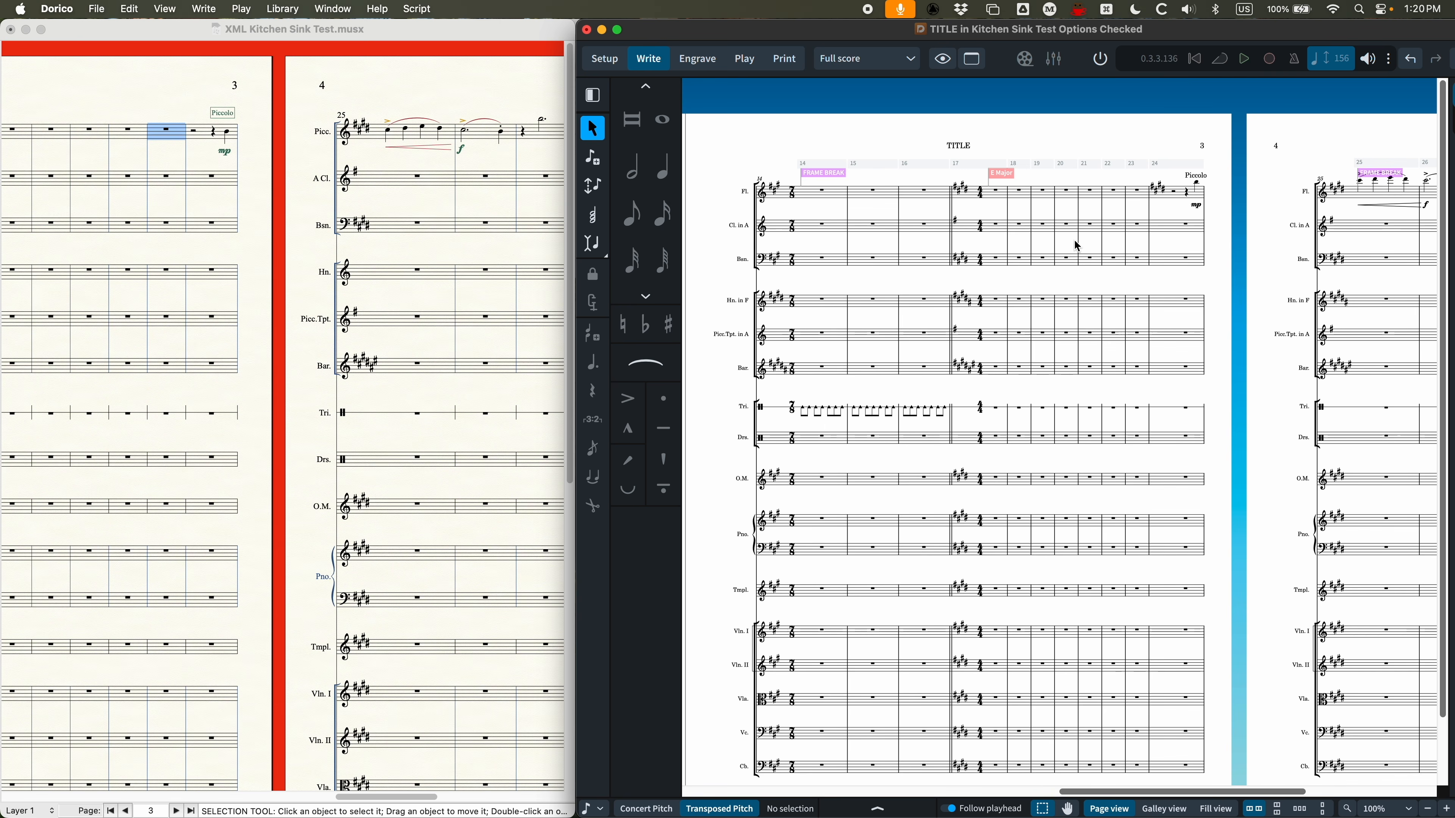
pyautogui.hscroll(5, 1077, 246)
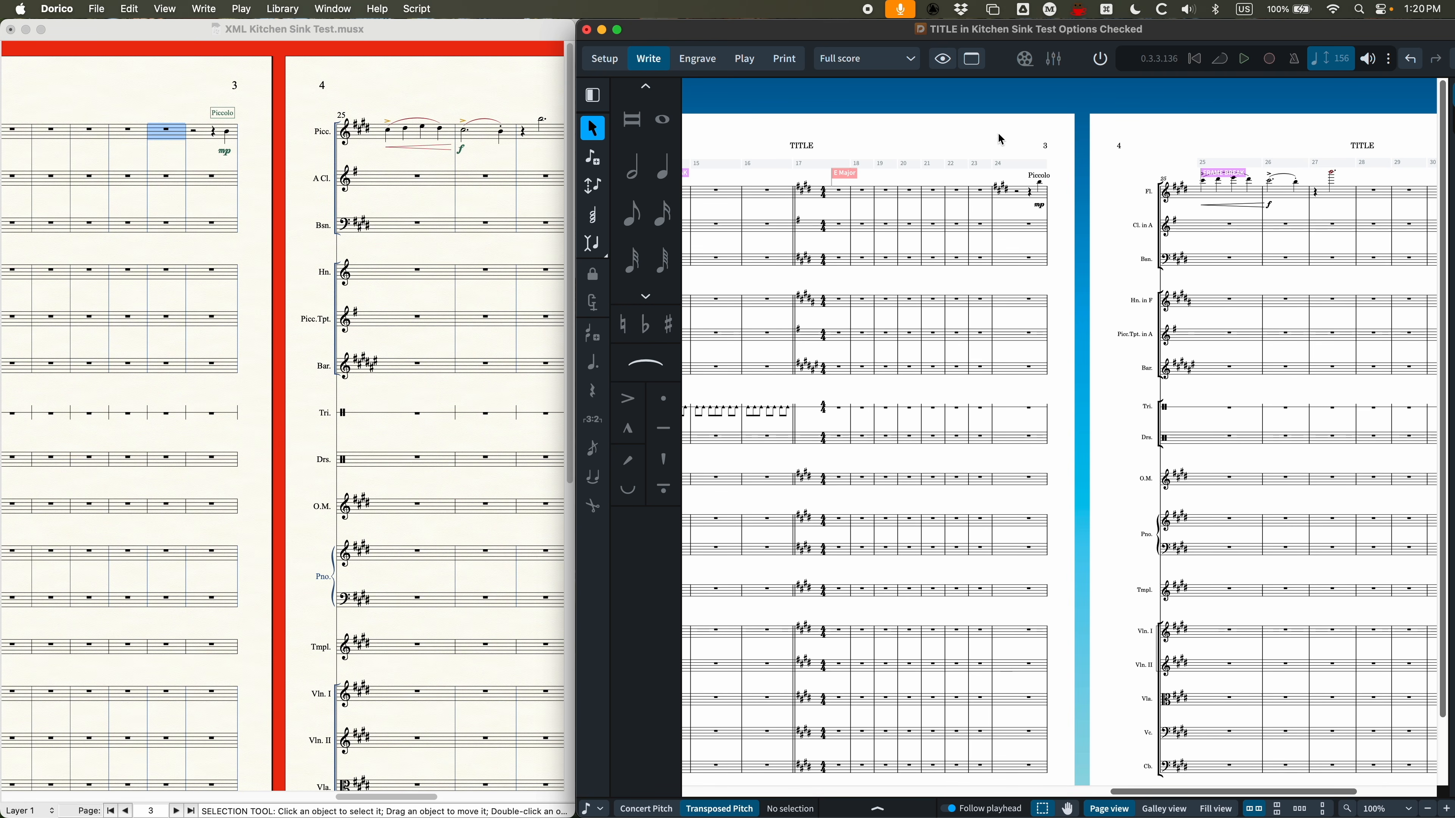
pyautogui.click(1003, 189)
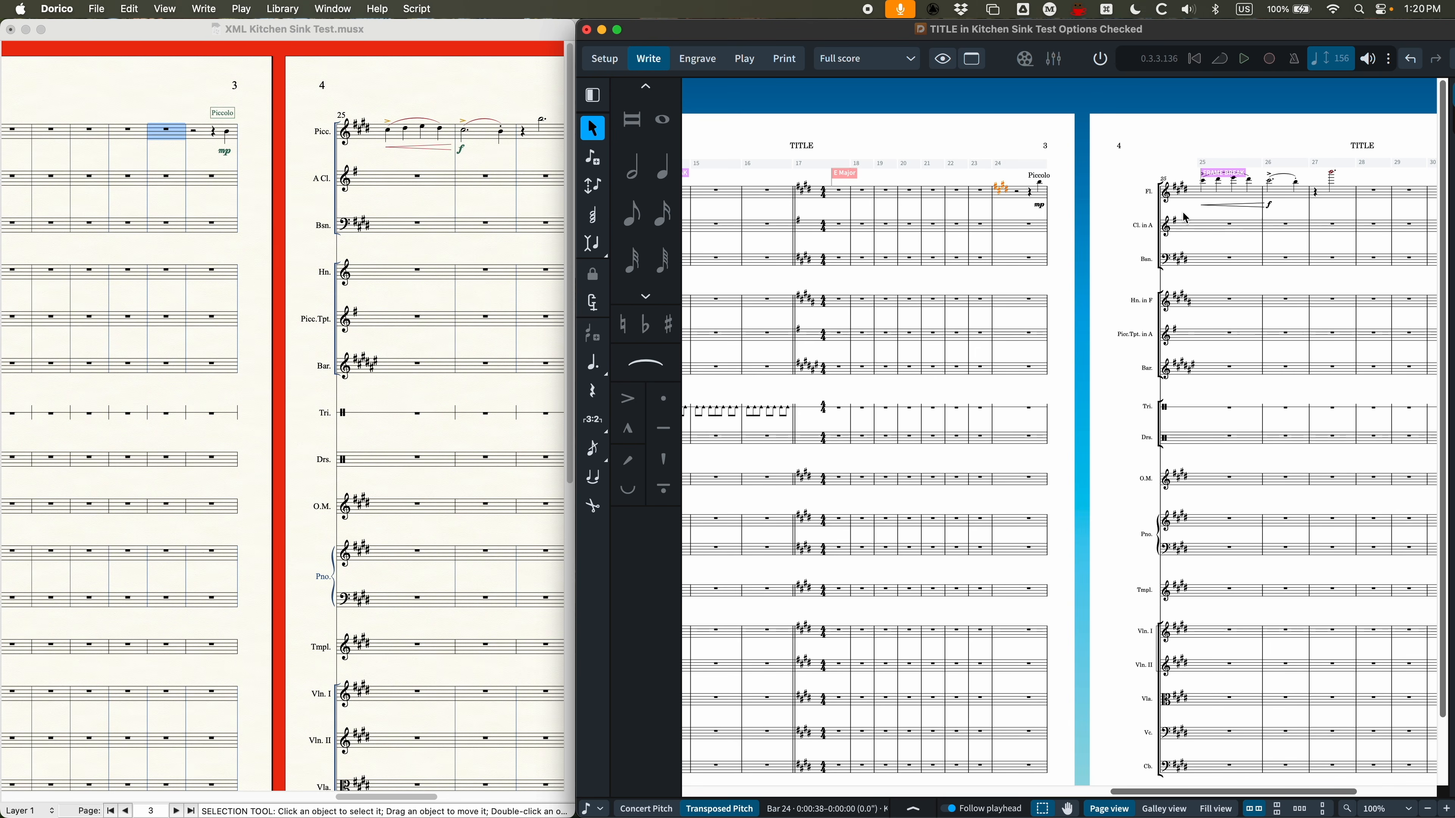
# Return both scores to page 1 and examine the articulations and text above the opening flute measures in Finale
pyautogui.hscroll(3, 1177, 217)
pyautogui.hscroll(-7, 1173, 217)
pyautogui.hscroll(-10, 1172, 218)
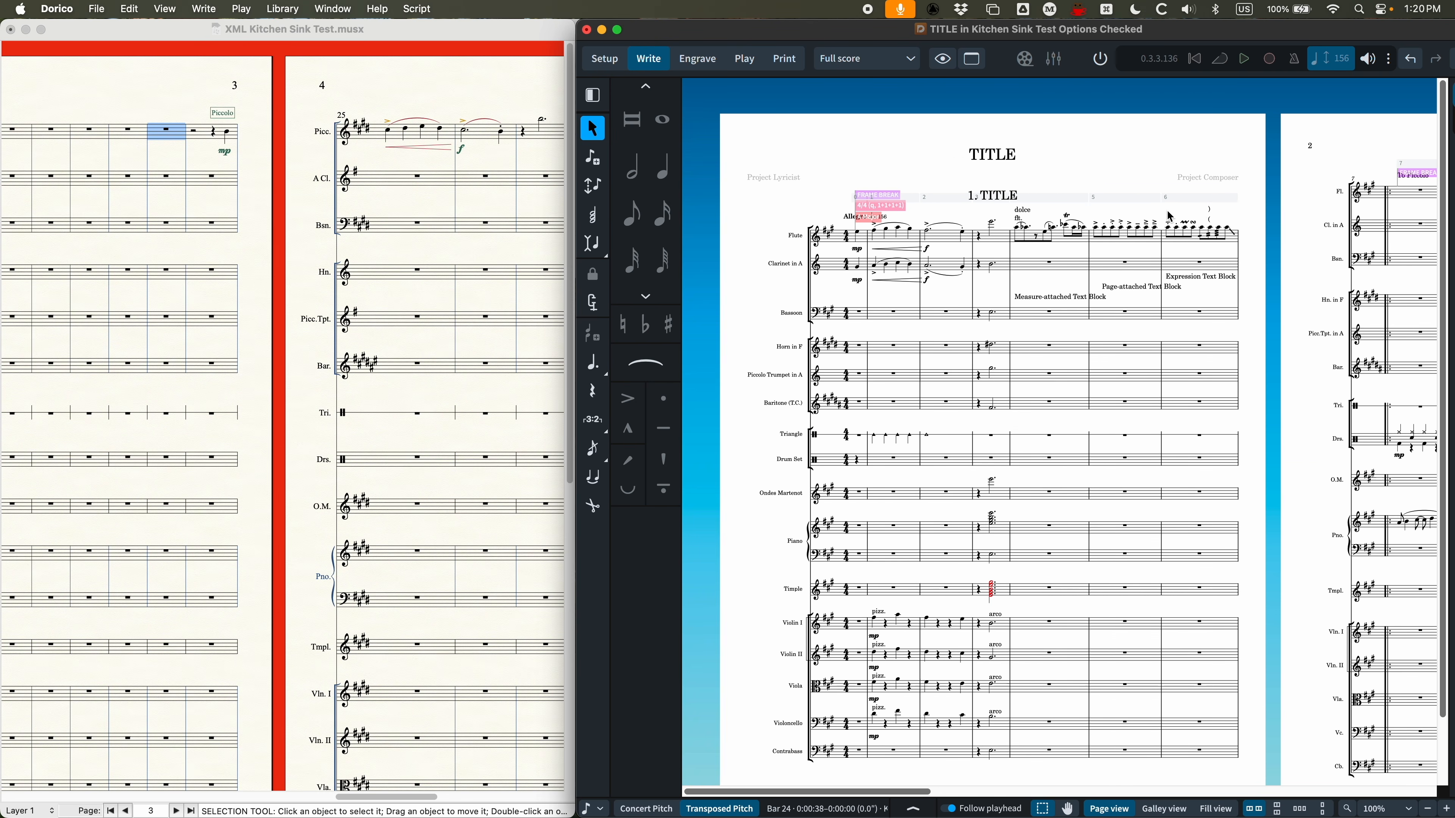
pyautogui.hscroll(-10, 170, 211)
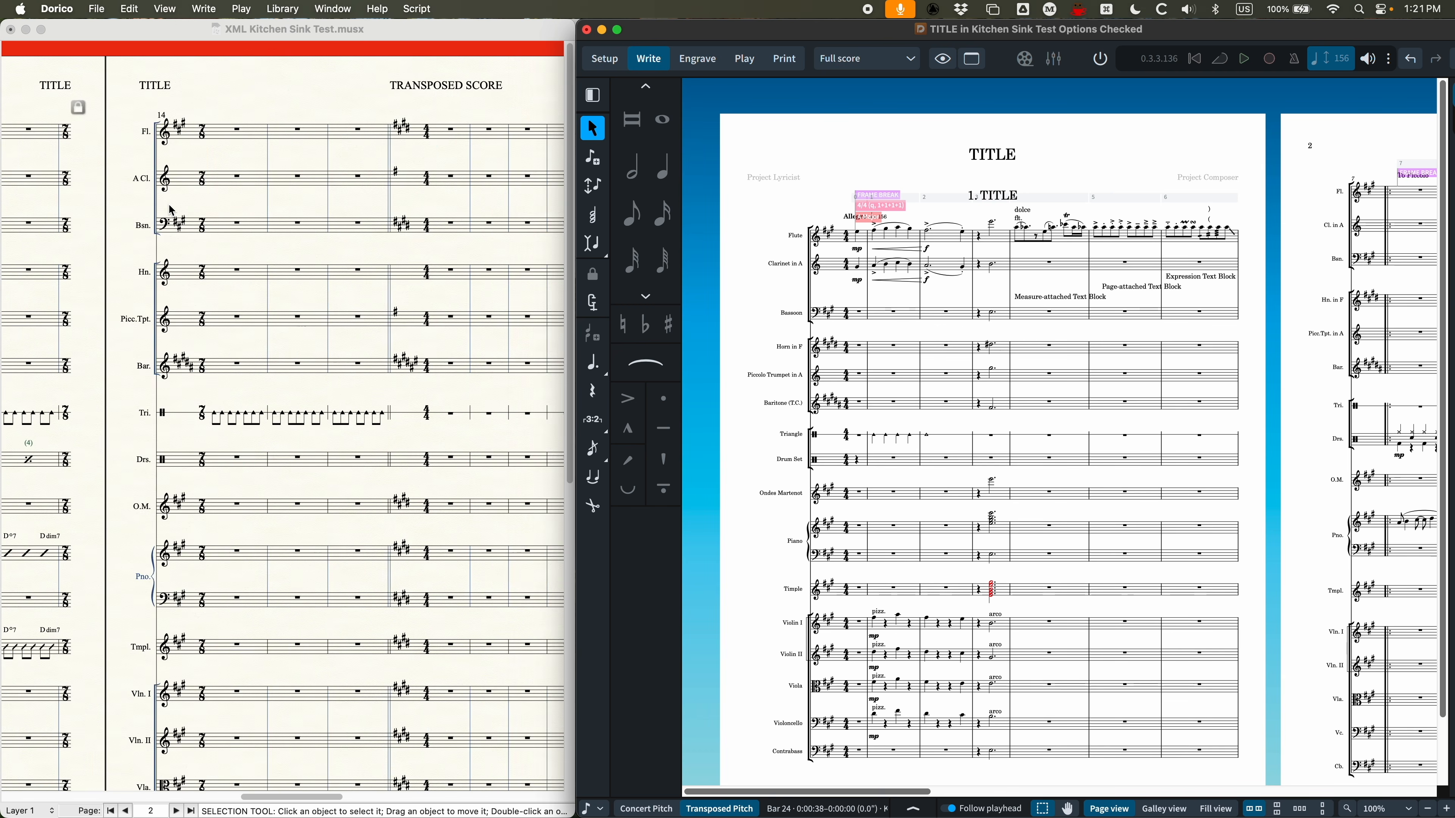
pyautogui.hscroll(3, 170, 211)
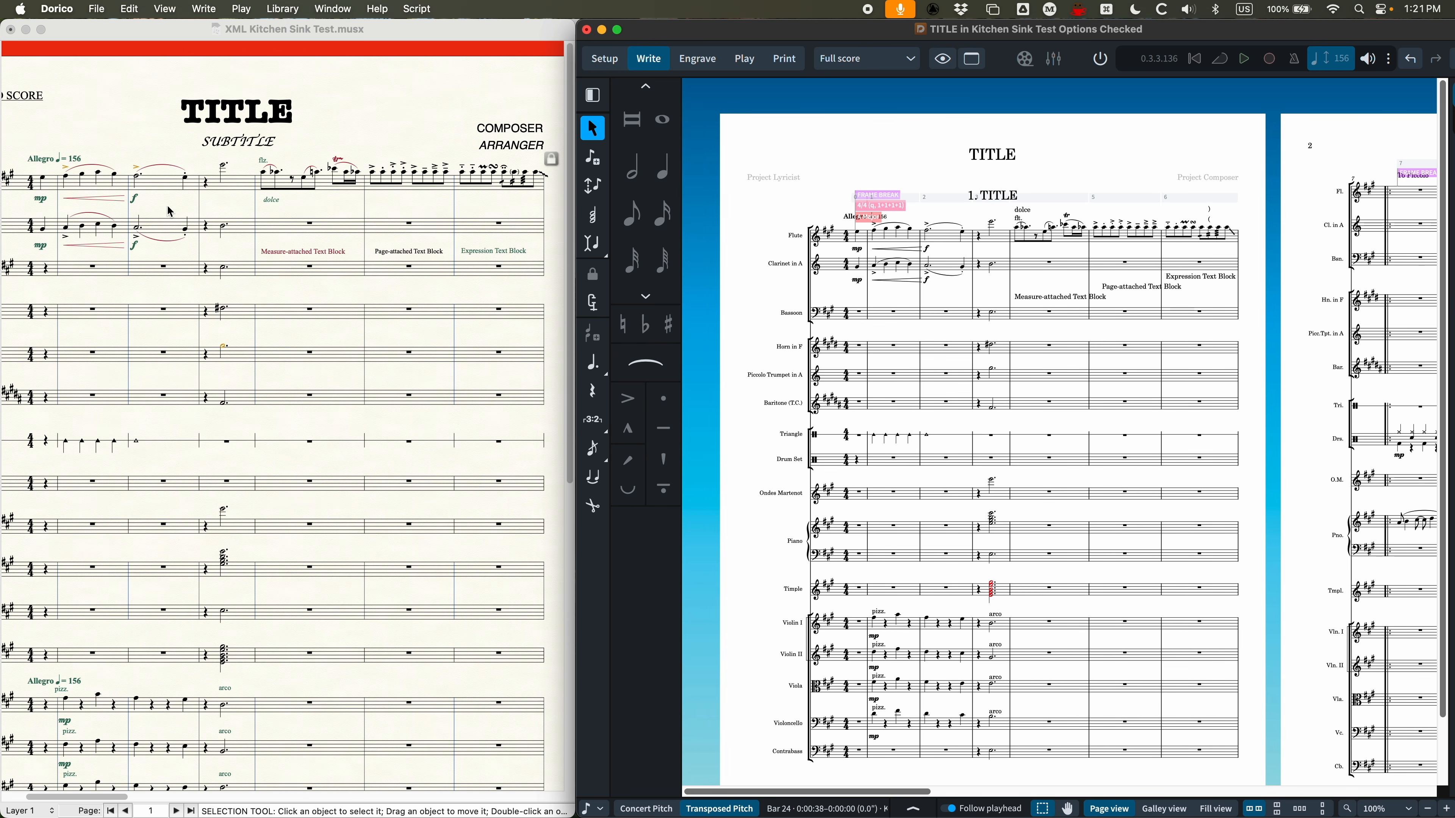
pyautogui.click(448, 149)
pyautogui.press('super+equal')
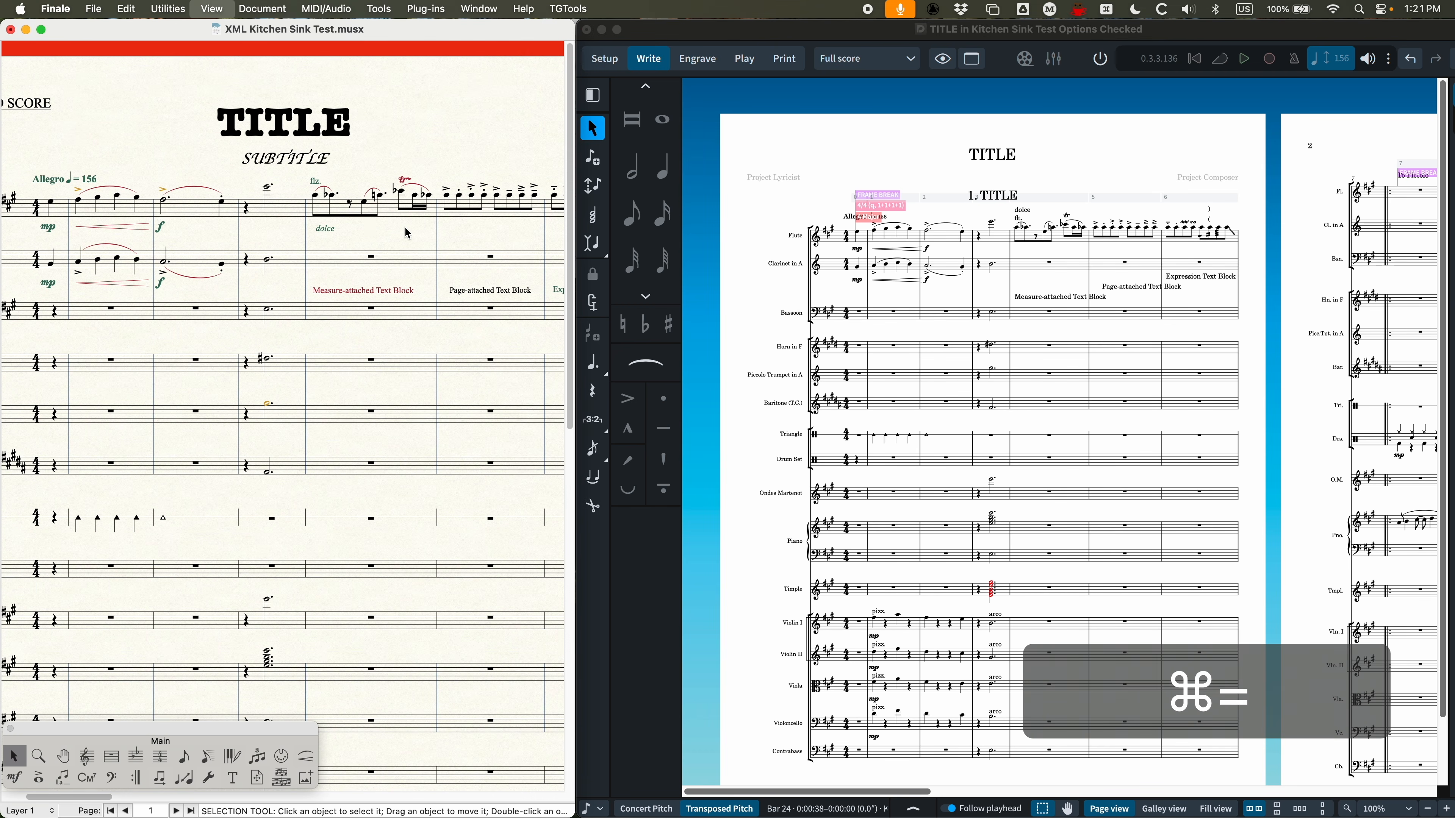
pyautogui.hscroll(1, 368, 225)
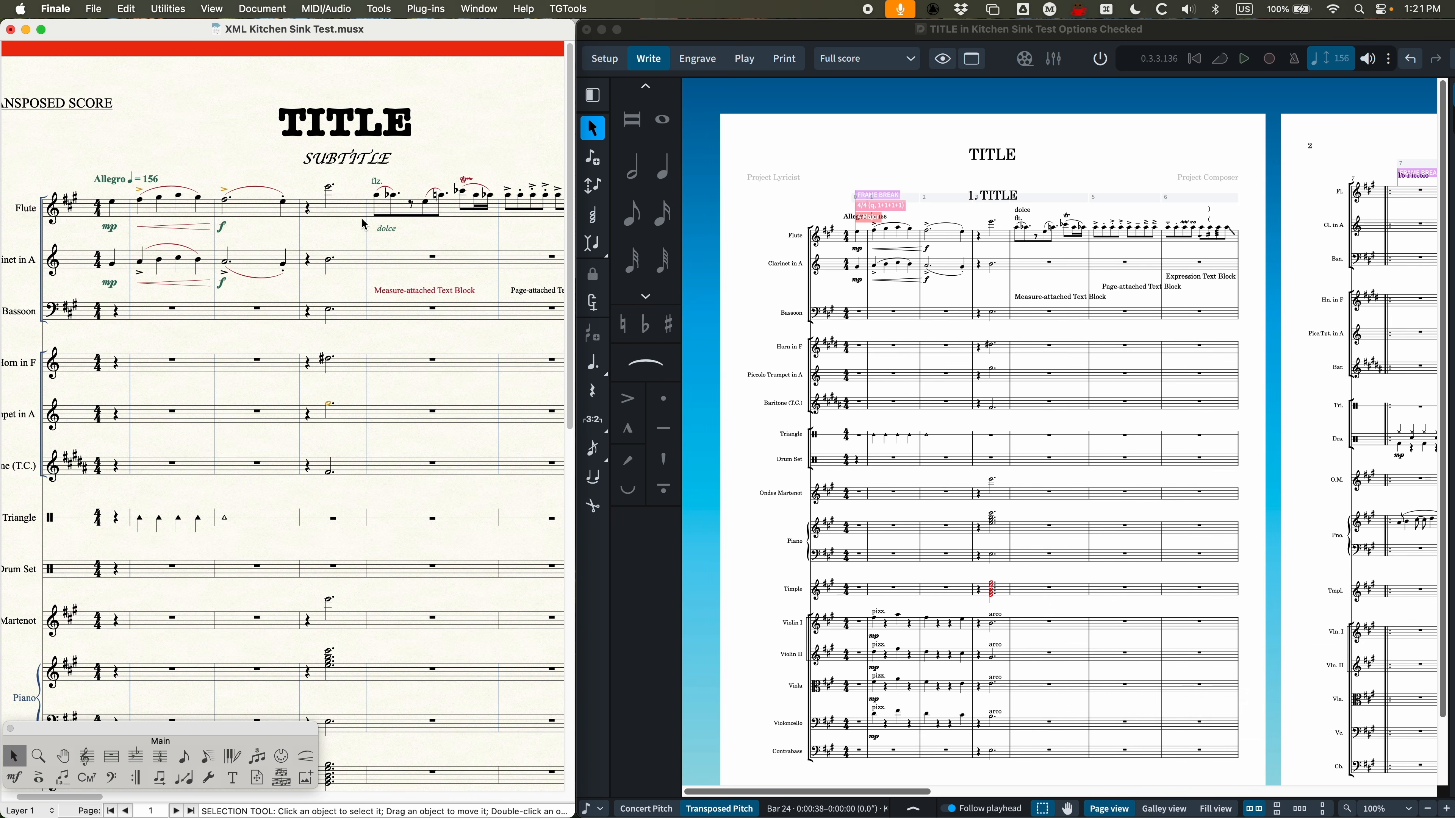
pyautogui.hscroll(2, 422, 223)
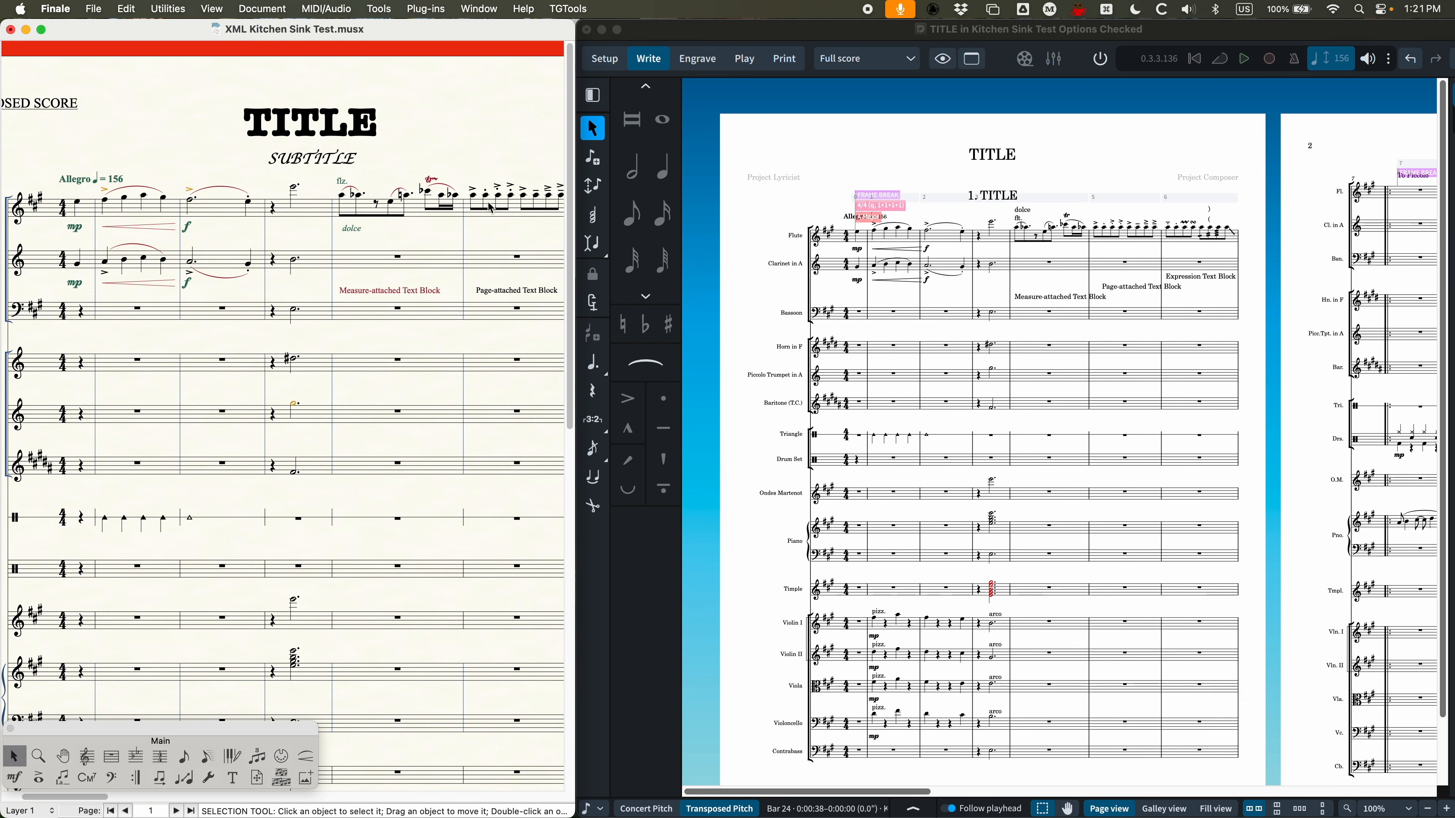
# Examine the same opening flute measures in the Dorico score at 200% zoom
pyautogui.click(1012, 41)
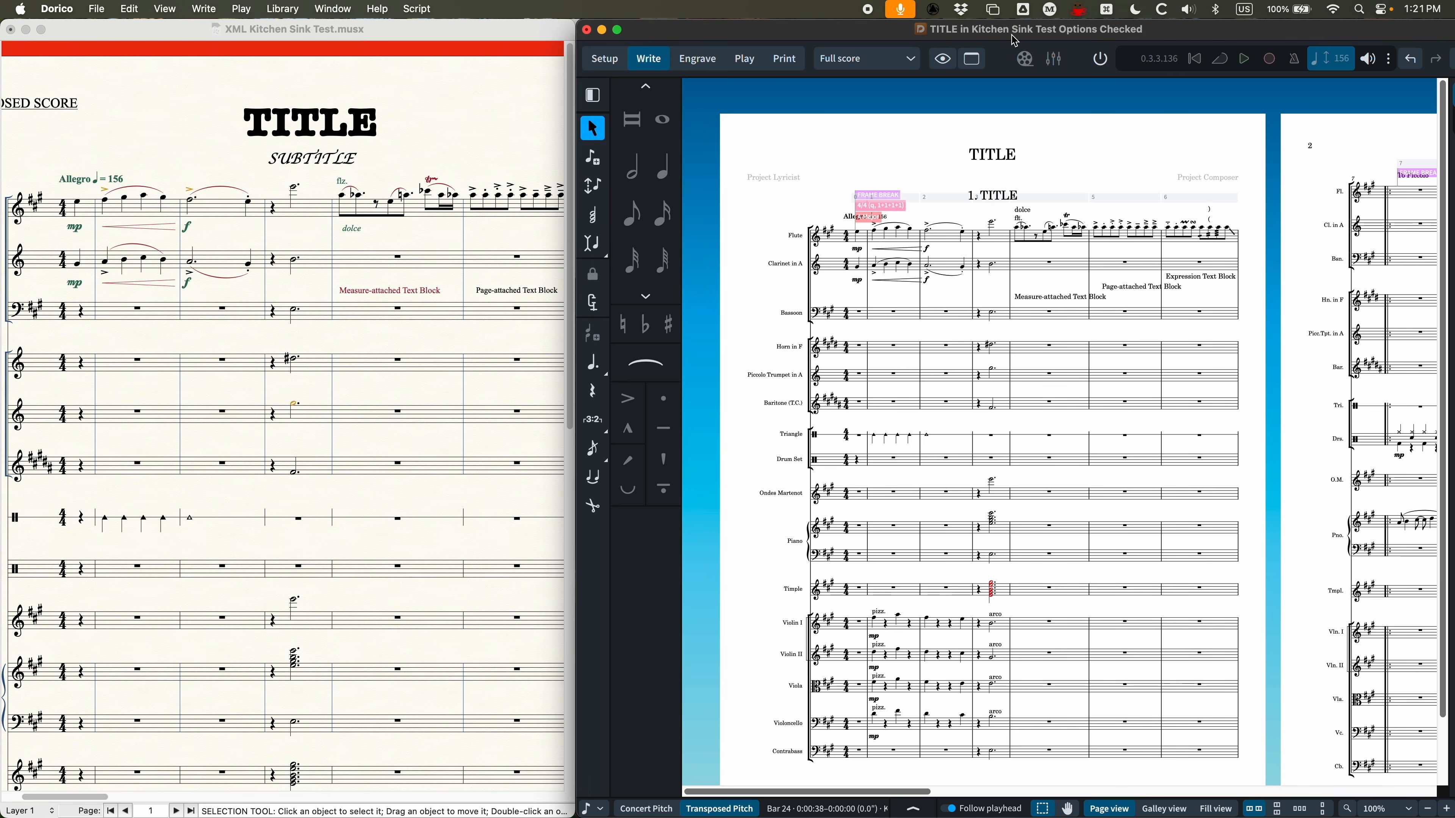
pyautogui.press('super+equal')
pyautogui.press('super+equal')
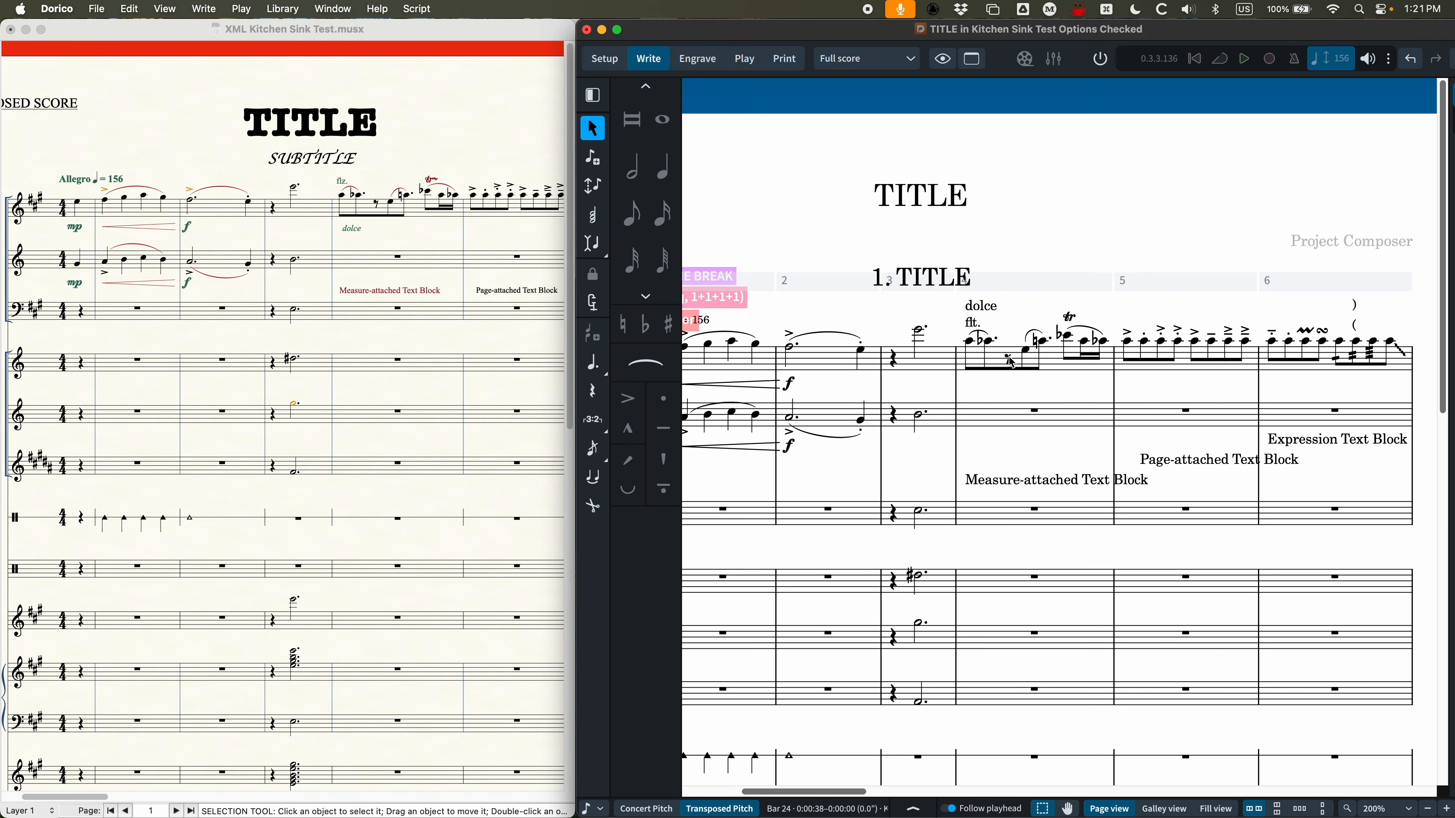
pyautogui.hscroll(-5, 999, 373)
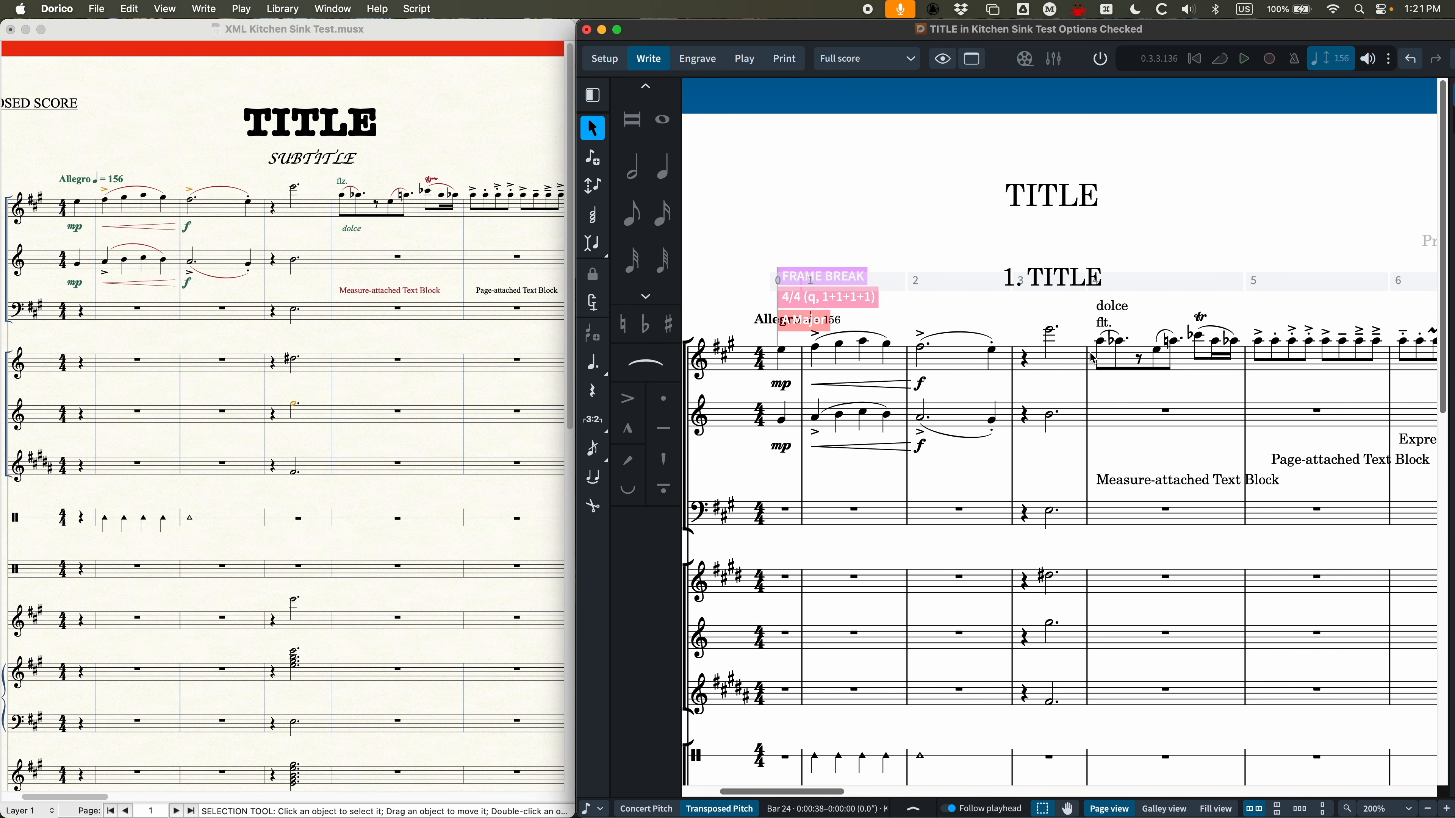
# Open Dorico's MusicXML import preferences
pyautogui.press('super+comma')
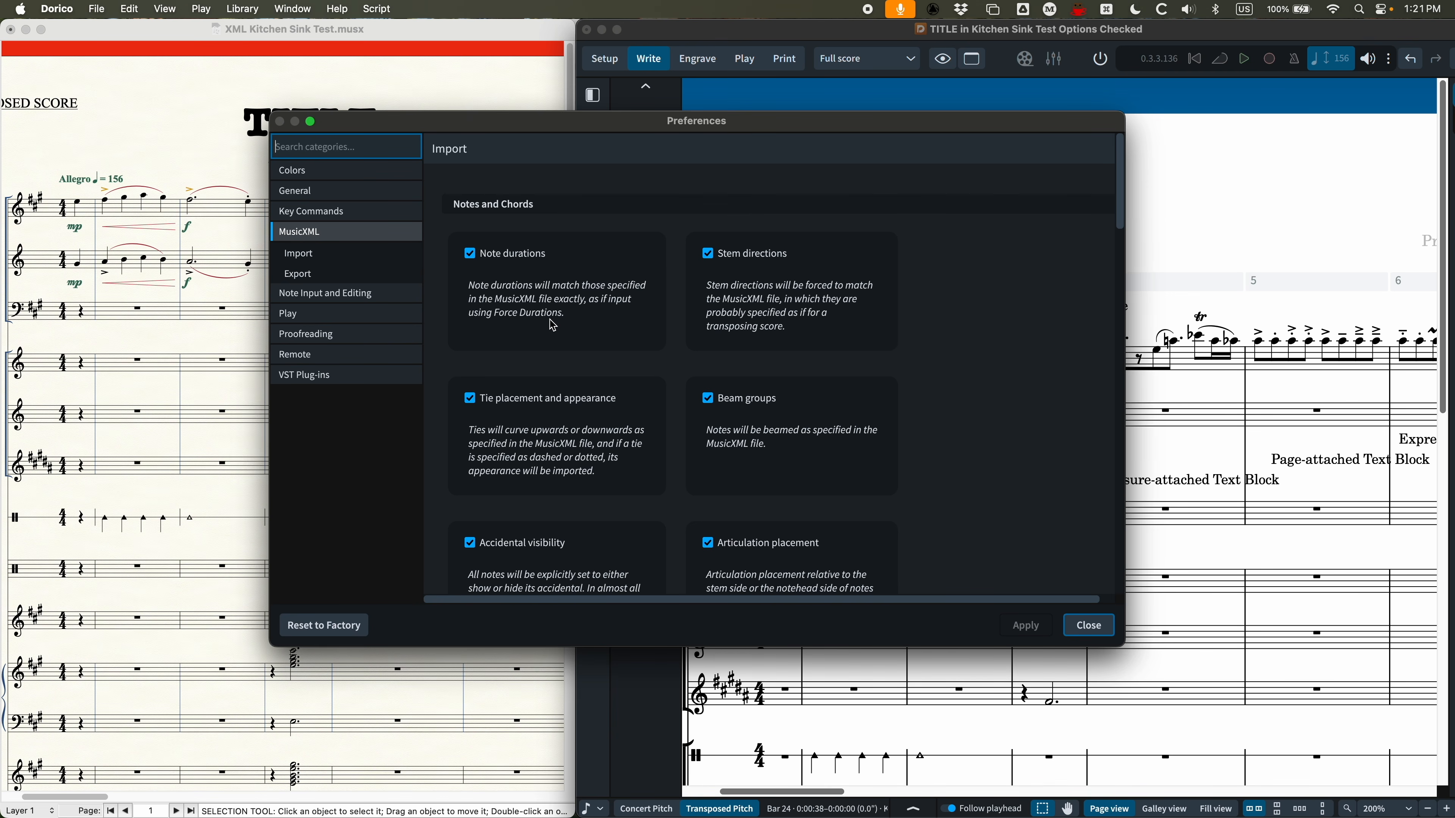
# Close the preferences and select notes and rests in the opening bars of the top two staves to check their Force Duration state
pyautogui.click(1086, 627)
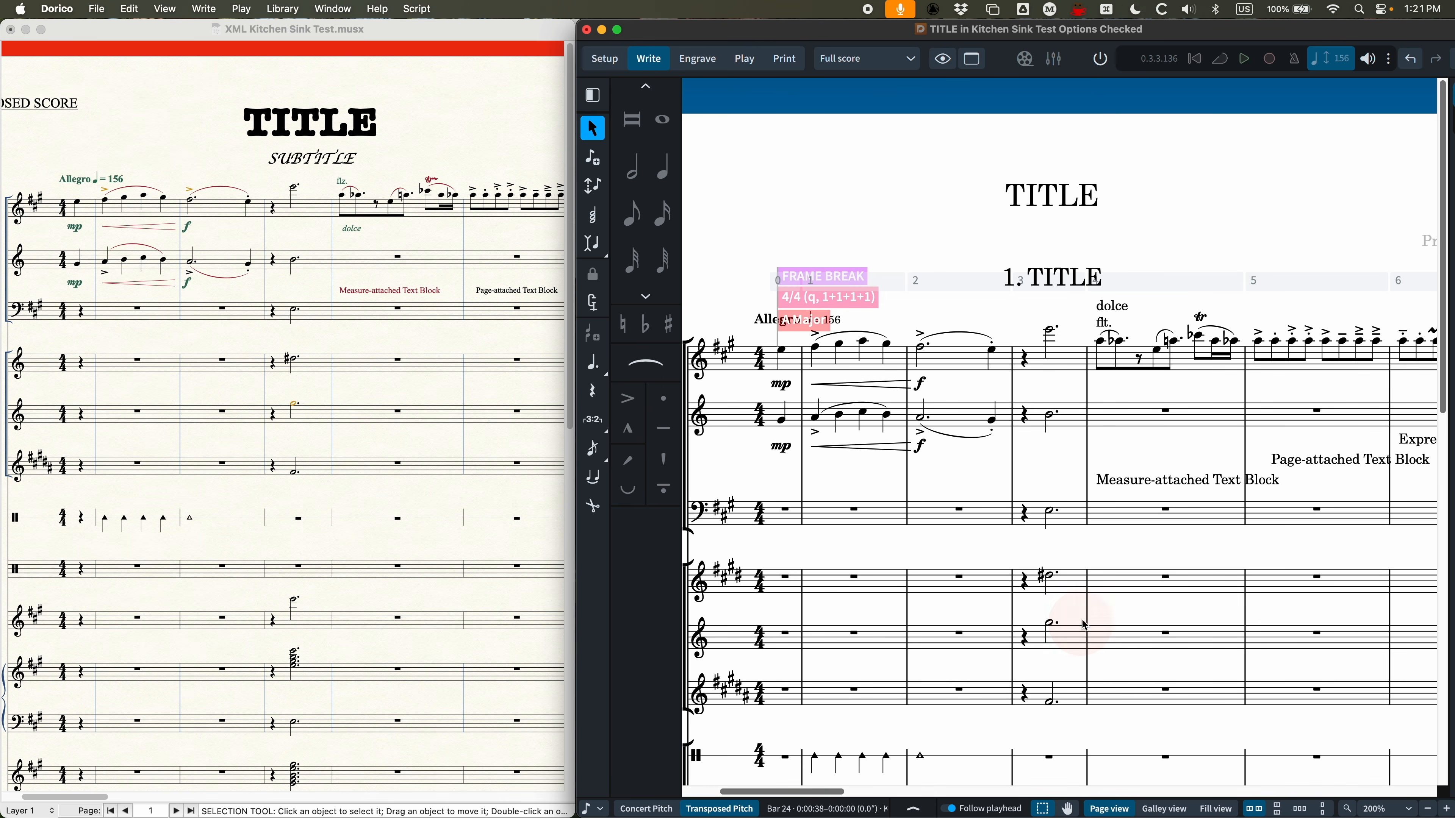
pyautogui.click(1147, 370)
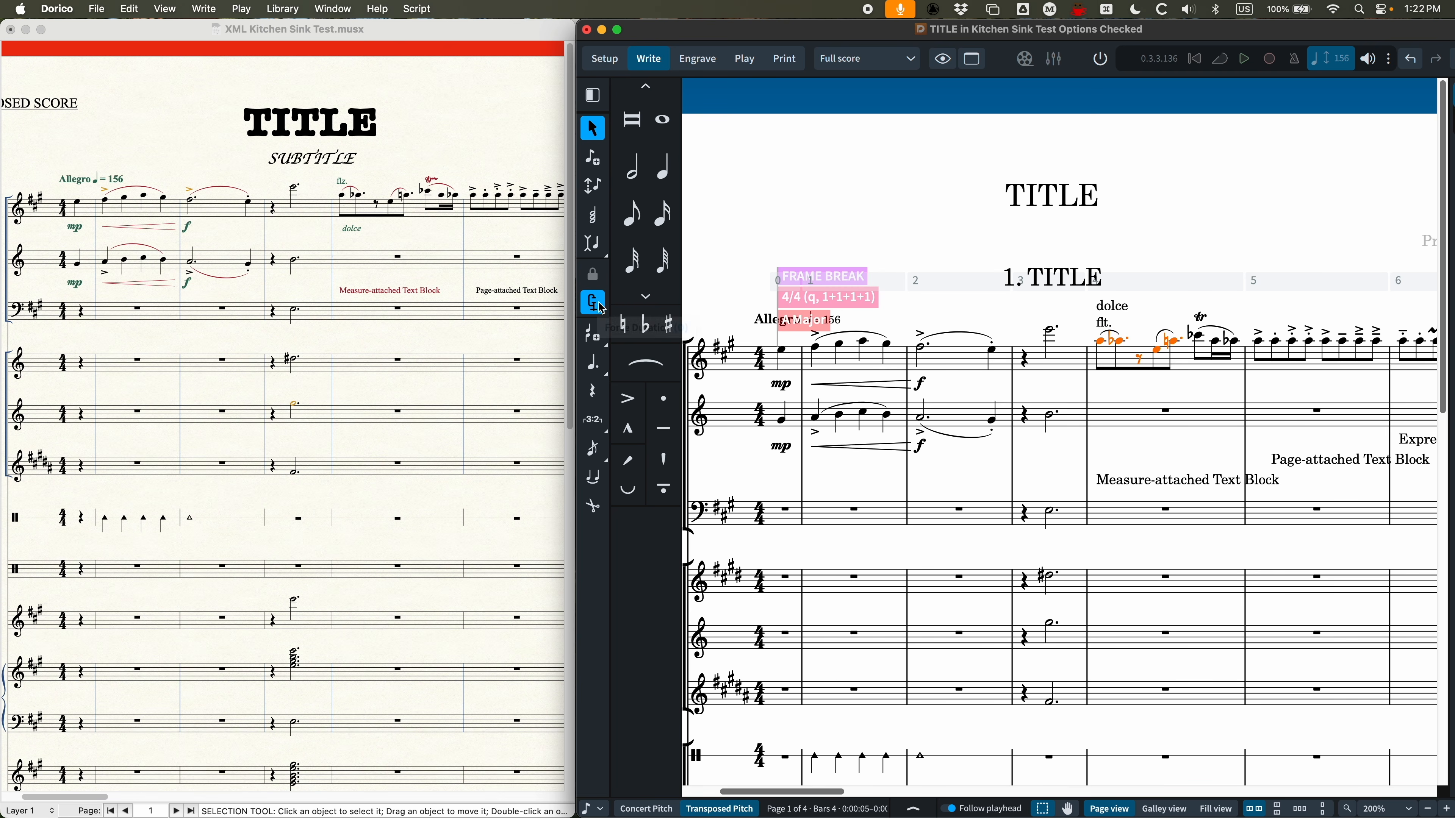
pyautogui.click(888, 344)
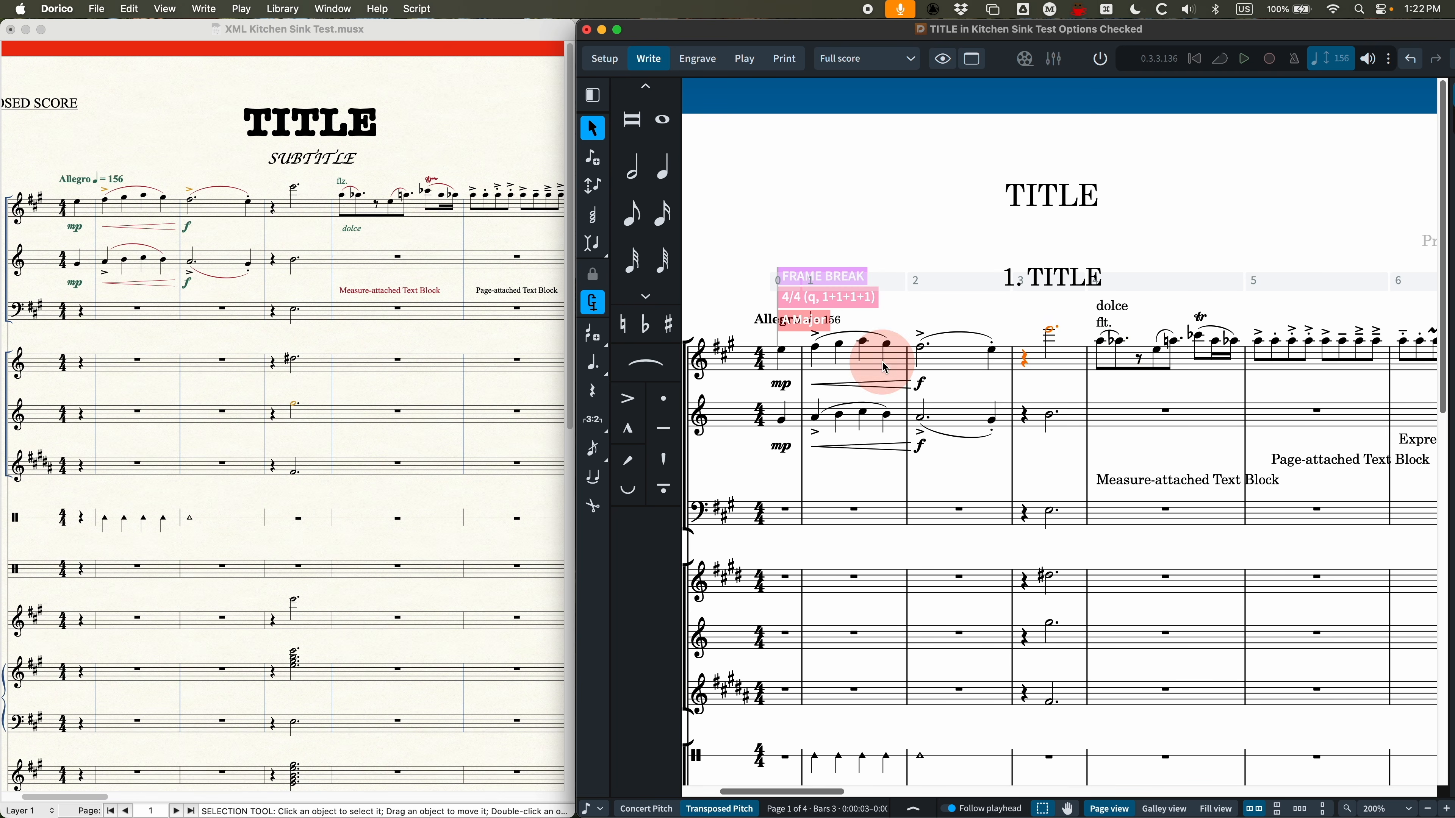
pyautogui.click(777, 351)
pyautogui.click(992, 421)
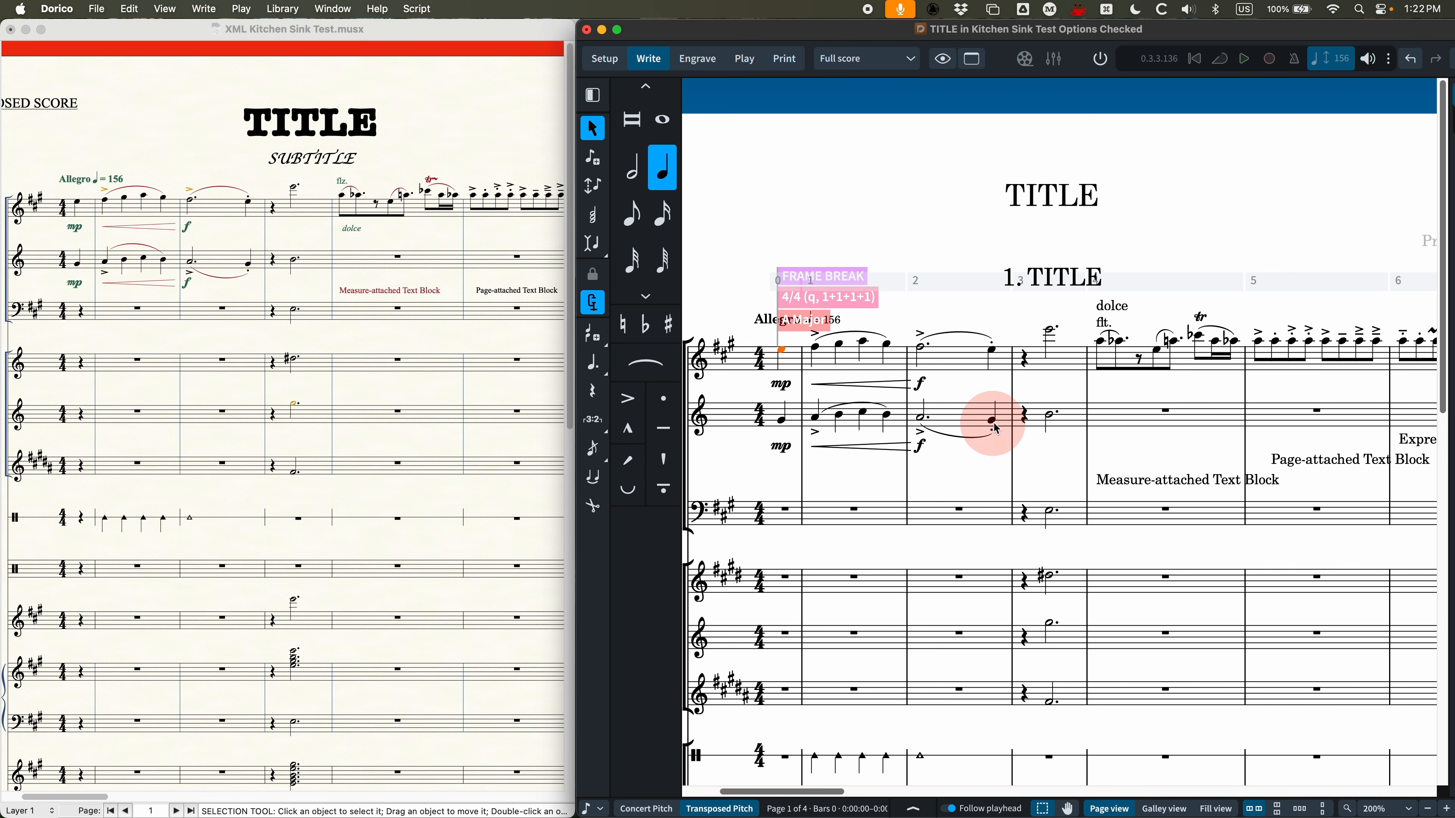
pyautogui.click(1025, 416)
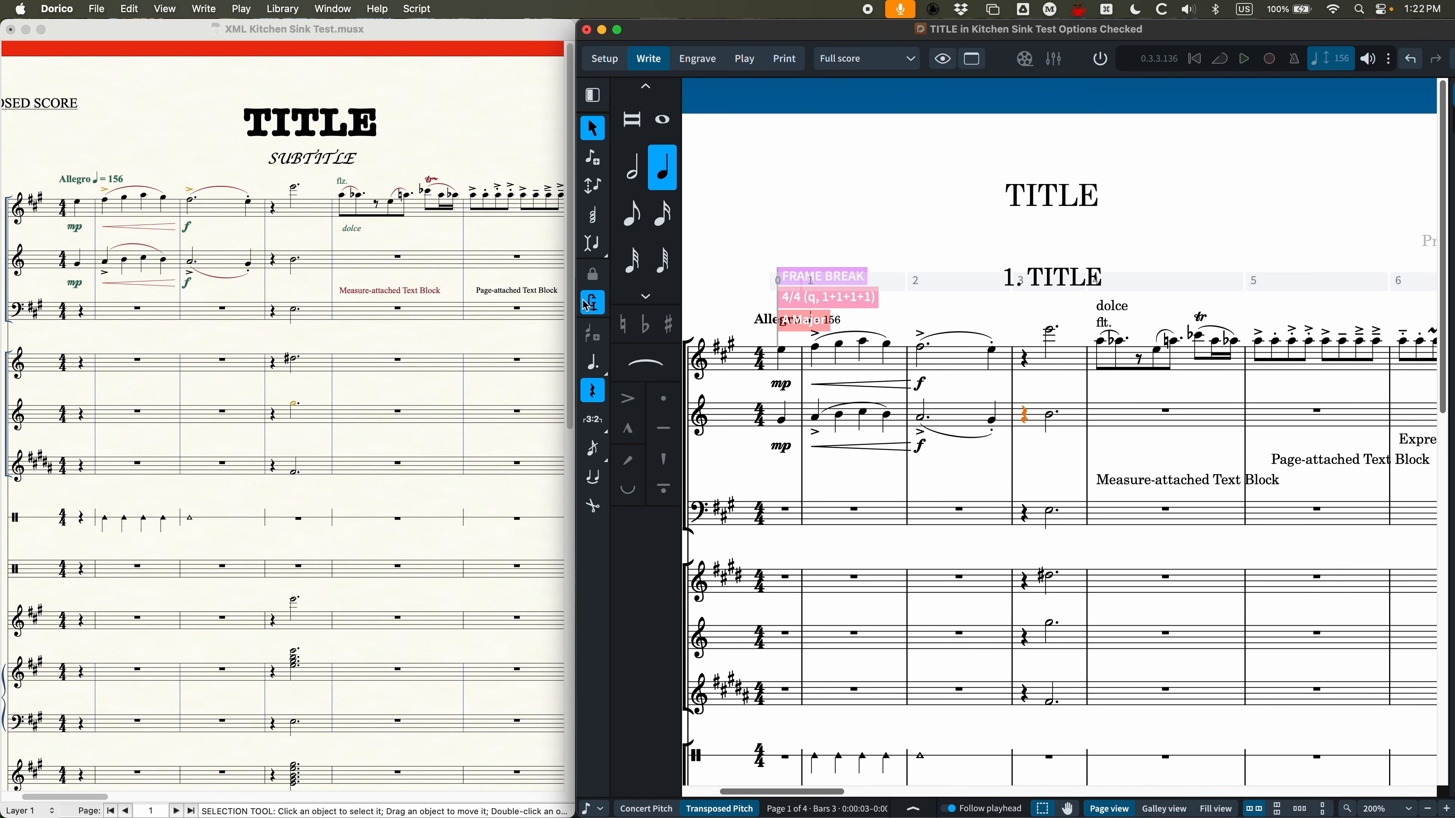
# Turn off Force Duration for the selected opening passage of bar 4 in the top staff, and undo the change
pyautogui.hscroll(3, 1088, 378)
pyautogui.click(1040, 375)
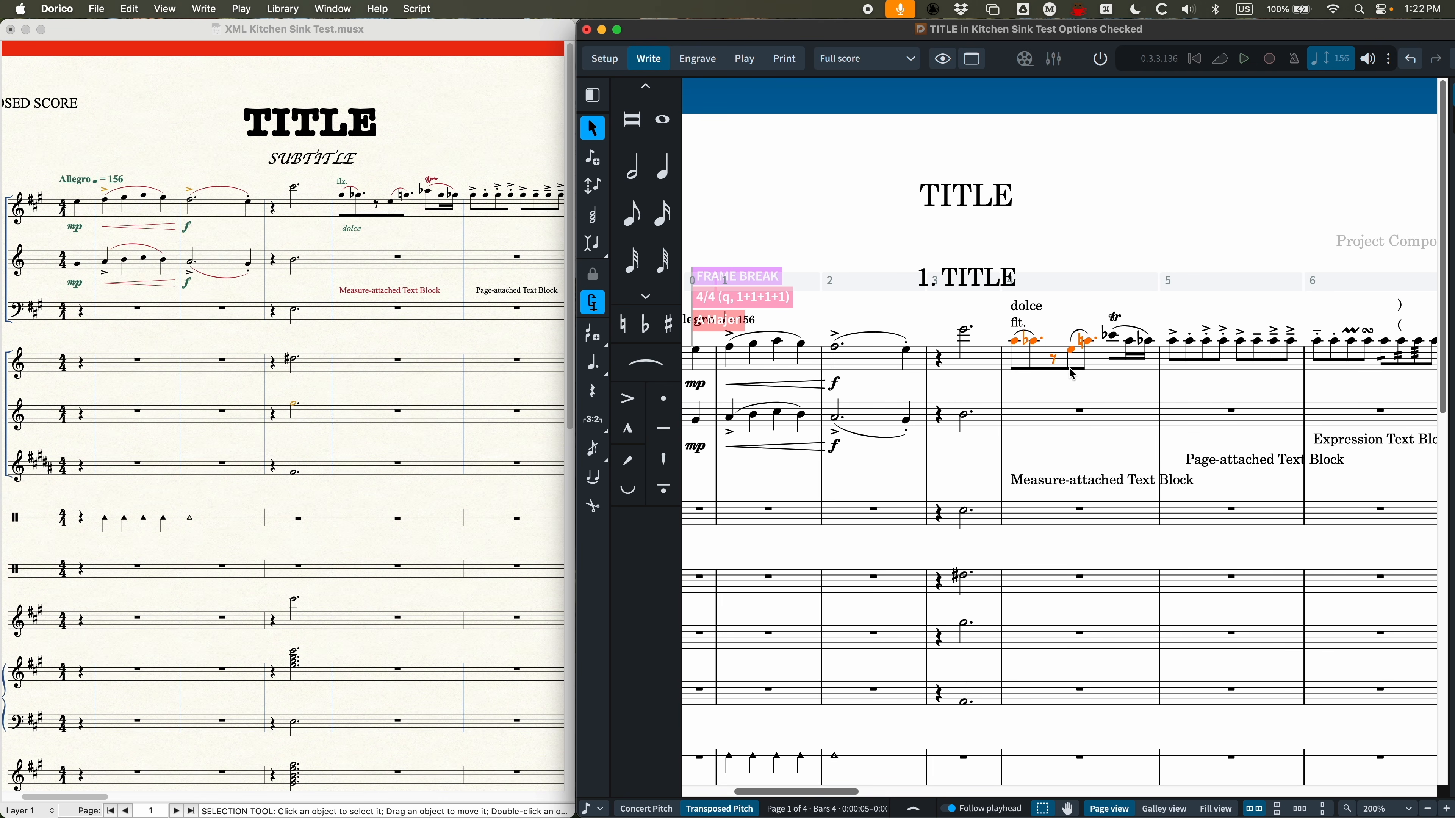
pyautogui.click(596, 310)
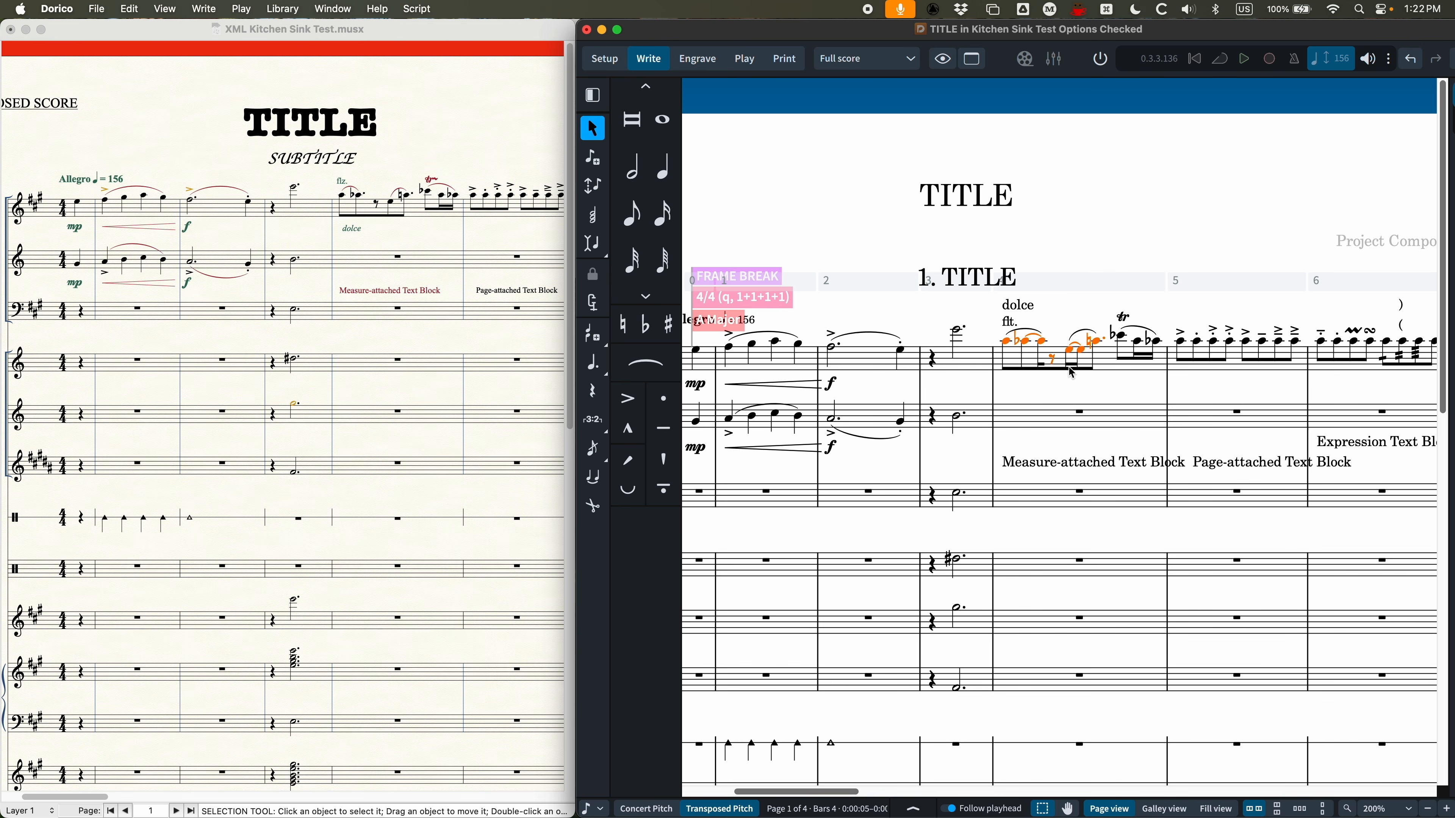
pyautogui.press('super+z')
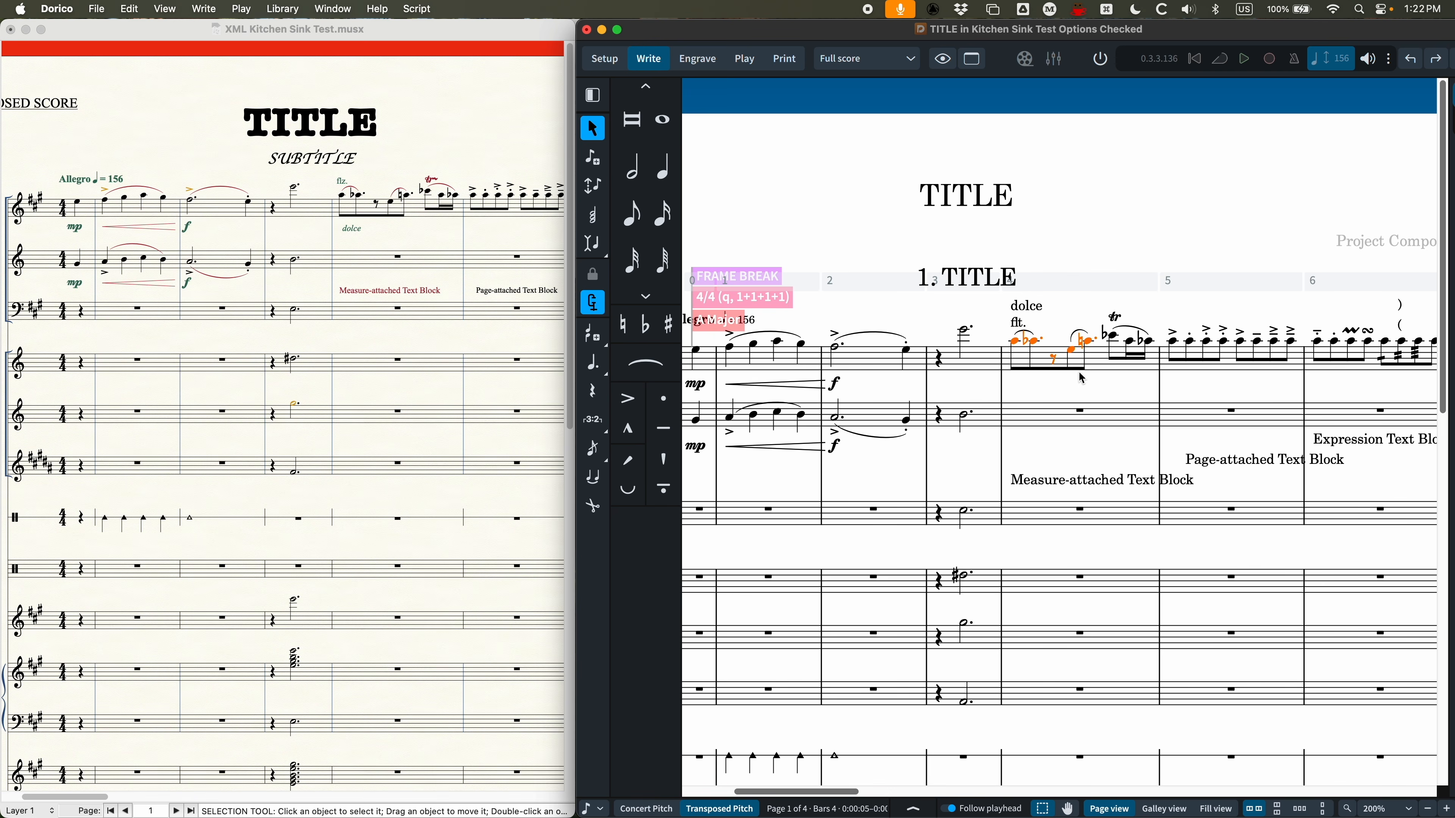
# Toggle Force Duration off and on again for the selected bar 4 passage, and undo both changes
pyautogui.press('o')
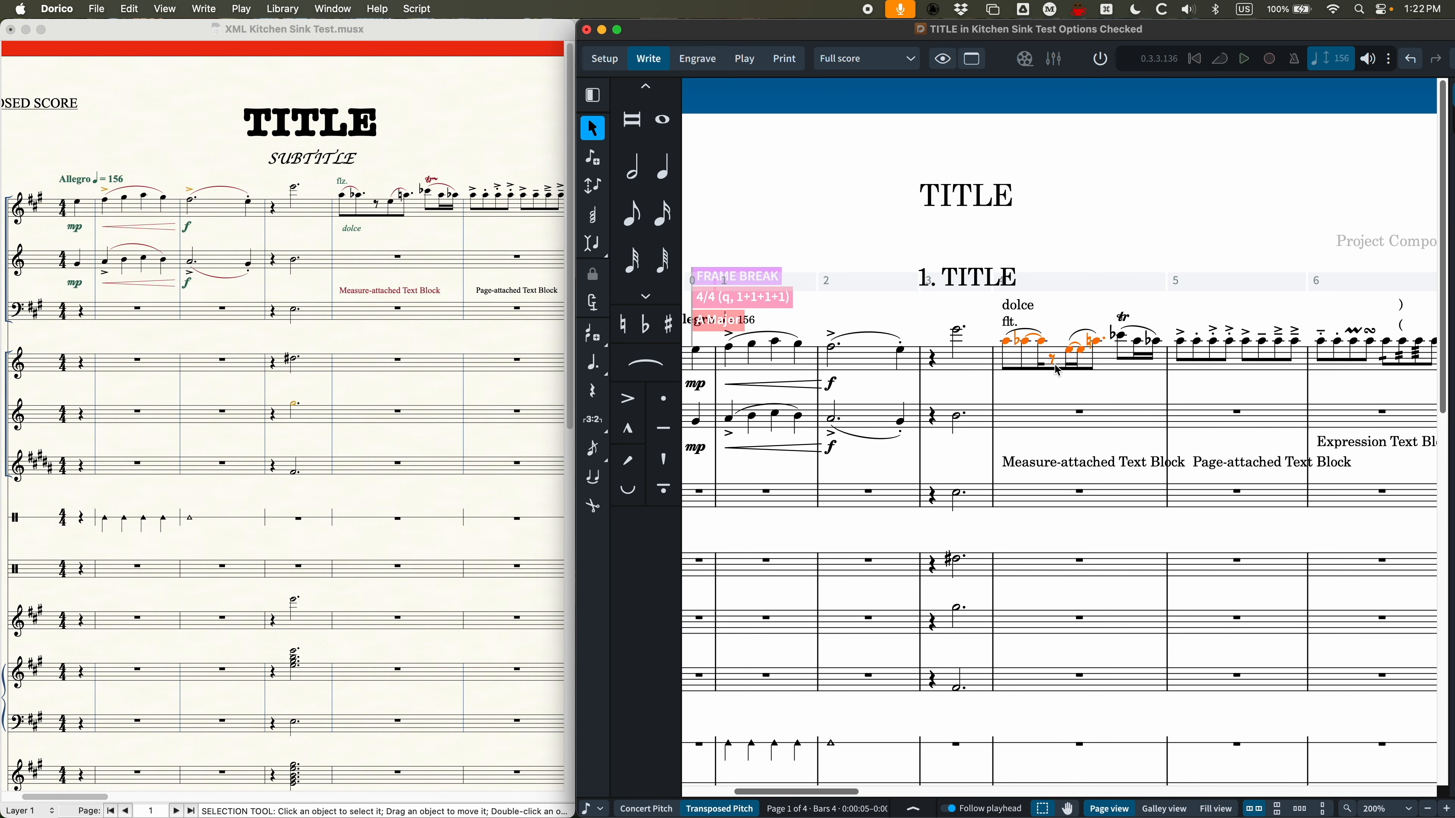
pyautogui.press('o')
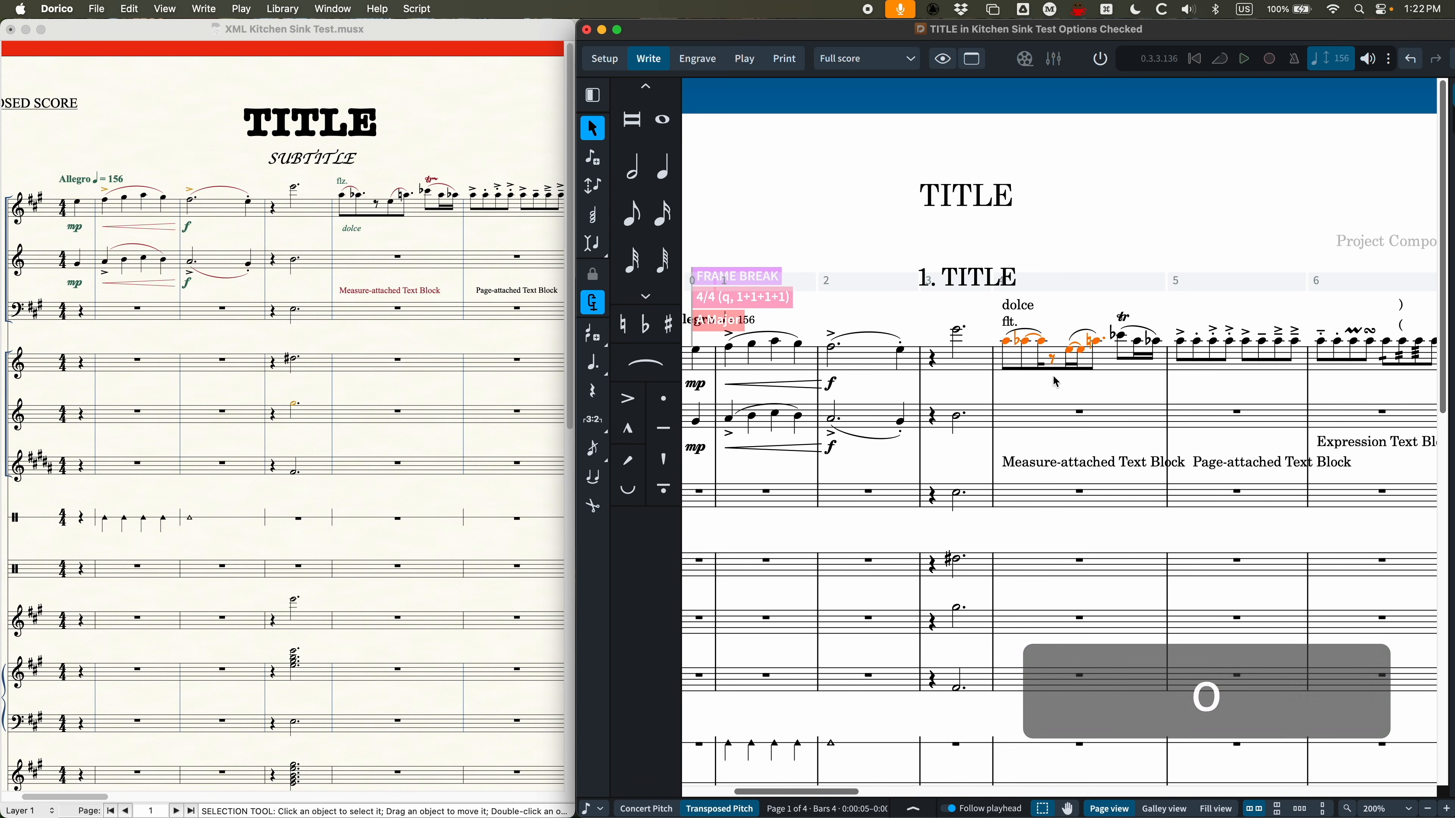
pyautogui.press('super+z')
pyautogui.press('super+z')
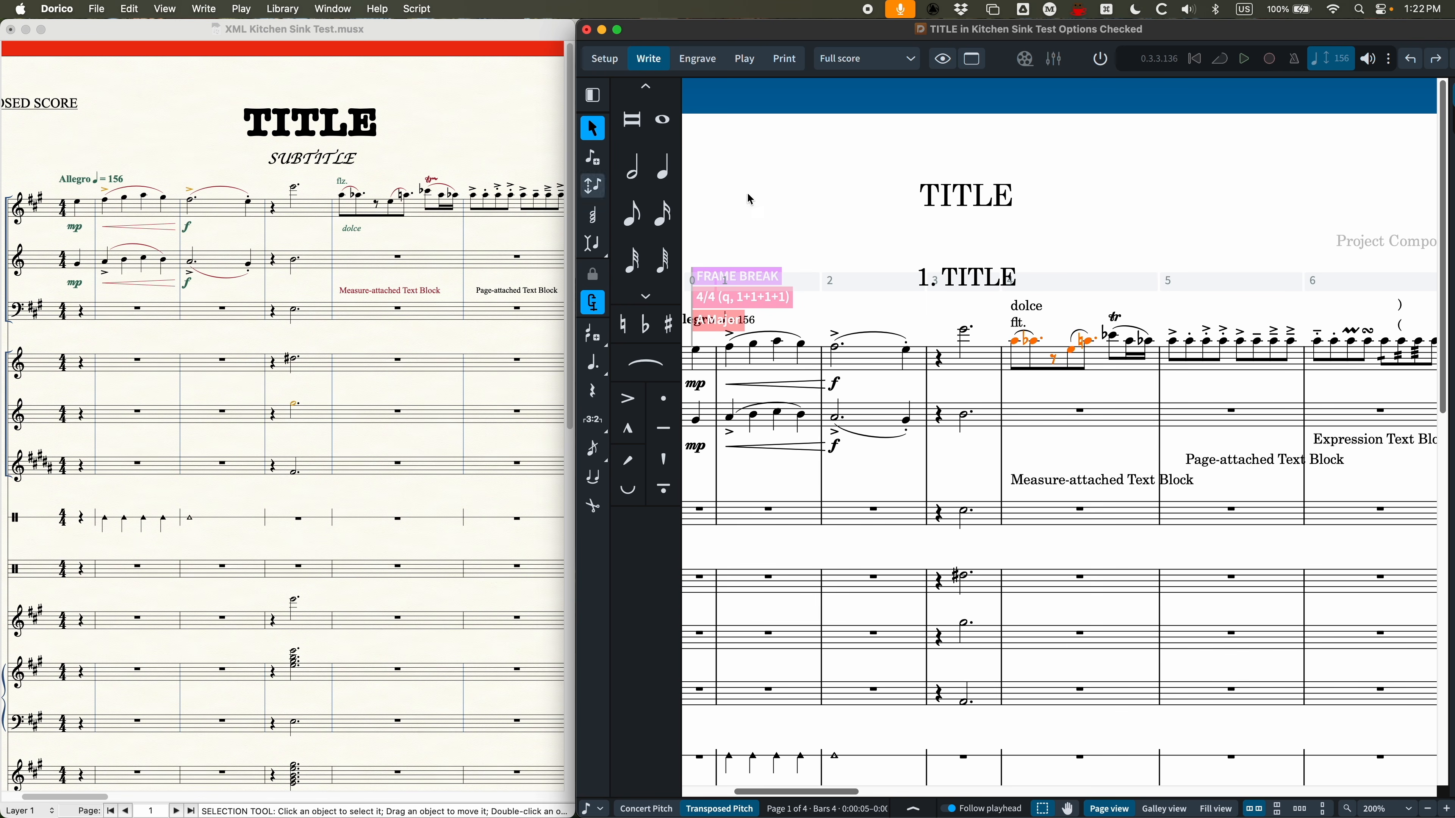
# Examine bar 4 in the "XML Kitchen Sink Test Options Unchecked" project for comparison, and return to the "Options Checked" project
pyautogui.hotkey('ctrl', 'Up')
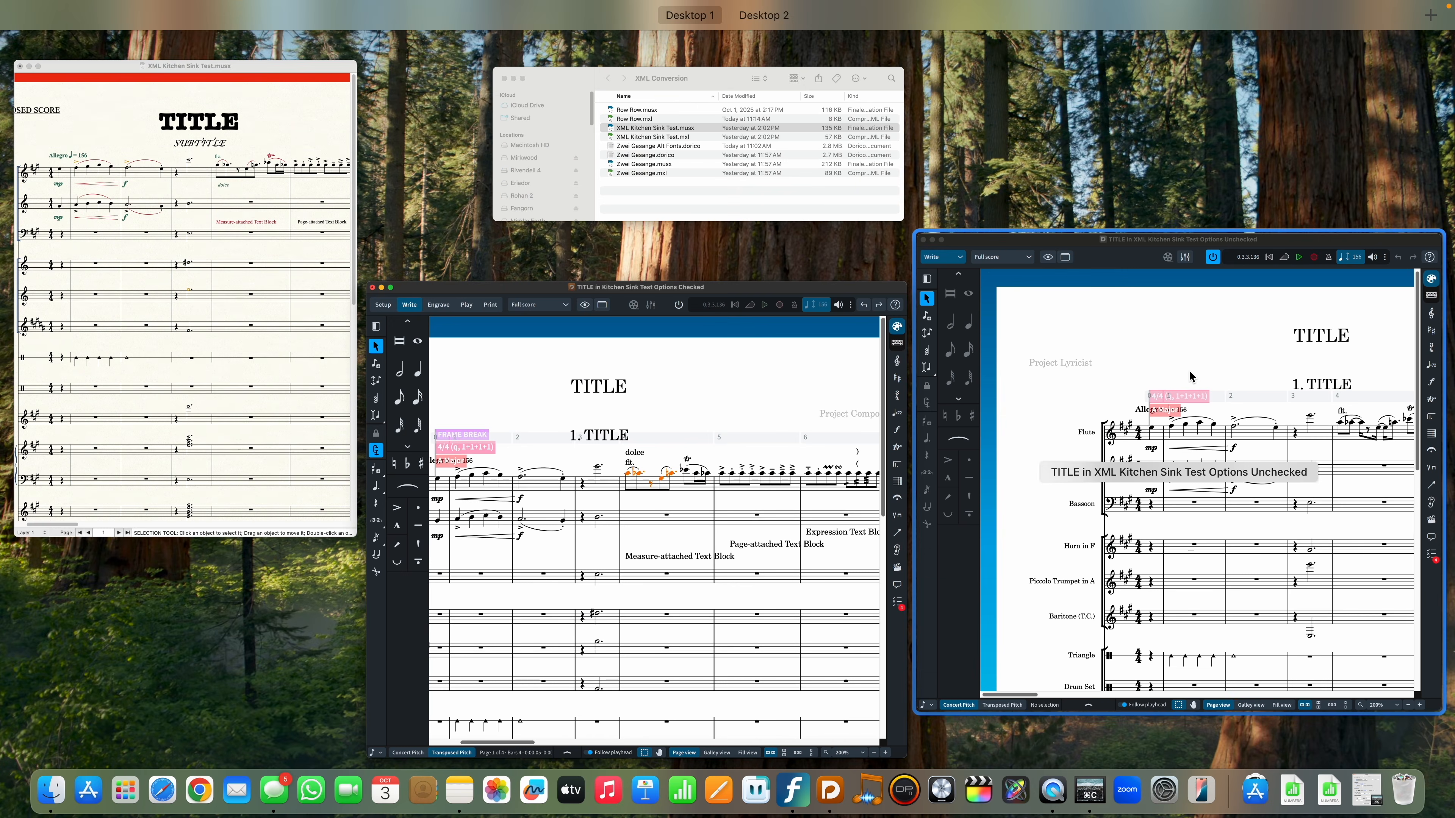
pyautogui.click(1189, 370)
pyautogui.hscroll(5, 965, 342)
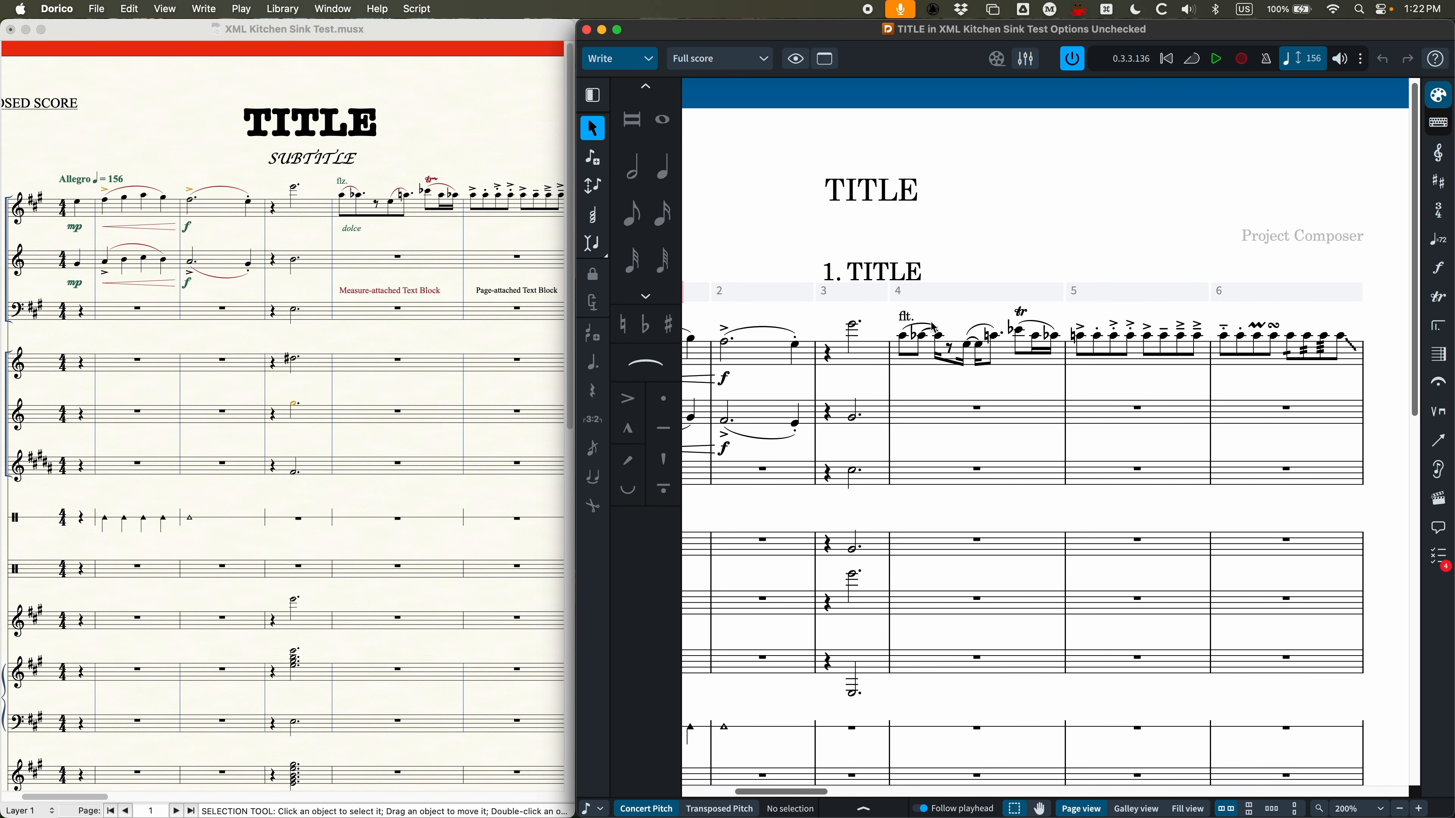
pyautogui.hotkey('ctrl', 'Up')
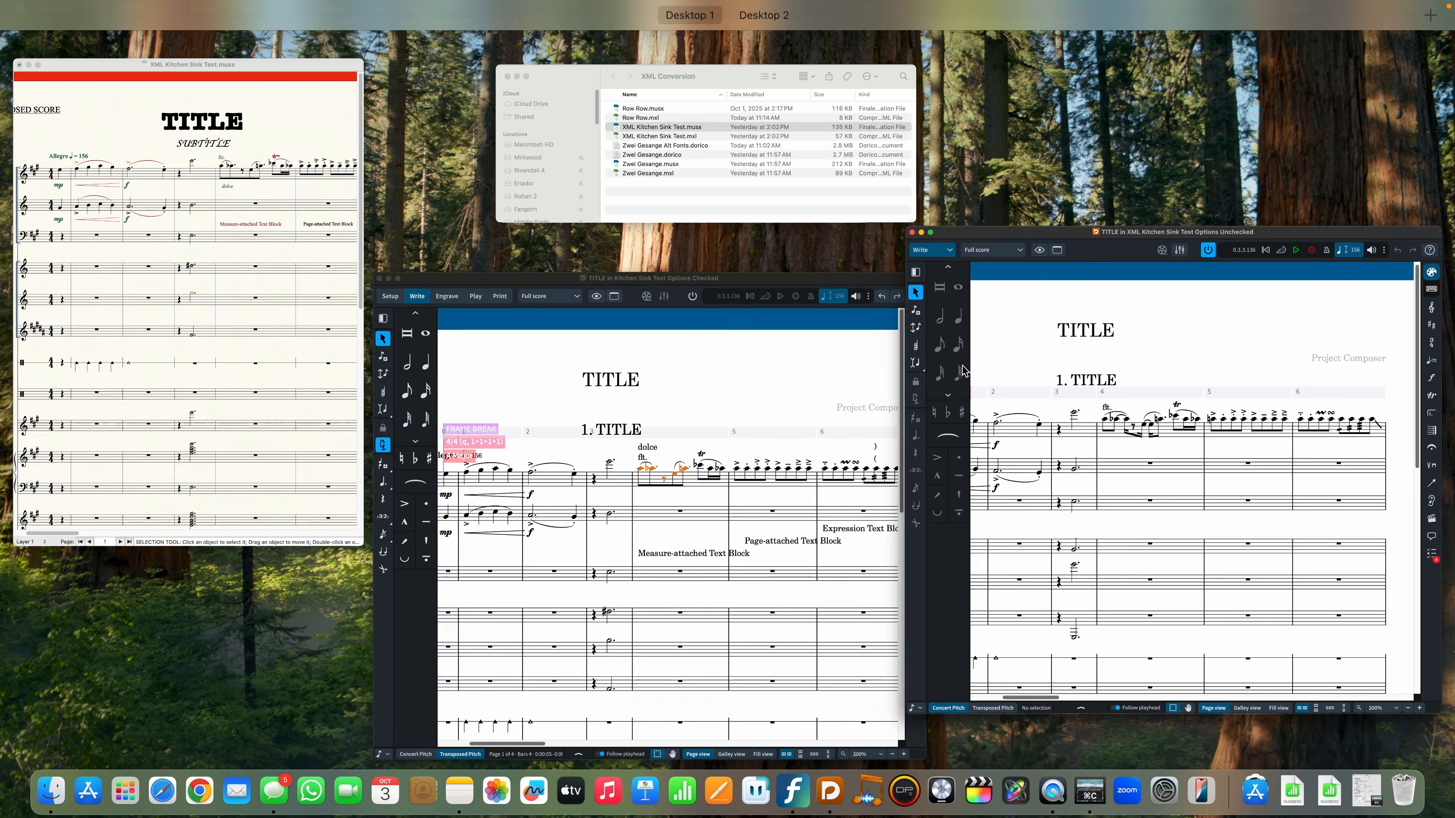
pyautogui.click(854, 366)
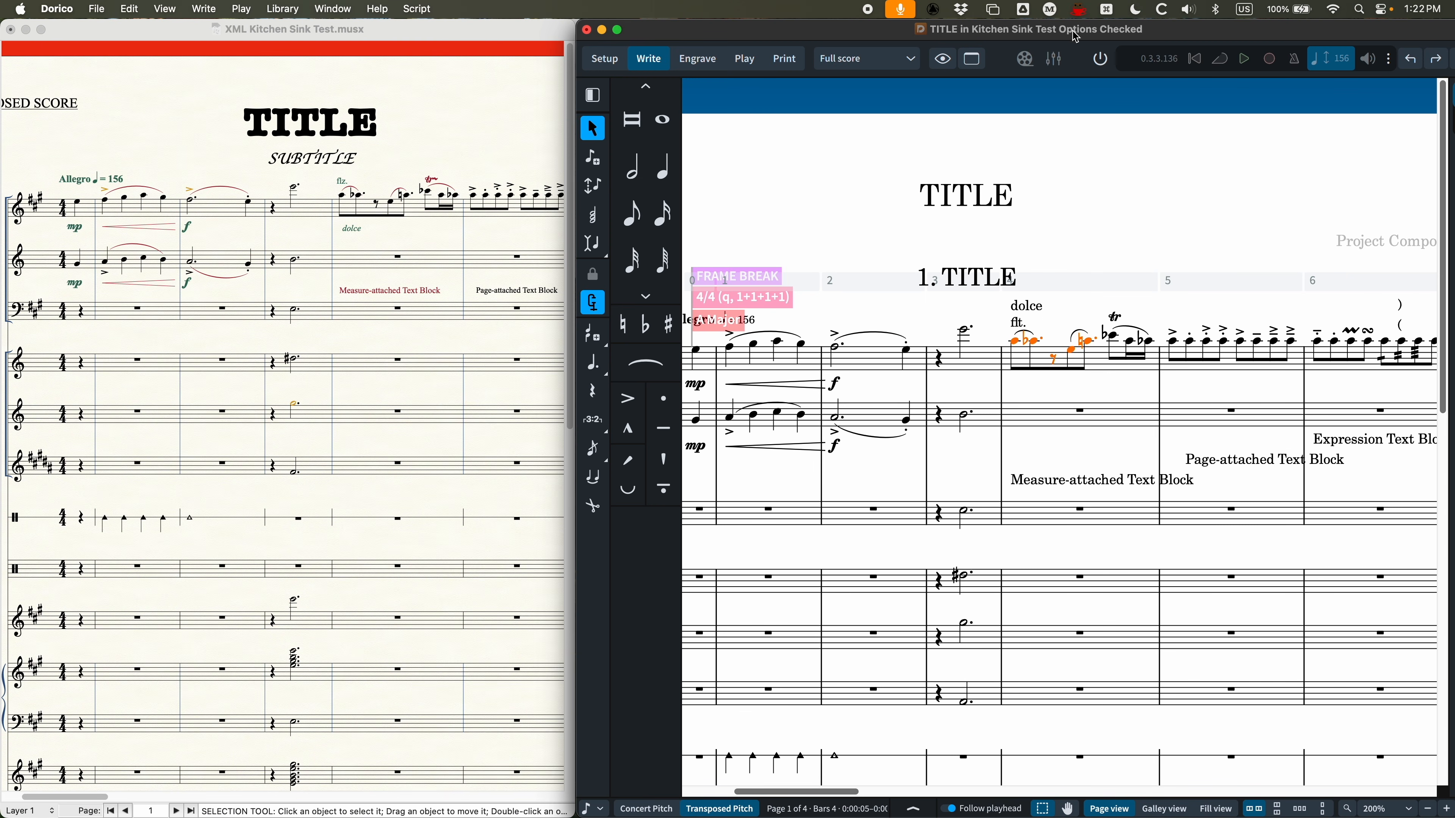
# Review the MusicXML import preferences for notes, chords and rests, and close the preferences
pyautogui.press('super+comma')
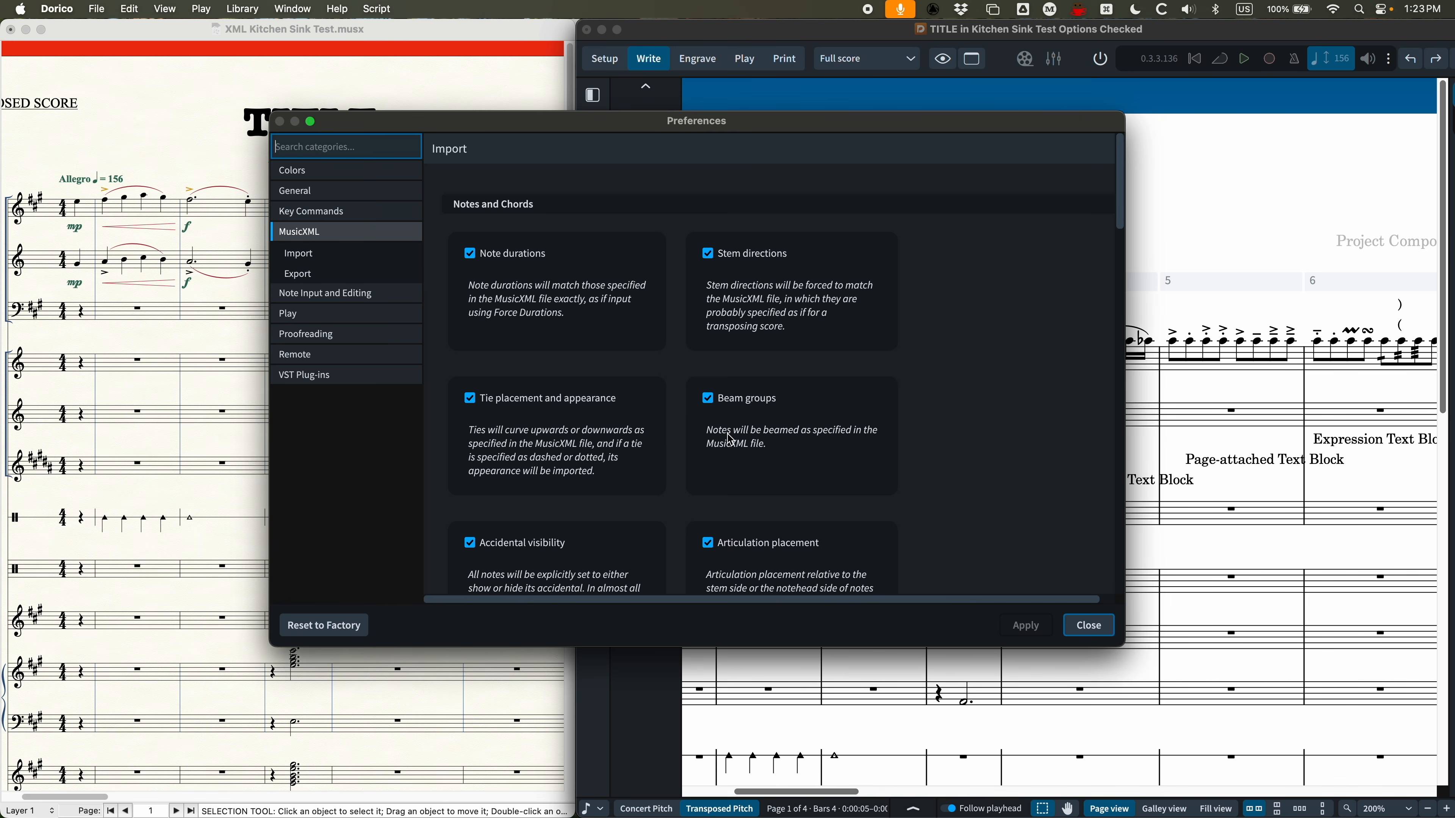
pyautogui.scroll(-10, 730, 438)
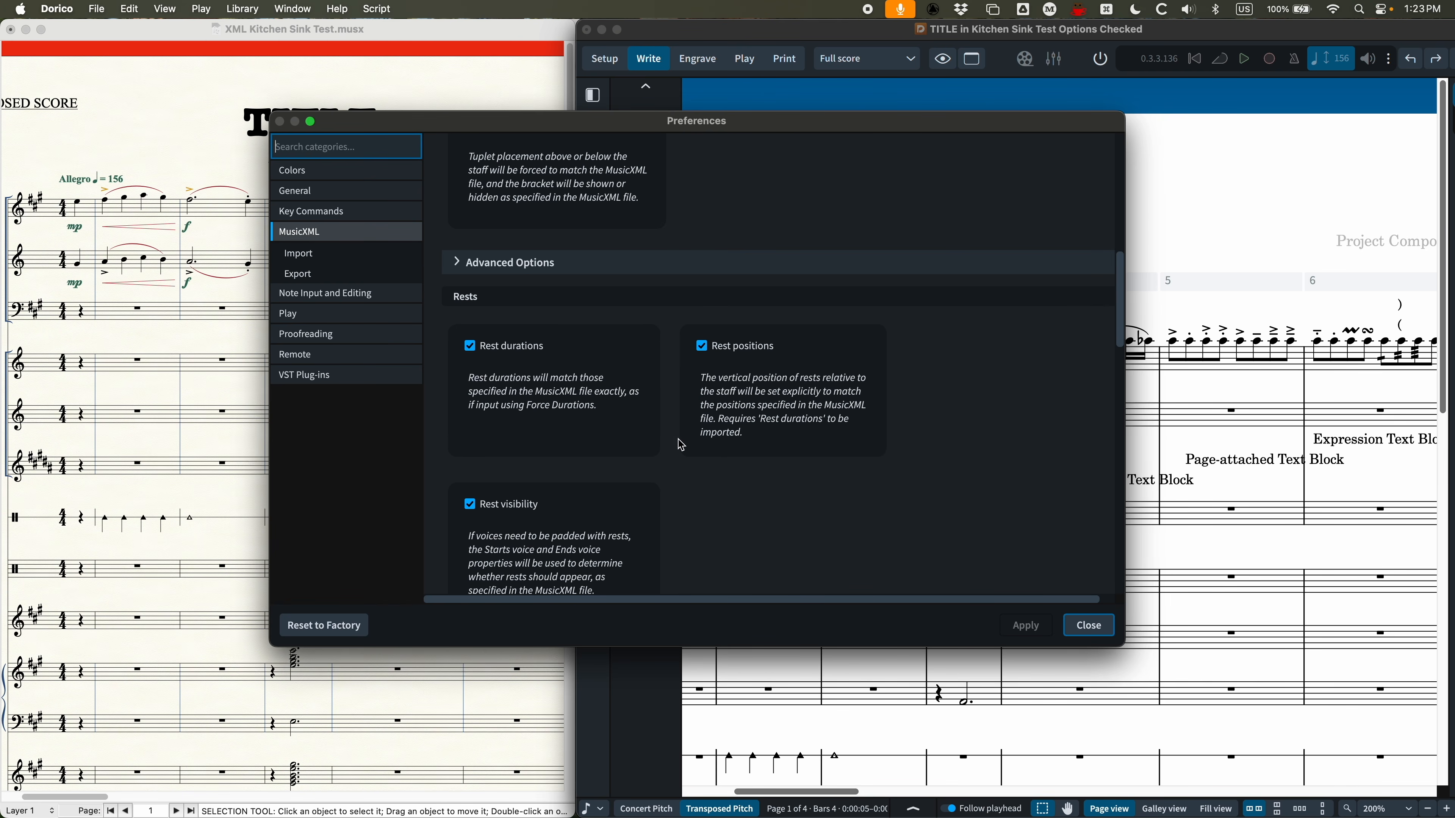
pyautogui.scroll(-1, 596, 486)
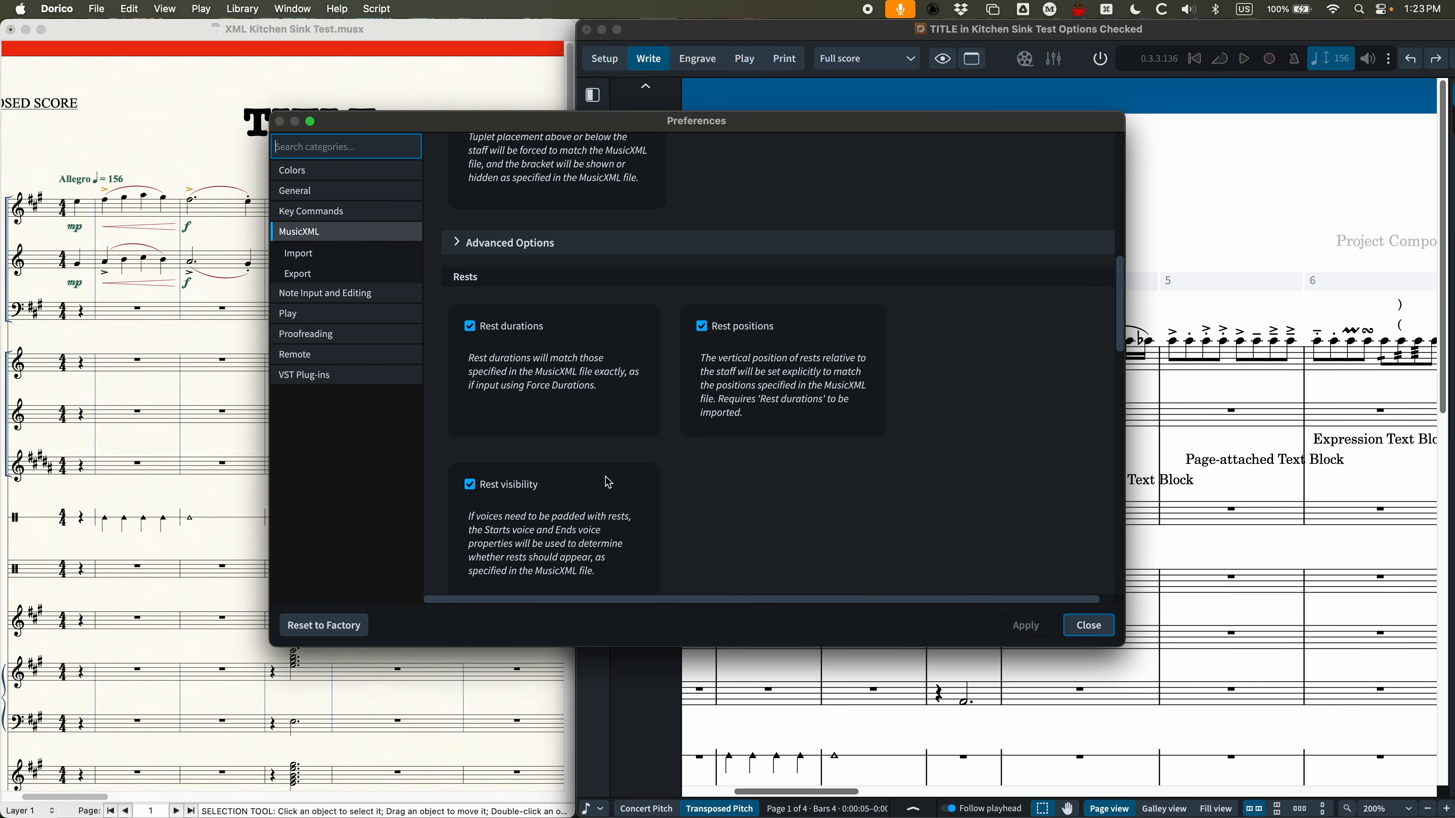
pyautogui.scroll(10, 608, 483)
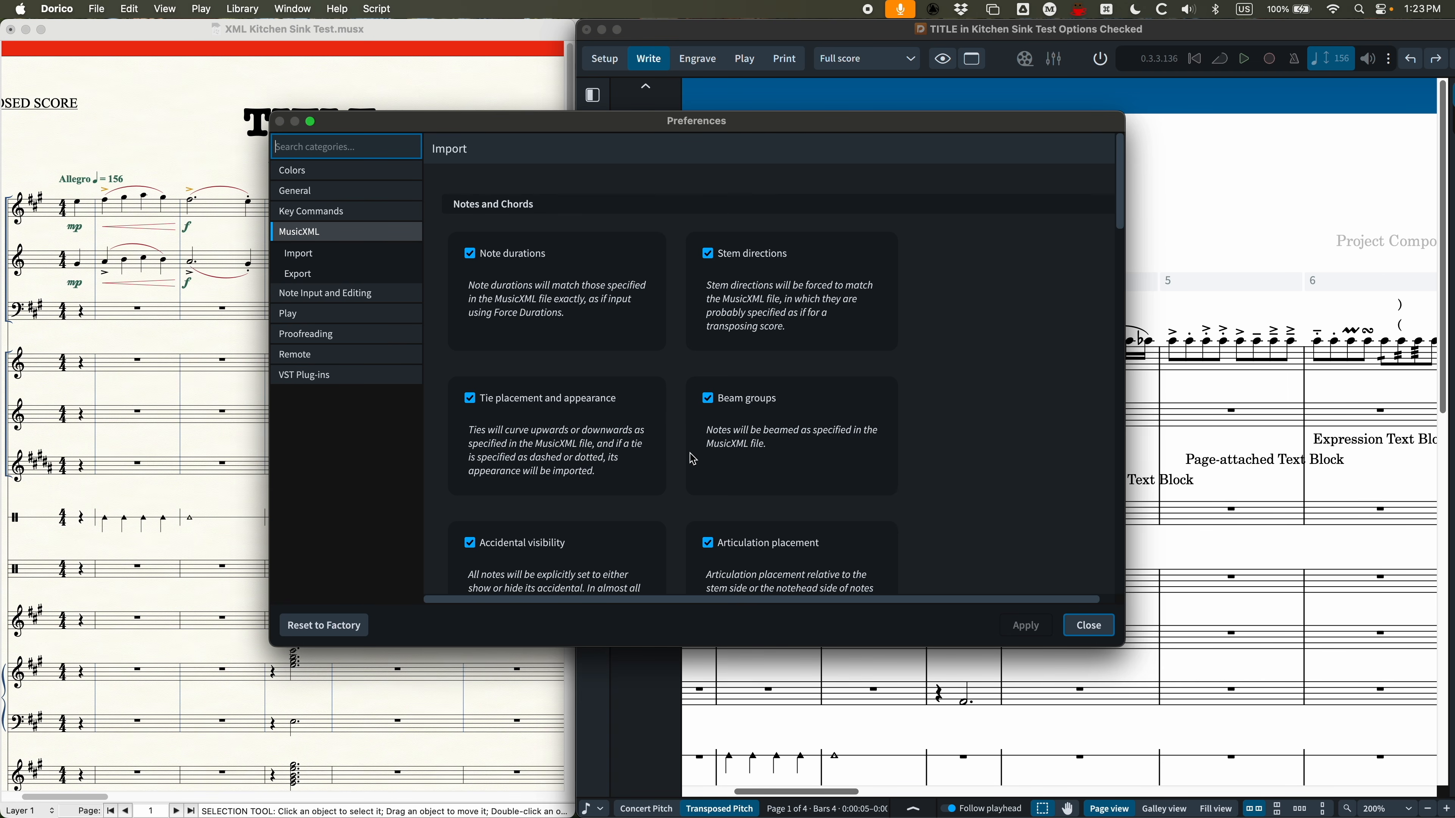
pyautogui.scroll(-1, 675, 383)
pyautogui.scroll(1, 675, 383)
pyautogui.click(1089, 626)
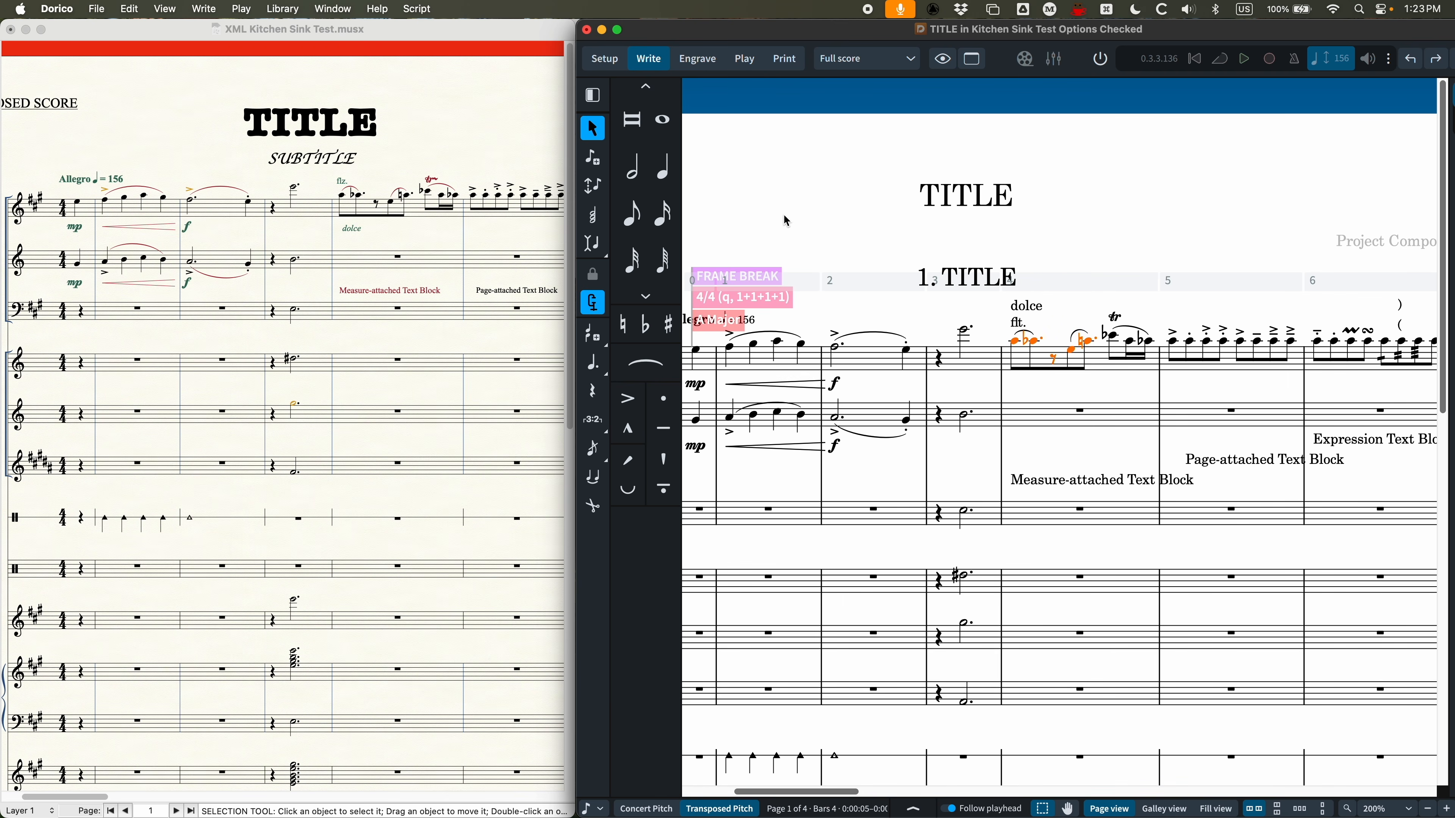
# Switch to Finale, inspect the staccato, accent and combined accent-staccato articulations available for a bar 5 note, and cancel the selection
pyautogui.click(425, 141)
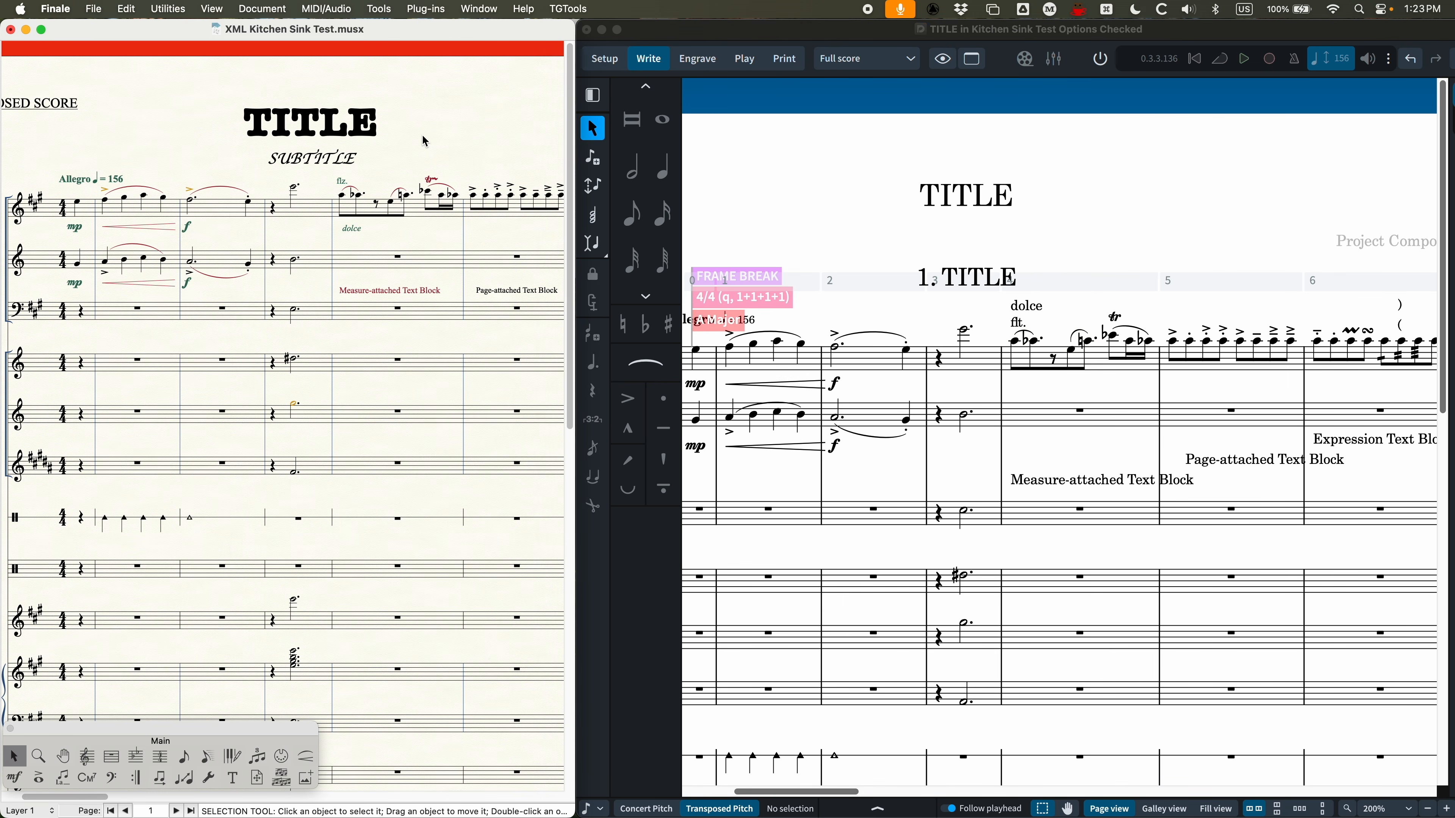
pyautogui.press('super+equal')
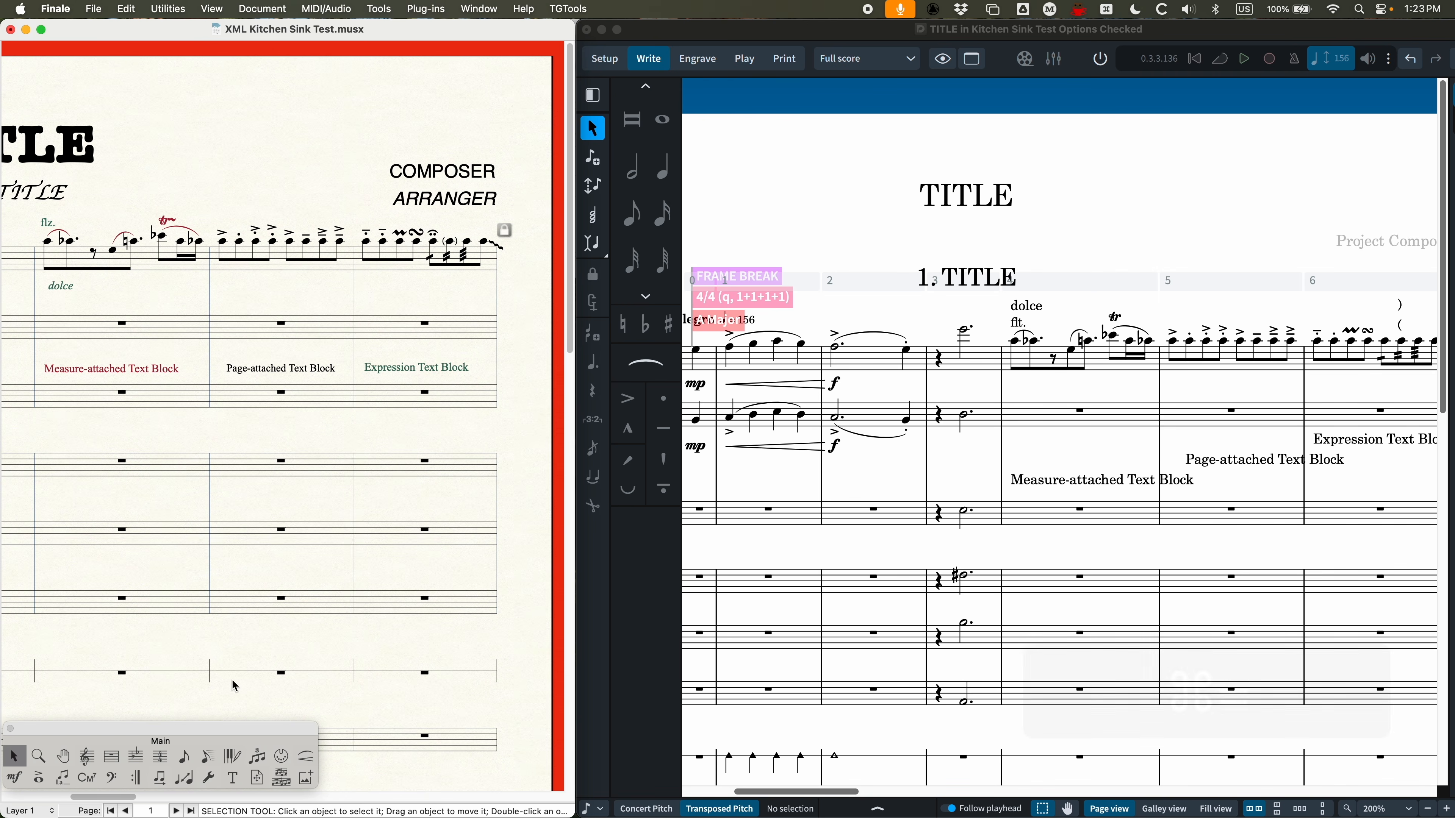
pyautogui.click(38, 777)
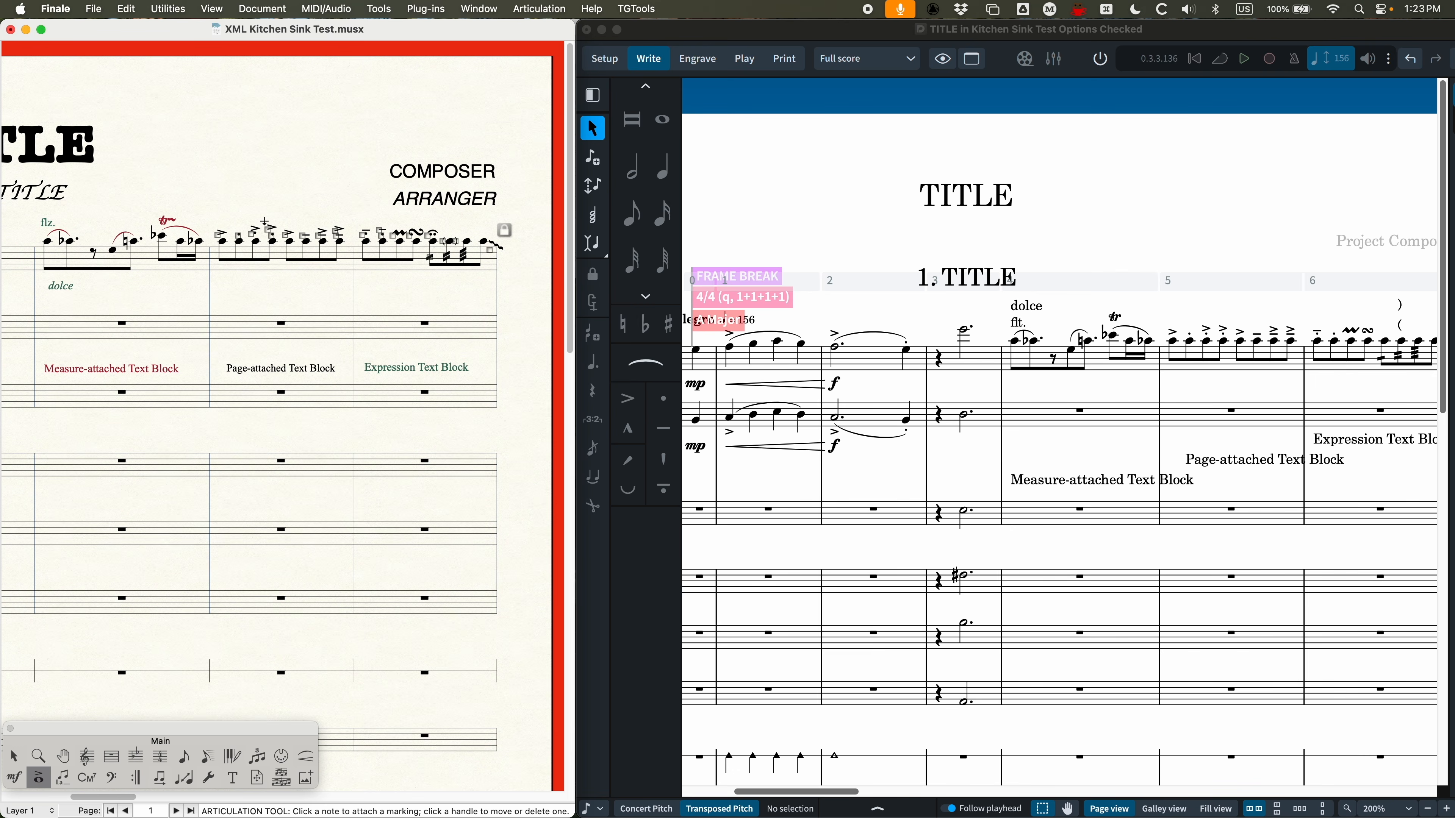
pyautogui.click(287, 228)
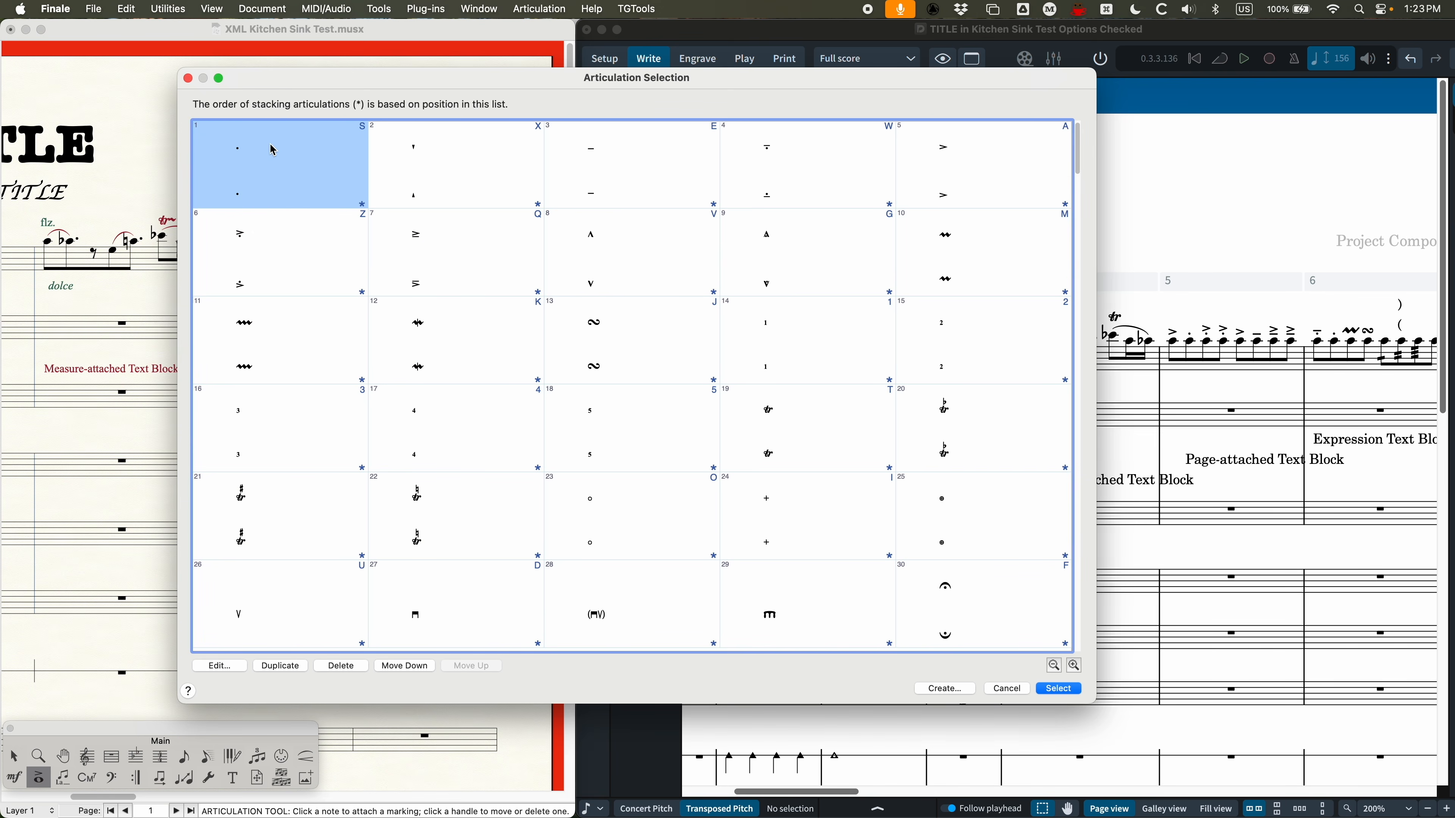
pyautogui.click(259, 149)
pyautogui.click(941, 157)
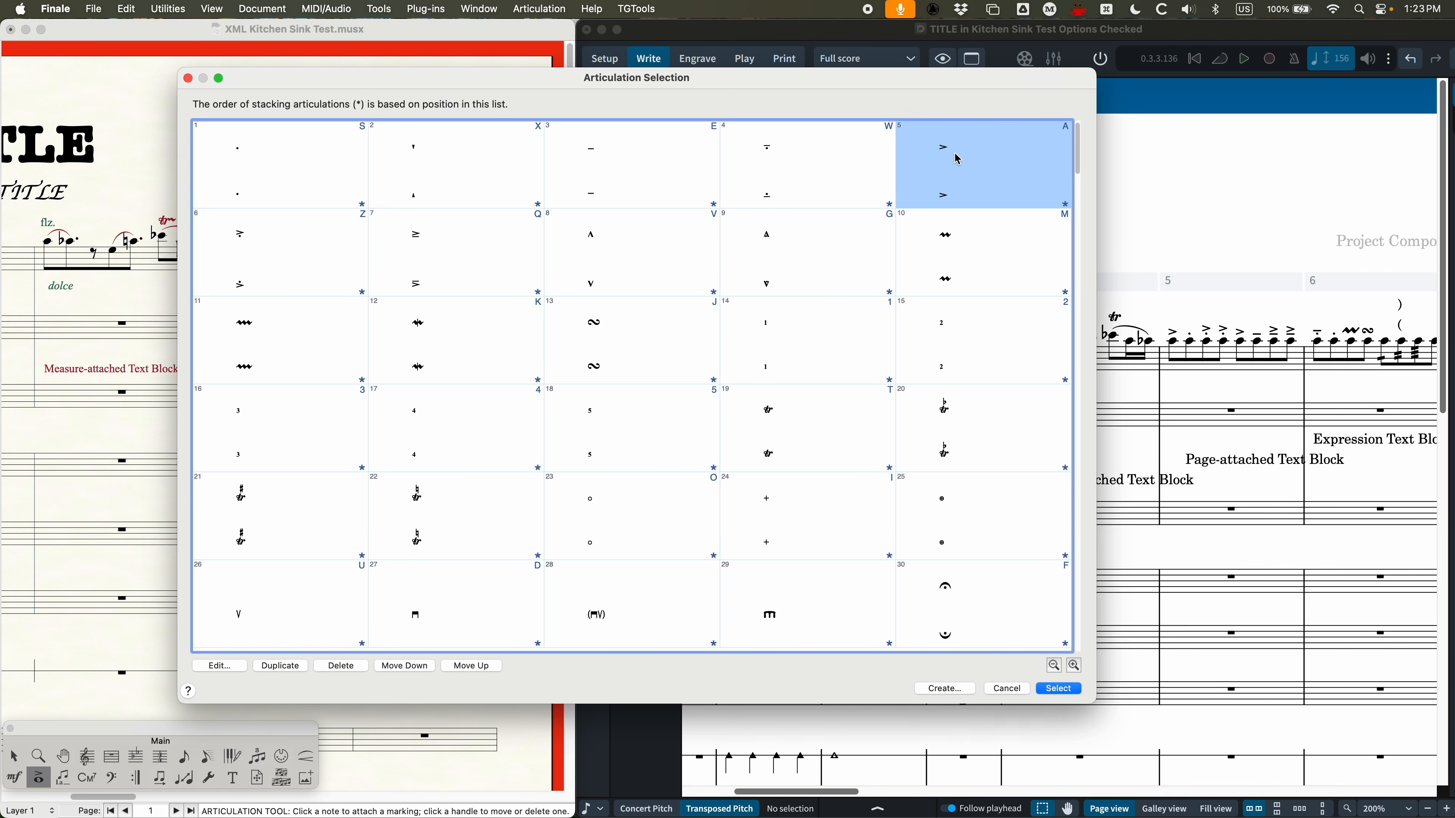
pyautogui.click(291, 259)
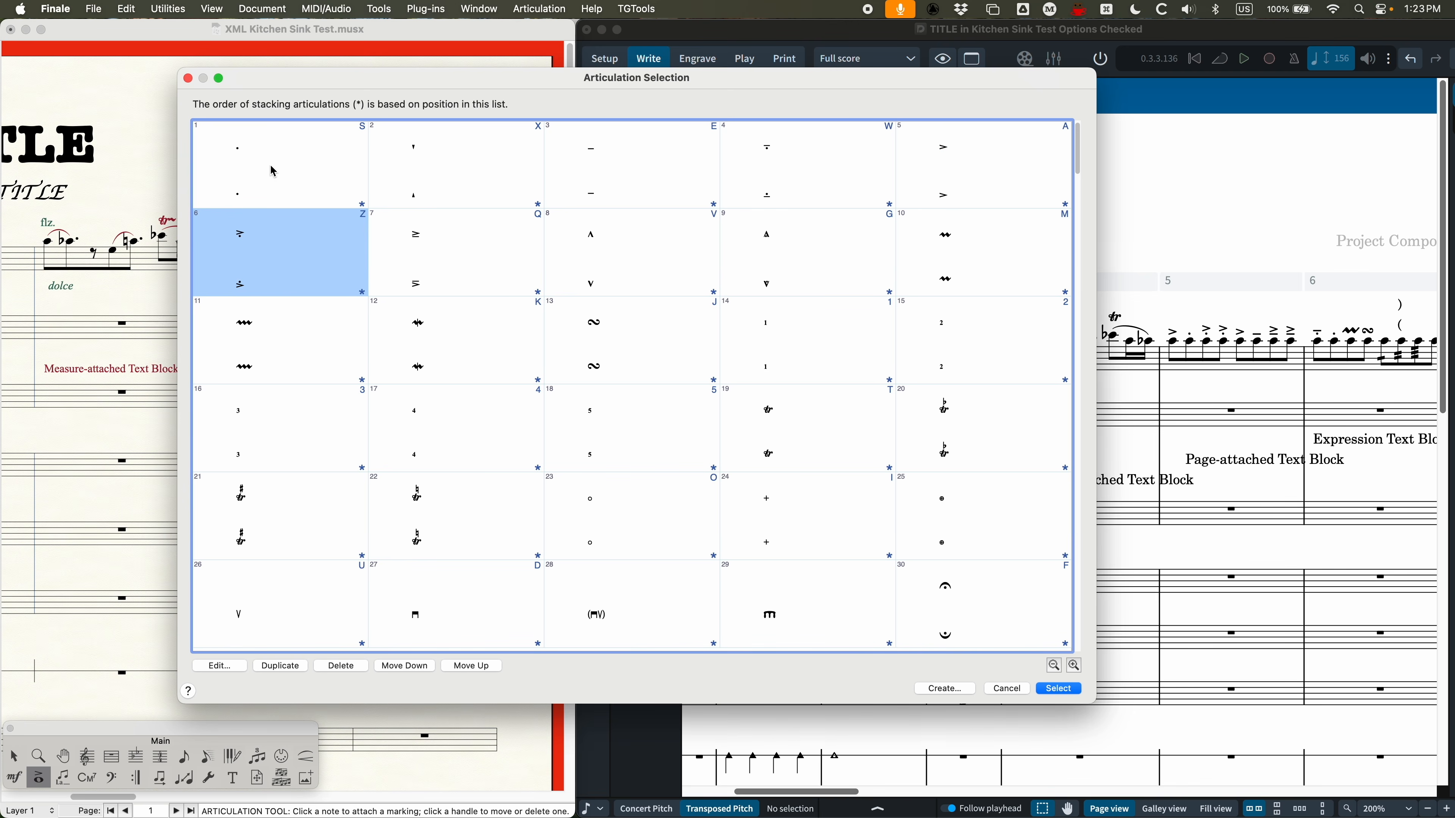
pyautogui.click(313, 158)
pyautogui.click(993, 163)
pyautogui.click(254, 239)
pyautogui.click(1003, 688)
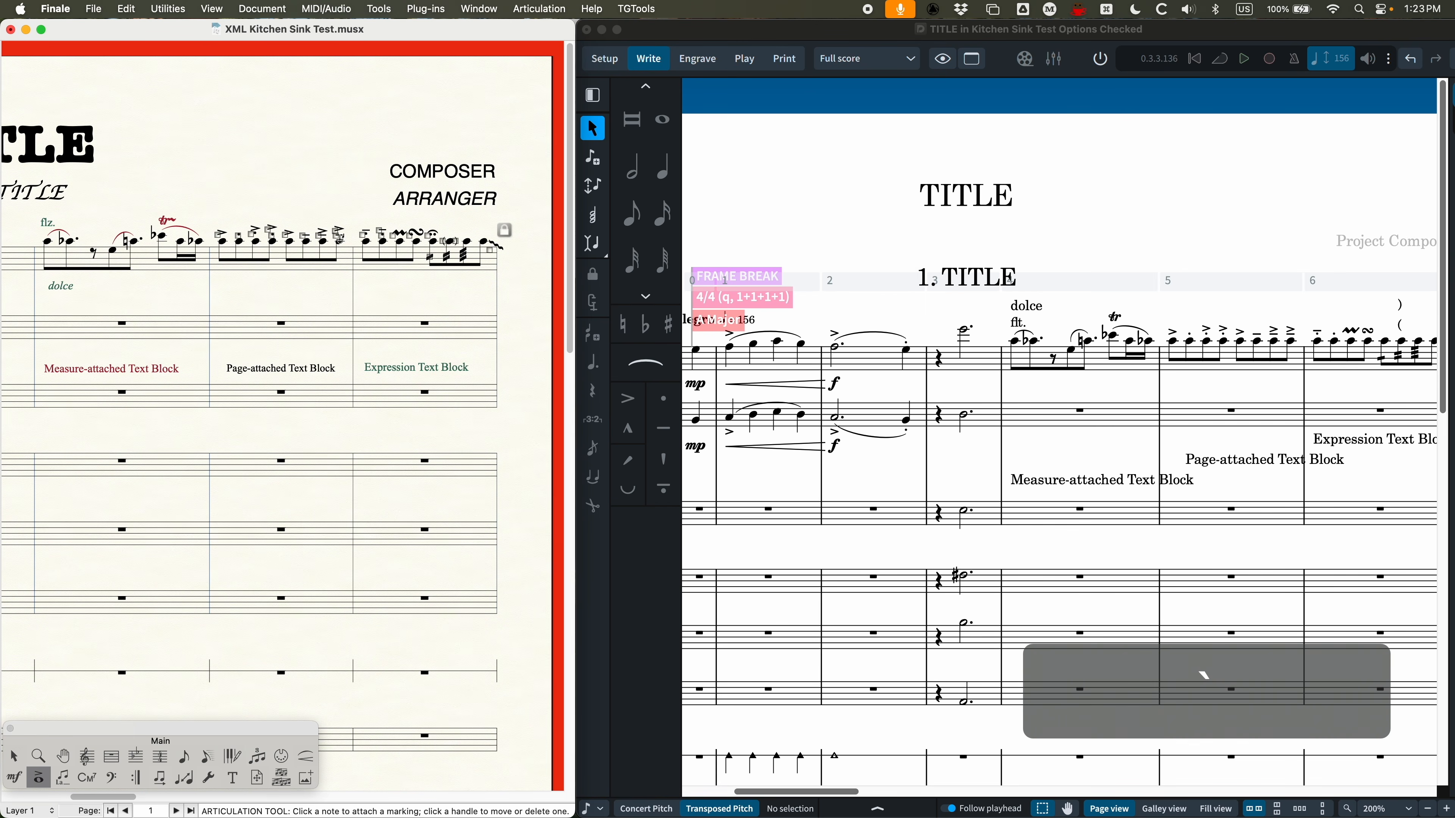
pyautogui.click(14, 757)
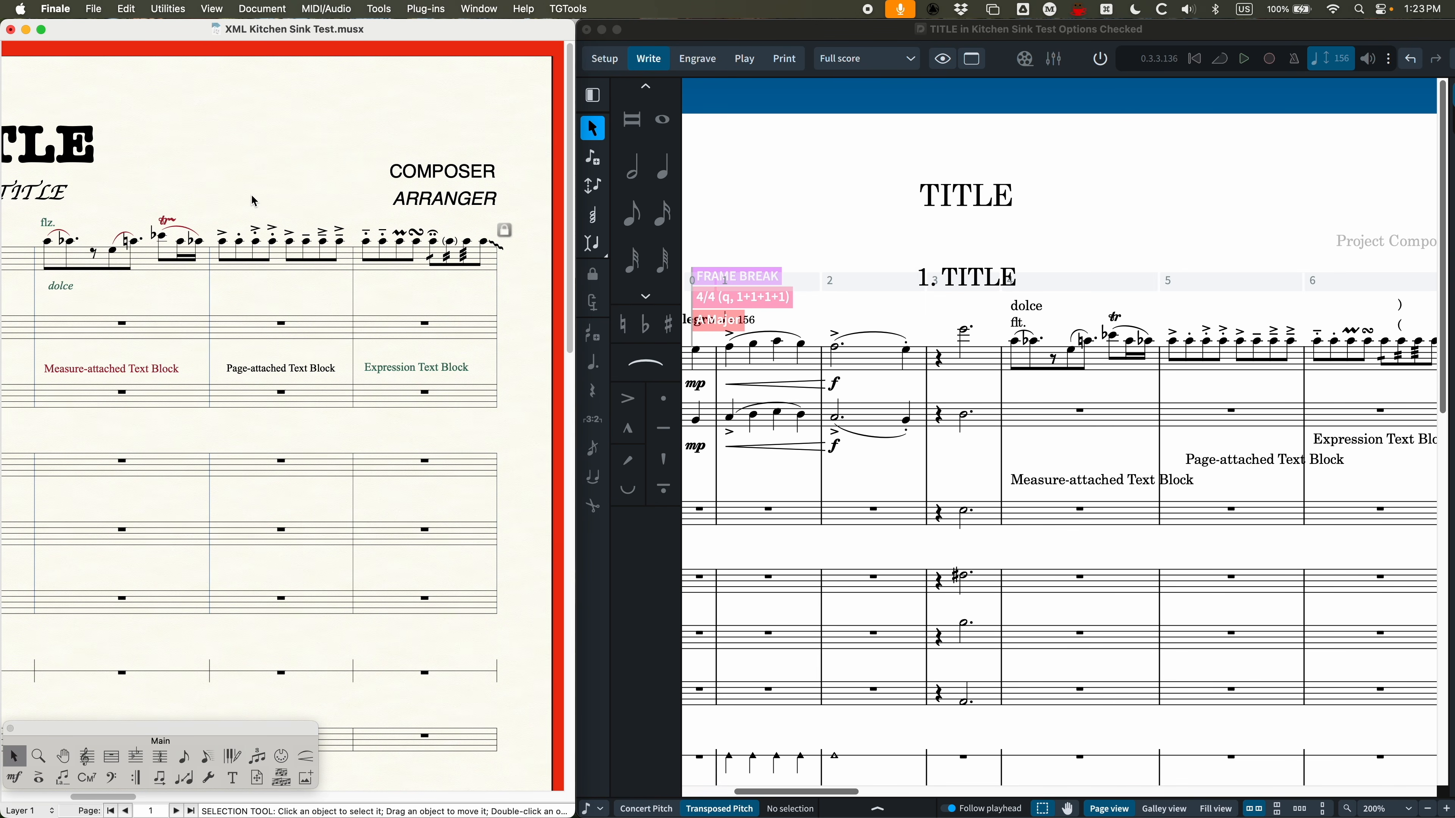
# Switch to Dorico and select the third and fourth notes of bar 5 to check their accent and staccato articulations
pyautogui.click(853, 215)
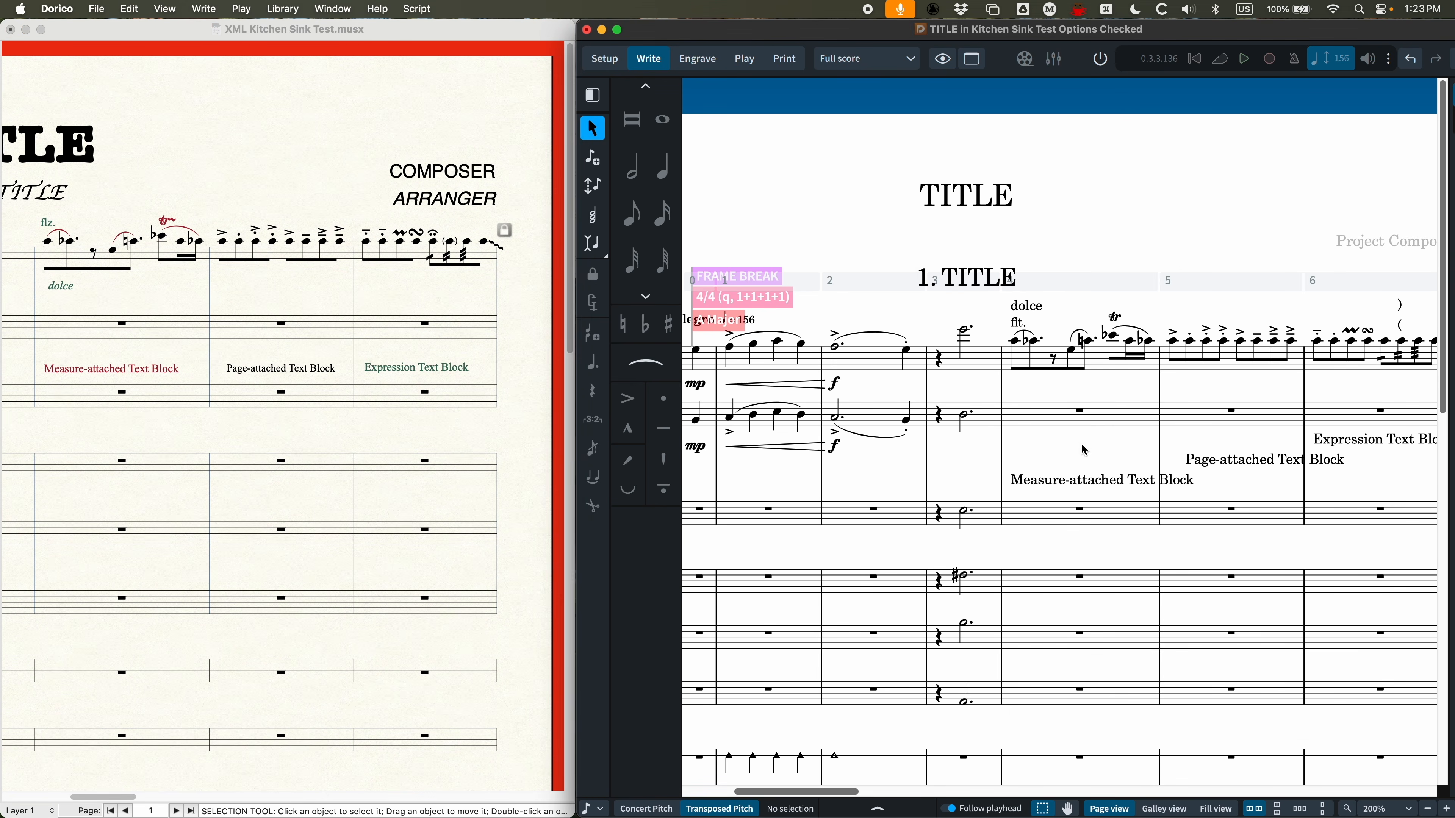
pyautogui.hscroll(3, 1088, 582)
pyautogui.hscroll(1, 1088, 582)
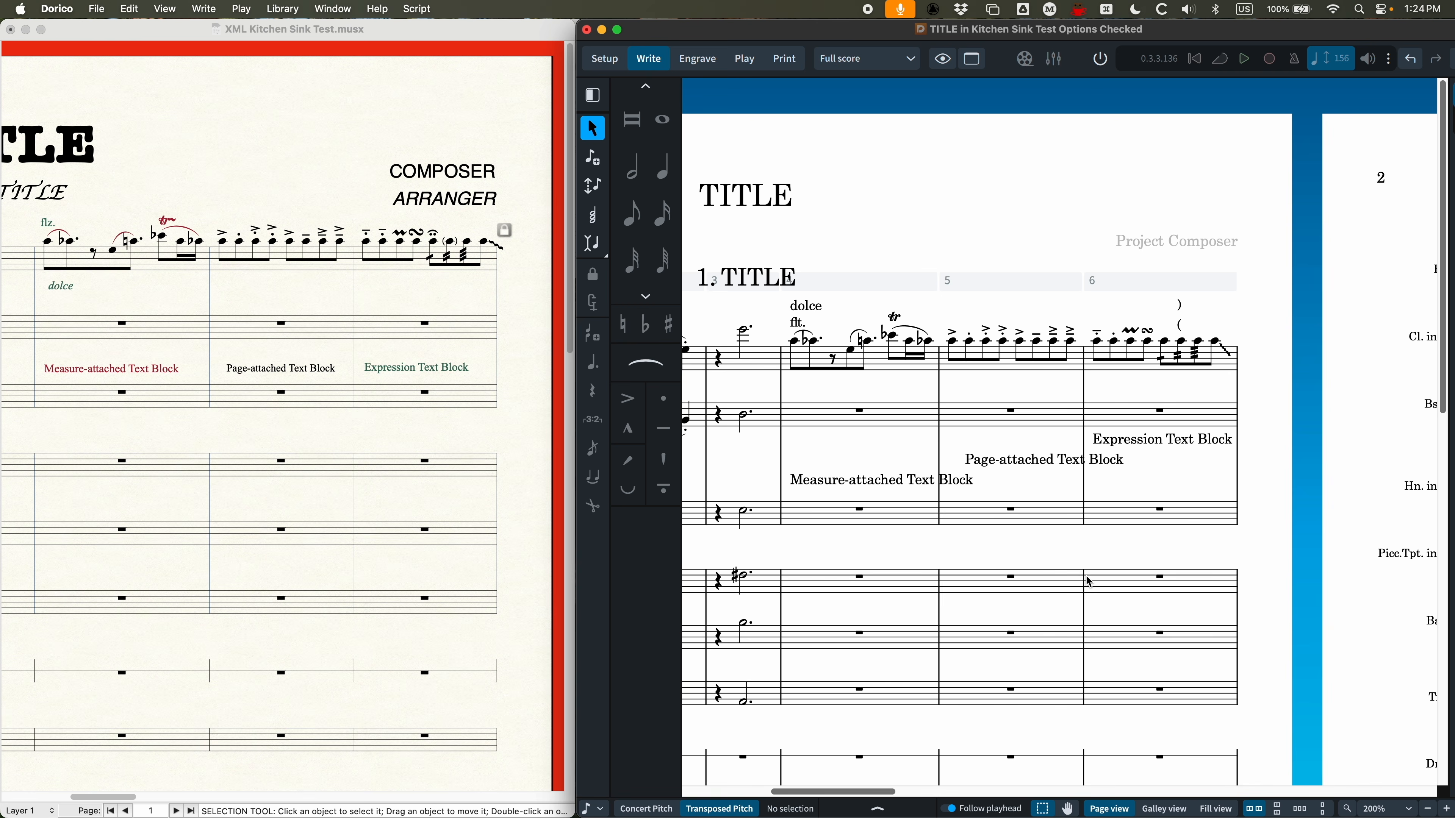
pyautogui.click(986, 336)
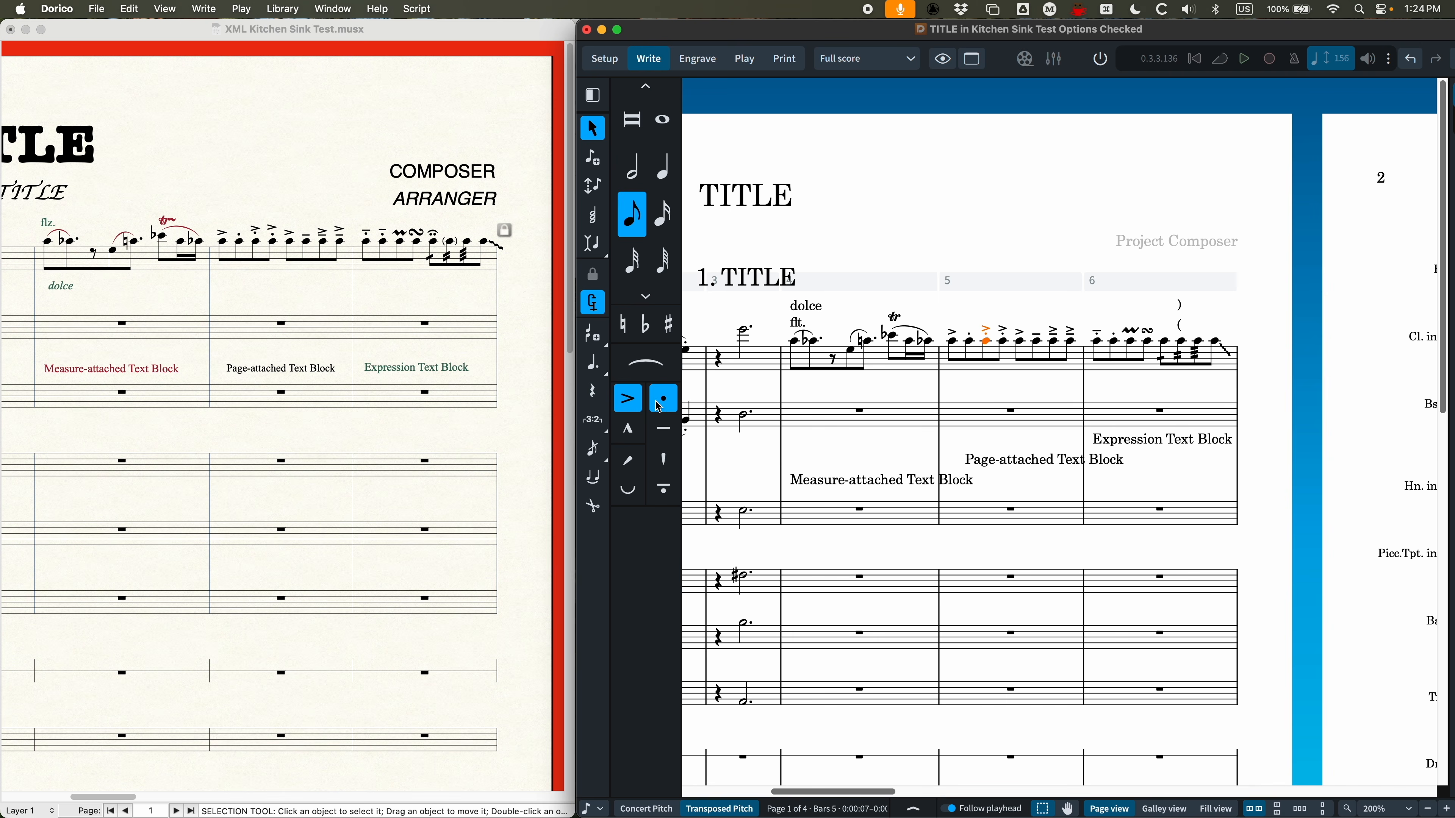
pyautogui.click(1004, 342)
pyautogui.hscroll(3, 1031, 417)
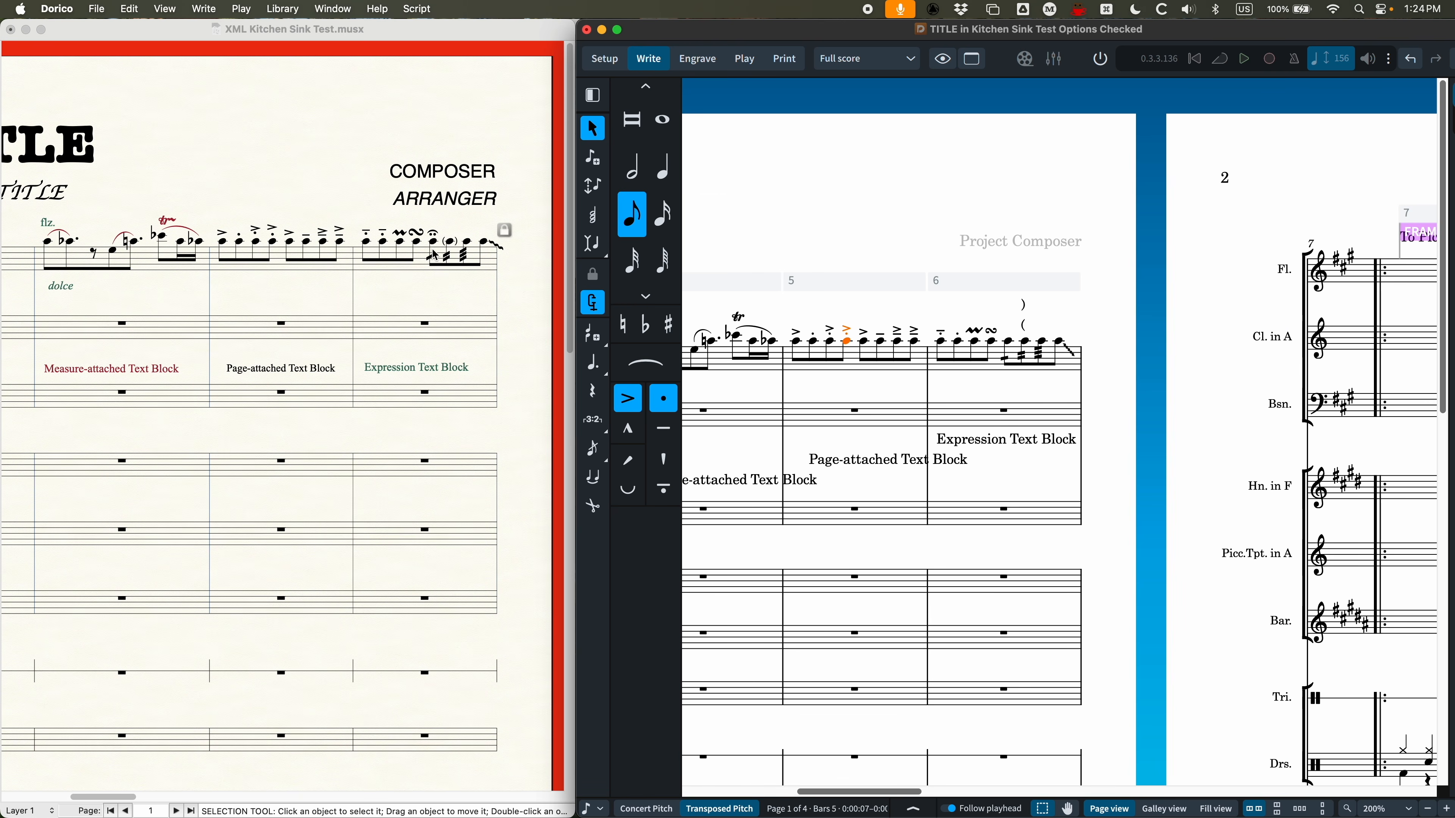
# Select the articulation above the fifth note of bar 6 in Finale and compare it with bar 6 in Dorico
pyautogui.click(452, 241)
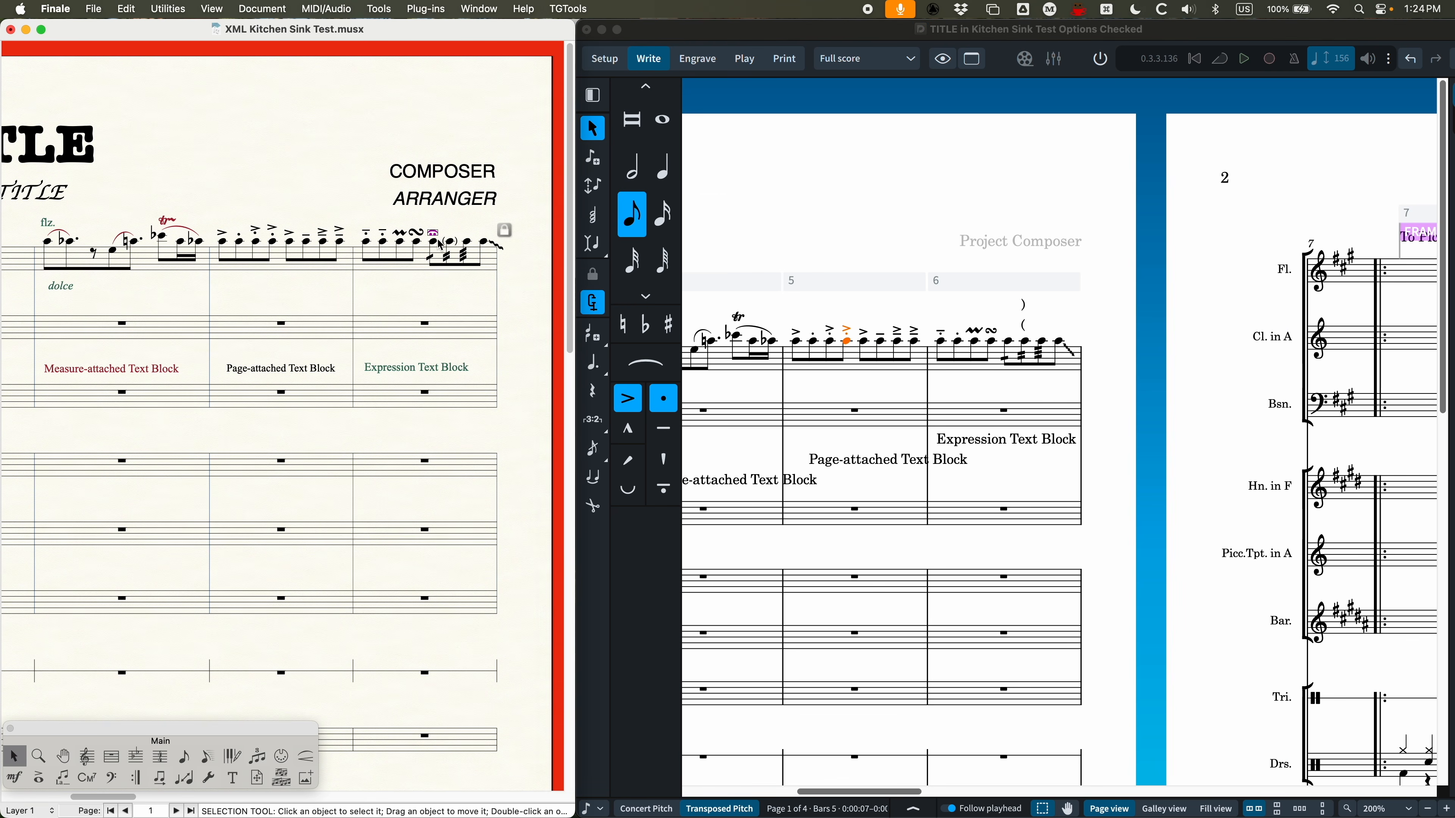
pyautogui.click(911, 248)
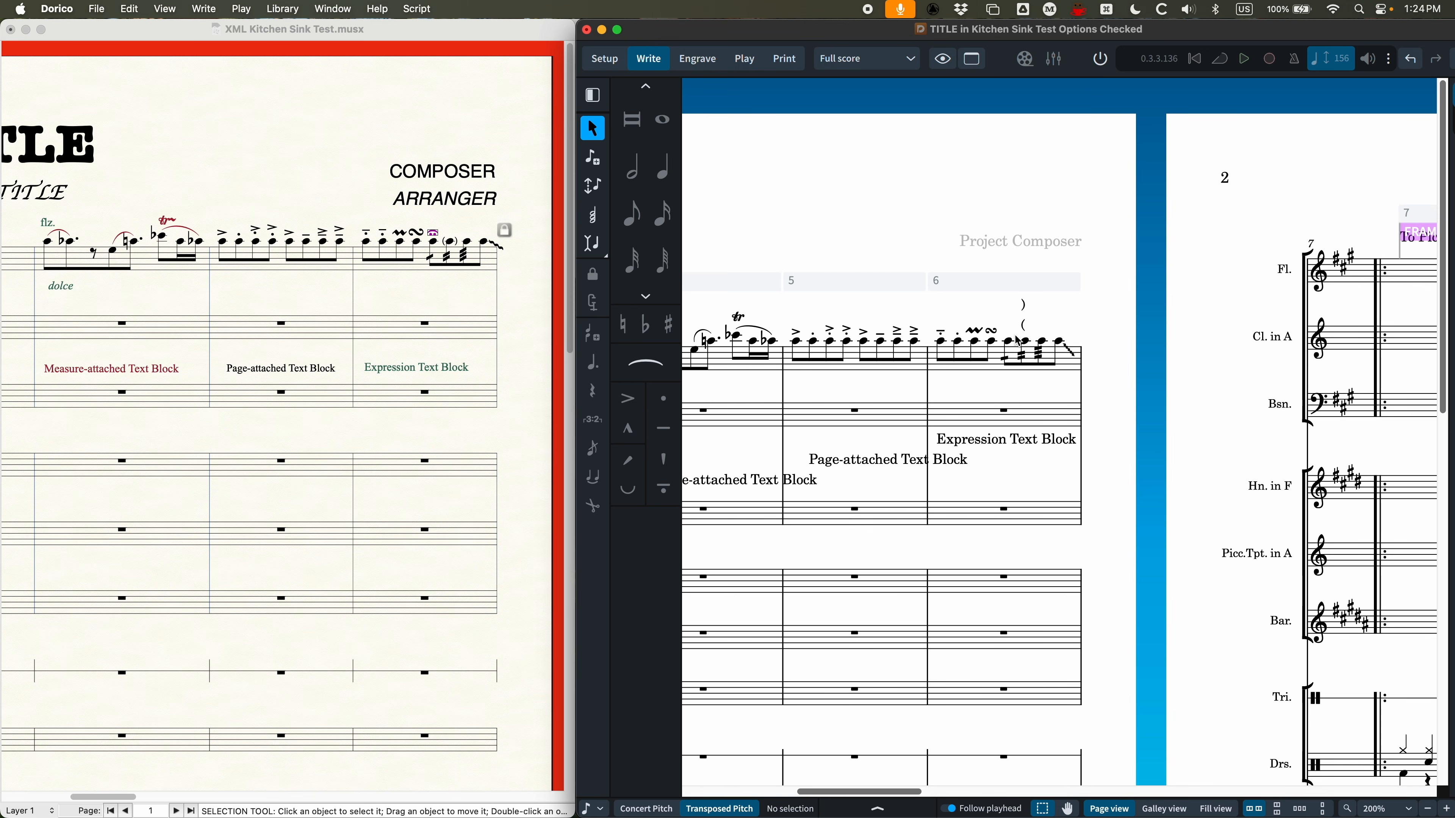
pyautogui.hscroll(2, 951, 318)
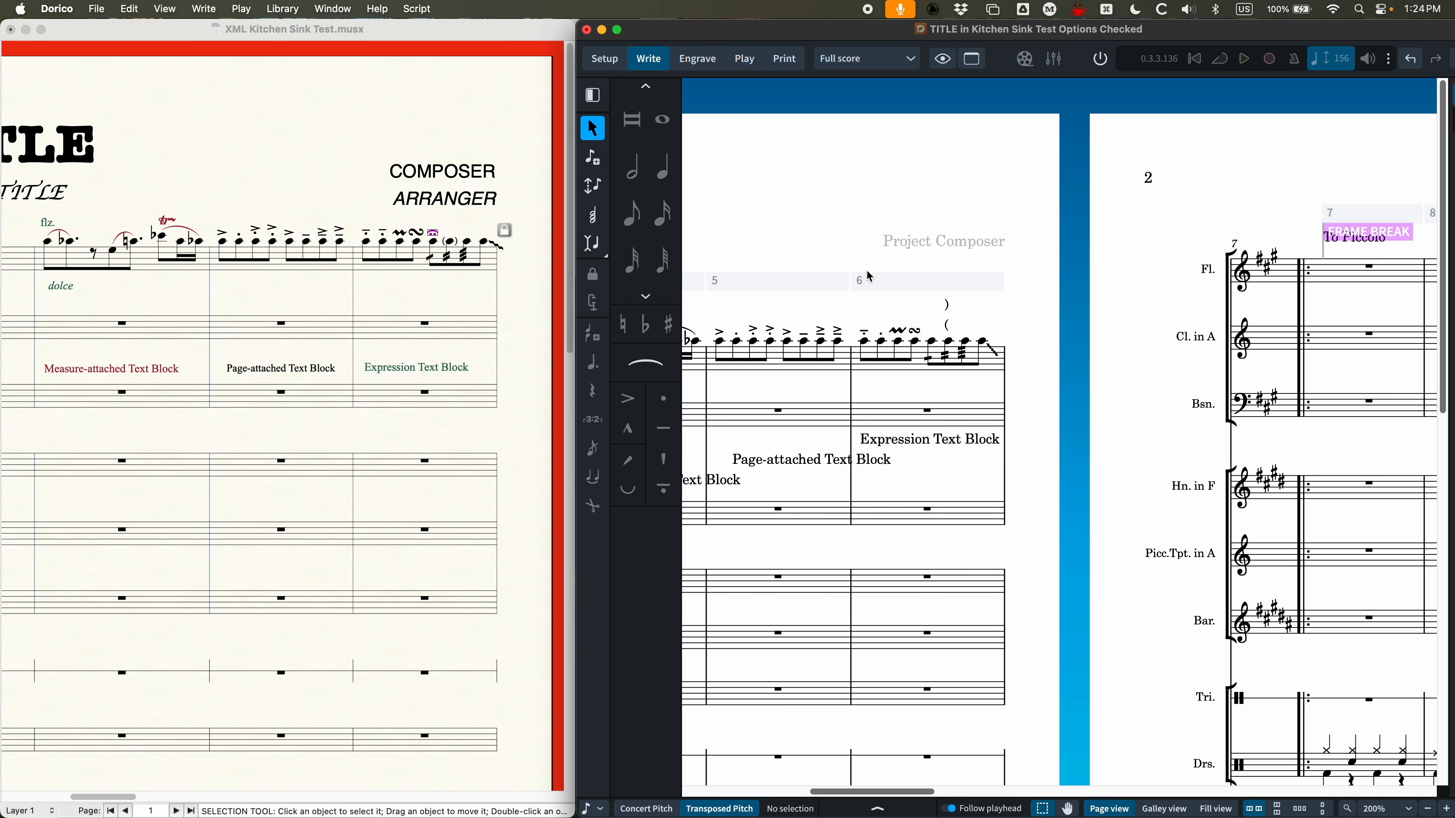
# Switch to Finale, open the articulation choices for the sixth note of bar 6, cancel them, and return to the Selection tool
pyautogui.click(459, 246)
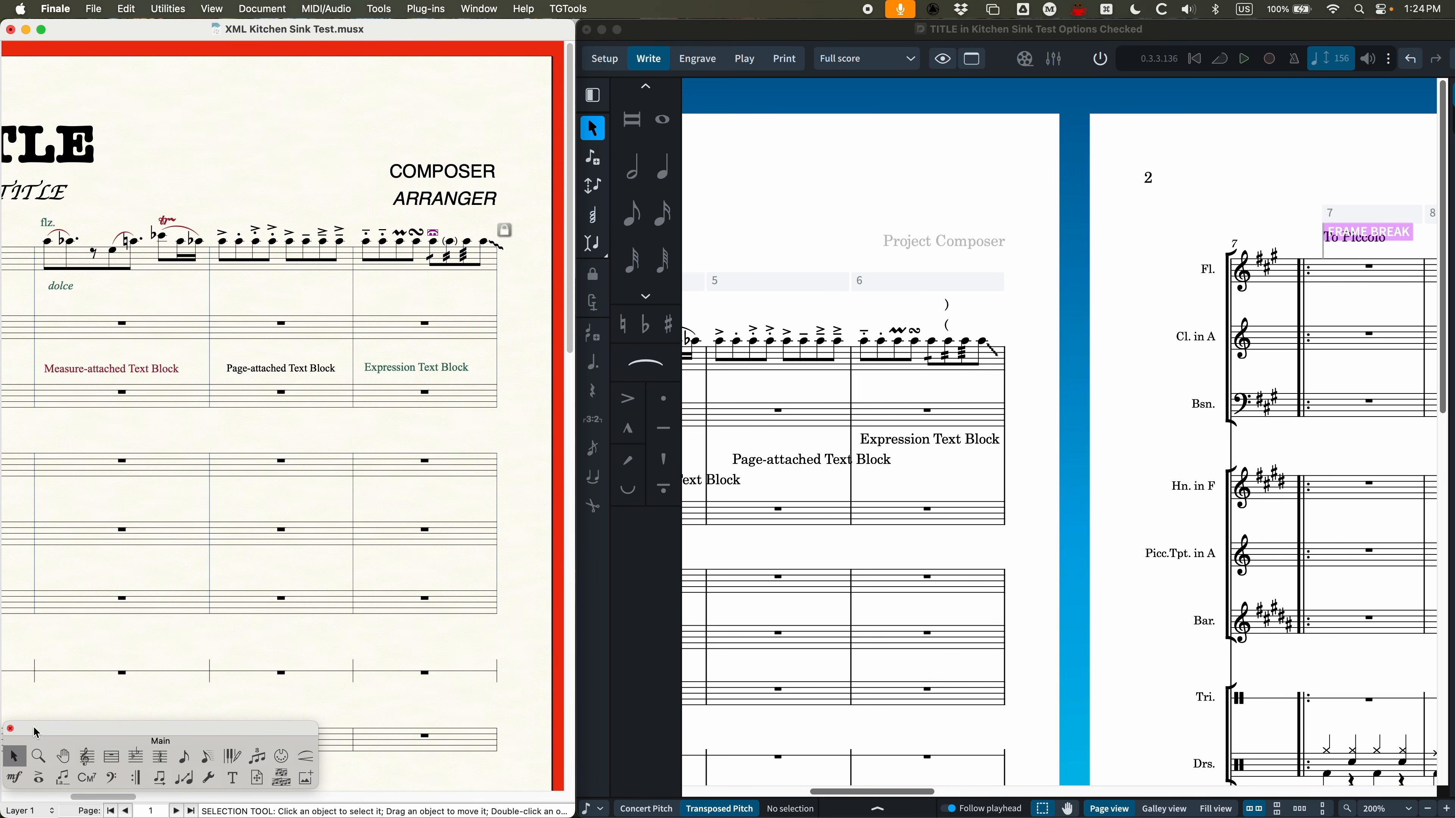
pyautogui.click(38, 777)
pyautogui.click(449, 236)
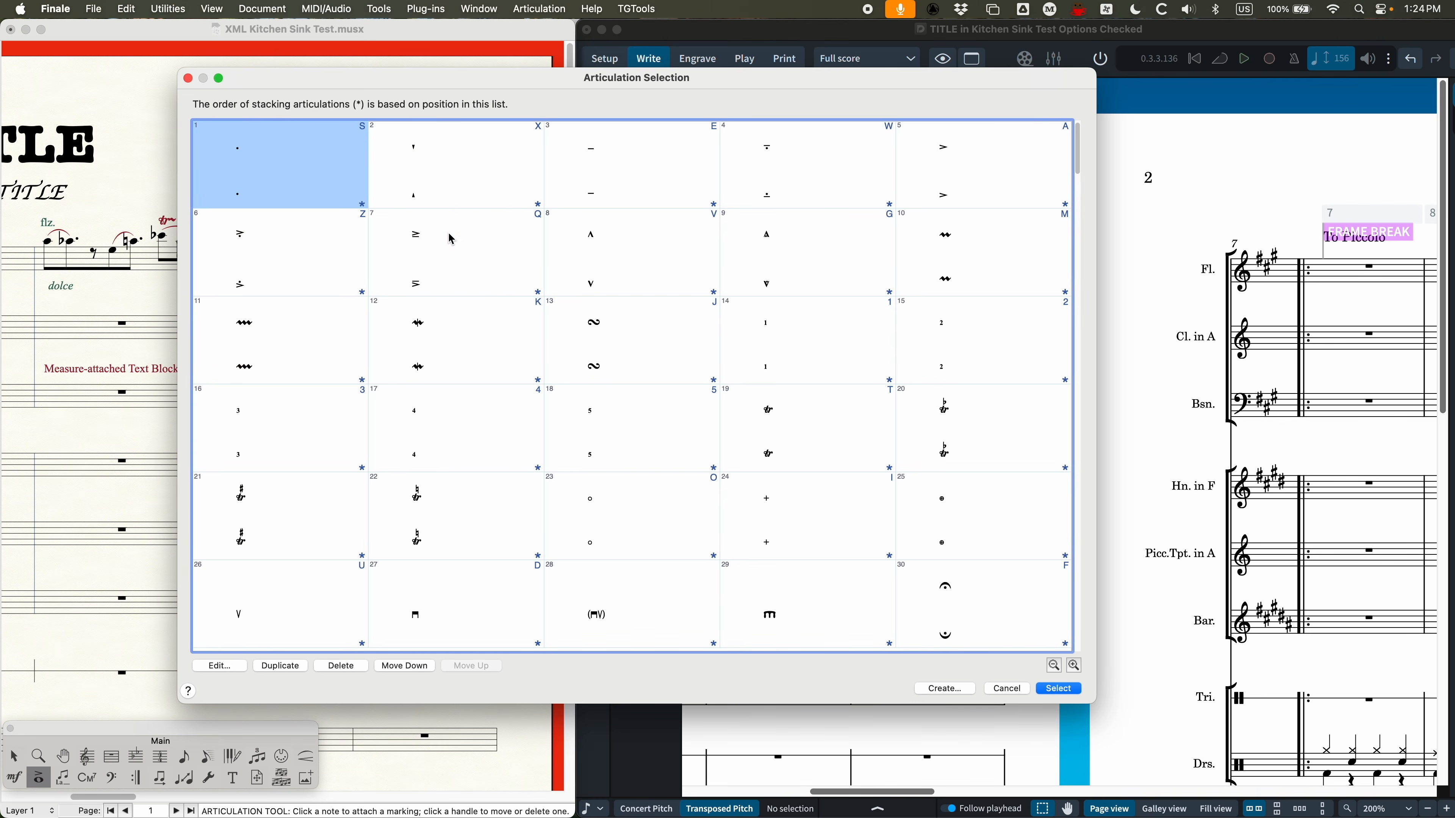
pyautogui.click(997, 692)
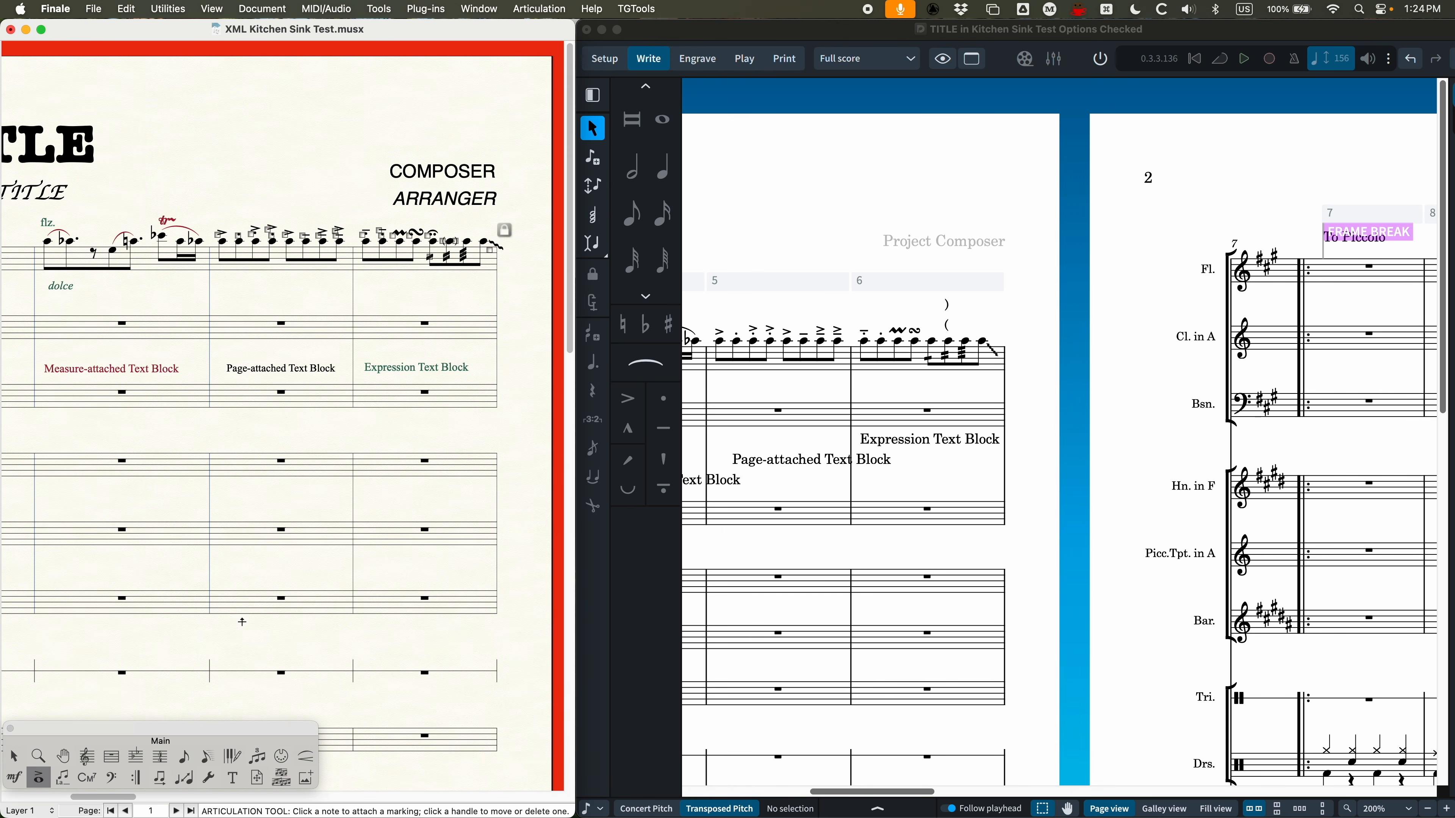
pyautogui.click(19, 756)
# Switch to Dorico, try a Round bracket style on the sixth note of bar 6, and turn the bracket off again
pyautogui.click(752, 280)
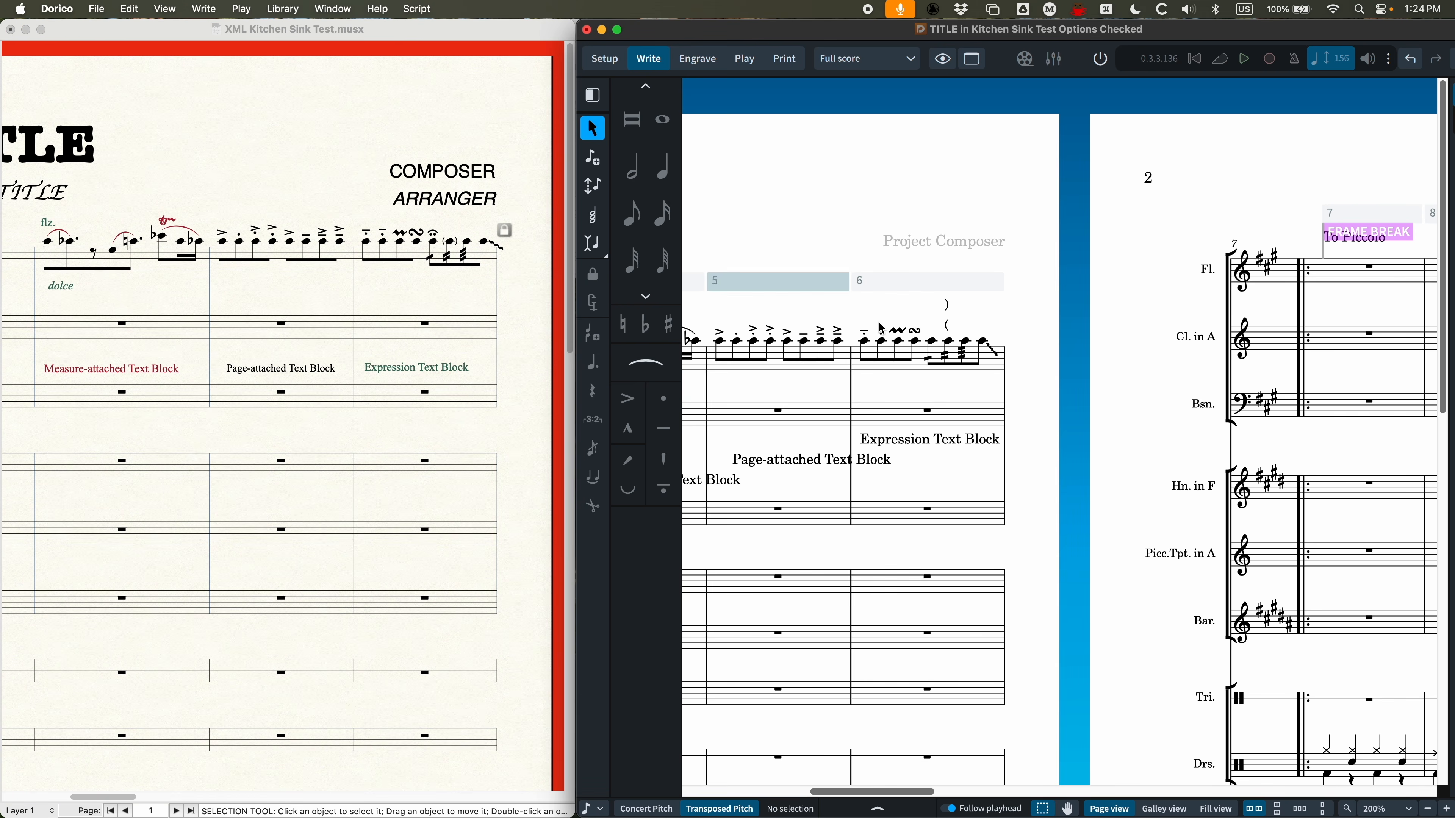
pyautogui.click(949, 344)
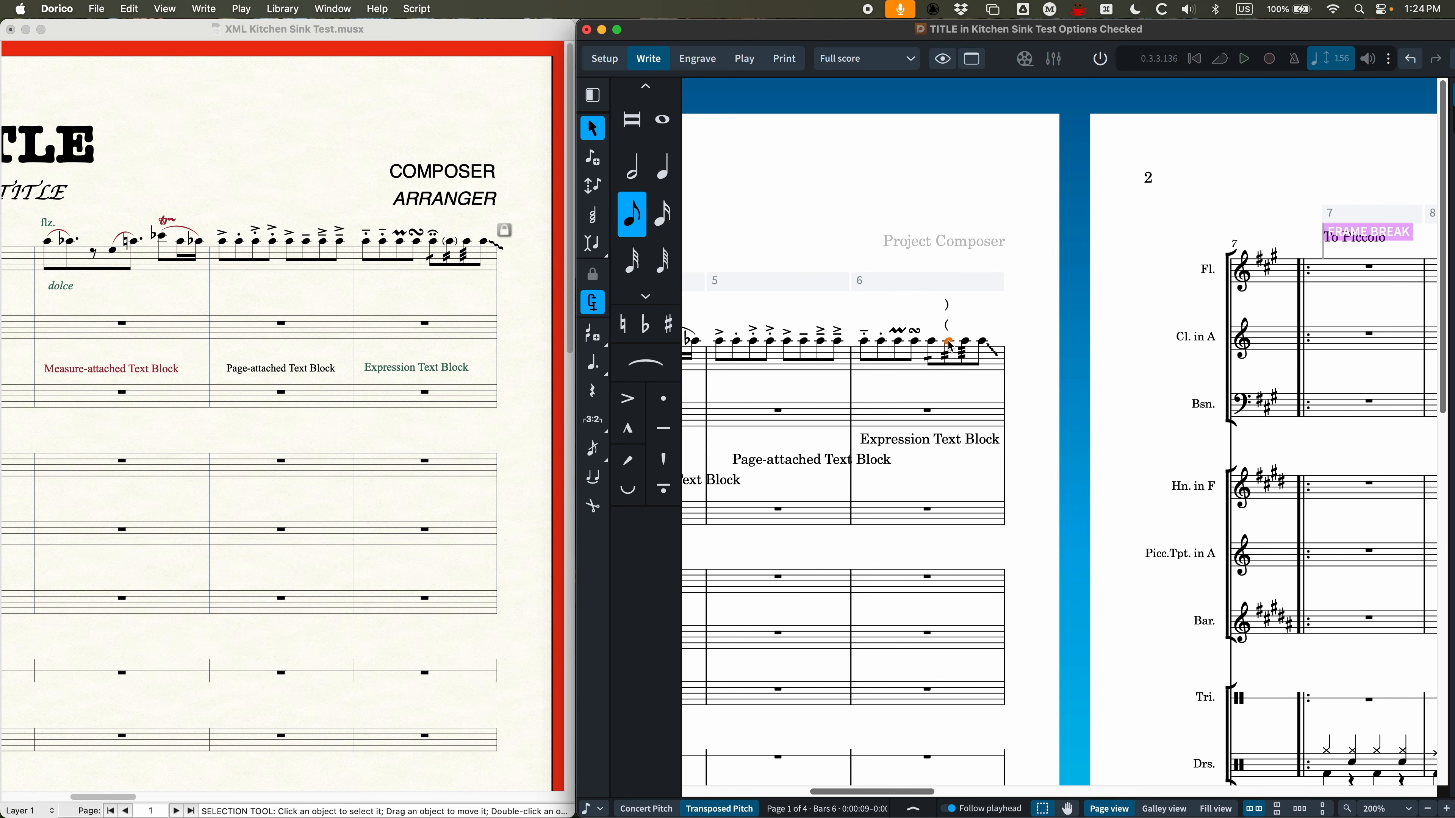
pyautogui.press('super+8')
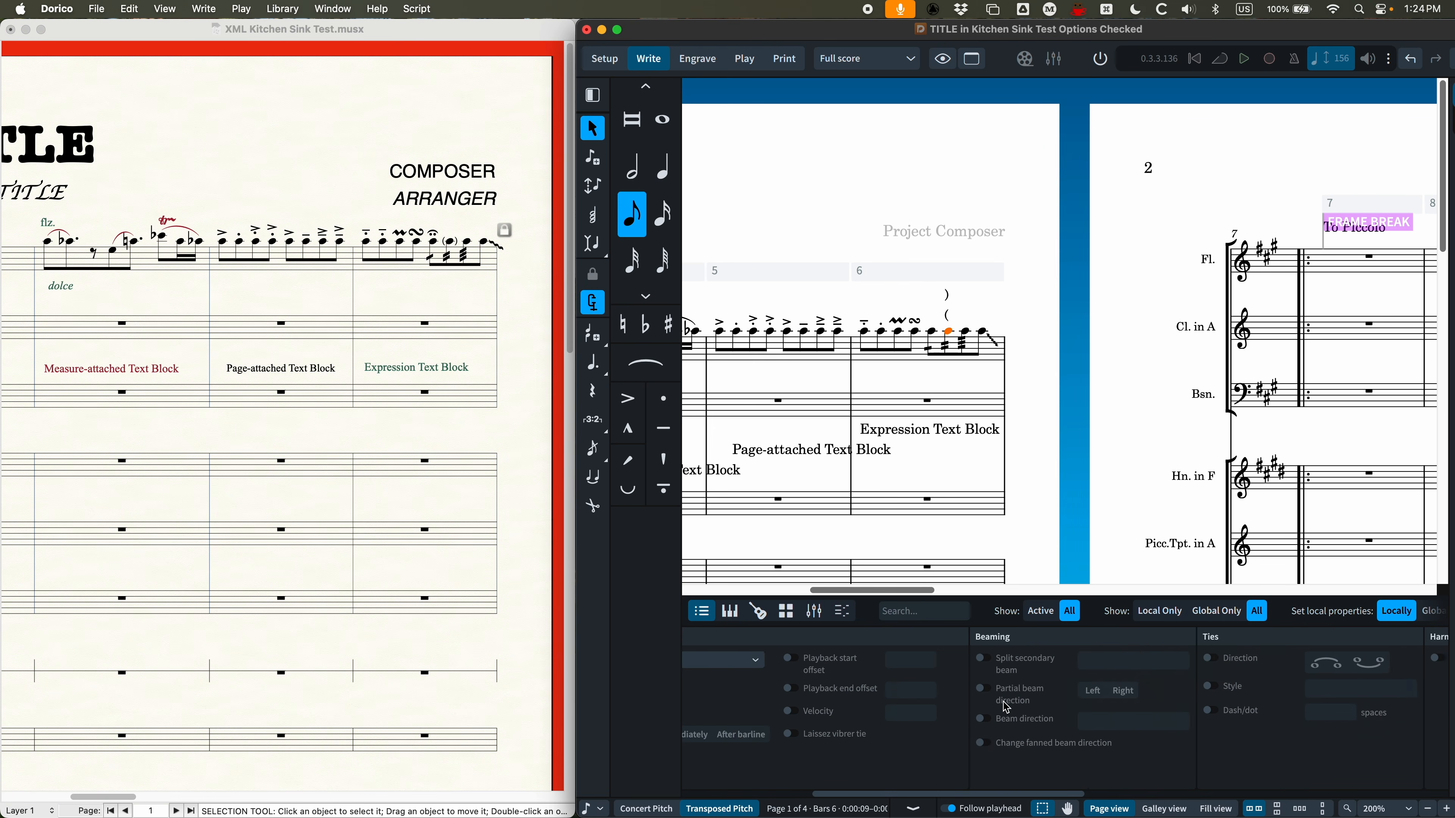
pyautogui.hscroll(10, 1006, 707)
pyautogui.click(976, 660)
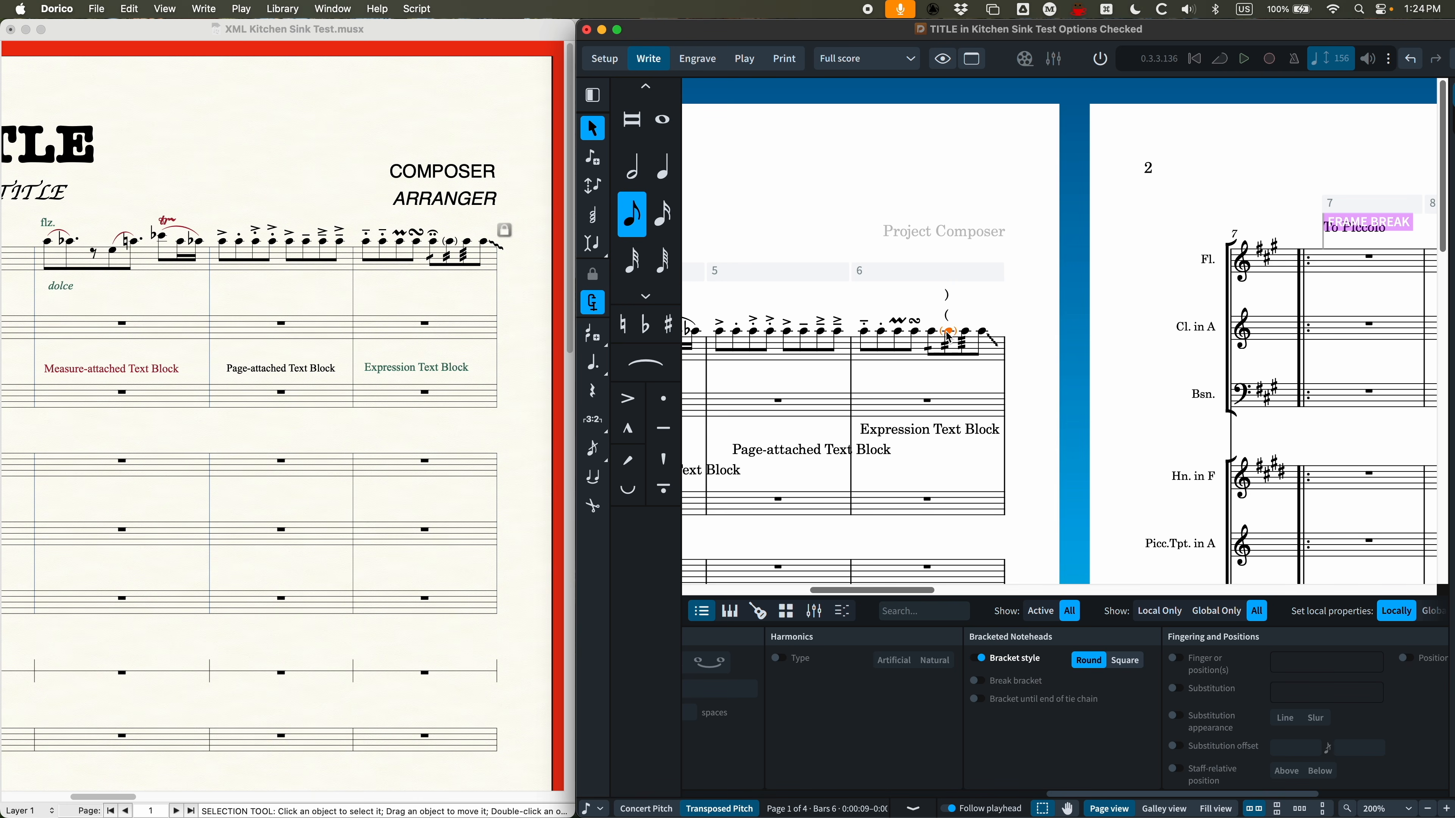
pyautogui.click(983, 658)
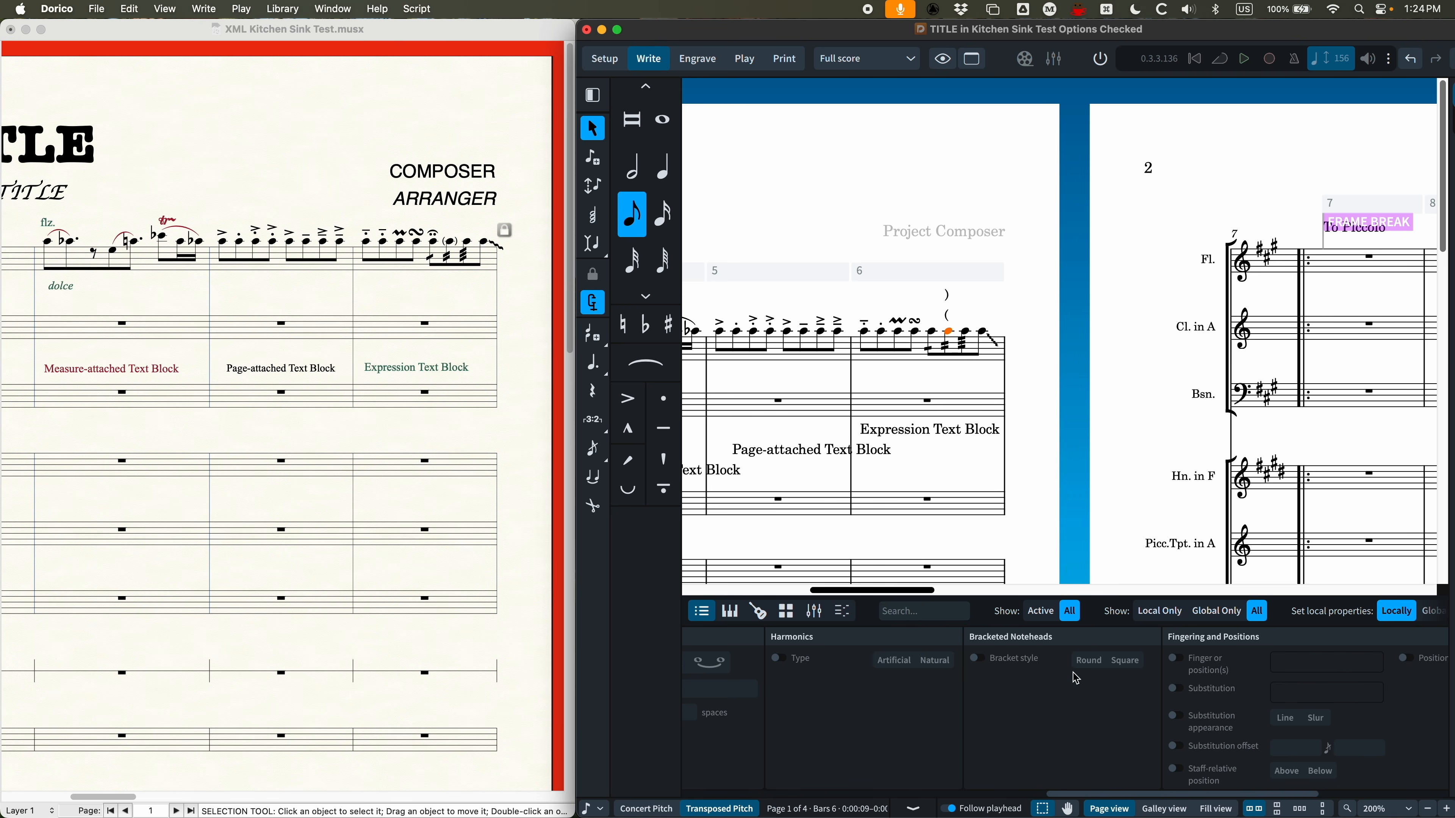
pyautogui.press('super+8')
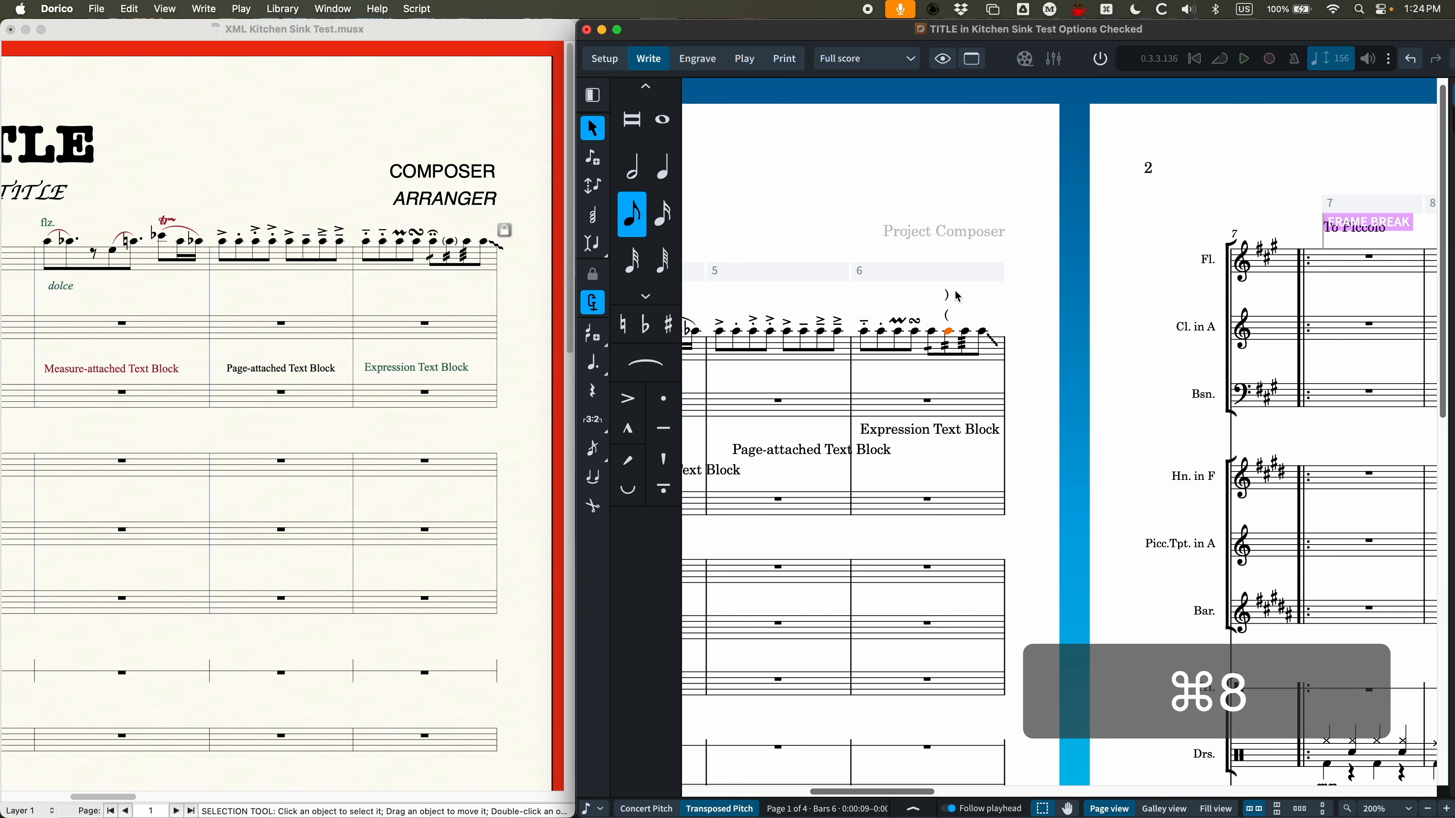
# Select the closing parenthesis above the sixth note of bar 6 to check how it was imported
pyautogui.click(946, 295)
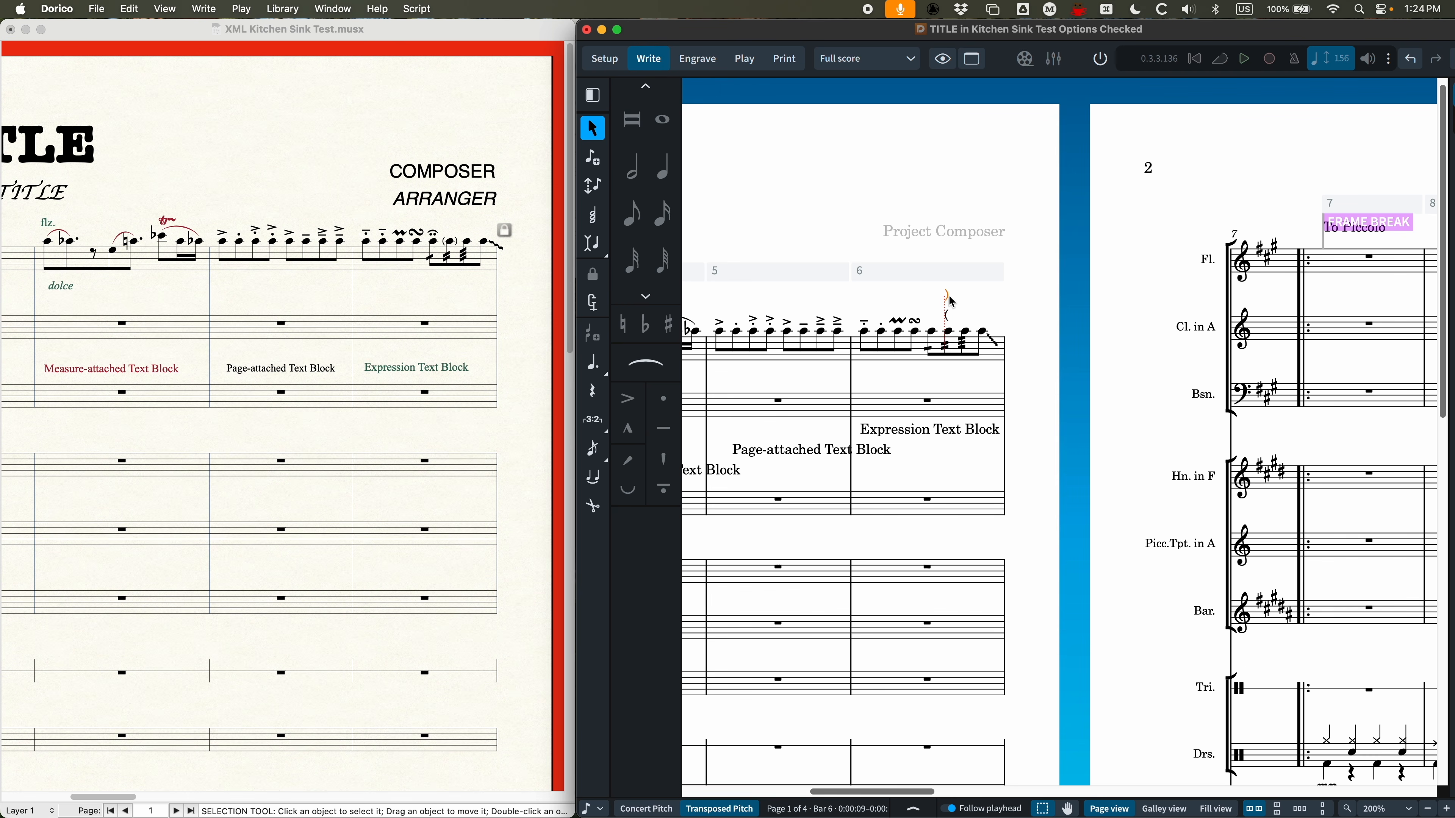
pyautogui.hscroll(-3, 956, 434)
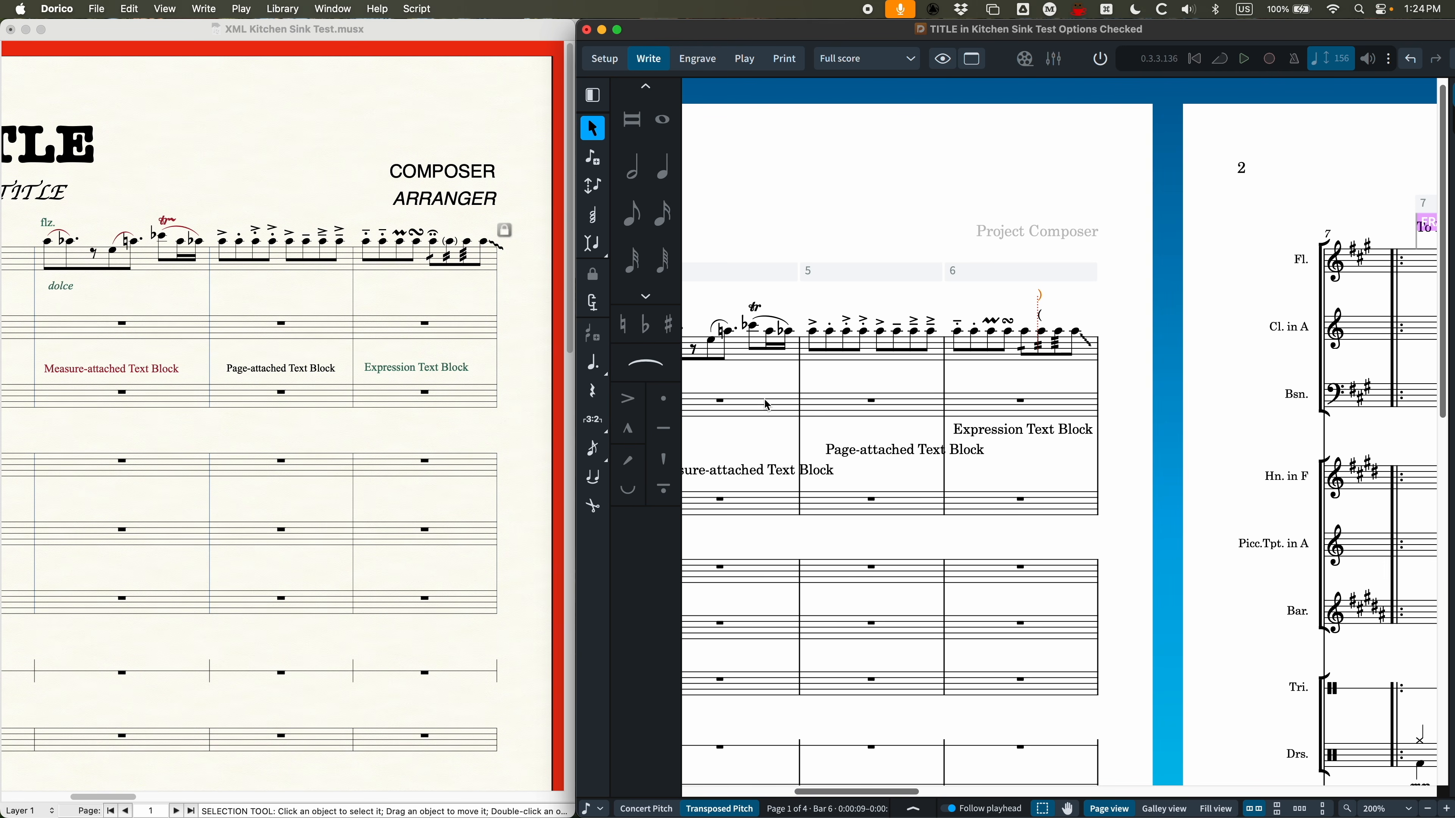
pyautogui.hscroll(2, 936, 371)
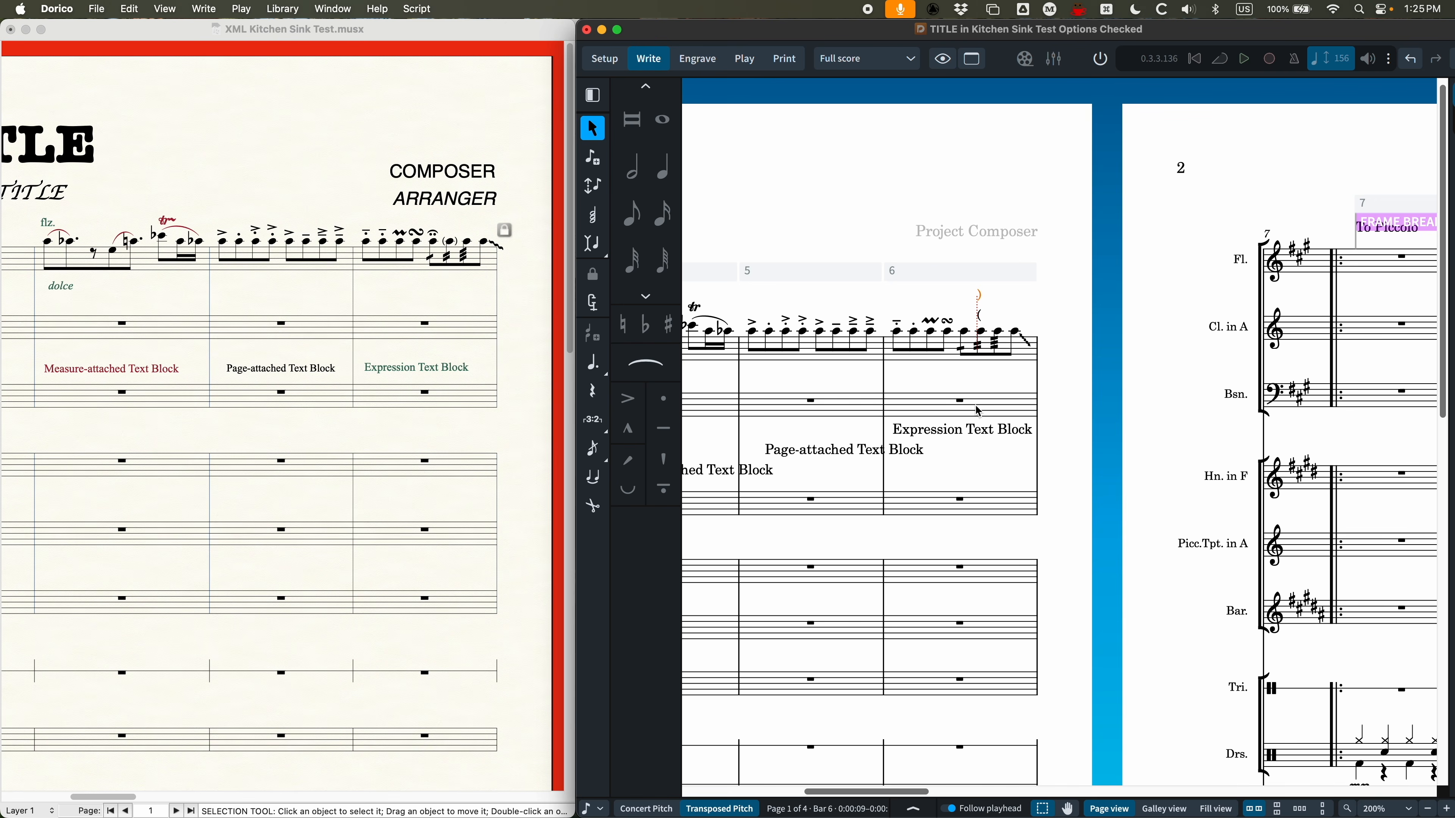
pyautogui.hscroll(-3, 978, 410)
# Switch to Finale and select the measure-attached, page-attached and expression text blocks in turn to inspect their attachments
pyautogui.click(390, 292)
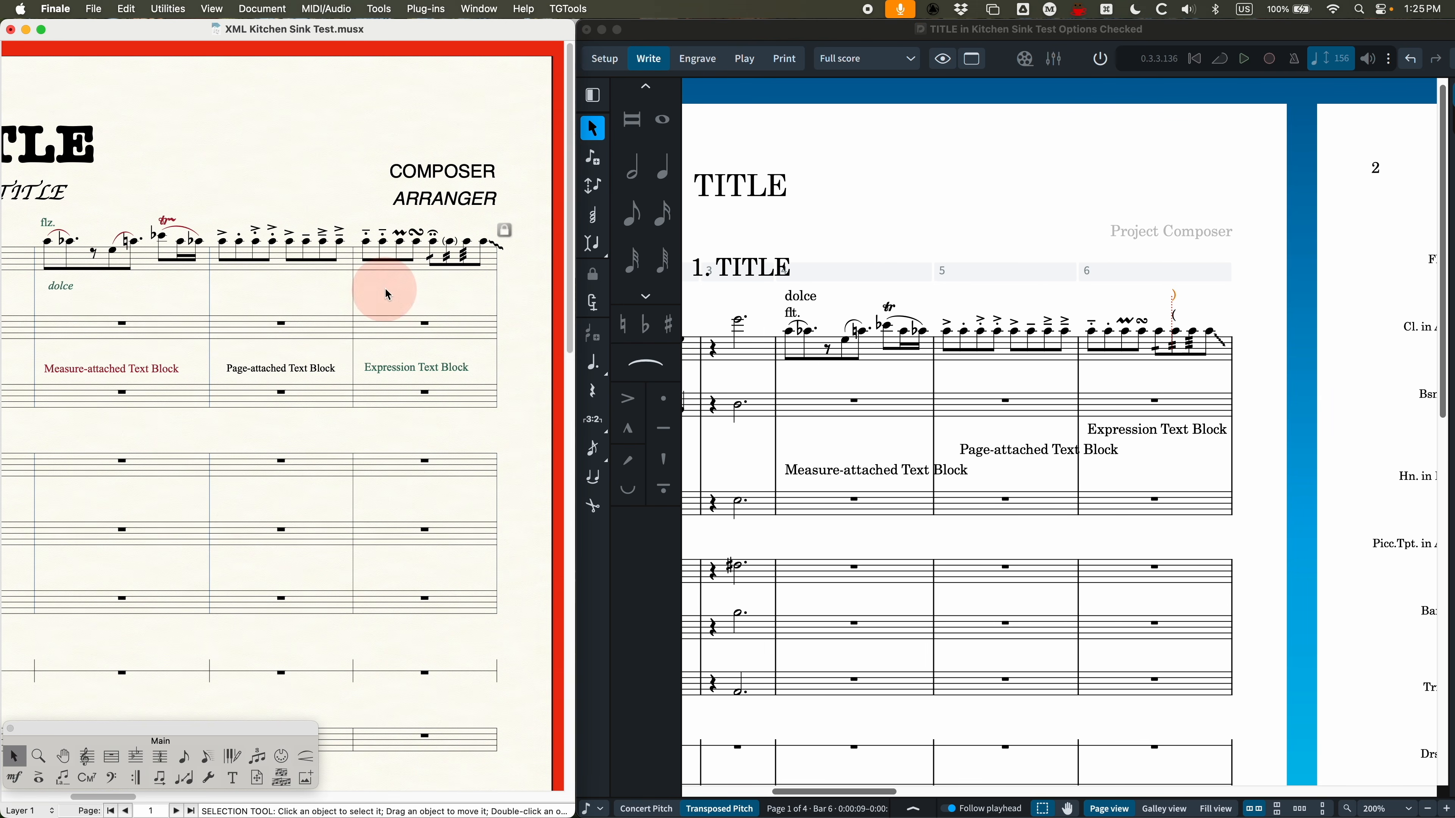
pyautogui.hscroll(-5, 378, 357)
pyautogui.hscroll(3, 378, 358)
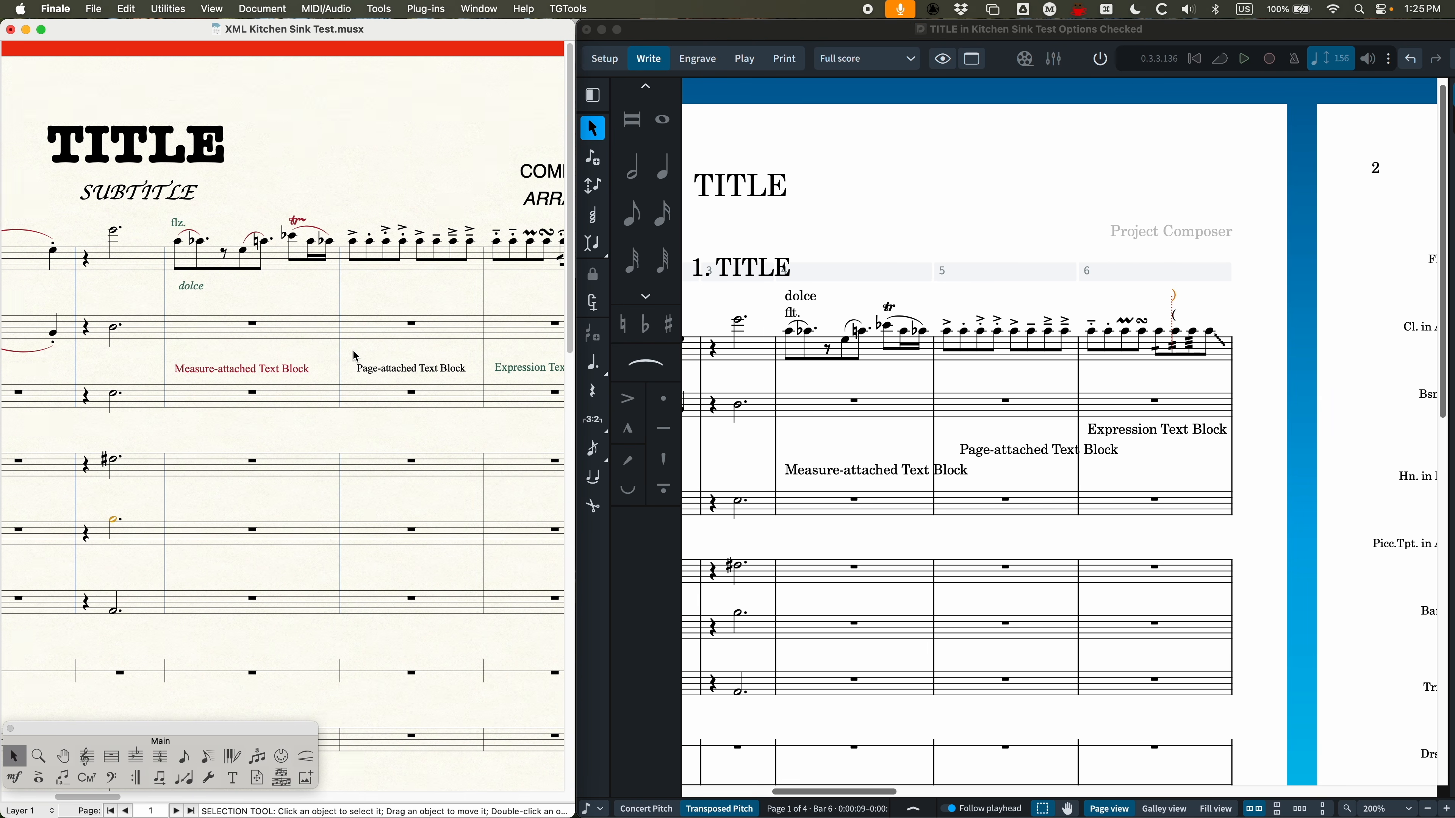
pyautogui.click(355, 310)
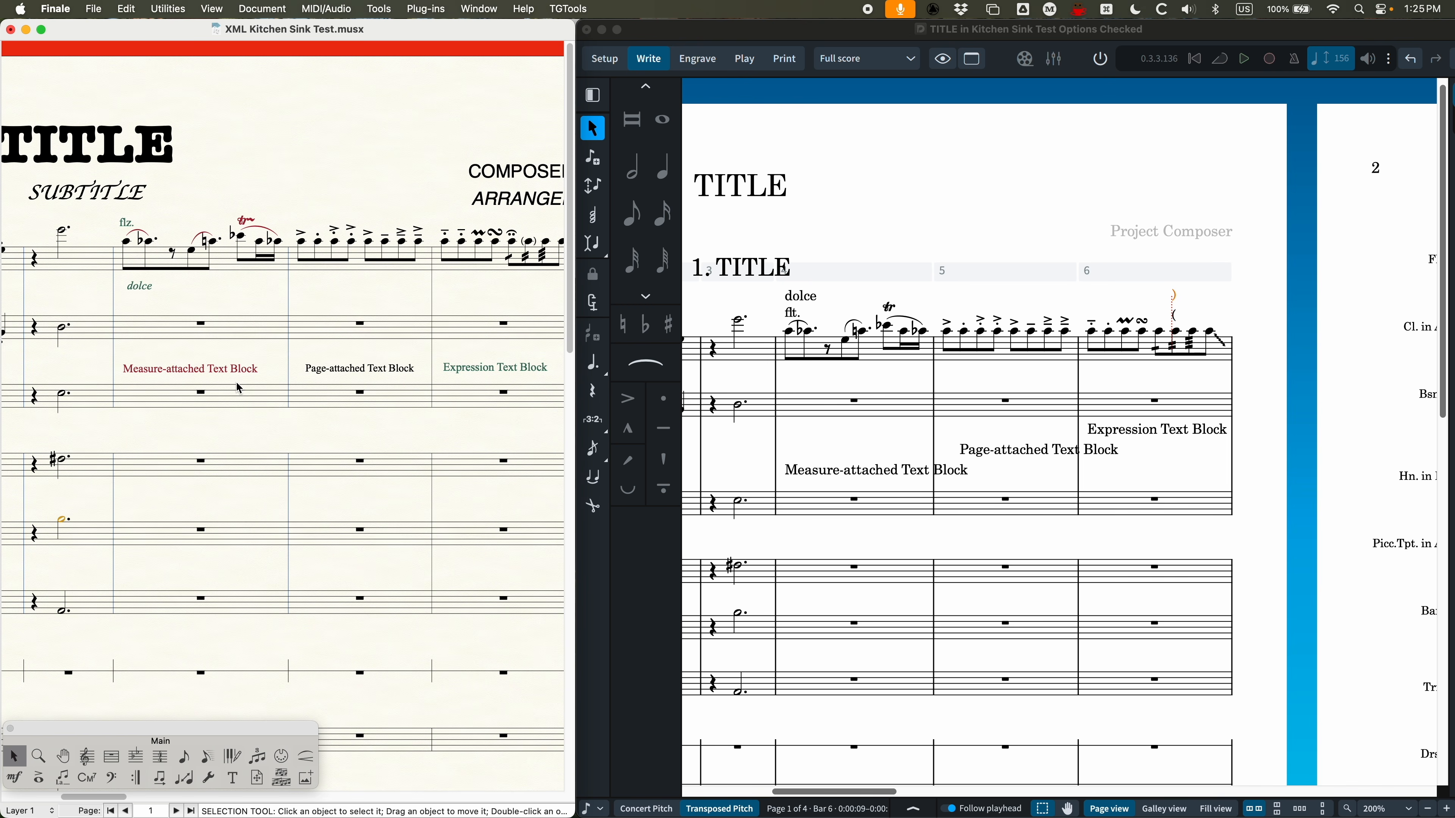
pyautogui.hscroll(4, 239, 389)
pyautogui.hscroll(-3, 235, 384)
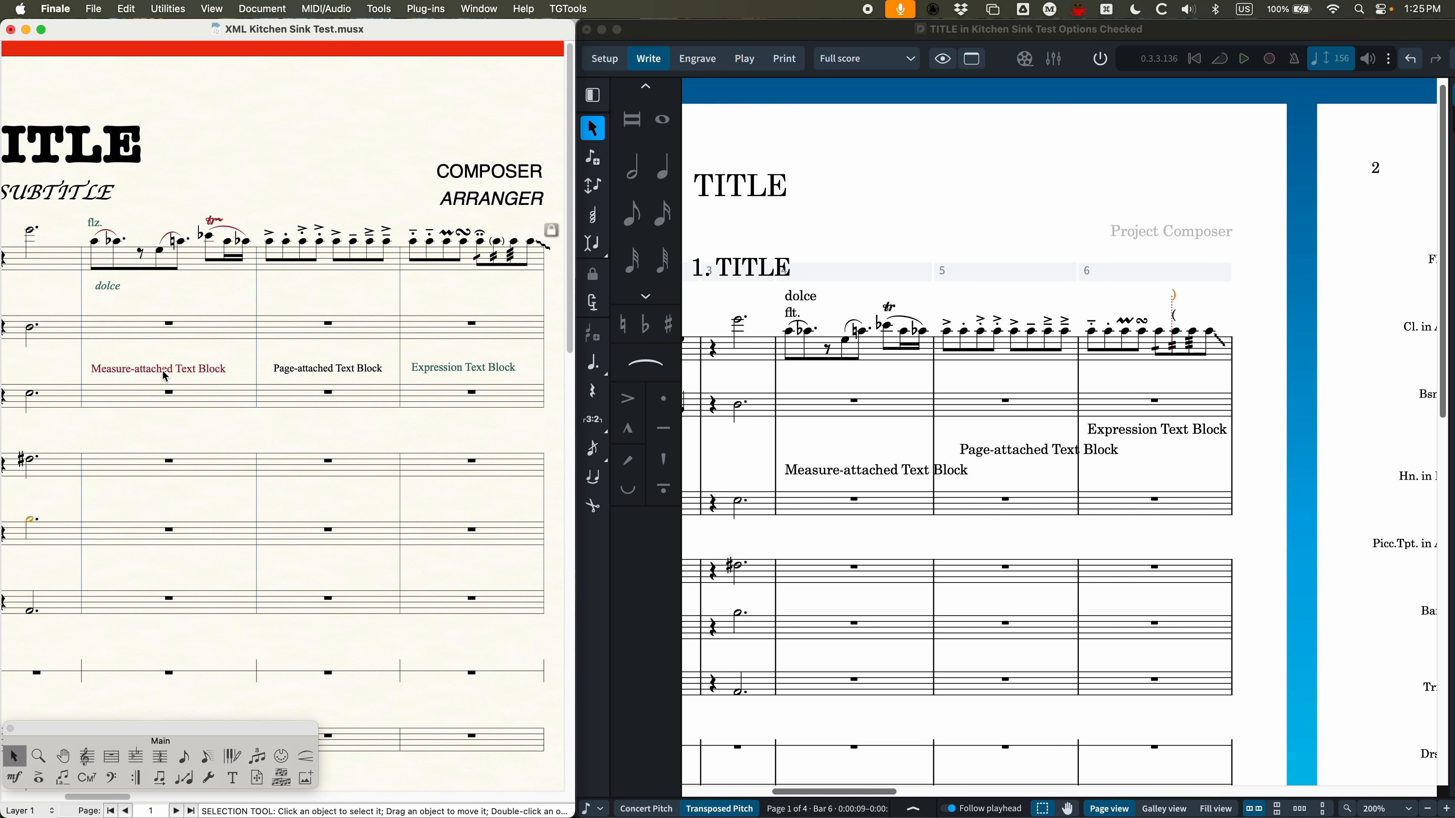
pyautogui.click(166, 377)
pyautogui.click(346, 375)
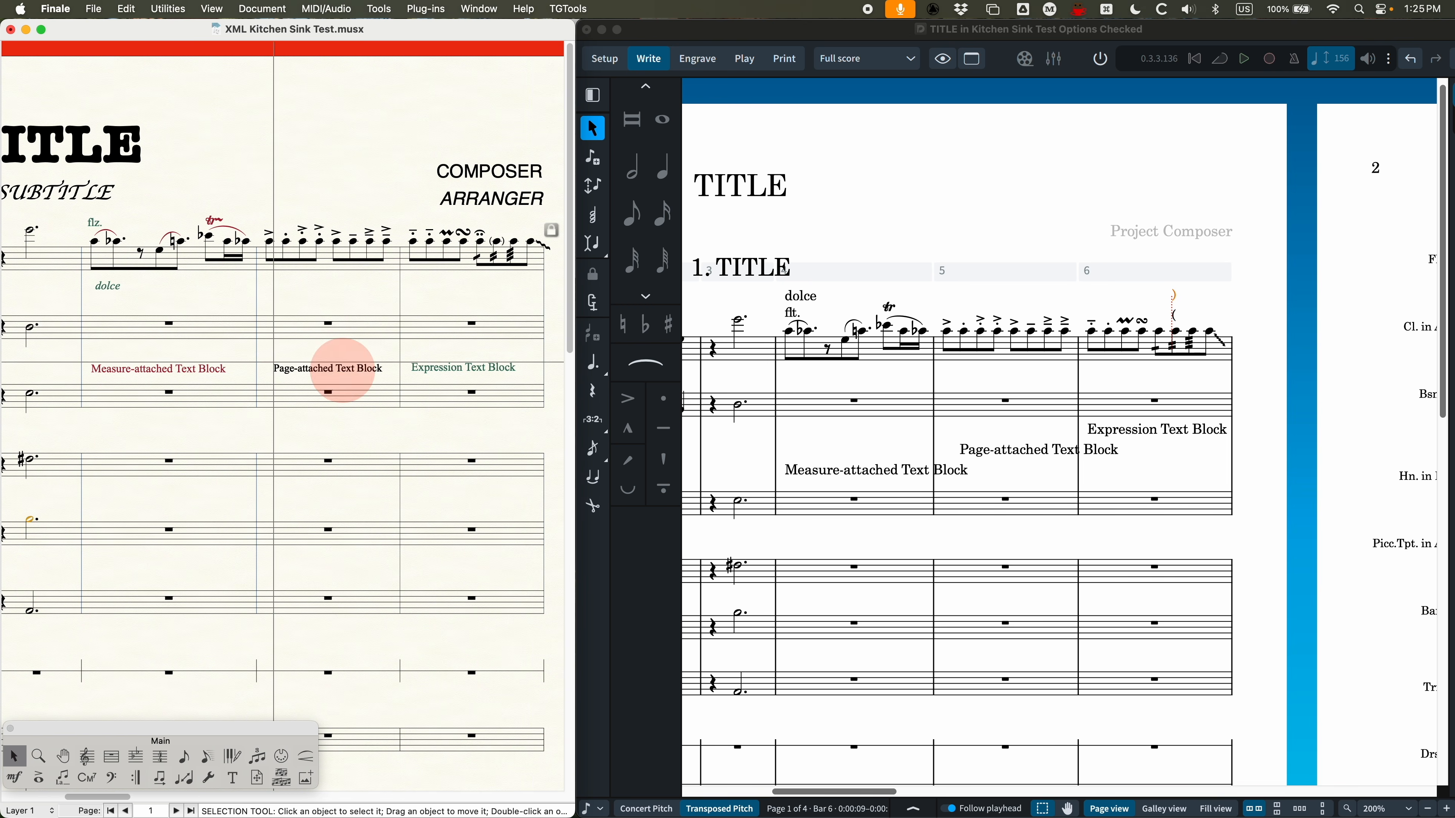
pyautogui.click(491, 377)
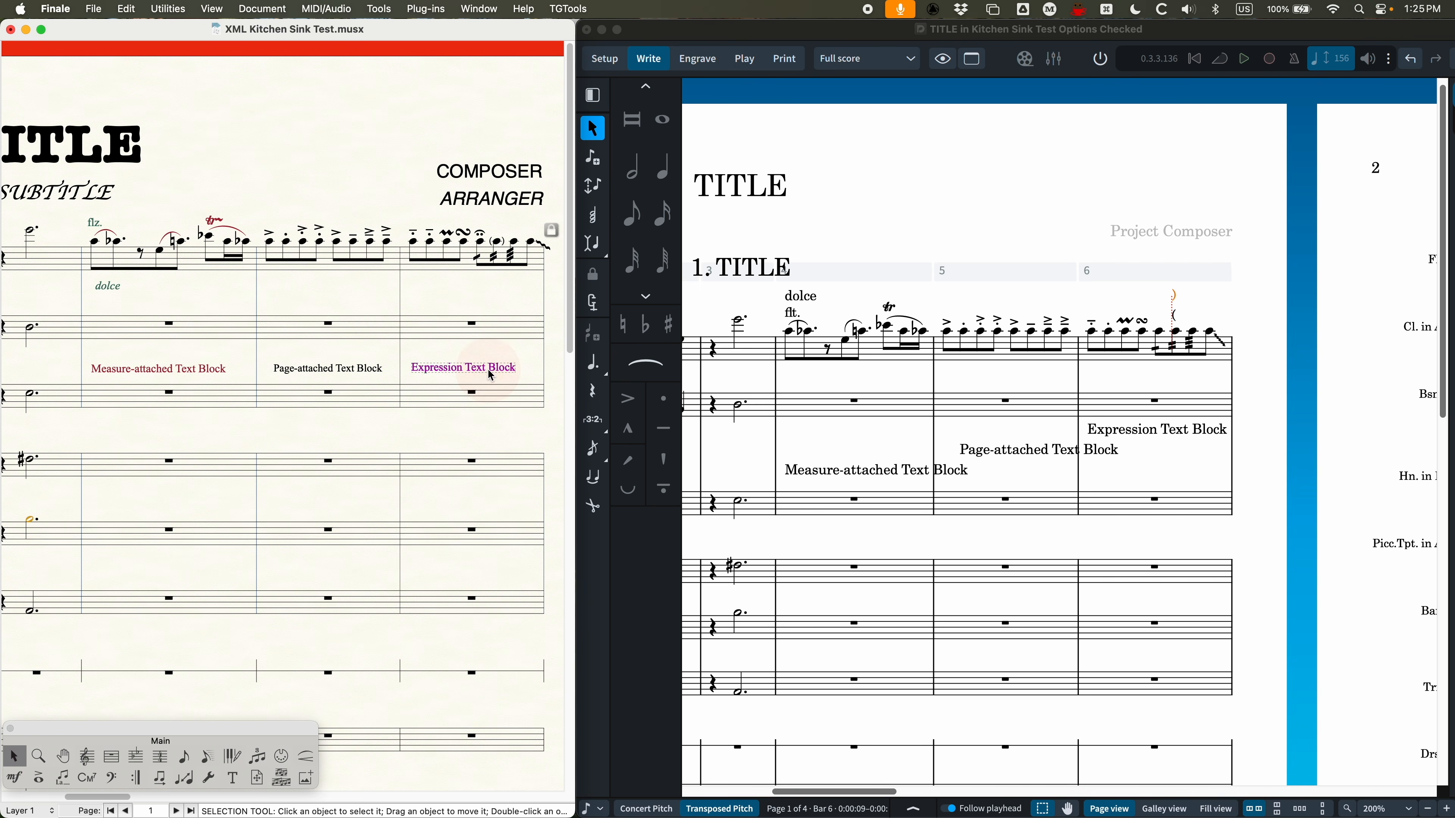
pyautogui.hscroll(-10, 201, 367)
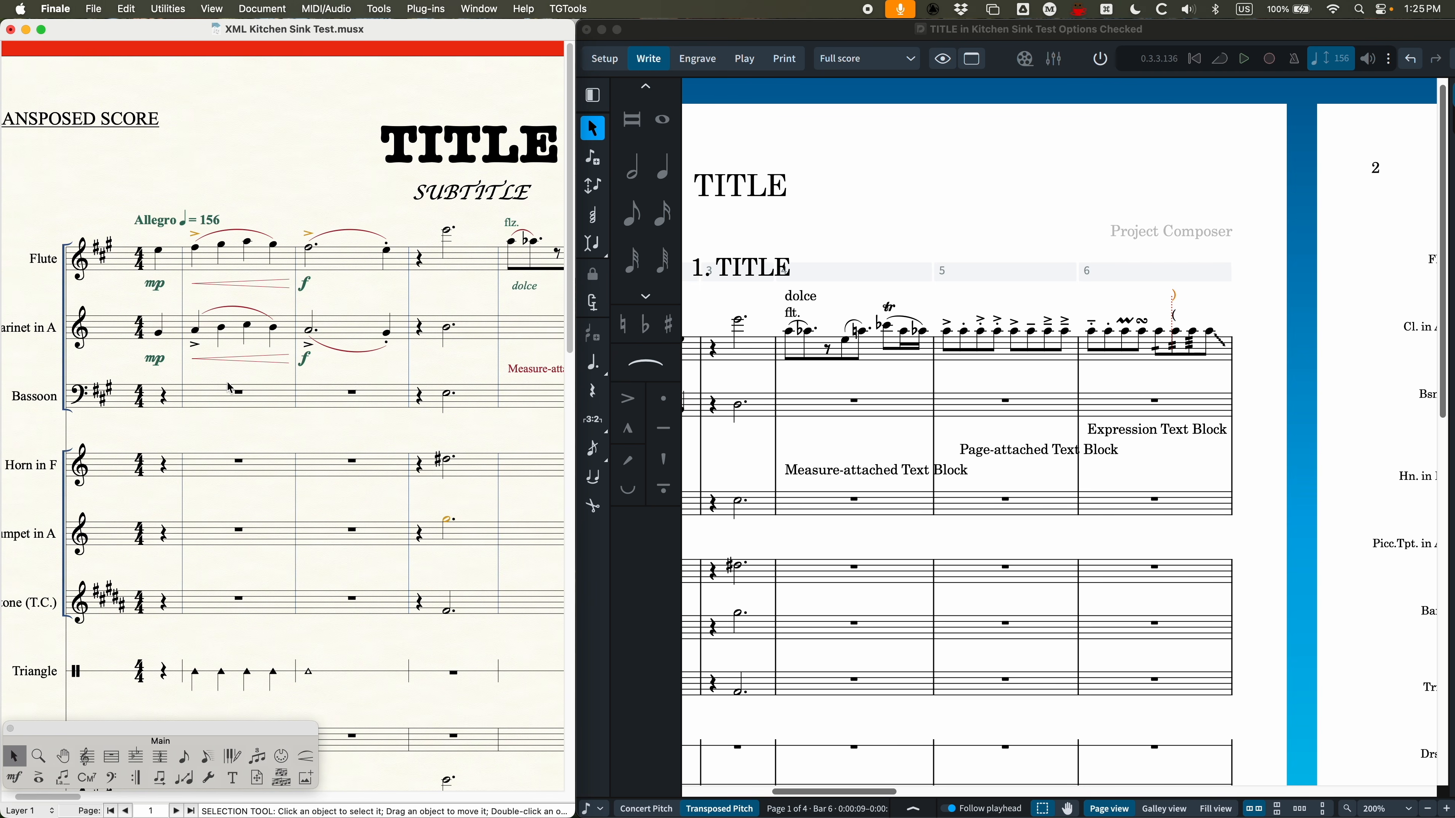
pyautogui.hscroll(5, 226, 386)
pyautogui.hscroll(5, 226, 389)
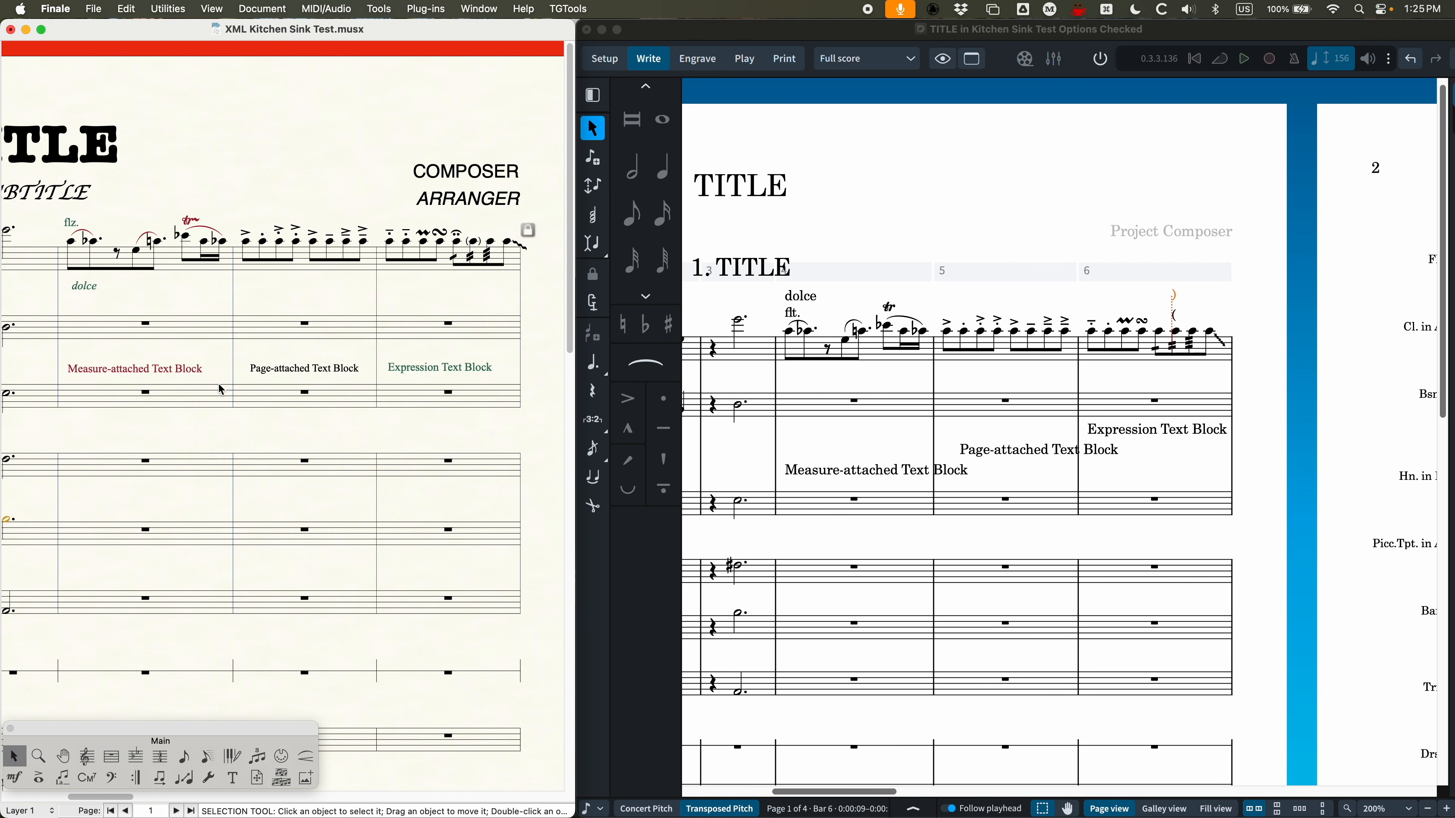
# Switch to Dorico and select the imported measure-attached, page-attached and expression text blocks in bars 4 to 6 to compare them
pyautogui.click(880, 453)
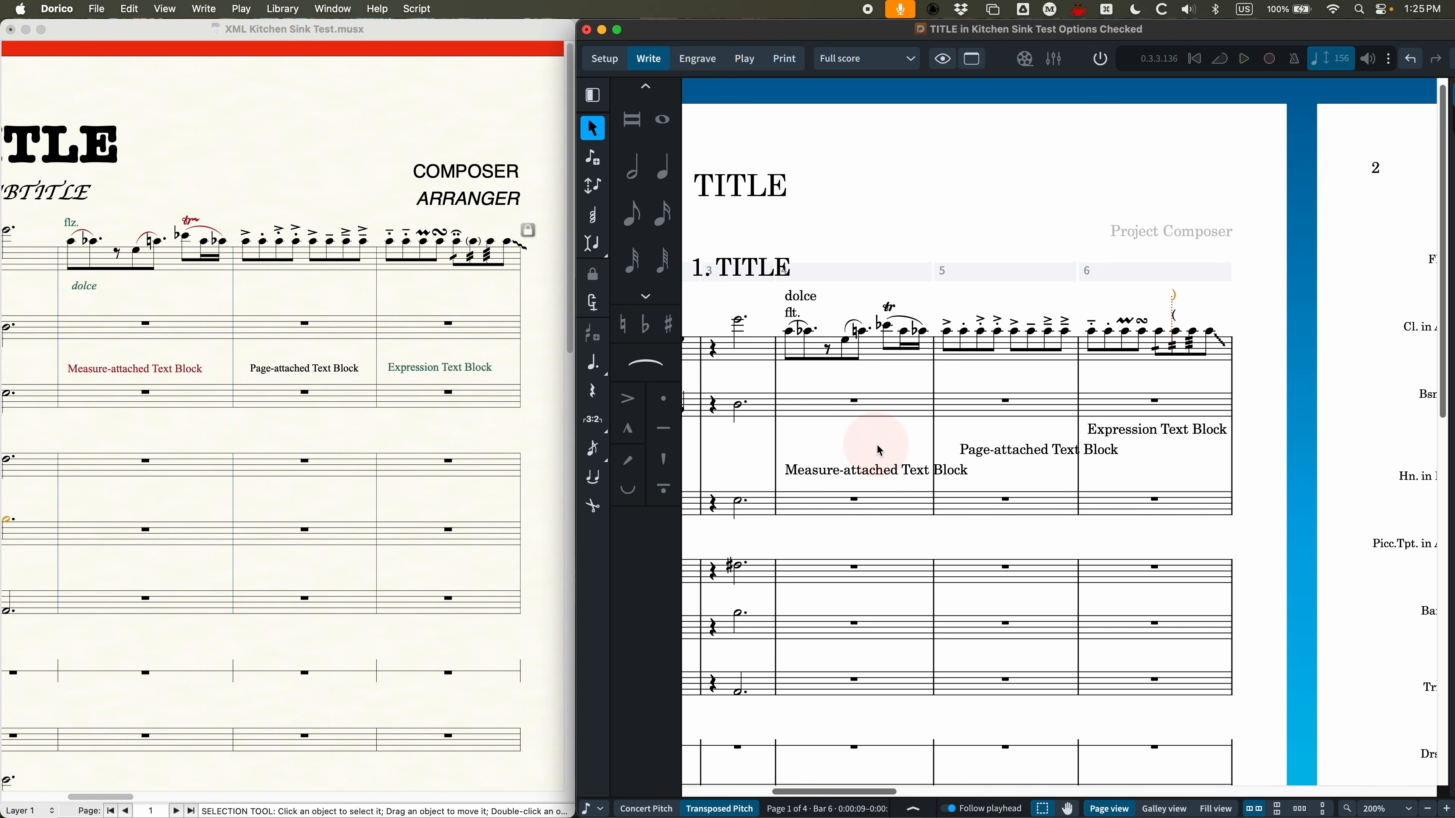
pyautogui.click(878, 473)
pyautogui.click(1012, 453)
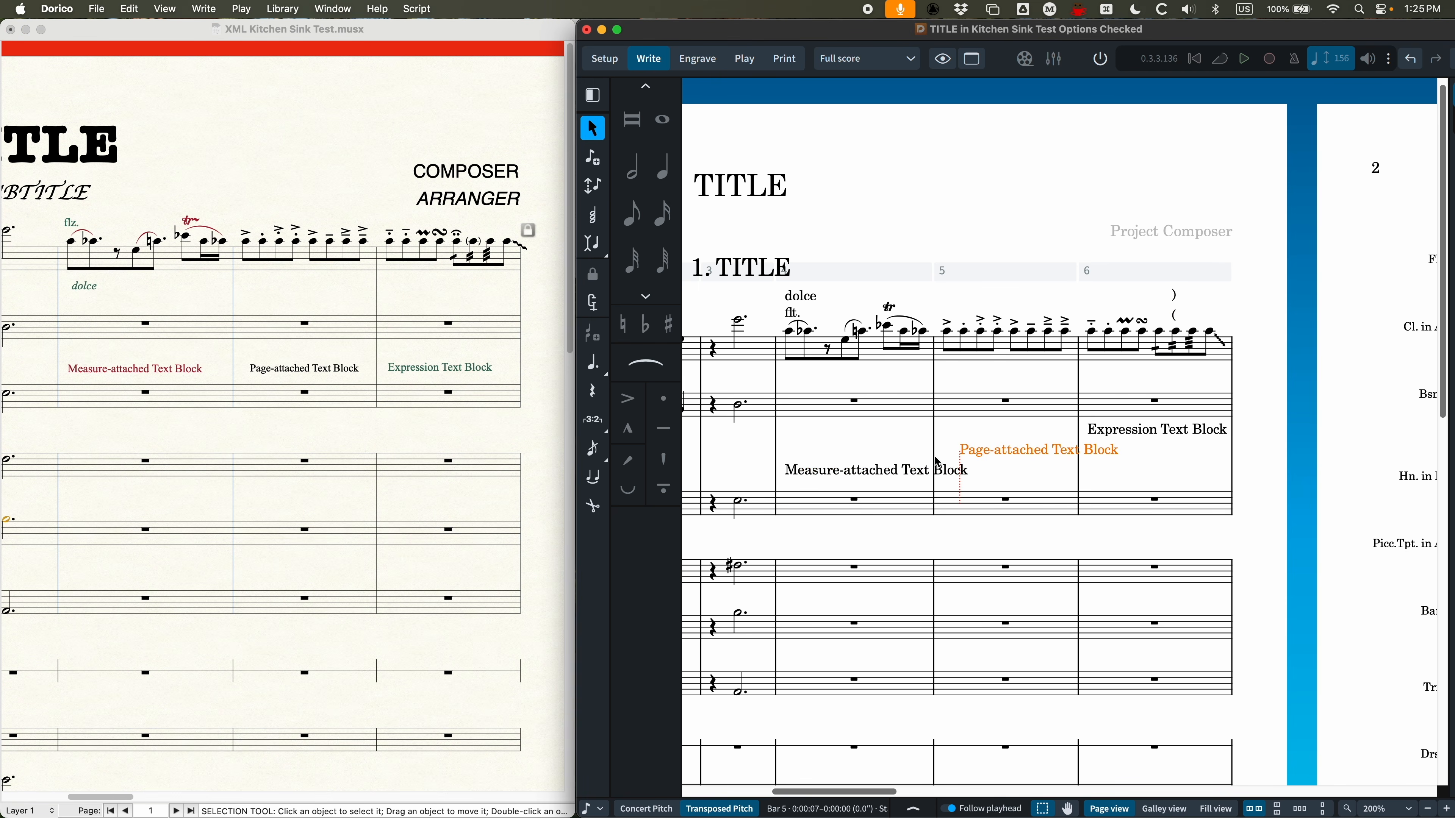
pyautogui.click(1160, 437)
pyautogui.hscroll(-10, 1073, 507)
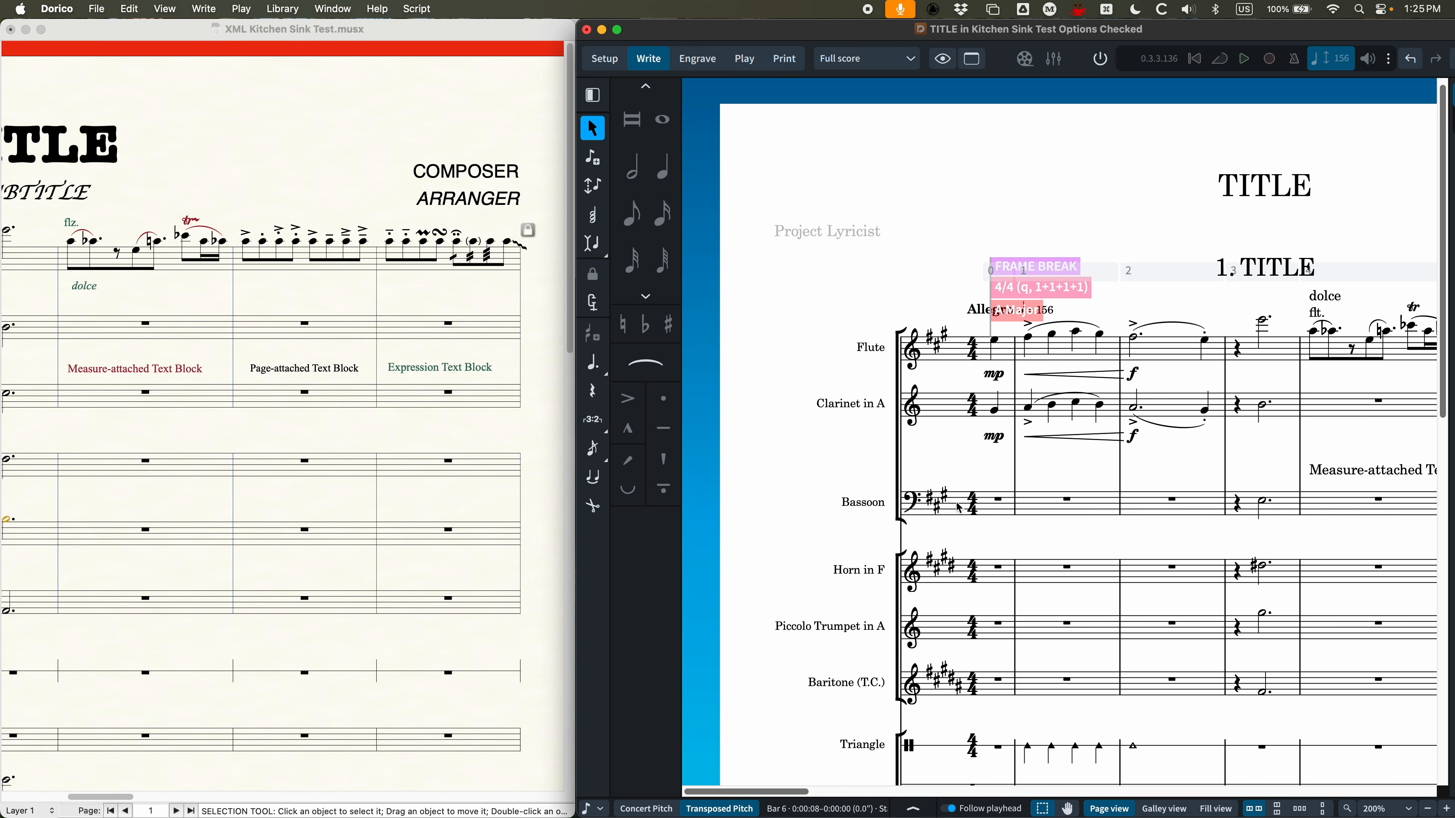
pyautogui.hscroll(-10, 358, 413)
# Return to Finale and select the Page-attached Text Block above the bassoon staff in bar 5
pyautogui.hscroll(7, 321, 408)
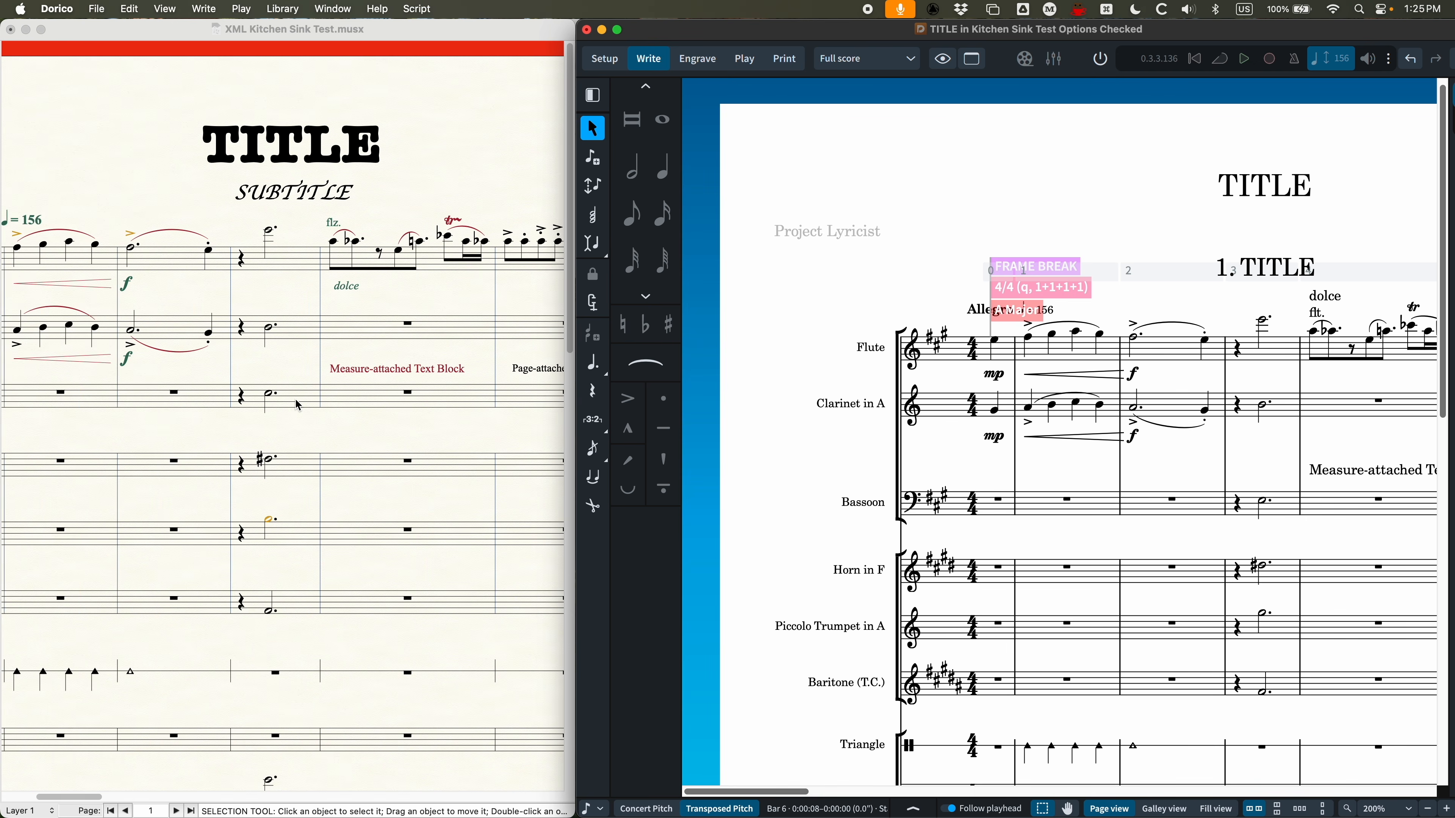
pyautogui.hscroll(-8, 298, 406)
pyautogui.hscroll(12, 298, 406)
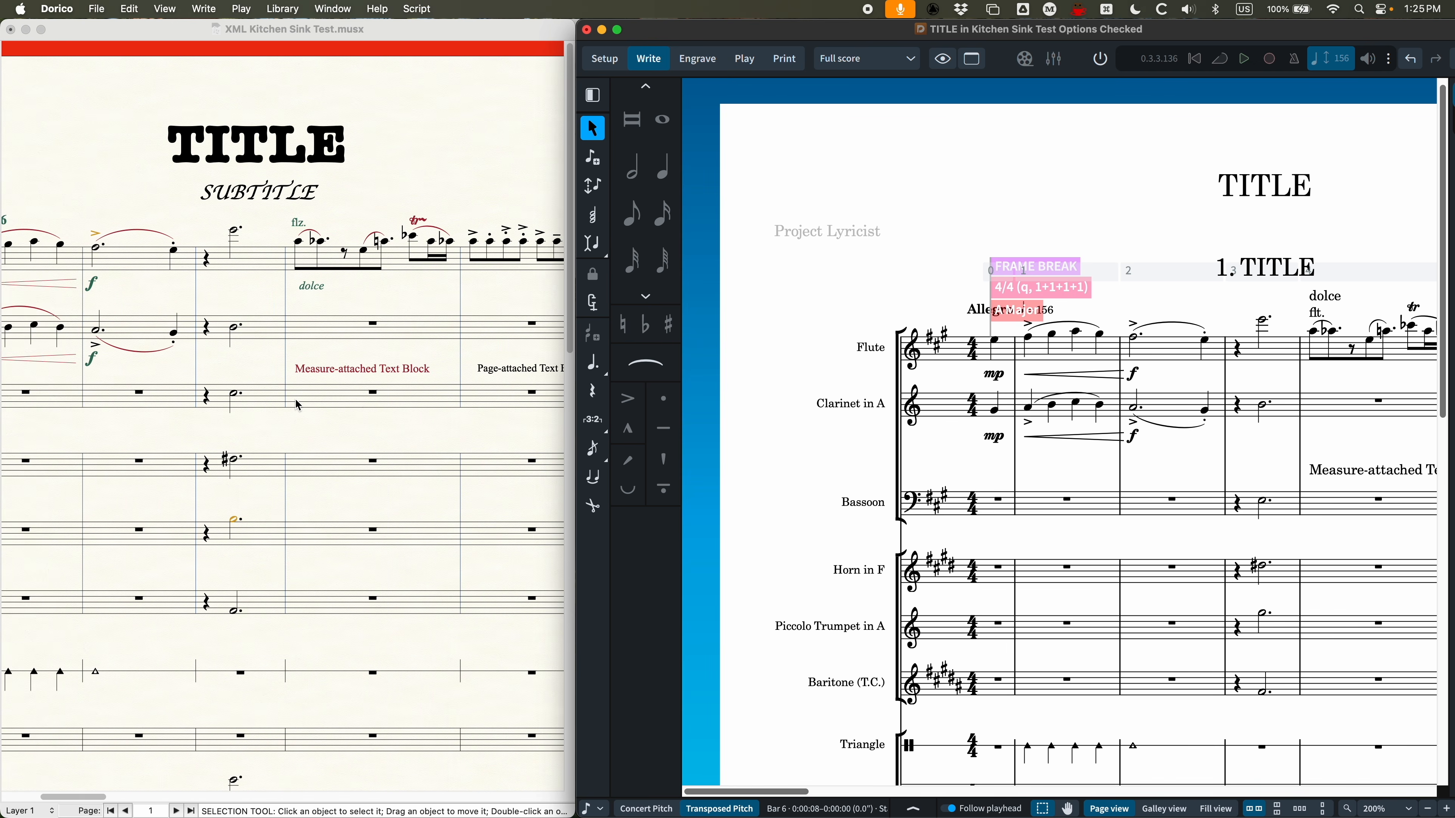
pyautogui.click(329, 374)
pyautogui.click(336, 372)
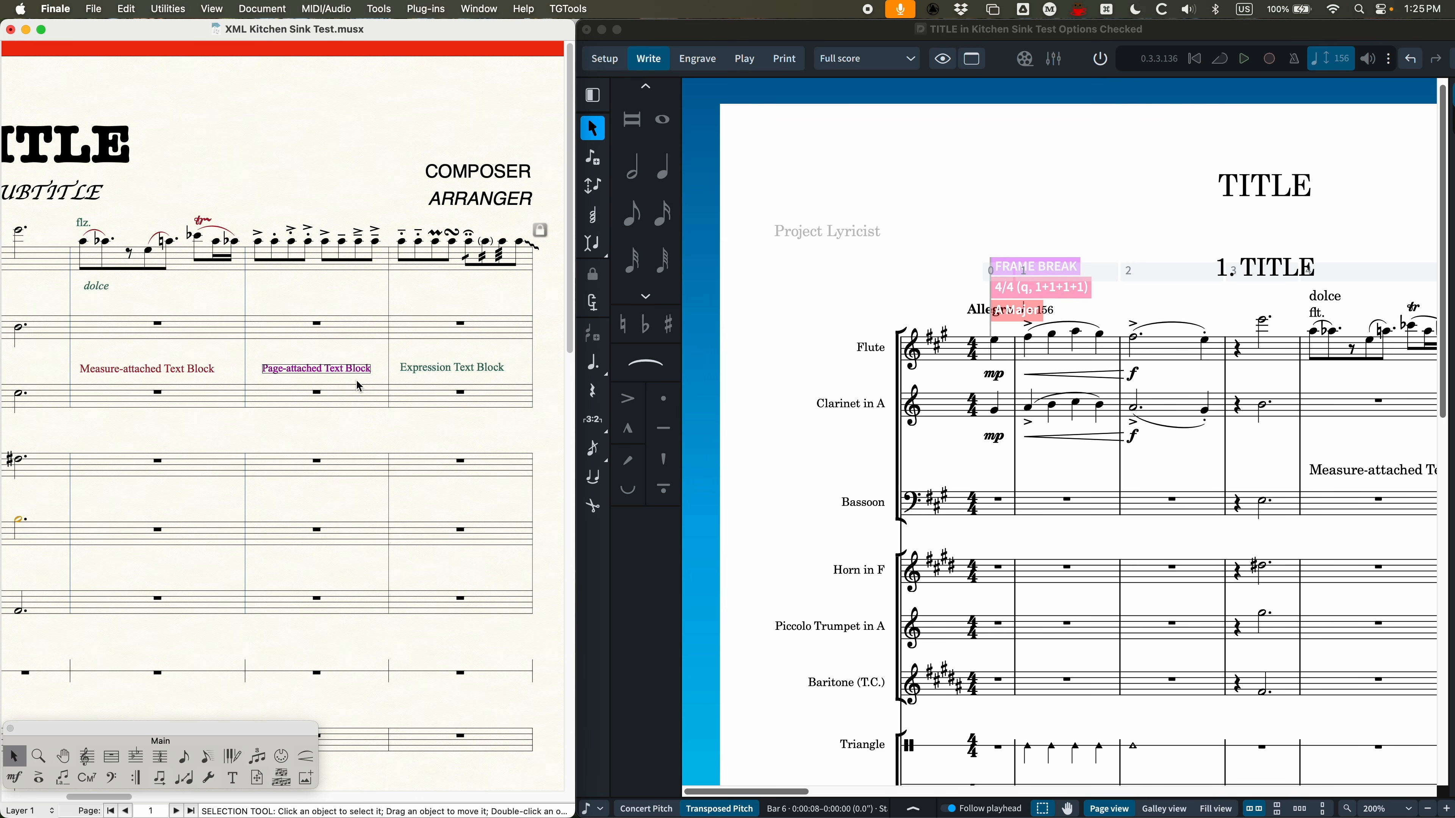
# Select the imported Page-attached Text Block in Dorico to check its attachment to bar 5
pyautogui.click(1258, 501)
pyautogui.hscroll(8, 1122, 524)
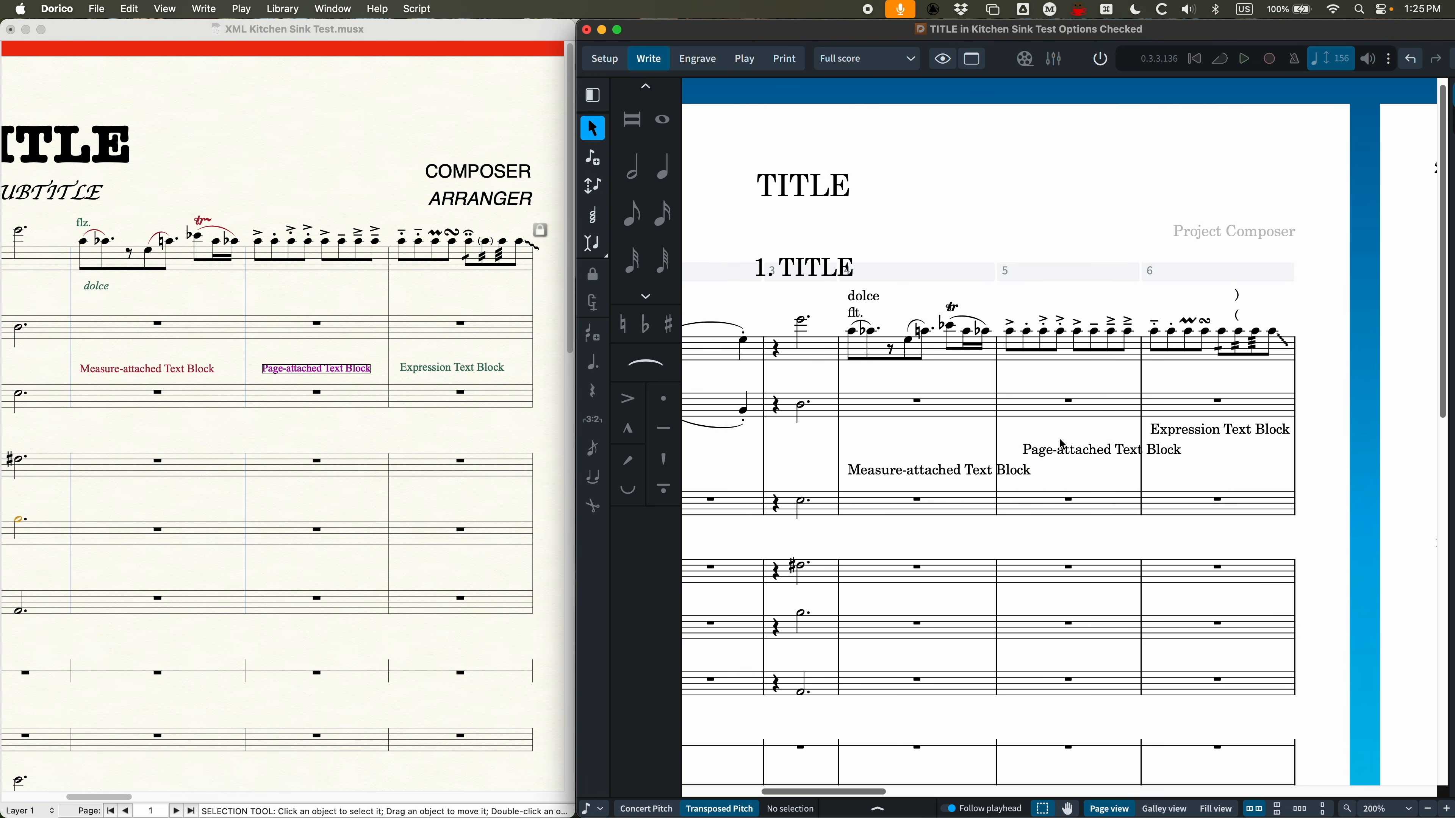
pyautogui.click(1062, 455)
pyautogui.hscroll(-4, 1114, 510)
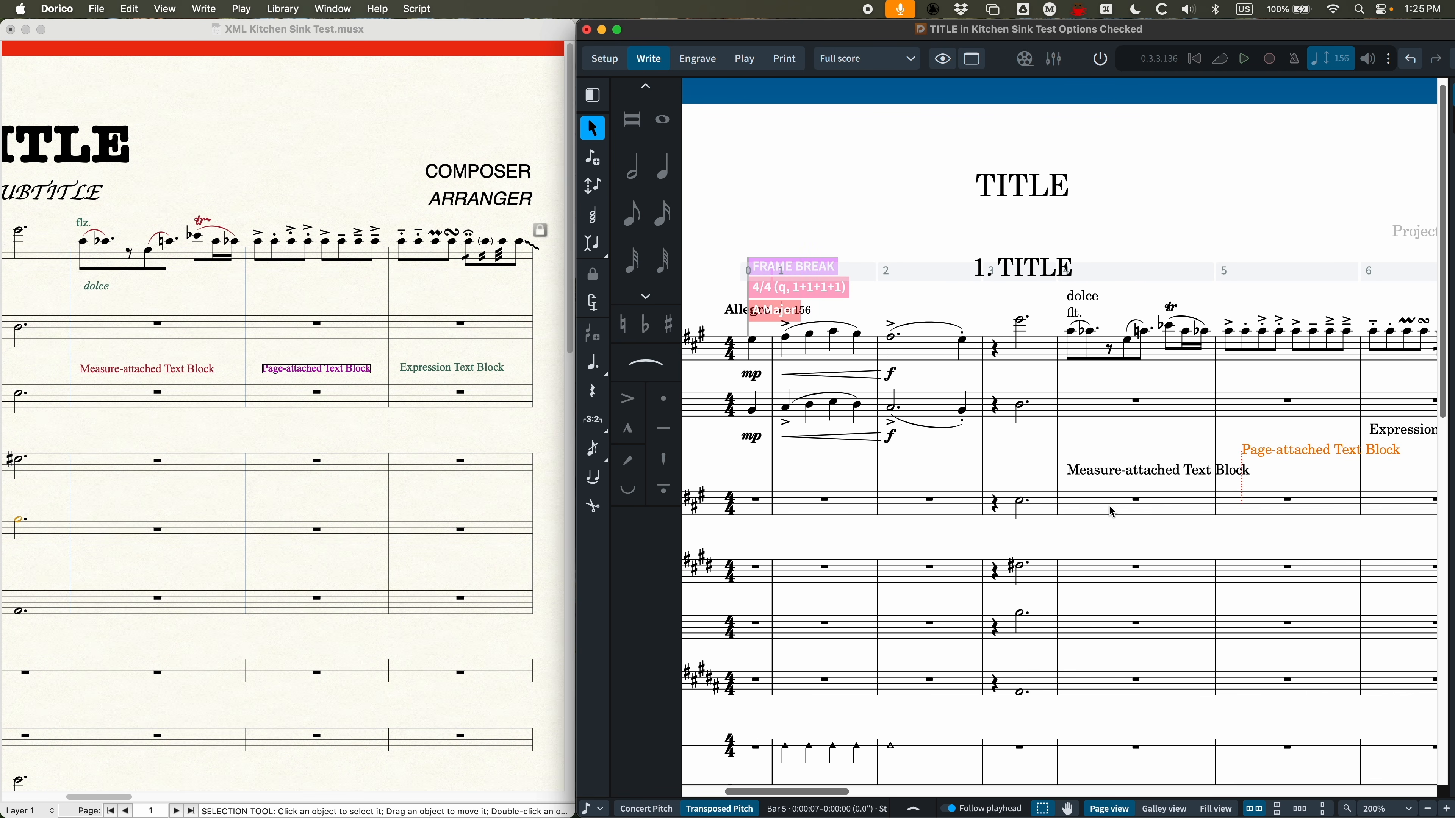
# Compare the instrument names, staff grouping and percussion staves on the first page in Finale and Dorico
pyautogui.click(324, 445)
pyautogui.hscroll(-10, 325, 459)
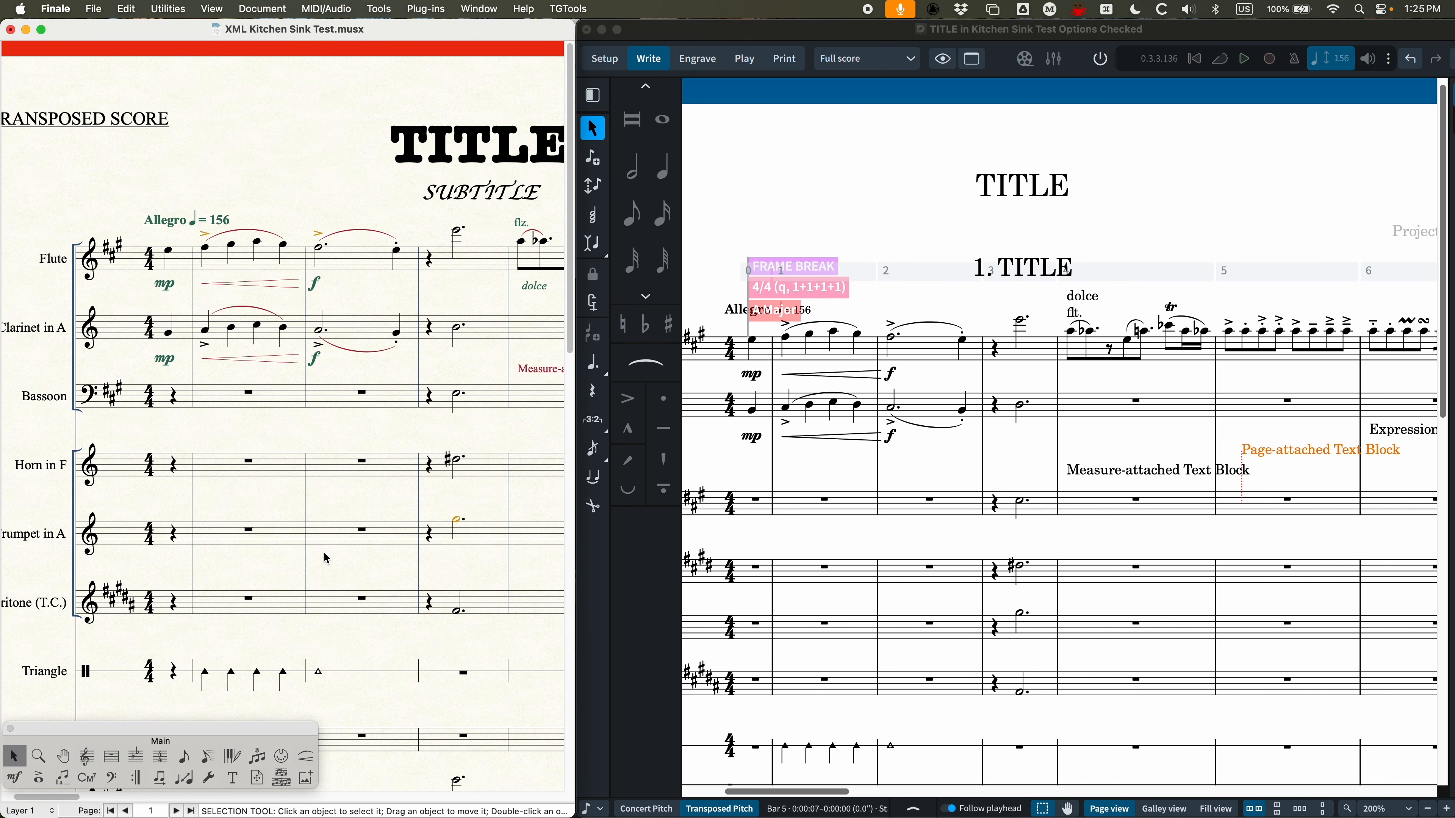
pyautogui.scroll(-5, 327, 545)
pyautogui.scroll(-1, 327, 558)
pyautogui.hscroll(-4, 257, 528)
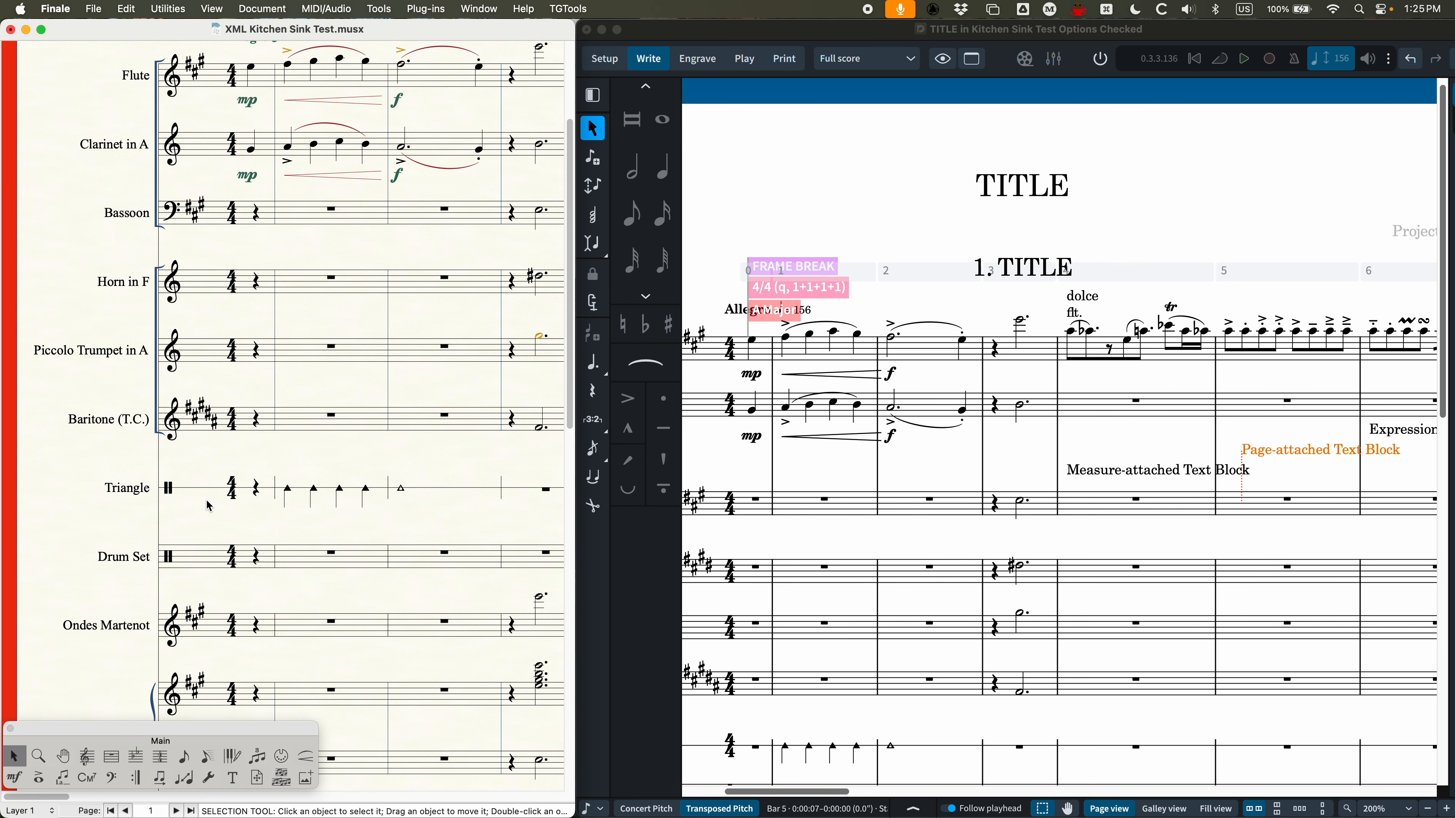
pyautogui.click(808, 482)
pyautogui.scroll(-5, 807, 573)
pyautogui.hscroll(-4, 817, 613)
pyautogui.hscroll(-2, 817, 613)
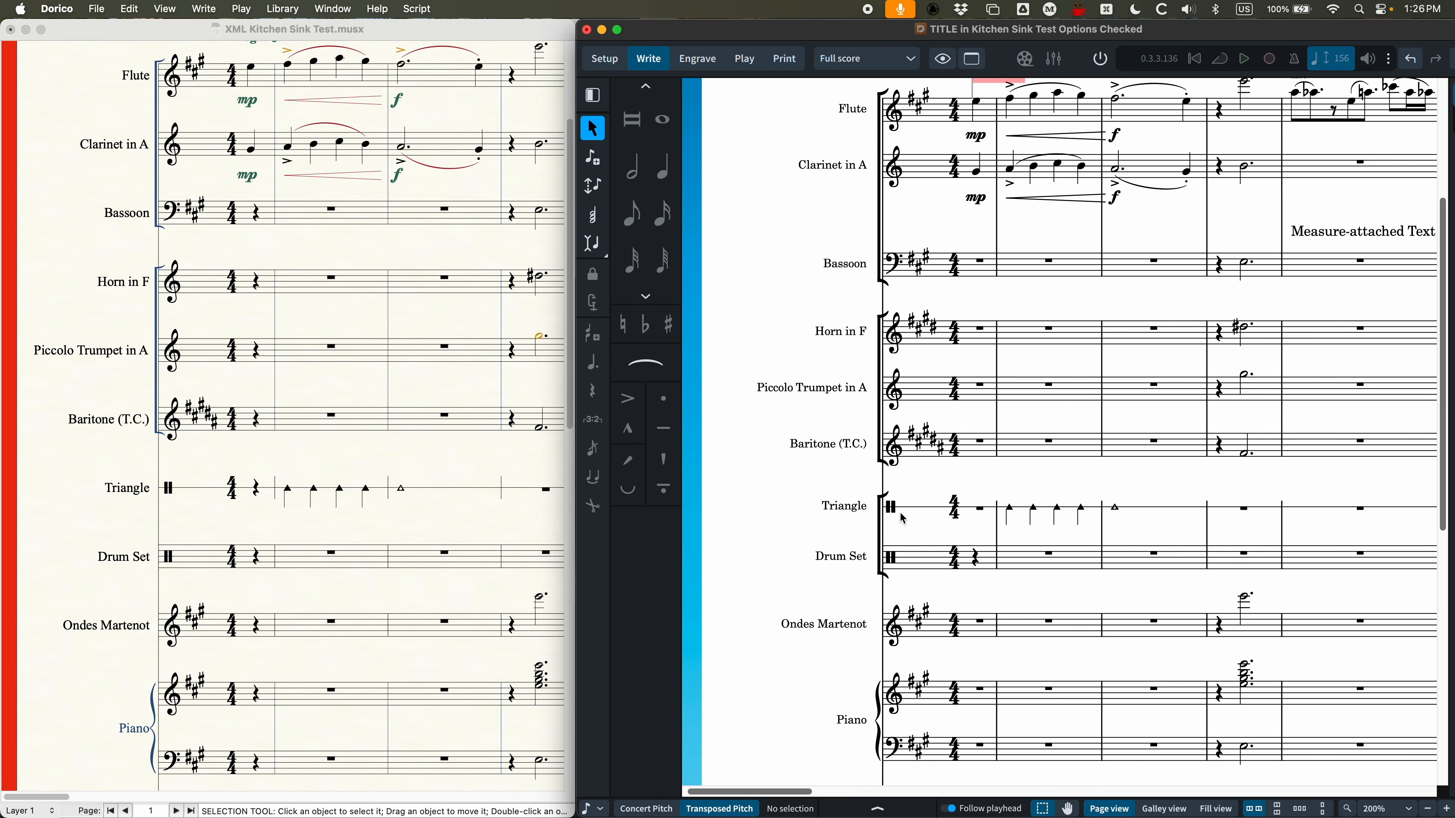
pyautogui.scroll(-1, 913, 506)
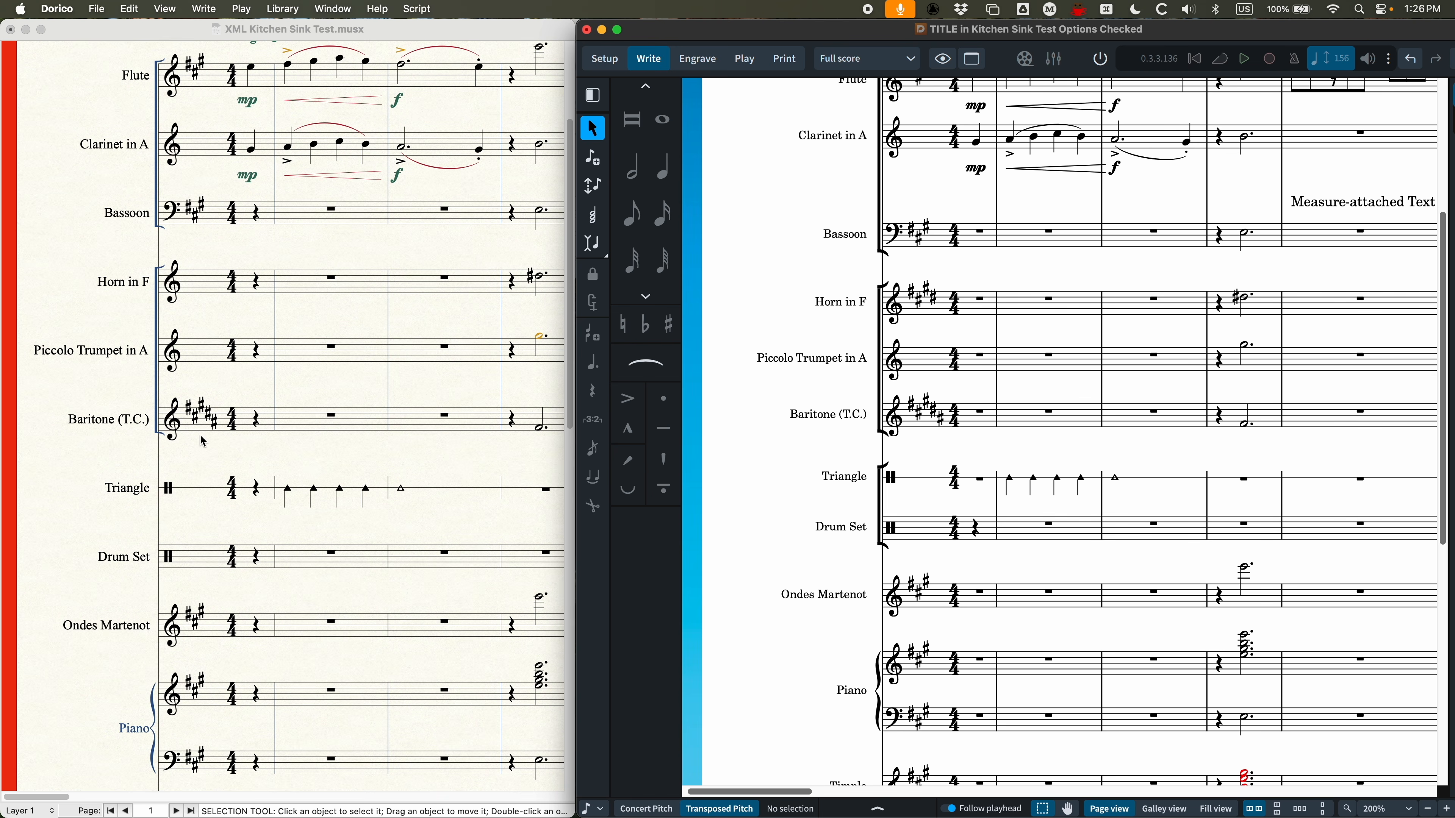
# Compare the drum set notation, from the repeat start to the W.B. and Cowbell bar, on page 2 of both scores
pyautogui.hscroll(15, 991, 551)
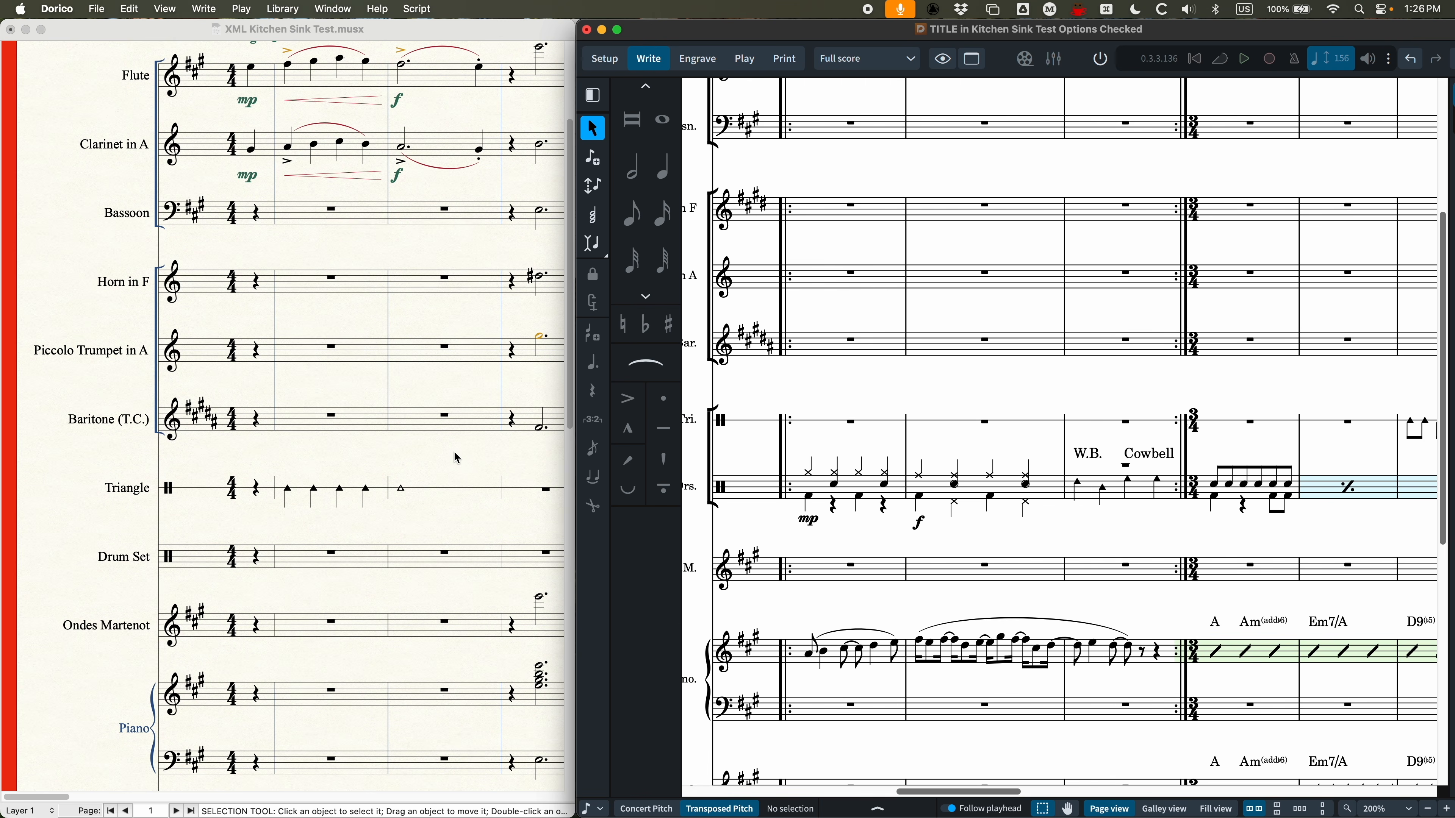
pyautogui.hscroll(15, 430, 482)
pyautogui.hscroll(-12, 408, 485)
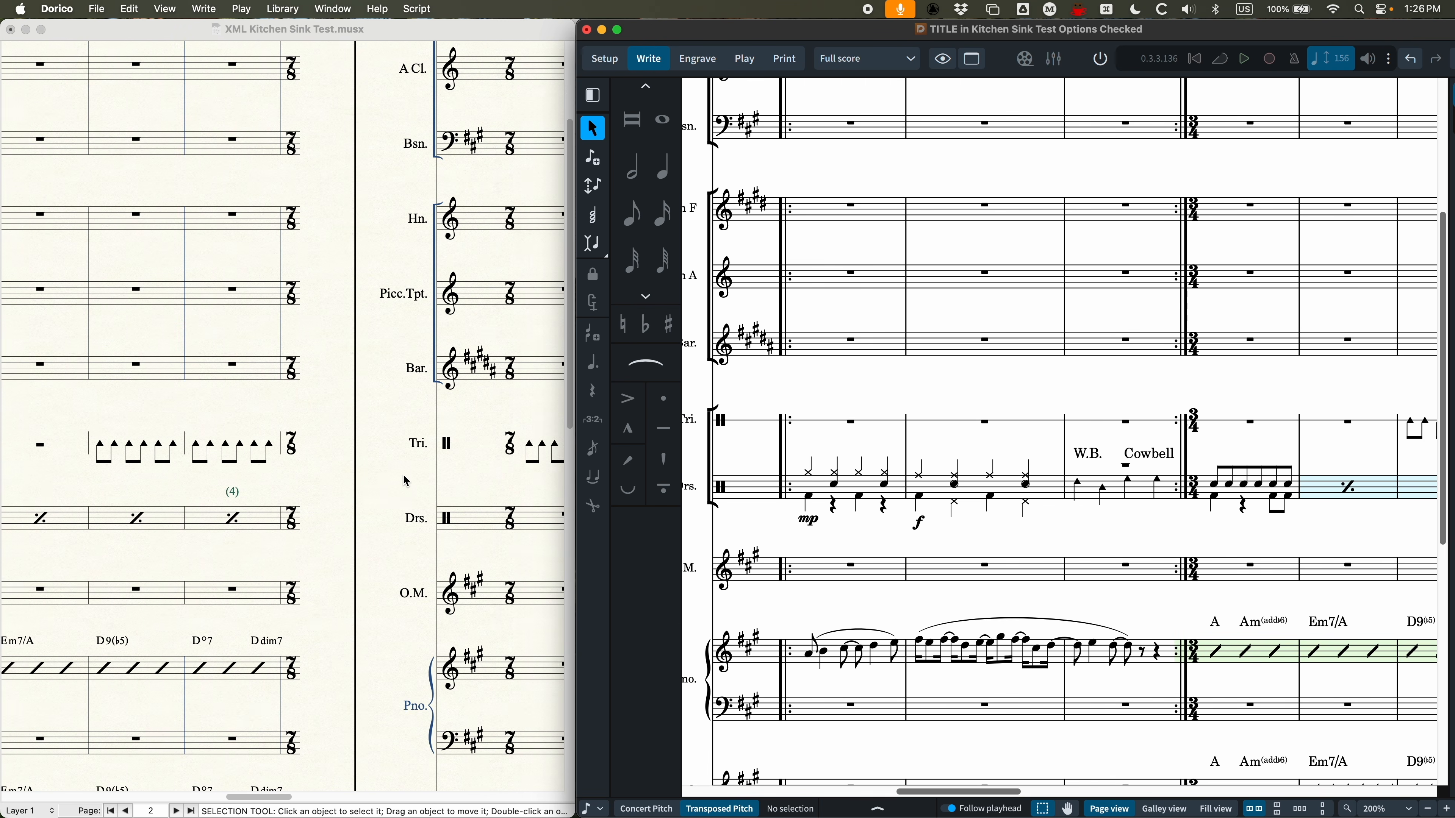
pyautogui.hscroll(-3, 403, 479)
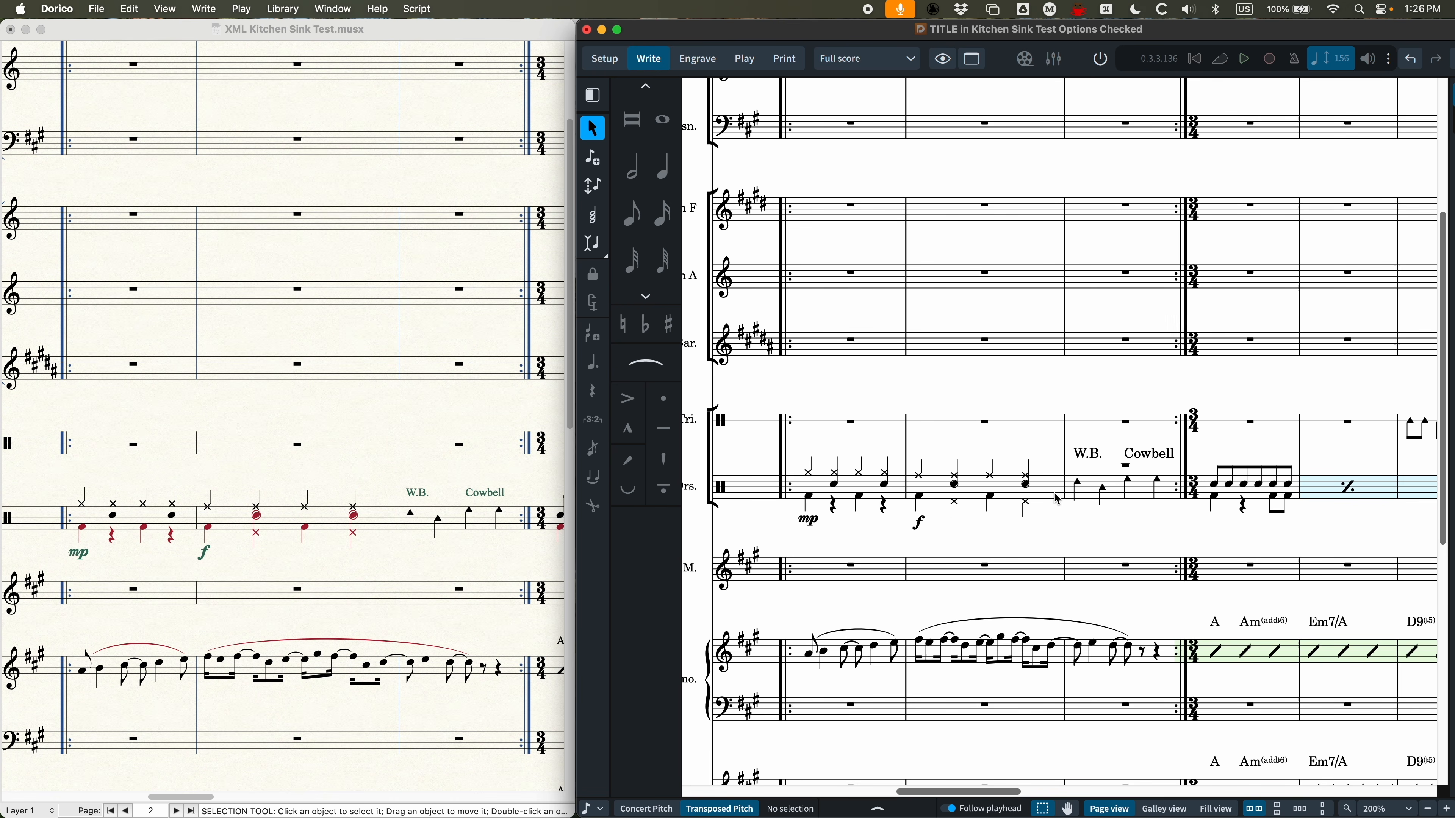
# Compare the 3/4 bars with bar repeats, slashes and chord symbols on page 2 of the Dorico and Finale scores
pyautogui.hscroll(5, 1087, 494)
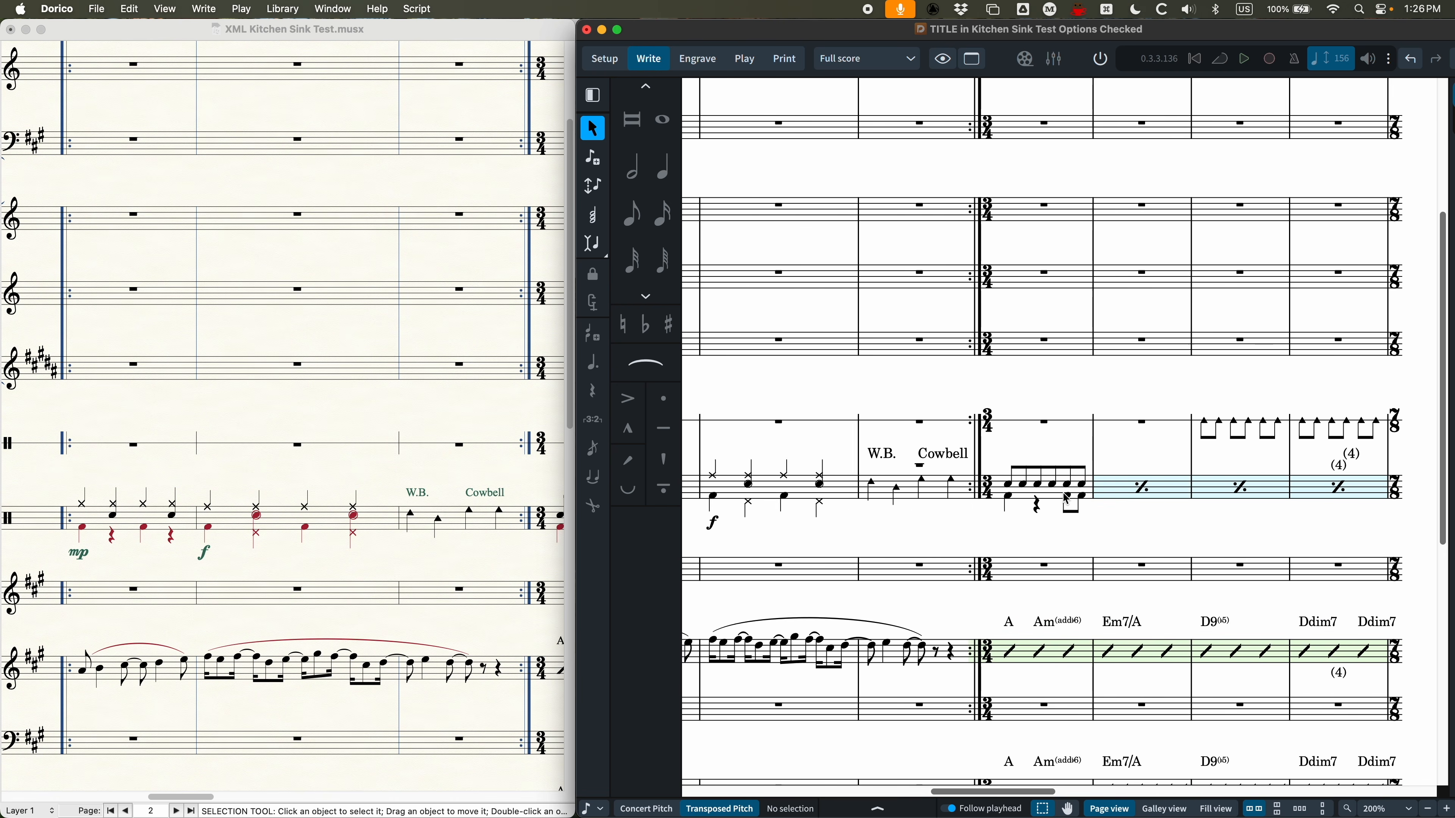
pyautogui.scroll(-2, 1033, 496)
pyautogui.scroll(-1, 1033, 497)
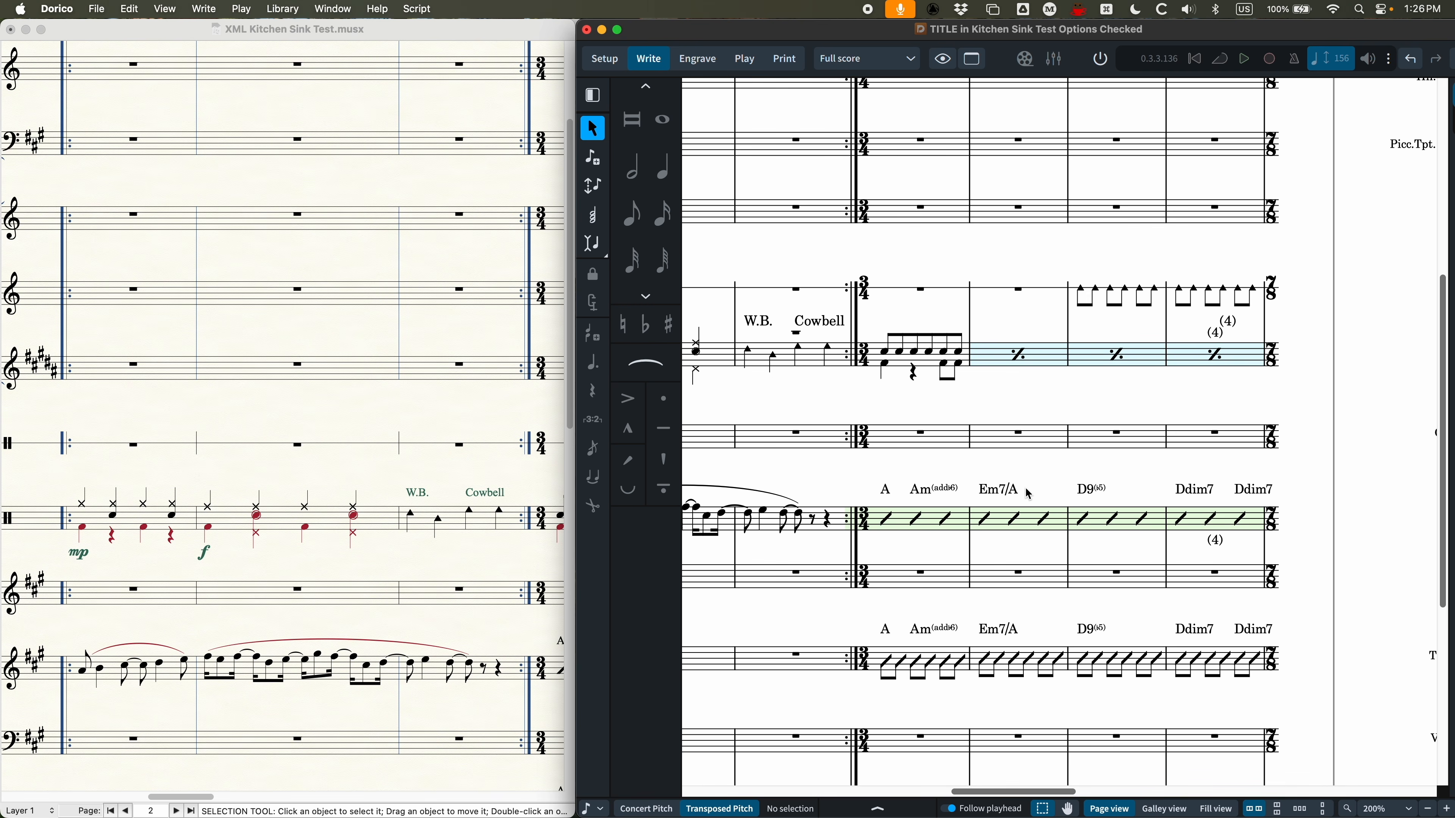
pyautogui.click(379, 325)
pyautogui.scroll(-3, 344, 401)
pyautogui.hscroll(10, 343, 401)
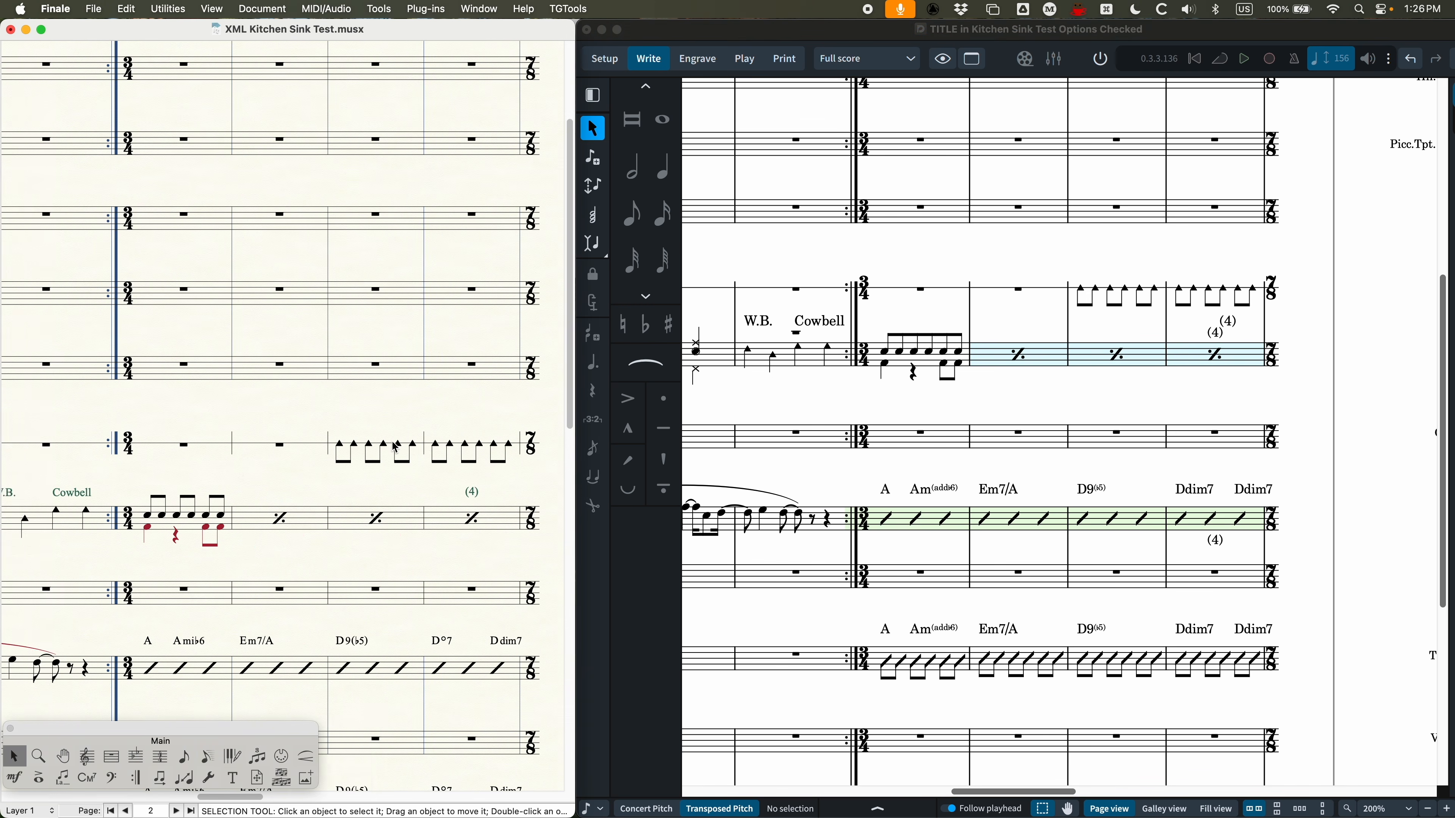
pyautogui.scroll(-1, 317, 440)
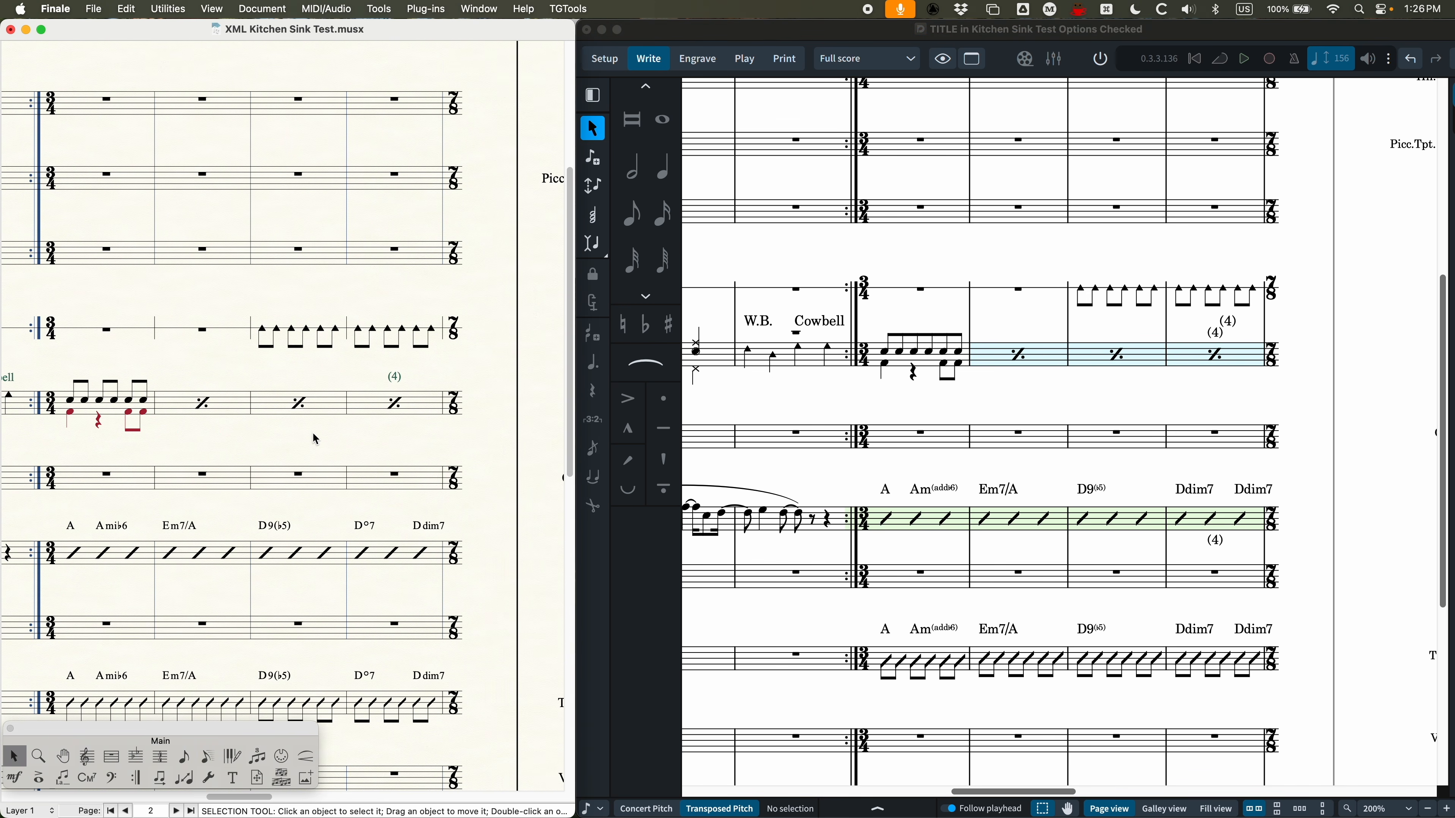
pyautogui.hscroll(-5, 317, 439)
pyautogui.scroll(-2, 314, 438)
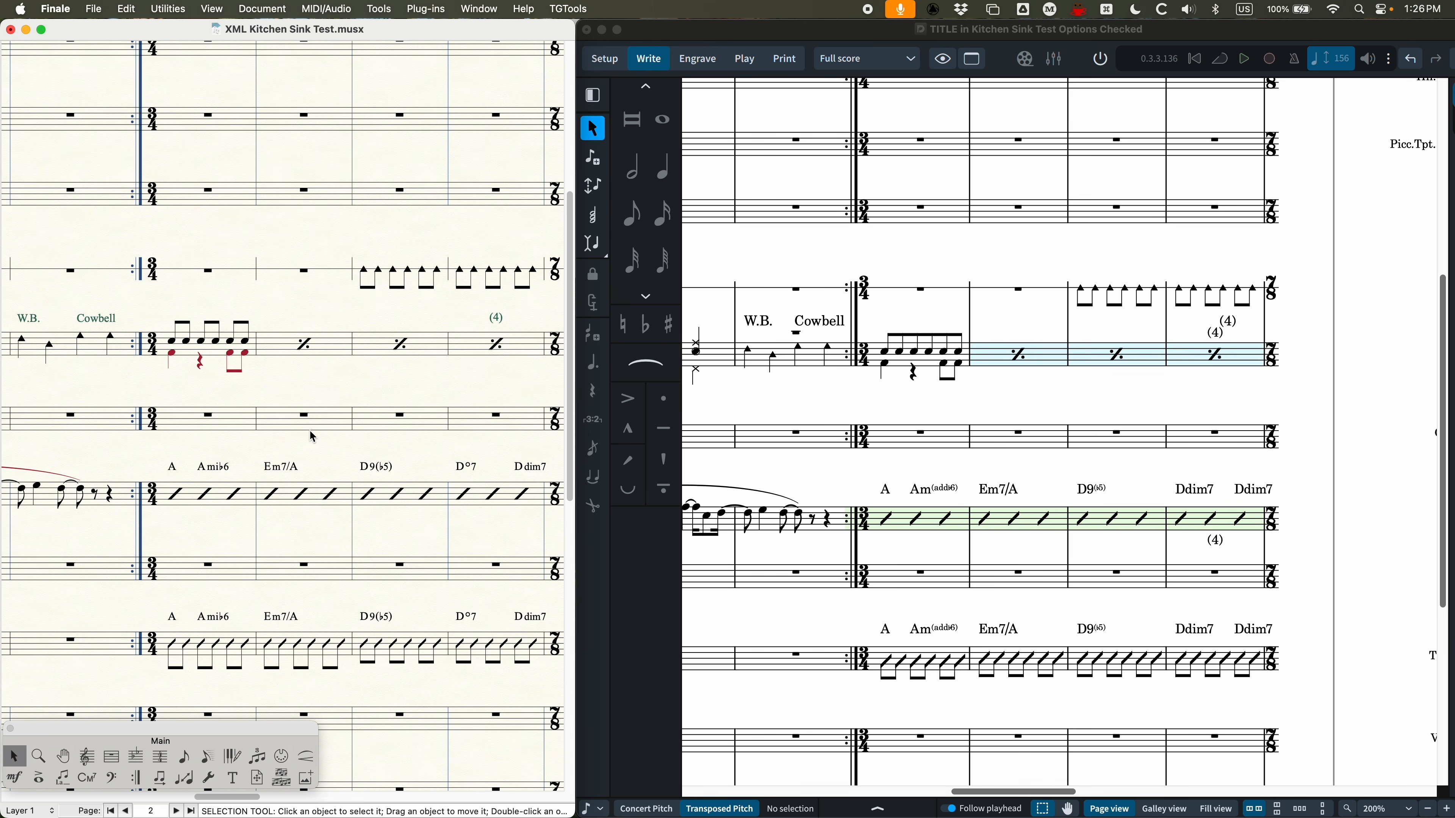
# Examine the staff style over the rhythmic slashes in Finale's template staff and select that staff's D9(♭5) bar
pyautogui.click(195, 653)
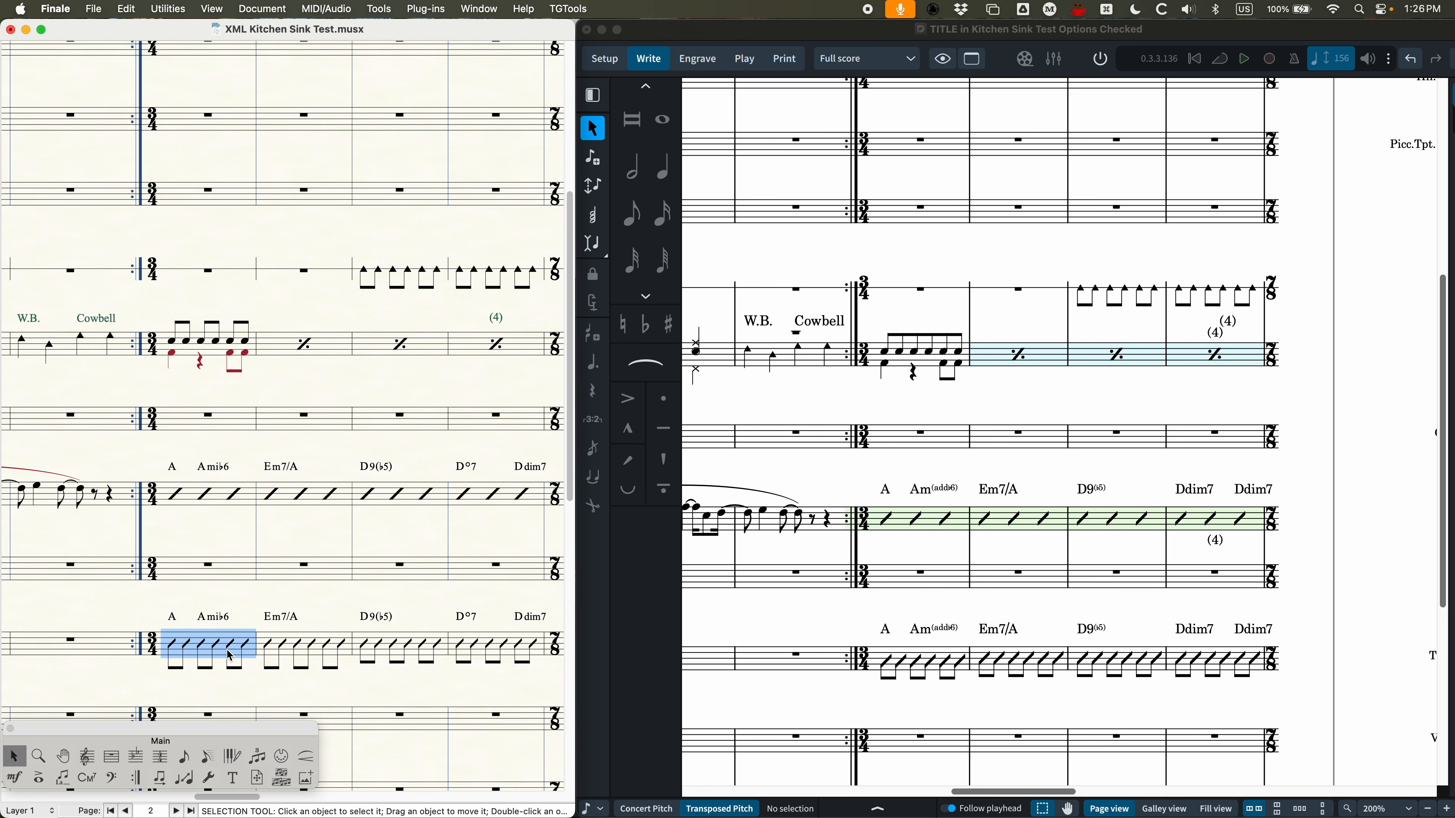
pyautogui.scroll(-4, 255, 627)
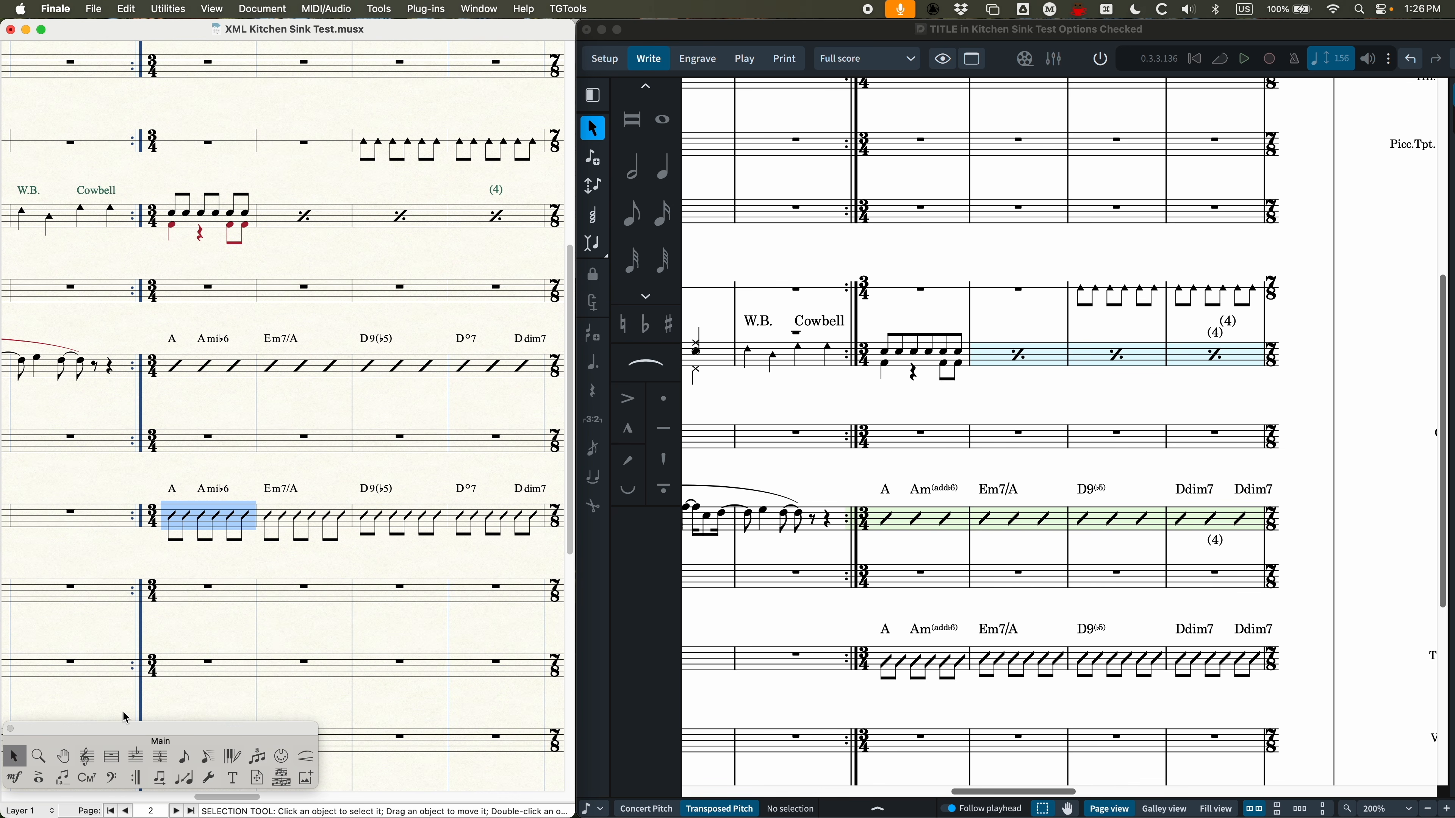
pyautogui.click(87, 756)
pyautogui.click(307, 494)
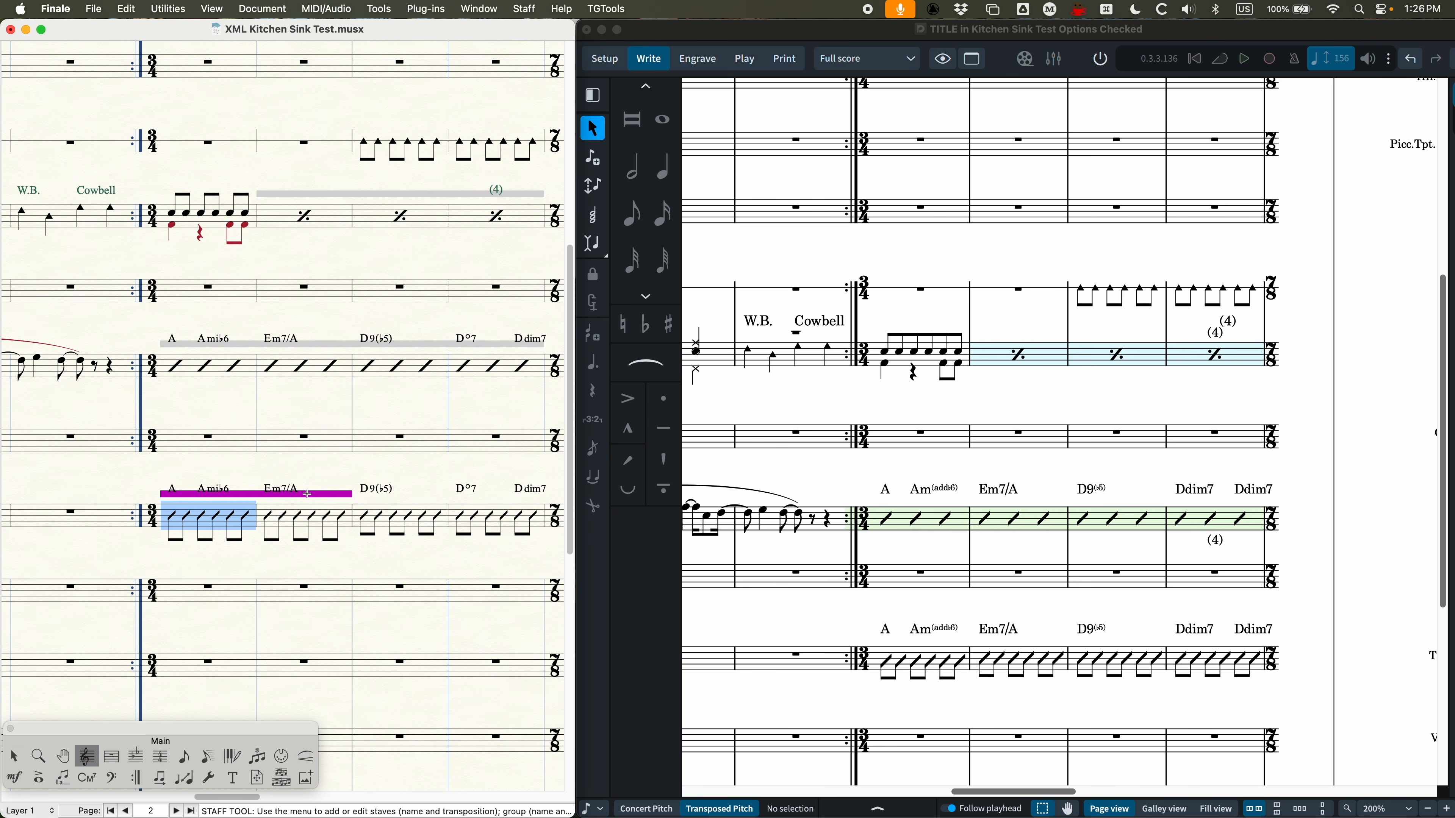
pyautogui.press('Escape')
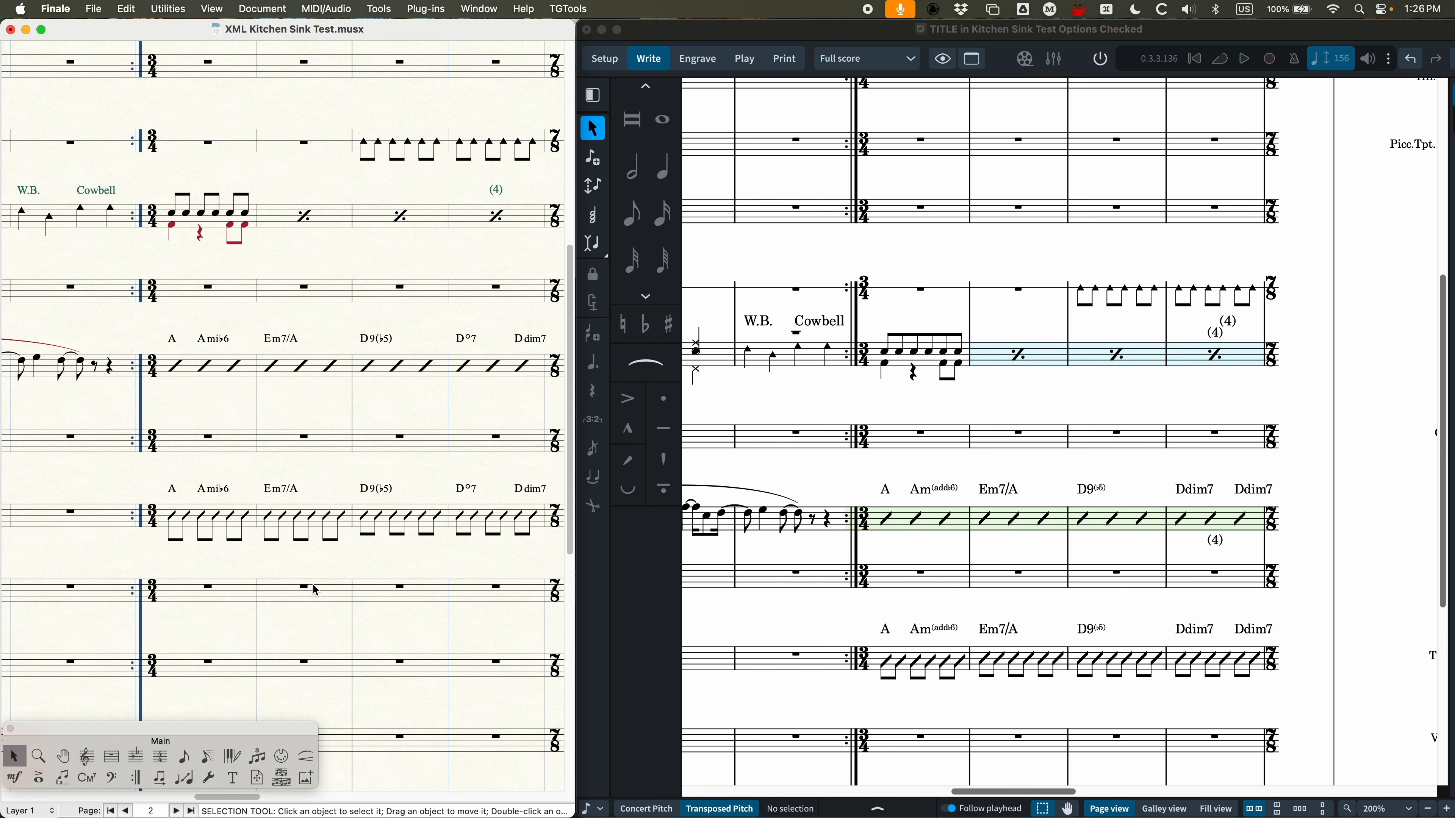
pyautogui.click(427, 513)
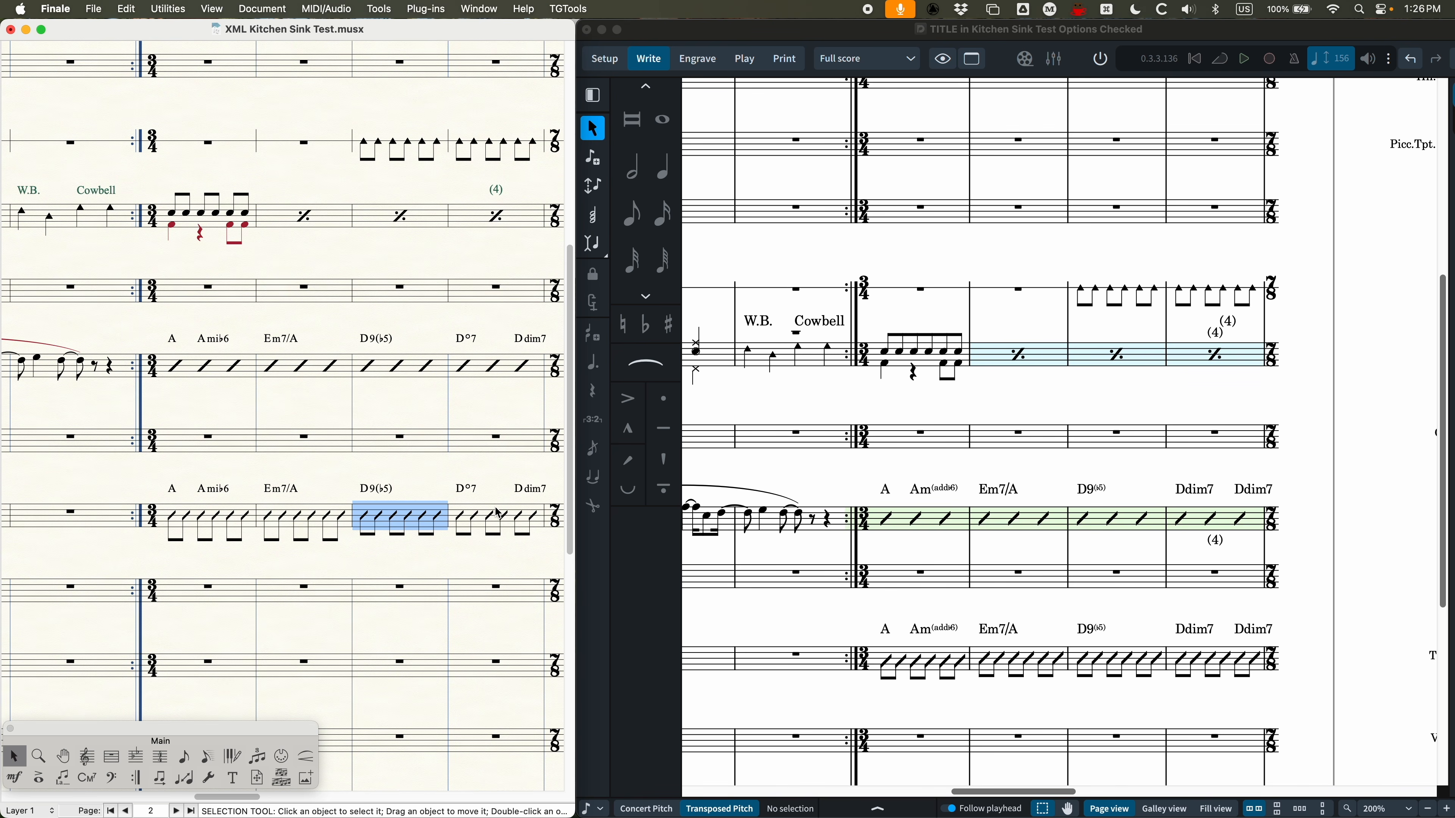
# Switch to Dorico and select the piano's slash region and the drum set's bar repeat region to inspect them
pyautogui.scroll(-3, 917, 580)
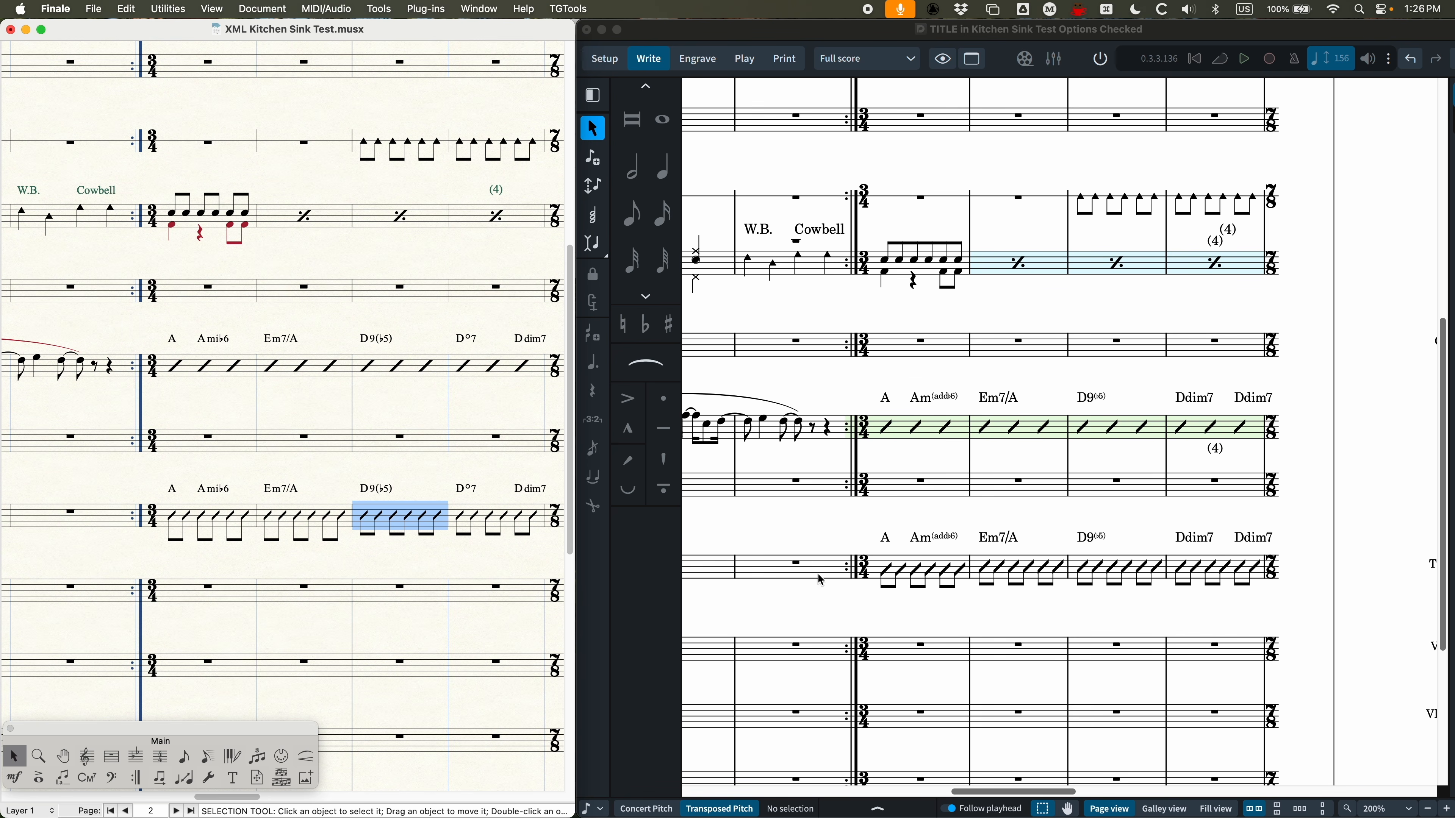
pyautogui.click(962, 515)
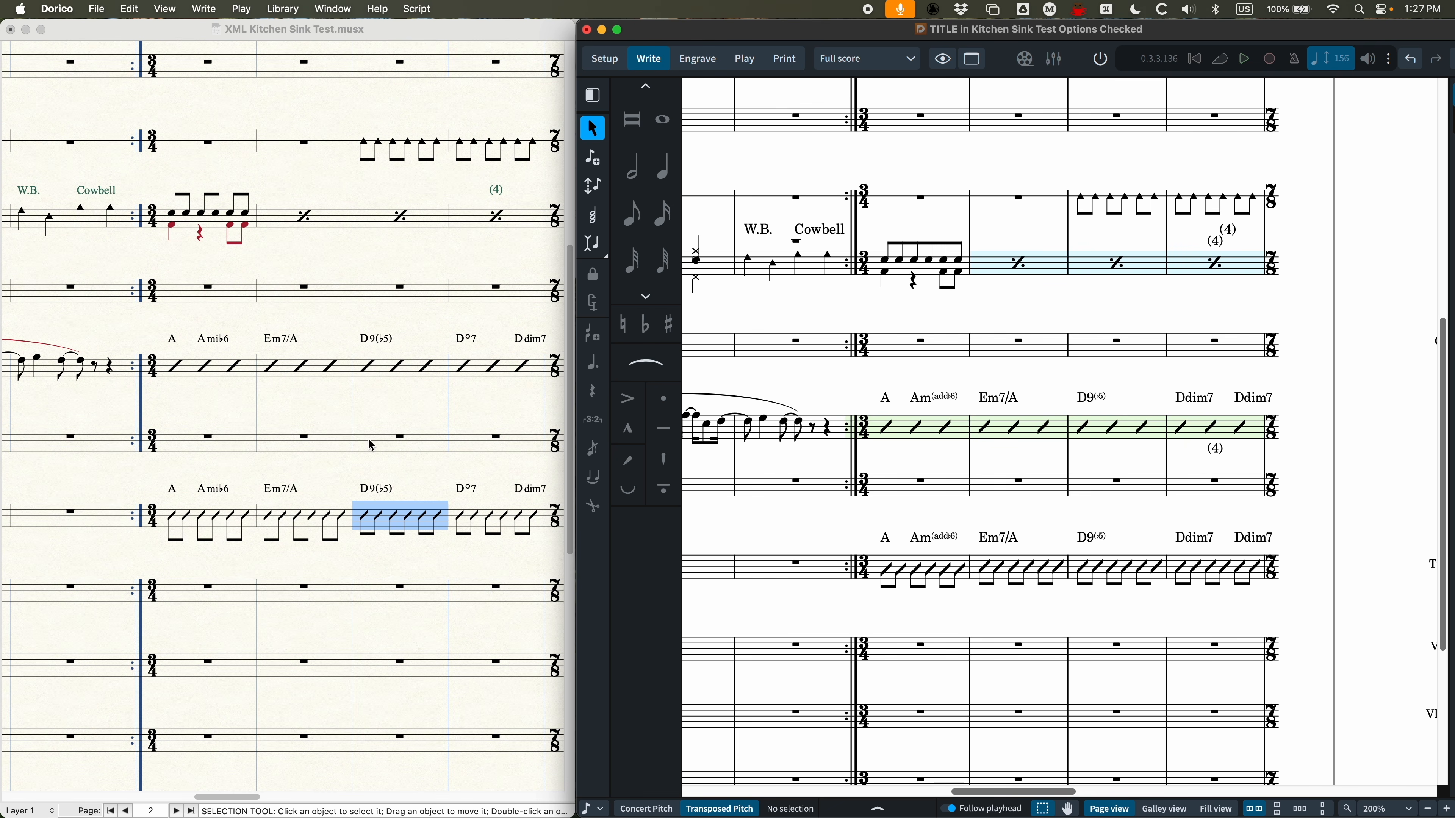
pyautogui.click(916, 430)
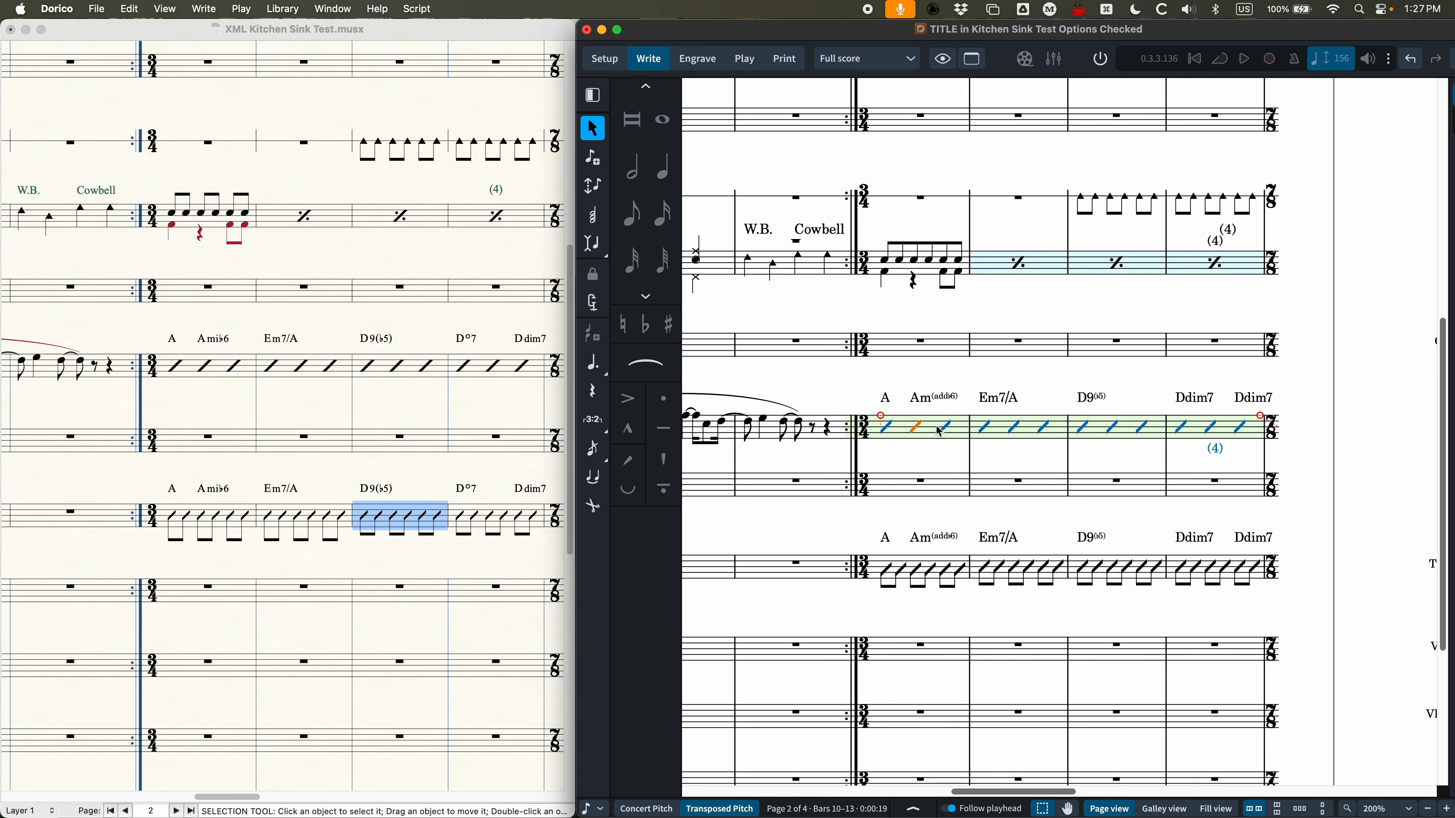
pyautogui.scroll(2, 1068, 332)
pyautogui.click(1017, 310)
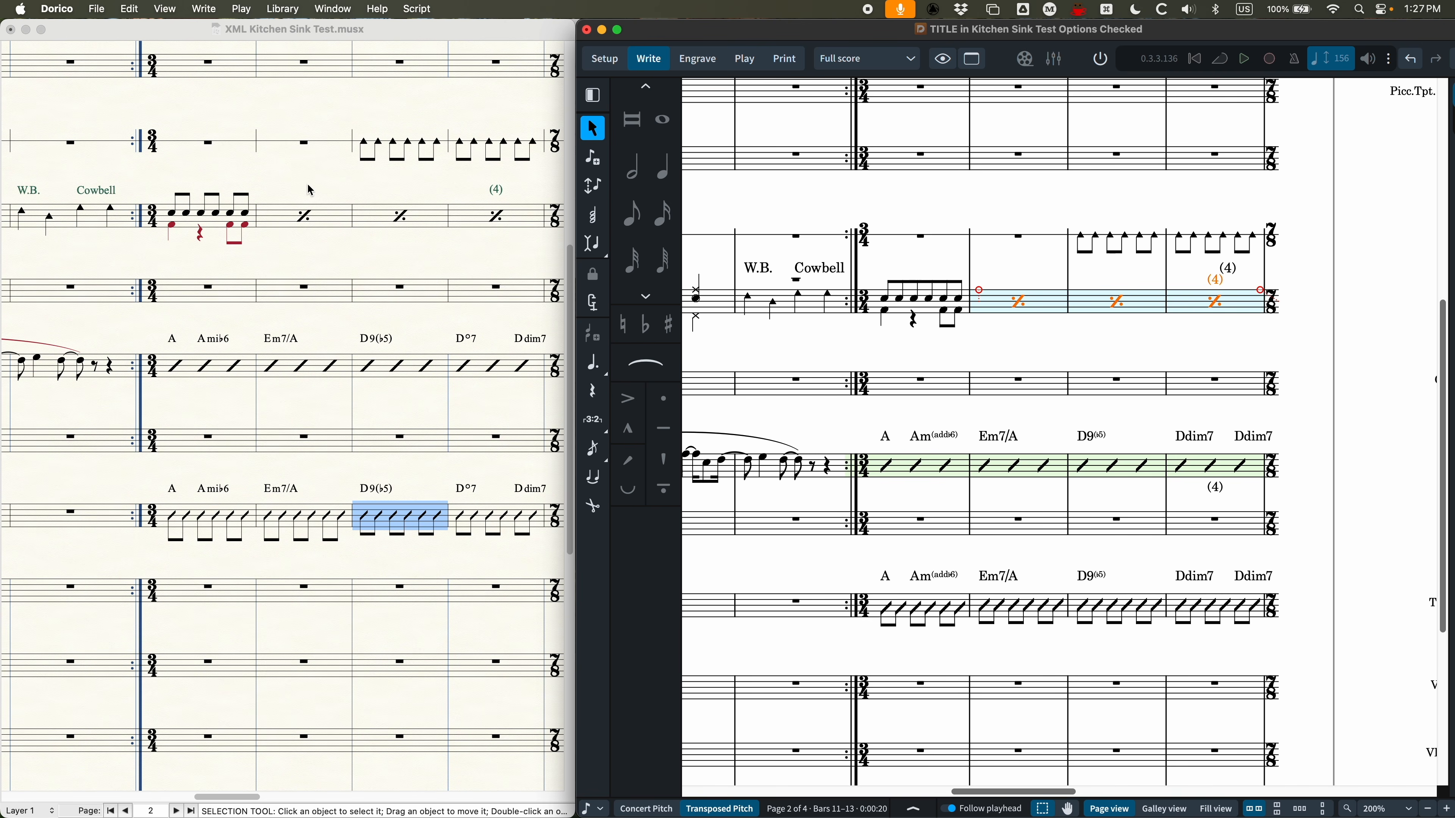
pyautogui.scroll(2, 1058, 332)
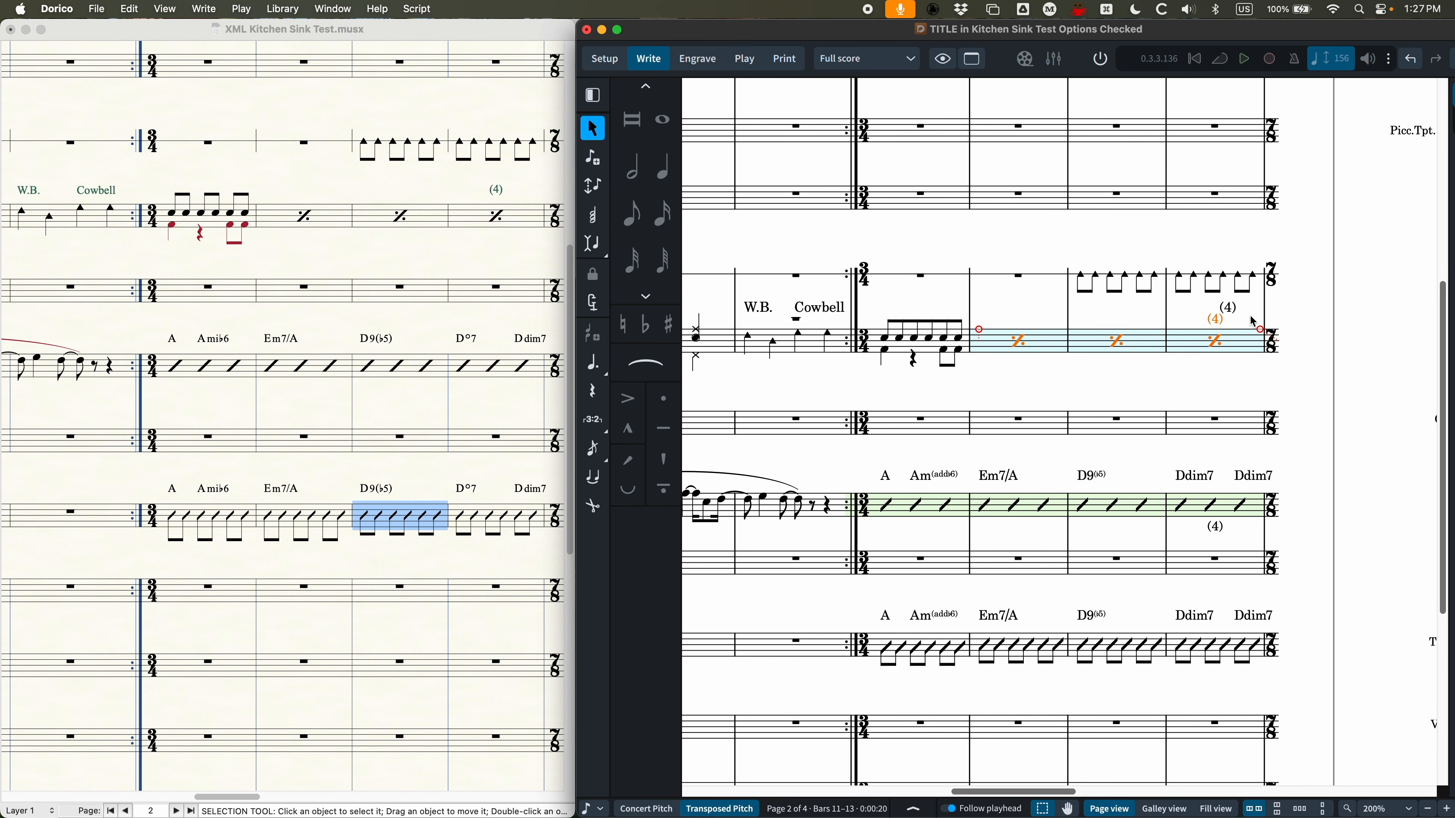
# Select the (4) expression above the drum set in Finale and the matching imported (4) text in Dorico
pyautogui.click(447, 196)
pyautogui.scroll(2, 515, 240)
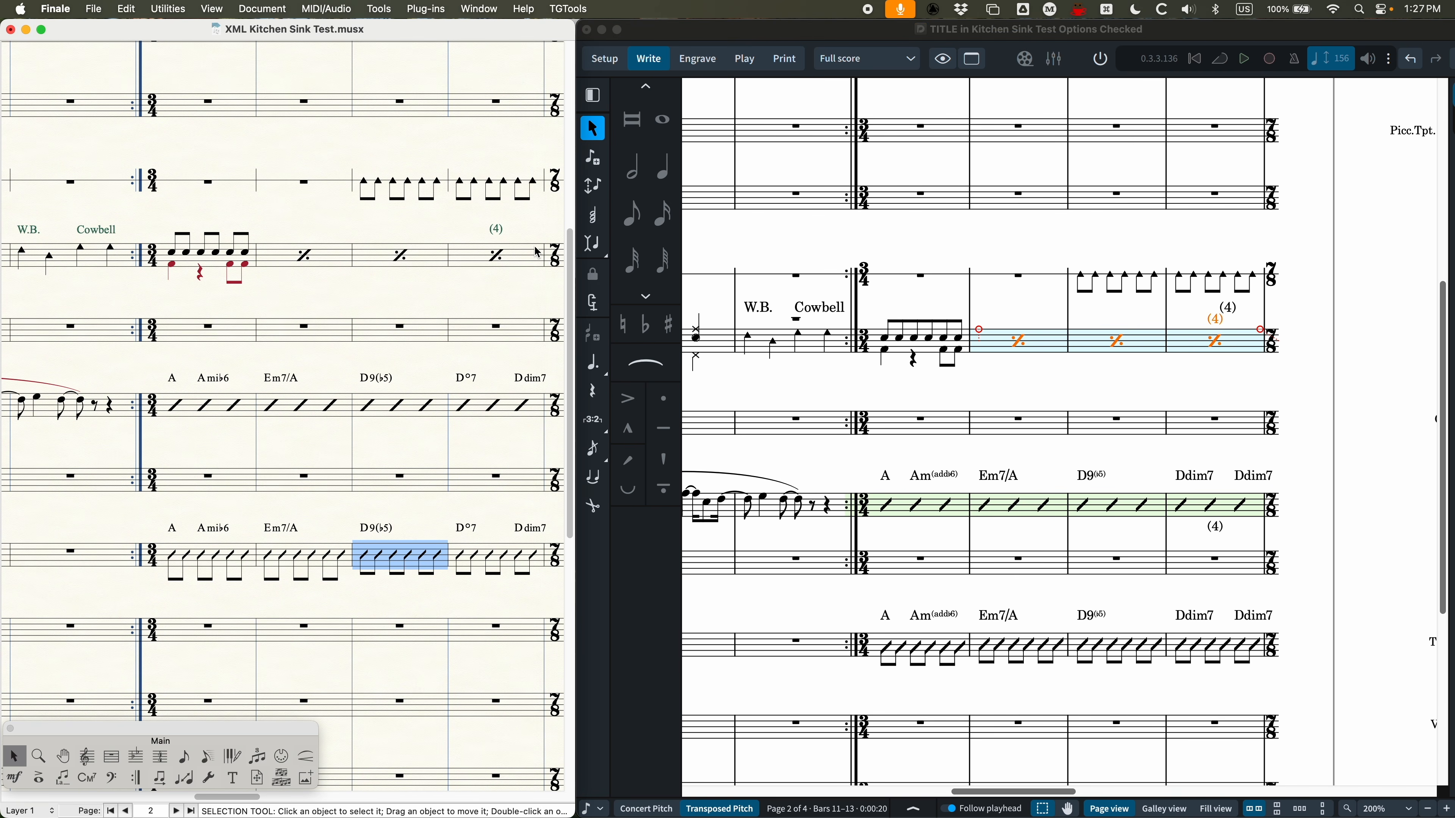
pyautogui.click(497, 231)
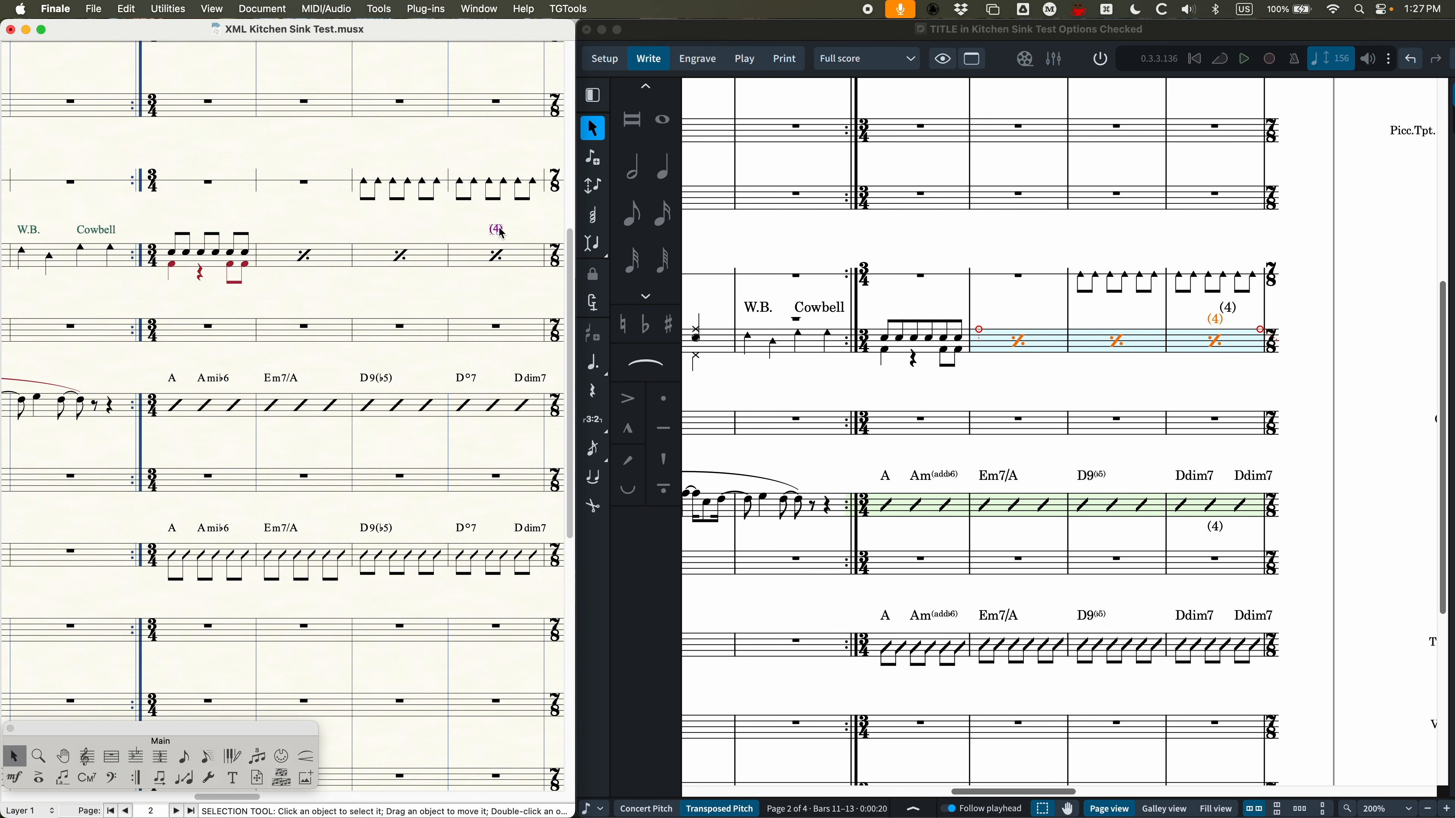
pyautogui.click(1154, 325)
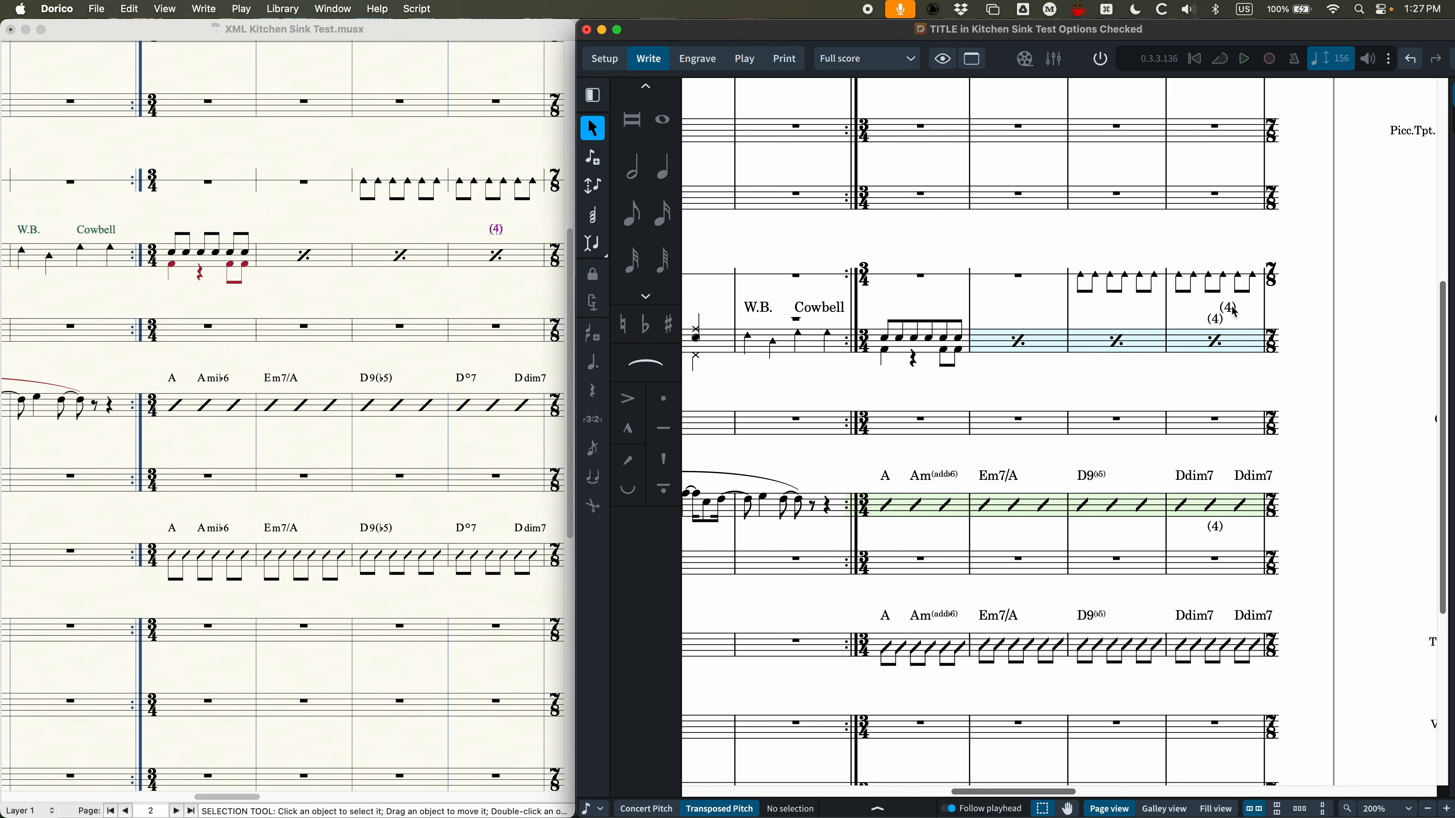
pyautogui.click(1235, 311)
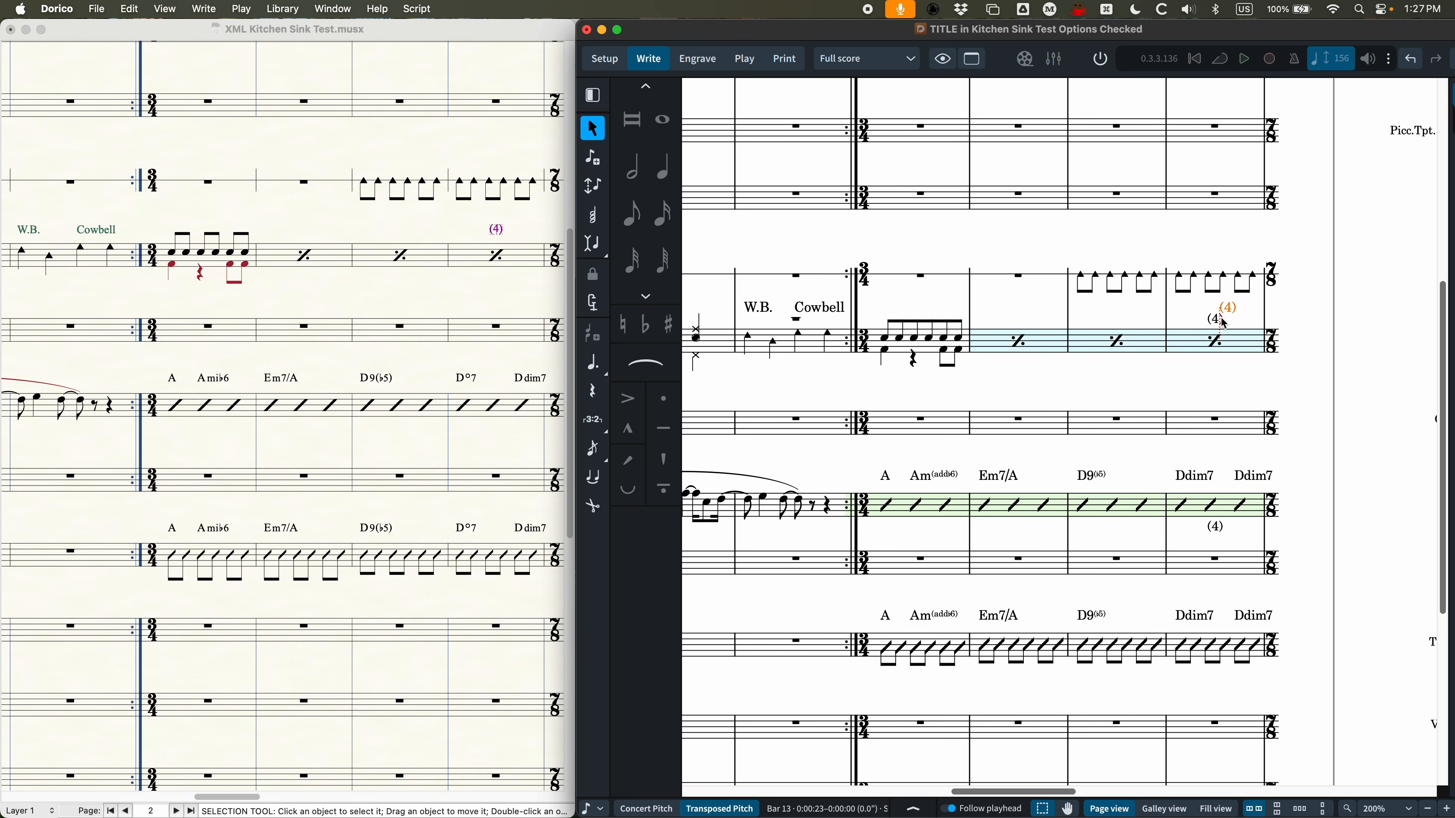
# Select the drum set's bar repeat count in Dorico and view the bar repeat region's properties
pyautogui.click(1215, 318)
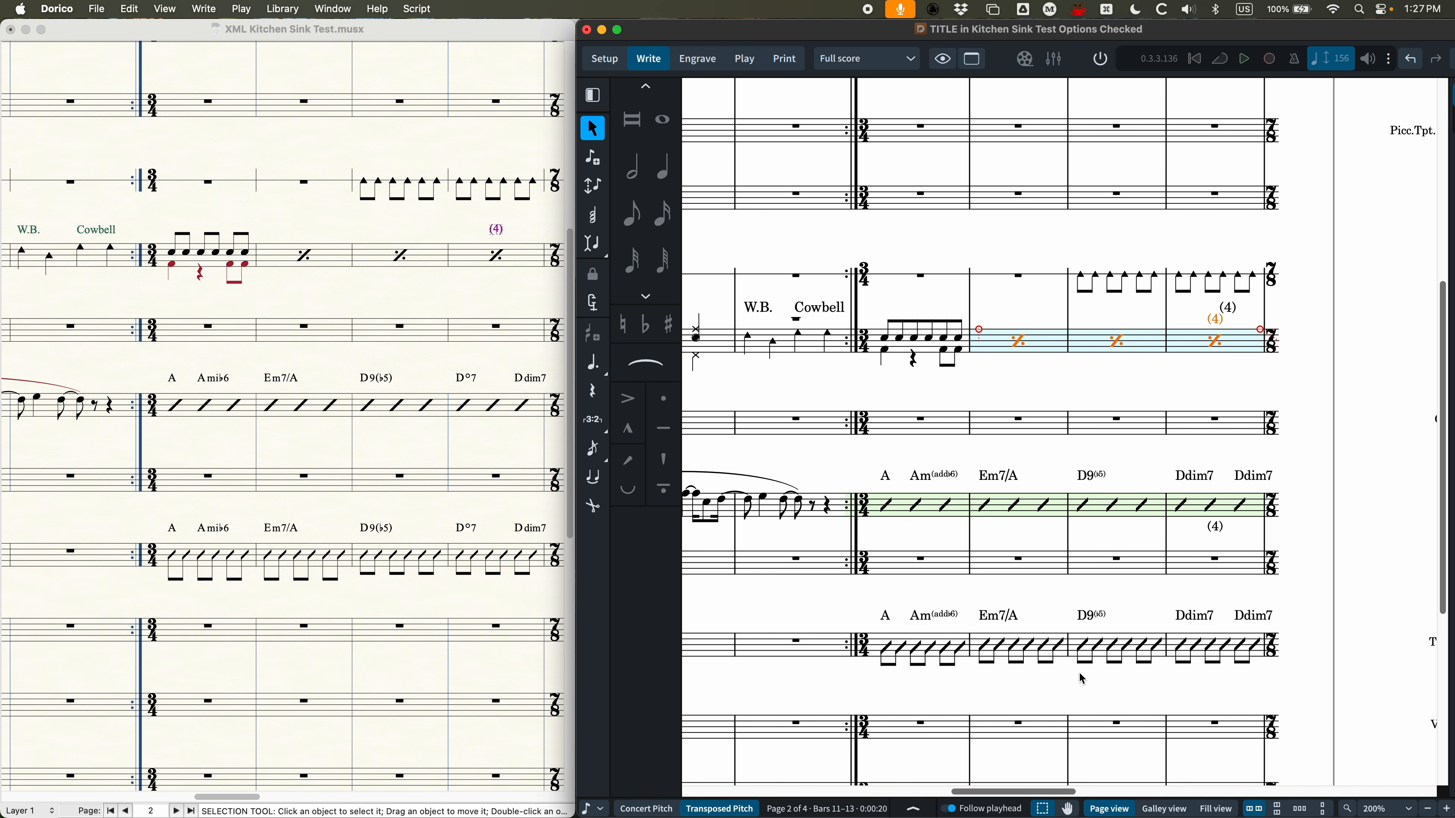
pyautogui.press('super+8')
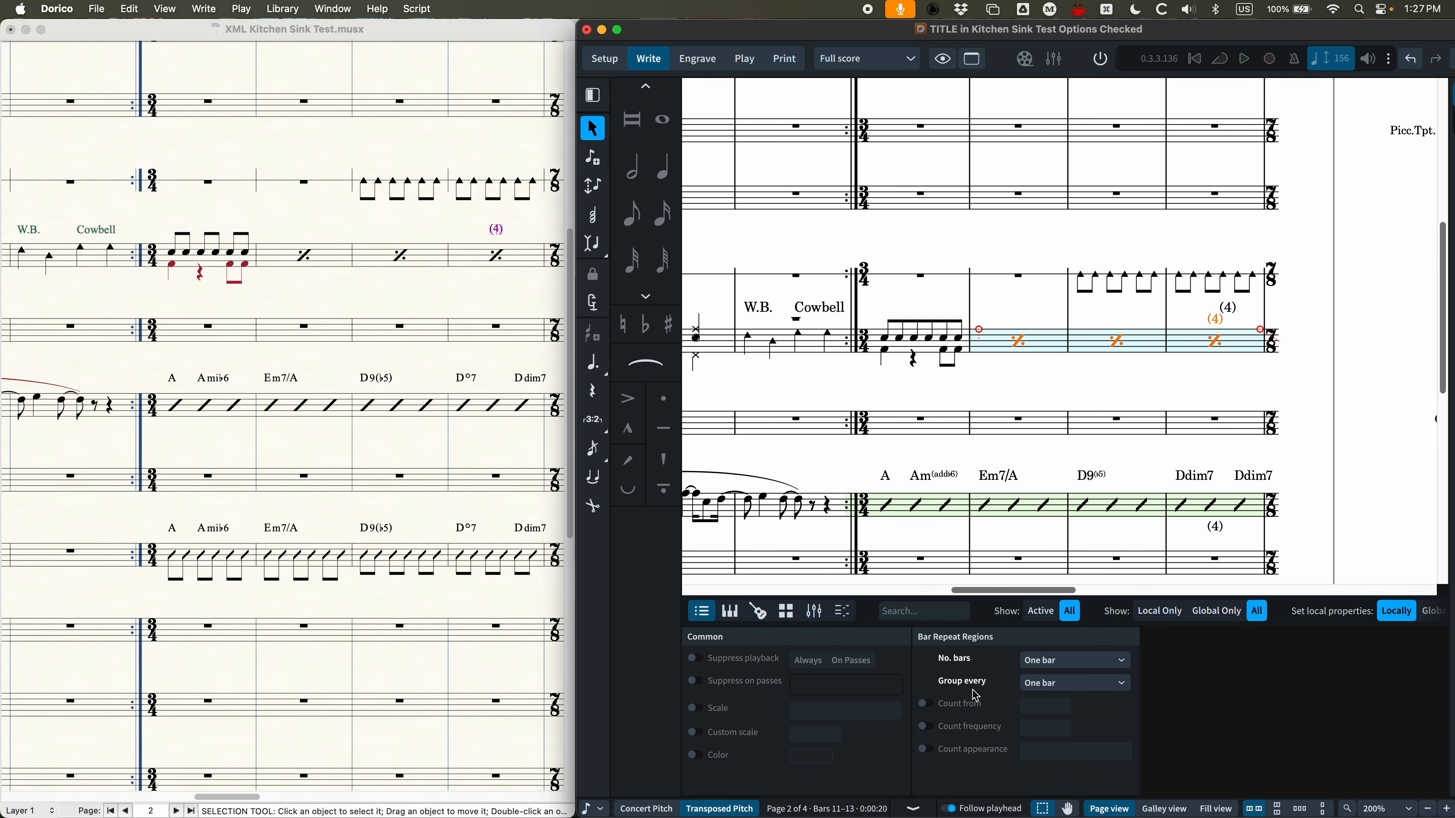
pyautogui.press('super+8')
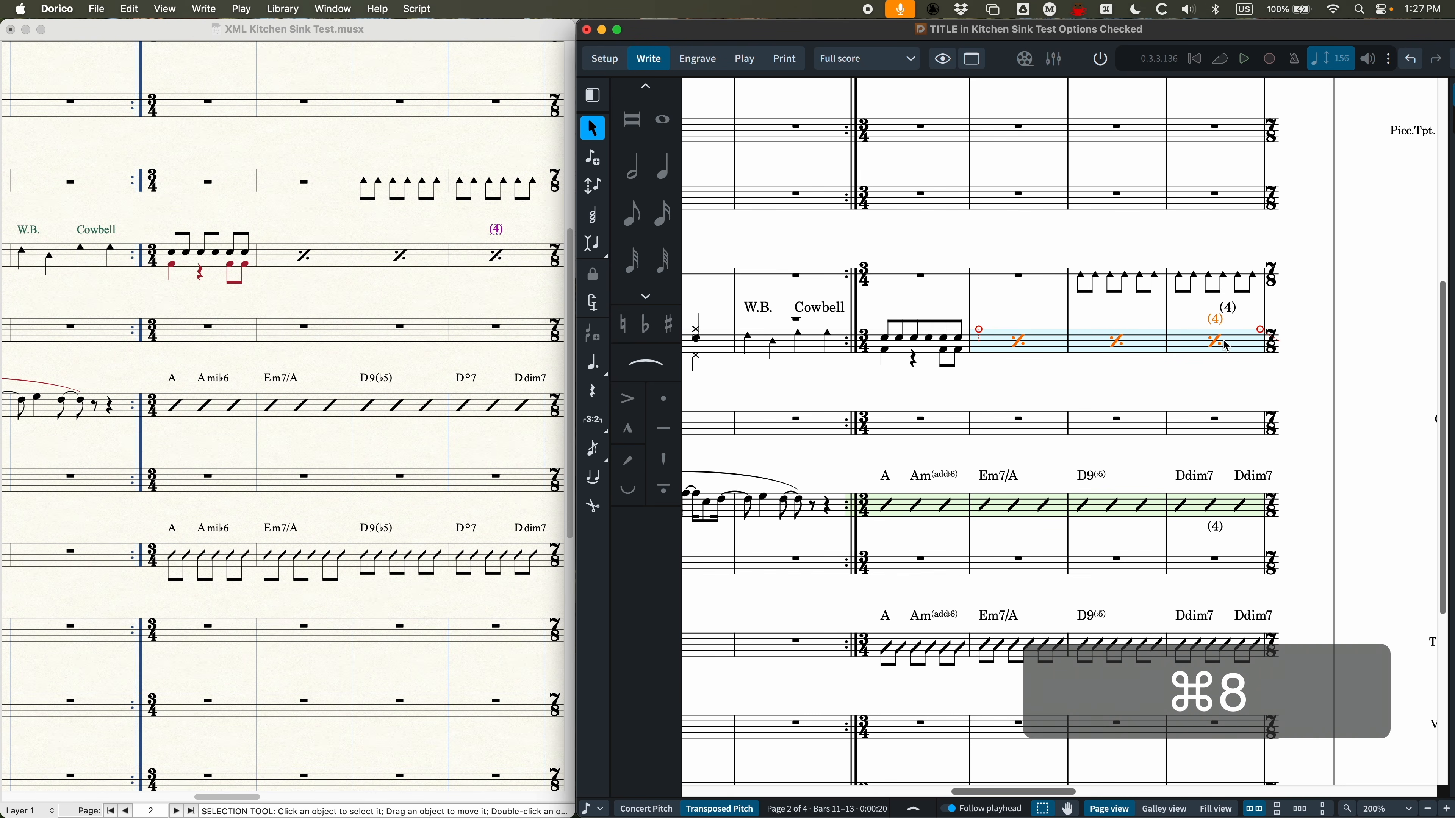
# Delete the duplicate imported (4) text above the drum set's last bar repeat in bar 13
pyautogui.click(1235, 311)
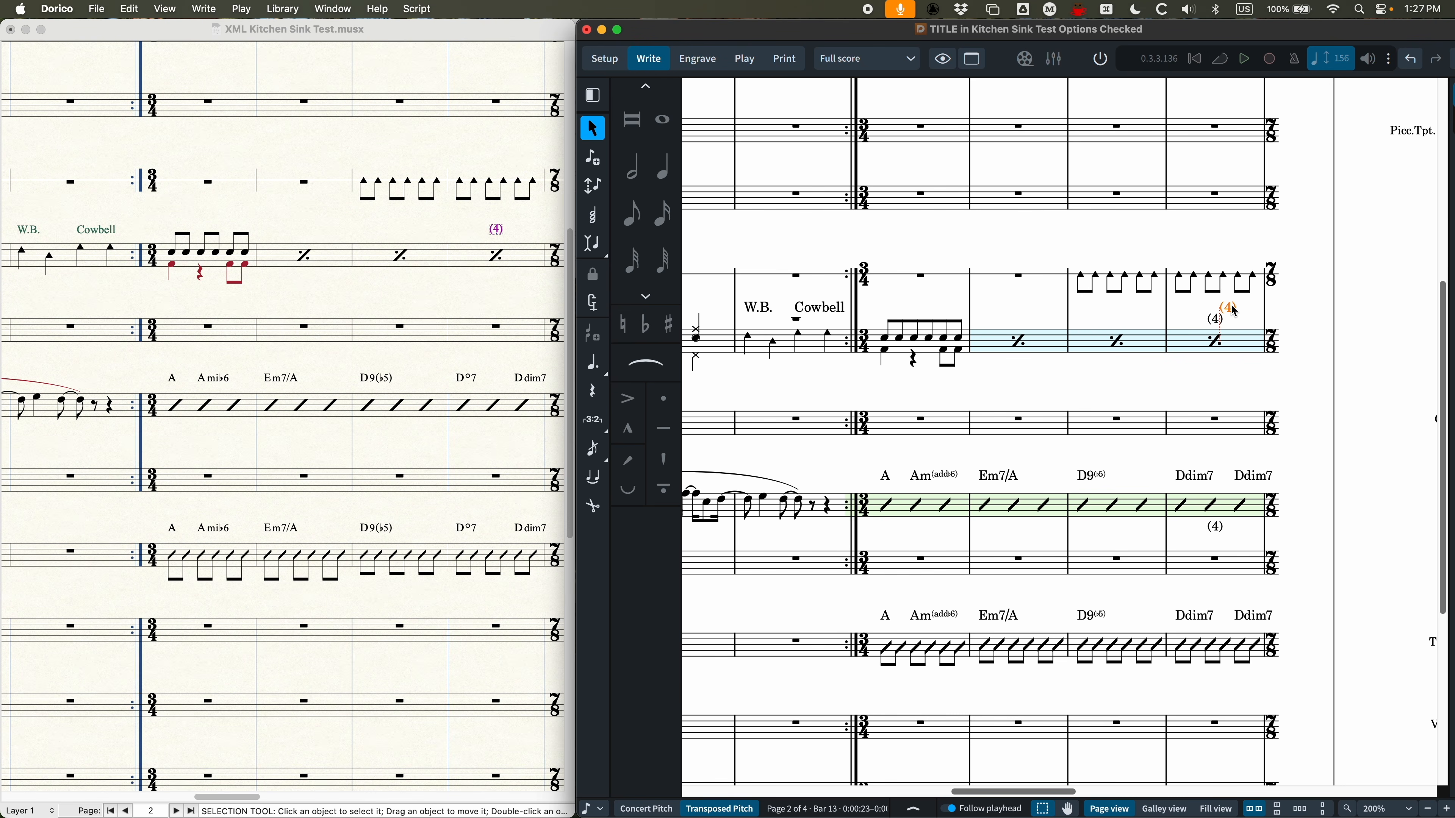
pyautogui.press('BackSpace')
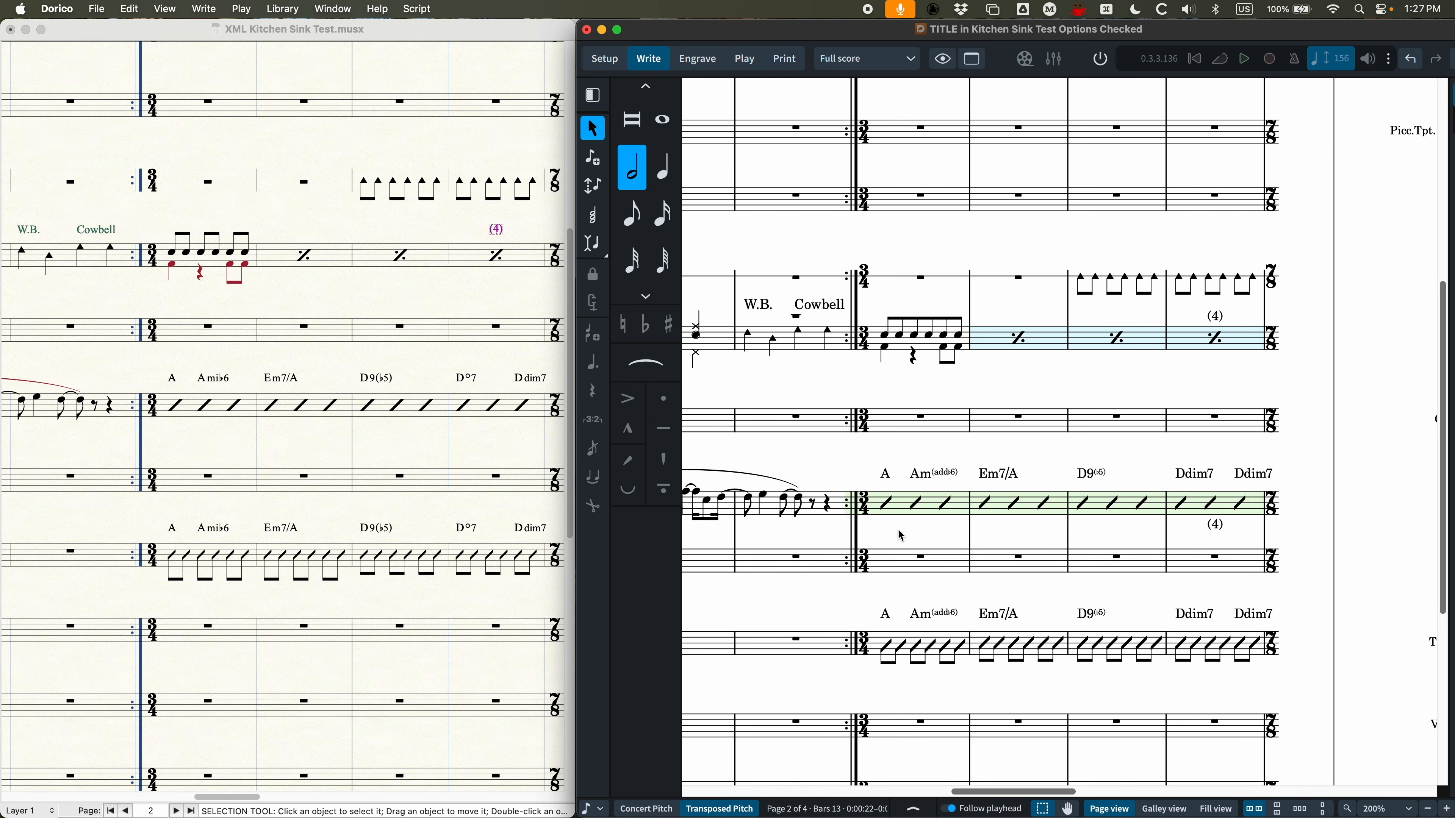
# Compare the 7/8 triangle bars in both scores, selecting the first and third bars in Finale to check the beaming
pyautogui.hscroll(10, 891, 533)
pyautogui.click(372, 211)
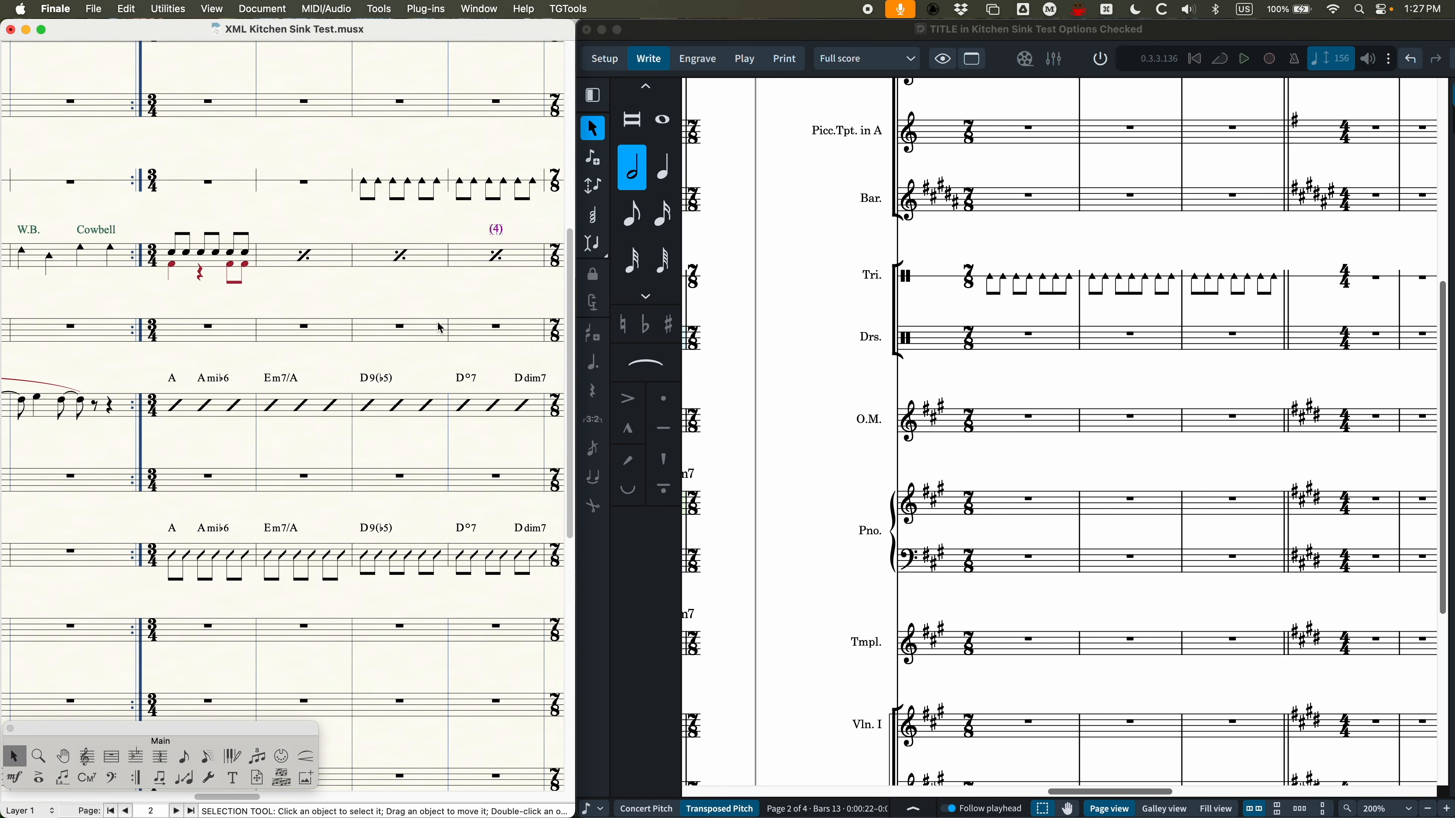
pyautogui.hscroll(10, 302, 425)
pyautogui.scroll(5, 302, 425)
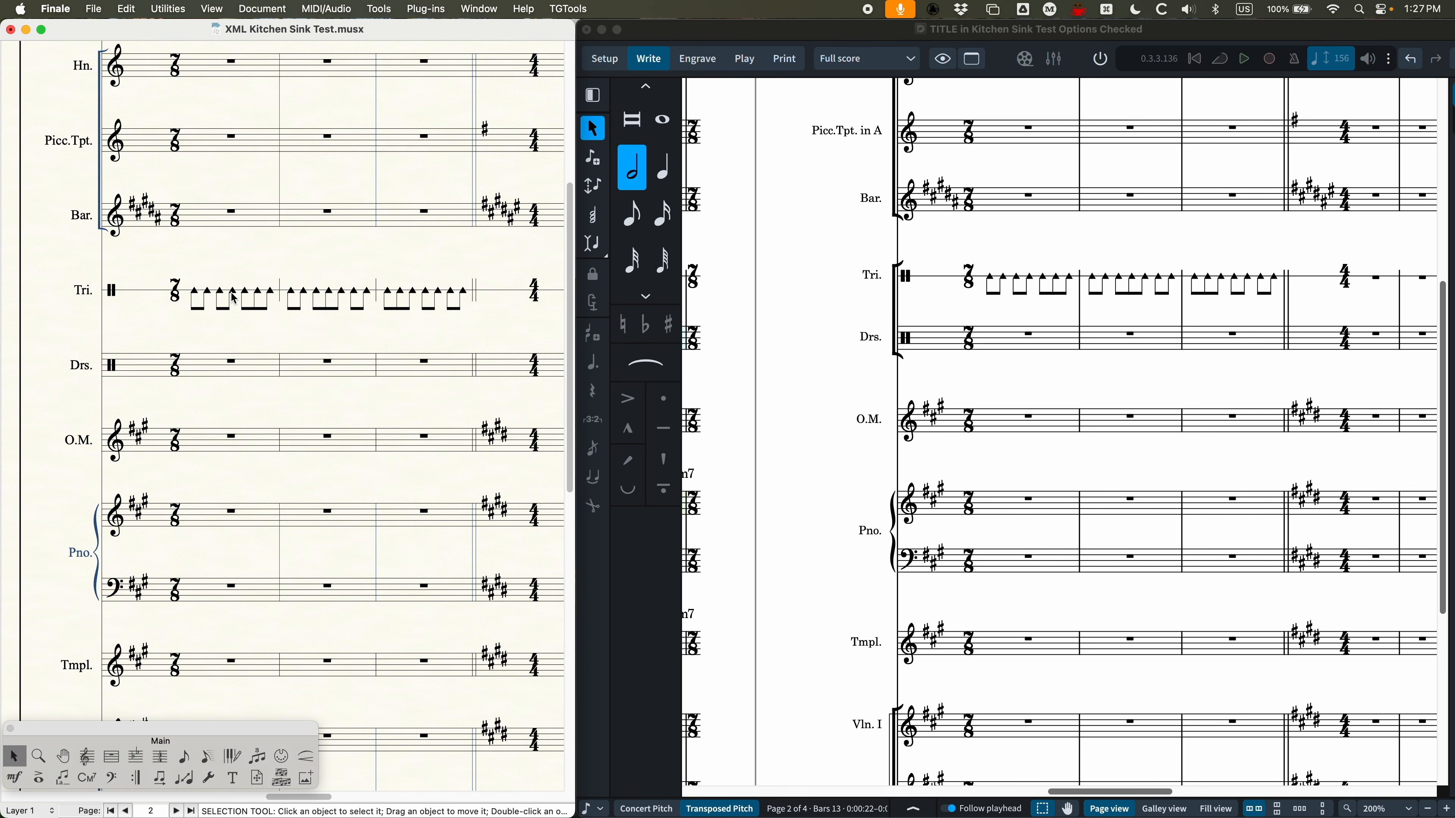
pyautogui.click(207, 295)
pyautogui.click(406, 293)
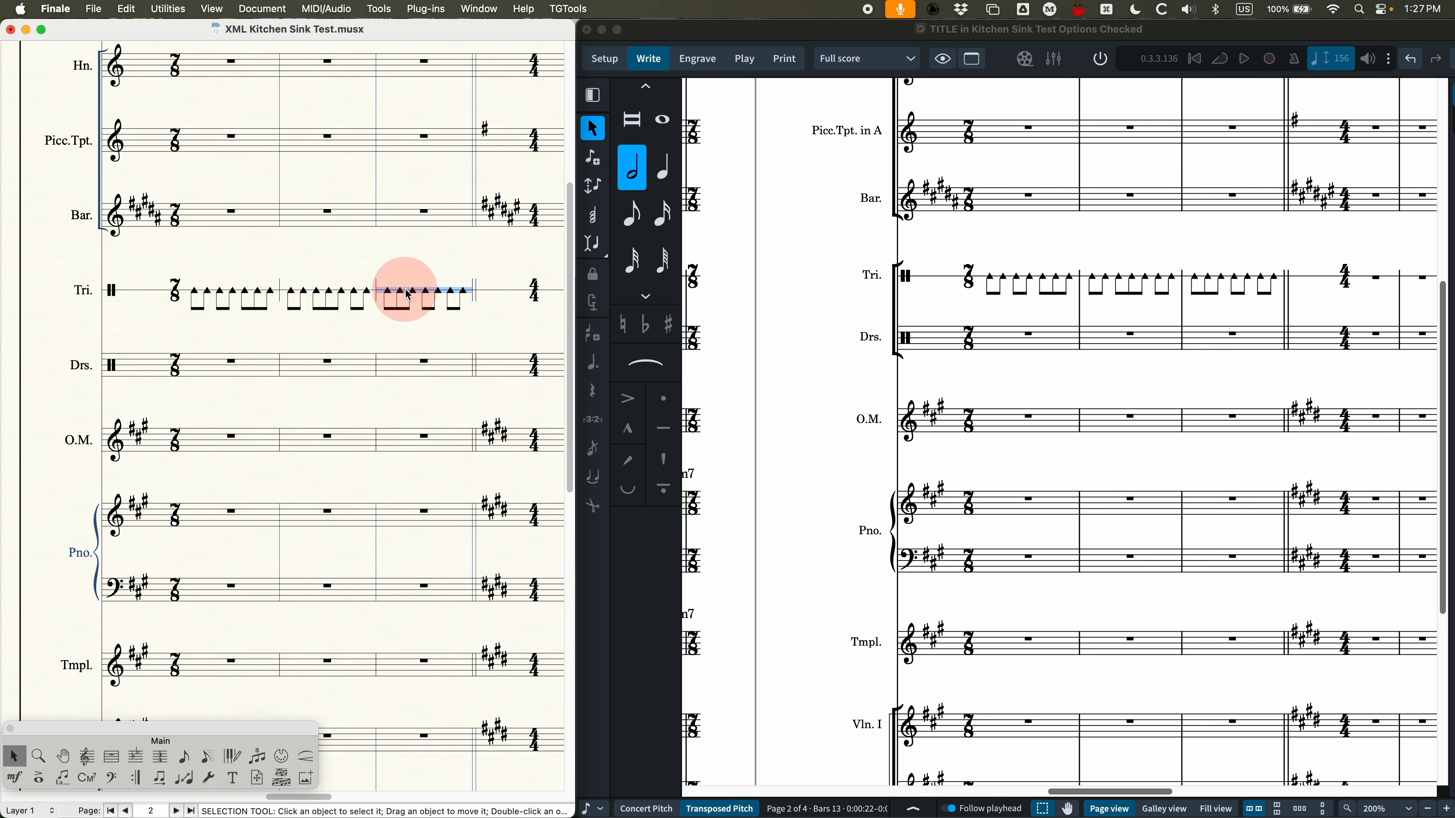
pyautogui.click(449, 272)
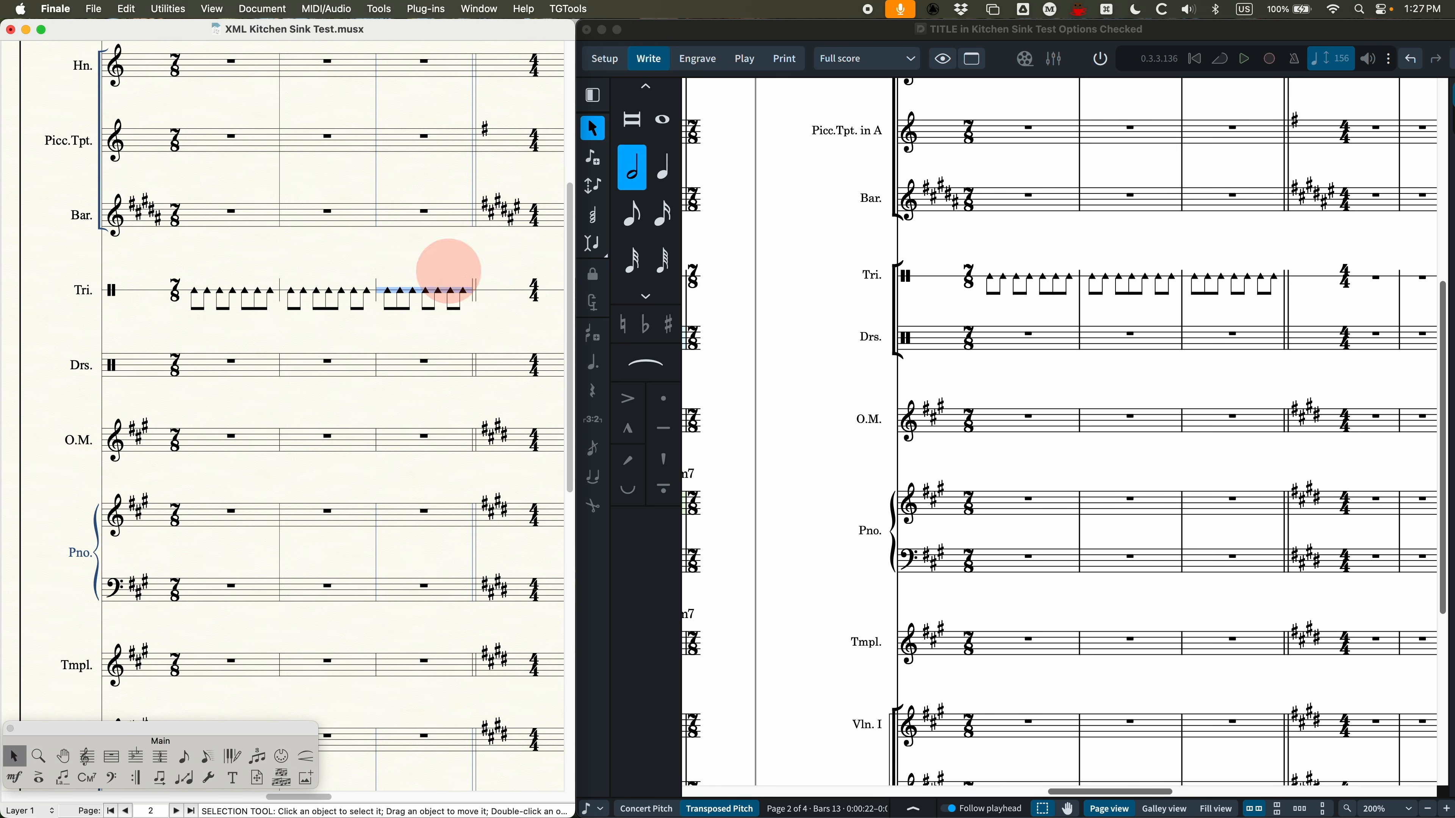
# Open the 7/8 time signature at bar 14 in Dorico for inspection and select the triangle notes in bar 15
pyautogui.click(1064, 36)
pyautogui.hscroll(5, 1041, 390)
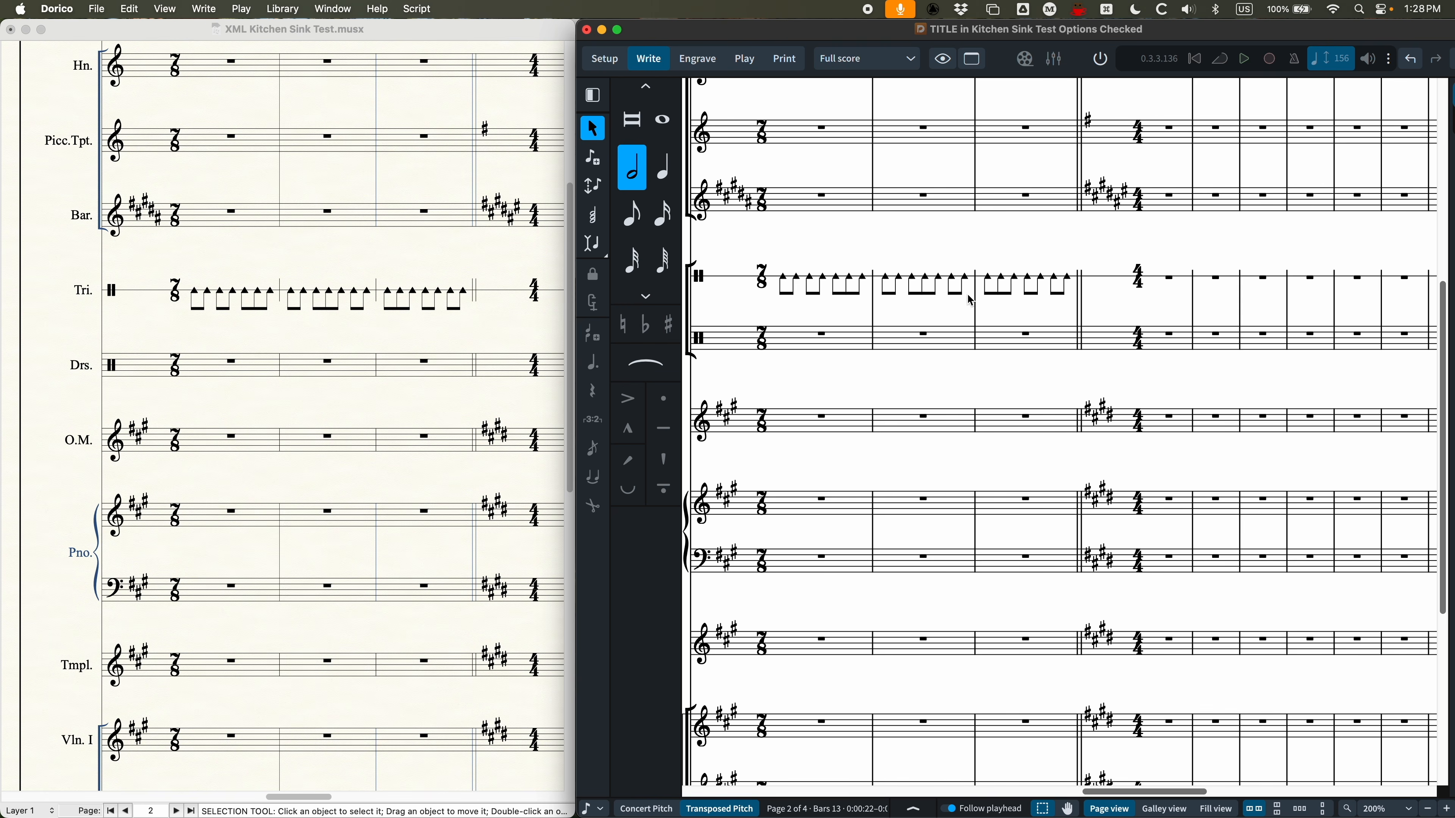
pyautogui.scroll(5, 976, 344)
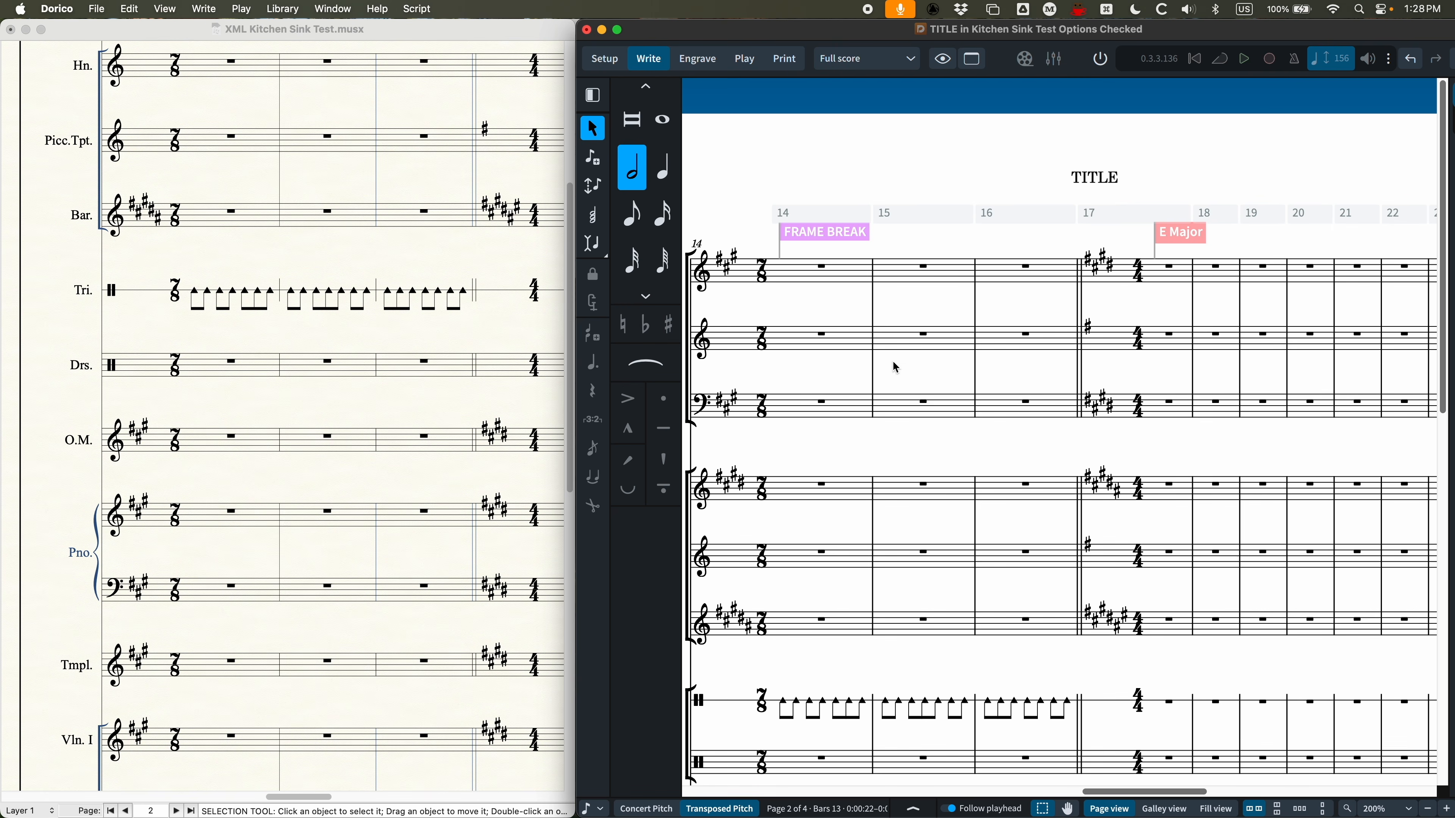
pyautogui.click(764, 284)
pyautogui.doubleClick(765, 283)
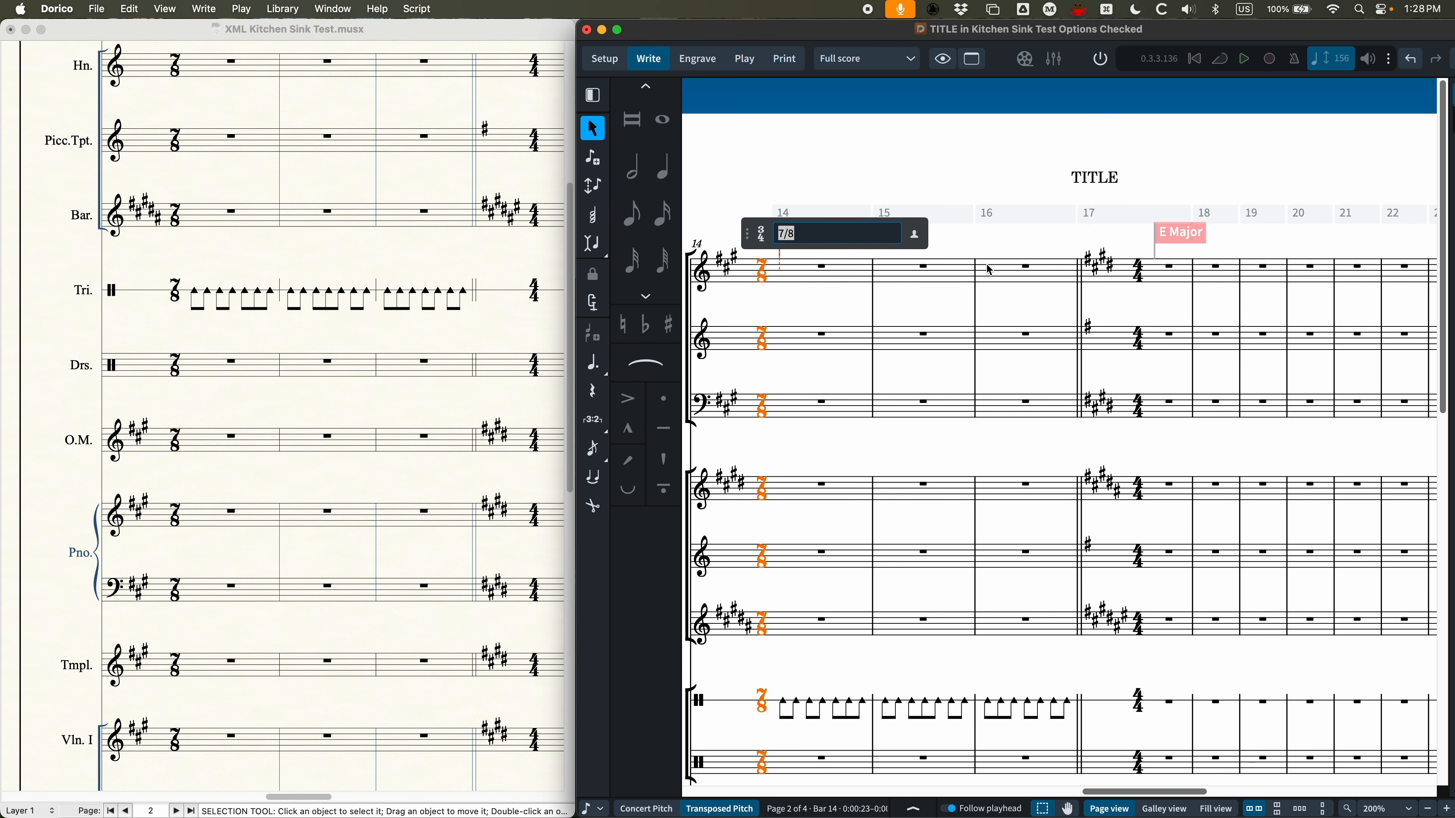
pyautogui.scroll(-5, 943, 510)
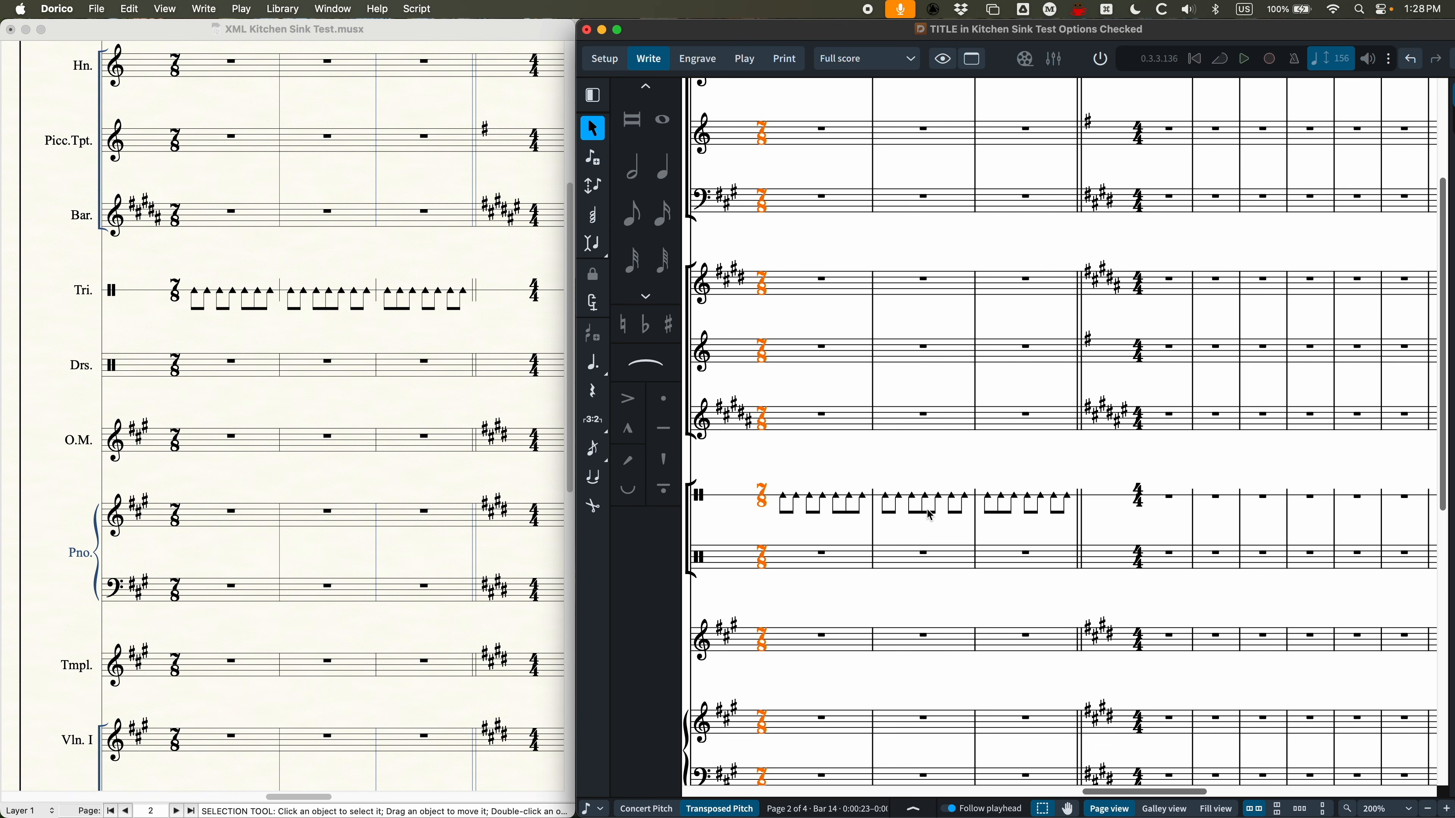
pyautogui.click(930, 515)
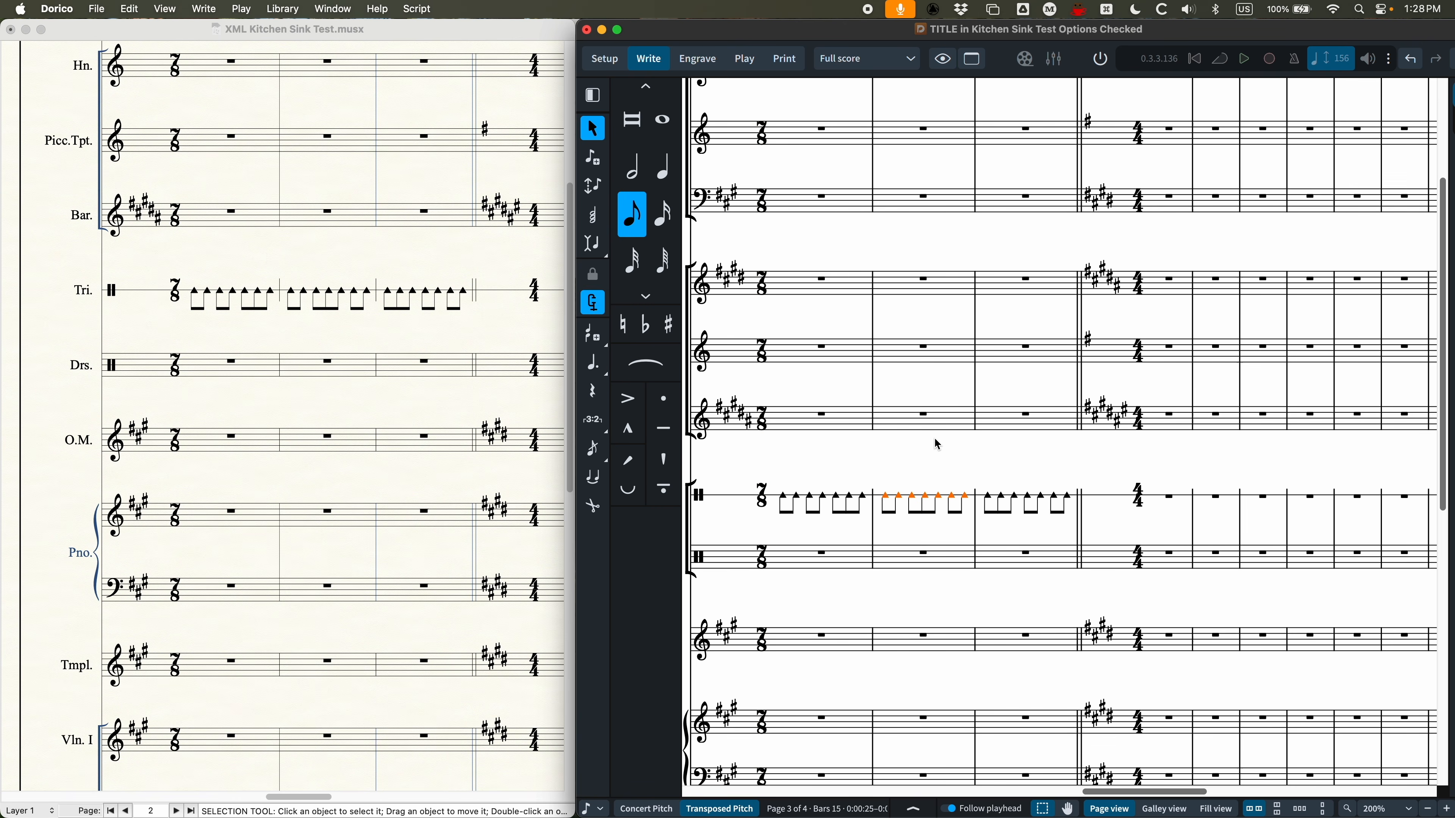
# Switch to the Options Unchecked project in Dorico and view the 7/8 triangle bars from bar 14
pyautogui.hotkey('ctrl', 'Up')
pyautogui.click(960, 439)
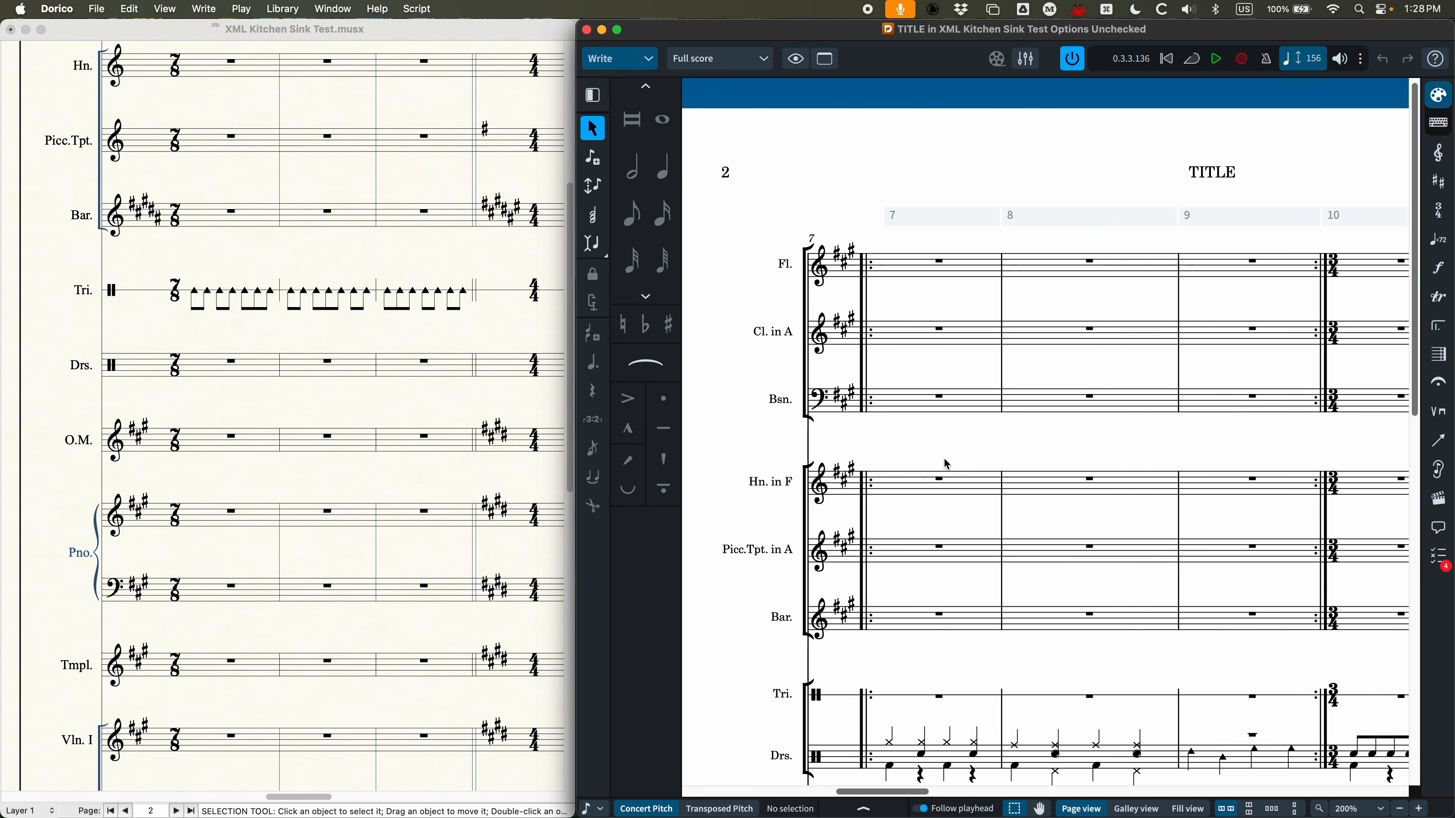
pyautogui.hscroll(10, 948, 464)
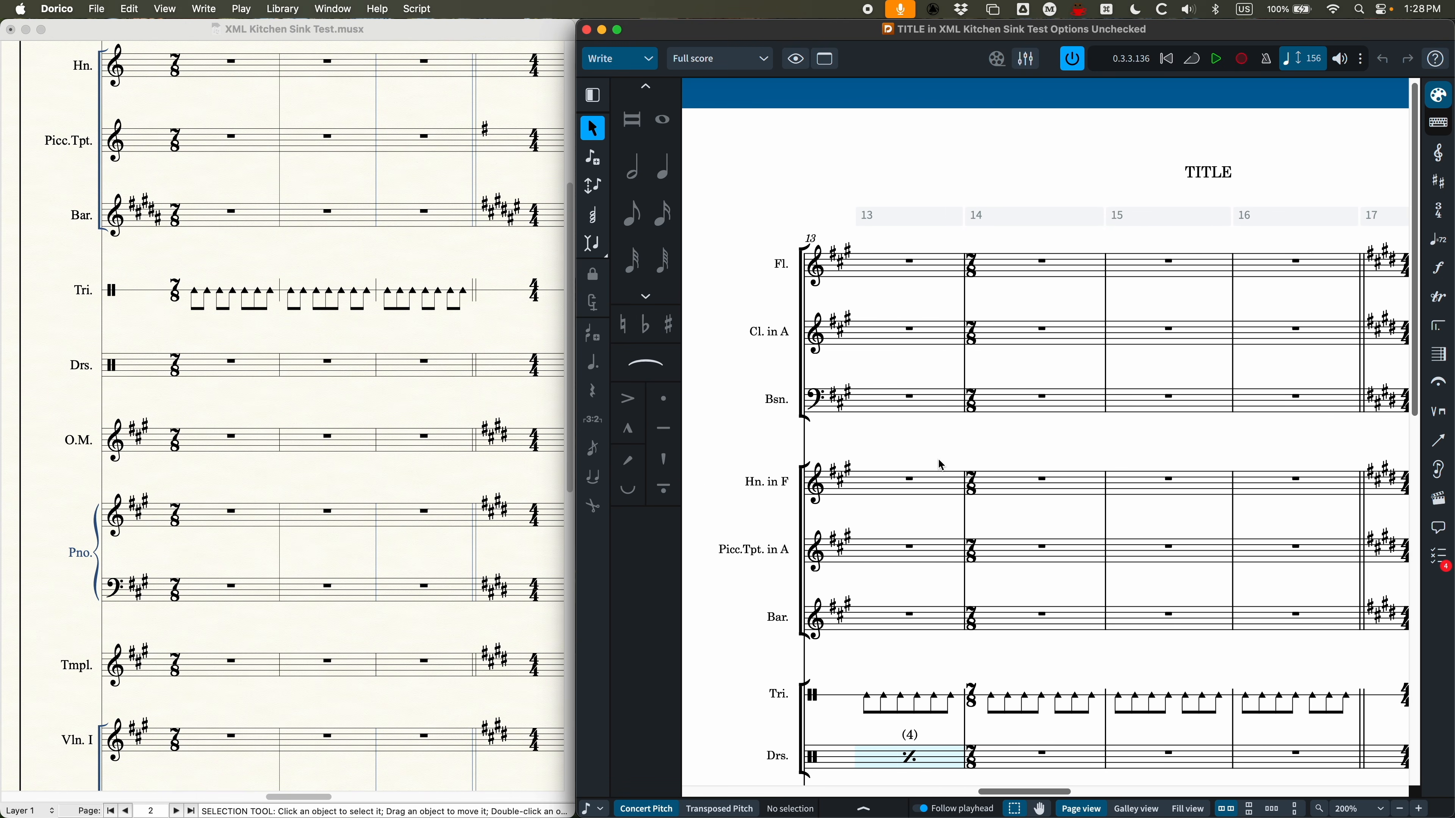
# Switch to the Options Checked project and re-enter the bar 14 7/8 time signature with a [2+2+3] beat grouping
pyautogui.hscroll(5, 941, 464)
pyautogui.scroll(-5, 936, 459)
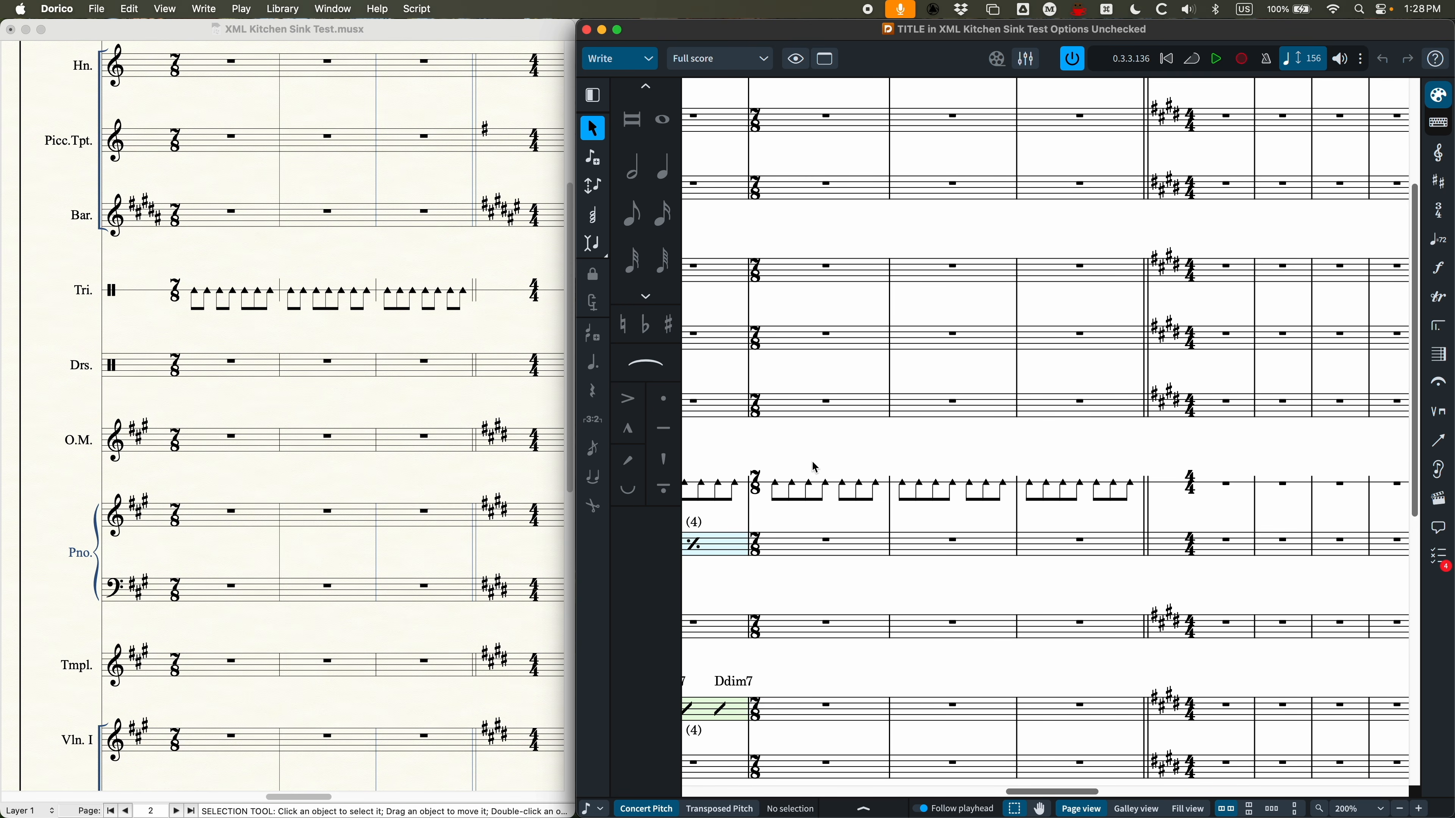
pyautogui.hotkey('ctrl', 'Up')
pyautogui.click(868, 484)
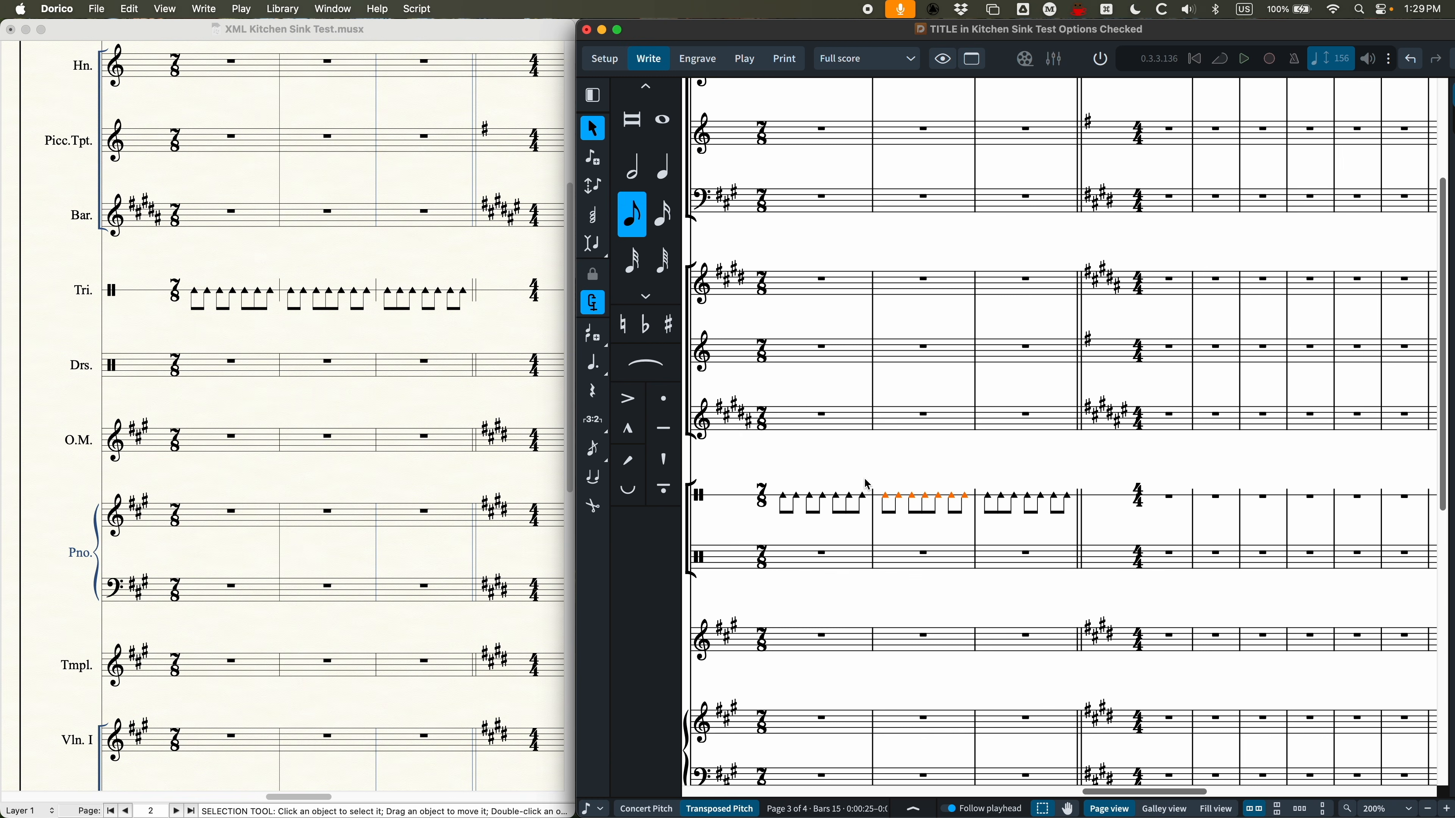
pyautogui.scroll(5, 765, 425)
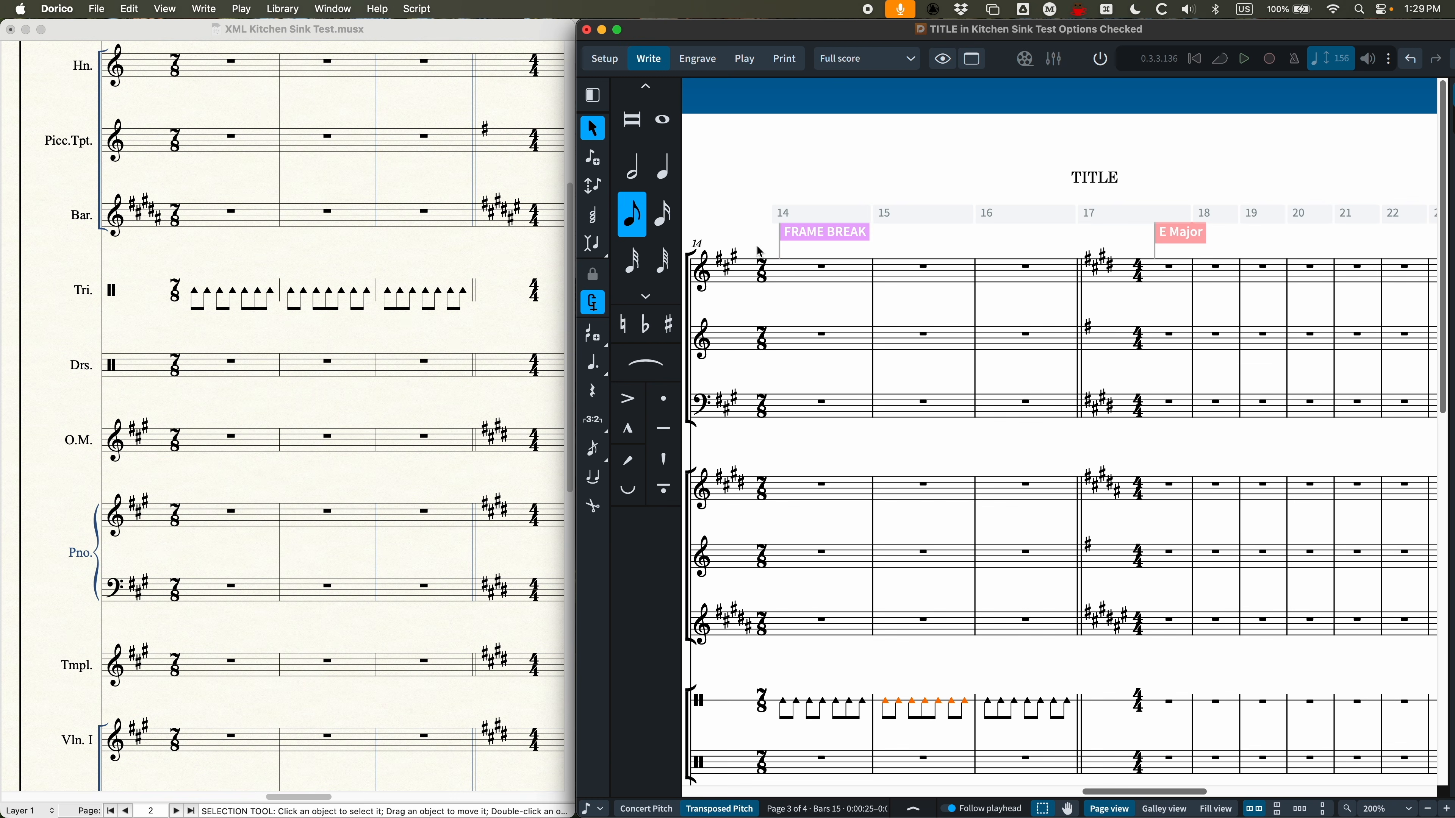
pyautogui.doubleClick(763, 273)
pyautogui.write('[')
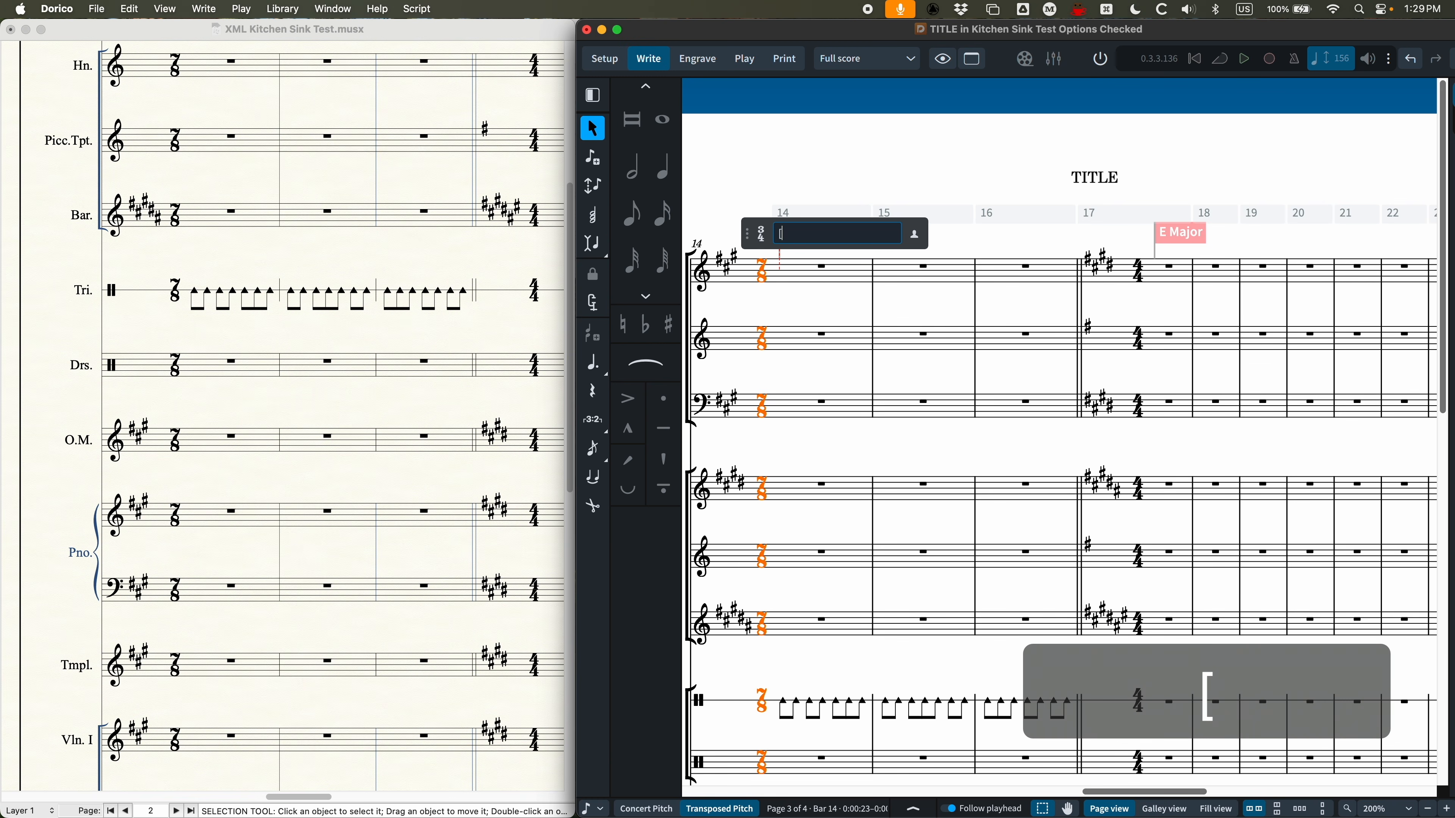
pyautogui.write('2+2')
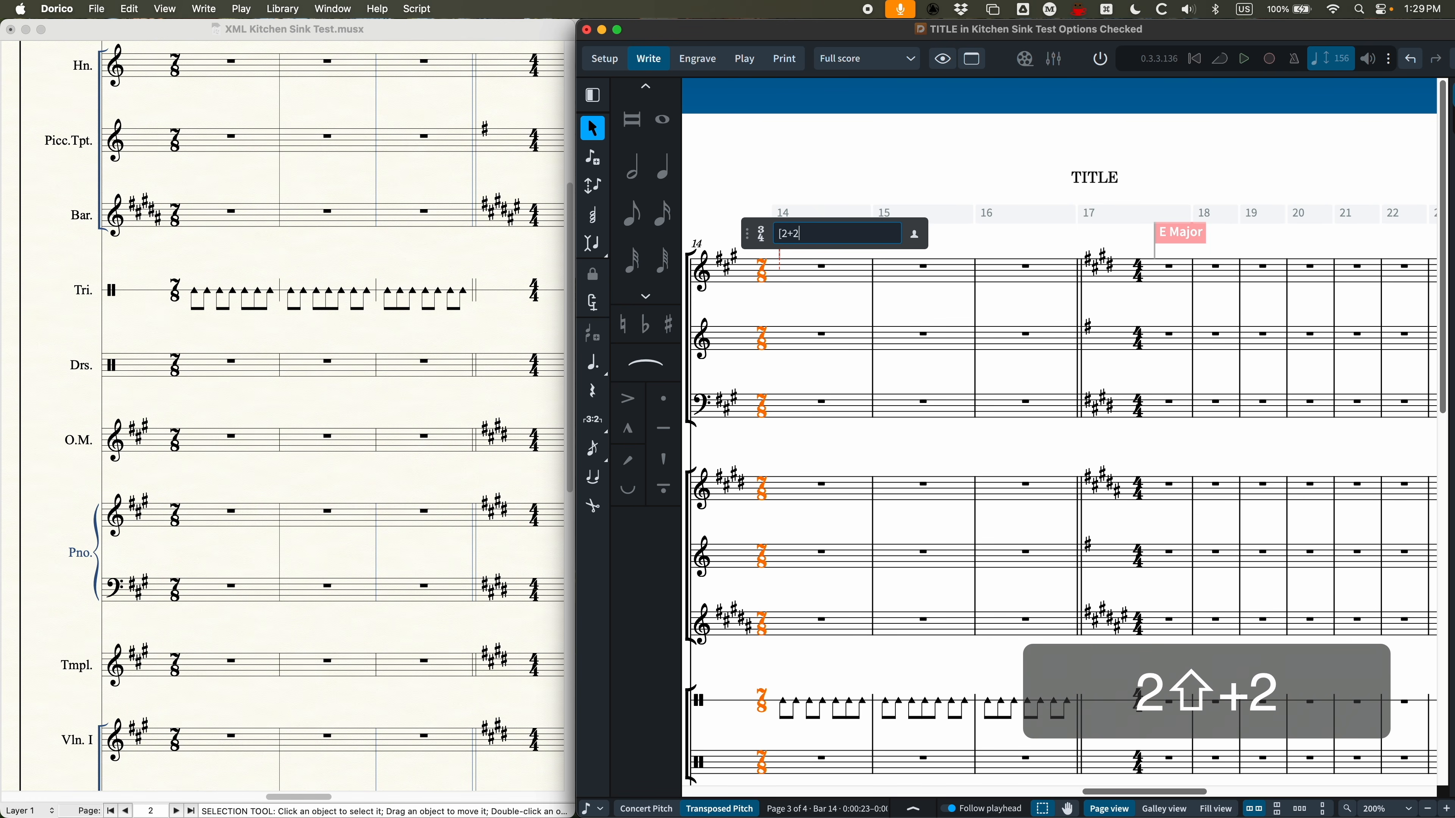
pyautogui.write('+3]')
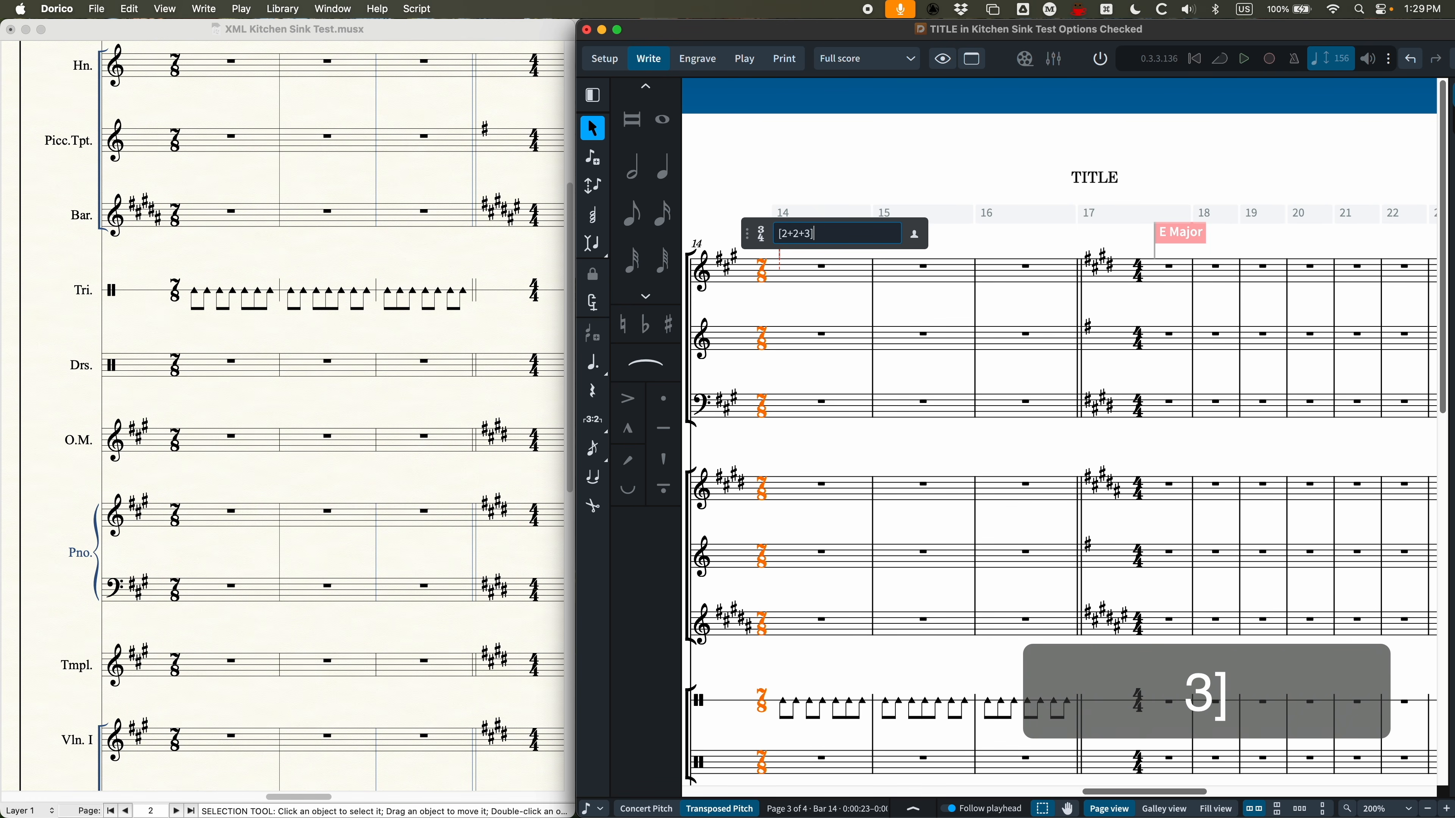
pyautogui.write('/')
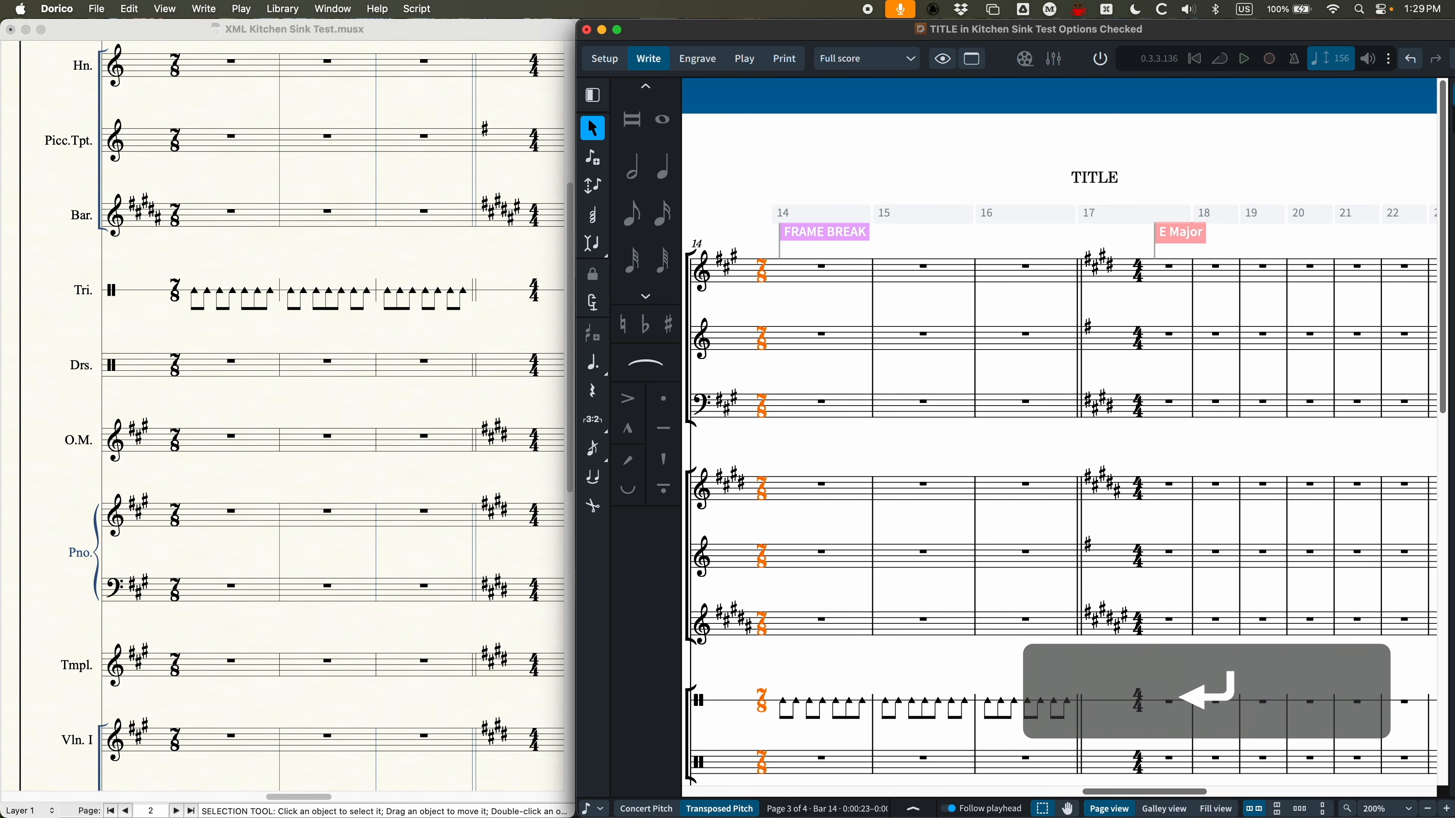
# Select the flute rests in bars 15 and 16 and examine the beaming of the 7/8 triangle bars
pyautogui.click(924, 266)
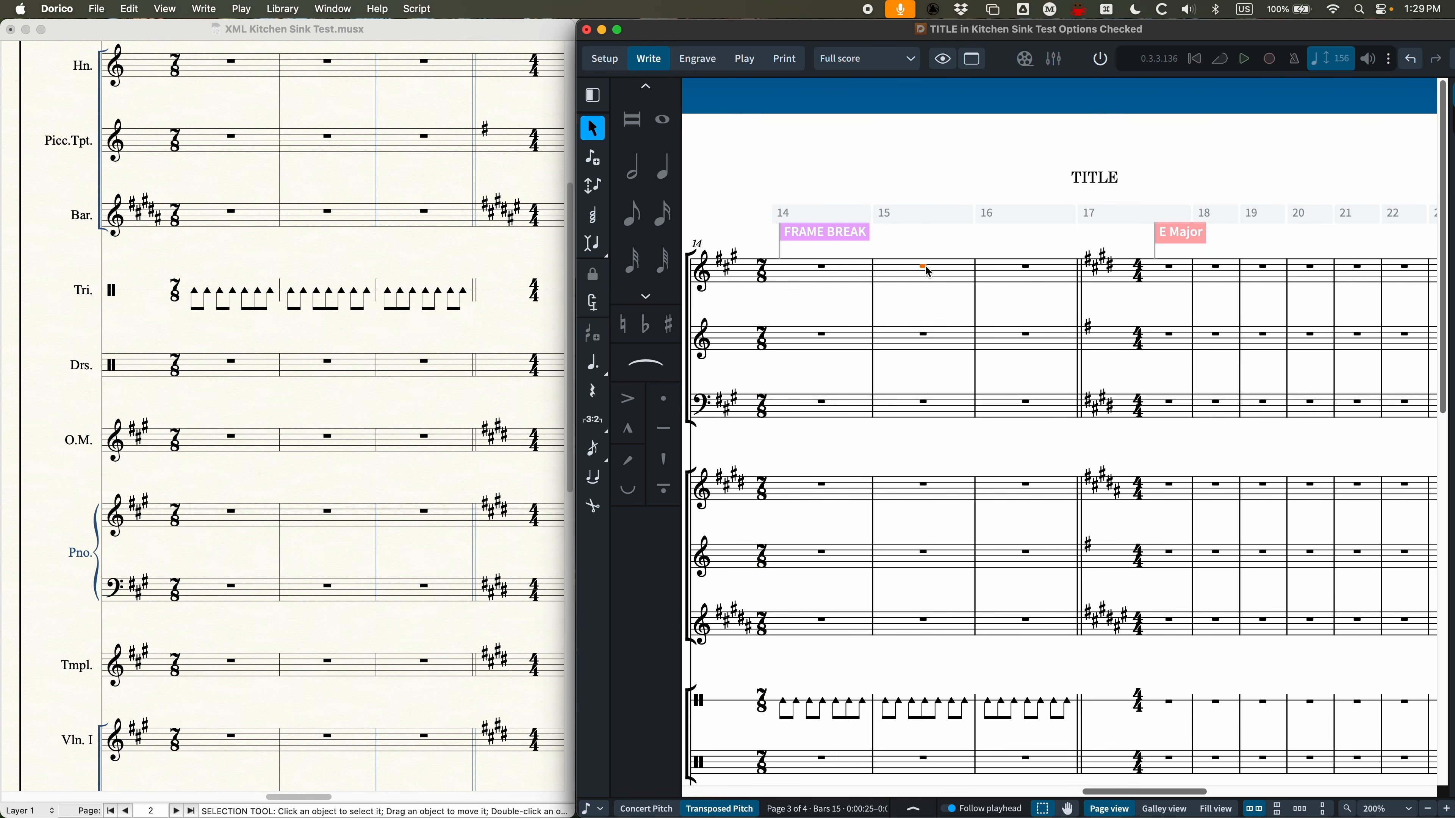
pyautogui.click(1026, 266)
pyautogui.scroll(-3, 854, 367)
pyautogui.scroll(2, 831, 544)
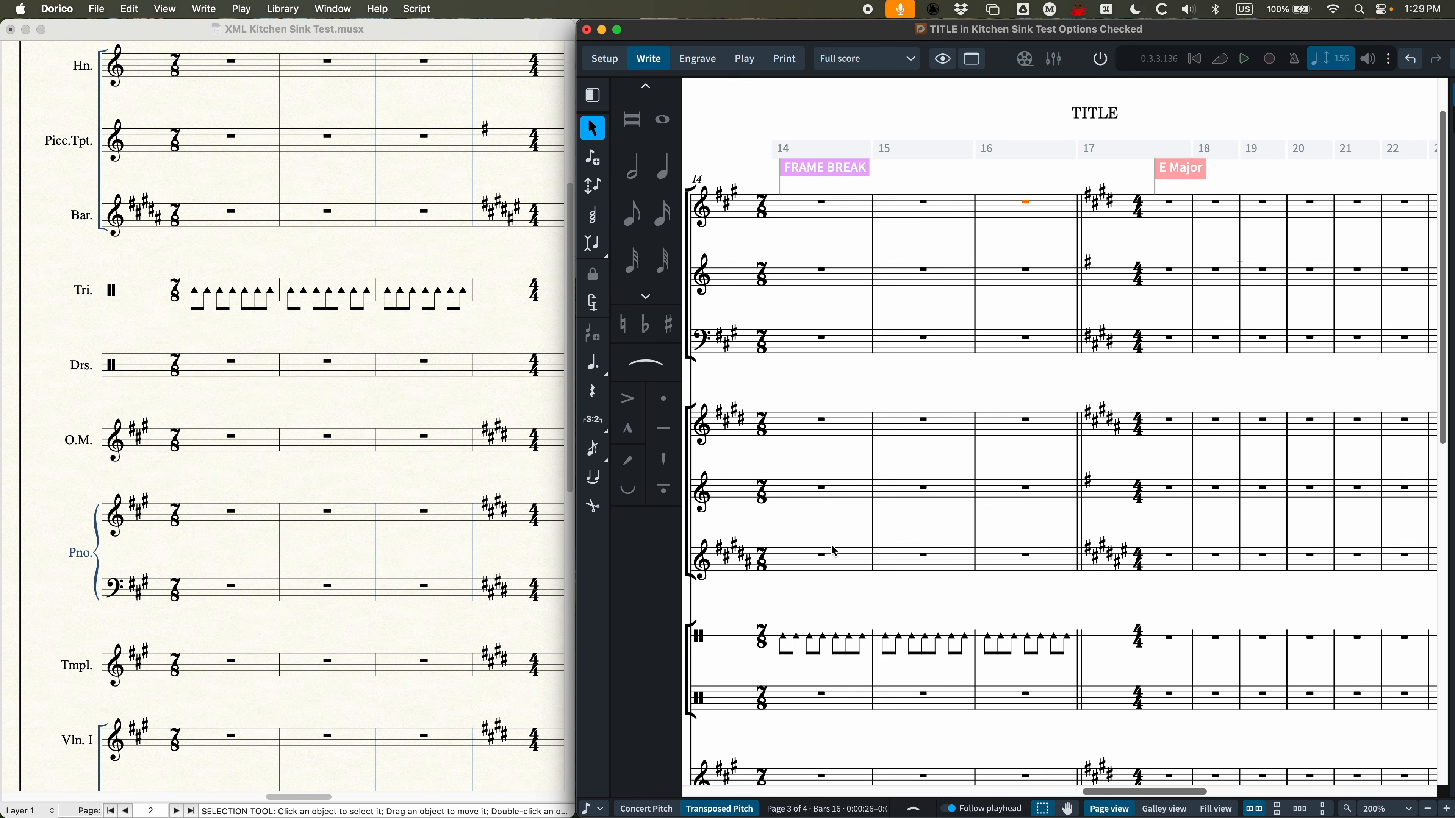
pyautogui.hscroll(-1, 871, 334)
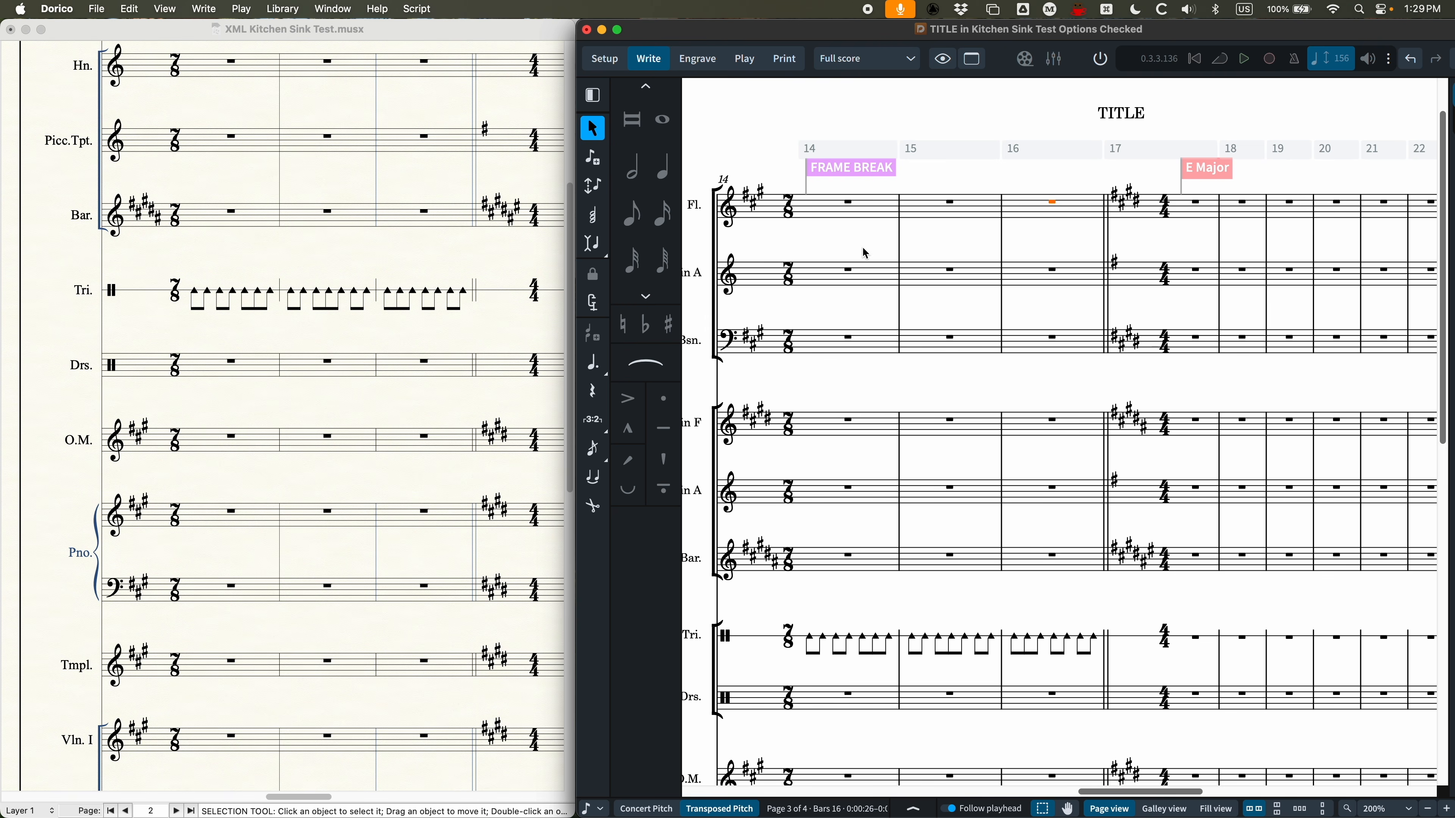
pyautogui.scroll(-1, 858, 507)
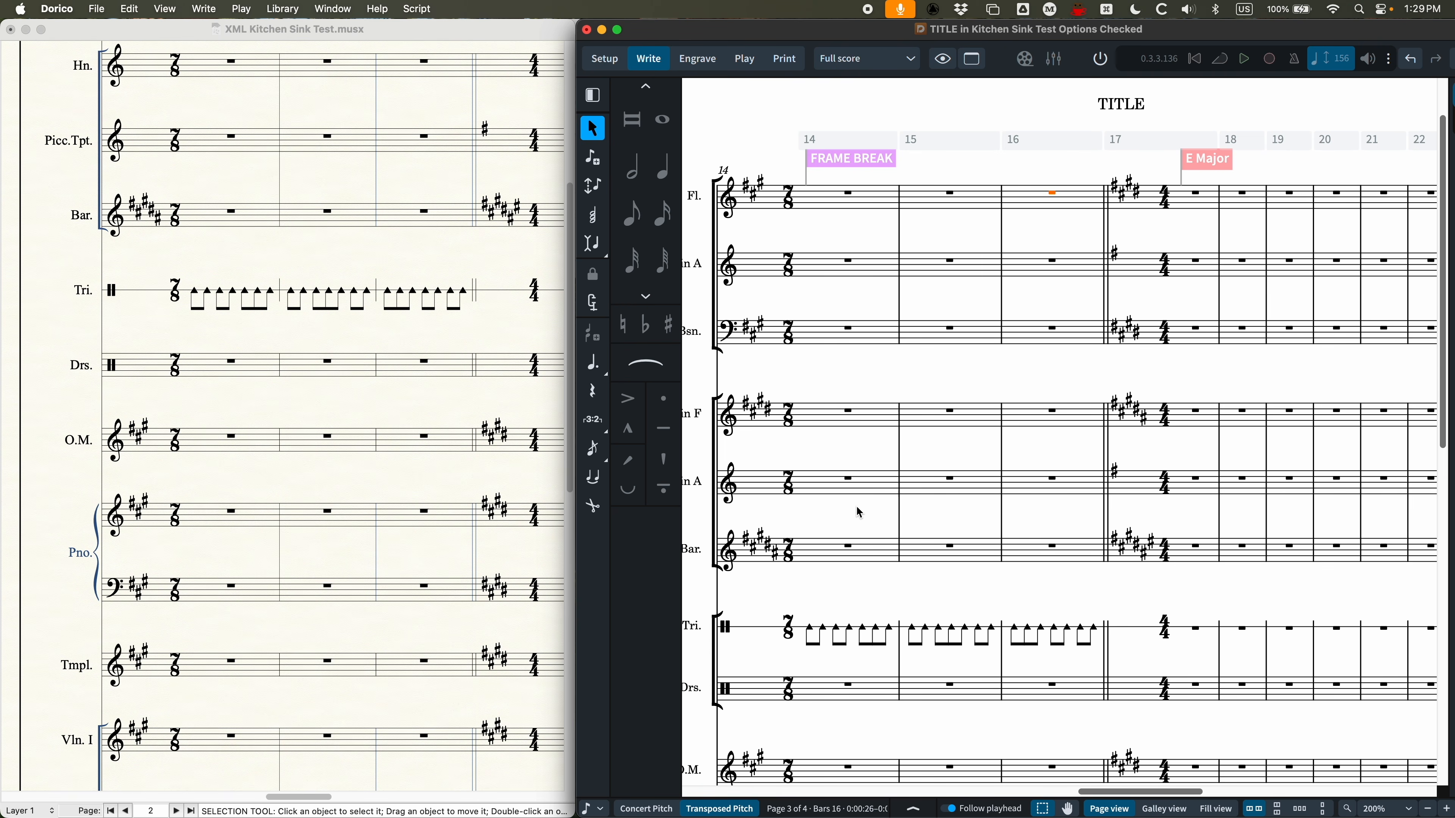
pyautogui.scroll(-4, 875, 509)
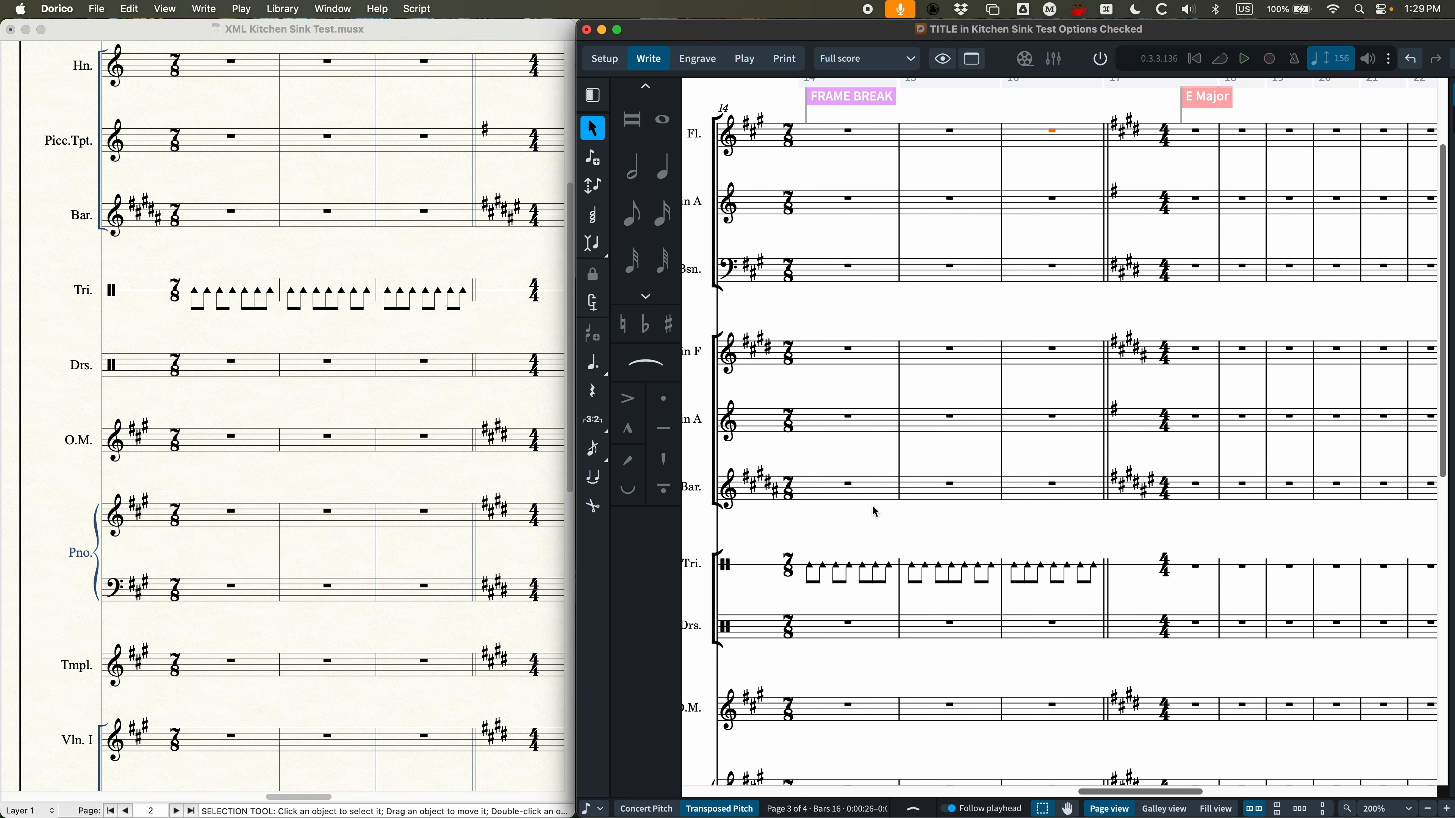
pyautogui.scroll(-2, 873, 512)
pyautogui.scroll(-6, 870, 506)
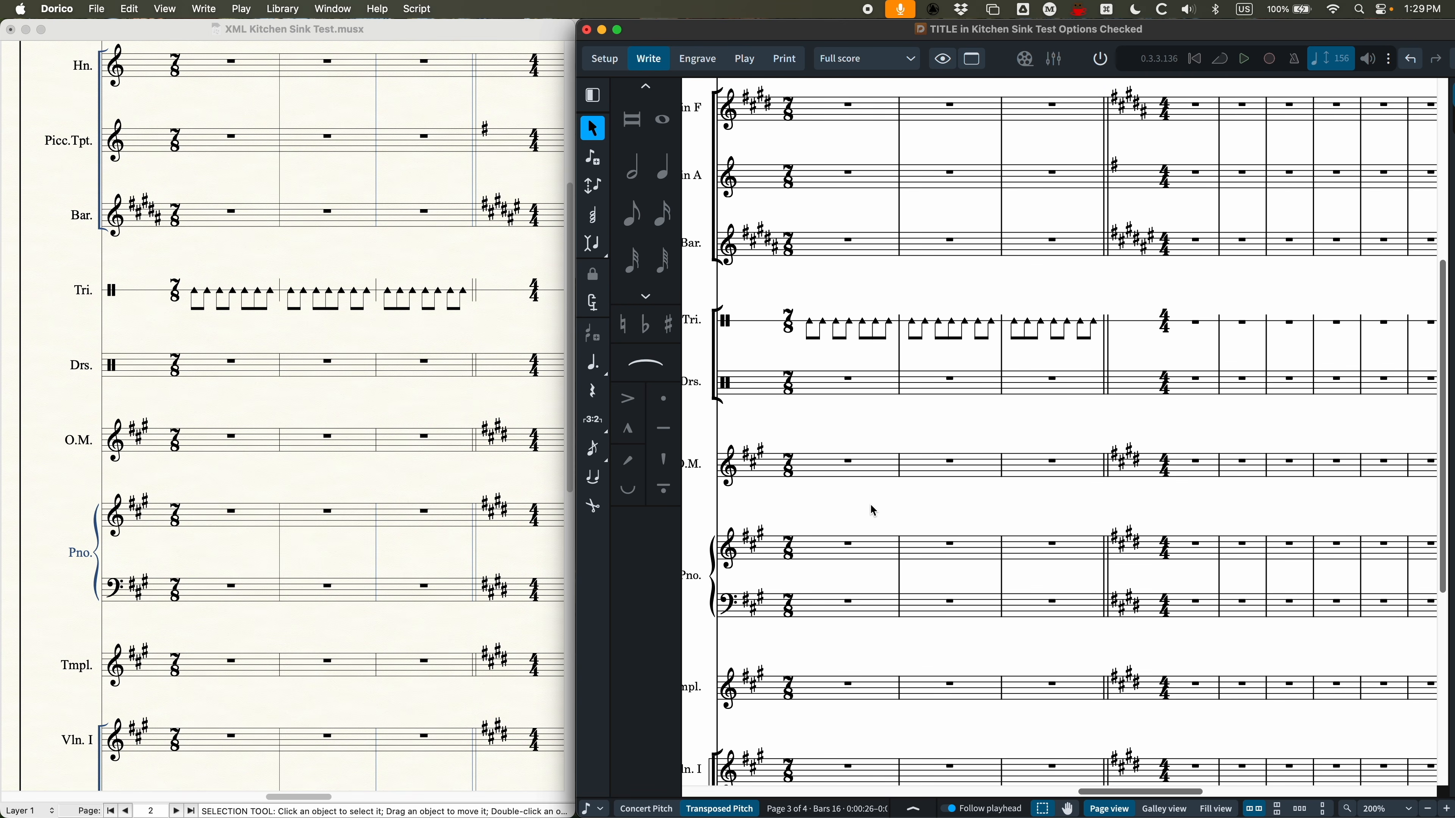
pyautogui.scroll(3, 869, 504)
pyautogui.scroll(10, 832, 524)
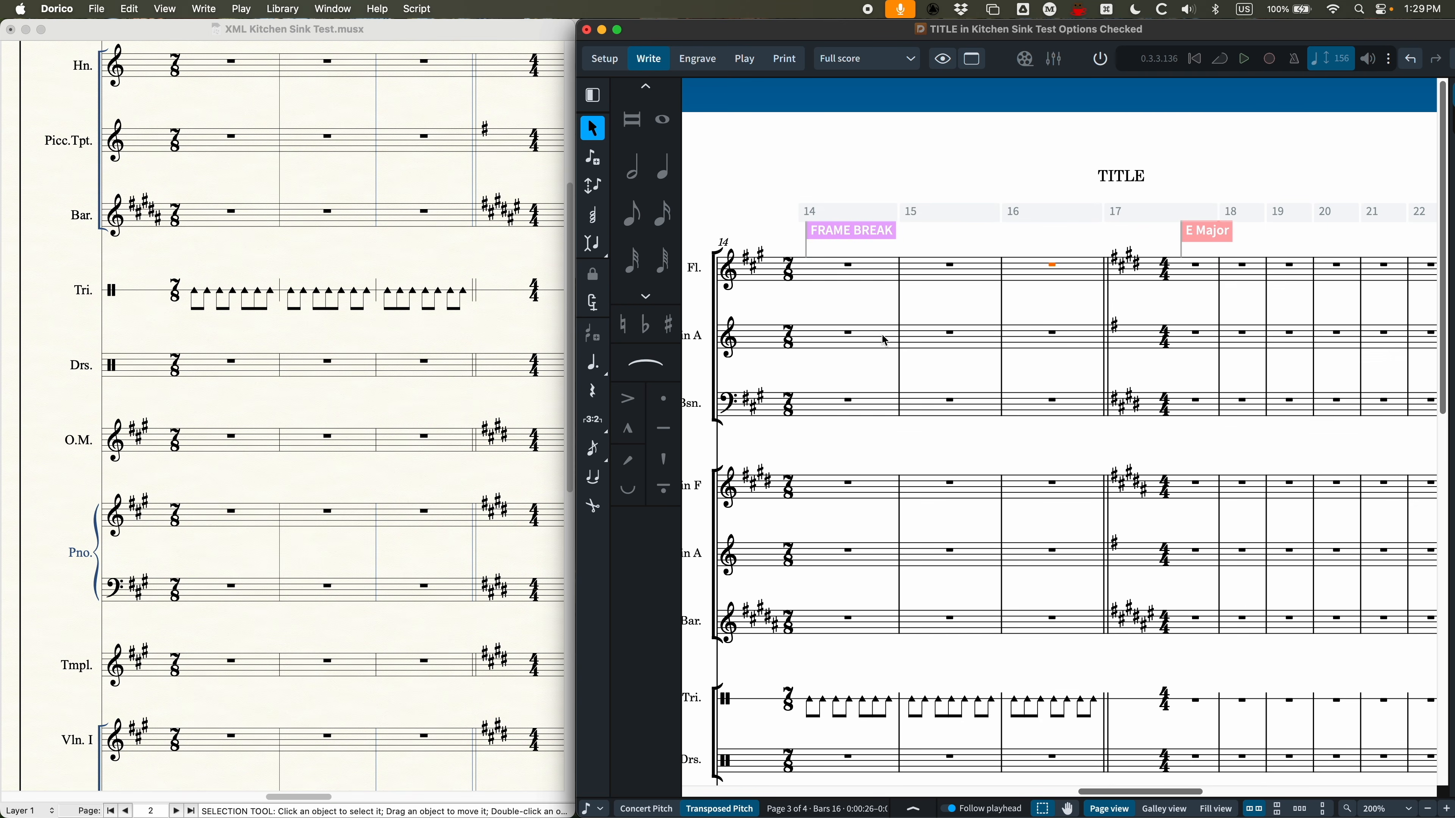
# Open the bar 14 time signature for inspection, dismiss it and check the triangle beams again
pyautogui.doubleClick(790, 268)
pyautogui.click(830, 184)
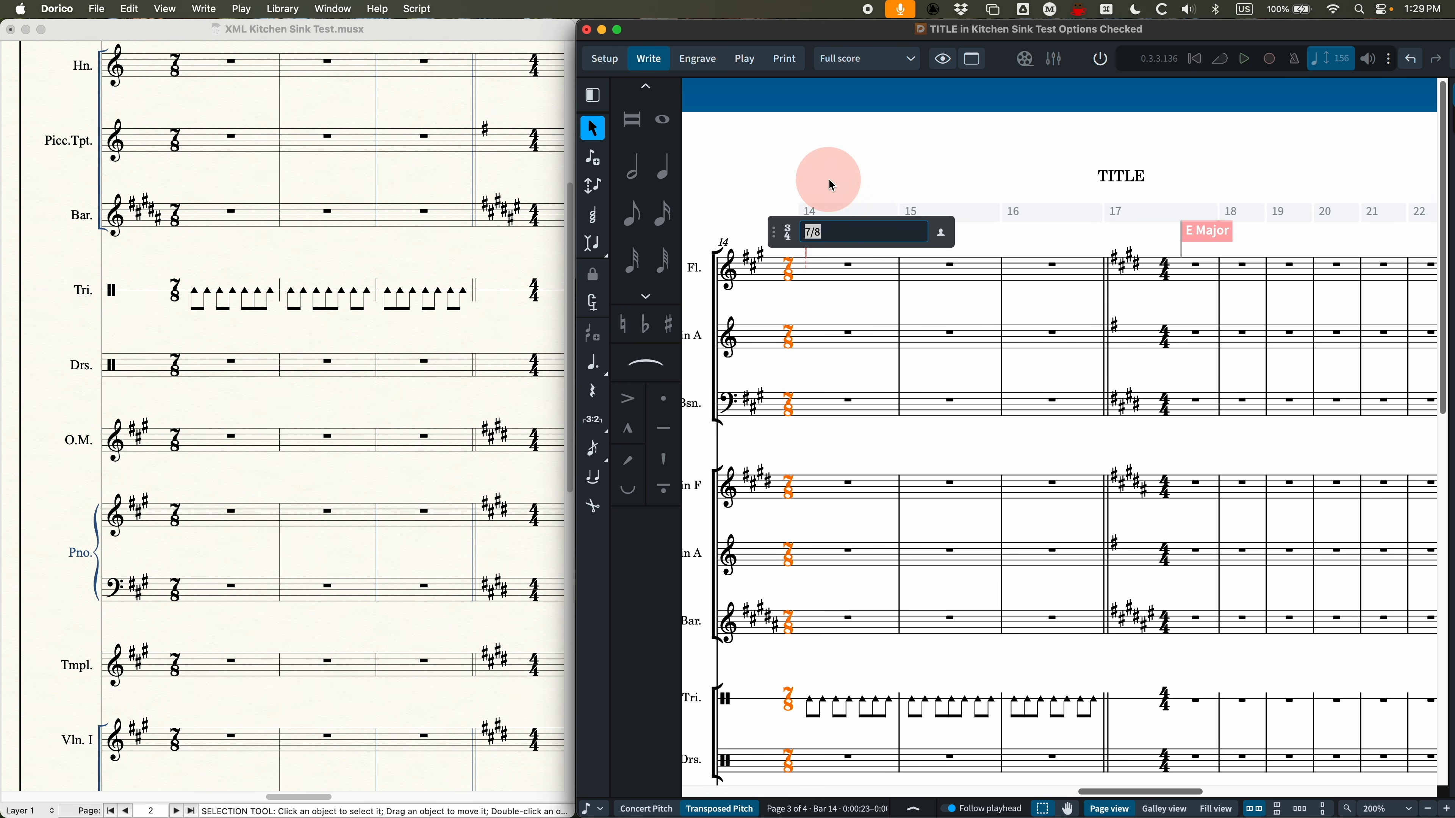
pyautogui.scroll(-10, 886, 635)
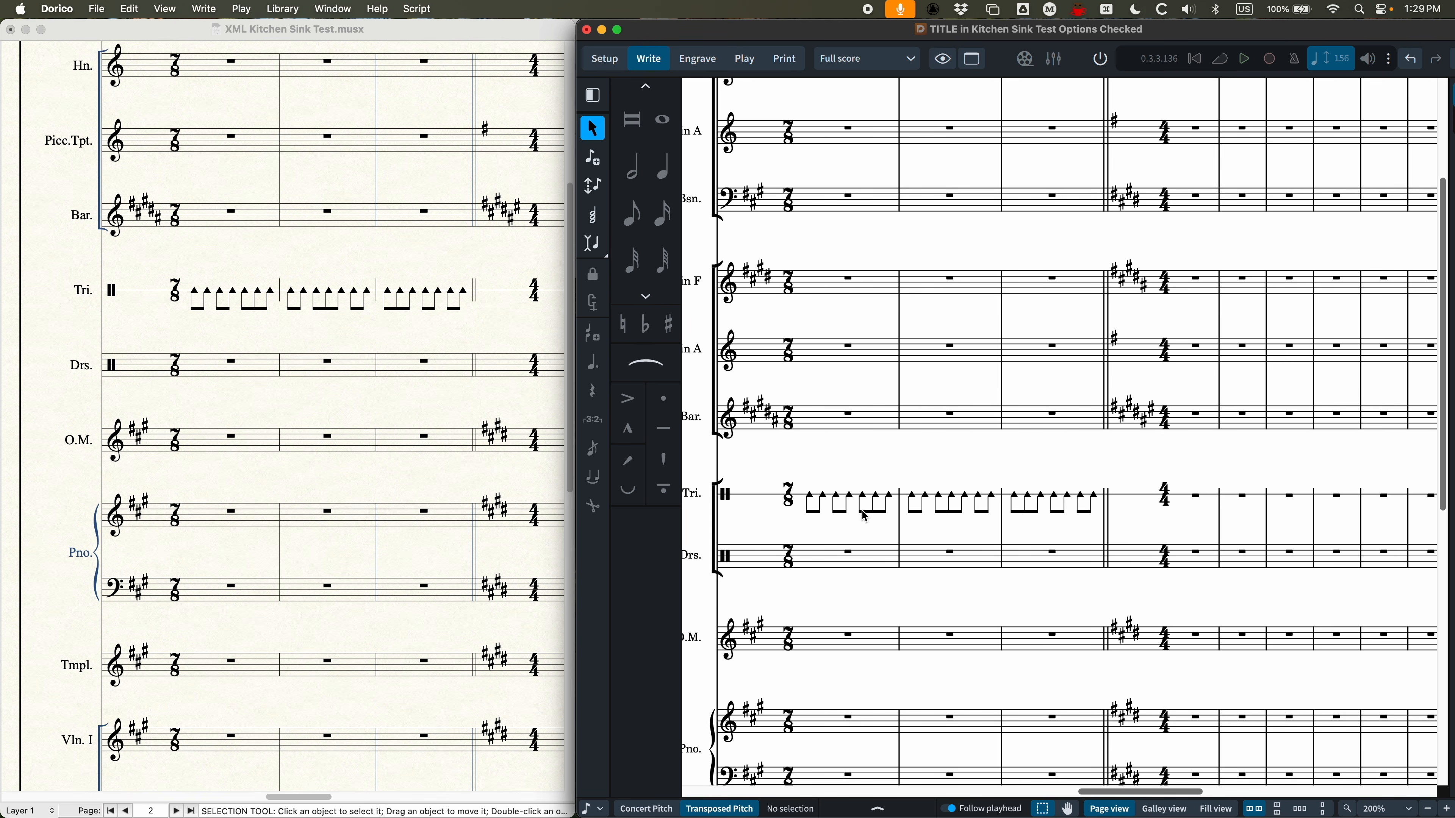
# Switch to the Options Unchecked project and set the bar 14 time signature to [2+2+3]/8
pyautogui.hotkey('ctrl', 'Up')
pyautogui.click(1127, 445)
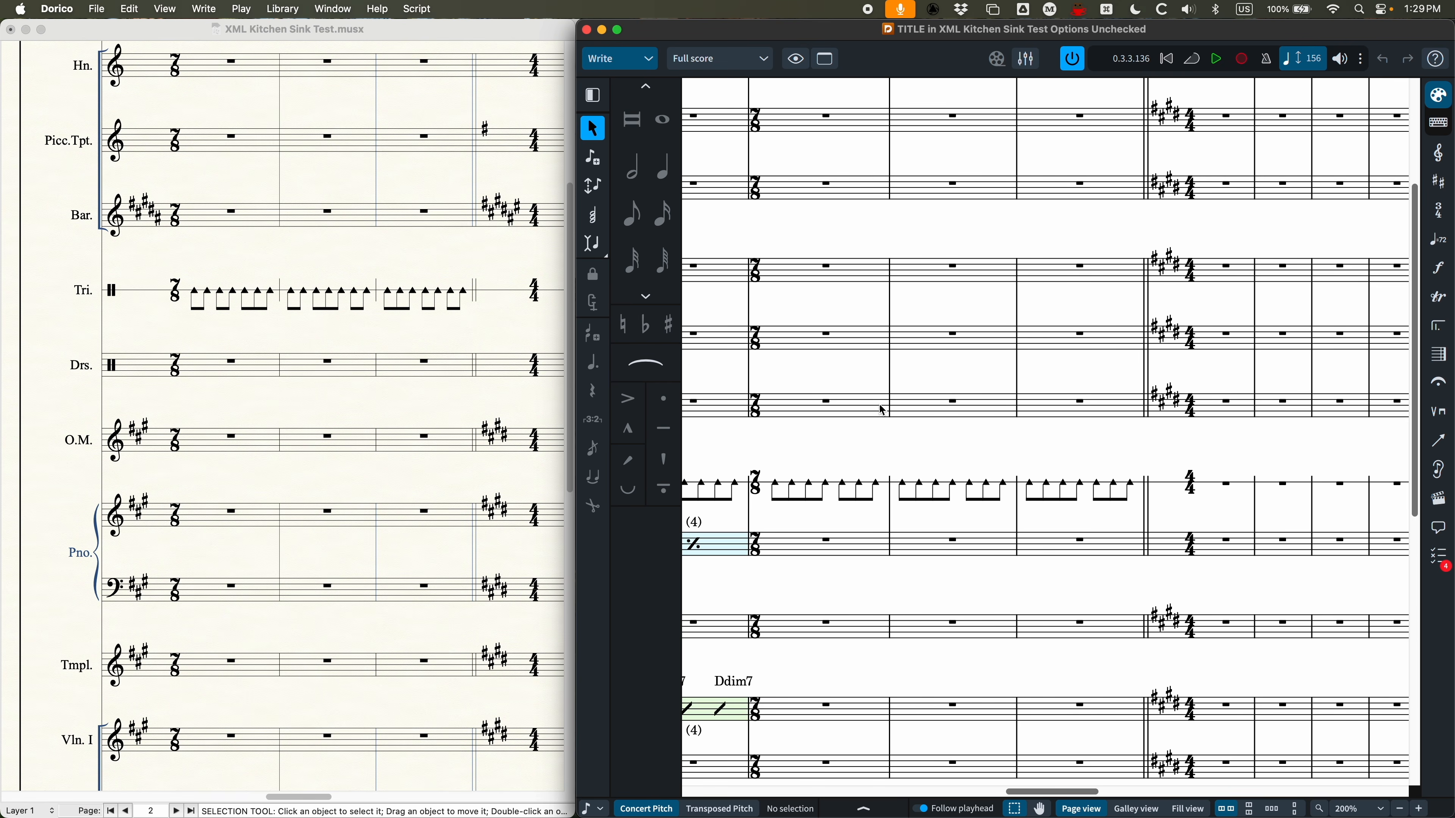
pyautogui.hscroll(-3, 835, 545)
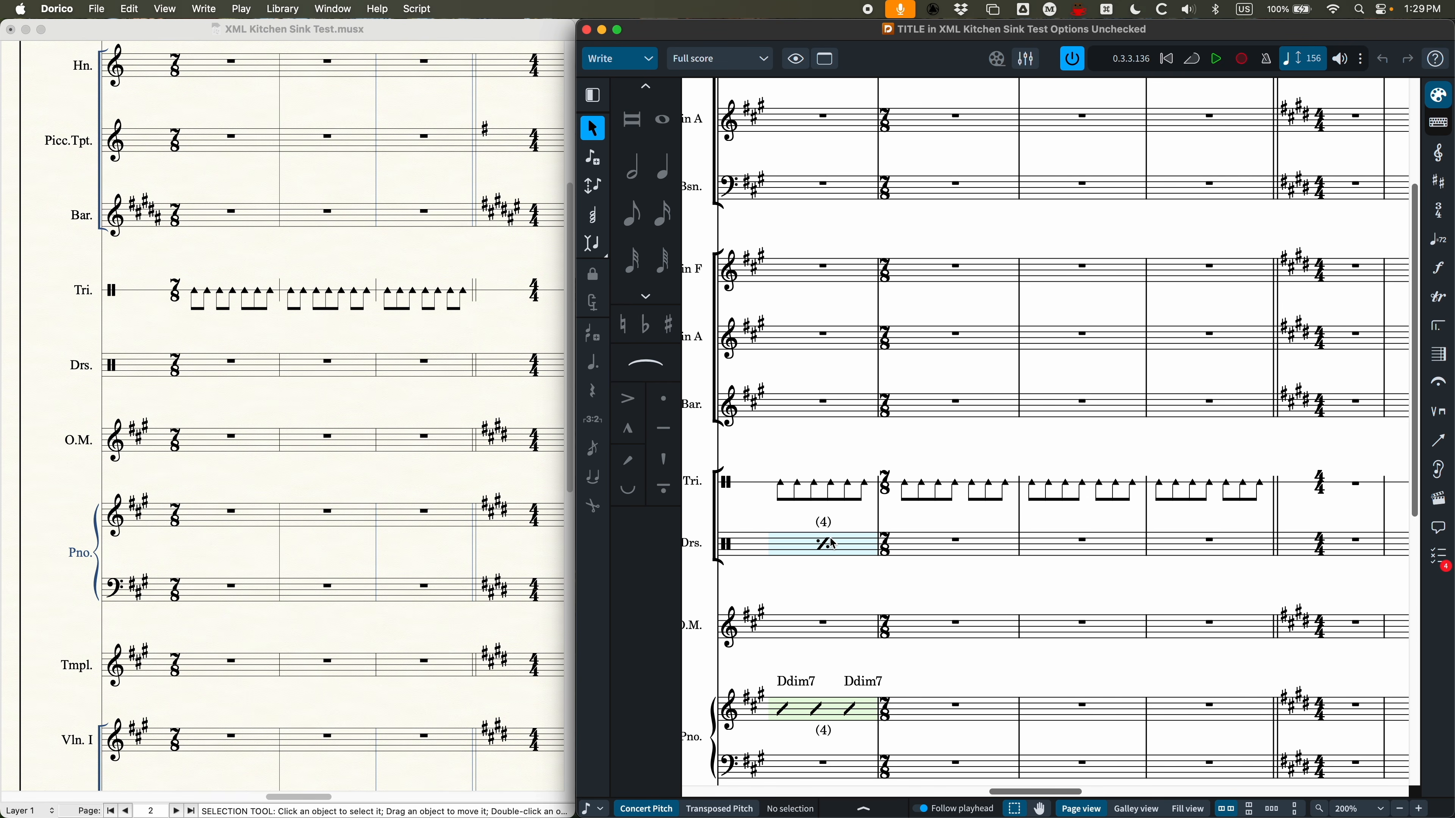
pyautogui.hscroll(2, 946, 535)
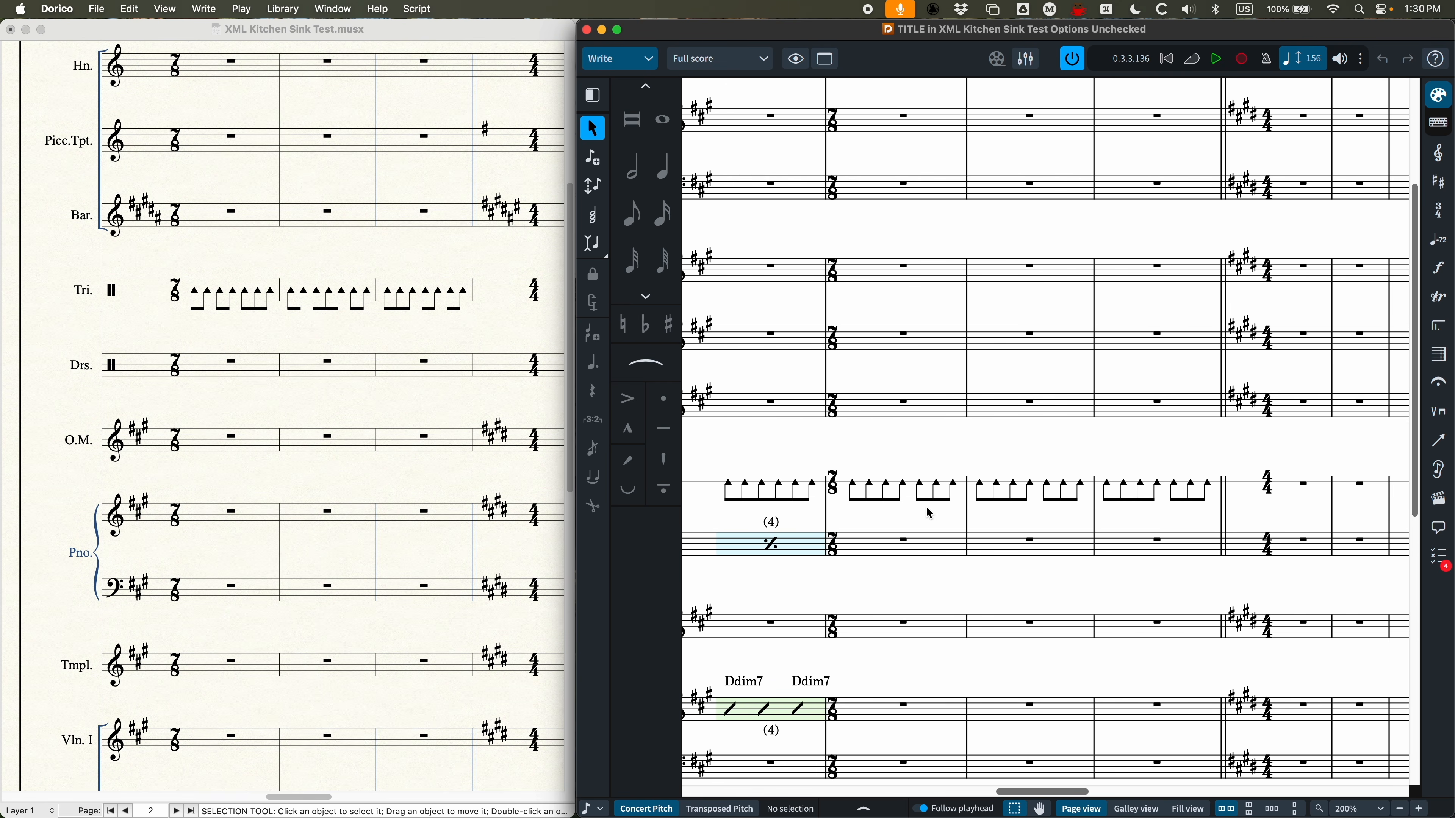
pyautogui.doubleClick(834, 410)
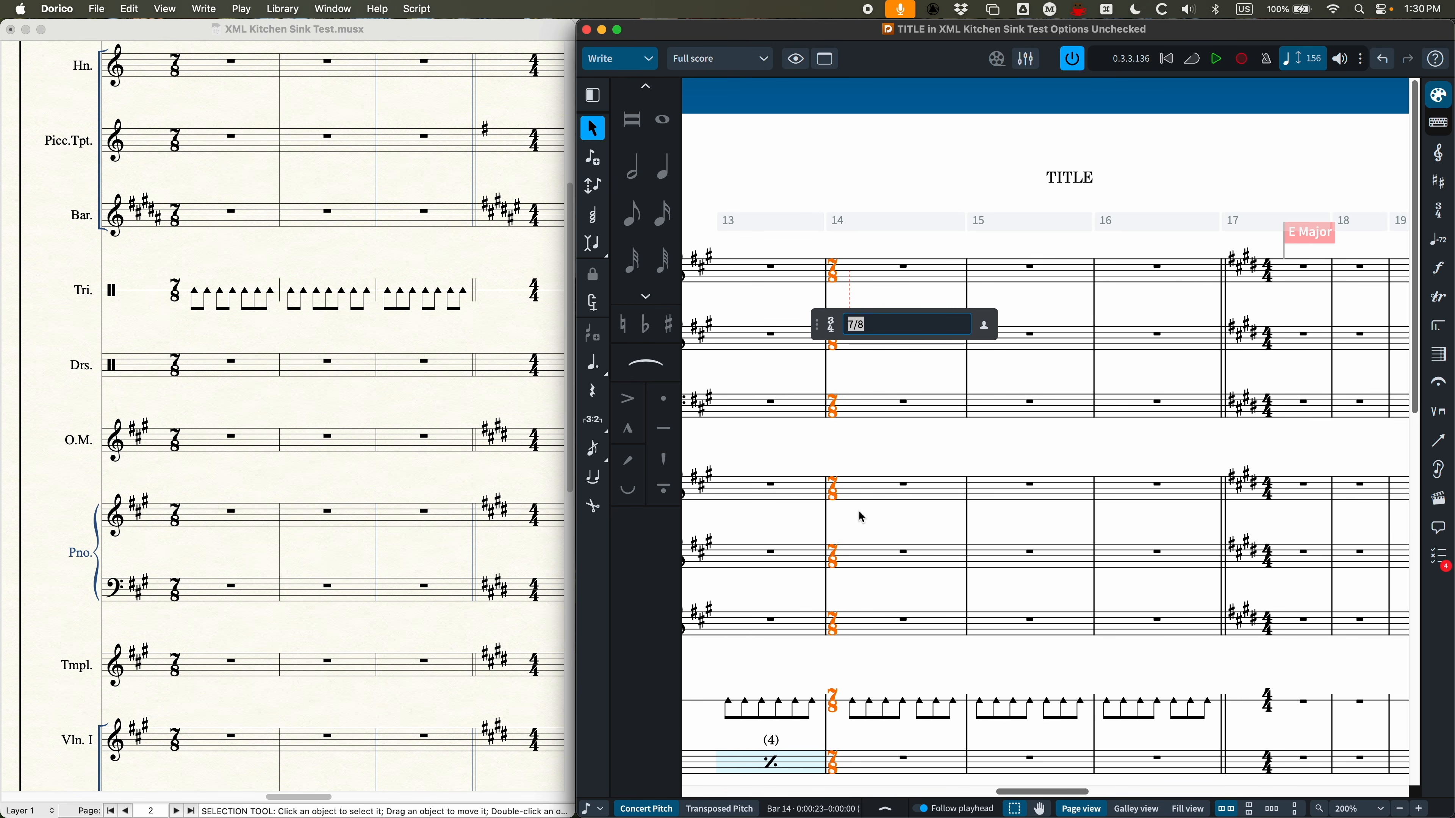
pyautogui.write('[2+')
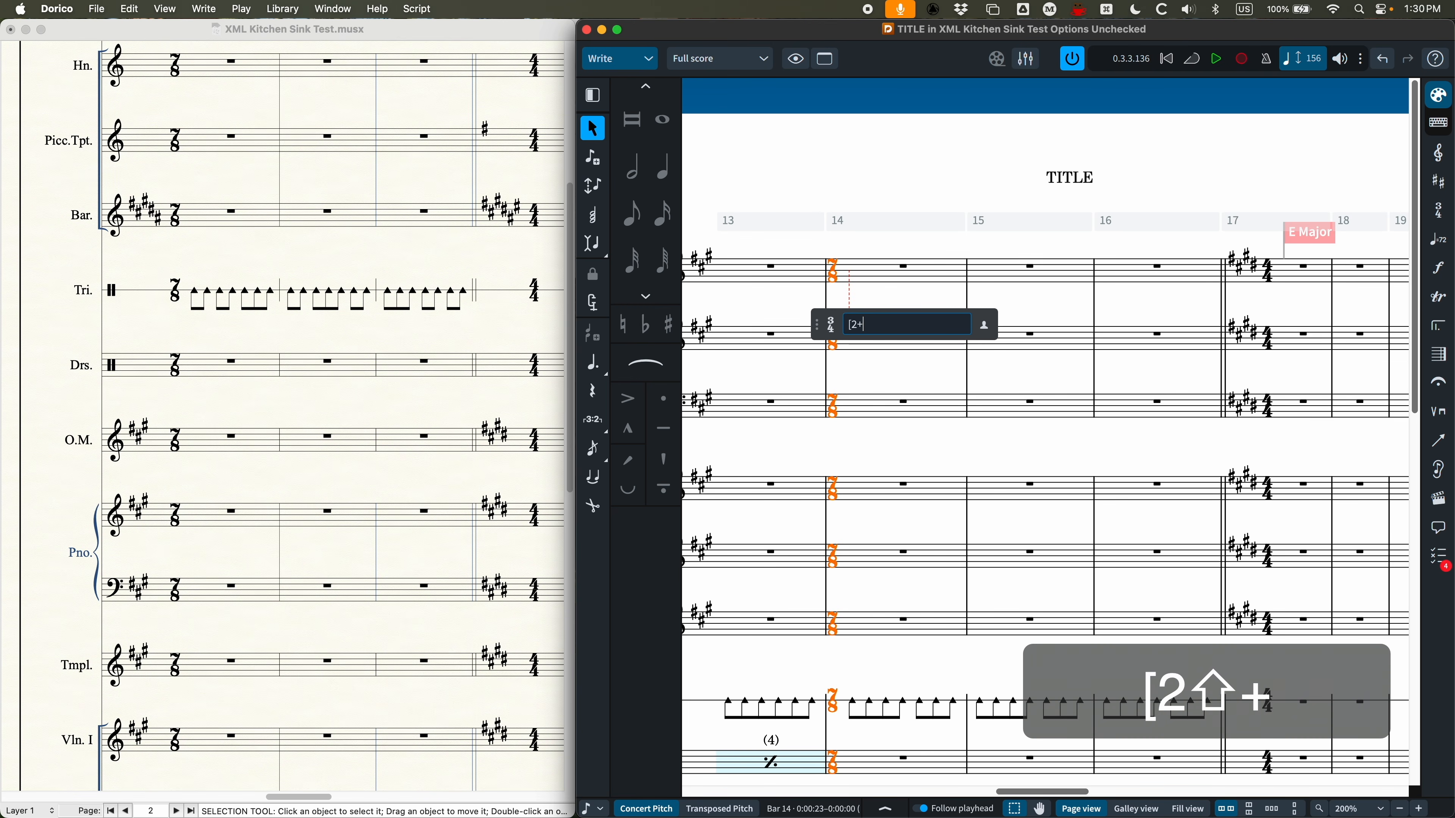
pyautogui.write('2+3]/8')
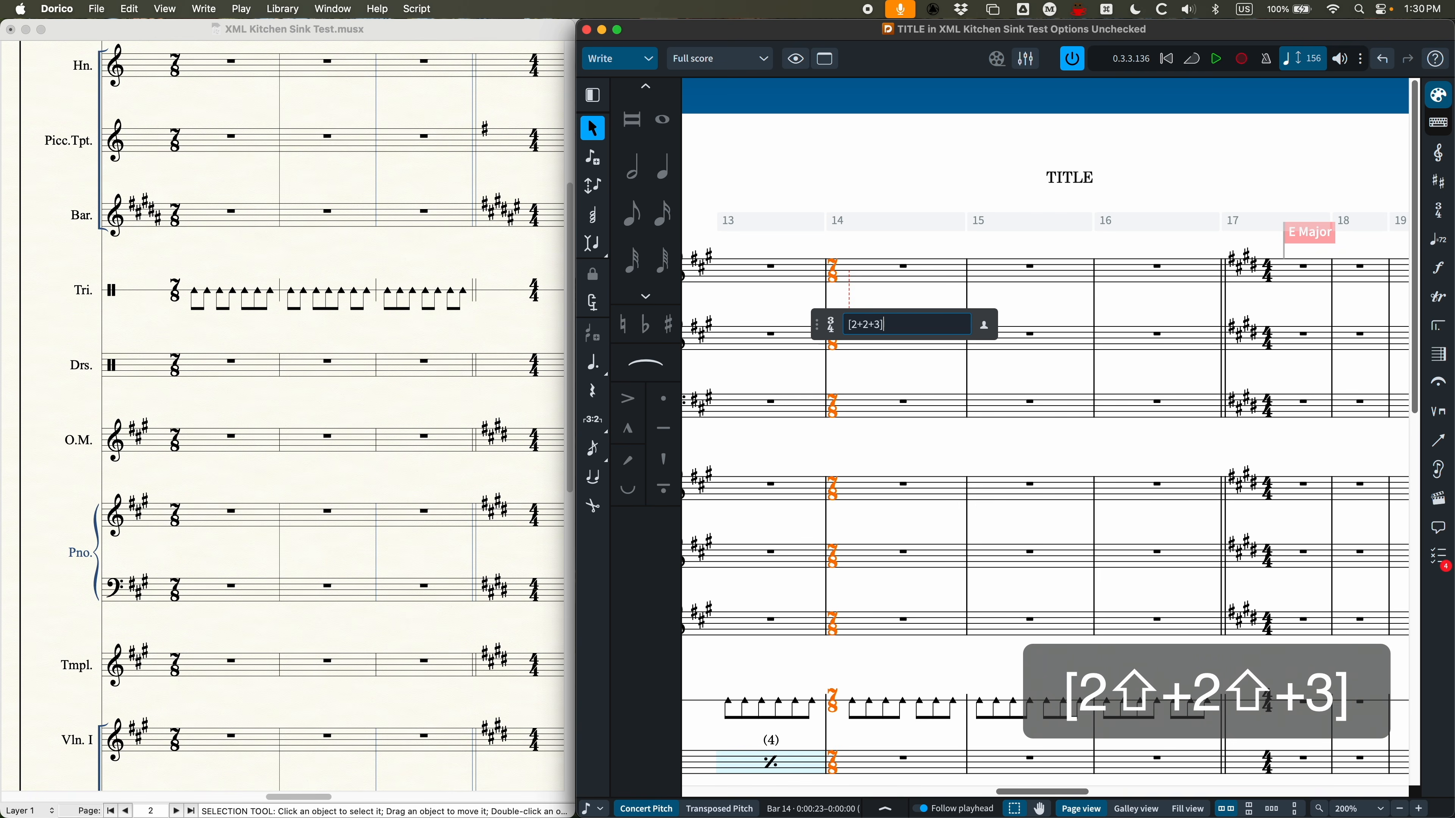
pyautogui.press('Return')
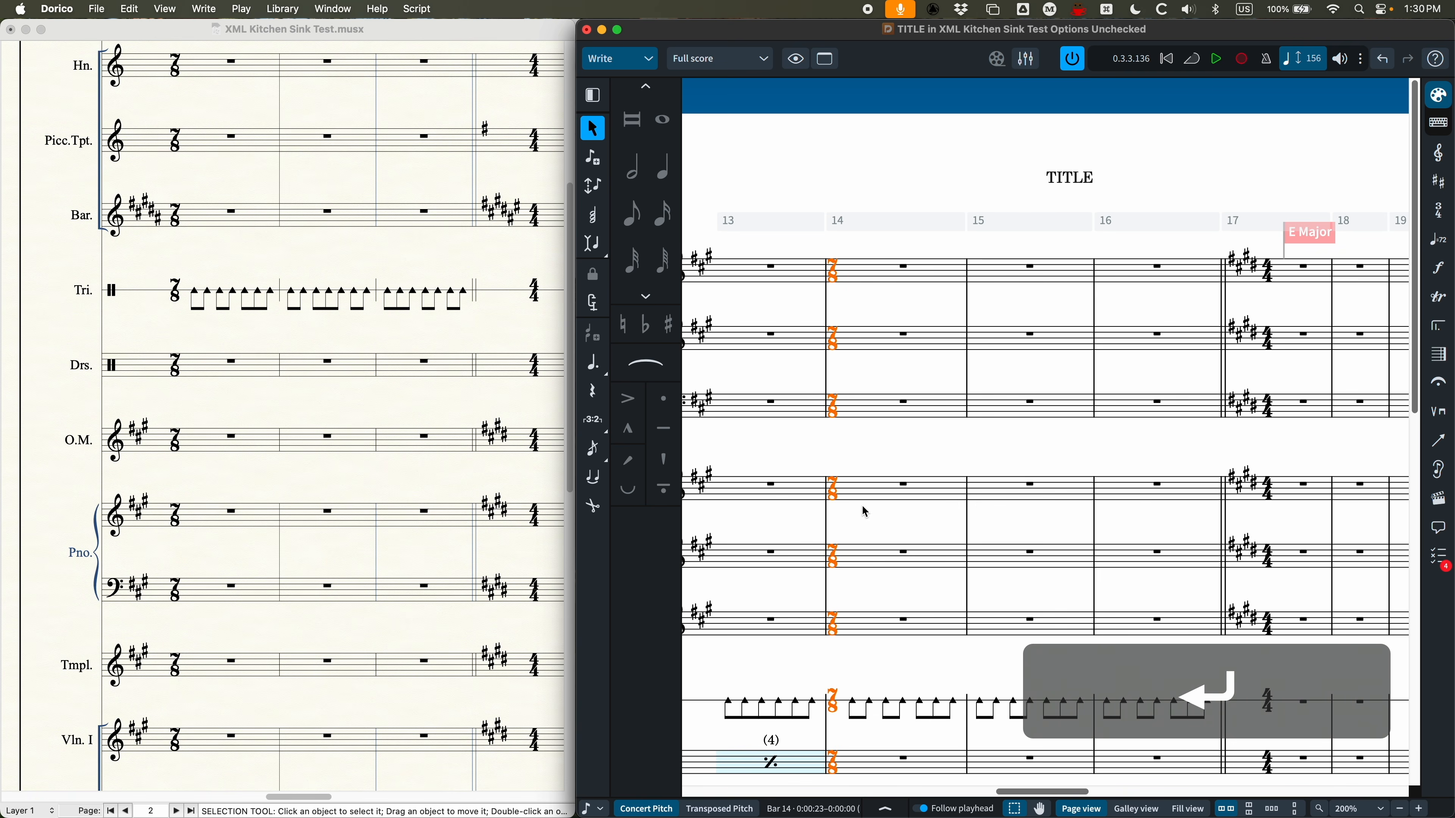
# Compare the beaming of the 7/8 triangle bars between the Options Unchecked and Options Checked projects
pyautogui.click(891, 314)
pyautogui.scroll(-3, 916, 516)
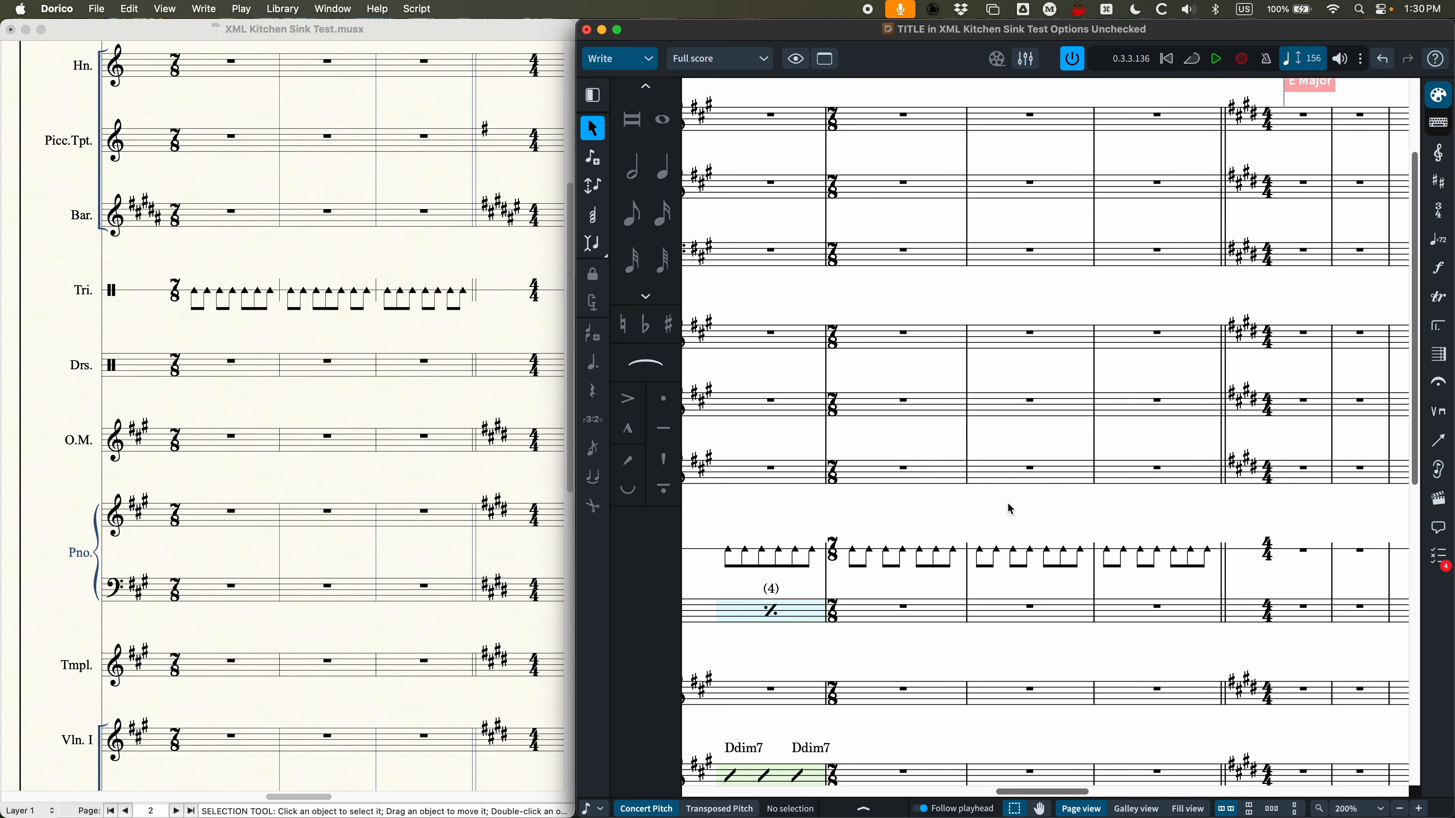
pyautogui.scroll(5, 996, 556)
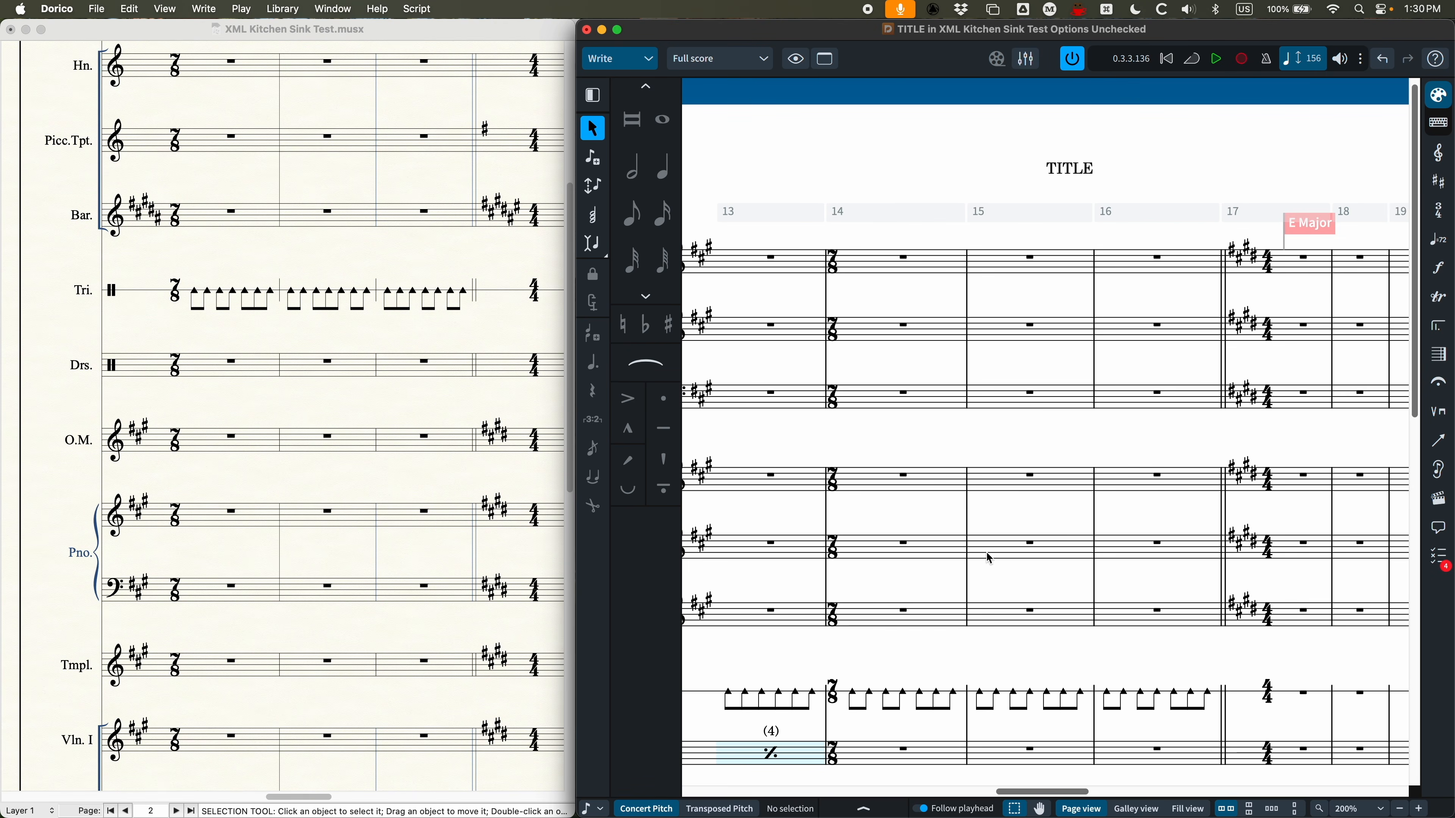
pyautogui.hotkey('ctrl', 'Up')
pyautogui.click(708, 499)
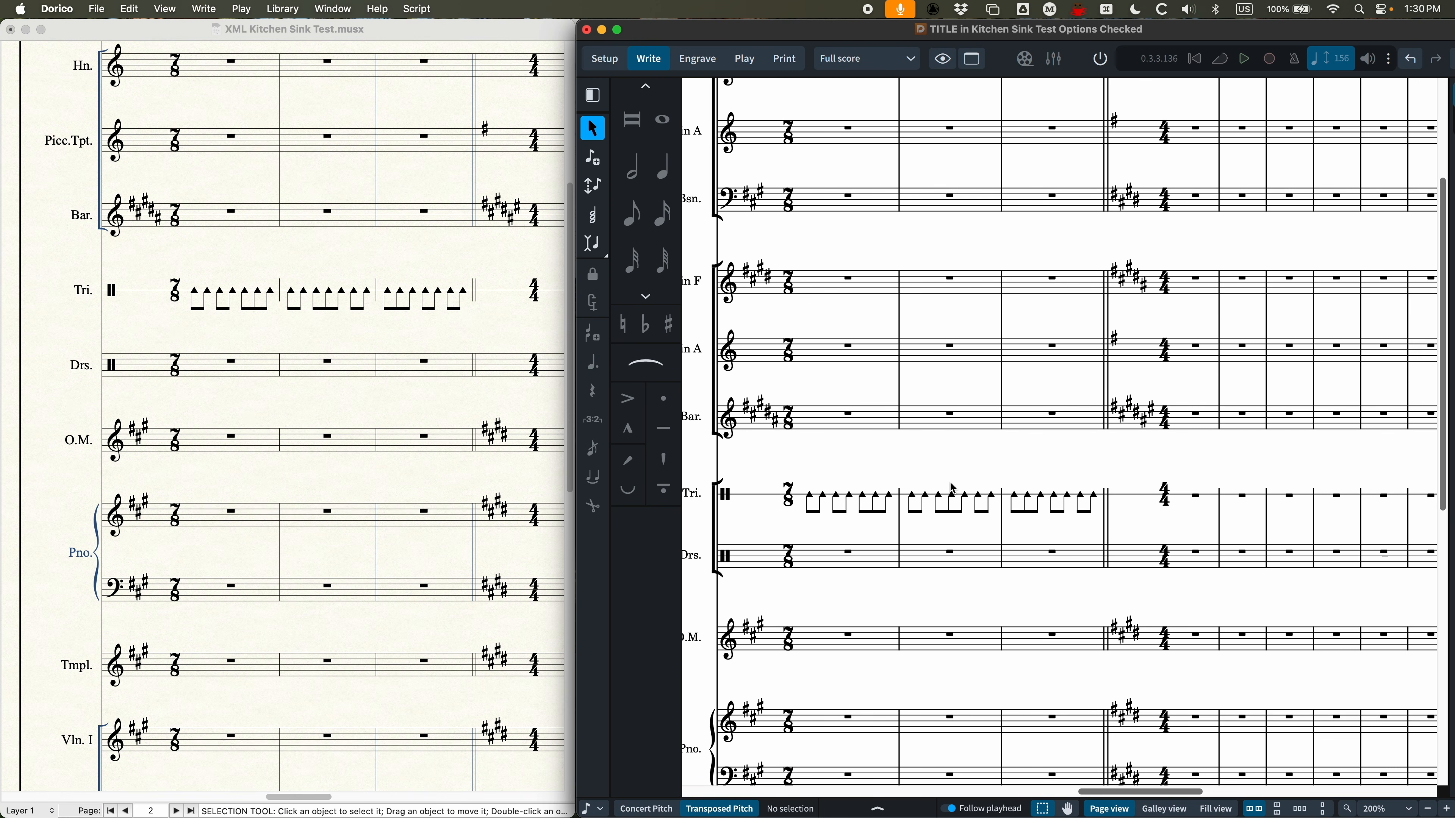
pyautogui.hotkey('ctrl', 'Up')
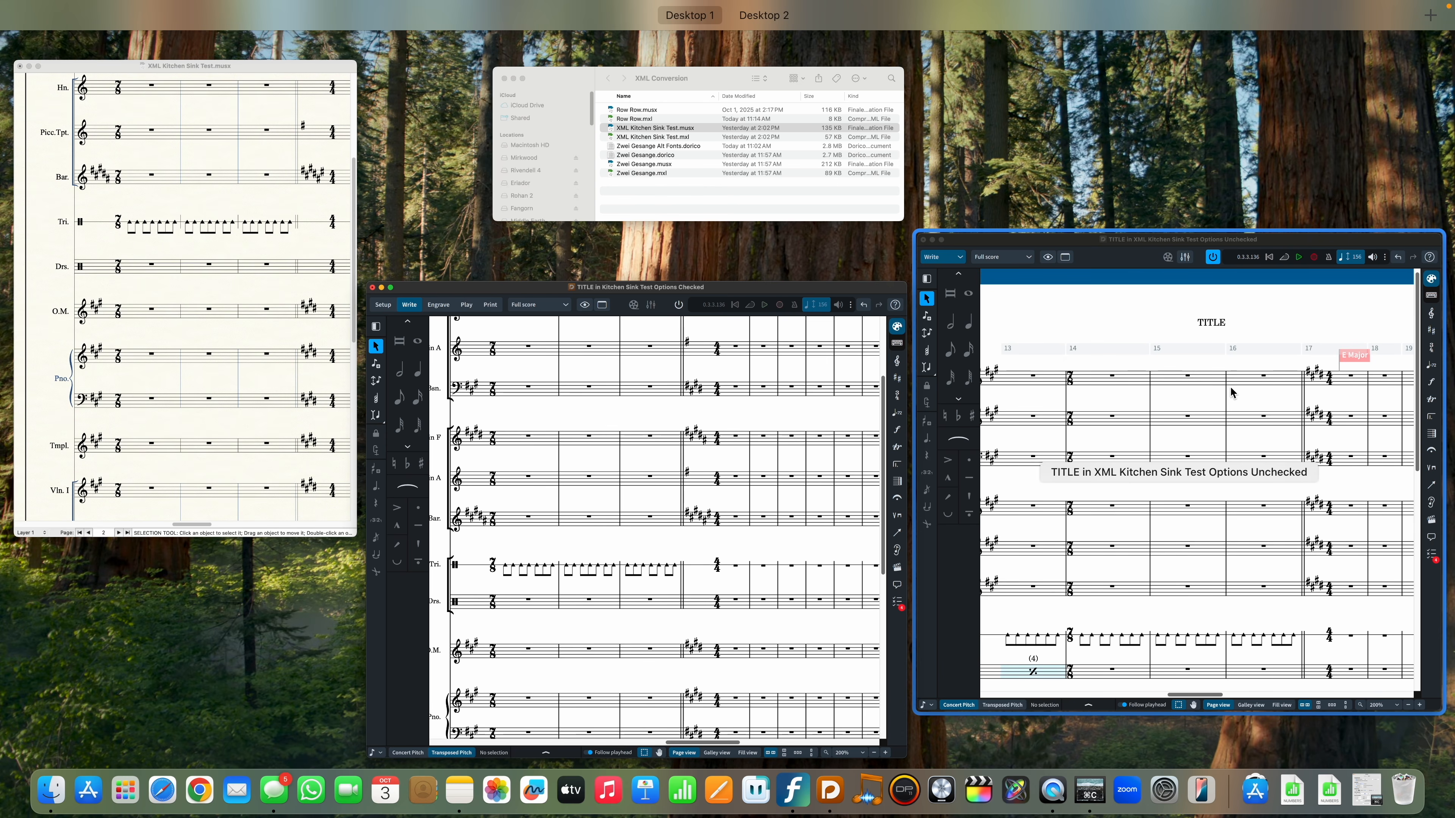
pyautogui.click(1229, 391)
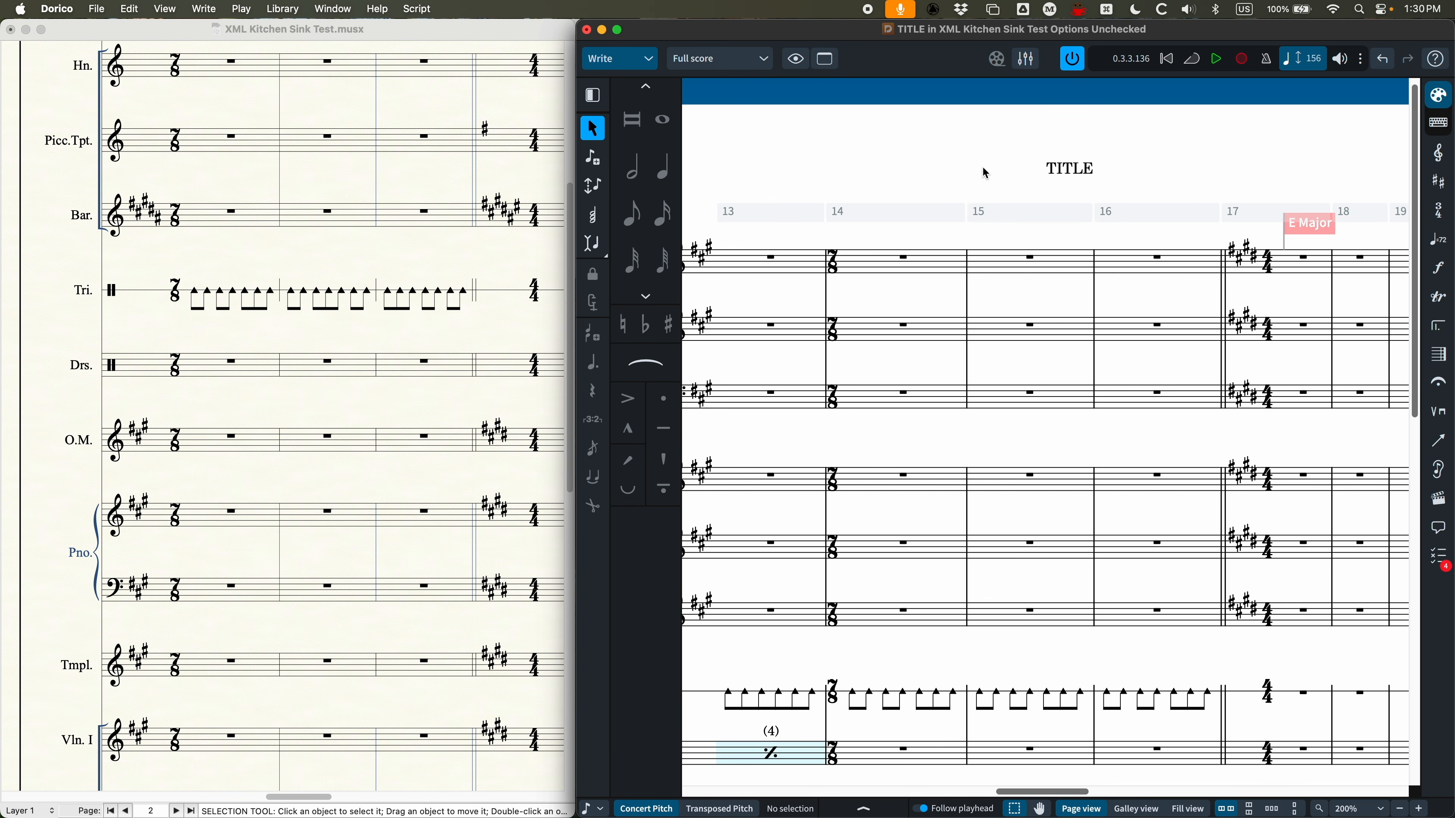
pyautogui.hotkey('ctrl', 'Up')
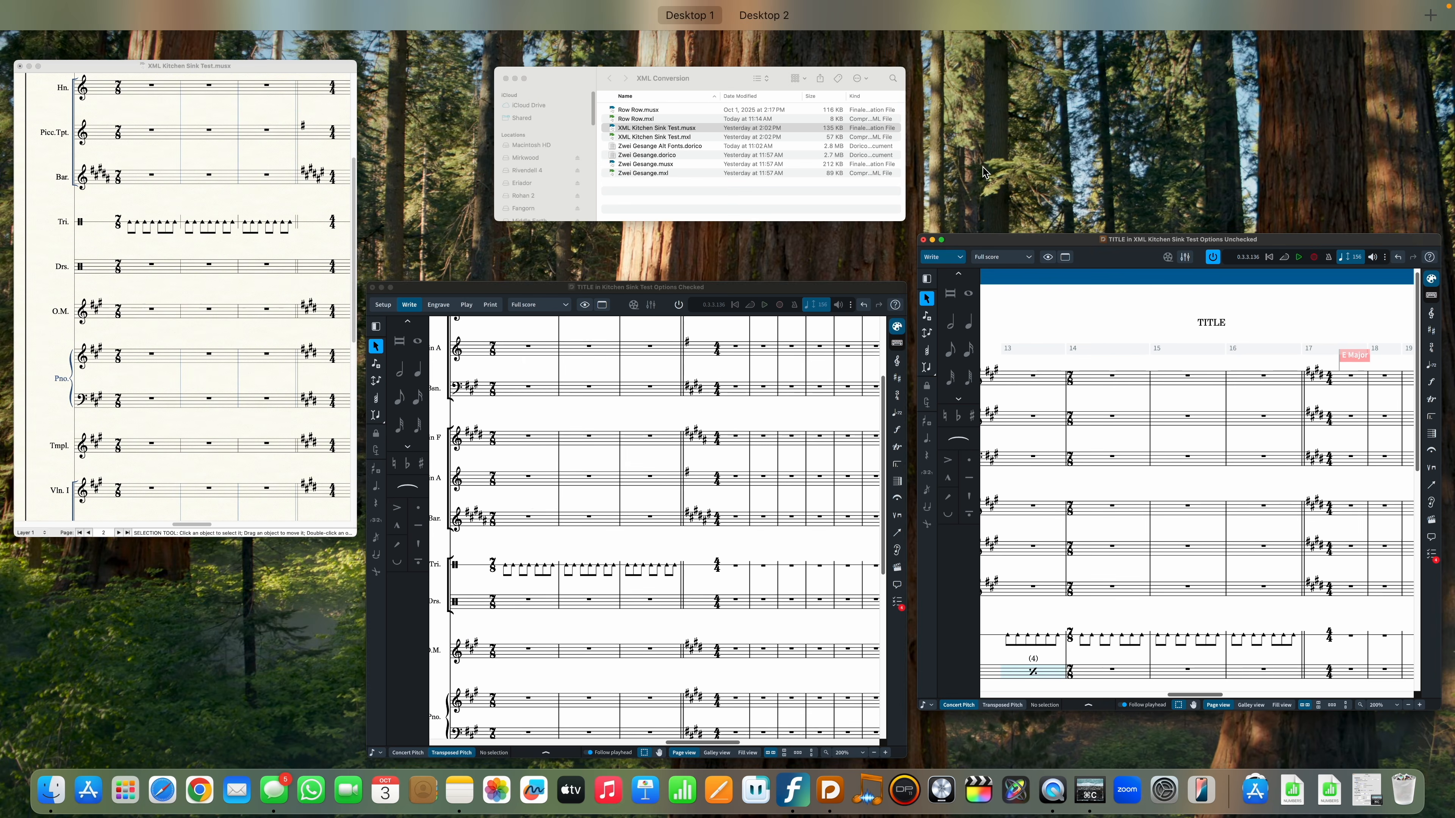
pyautogui.click(658, 353)
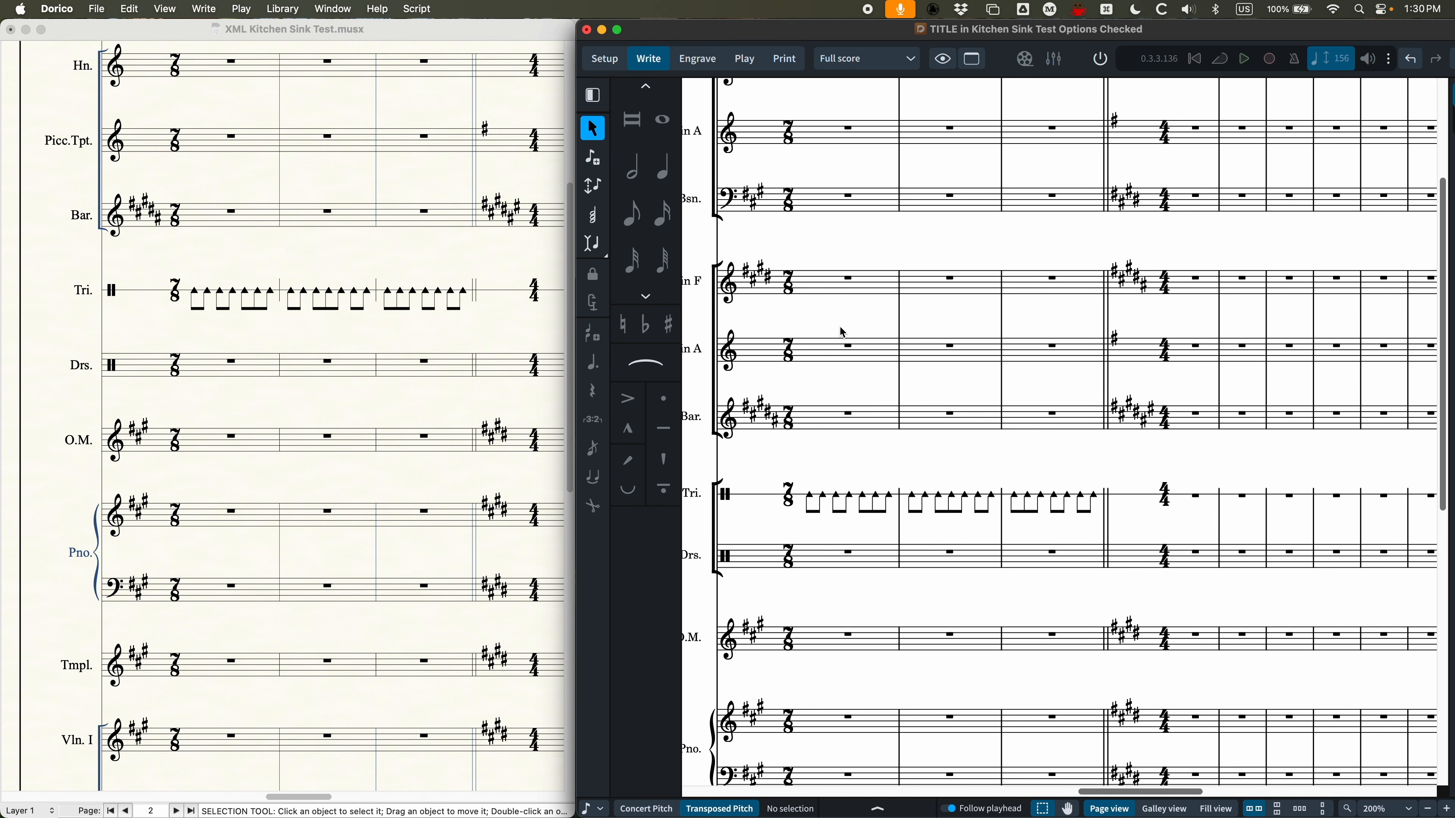
# Zoom the Options Checked project out to 100% and return to its first page
pyautogui.press('super+minus')
pyautogui.press('super+minus')
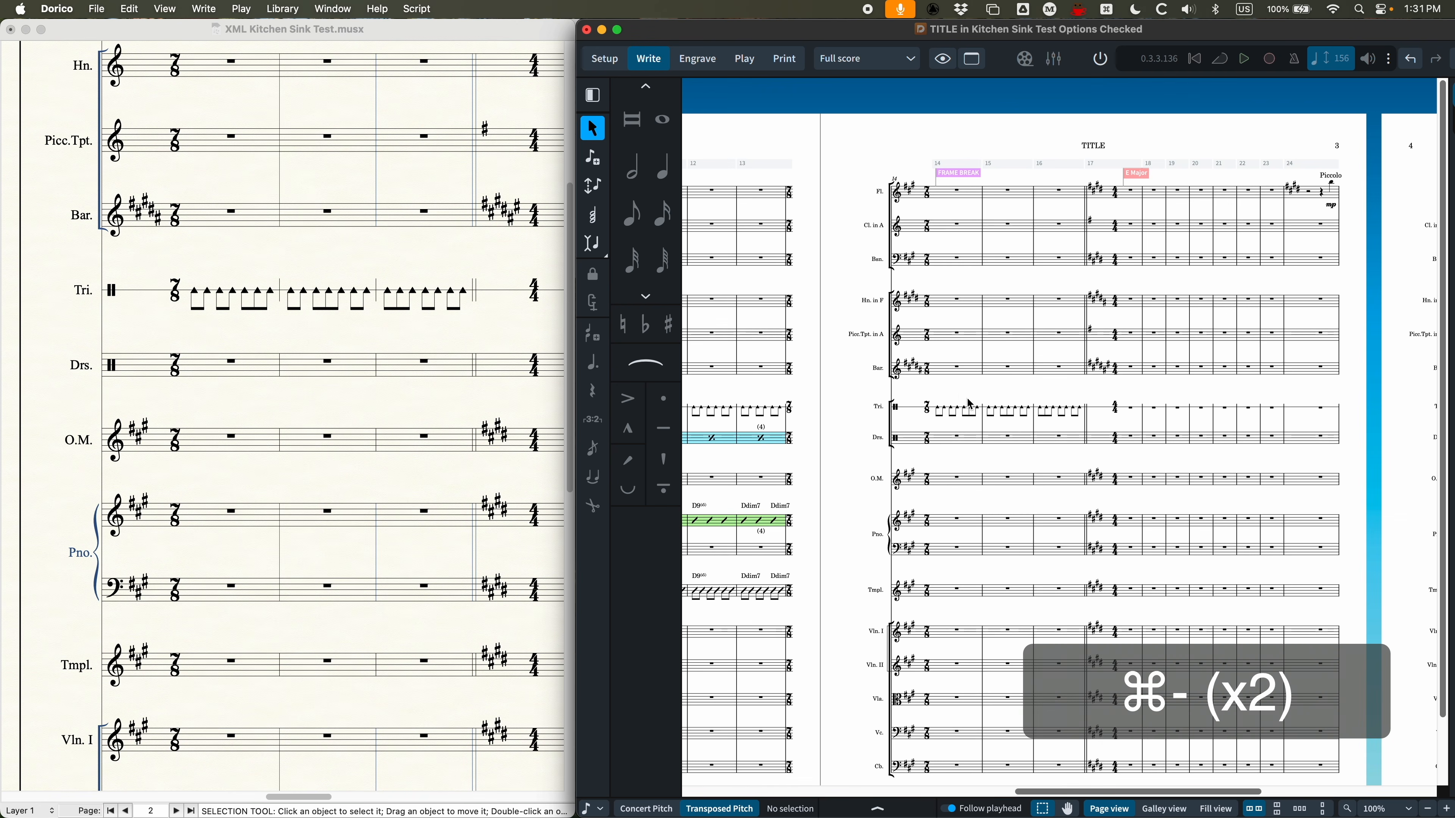
pyautogui.press('Home')
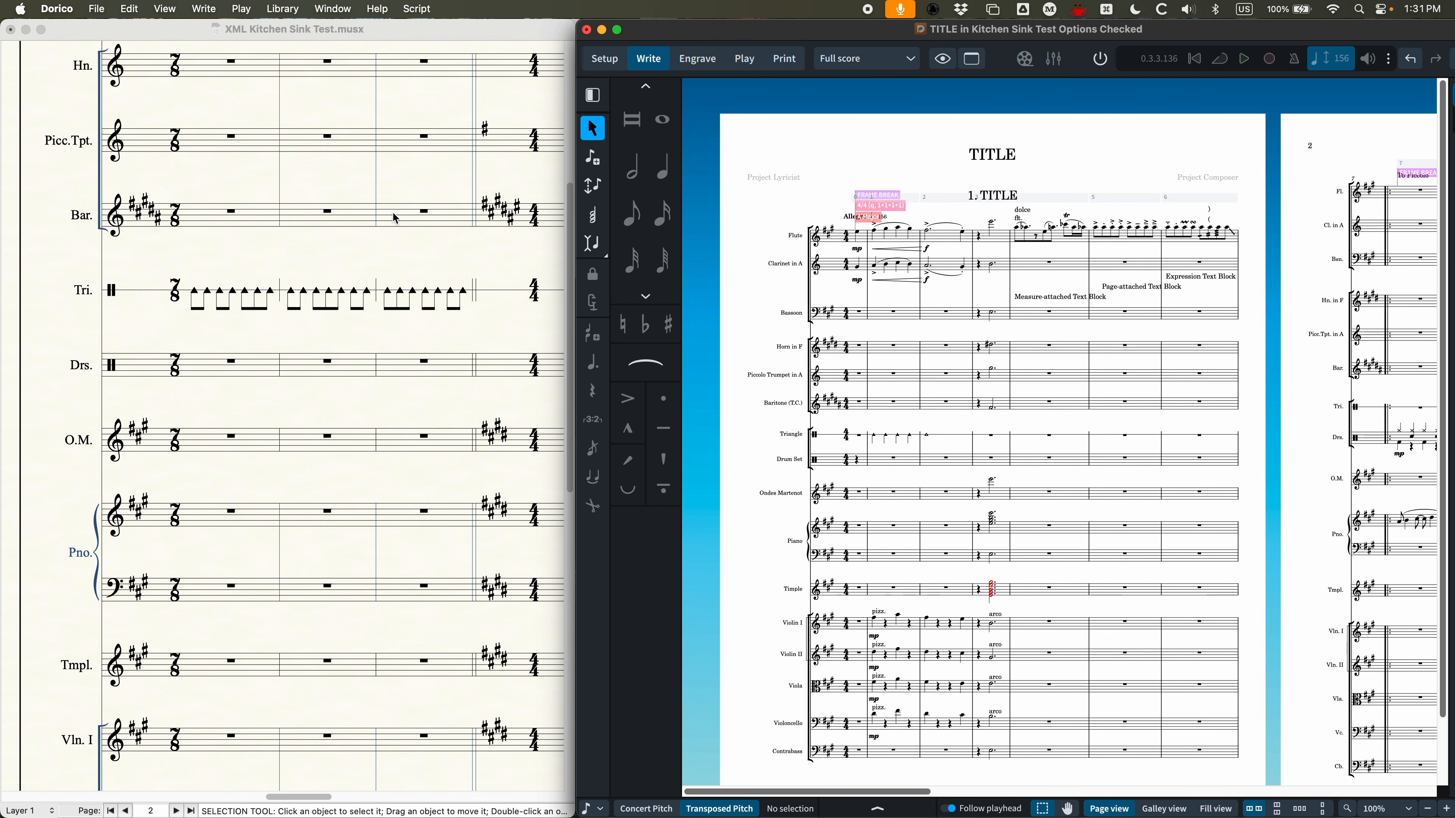
# Show the whole first page of the Finale score for comparison and switch back to Dorico
pyautogui.click(409, 251)
pyautogui.scroll(10, 463, 295)
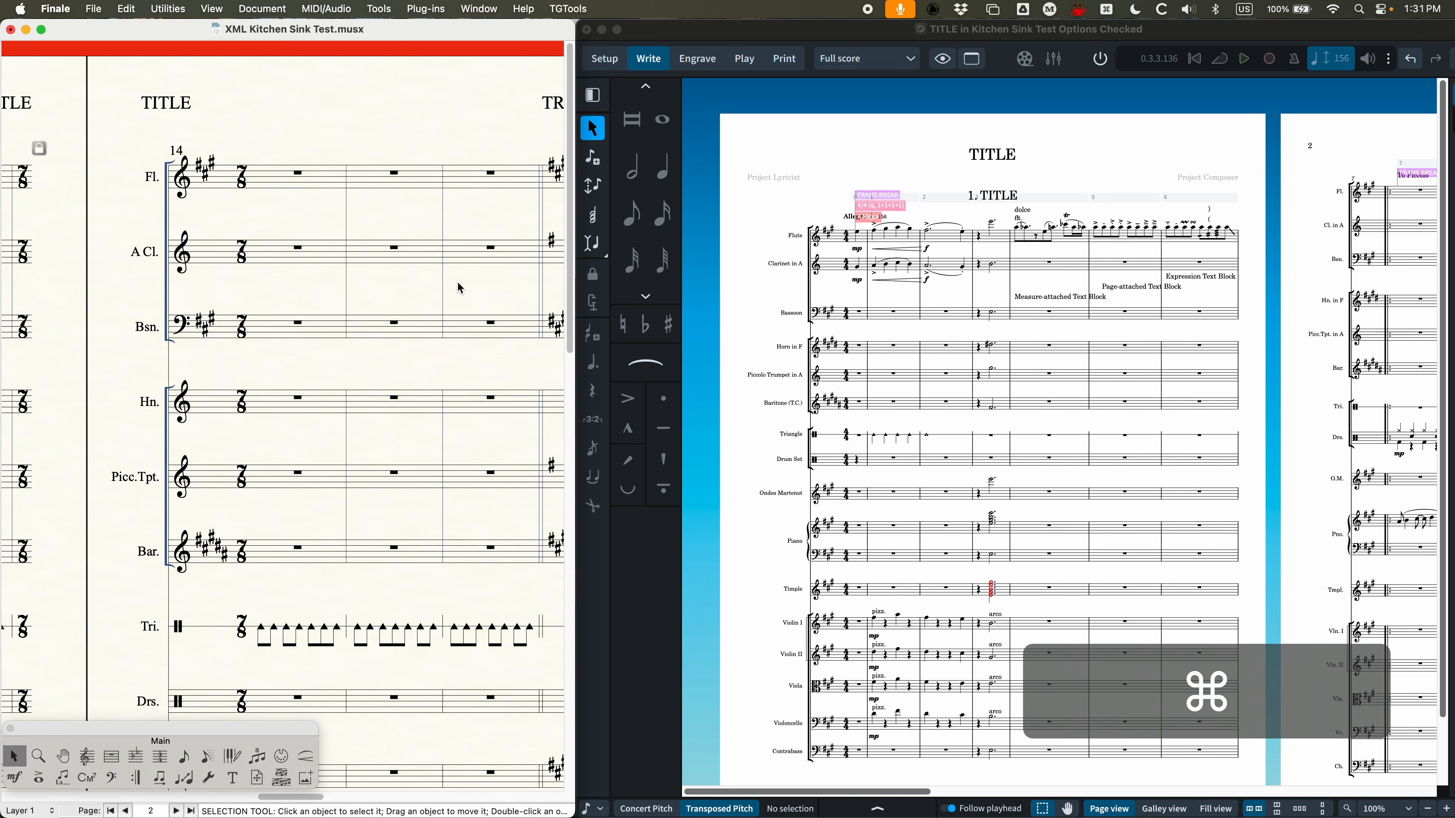
pyautogui.press('super+minus')
pyautogui.press('super+minus')
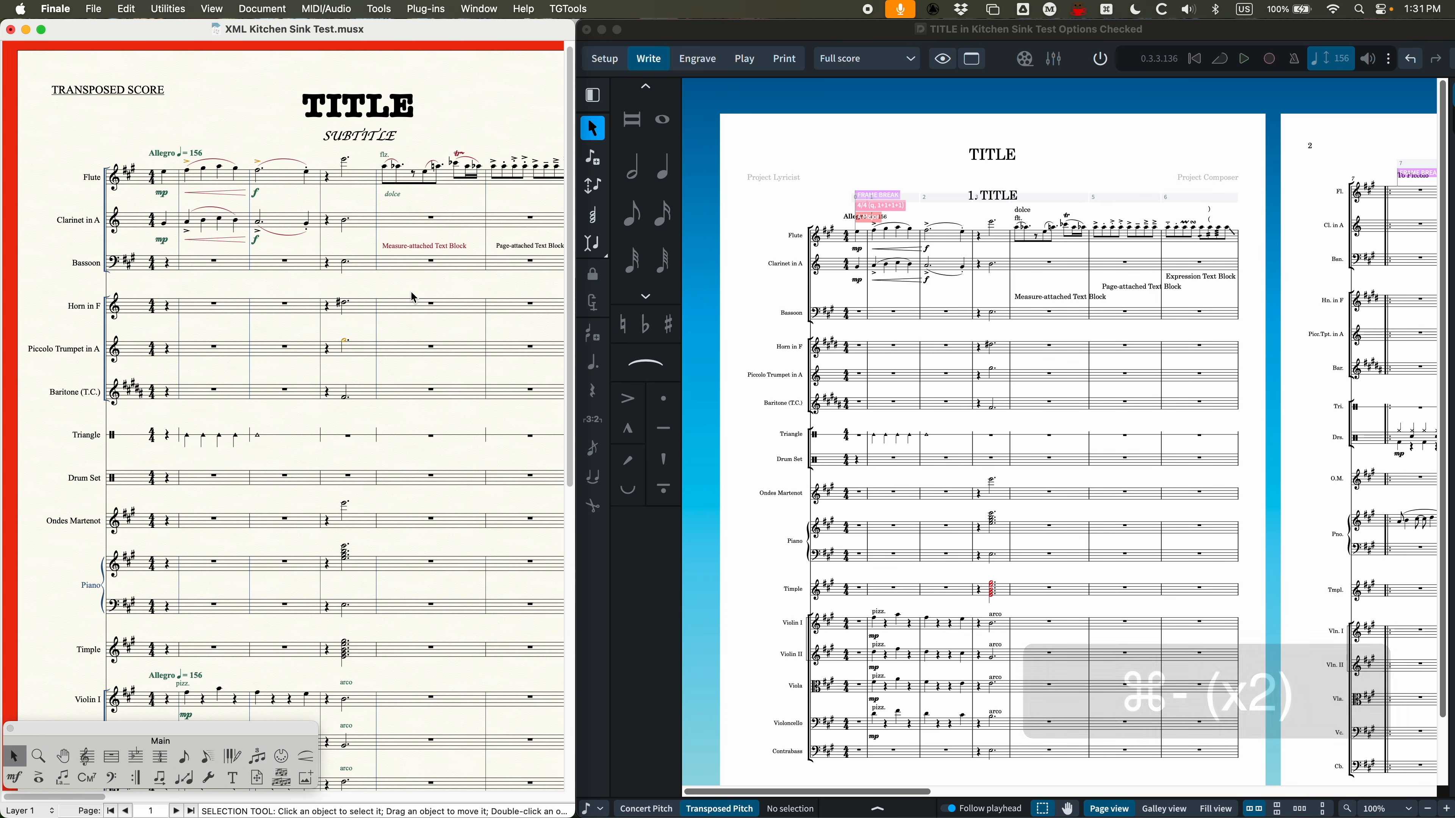
pyautogui.press('super+minus')
pyautogui.click(918, 150)
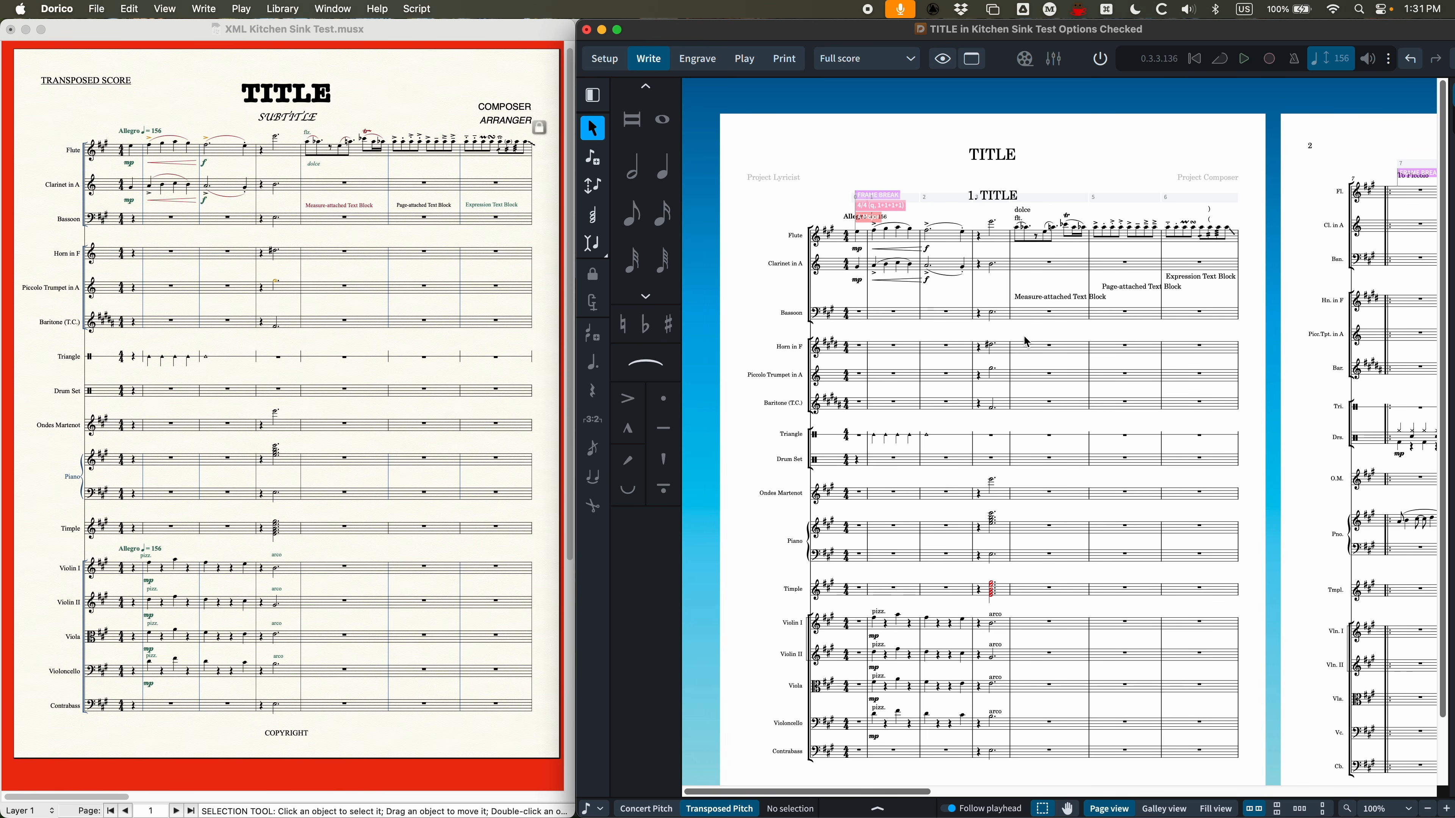
# Uncheck Stem directions and Beam groups in the MusicXML import preferences
pyautogui.press('super+comma')
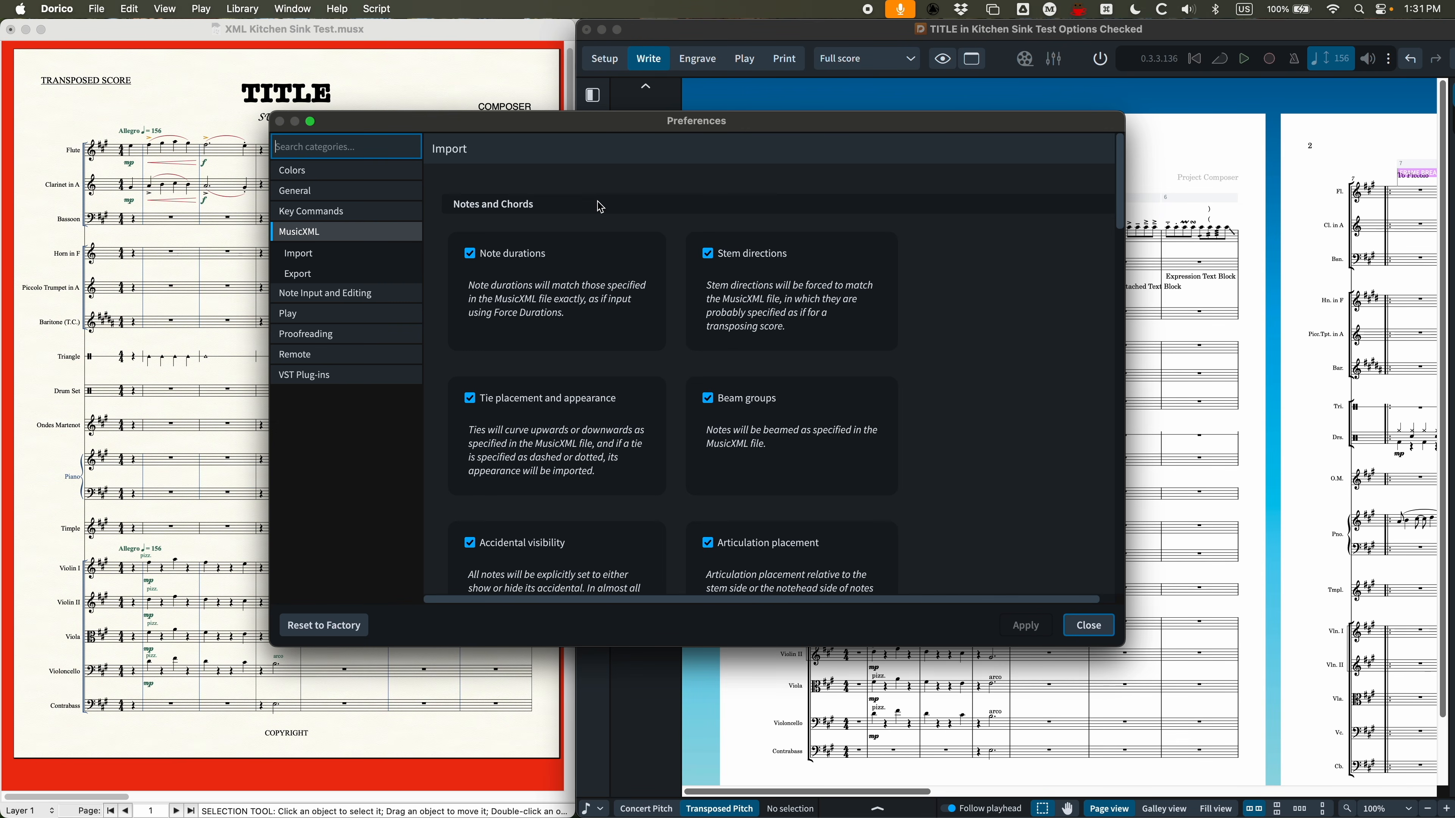
pyautogui.click(709, 254)
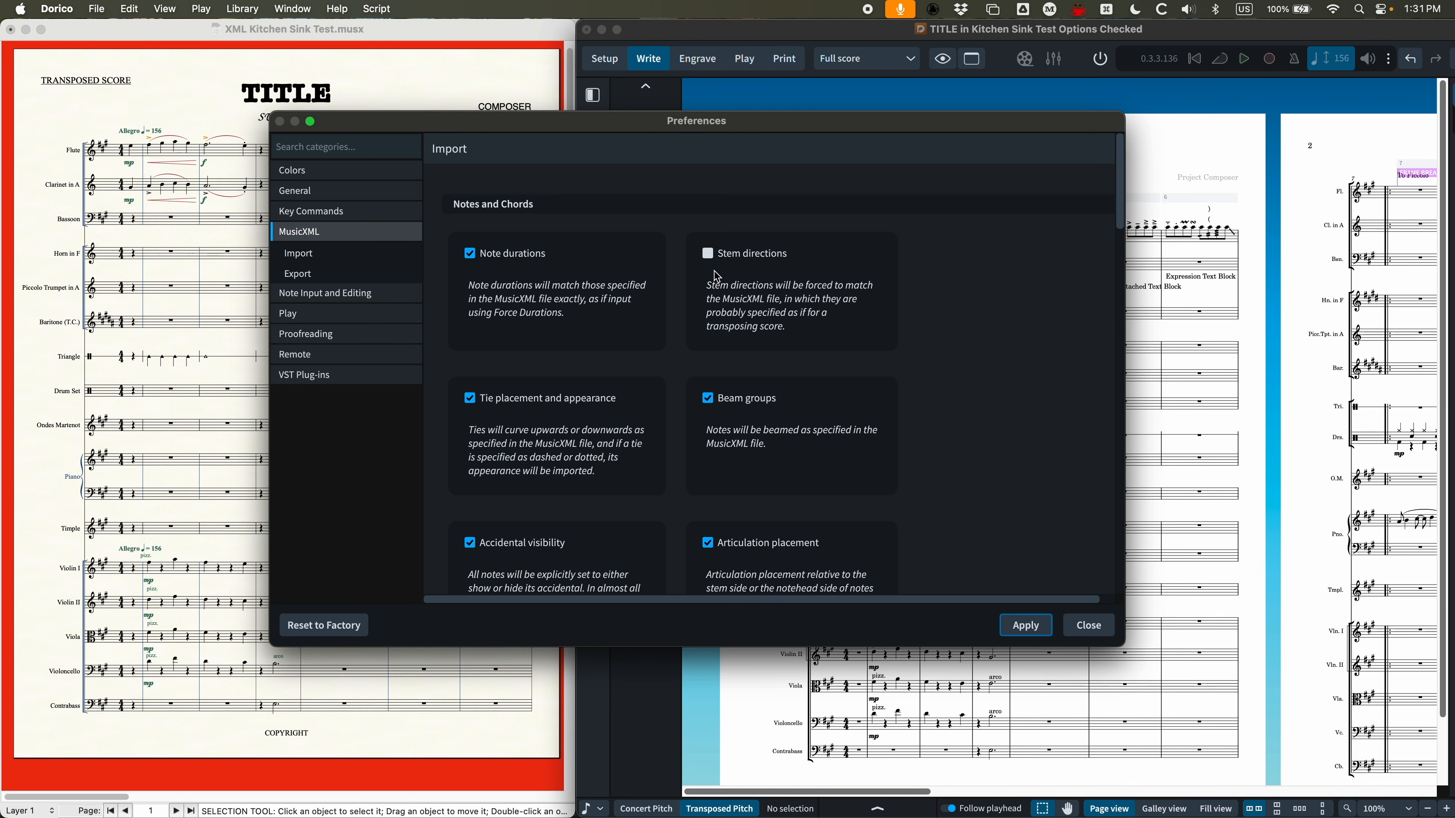
pyautogui.click(710, 400)
# Review the MusicXML import preferences for notes and chords, rests, and other notations such as dynamics, slurs and text items
pyautogui.scroll(-2, 663, 478)
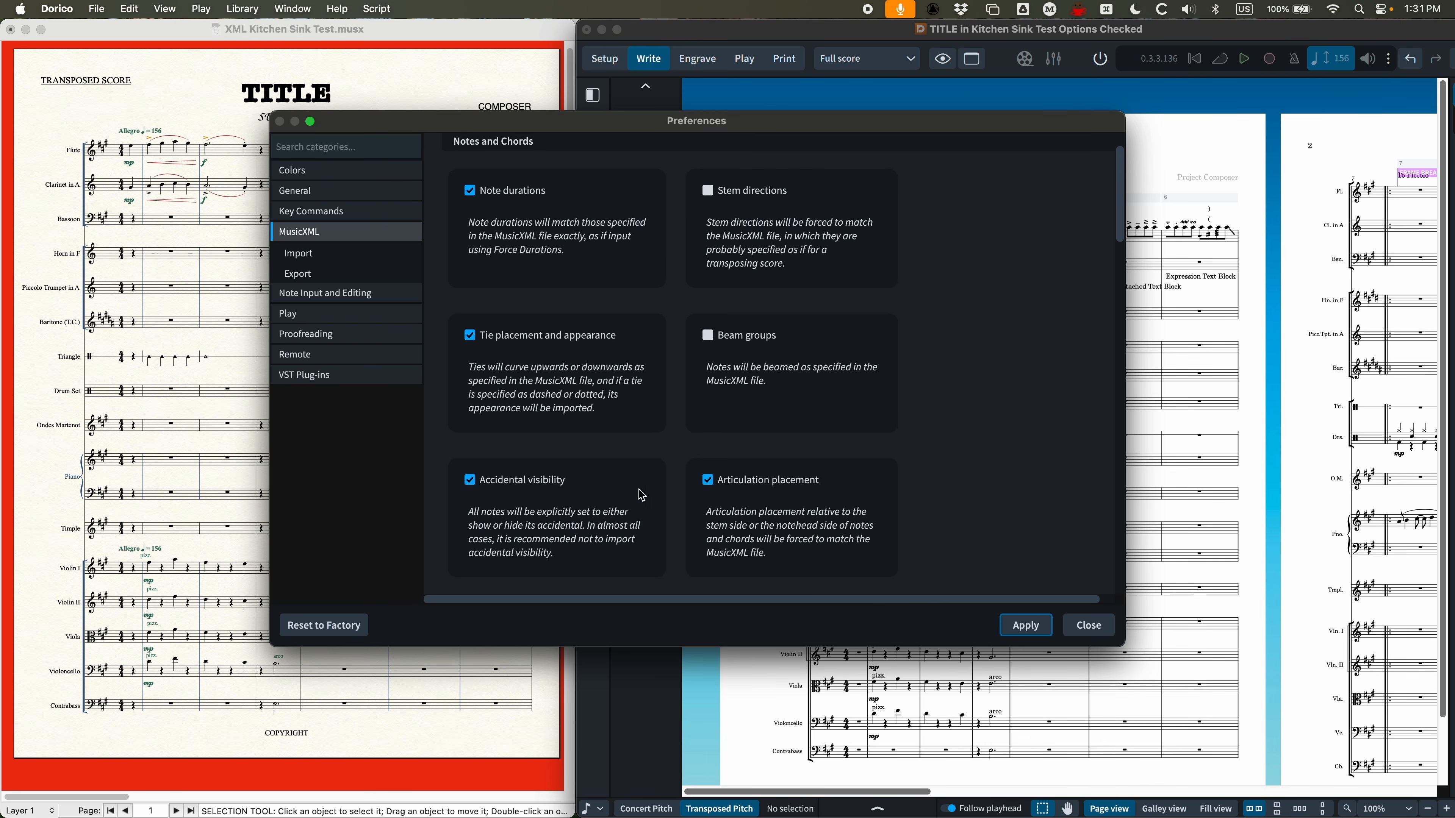
pyautogui.scroll(2, 668, 389)
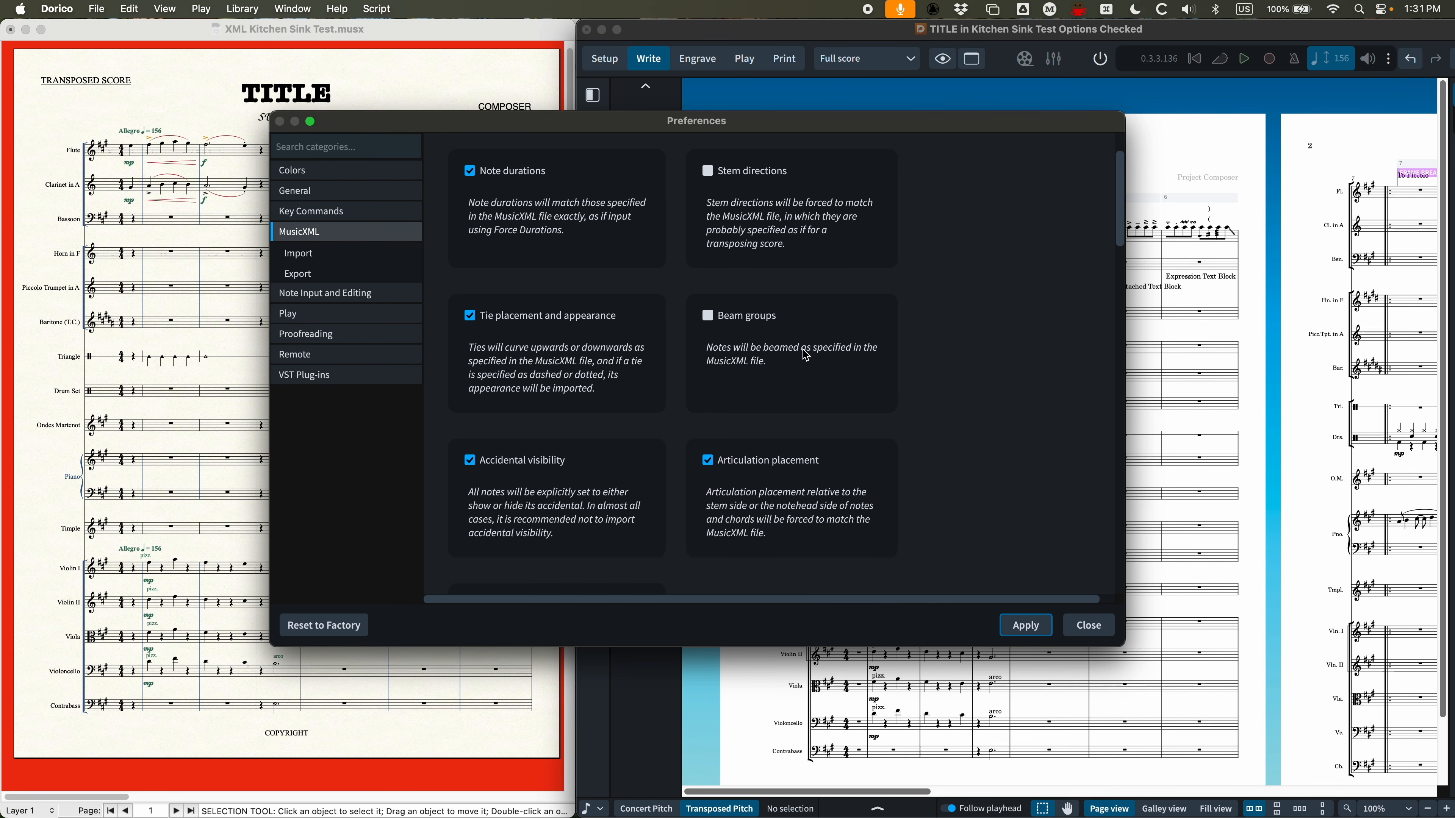
pyautogui.scroll(-8, 650, 400)
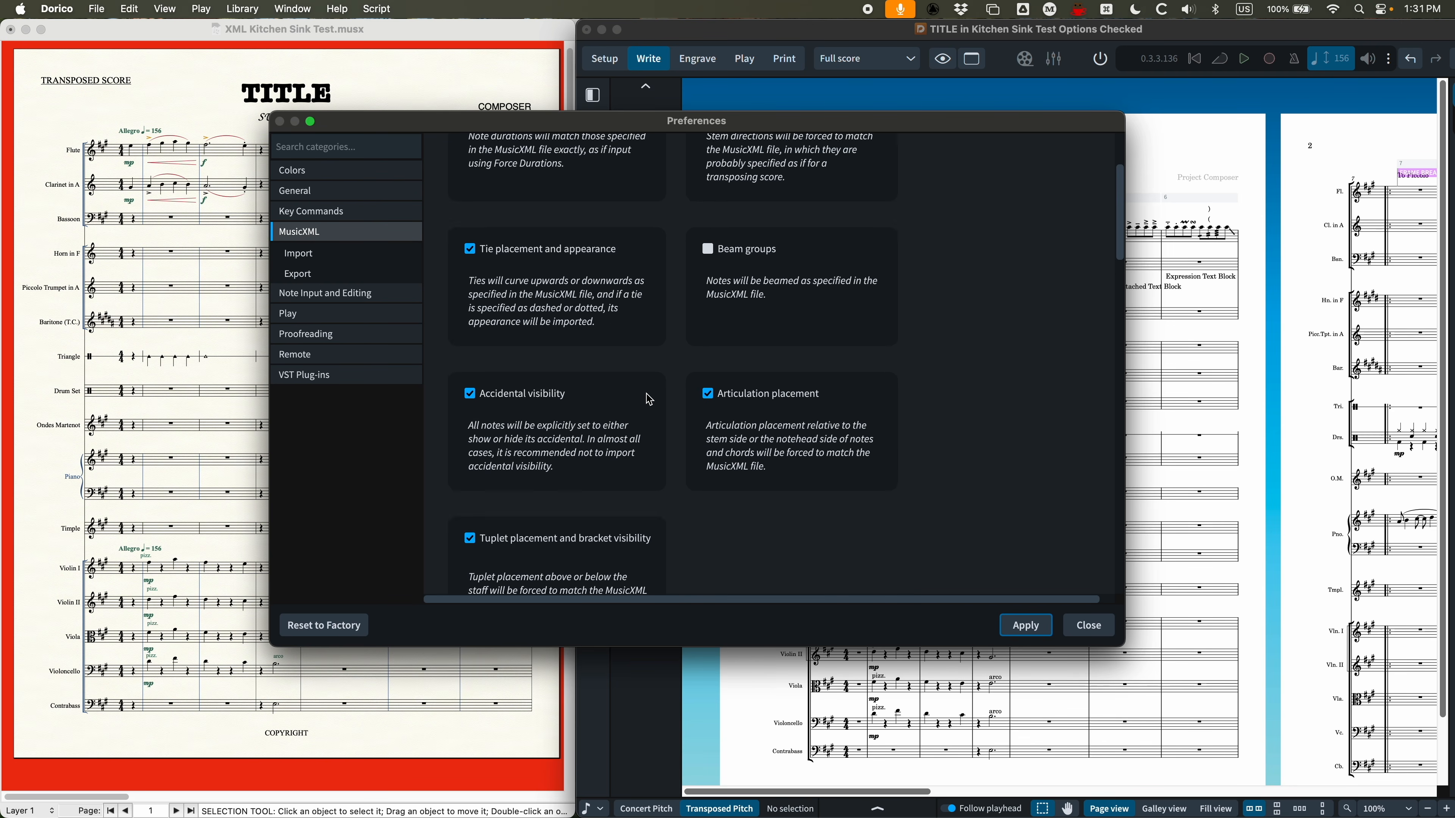
pyautogui.scroll(-14, 649, 399)
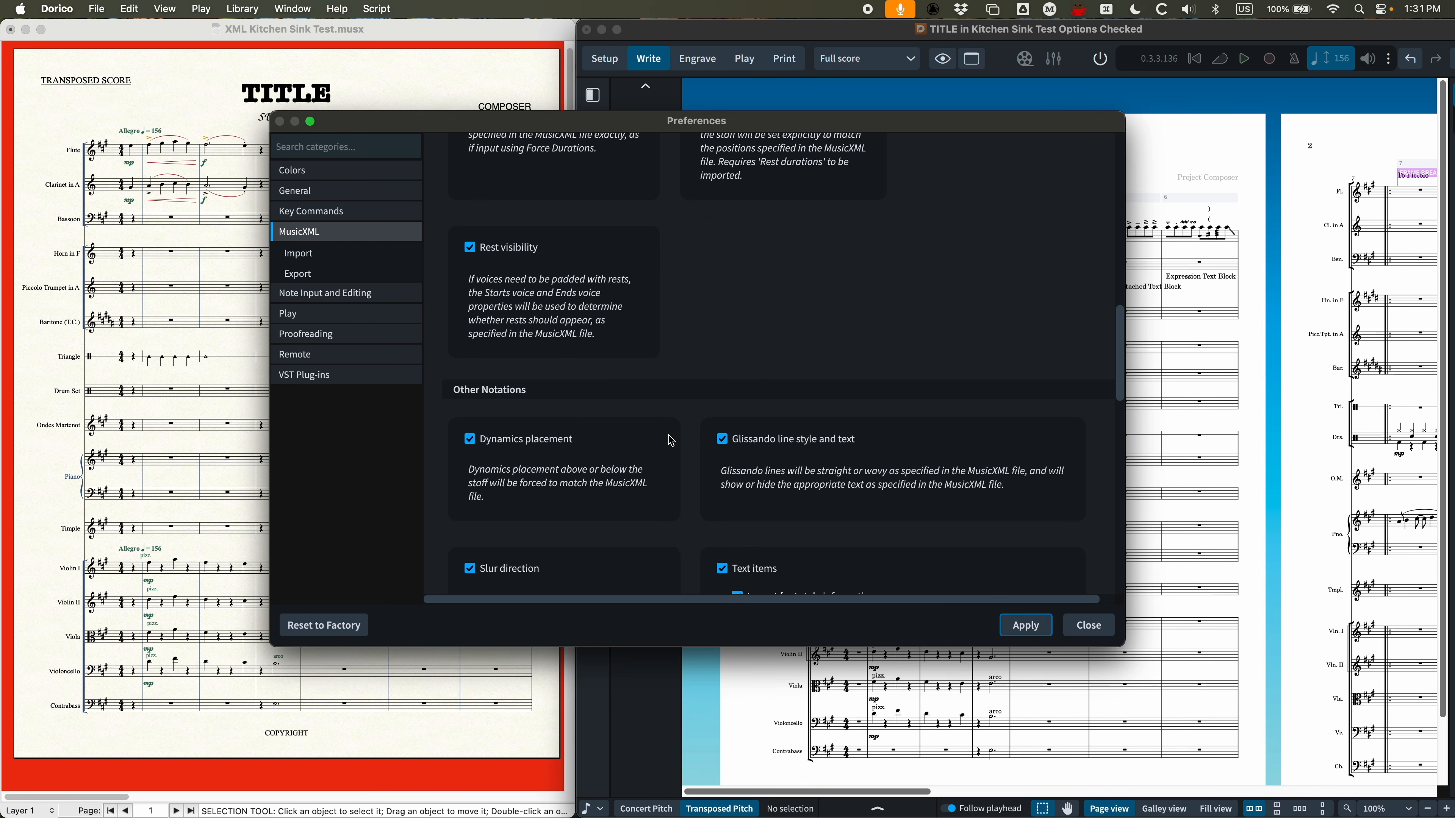
pyautogui.scroll(20, 670, 441)
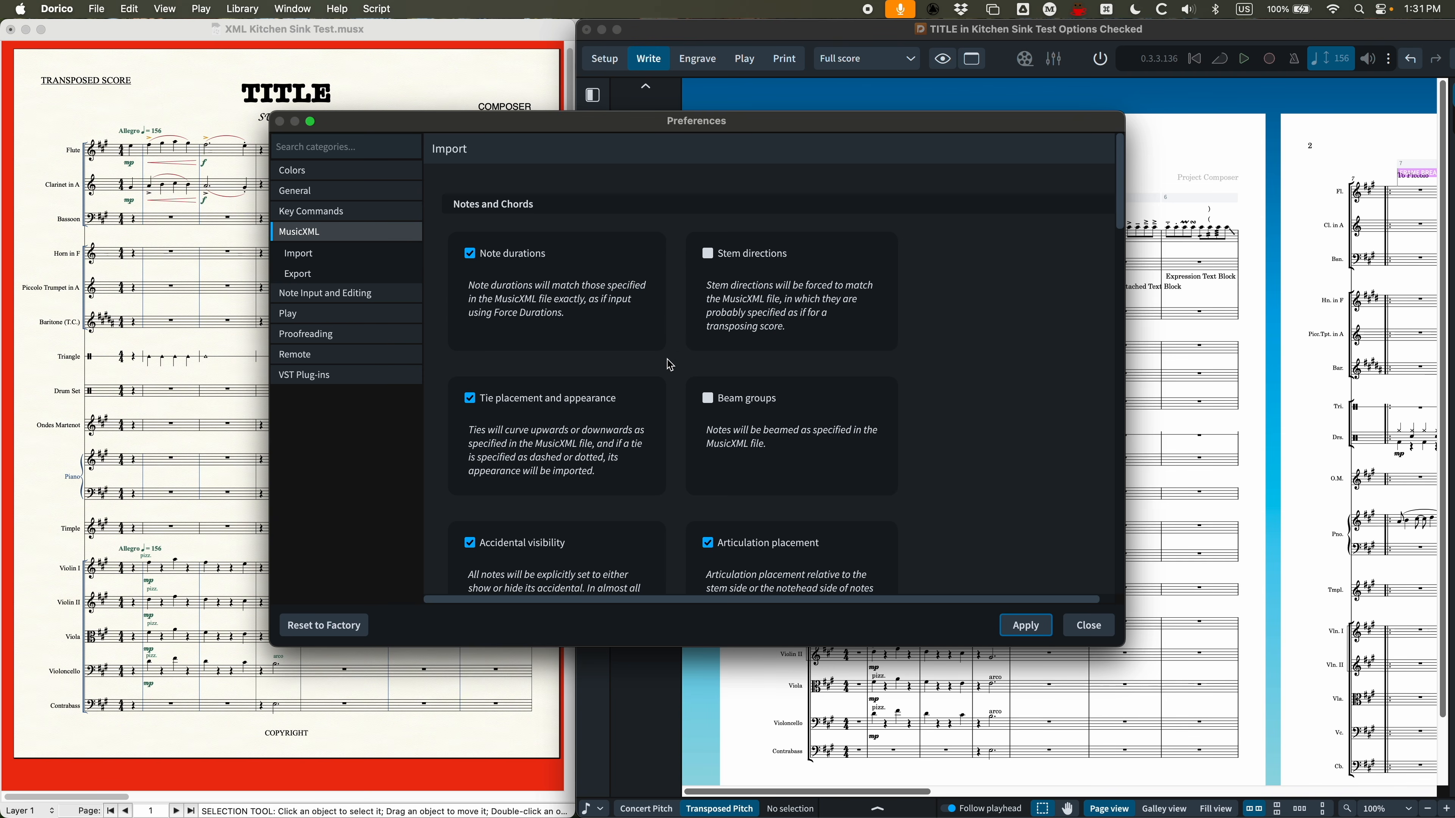
pyautogui.scroll(-3, 685, 345)
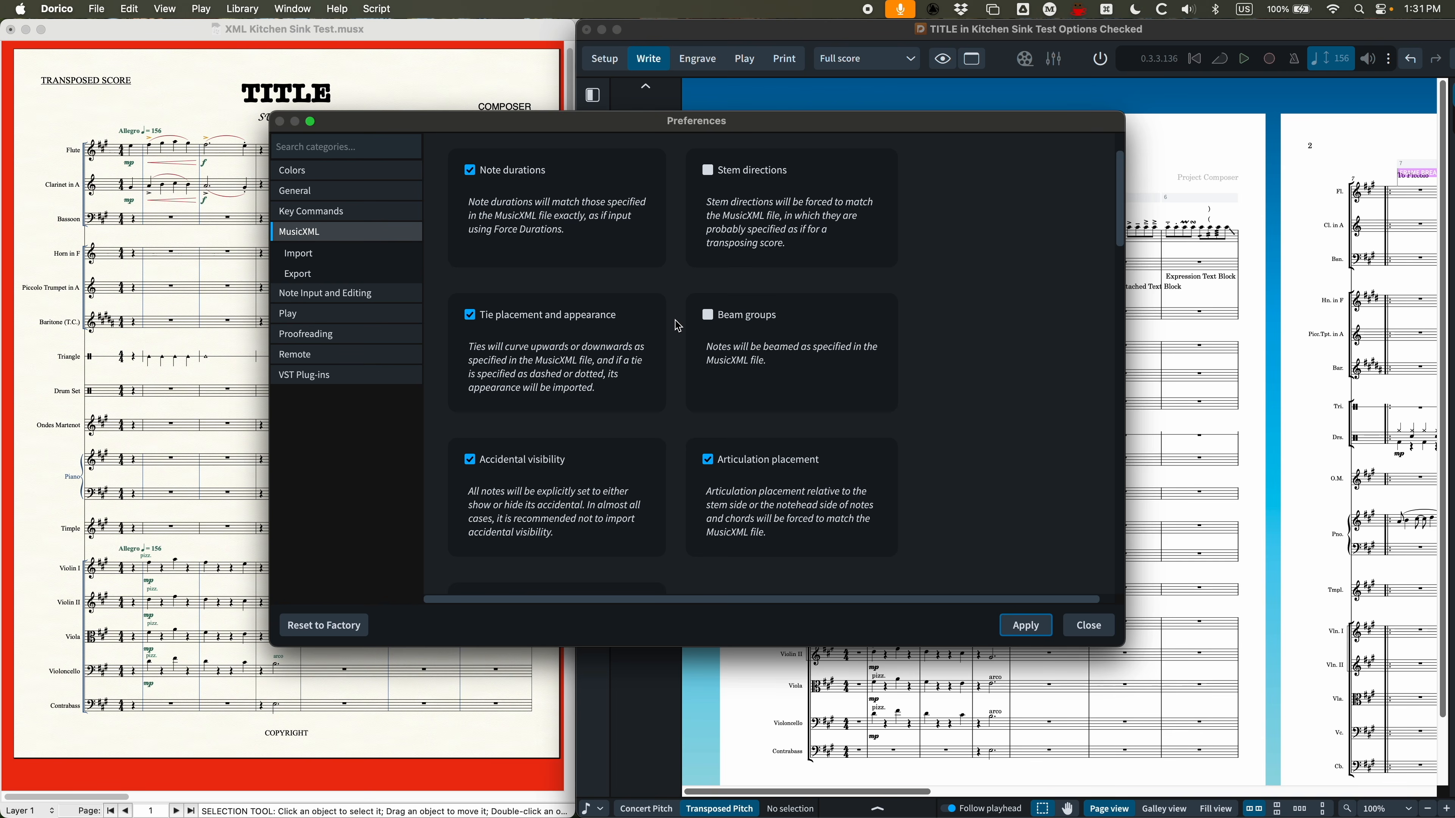
pyautogui.scroll(-3, 674, 331)
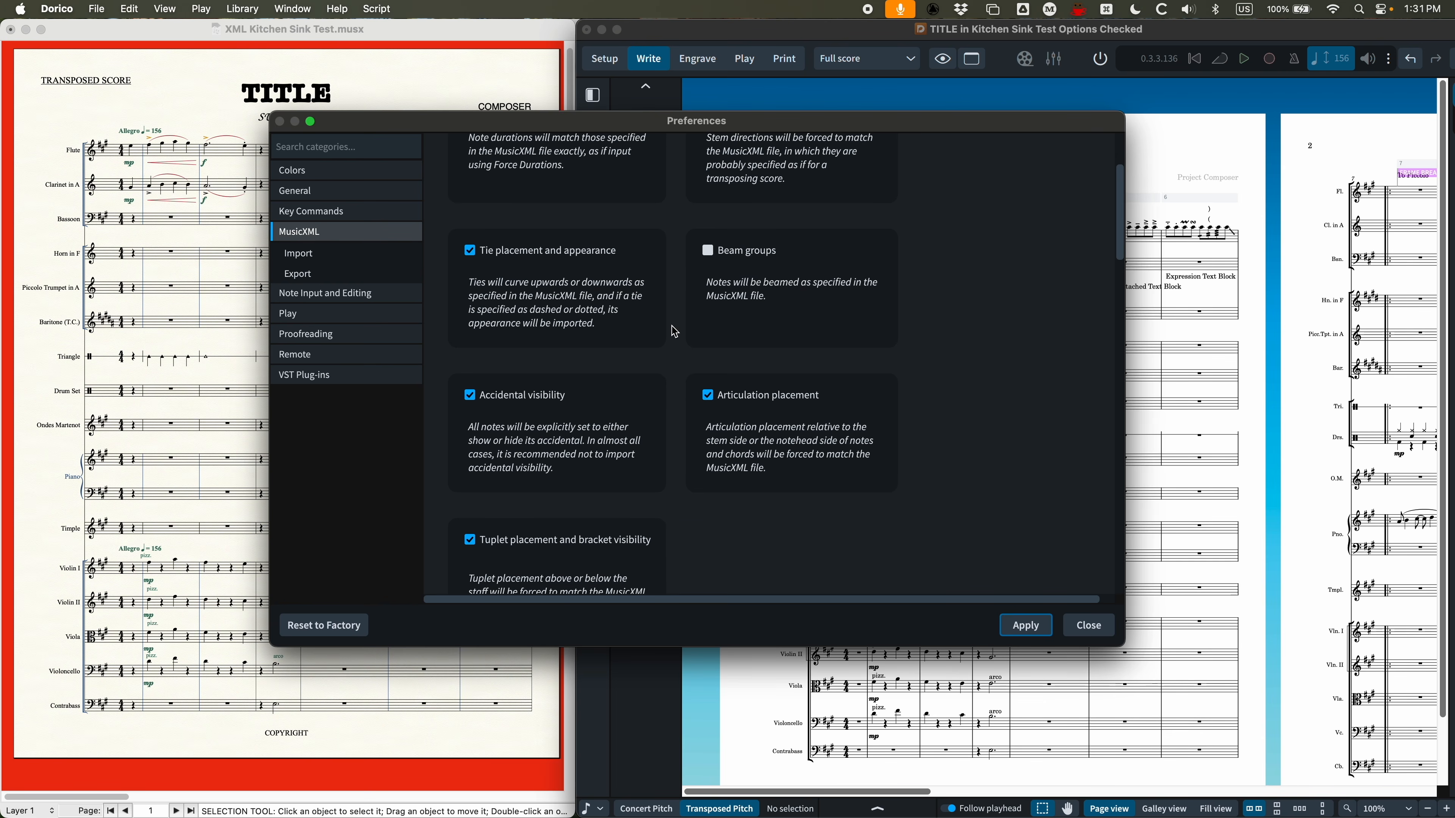
pyautogui.scroll(-1, 674, 331)
pyautogui.scroll(-10, 674, 331)
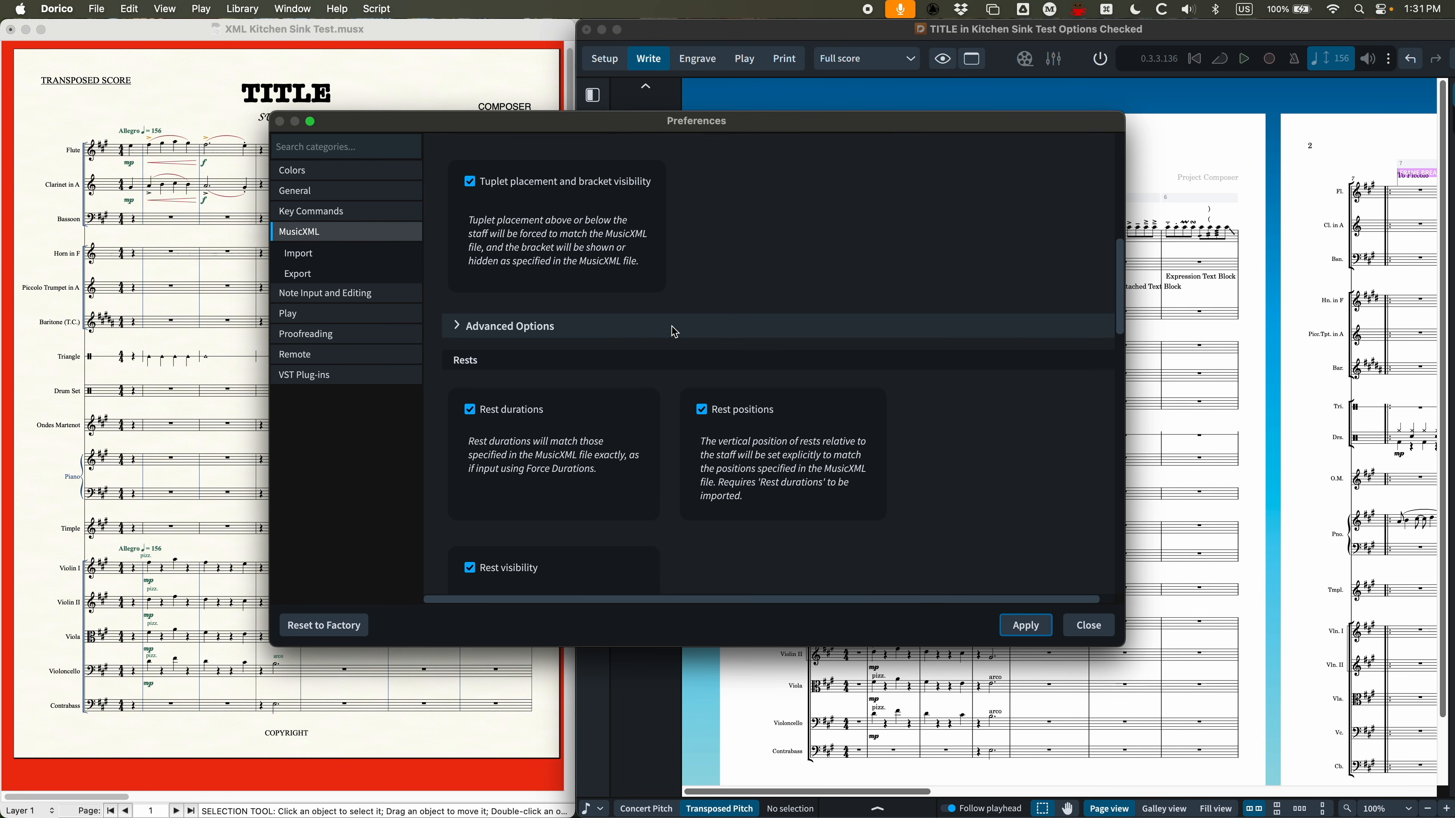
pyautogui.scroll(15, 674, 331)
pyautogui.scroll(-1, 674, 331)
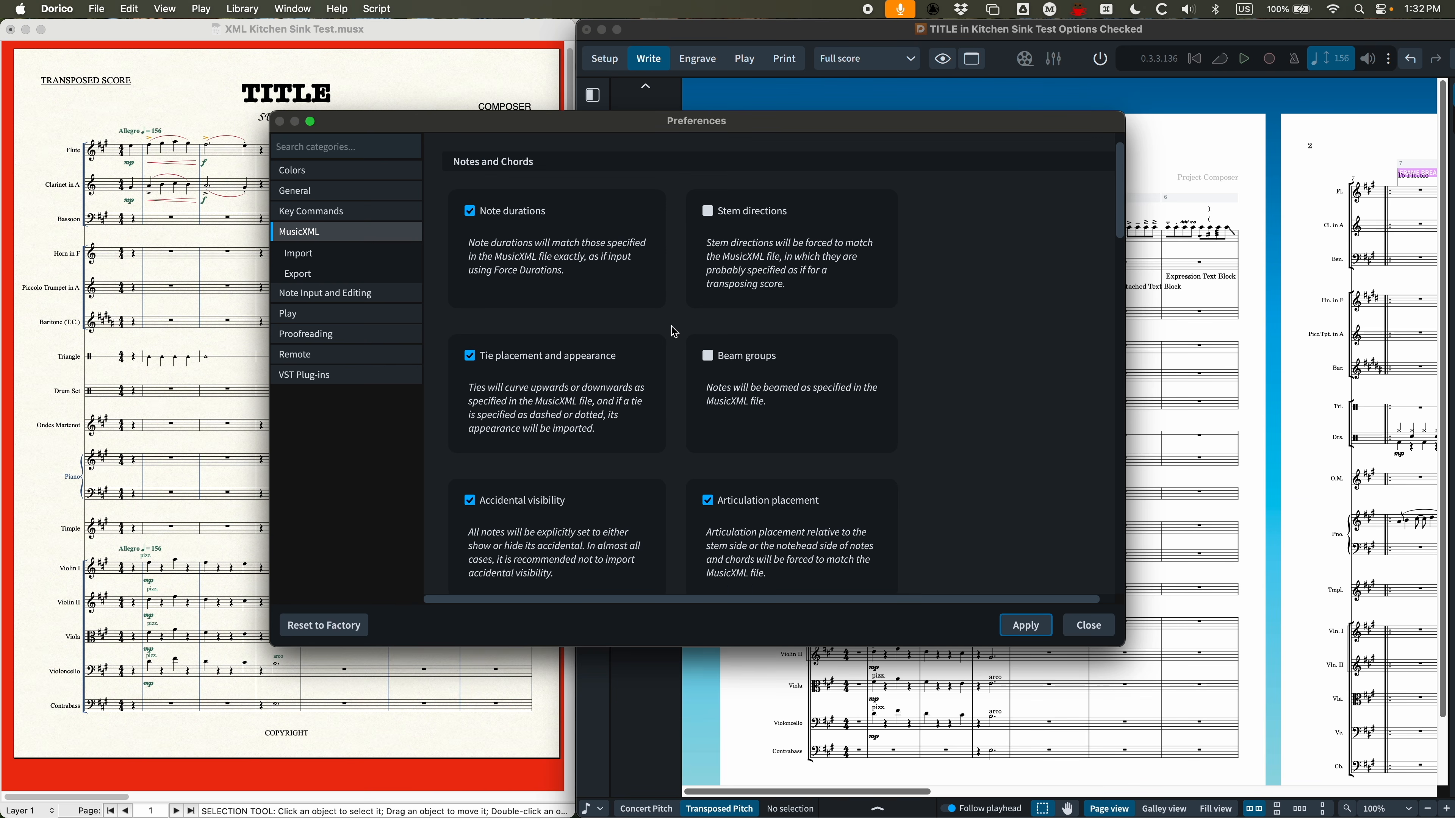
pyautogui.scroll(-1, 674, 331)
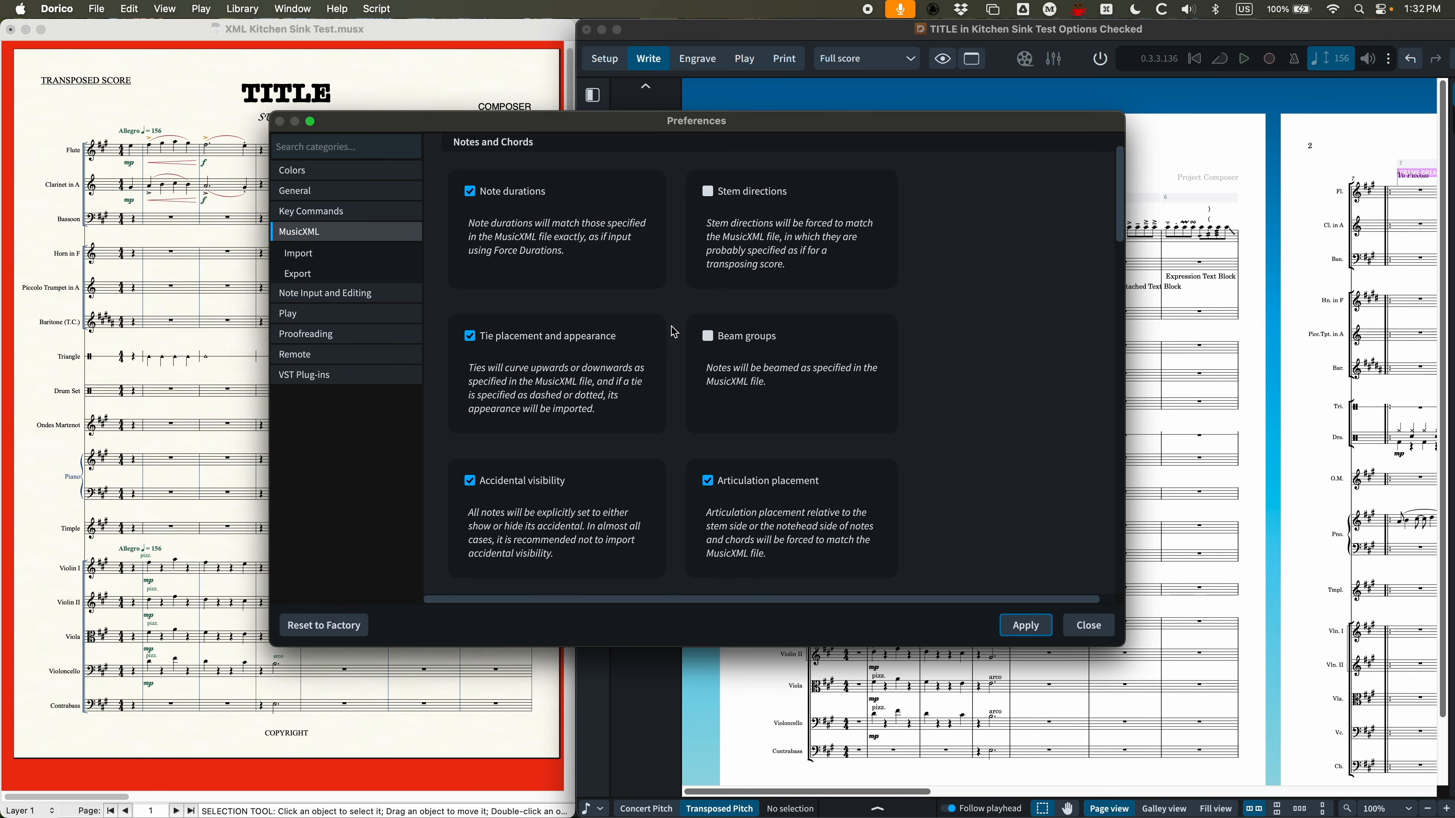
pyautogui.scroll(-5, 615, 385)
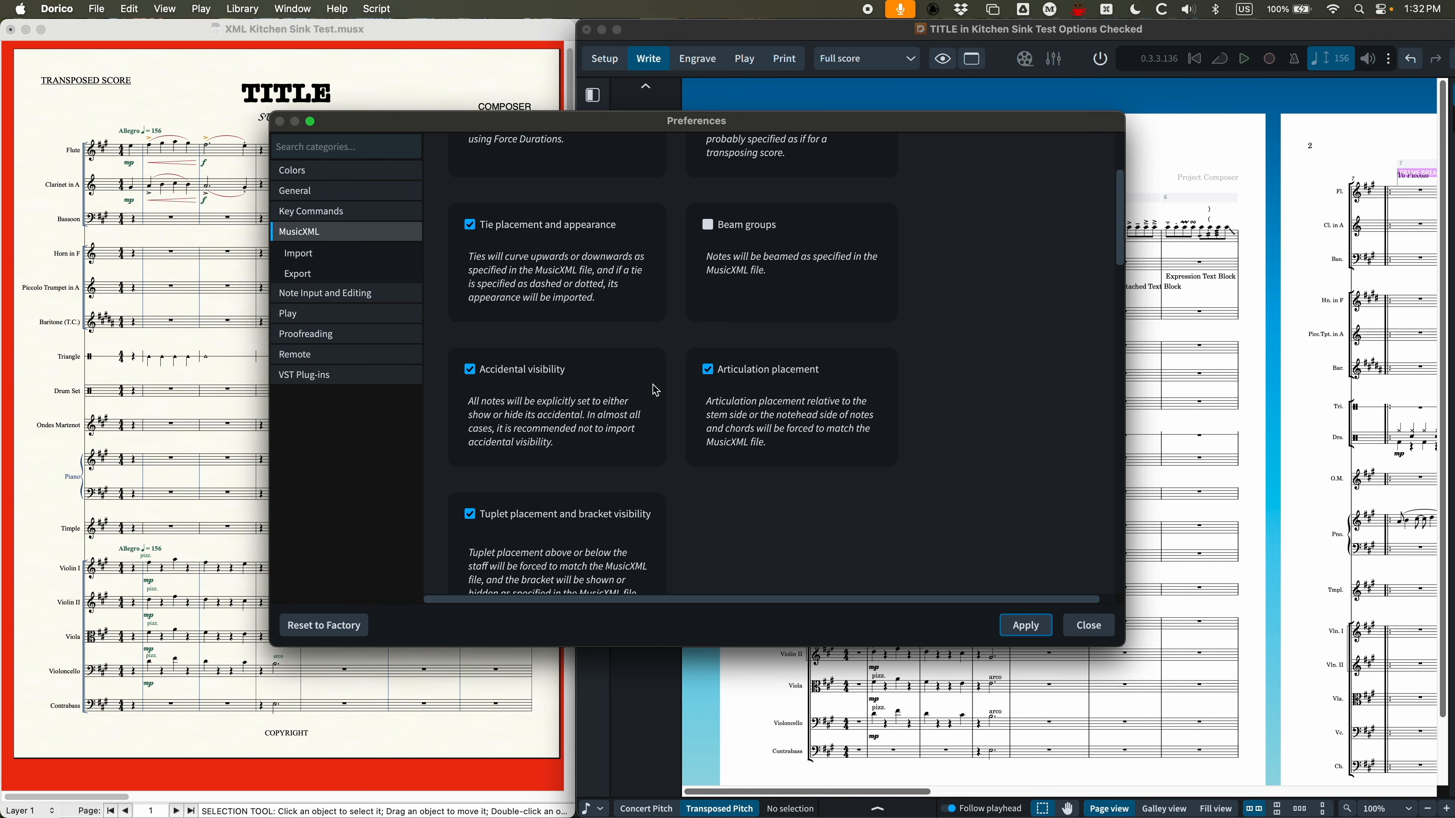
pyautogui.scroll(-2, 674, 382)
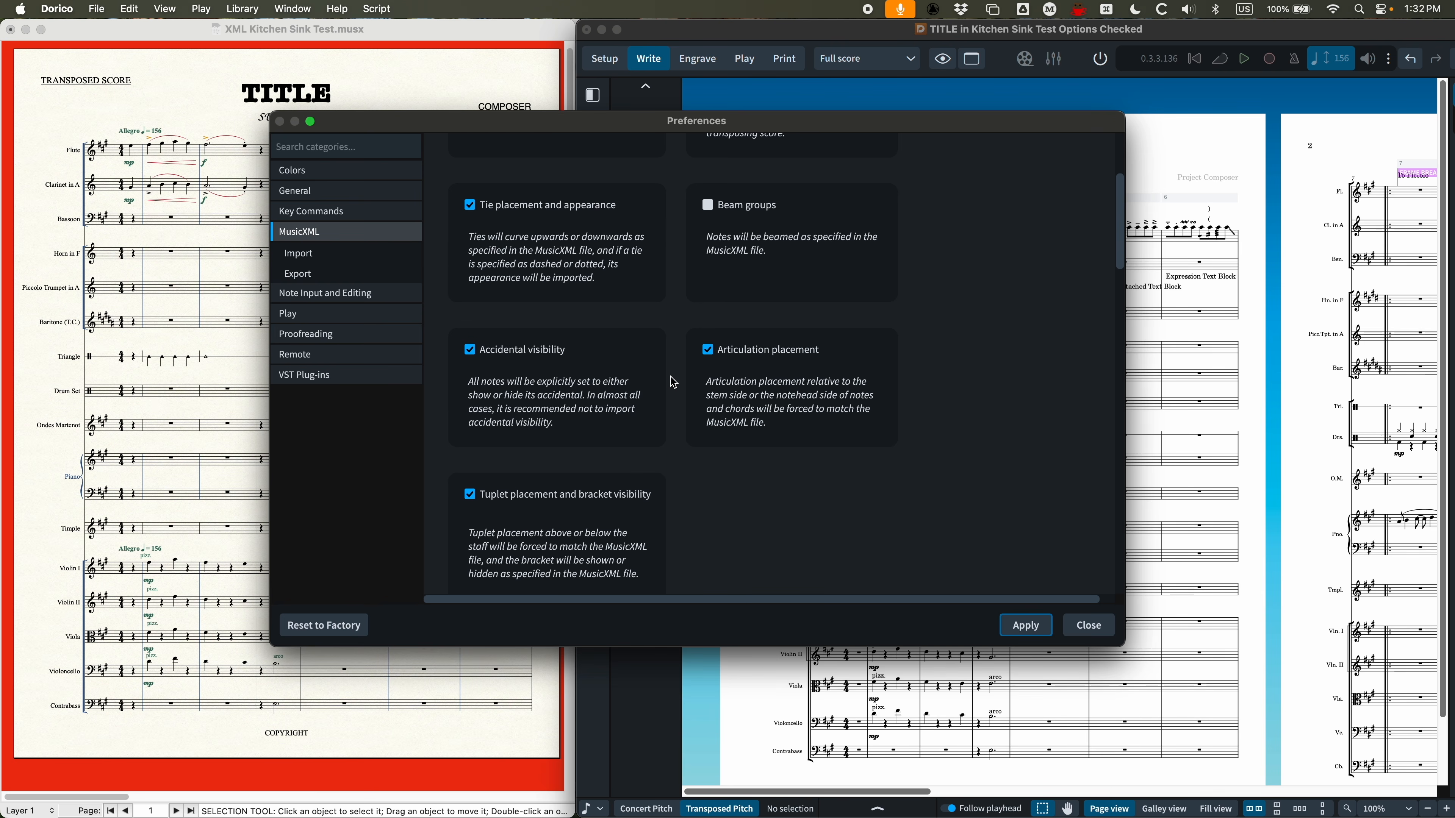
pyautogui.scroll(-20, 674, 383)
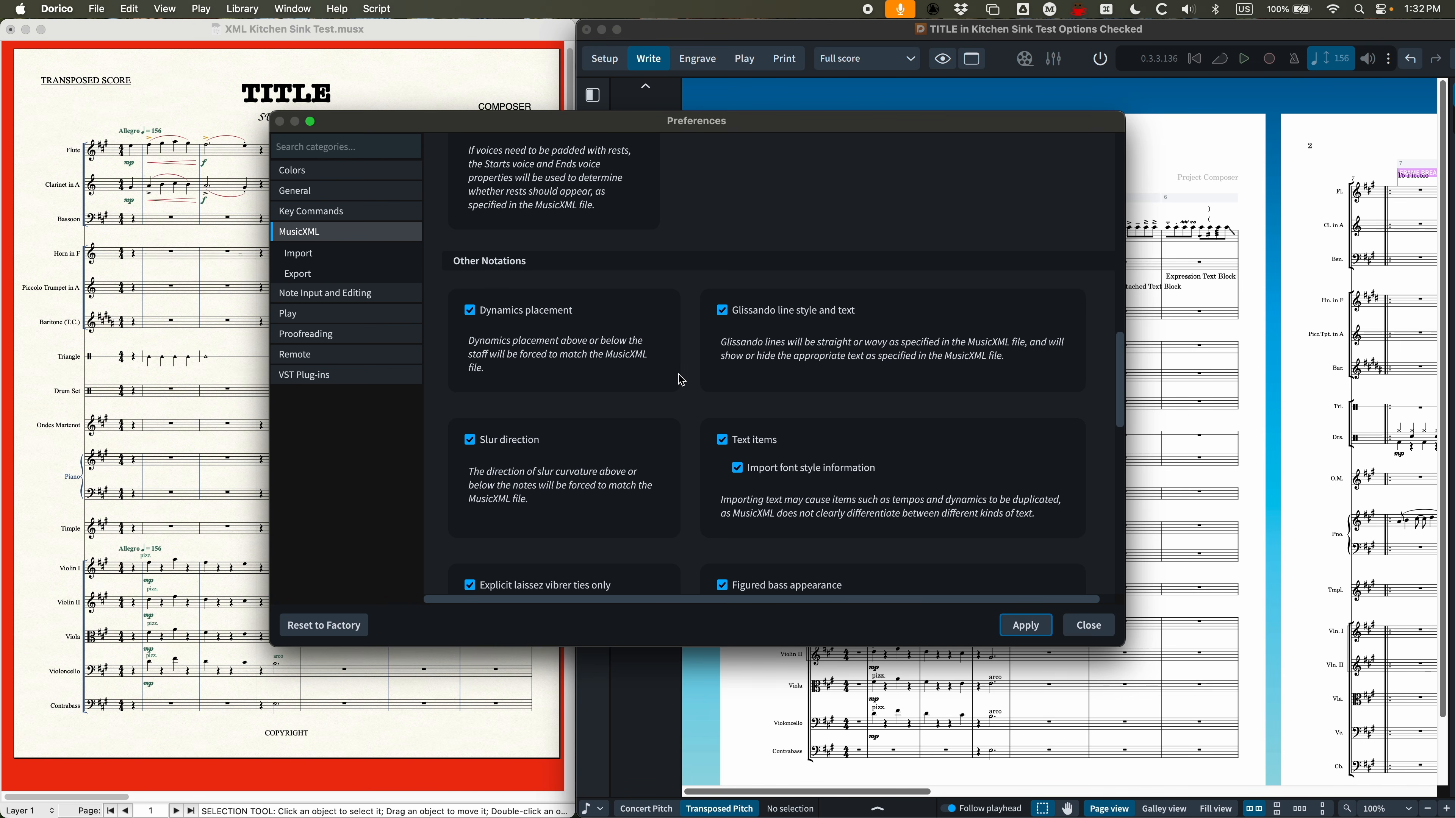
pyautogui.scroll(-1, 697, 394)
pyautogui.scroll(20, 694, 396)
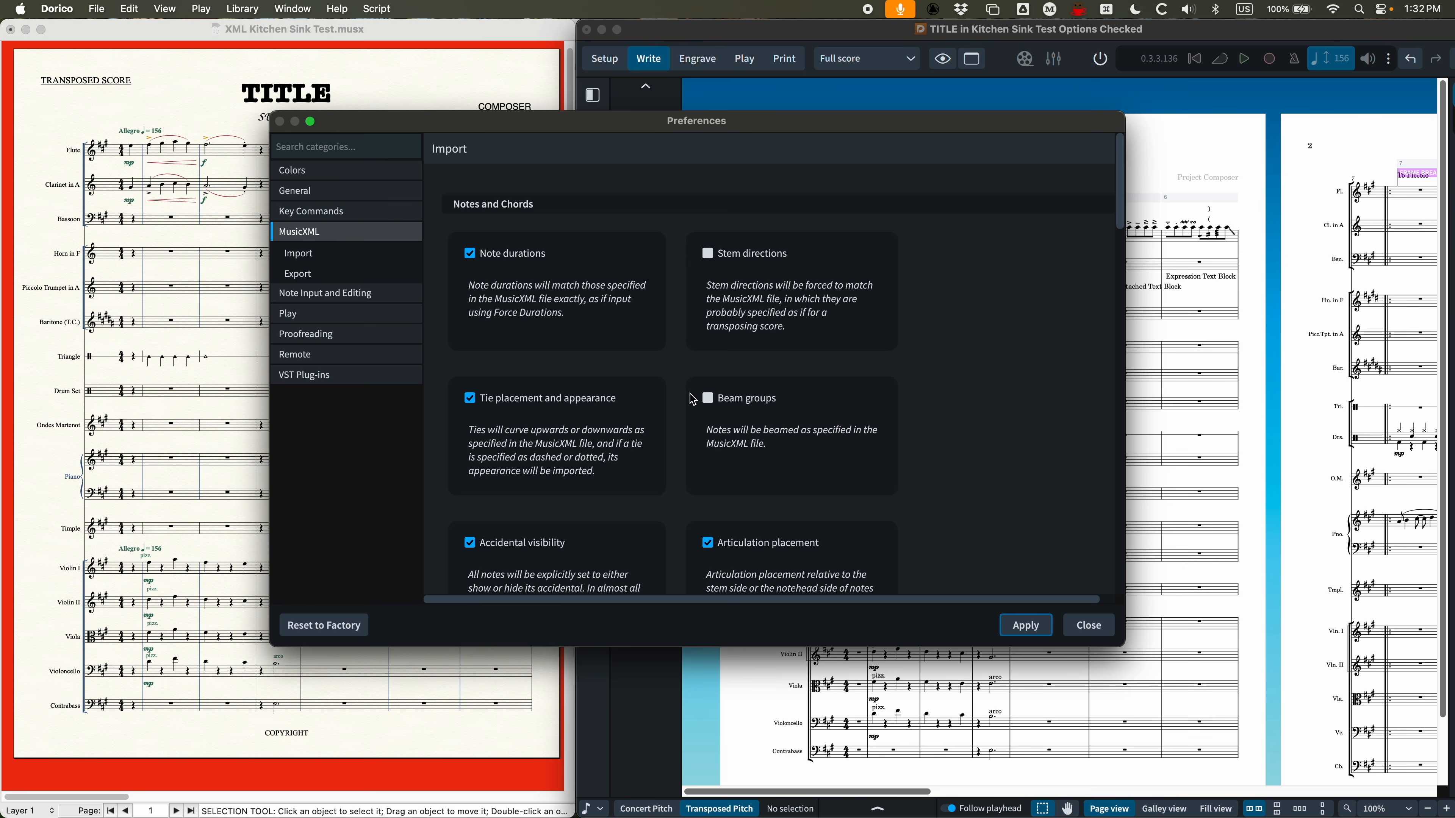
# Re-enable the Stem directions and Beam groups options in the MusicXML import preferences
pyautogui.click(560, 319)
pyautogui.click(708, 253)
pyautogui.click(709, 397)
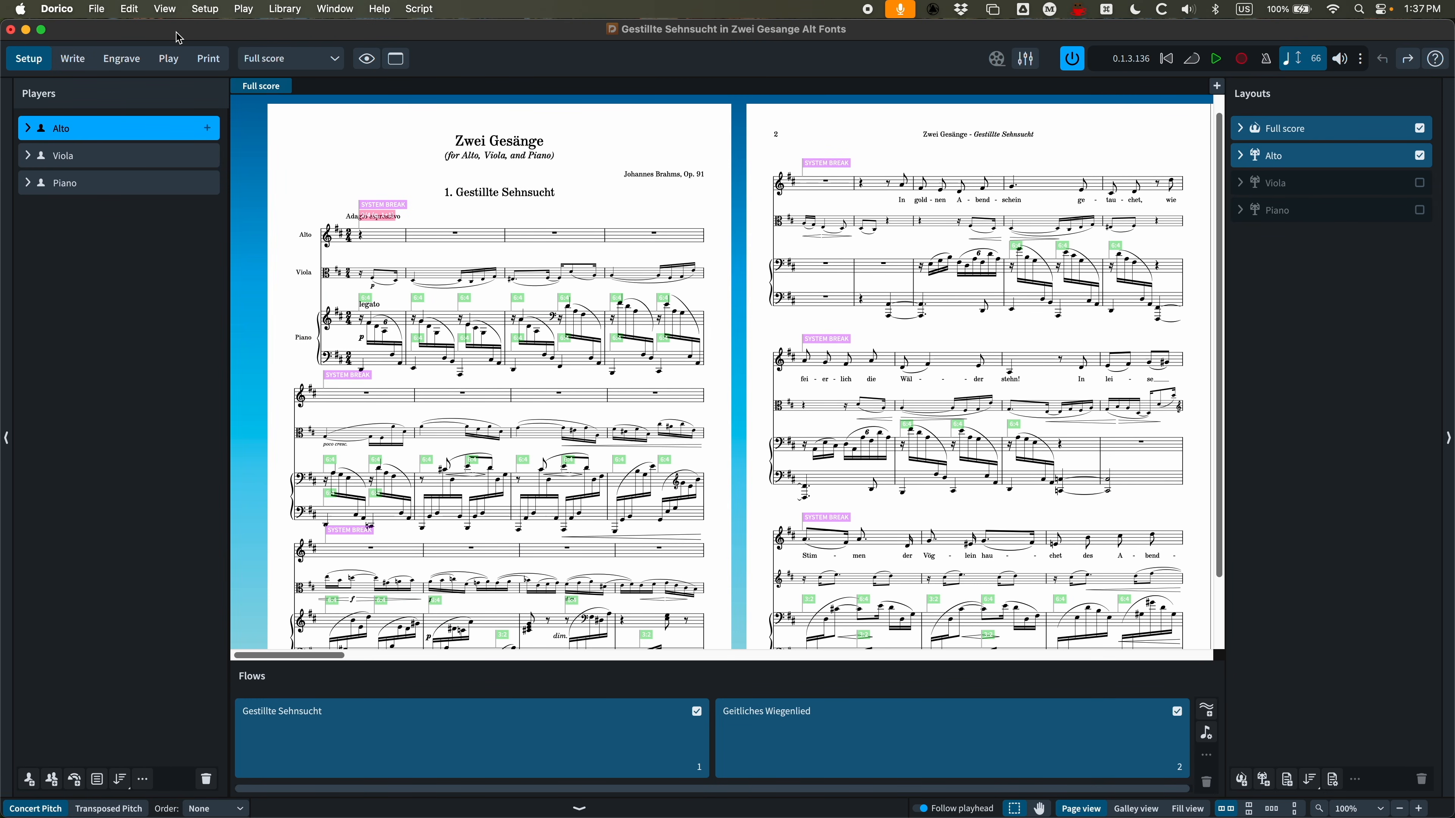
# Import Zwei Gesange.mxl as MusicXML into the Zwei Gesange Alt Fonts project, merging with existing players where possible
pyautogui.click(97, 9)
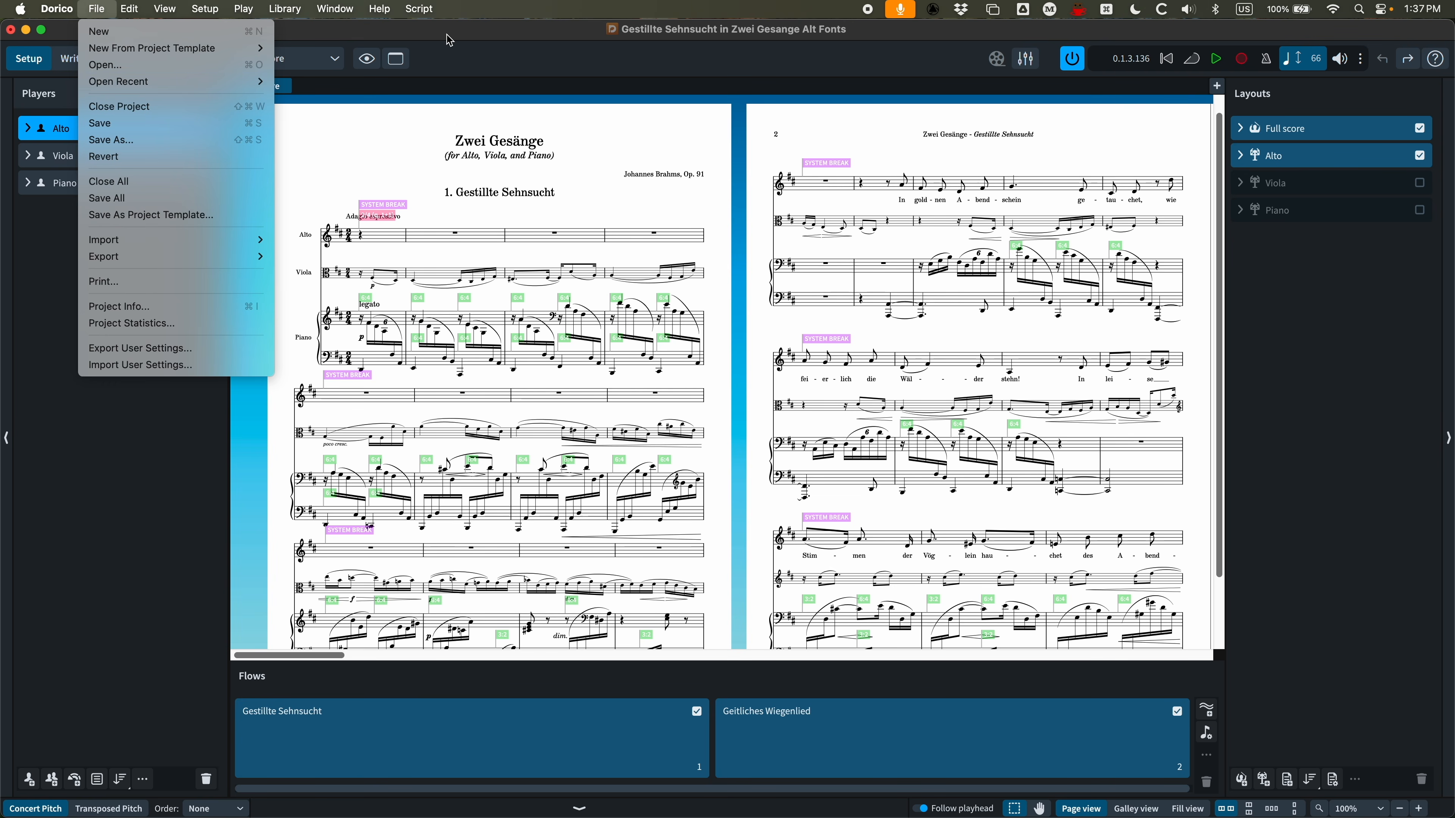
pyautogui.click(421, 35)
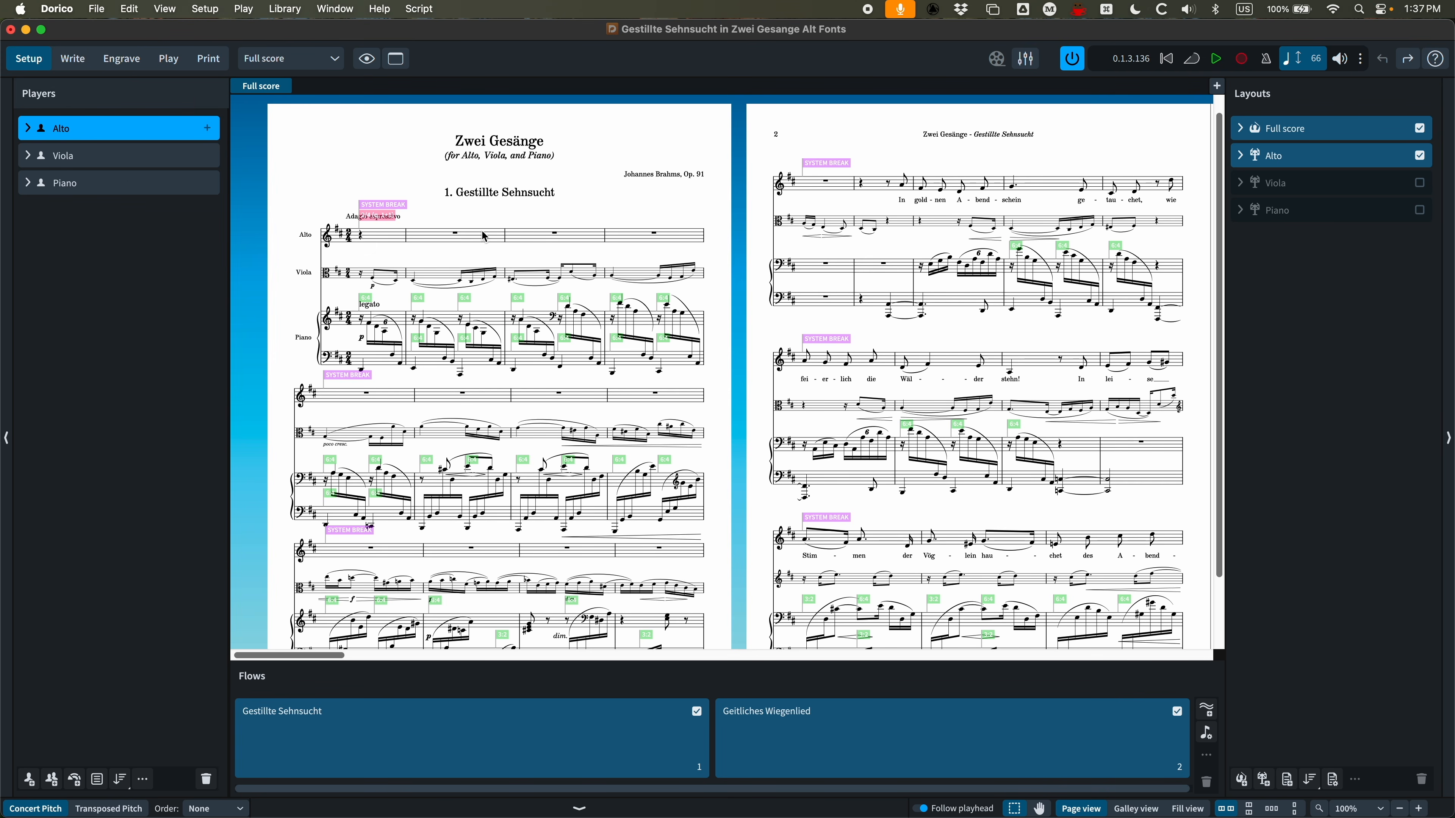
pyautogui.click(101, 6)
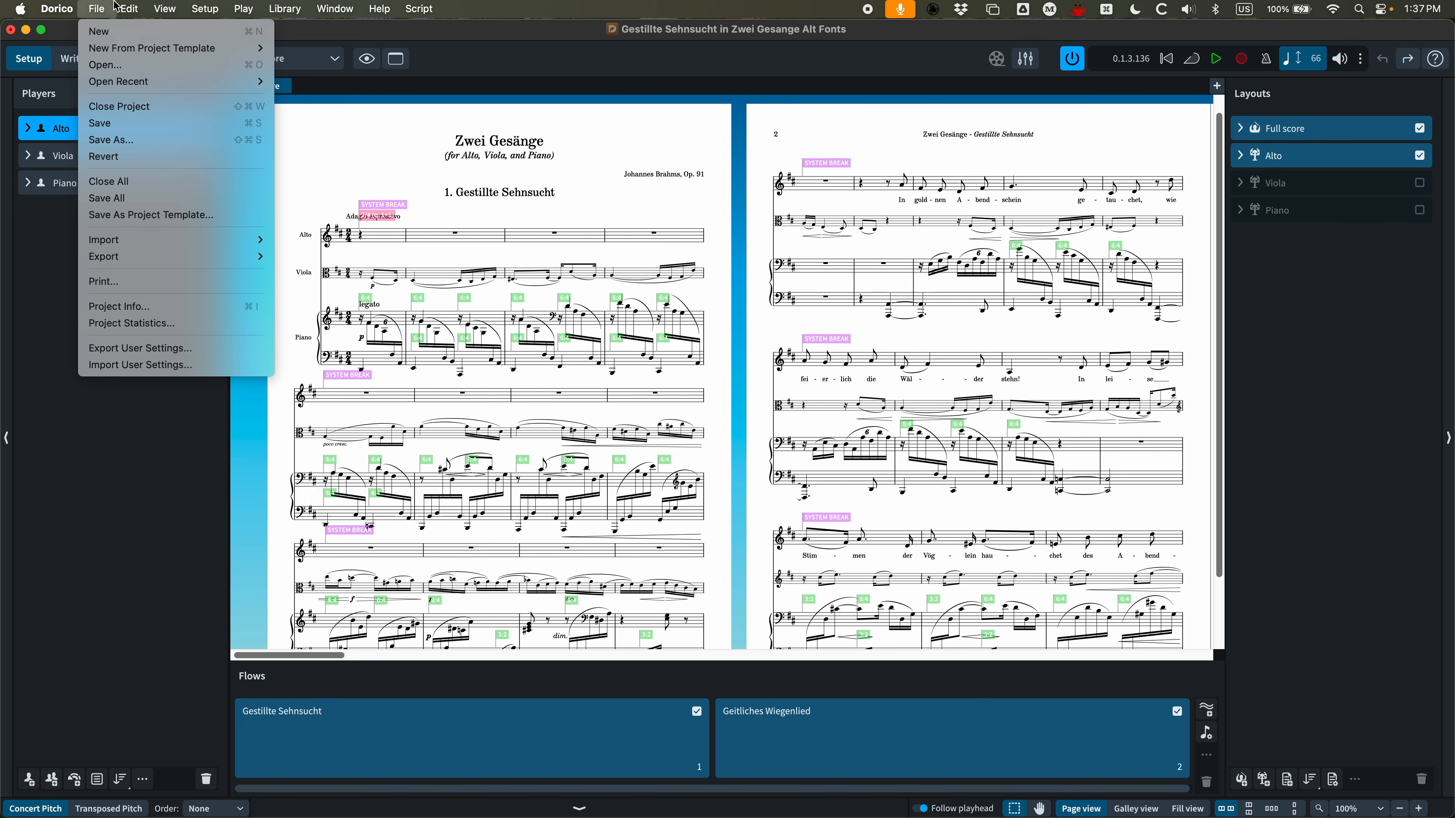
pyautogui.moveTo(109, 240)
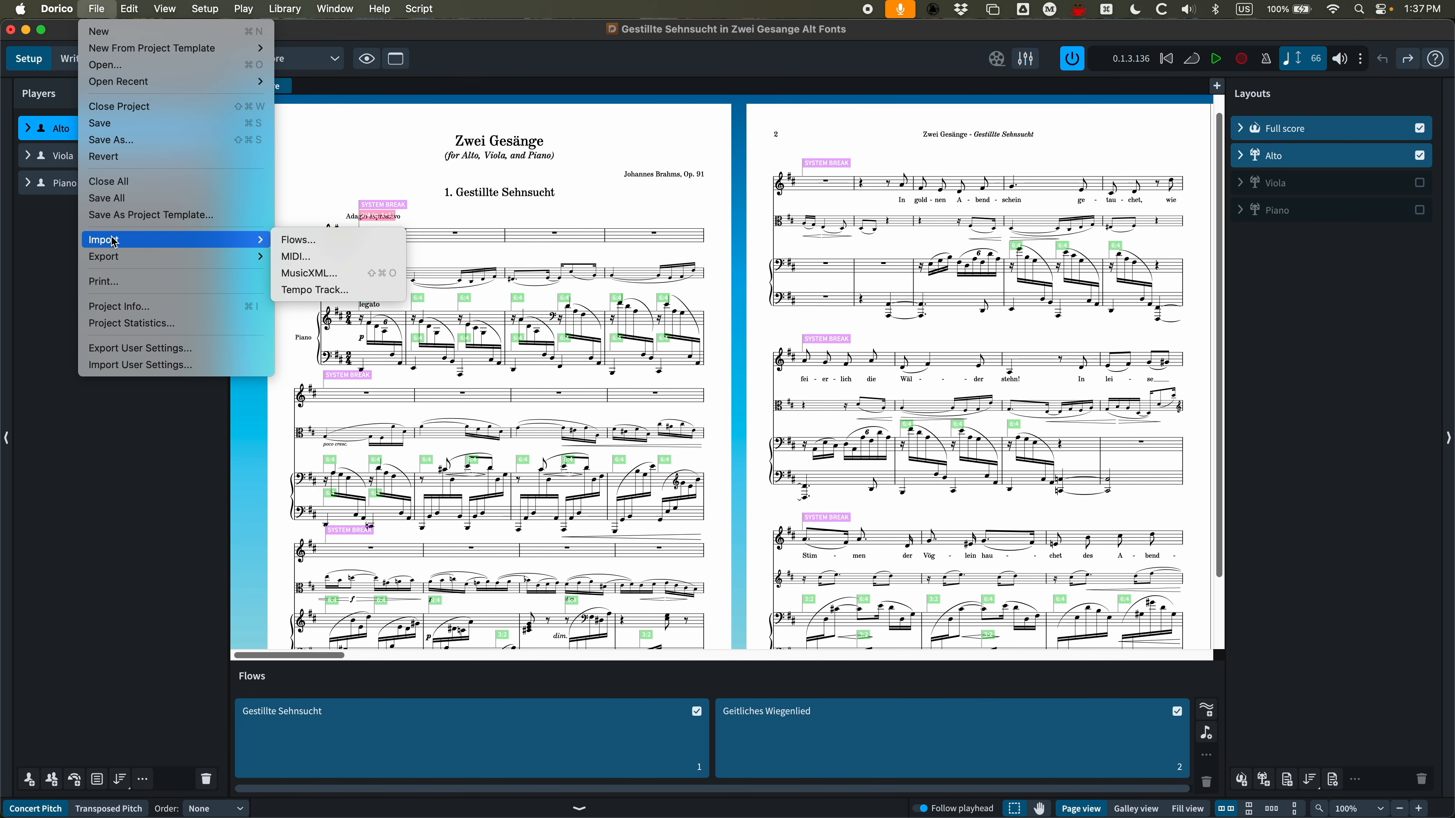
pyautogui.click(309, 275)
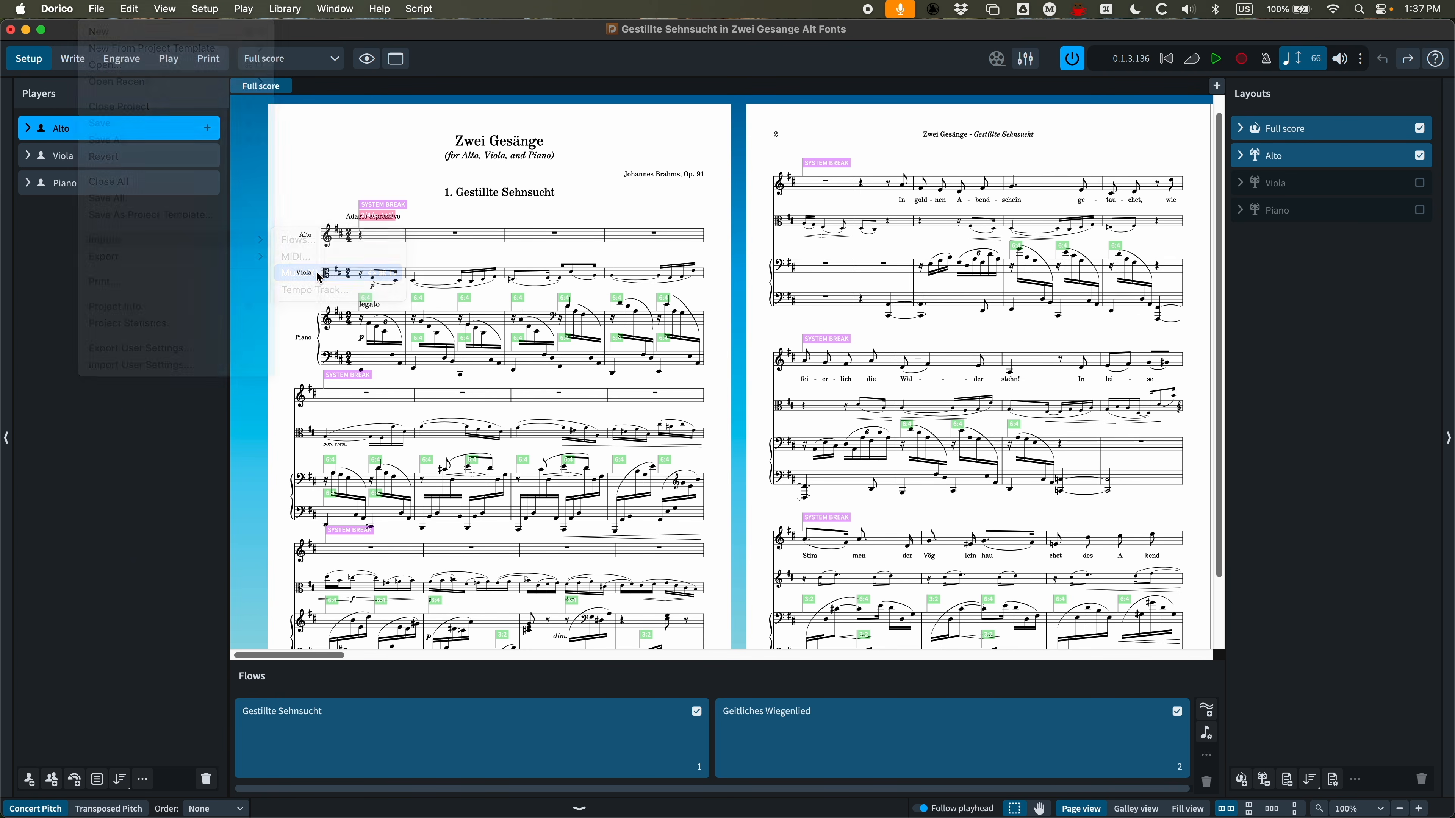
pyautogui.doubleClick(575, 277)
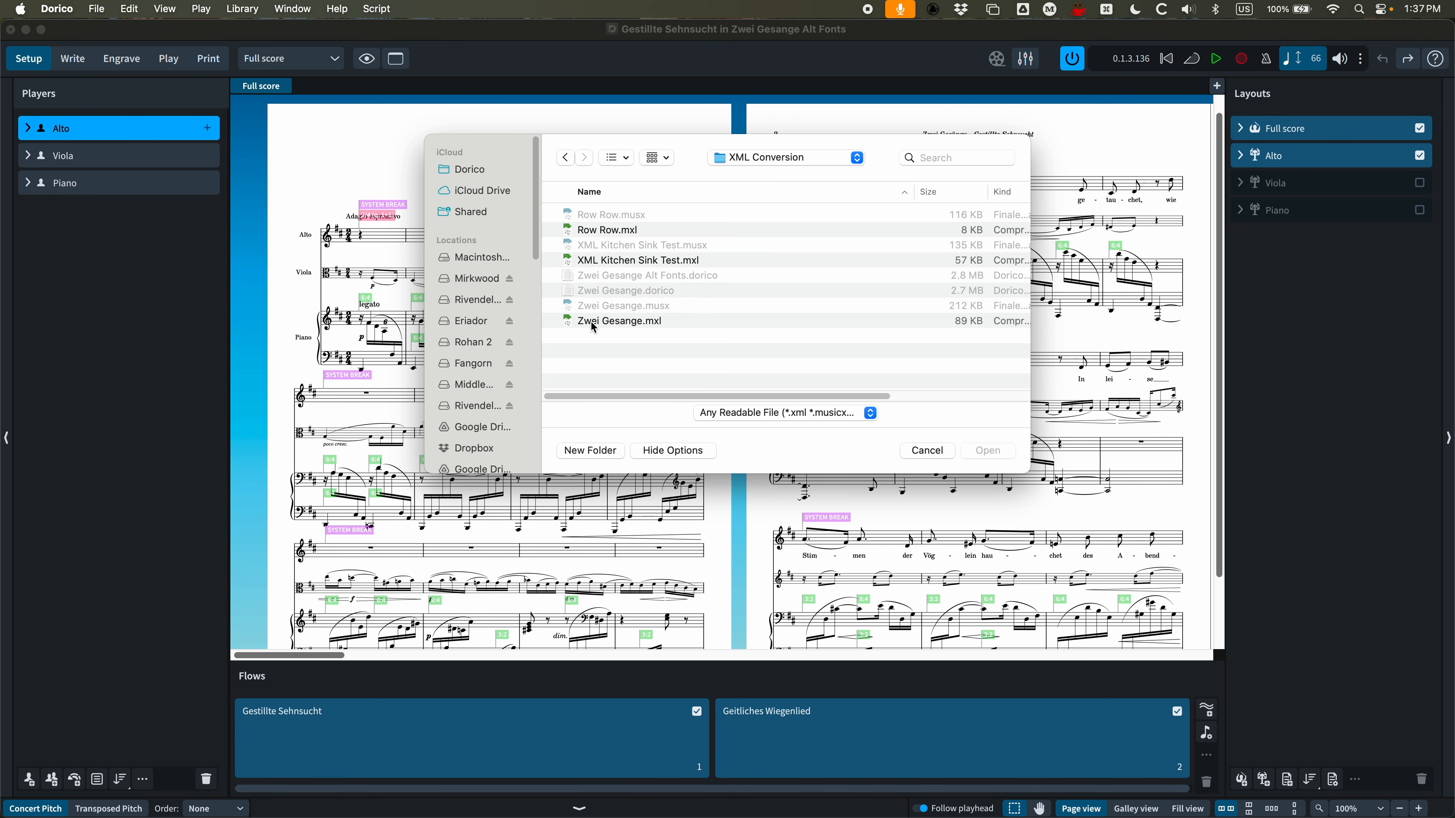
pyautogui.click(569, 322)
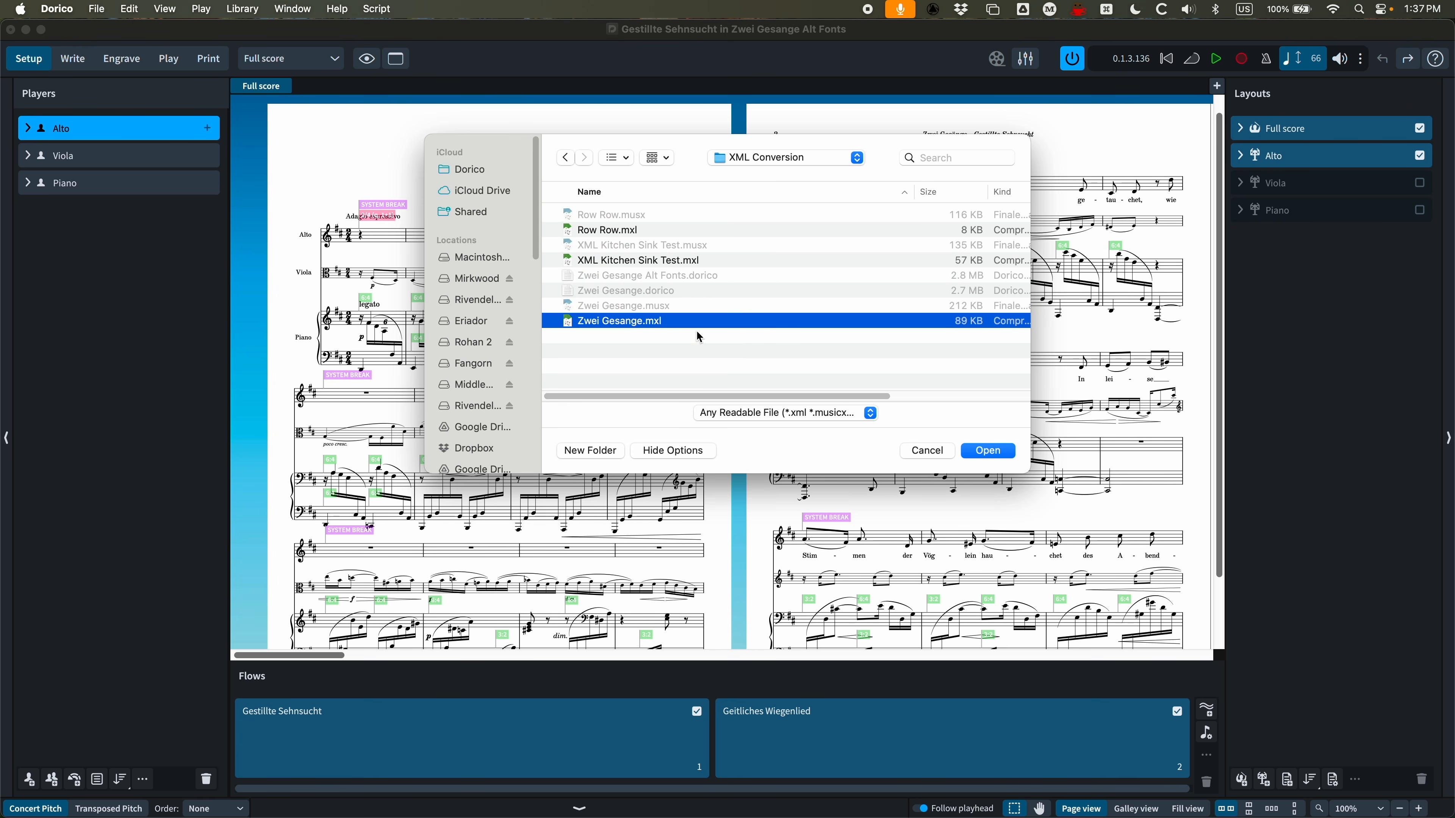
pyautogui.click(986, 451)
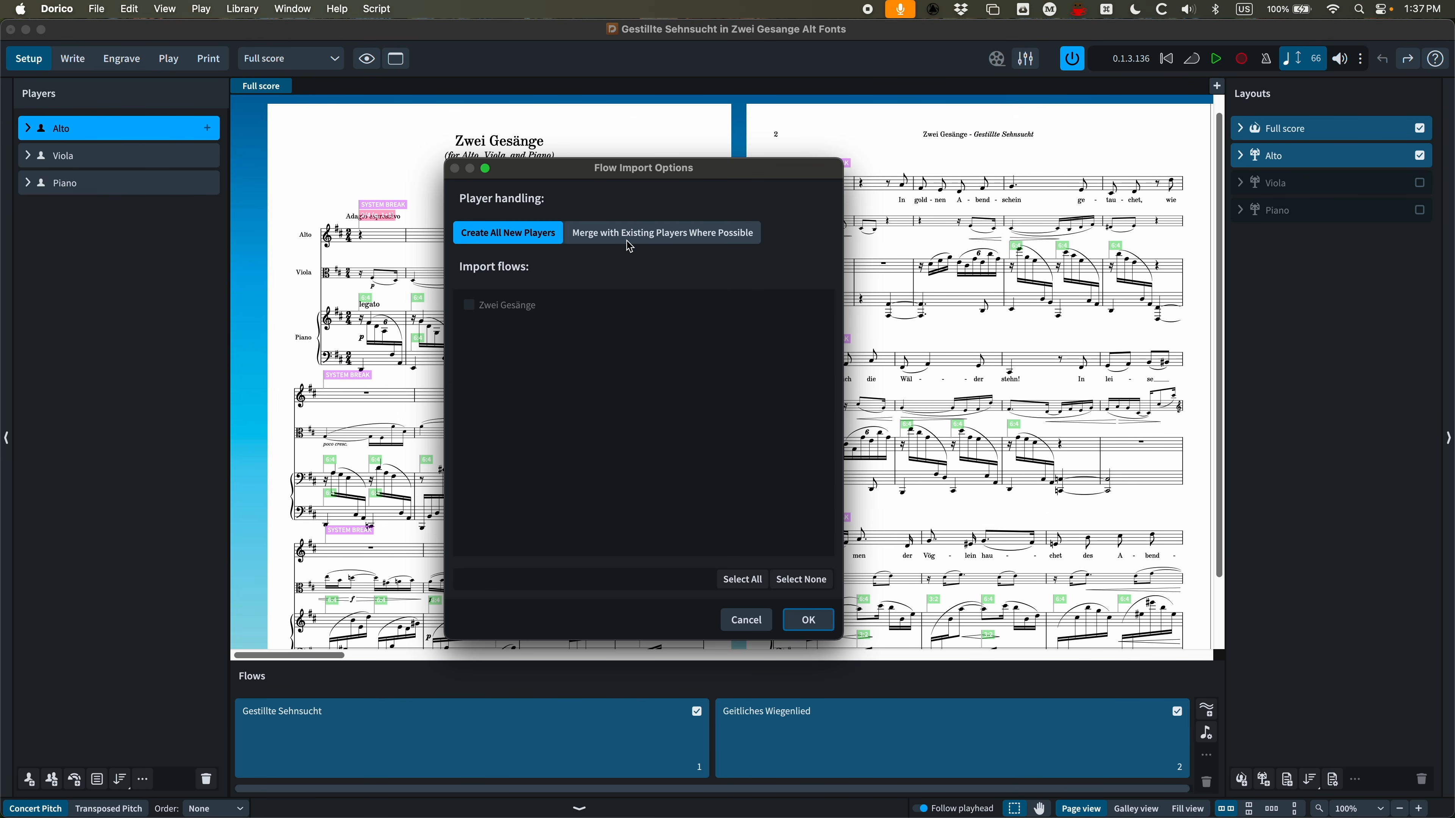
pyautogui.click(635, 236)
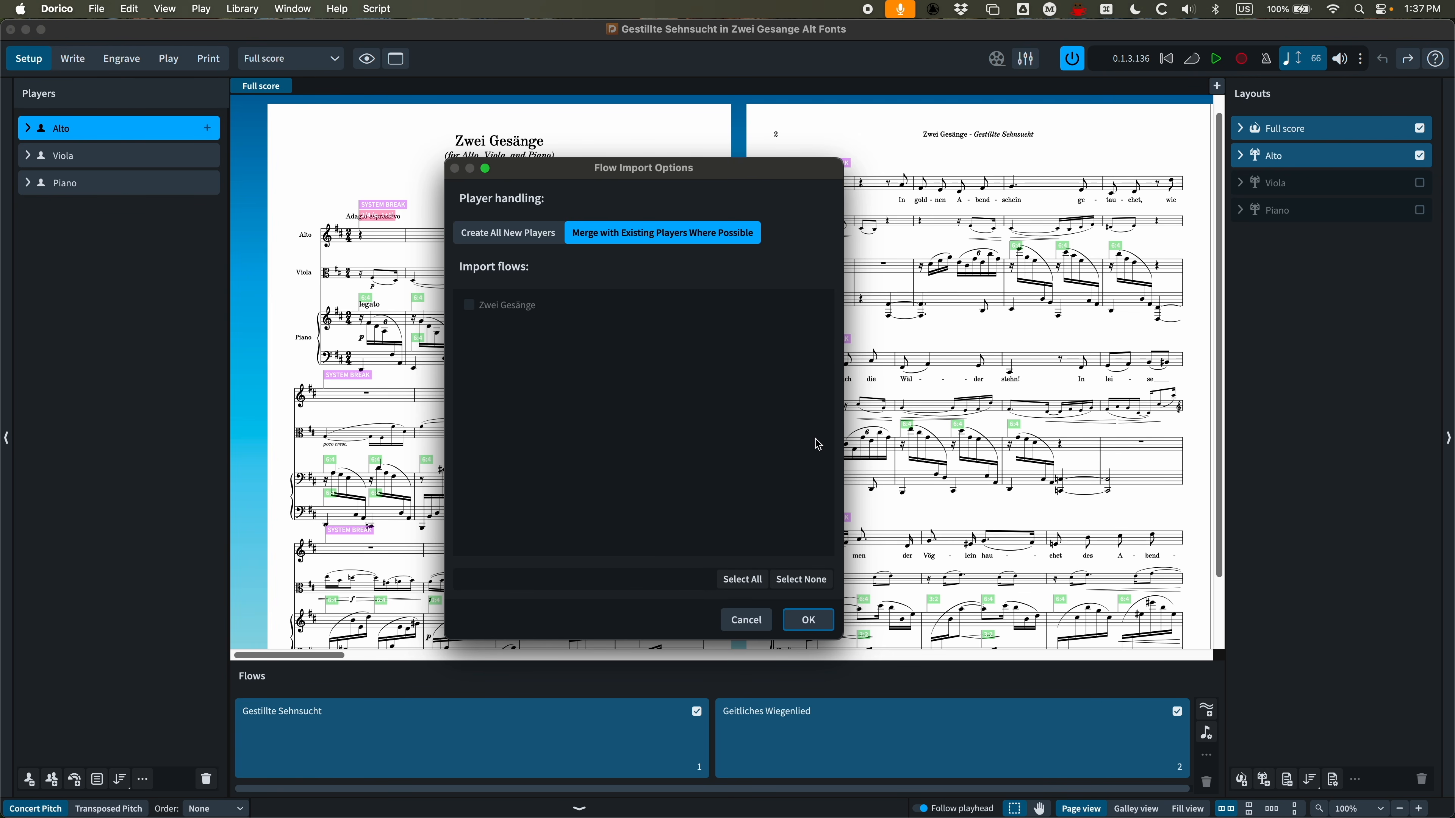
pyautogui.click(808, 620)
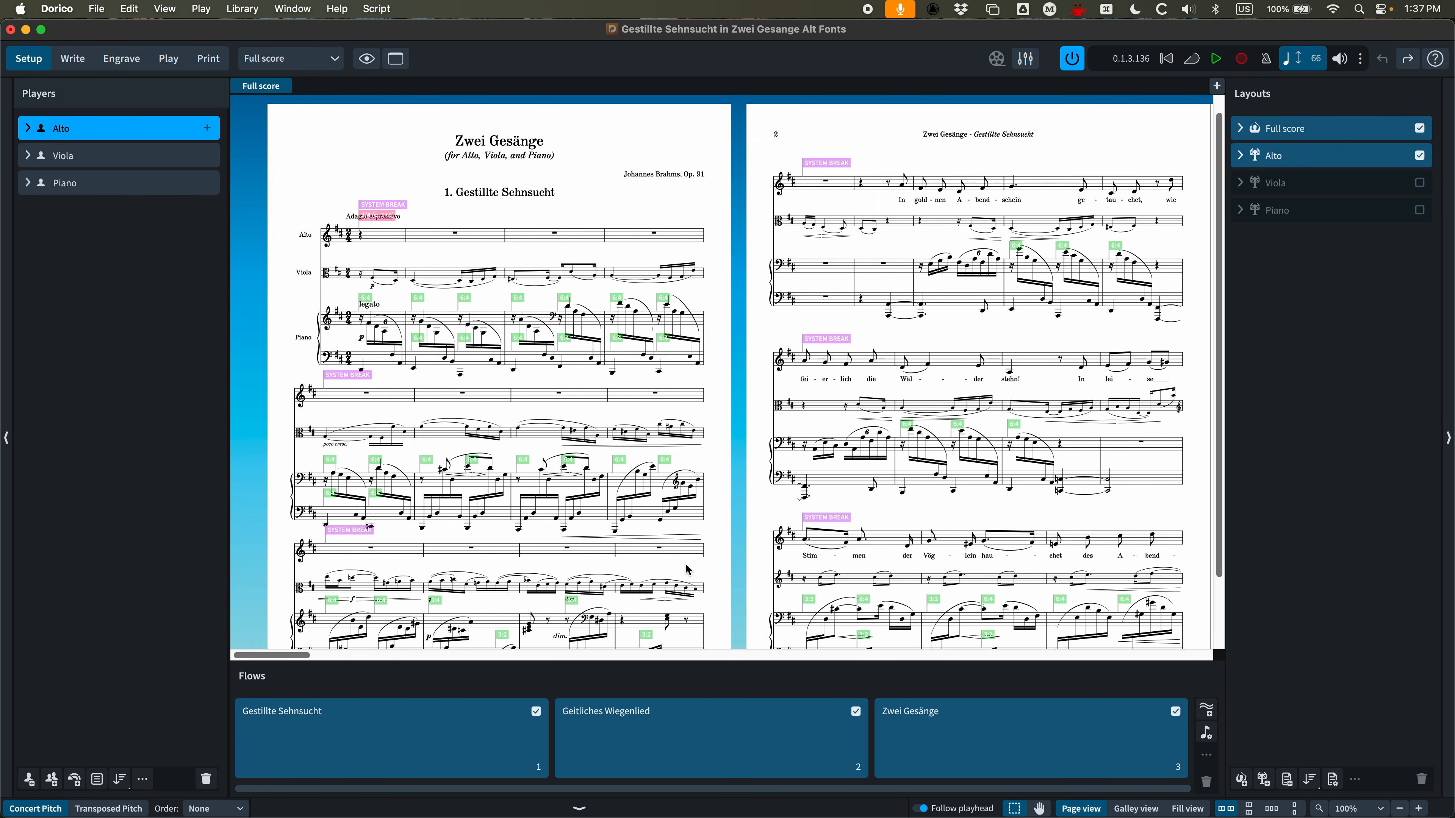
# Compare the opening pages of the imported Zwei Gesänge flow with those of the Gestillte Sehnsucht flow
pyautogui.click(1006, 721)
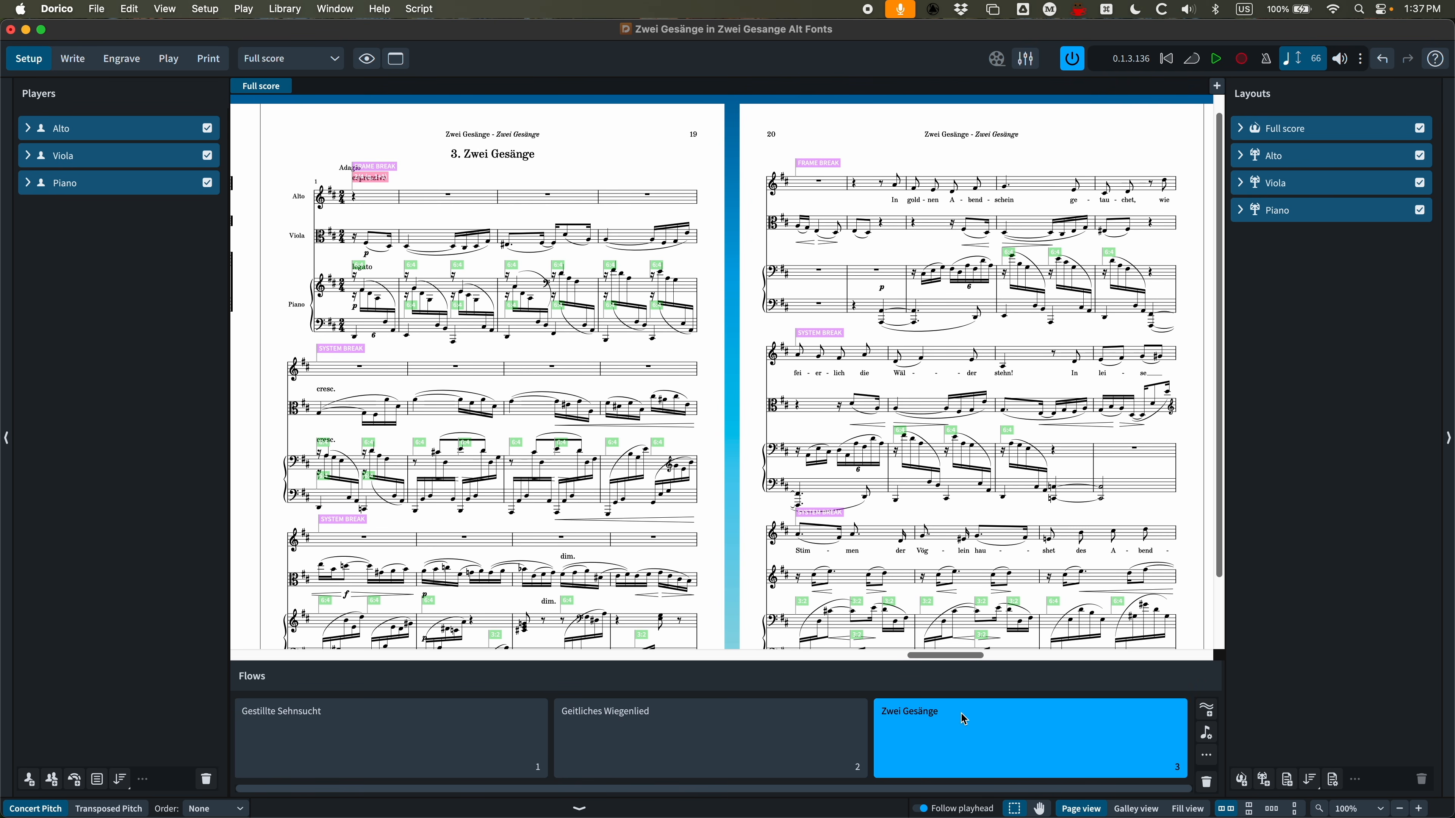
pyautogui.hscroll(-5, 589, 401)
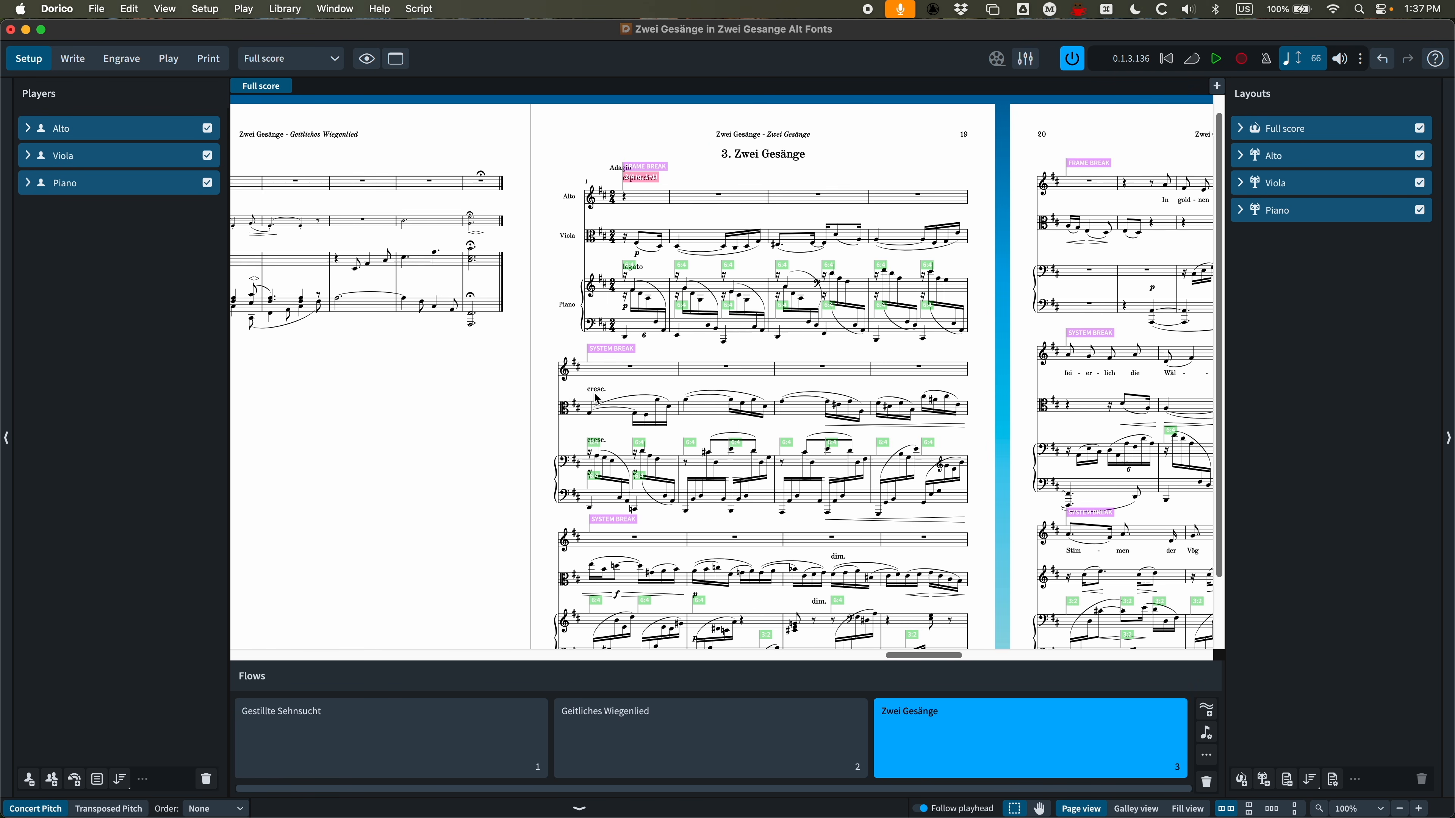
pyautogui.hscroll(1, 580, 400)
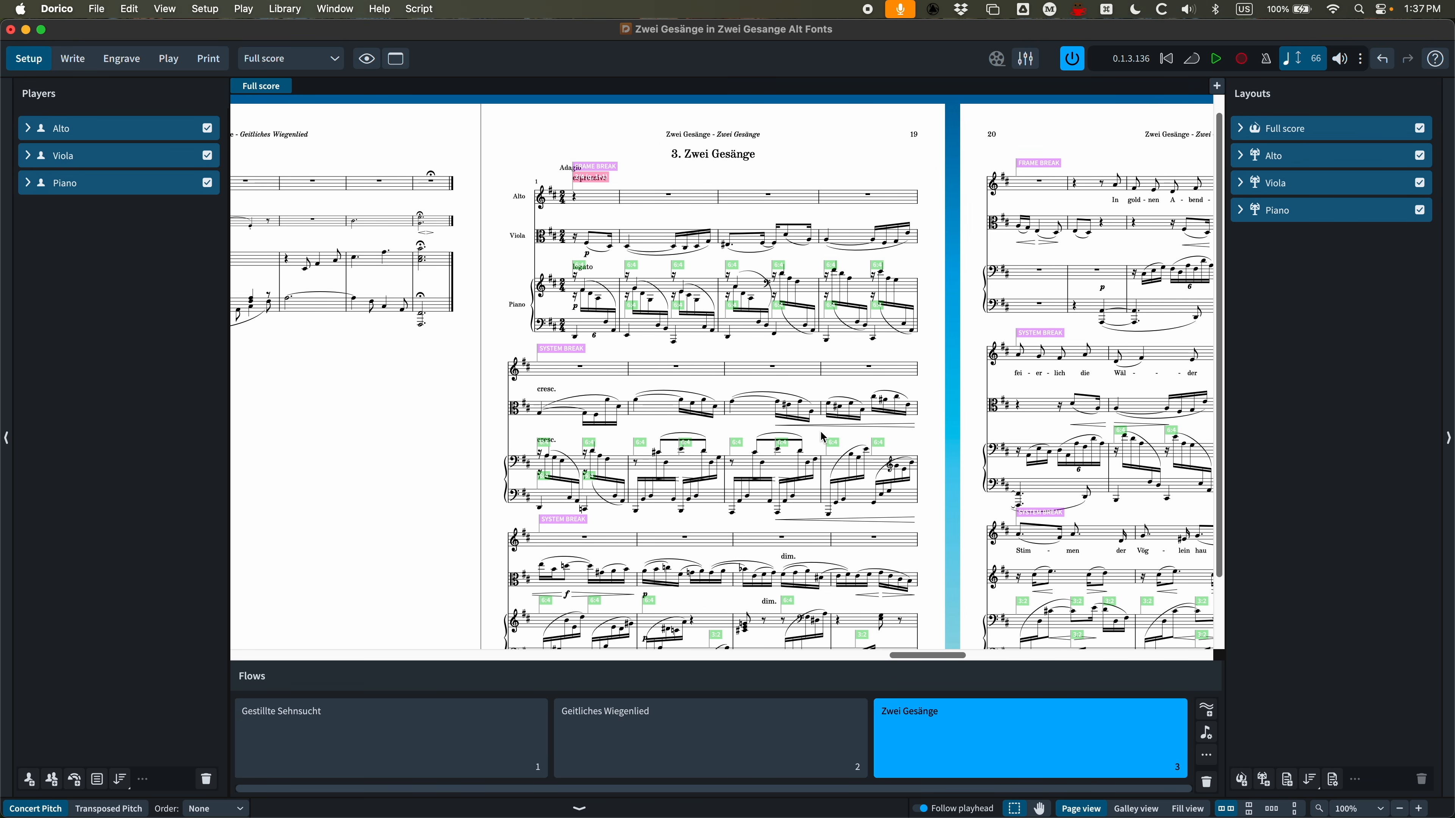
pyautogui.moveTo(928, 655); pyautogui.dragTo(272, 655)
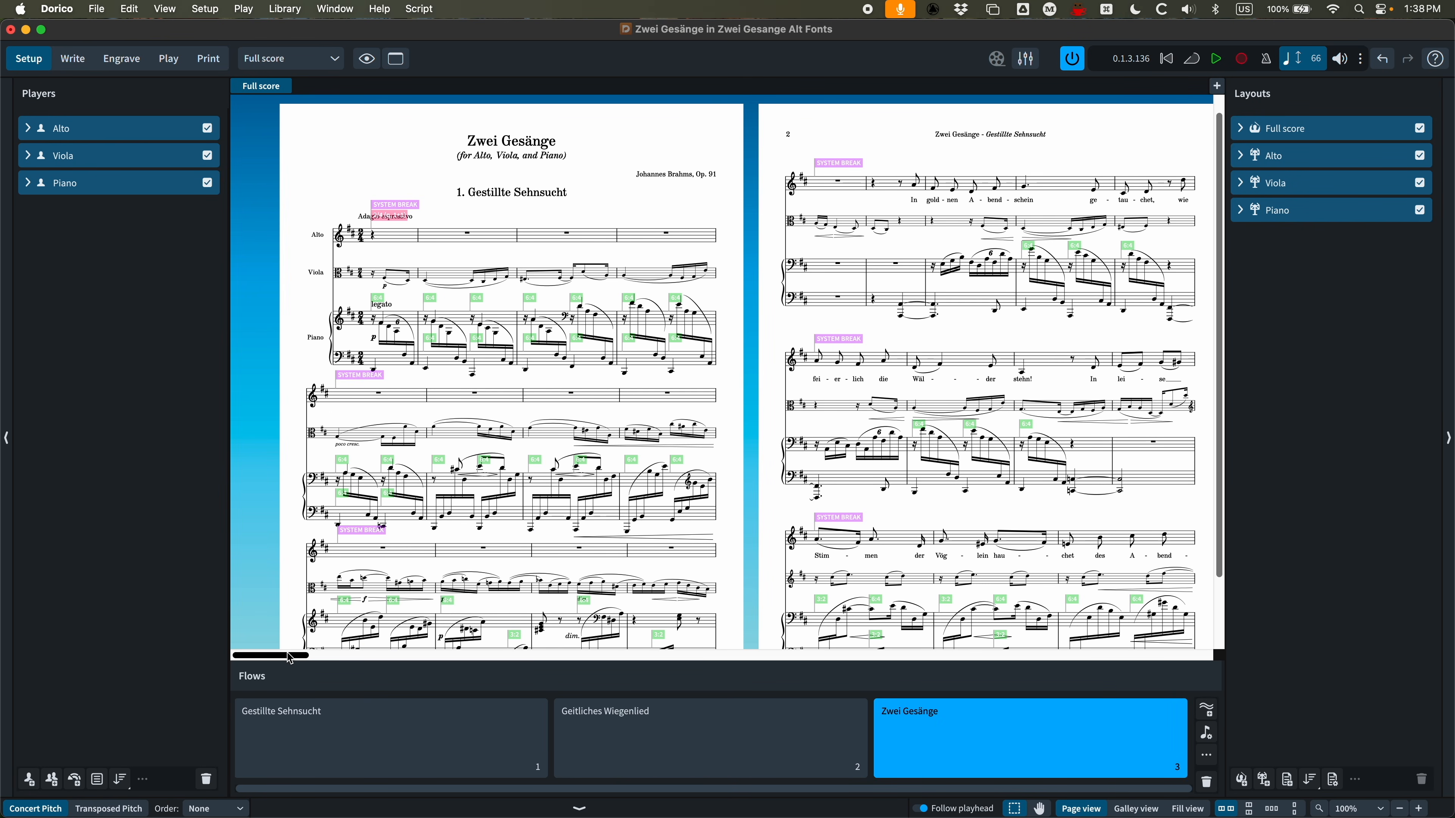
pyautogui.moveTo(289, 654); pyautogui.dragTo(950, 665)
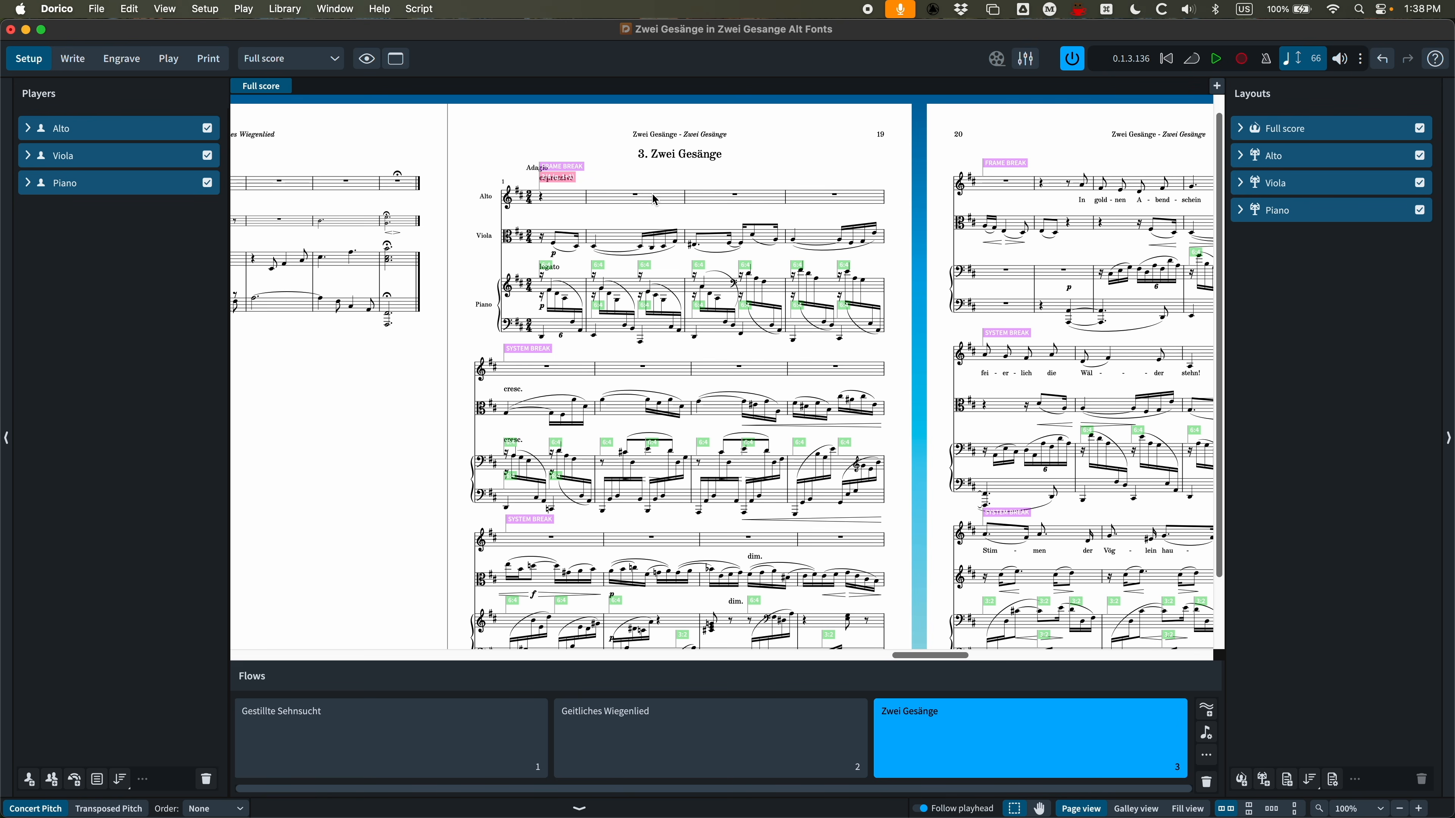
pyautogui.hscroll(-5, 589, 338)
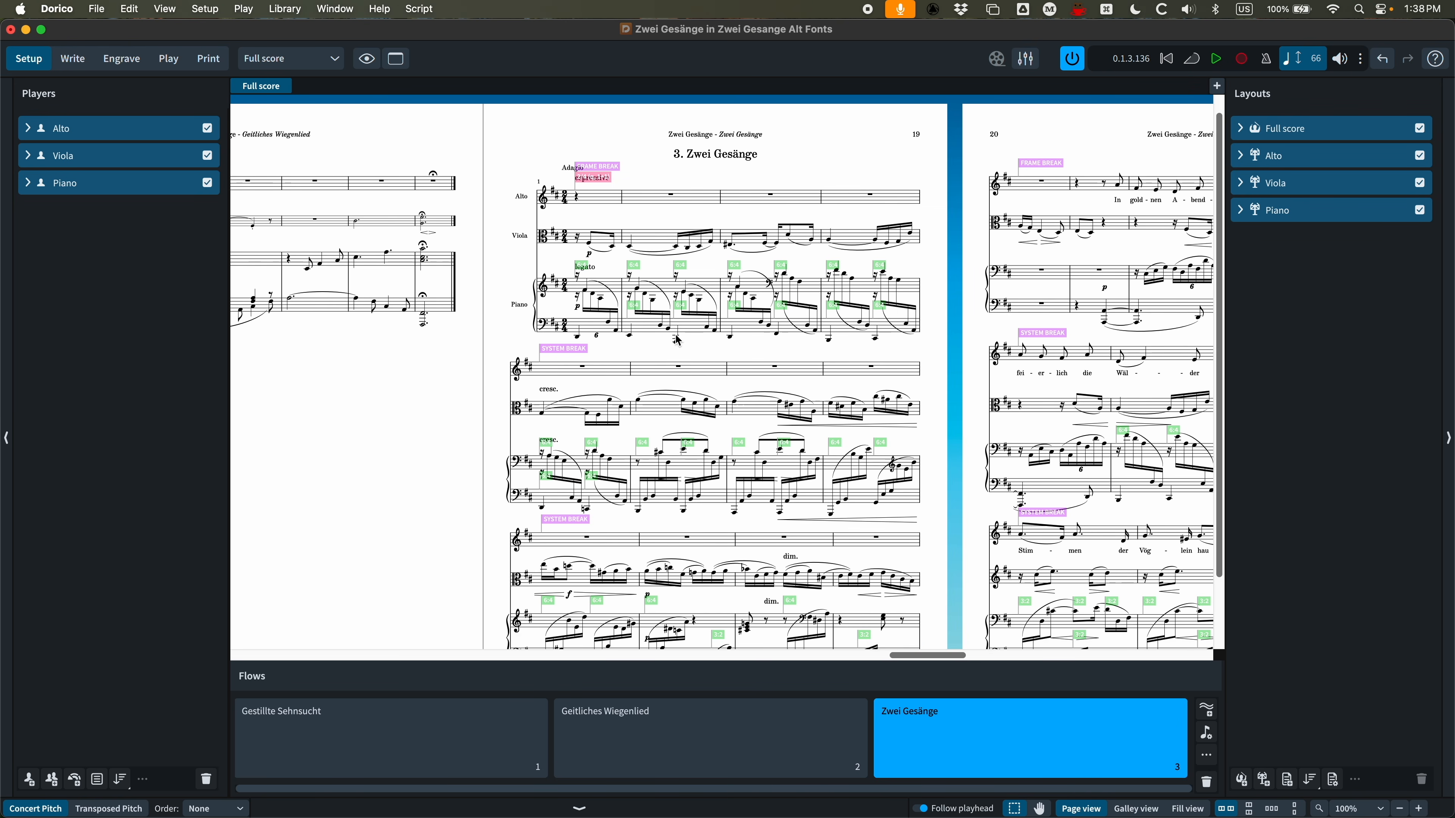
pyautogui.hscroll(1, 583, 343)
# Check the Default Text paragraph style and the music font selection of the Zwei Gesange Alt Fonts project without changing them
pyautogui.click(285, 9)
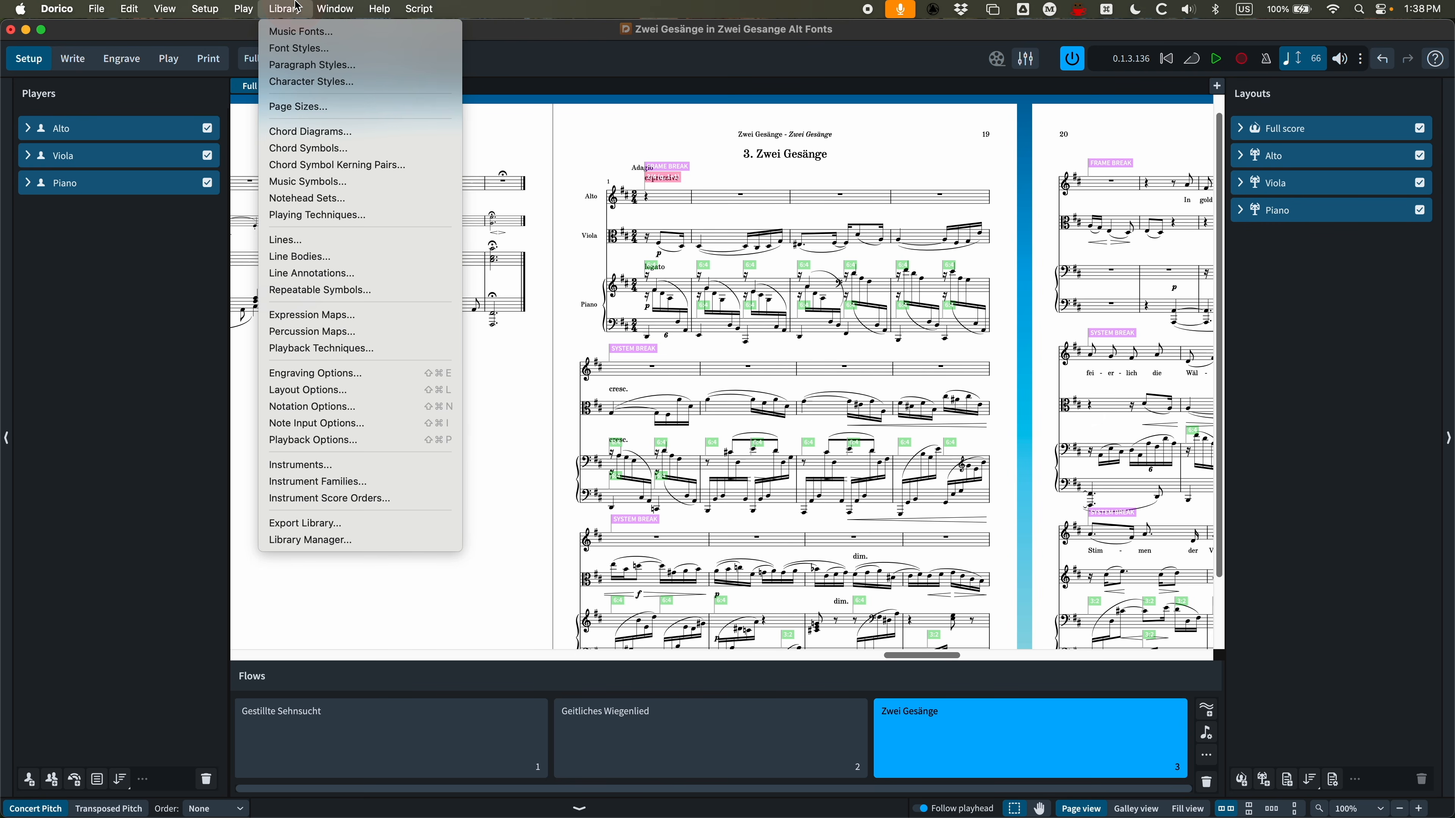
pyautogui.click(295, 67)
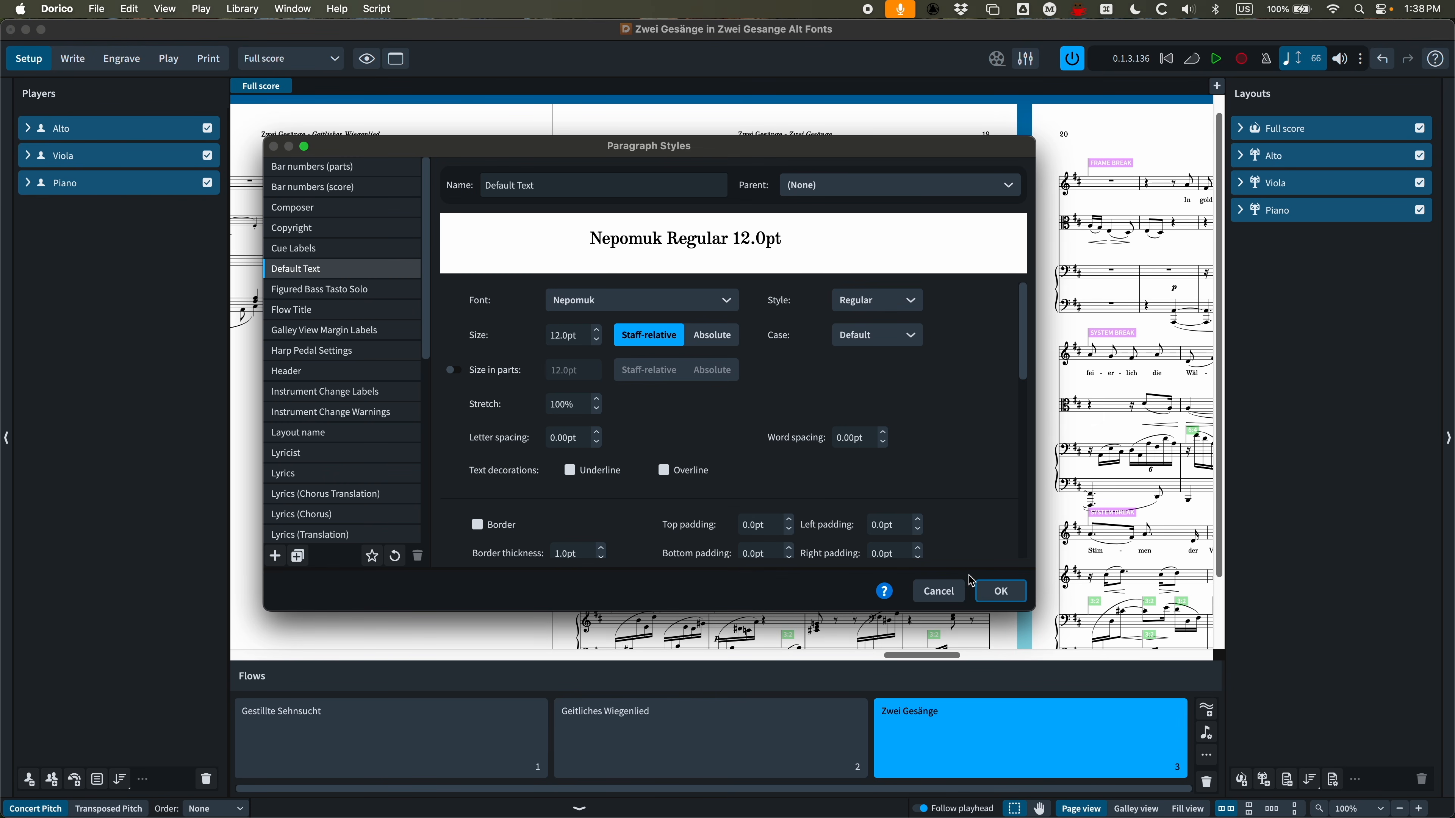
pyautogui.click(999, 590)
pyautogui.click(246, 6)
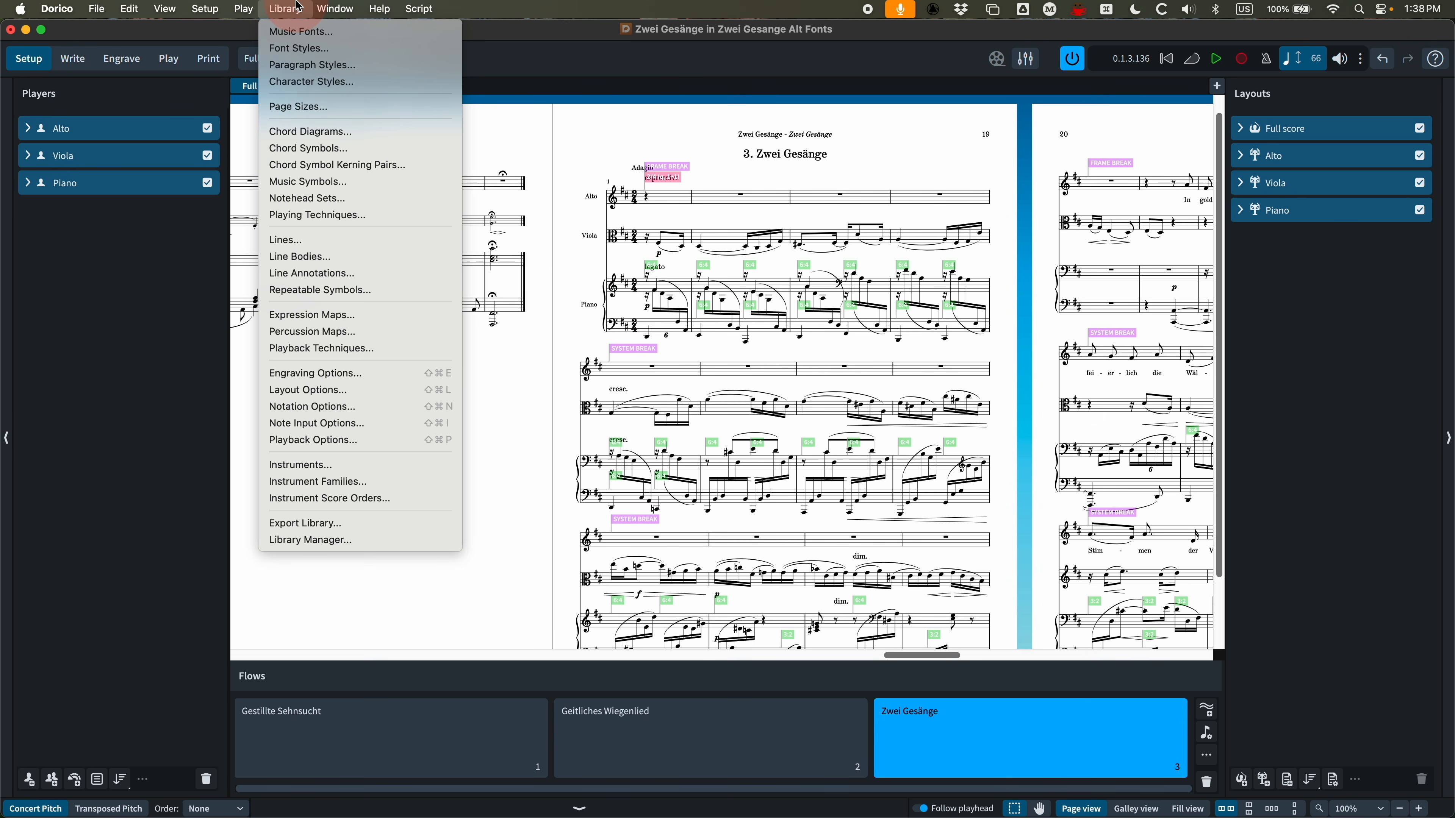
pyautogui.click(287, 29)
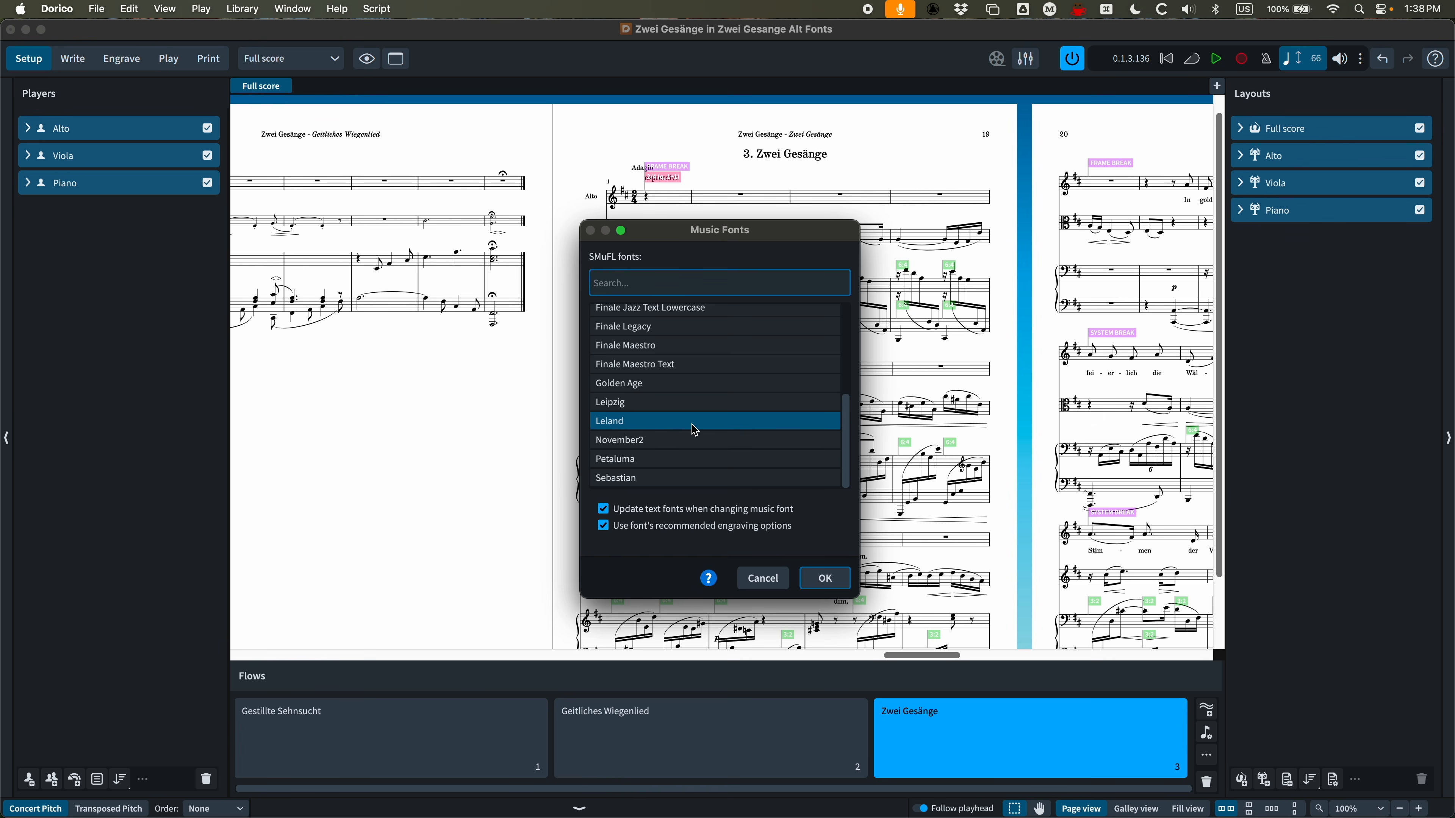
pyautogui.click(763, 578)
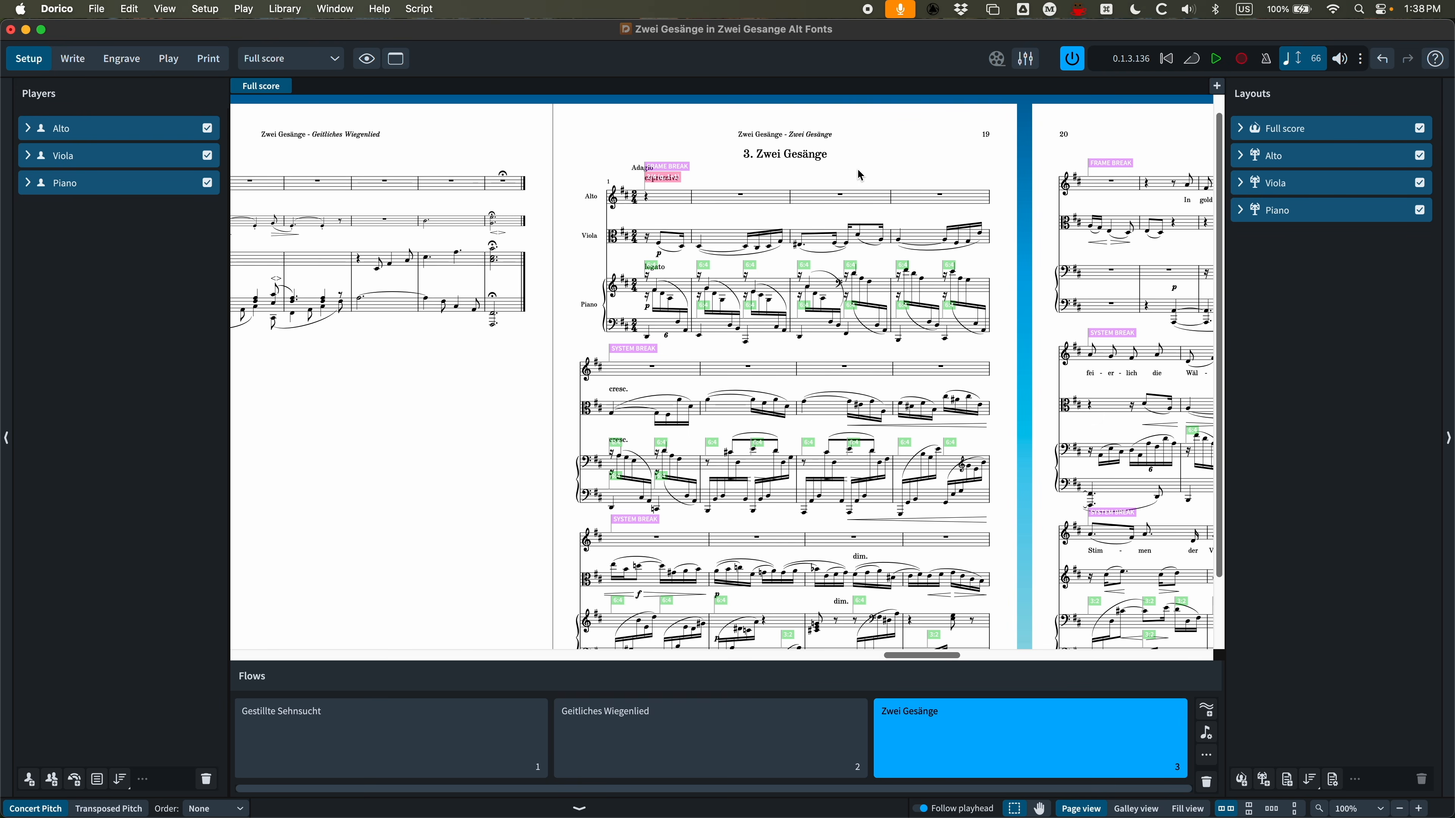
pyautogui.scroll(2, 858, 191)
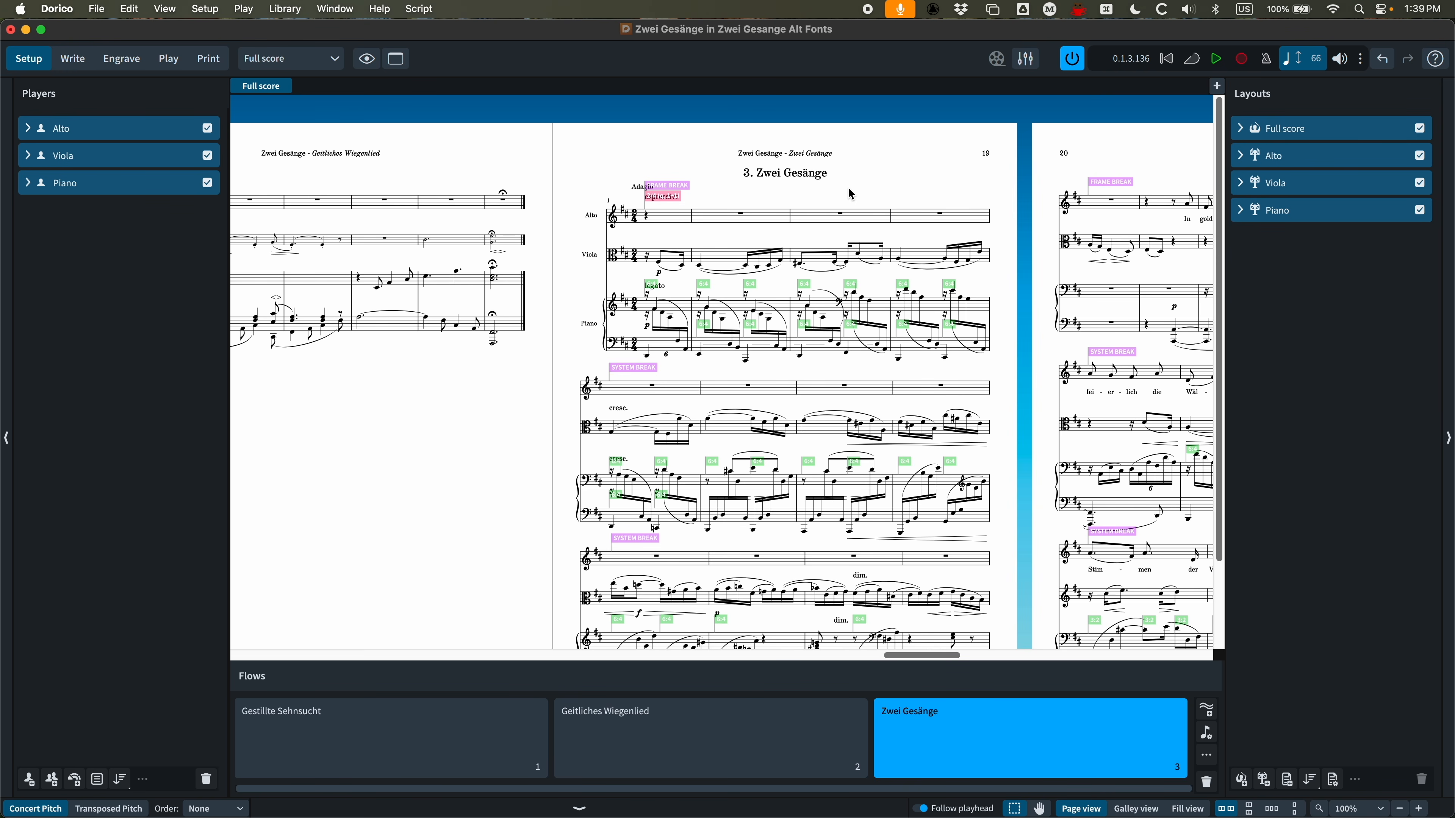
pyautogui.click(96, 9)
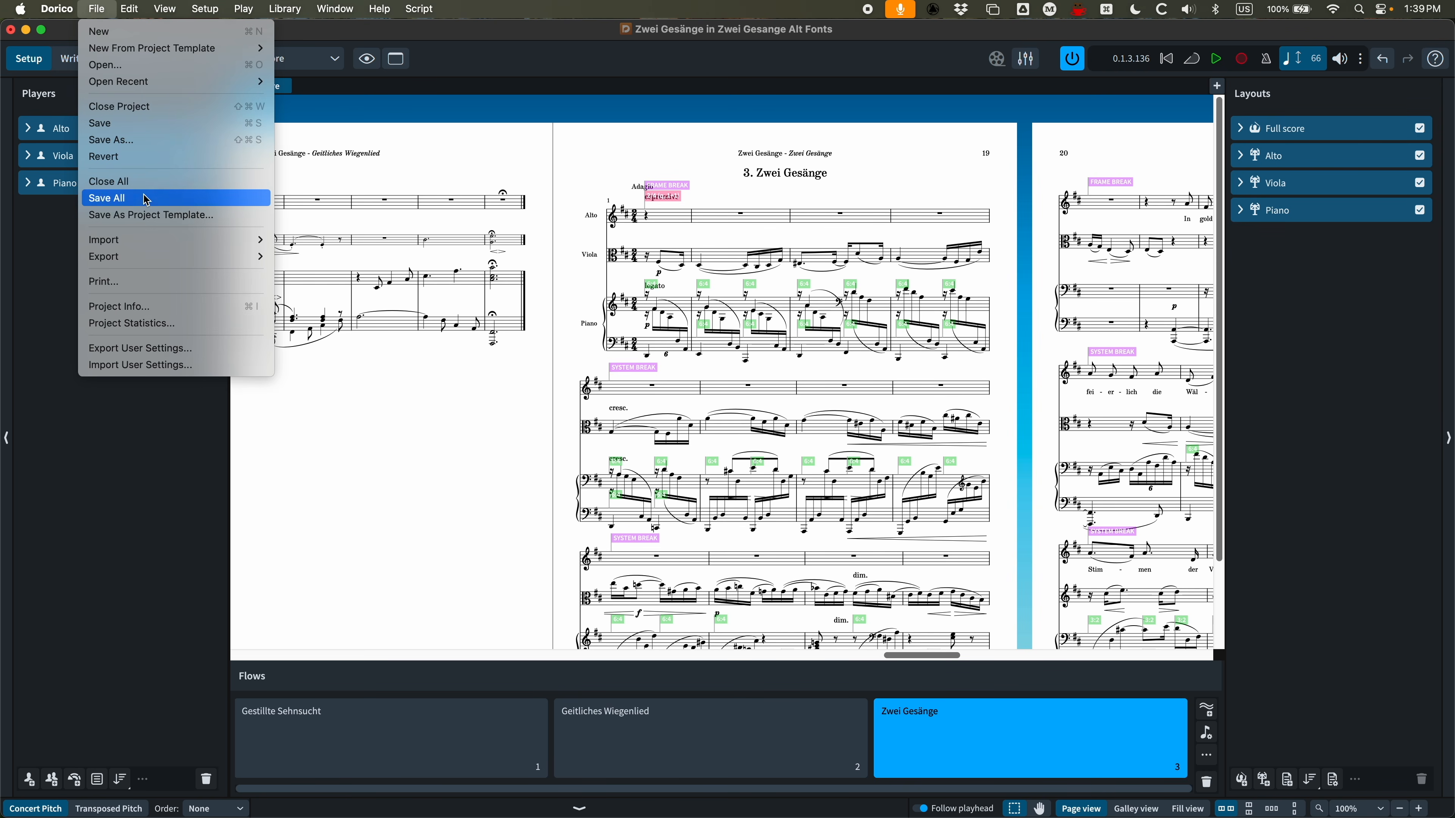
pyautogui.click(93, 8)
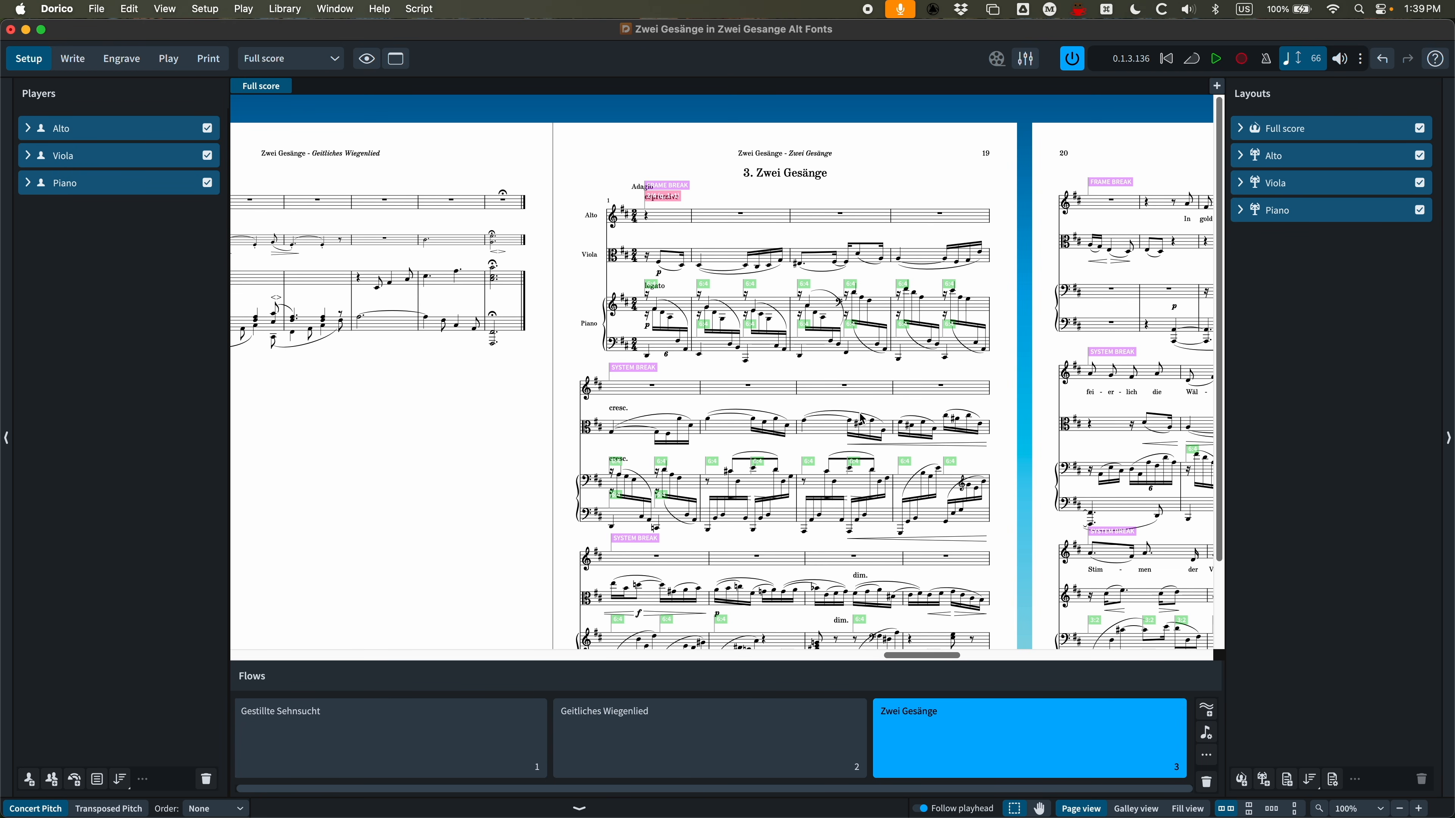
pyautogui.scroll(-3, 856, 413)
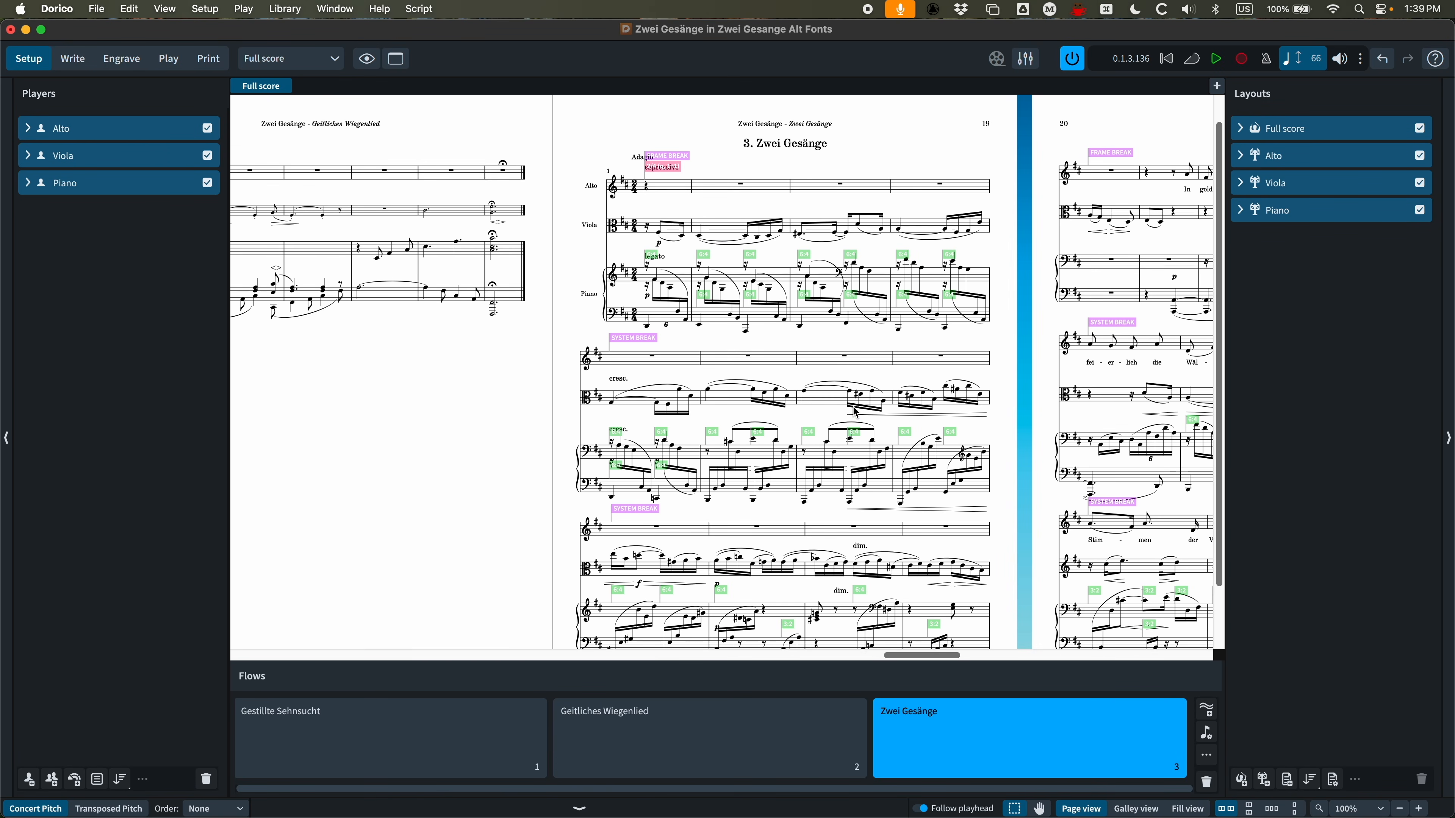
pyautogui.scroll(2, 856, 410)
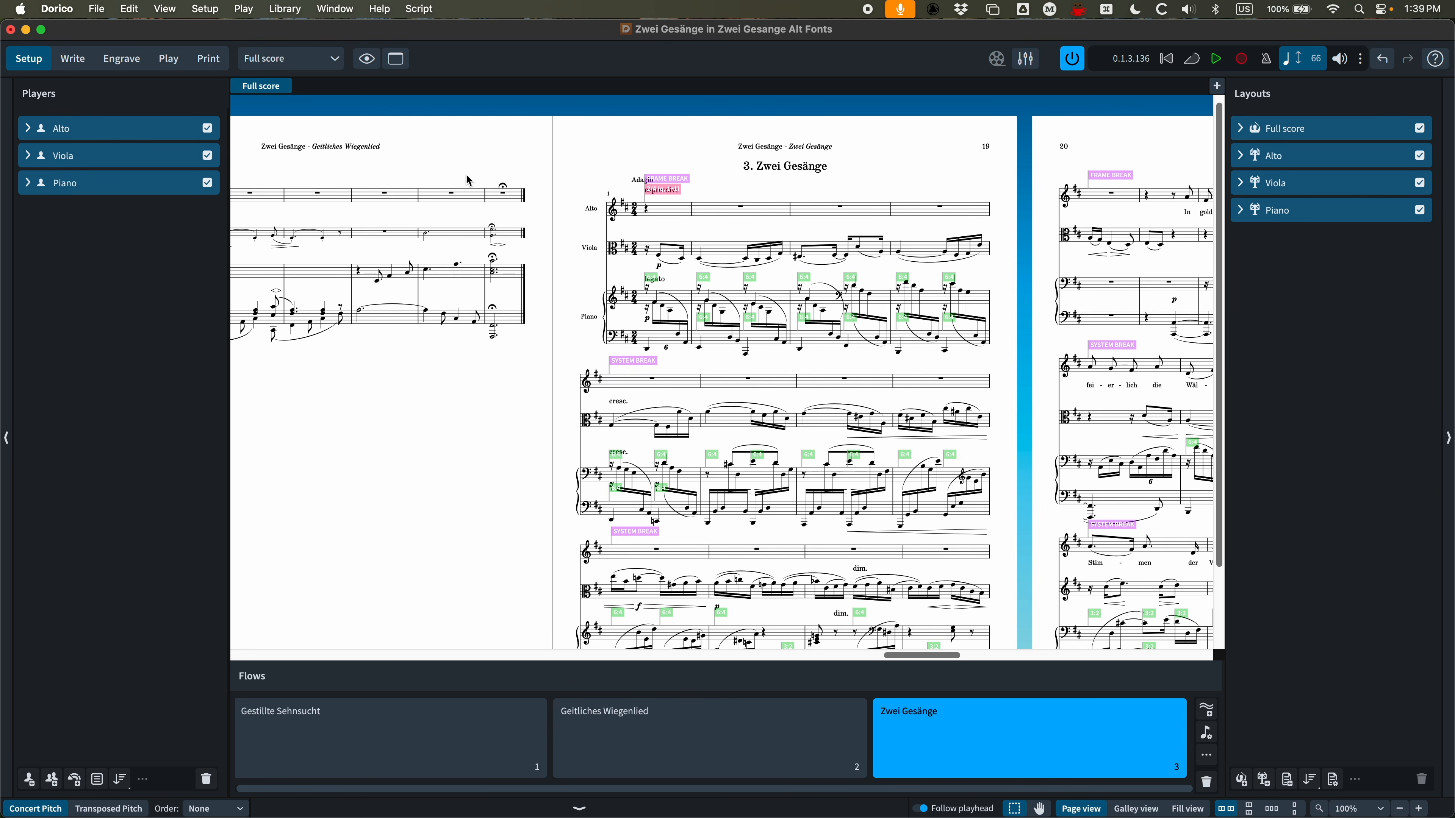
# View the Zwei Gesange Alt Fonts project's engraving options compared with the user library in the Library Manager
pyautogui.click(280, 8)
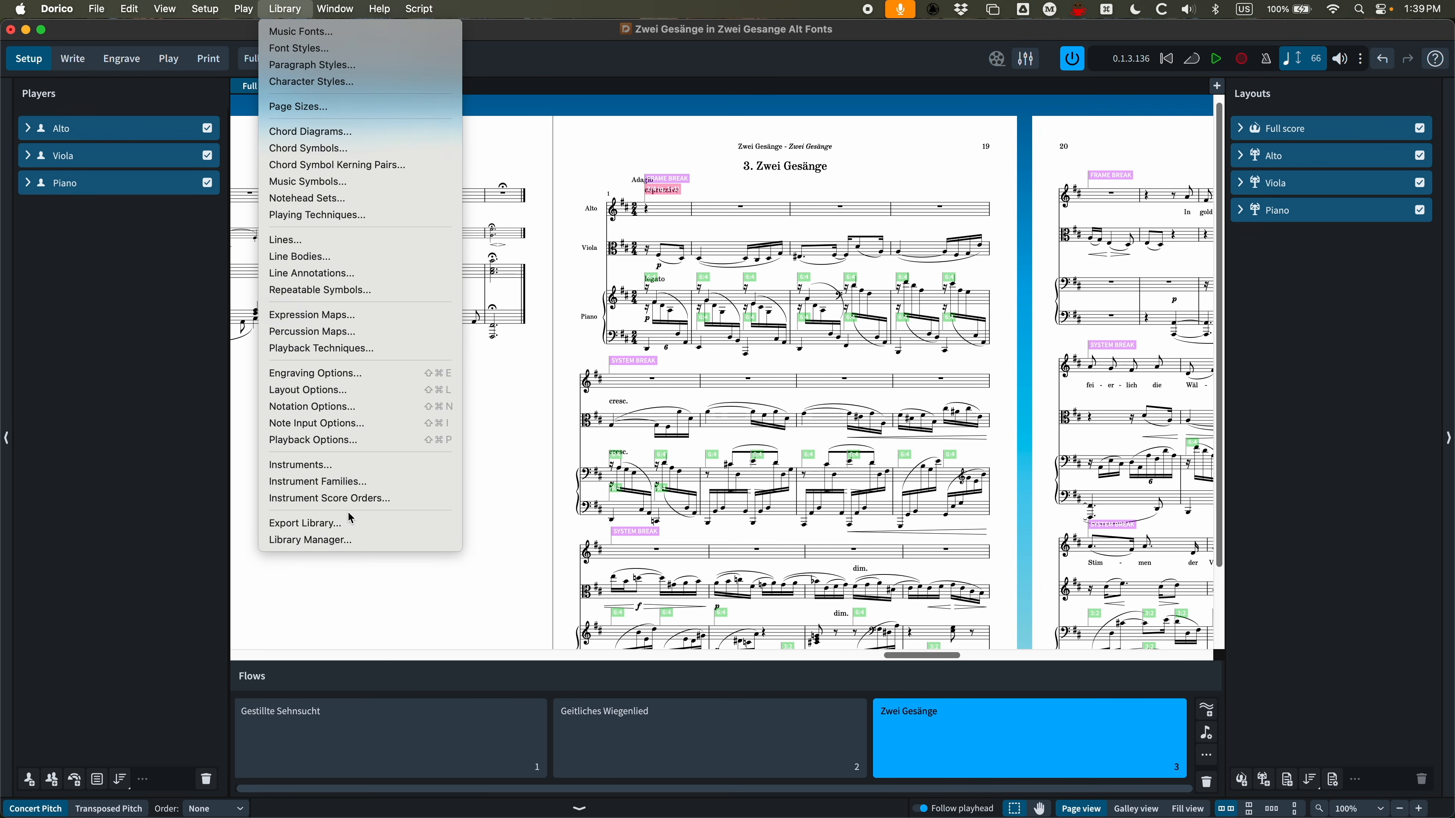
pyautogui.click(324, 541)
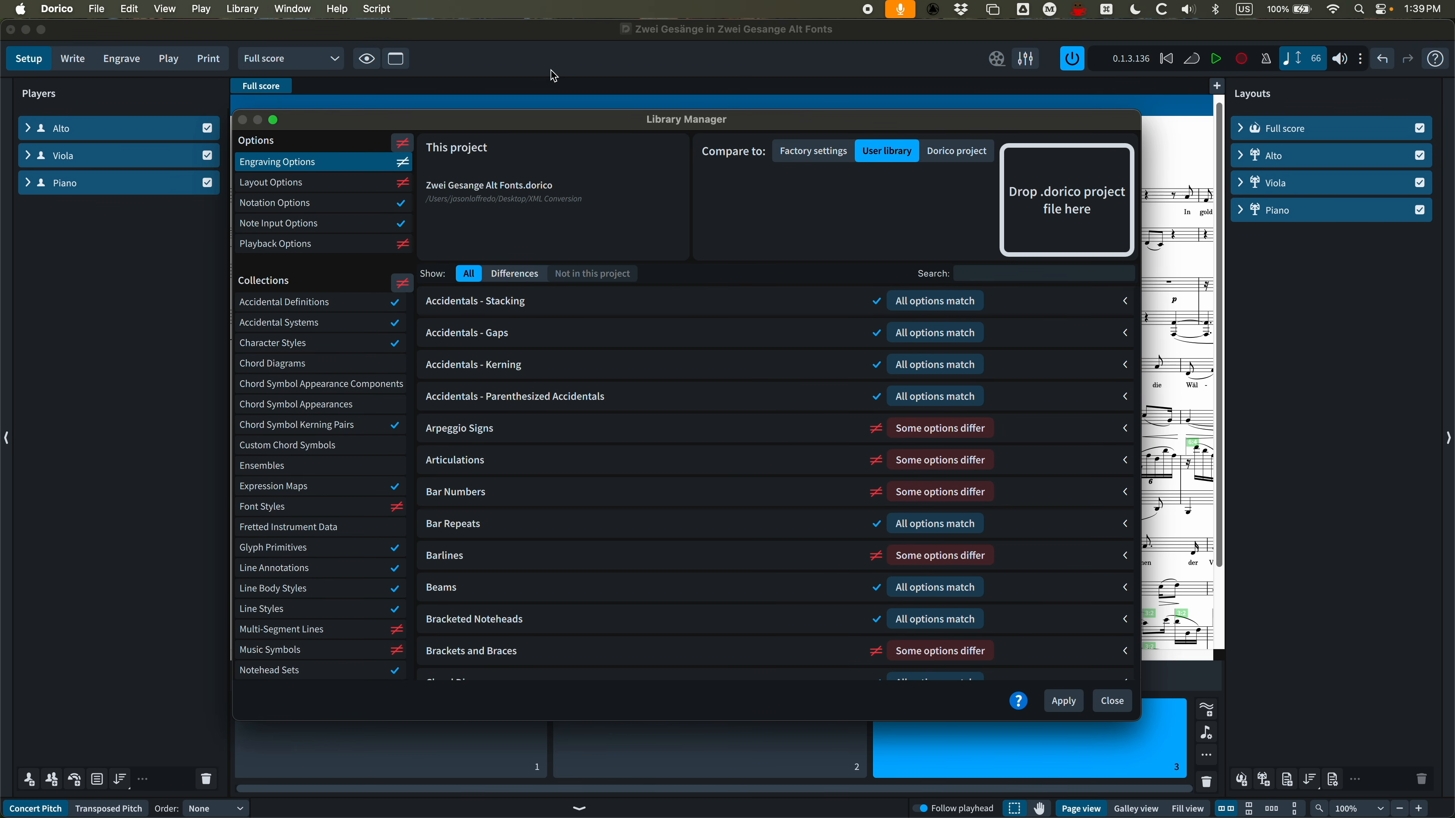
pyautogui.click(1113, 709)
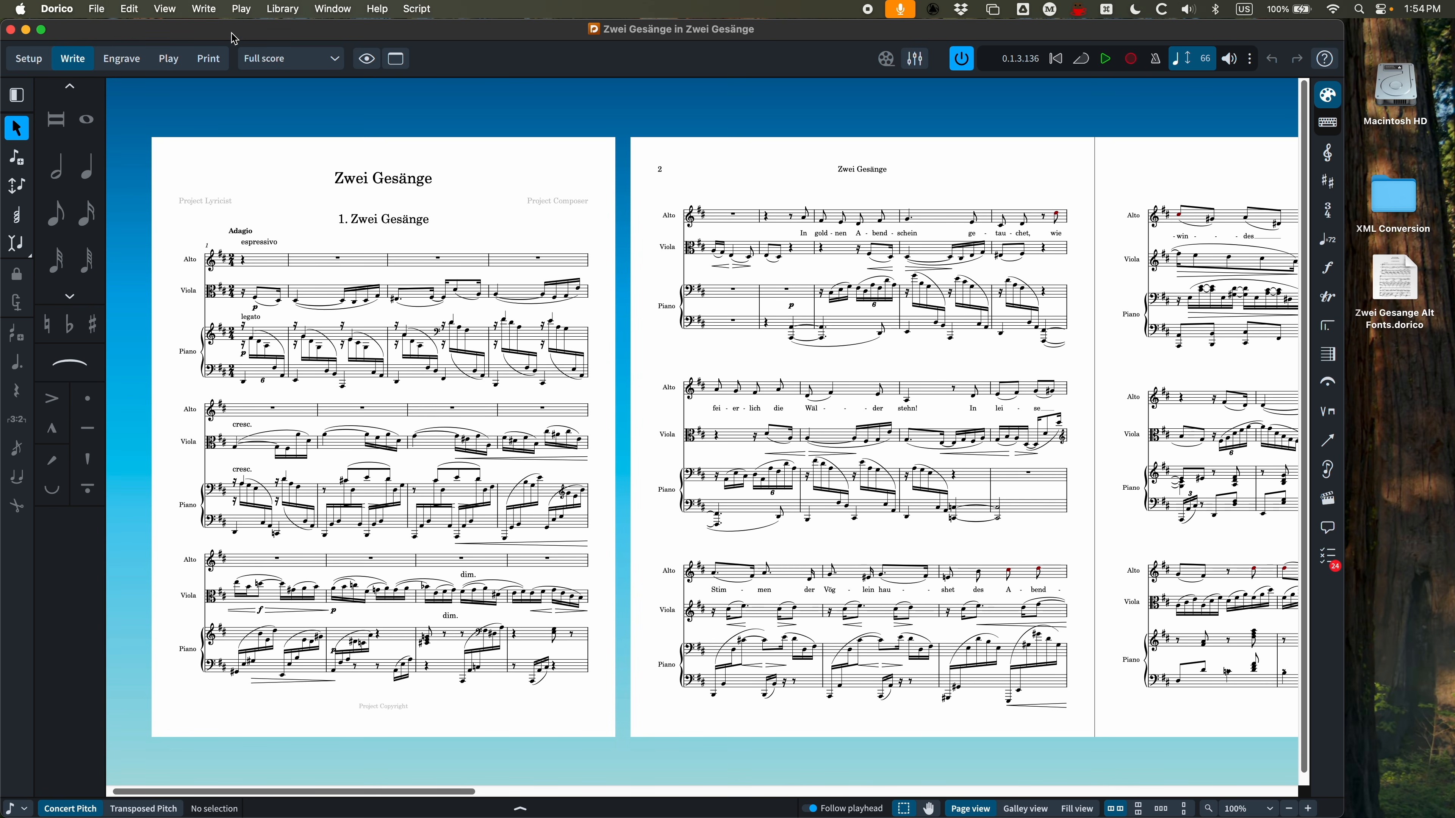
# In the Zwei Gesänge project's Library Manager, compare to Zwei Gesange Alt Fonts.dorico and mark all differing Engraving Options for import
pyautogui.click(97, 9)
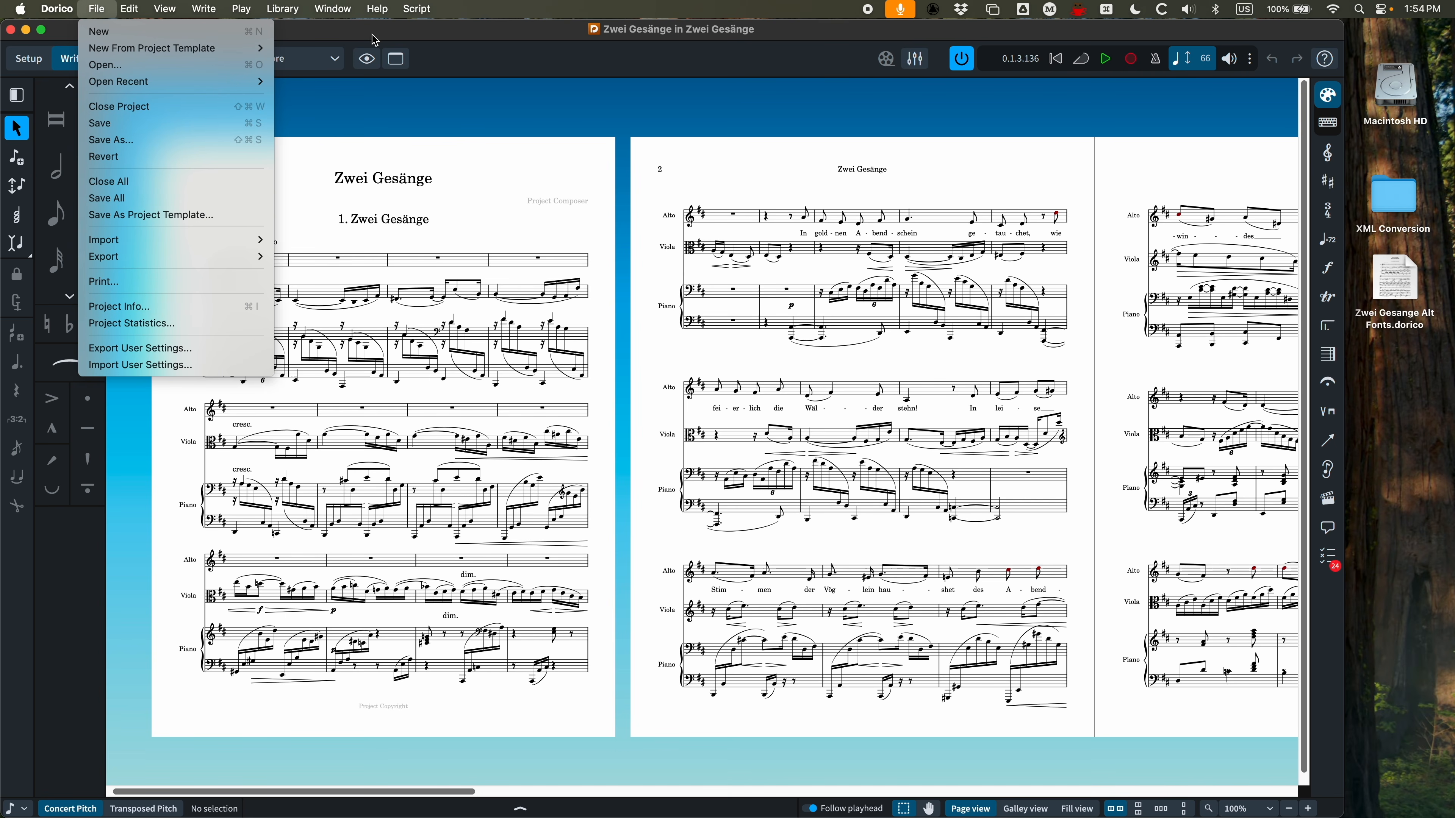
pyautogui.press('Escape')
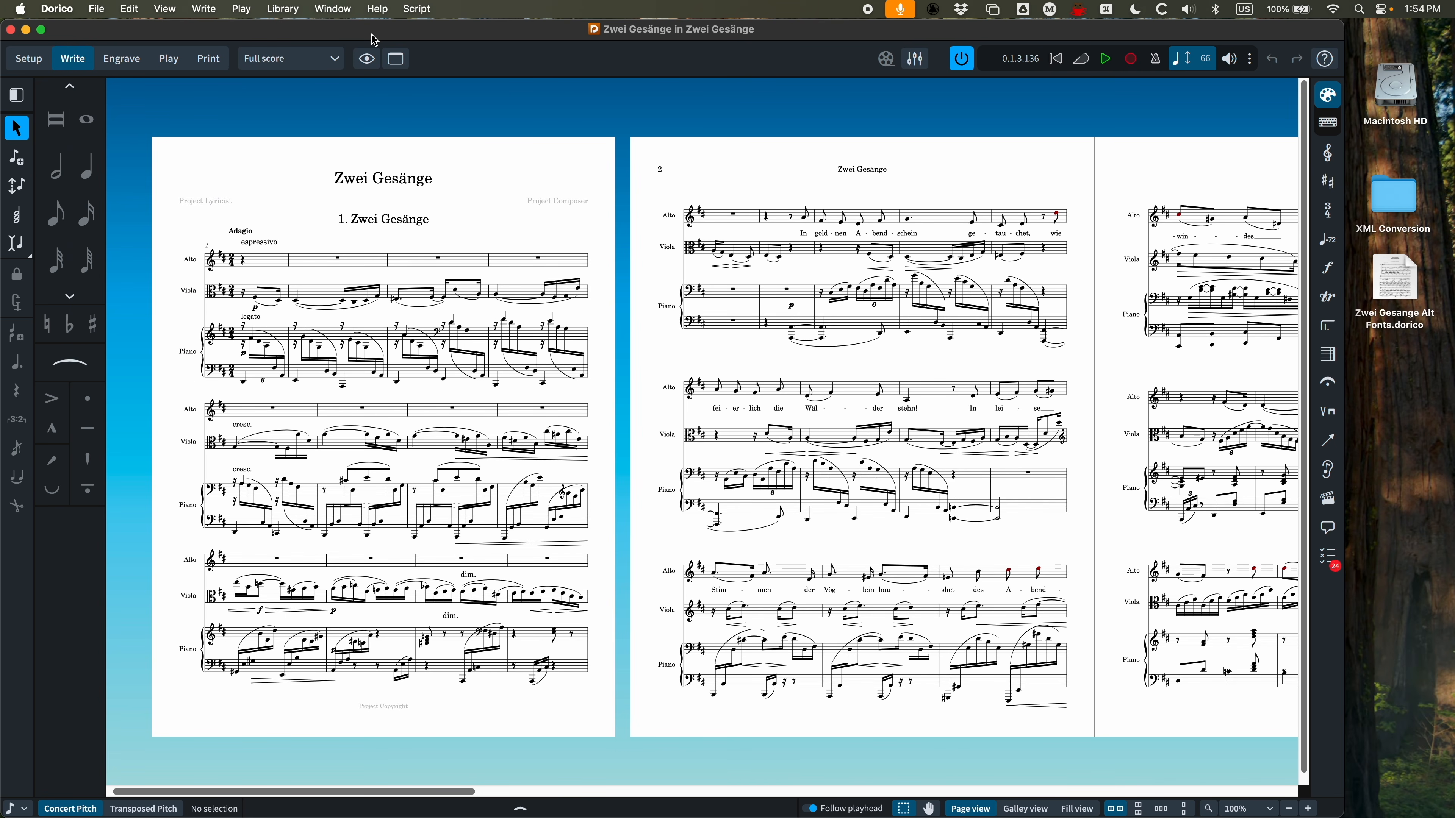
pyautogui.click(282, 8)
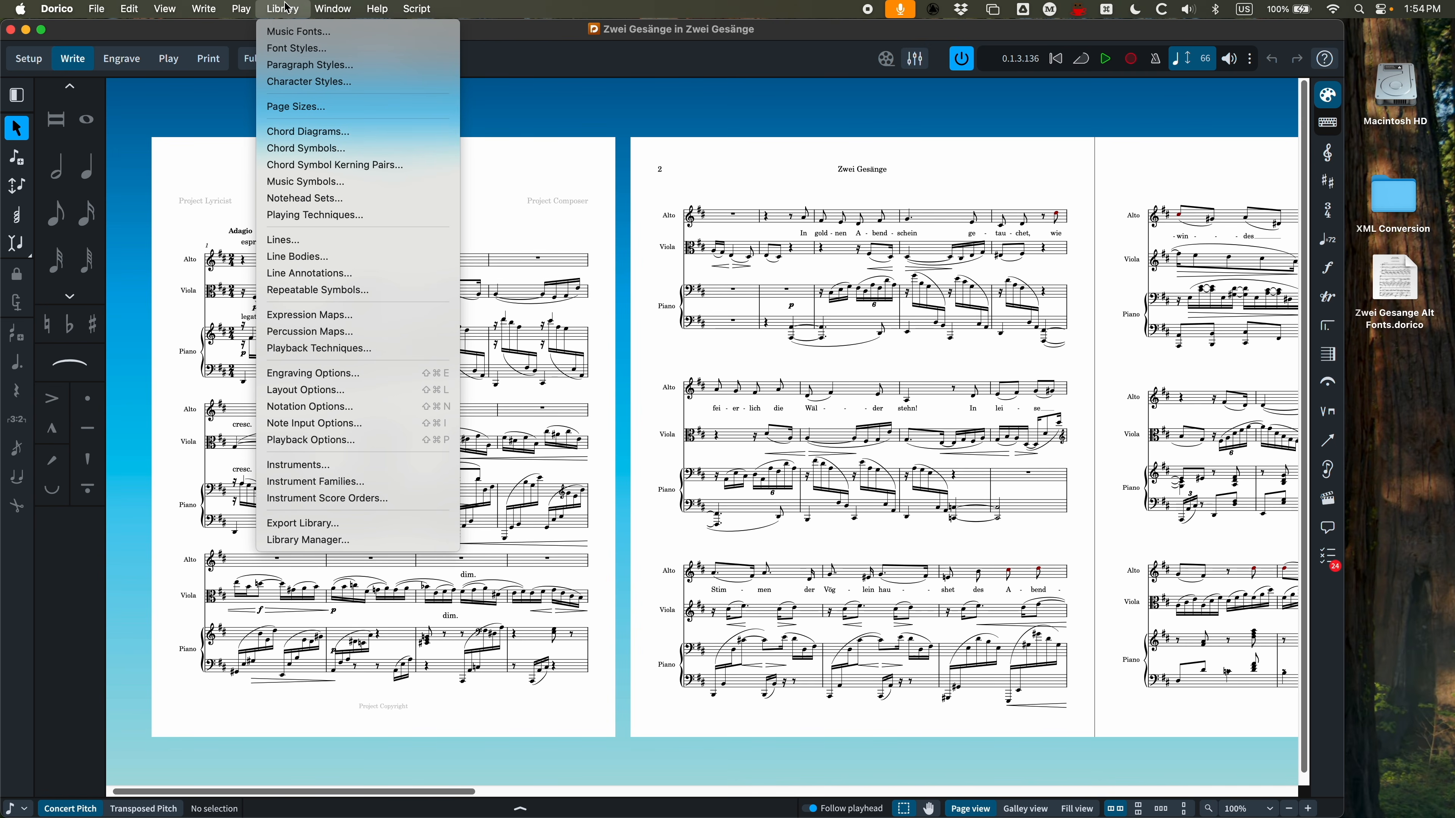
pyautogui.click(321, 542)
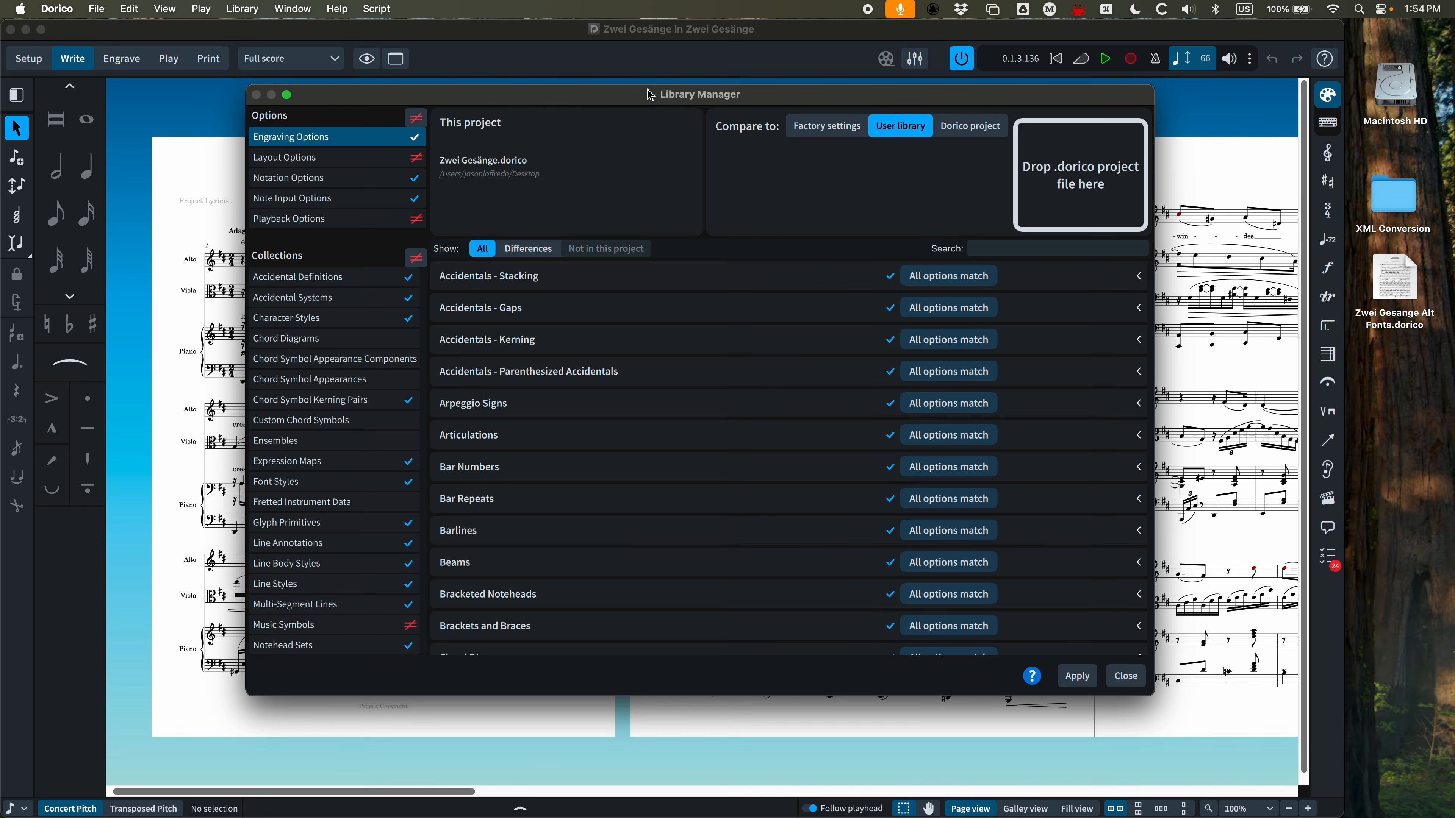
pyautogui.moveTo(646, 95)
pyautogui.mouseDown()
pyautogui.moveTo(636, 84)
pyautogui.moveTo(652, 99)
pyautogui.mouseUp()
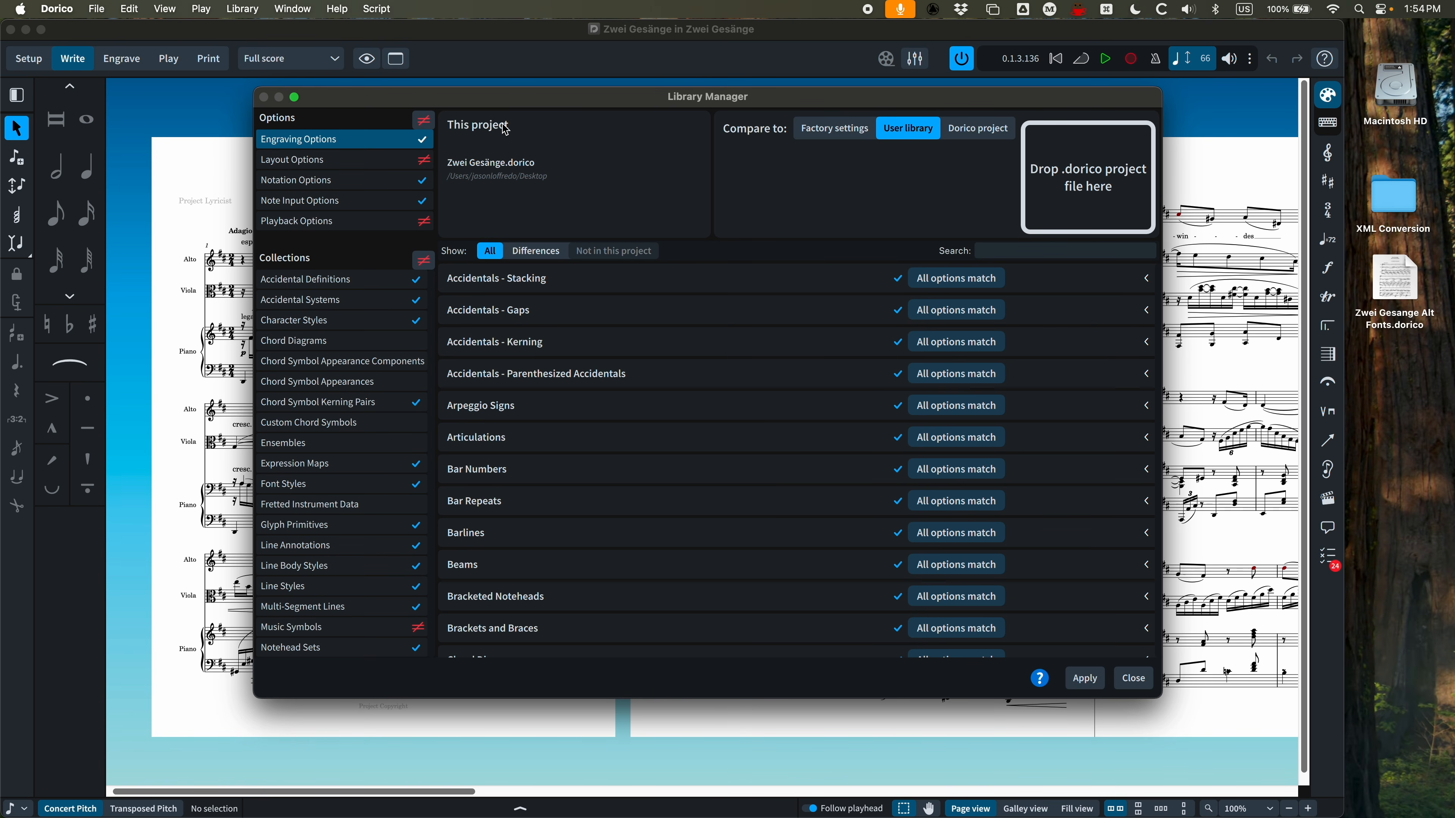
pyautogui.moveTo(547, 100); pyautogui.dragTo(534, 100)
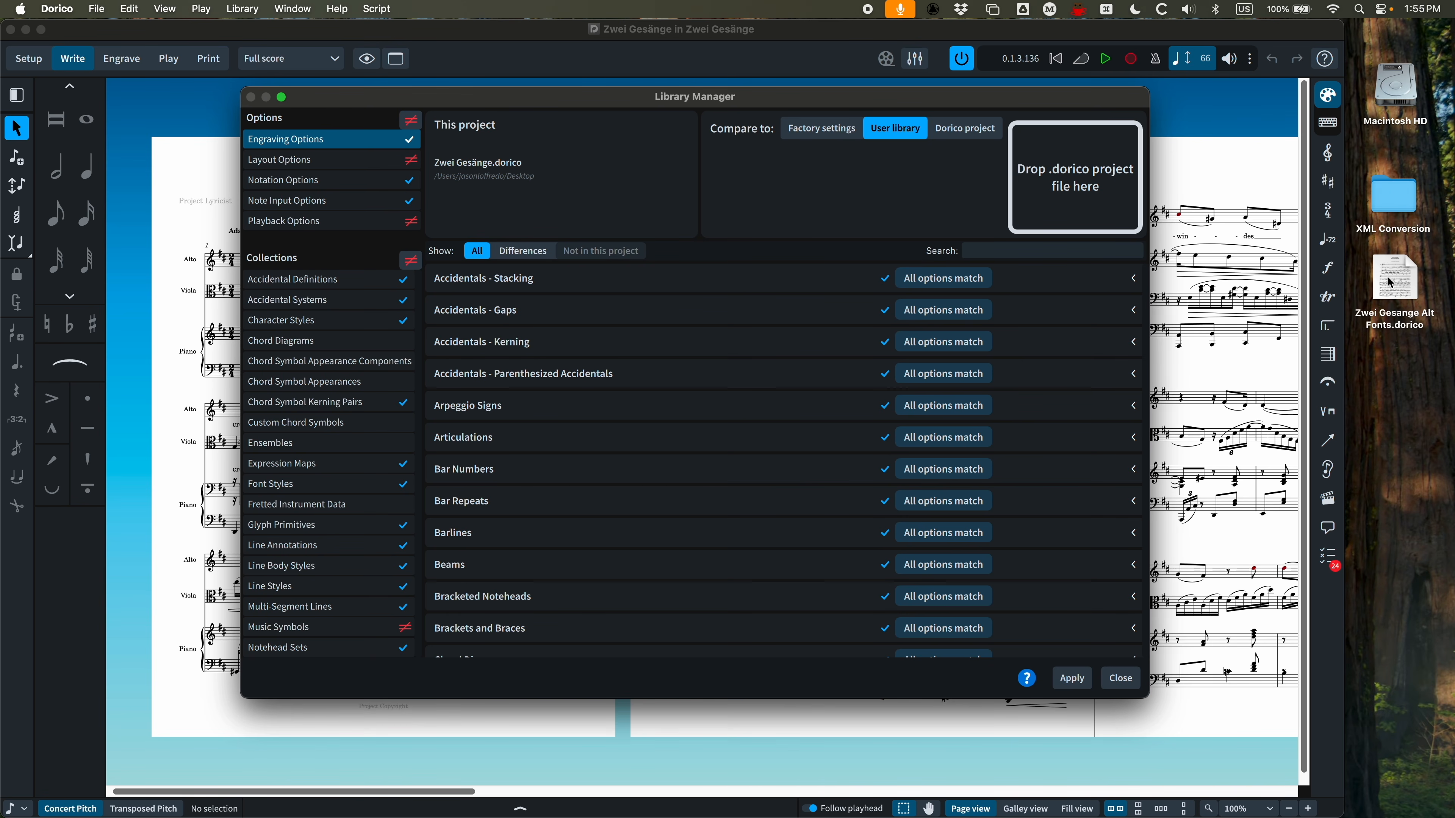
pyautogui.moveTo(1397, 271); pyautogui.dragTo(1069, 188)
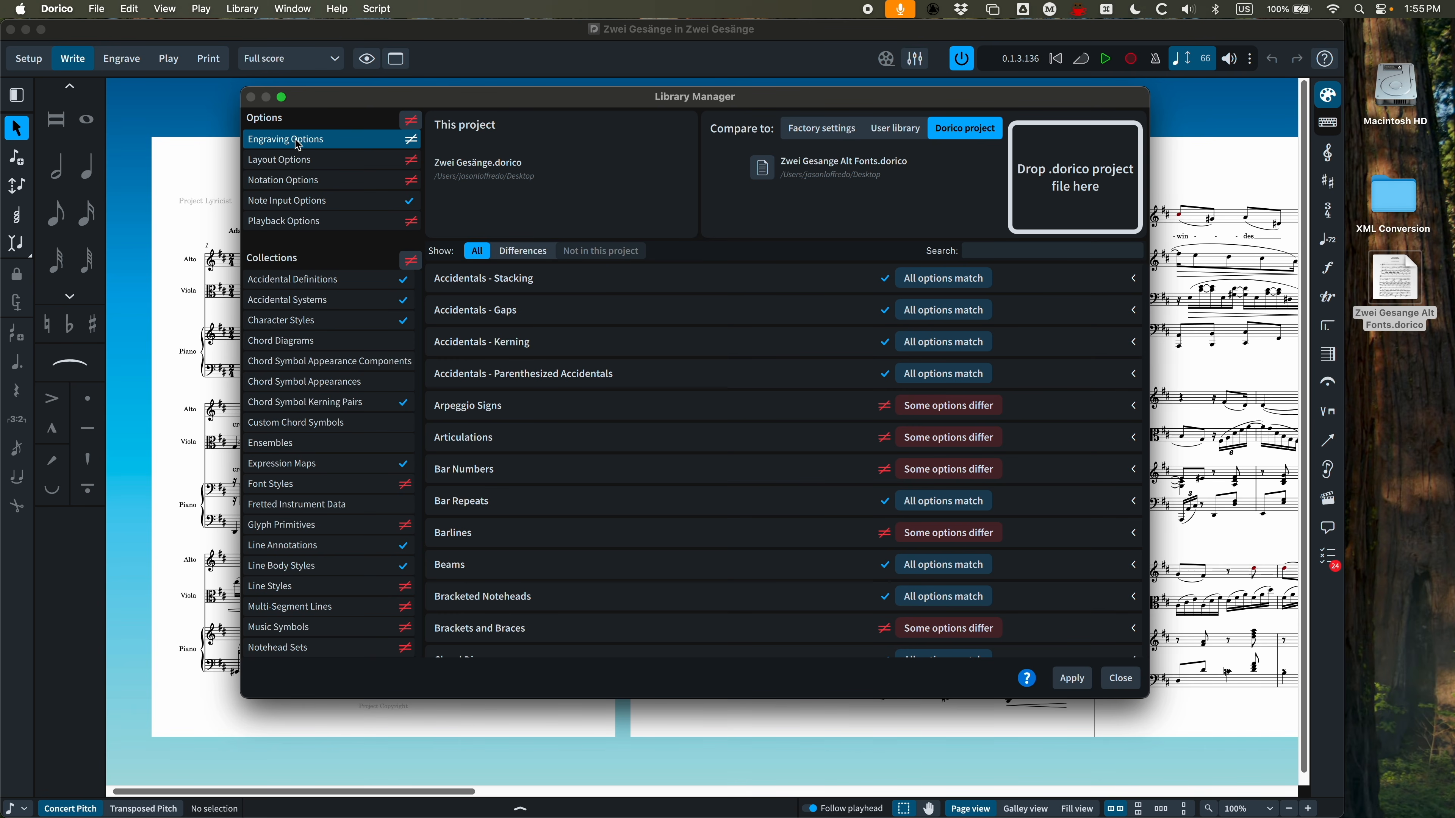
pyautogui.click(411, 140)
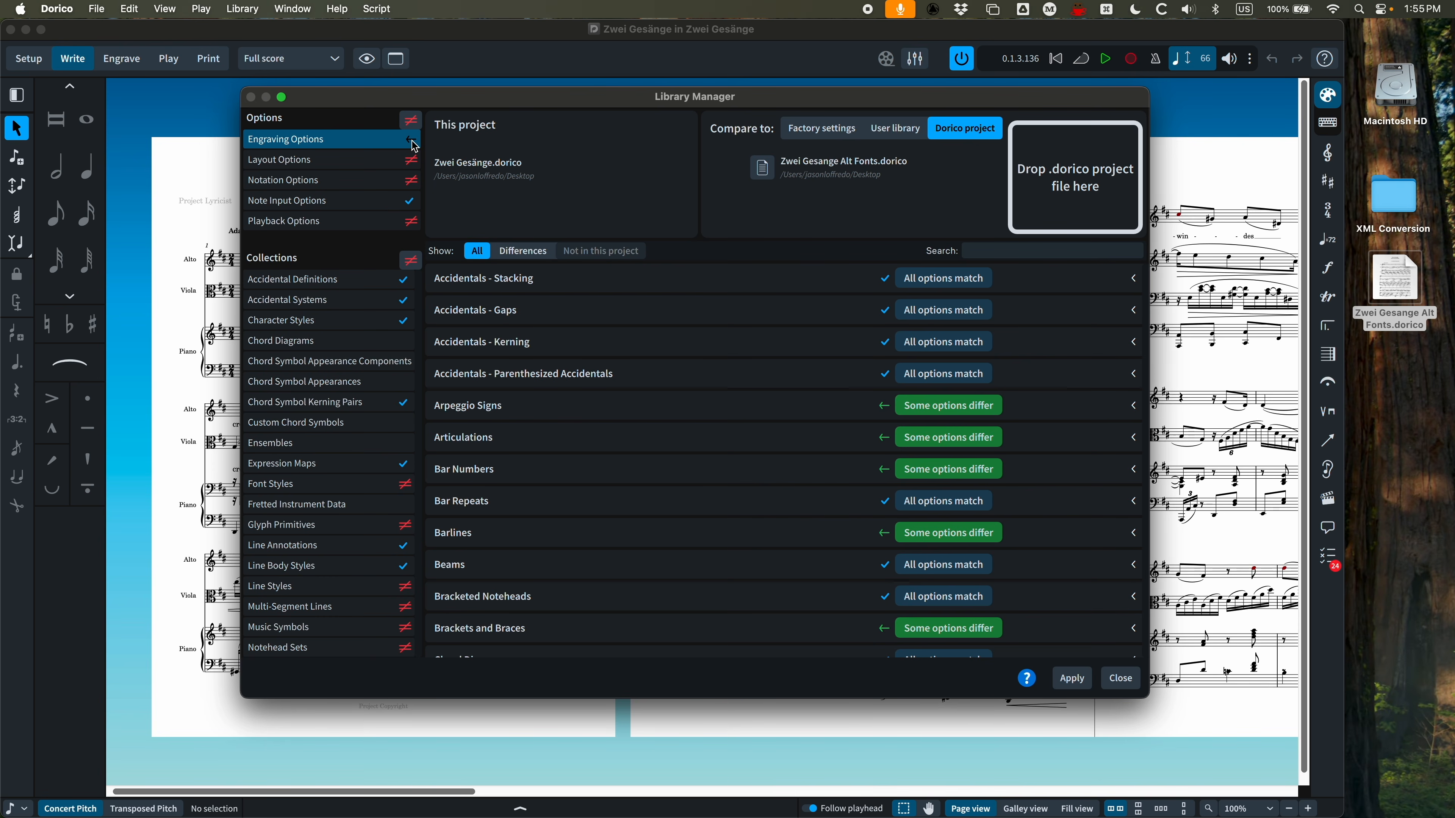
# Mark all differing Layout Options for import from the Alt Fonts project's Full score layout into this project's Full score layout
pyautogui.click(363, 160)
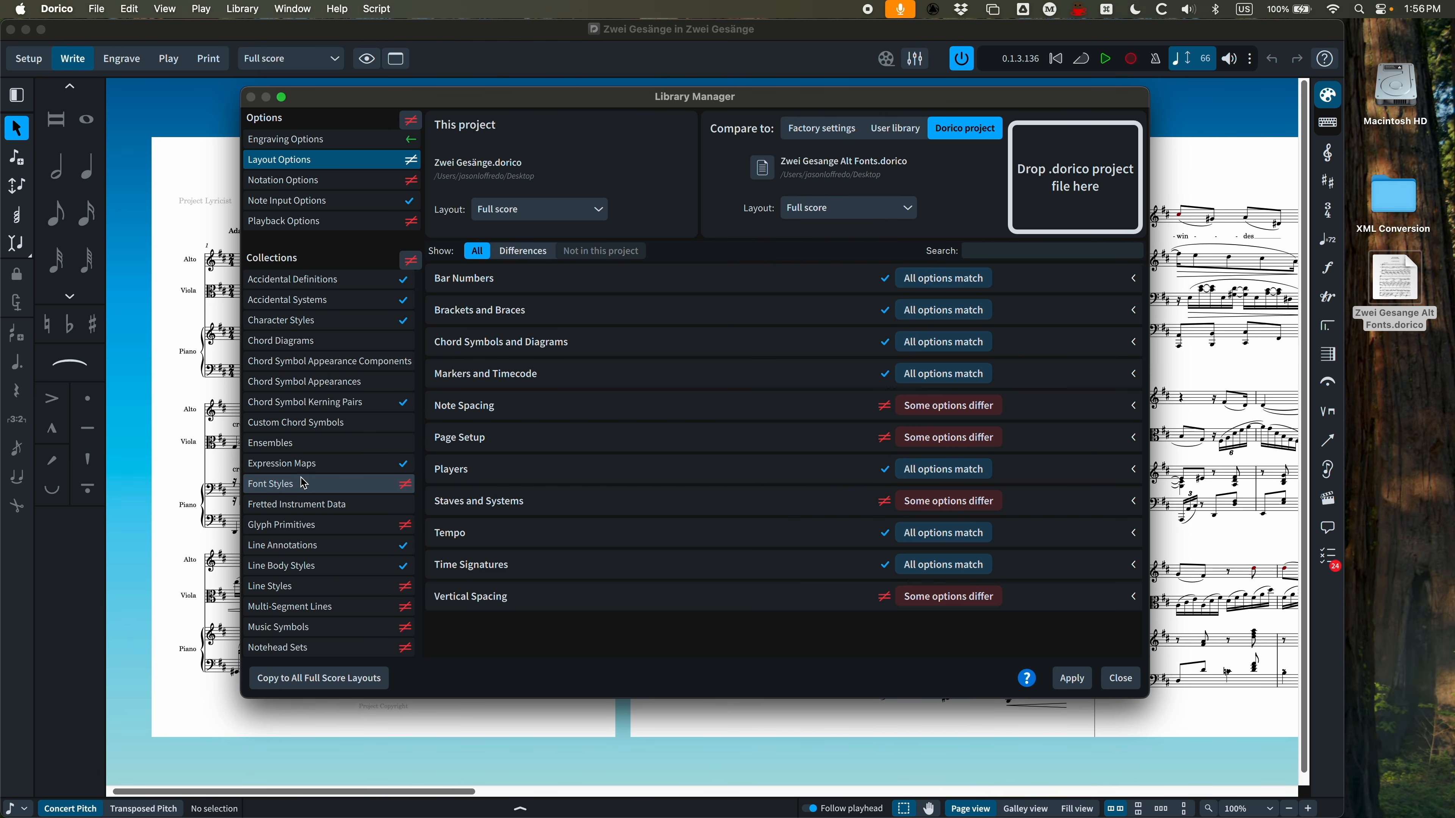
pyautogui.scroll(-8, 292, 488)
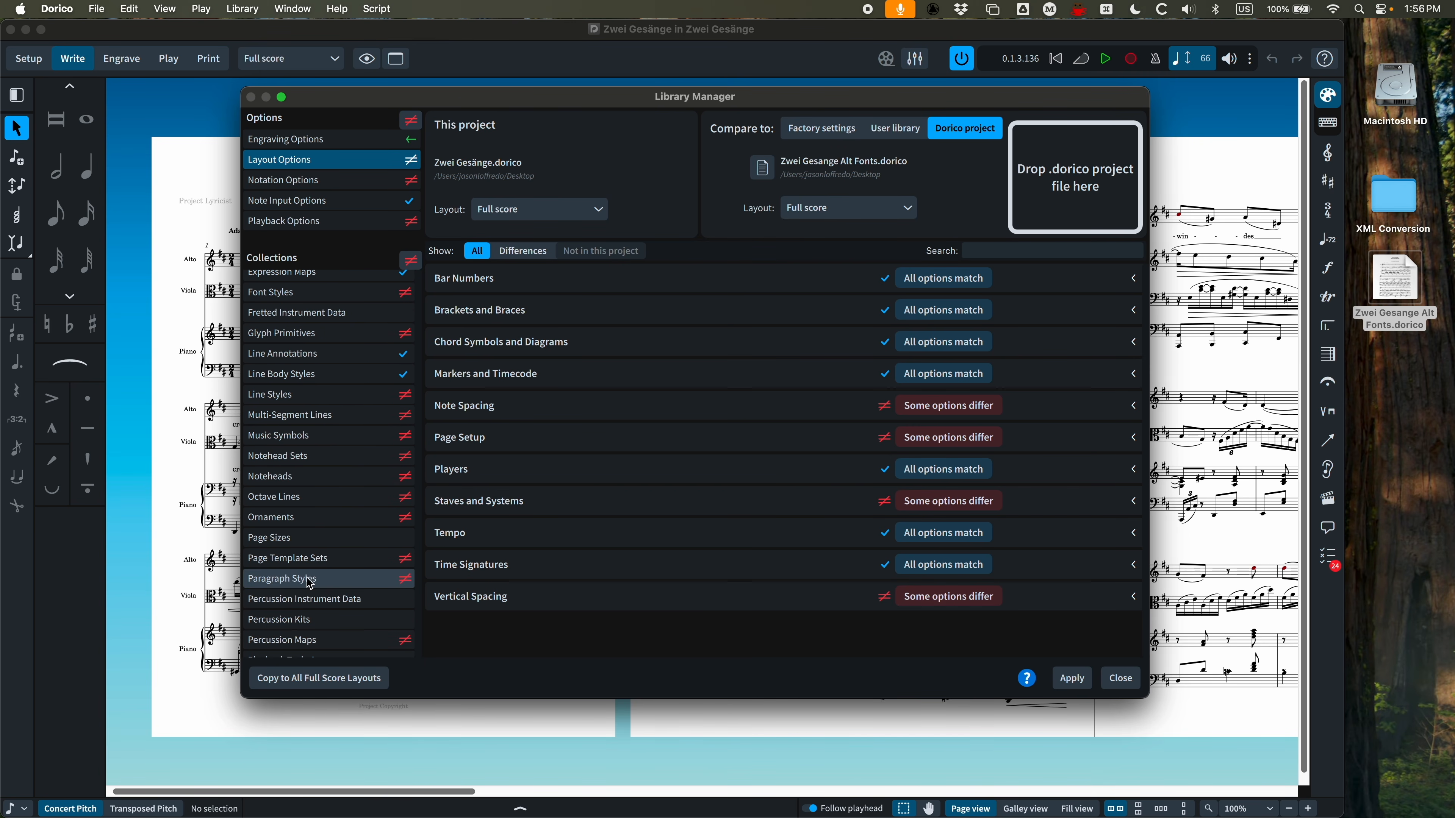
pyautogui.scroll(-9, 310, 567)
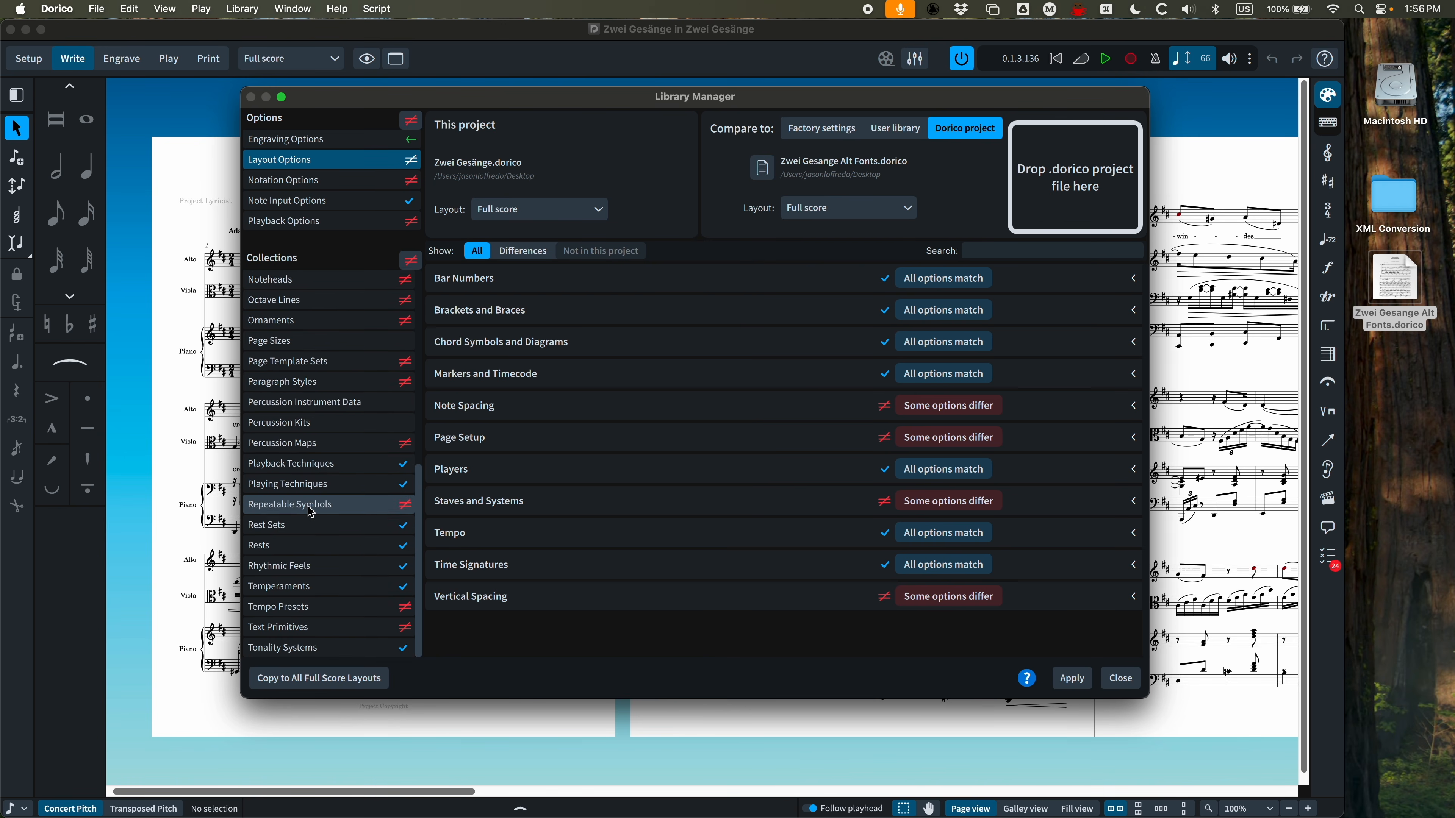
pyautogui.scroll(15, 311, 525)
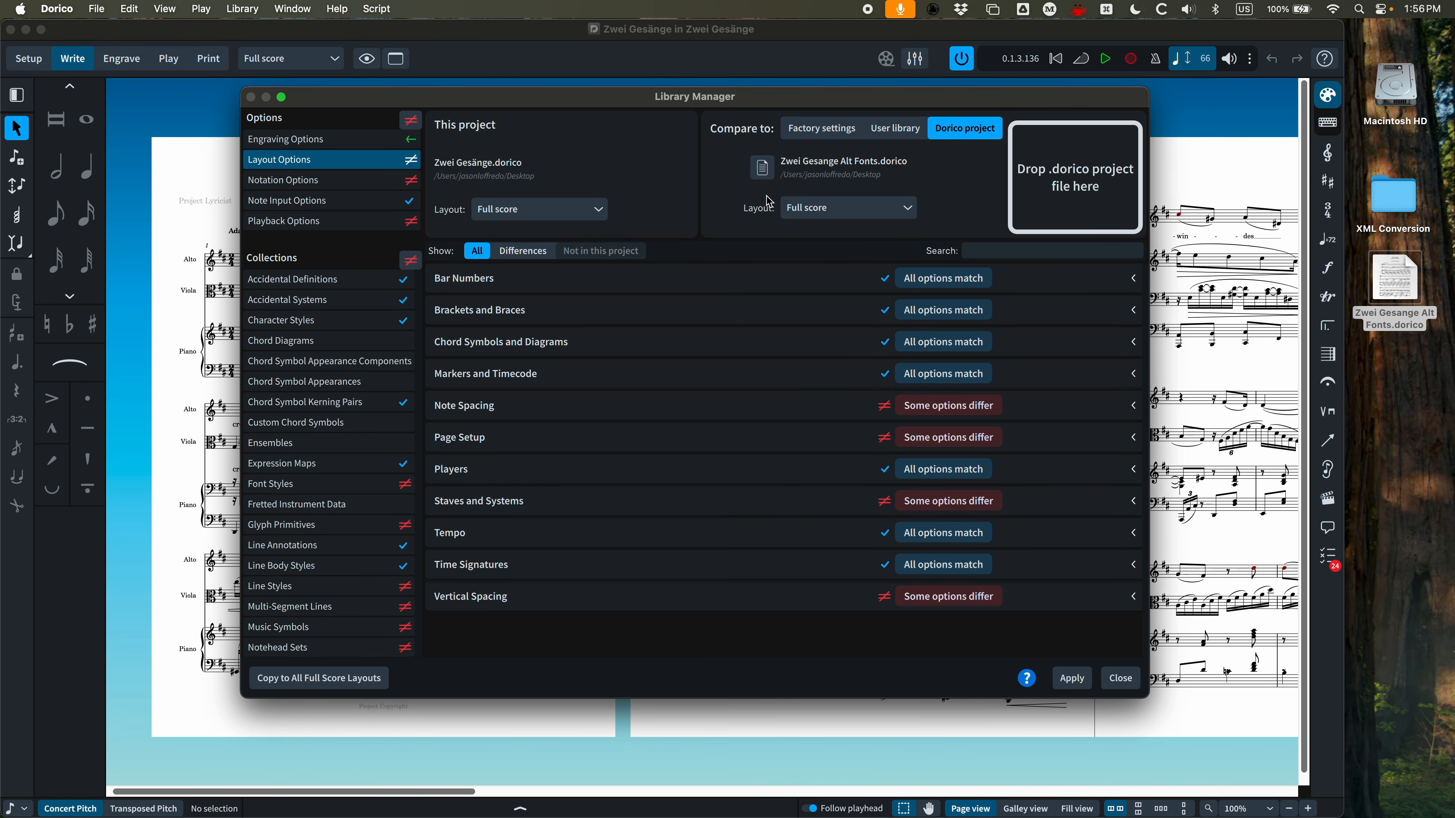
pyautogui.click(598, 211)
pyautogui.click(599, 214)
pyautogui.click(903, 213)
pyautogui.click(893, 208)
pyautogui.click(601, 211)
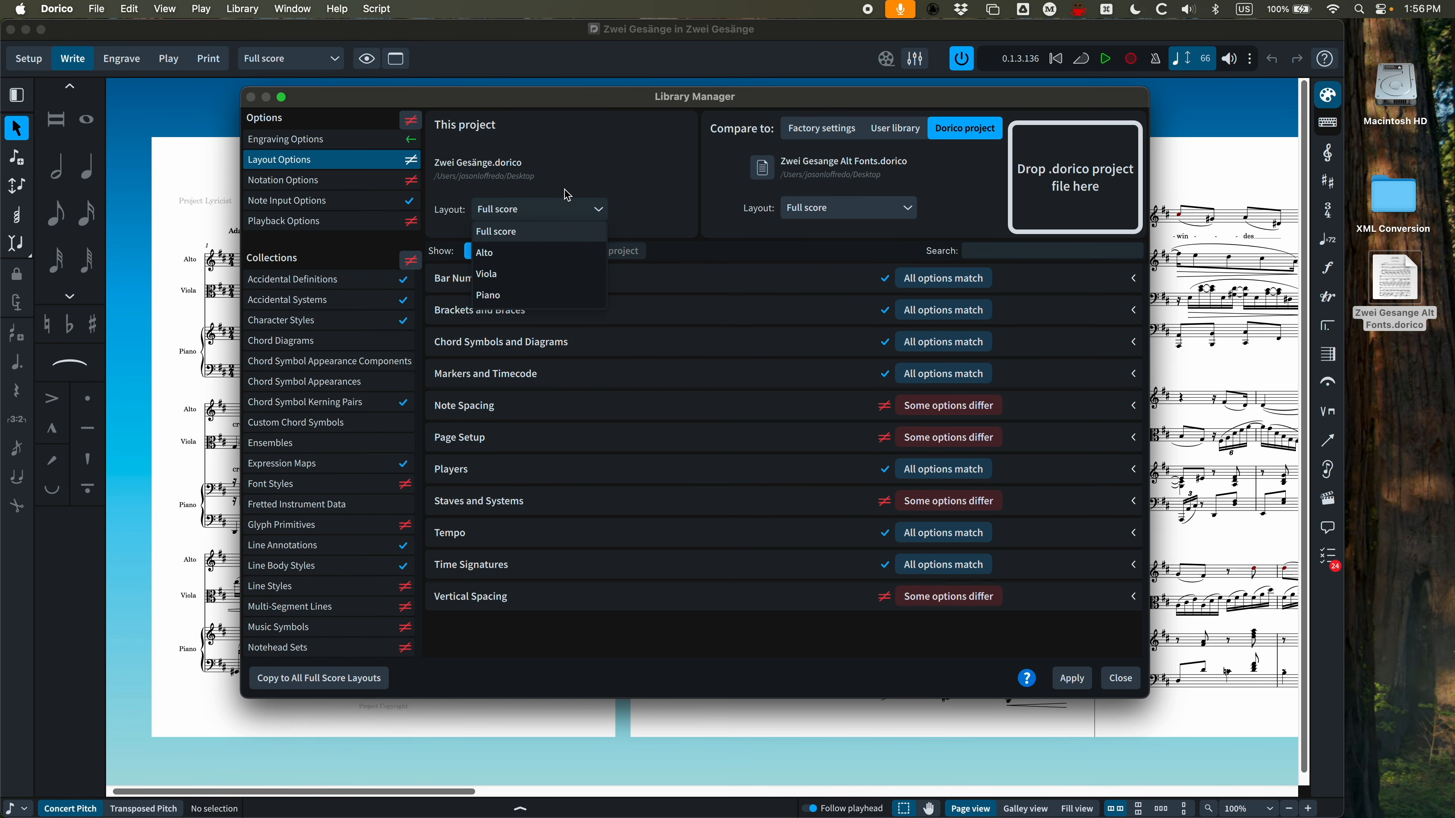
pyautogui.click(496, 231)
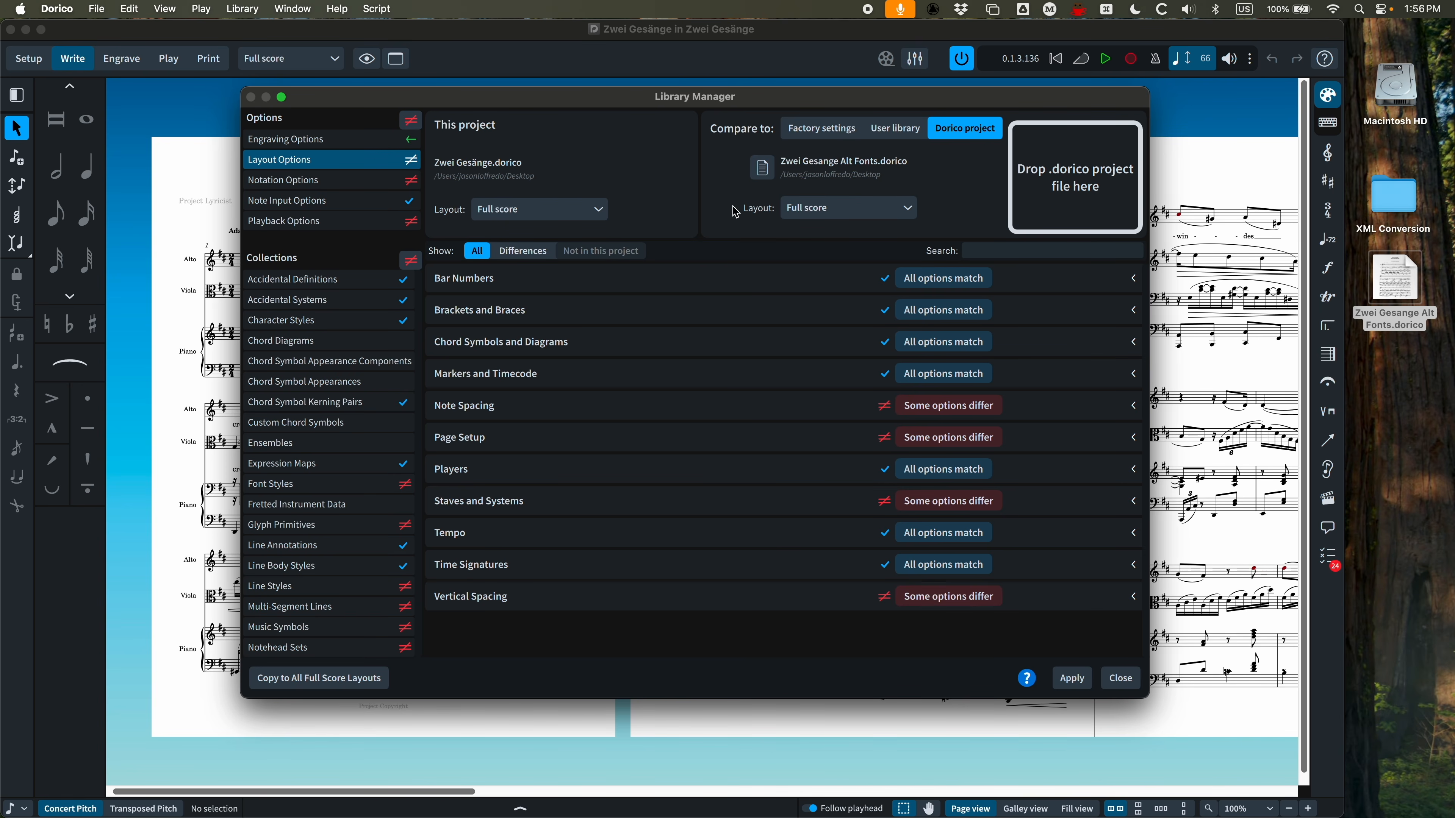
pyautogui.click(413, 161)
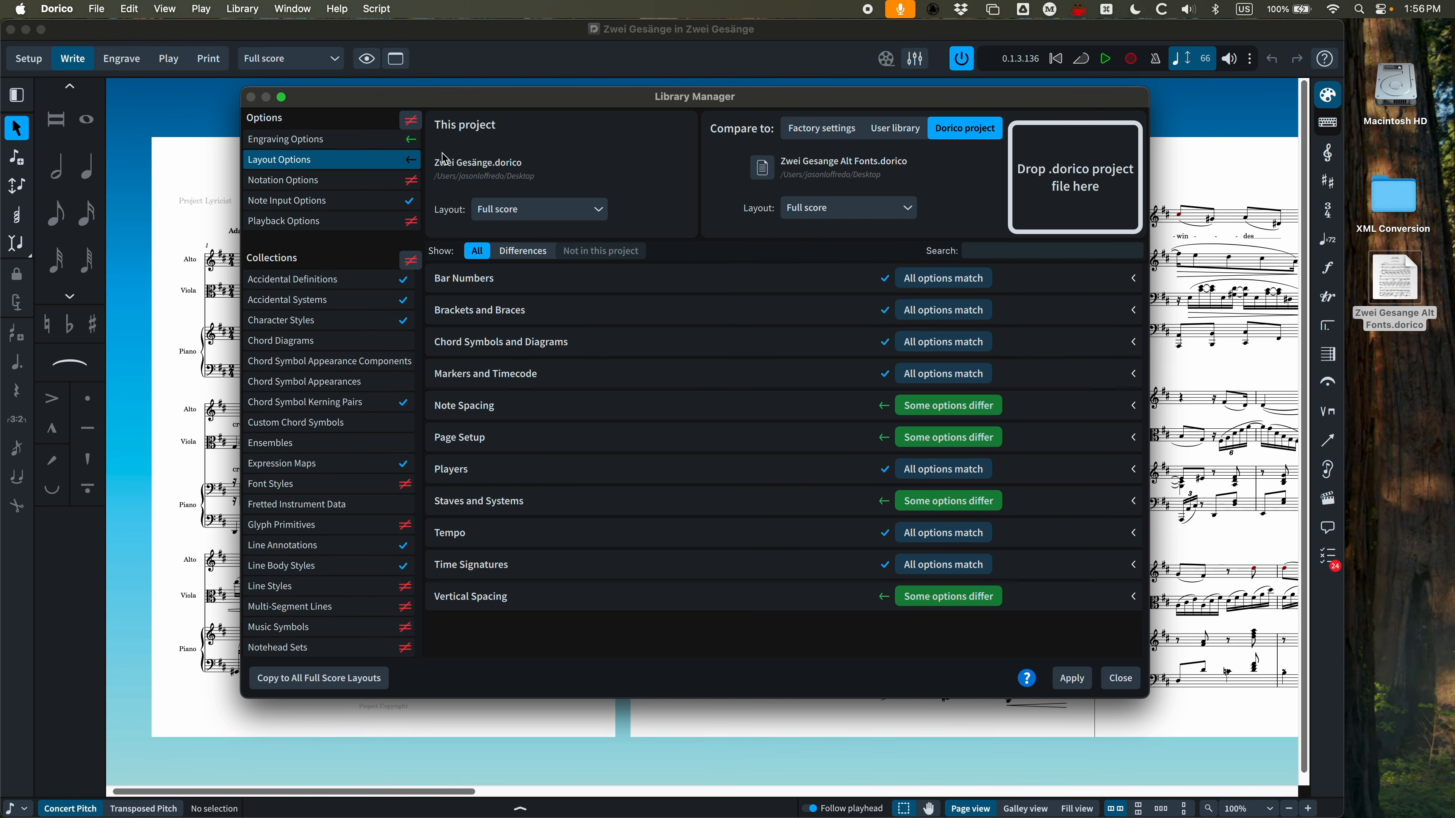
# Mark the differing Notation Options for import from the Gestillte Sehnsucht flow into Zwei Gesänge, along with the Playback Options
pyautogui.click(338, 182)
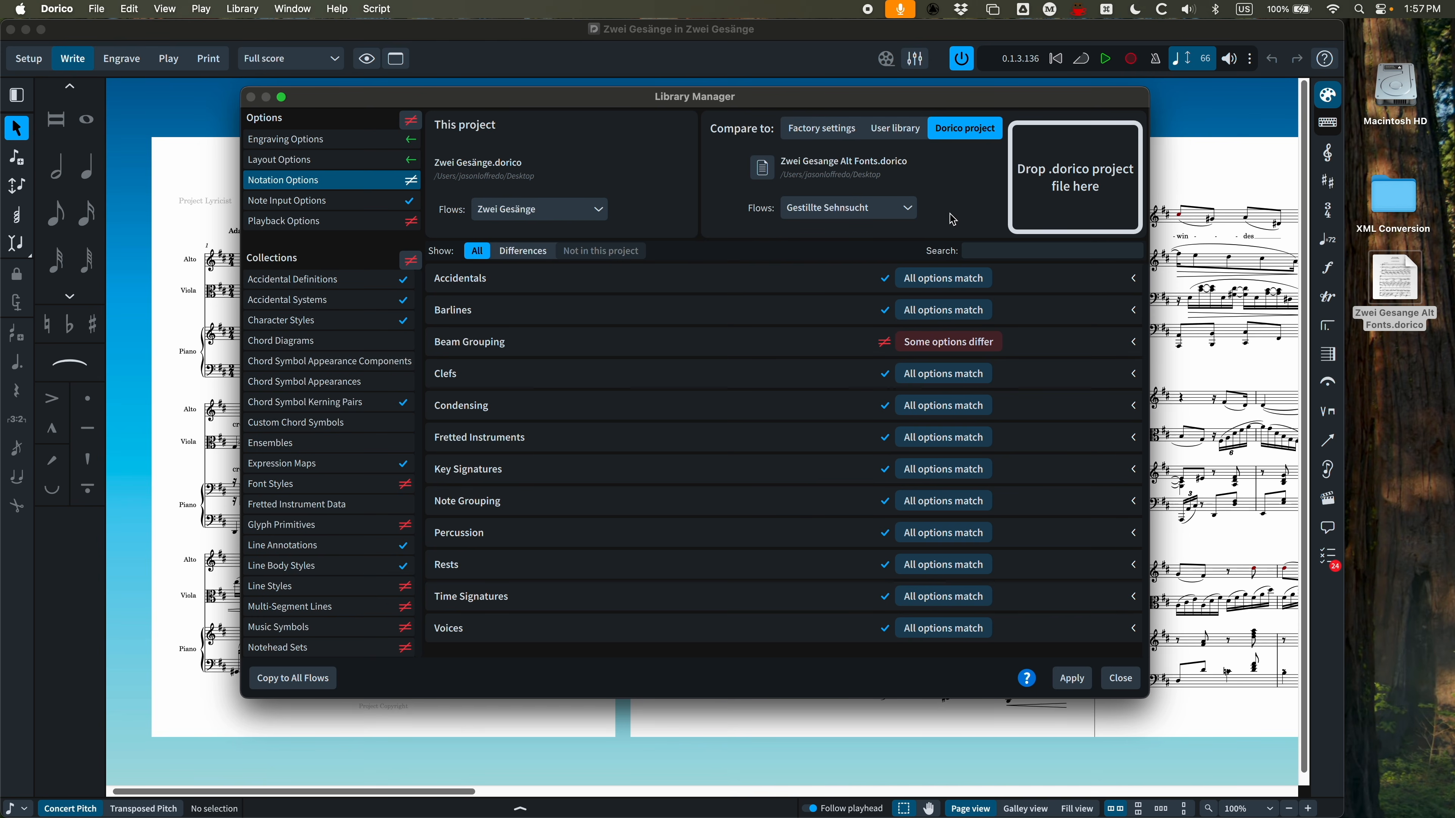
pyautogui.click(908, 207)
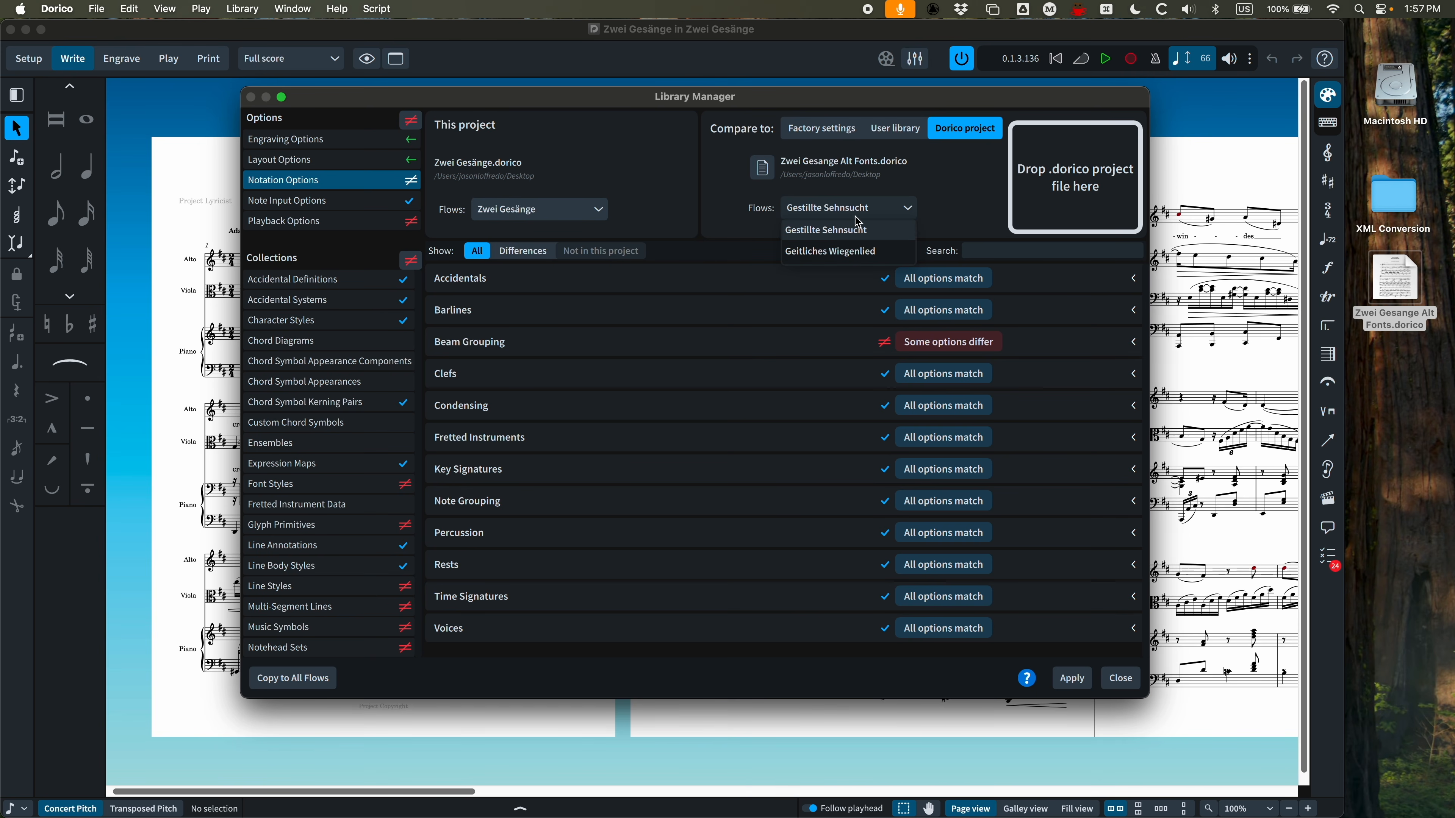
pyautogui.click(827, 231)
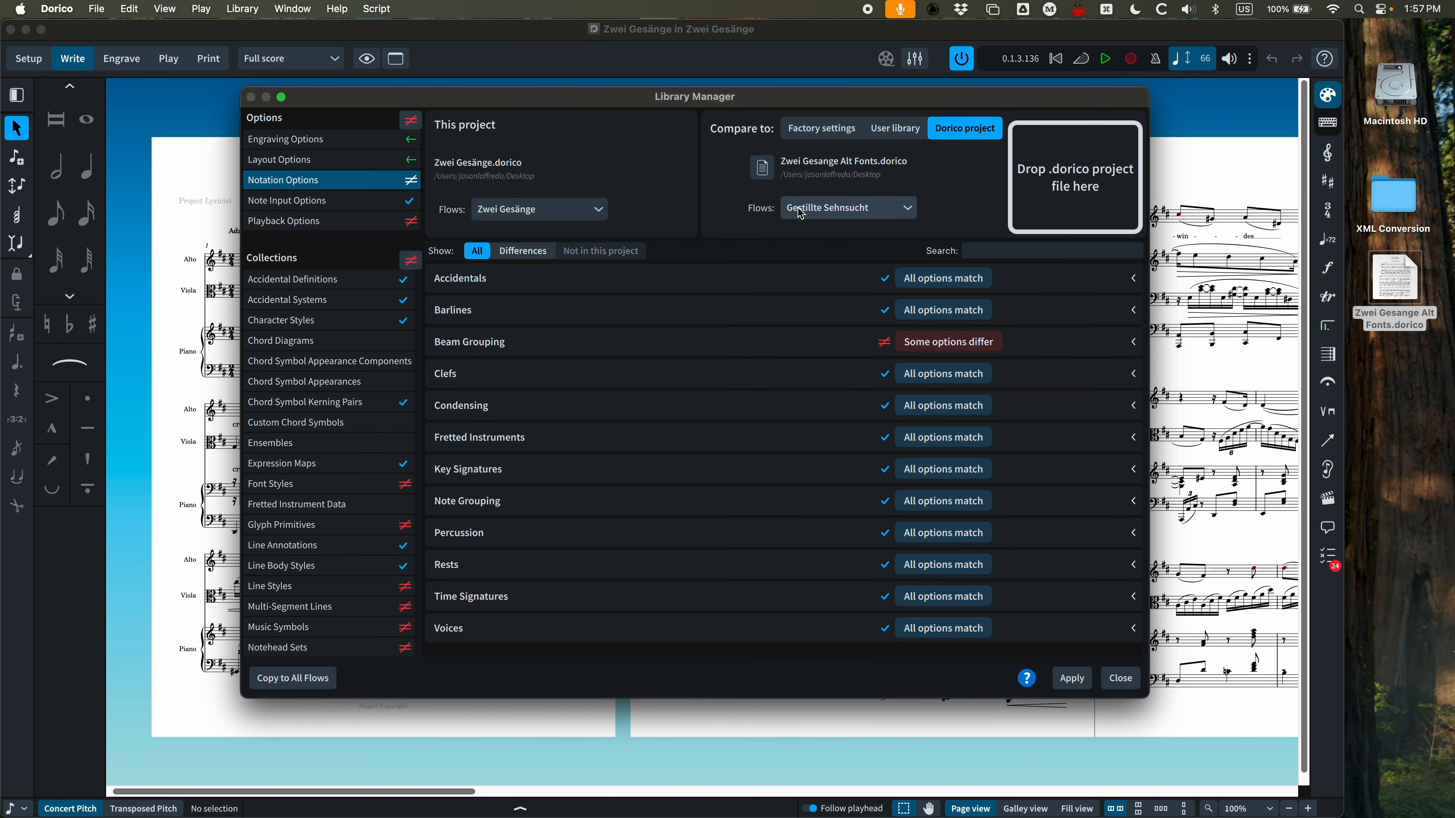
pyautogui.click(411, 181)
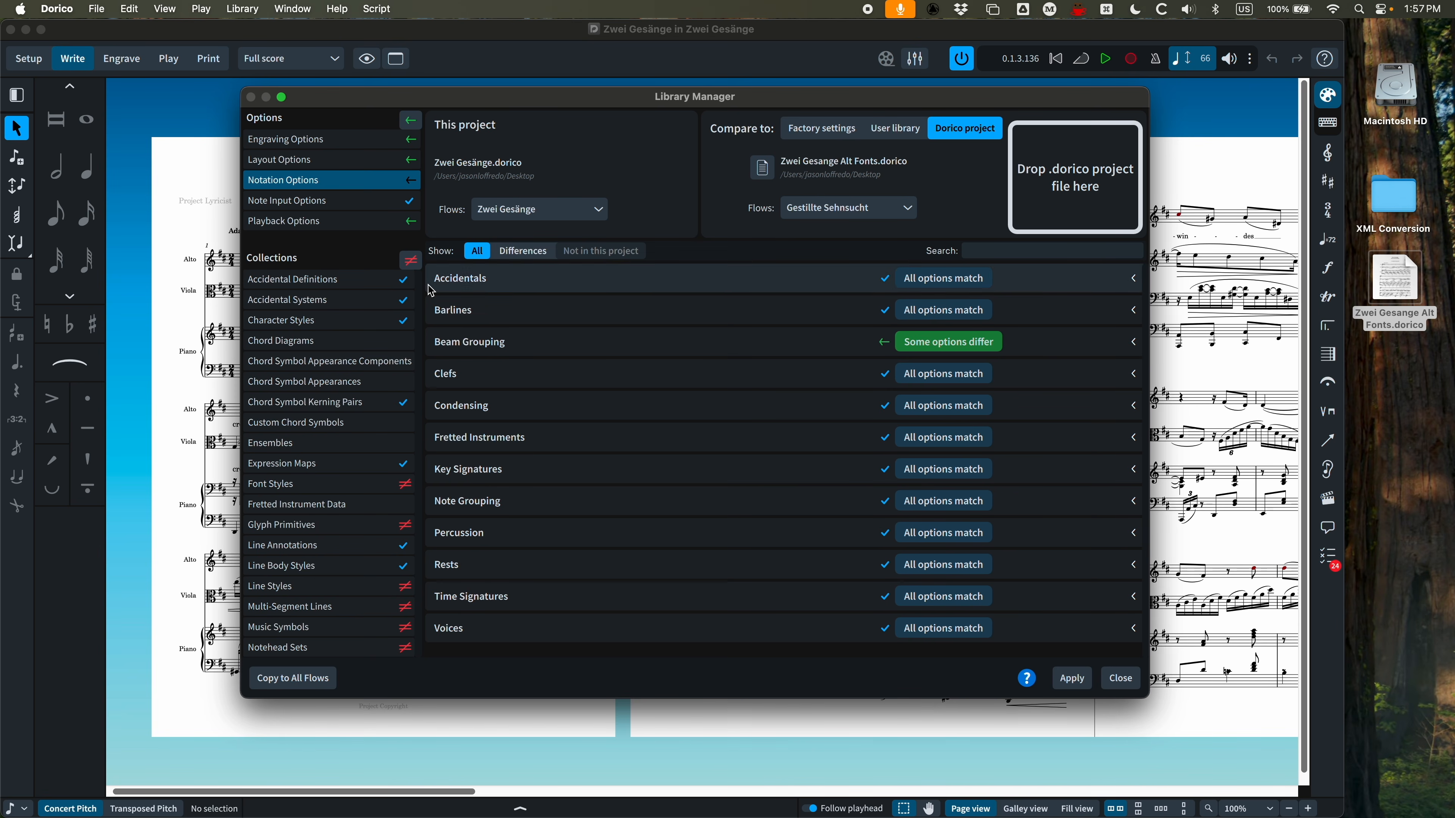
# Mark the Lyrics paragraph style for import from the Zwei Gesange Alt Fonts project
pyautogui.scroll(-5, 331, 459)
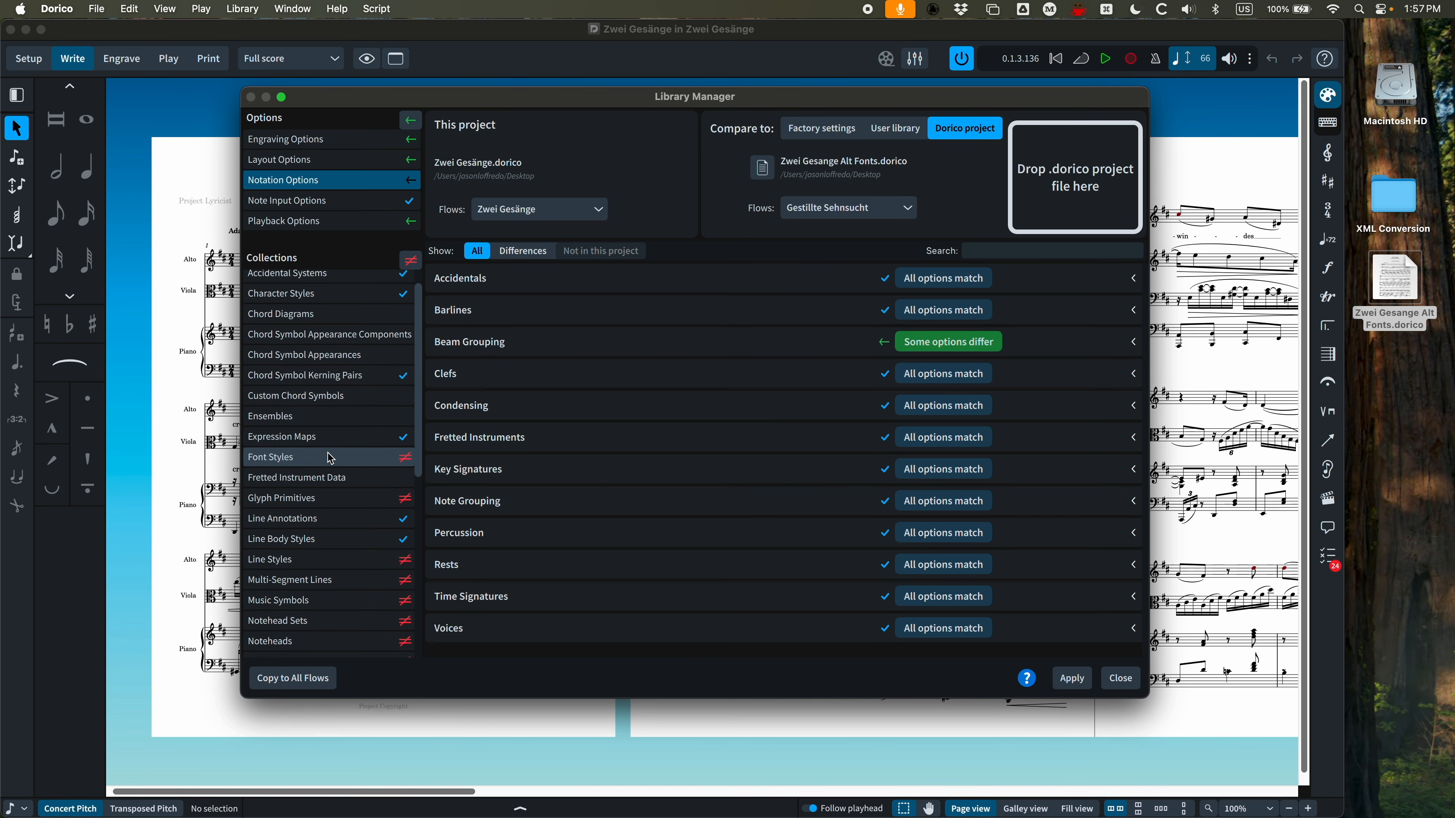
pyautogui.scroll(-2, 331, 459)
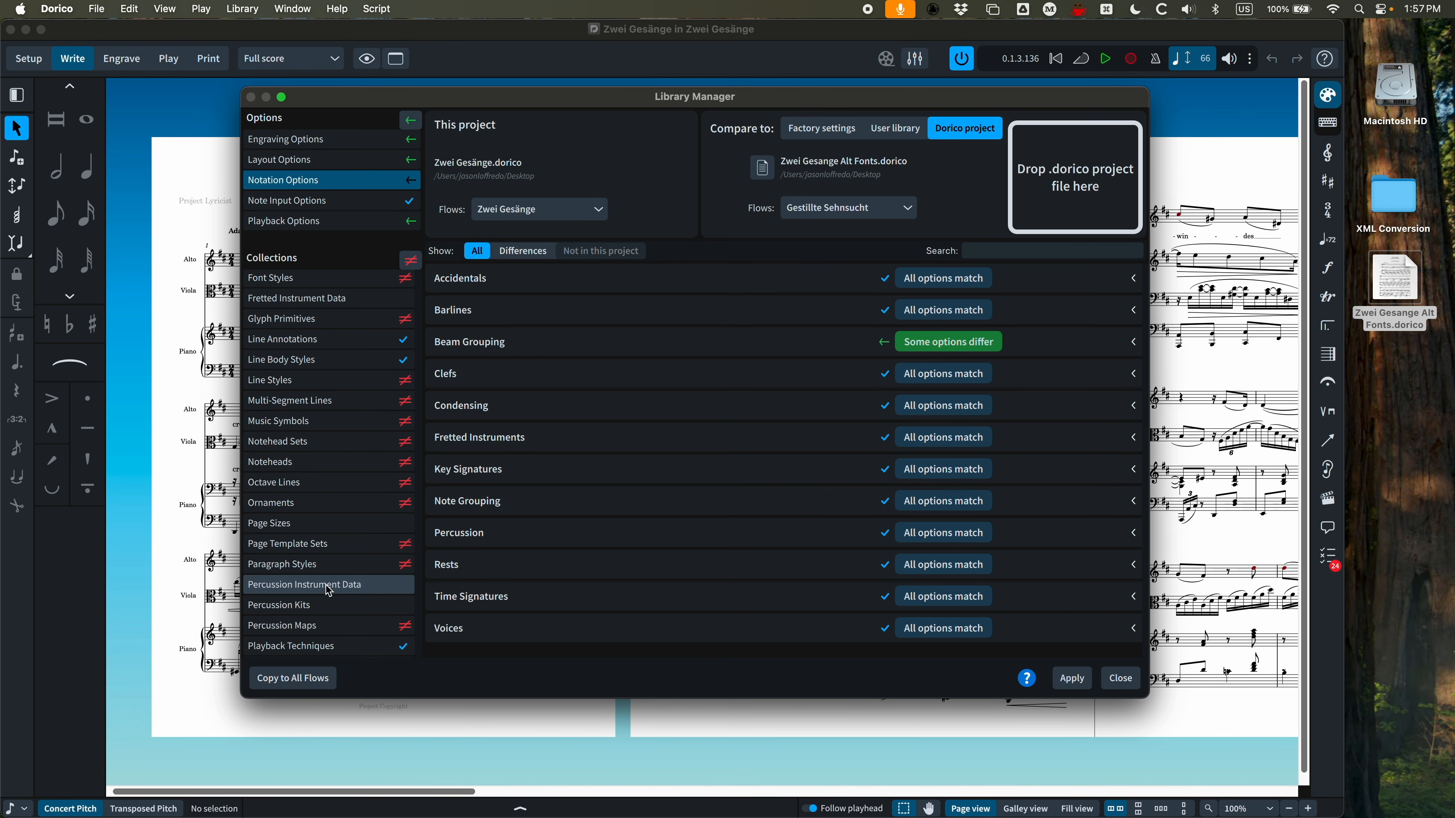
pyautogui.click(331, 565)
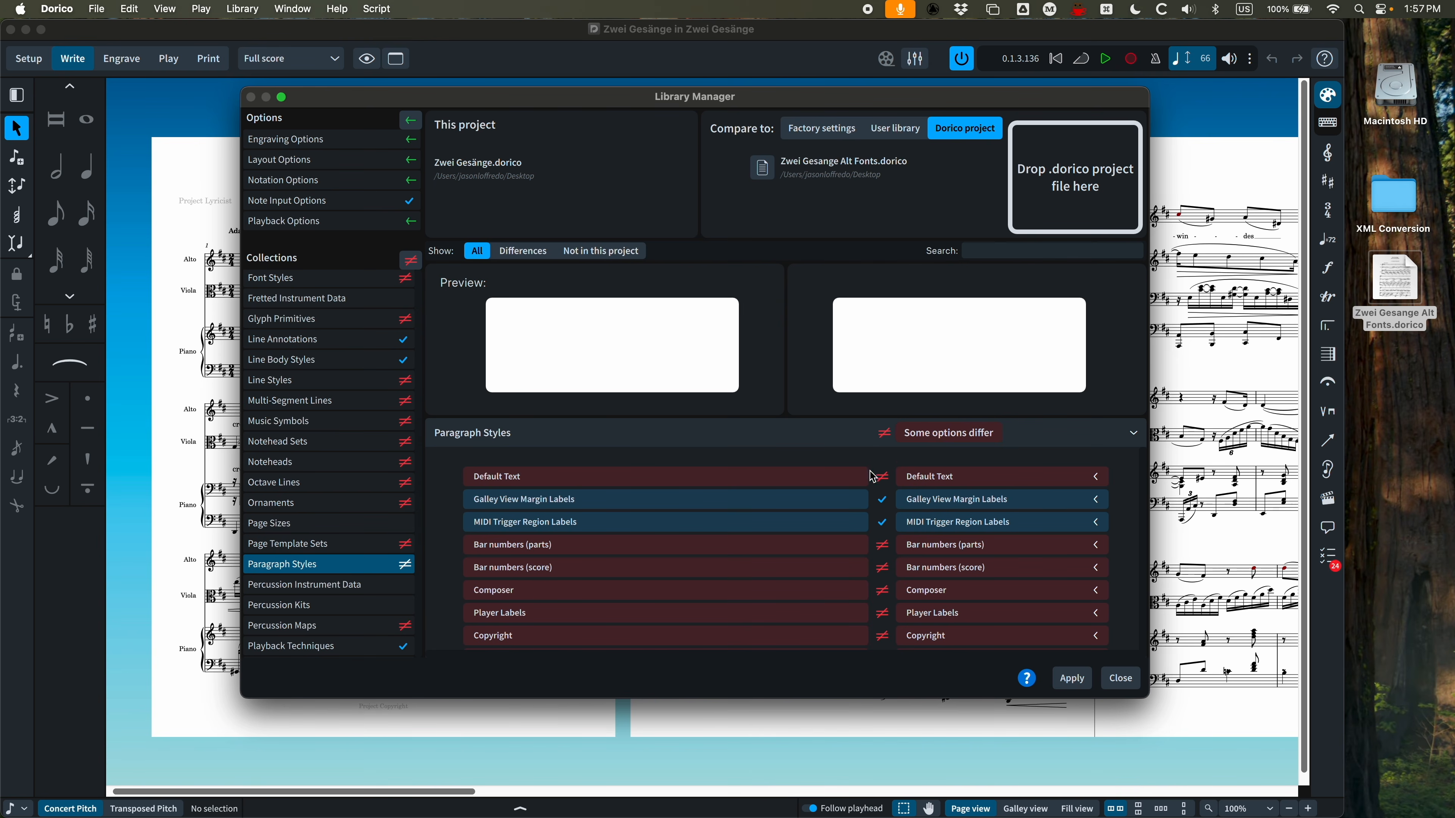
pyautogui.scroll(-3, 779, 534)
pyautogui.scroll(-10, 807, 534)
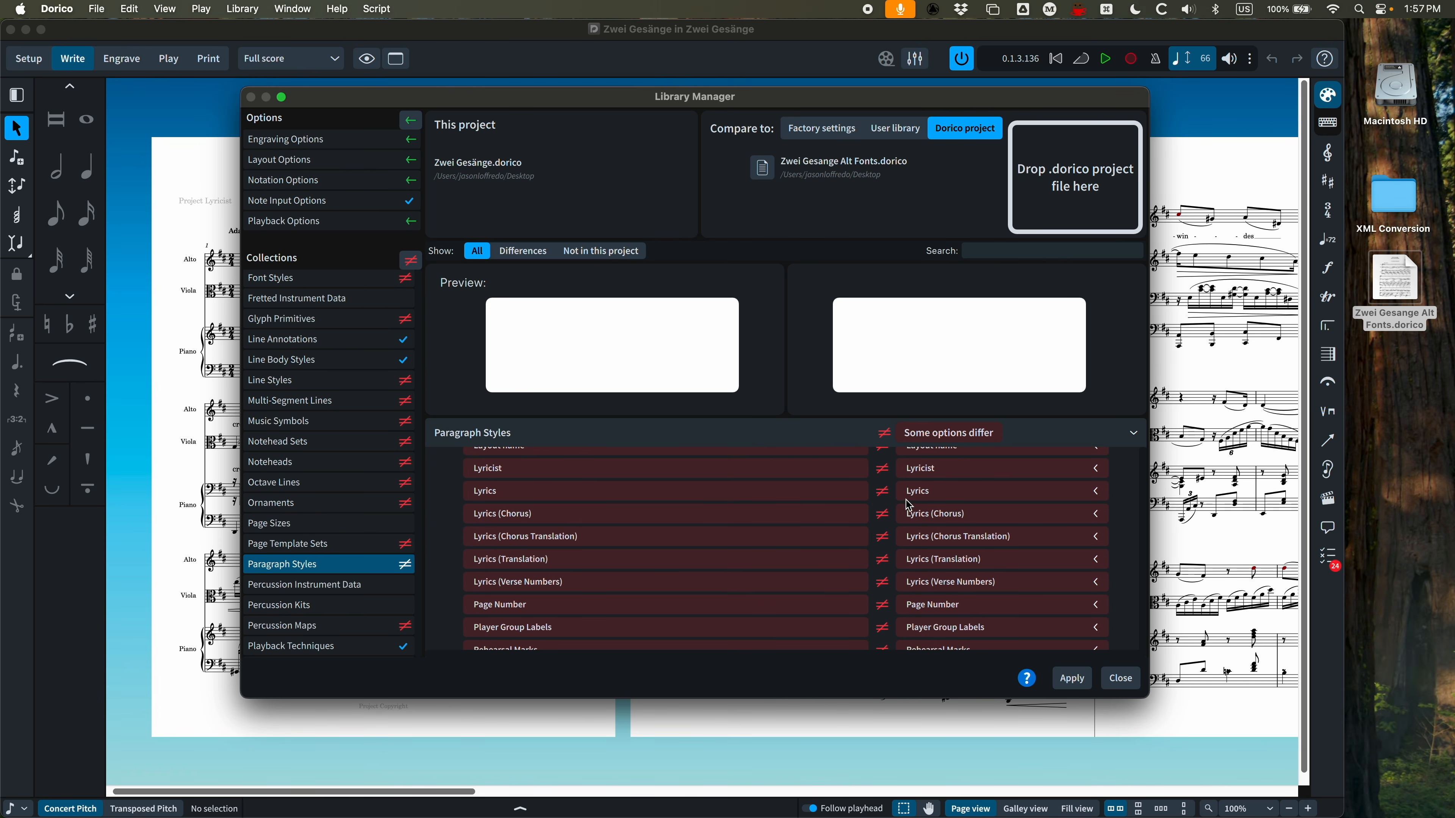
pyautogui.click(883, 492)
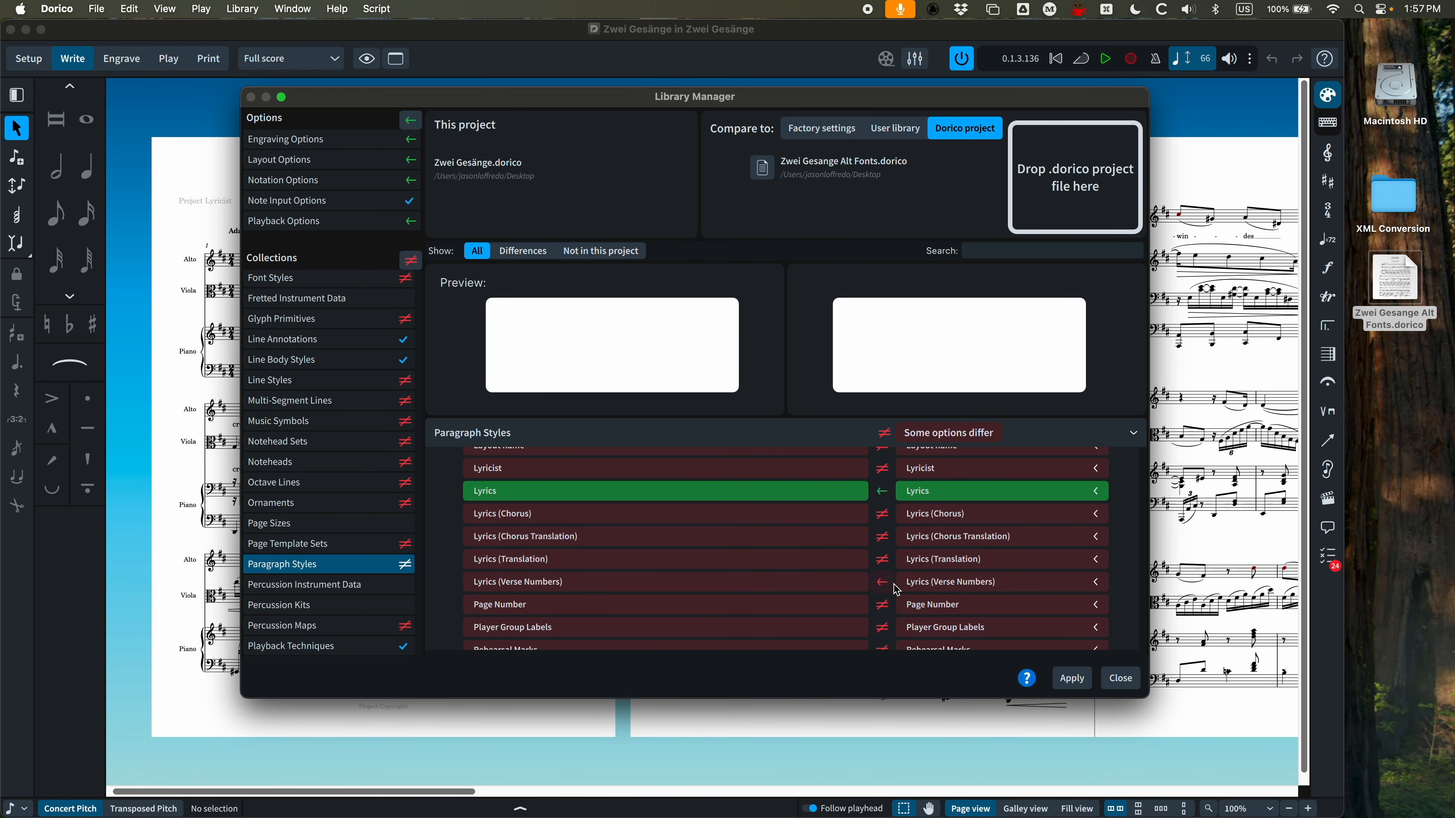
# Compare the detailed settings of the Lyrics paragraph style between the two projects
pyautogui.click(1095, 493)
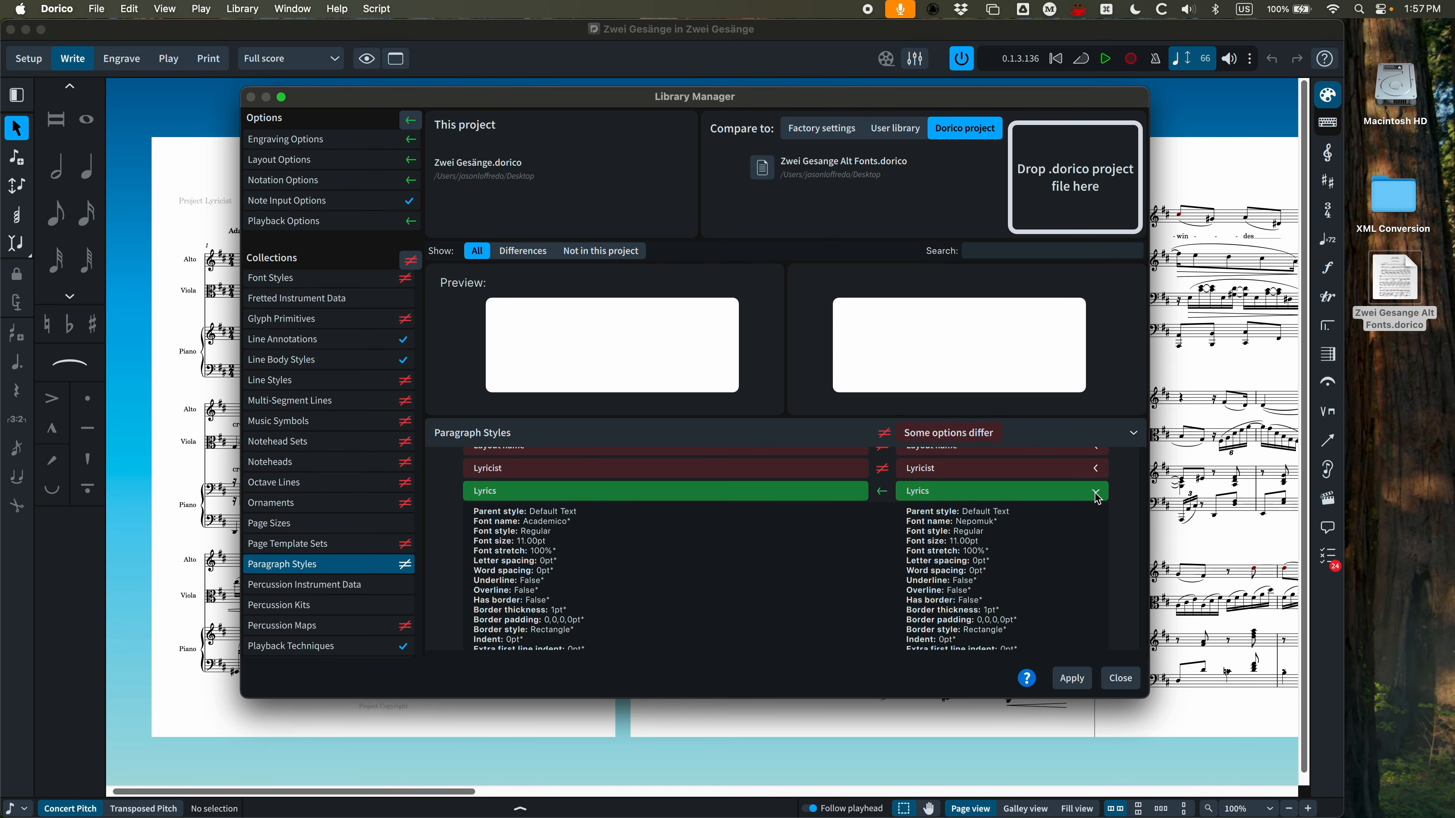
pyautogui.scroll(-3, 968, 568)
pyautogui.scroll(4, 922, 577)
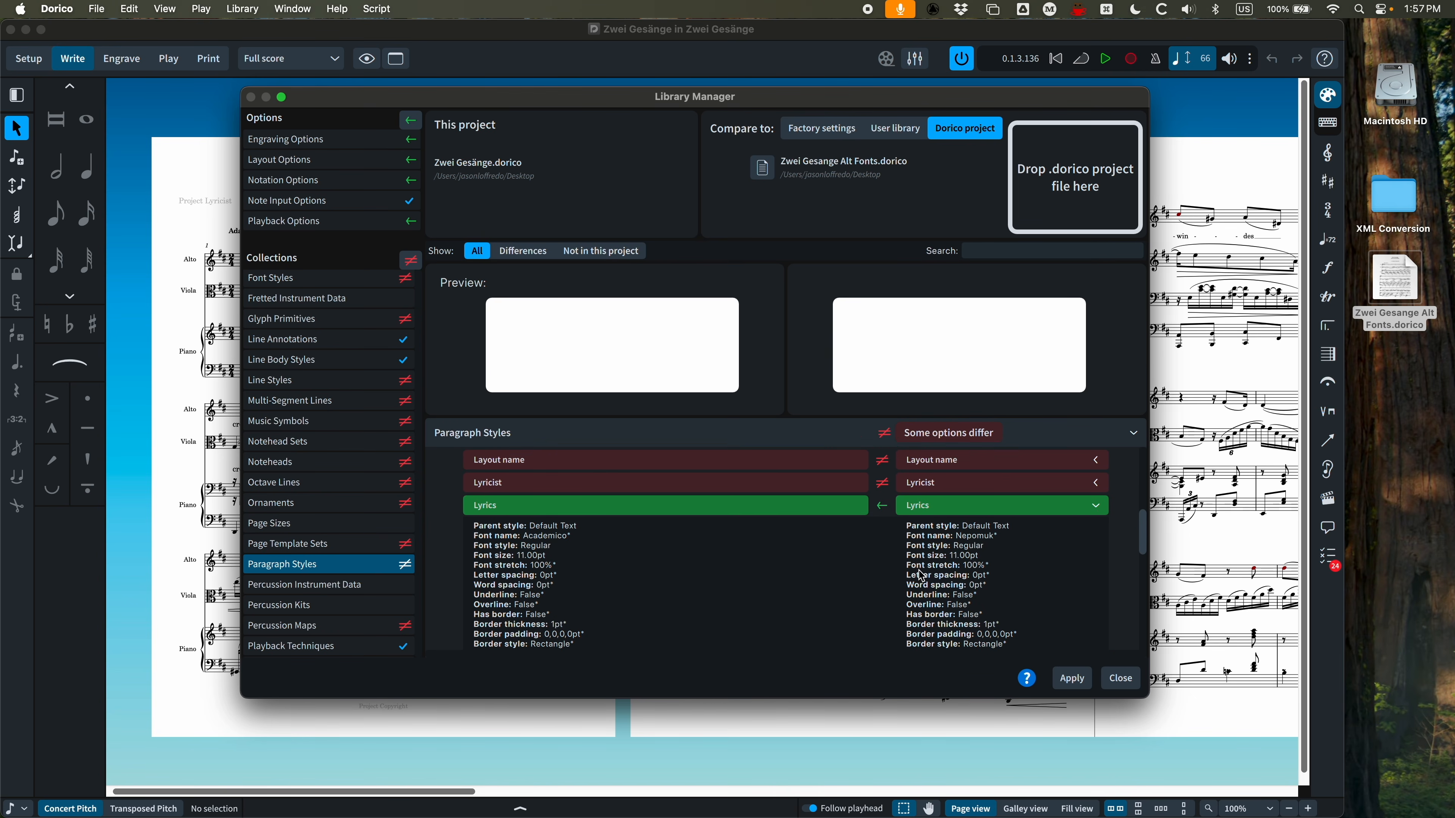
pyautogui.click(1096, 510)
pyautogui.scroll(5, 919, 512)
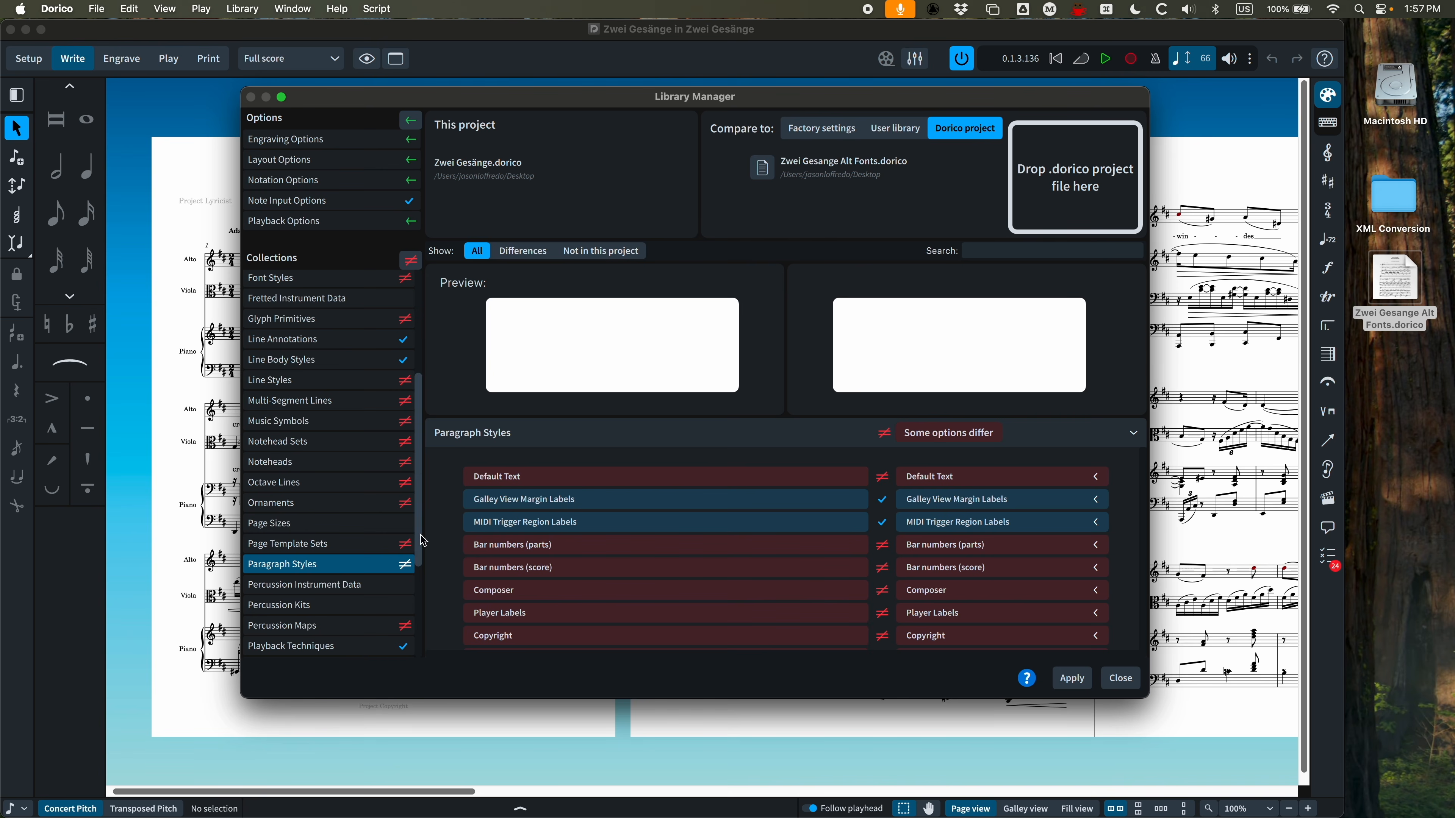
# Mark all differing Paragraph Styles for import from the Alt Fonts project and review the list
pyautogui.click(407, 566)
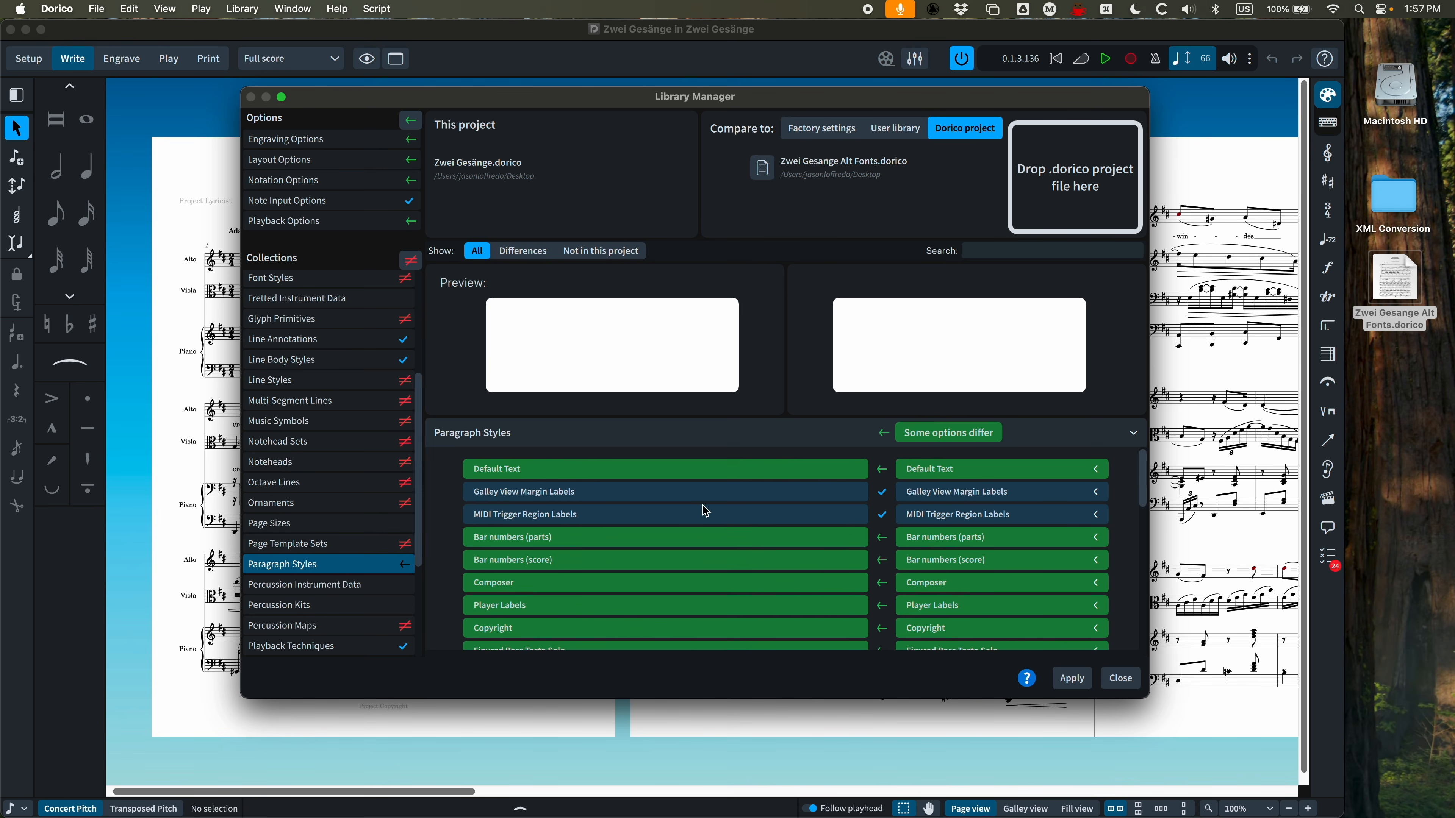
pyautogui.scroll(-10, 702, 506)
pyautogui.scroll(10, 732, 522)
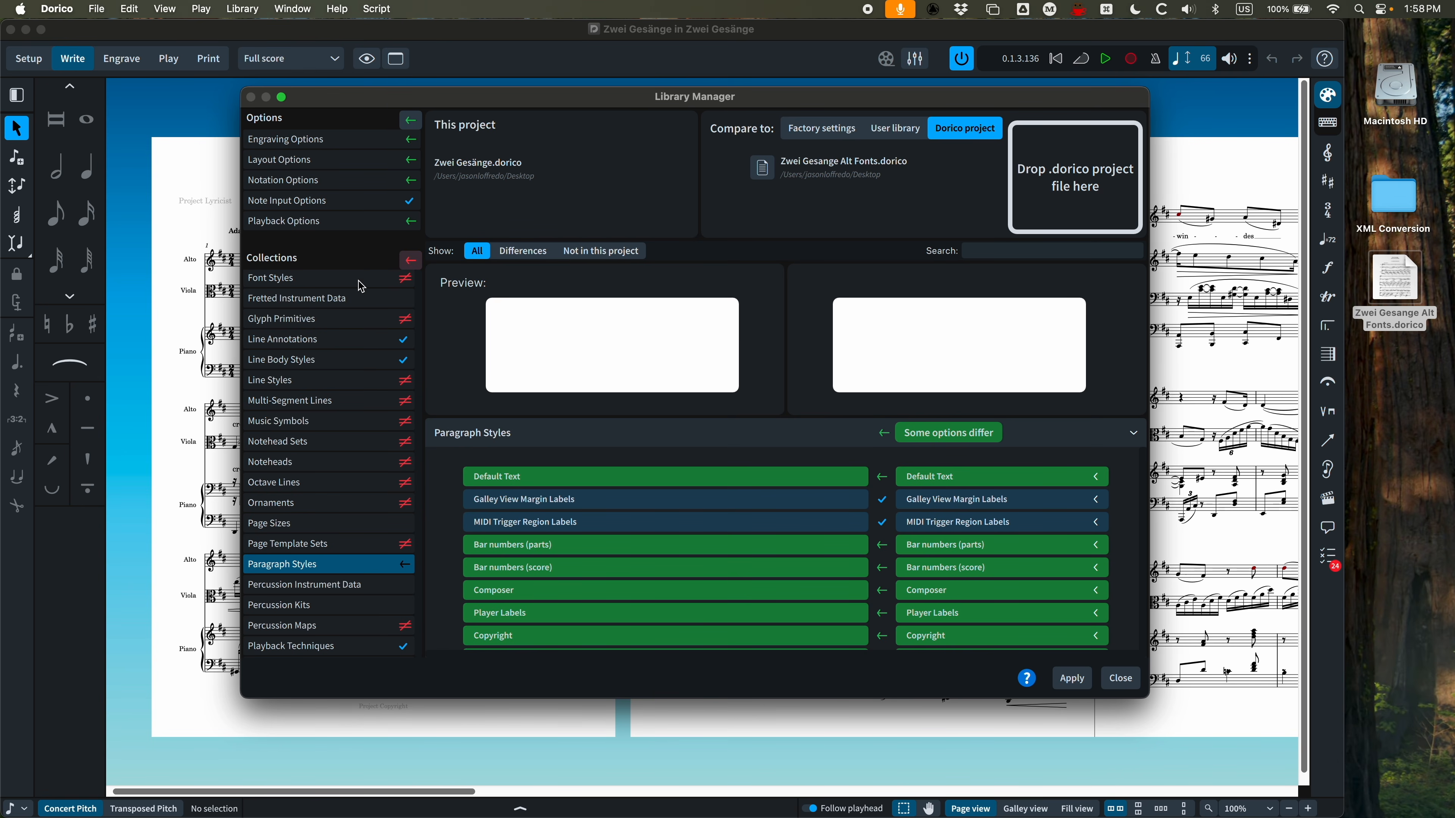
# Mark all differing Collections for import, apply all marked changes to the Zwei Gesänge project and close the Library Manager
pyautogui.scroll(-5, 375, 464)
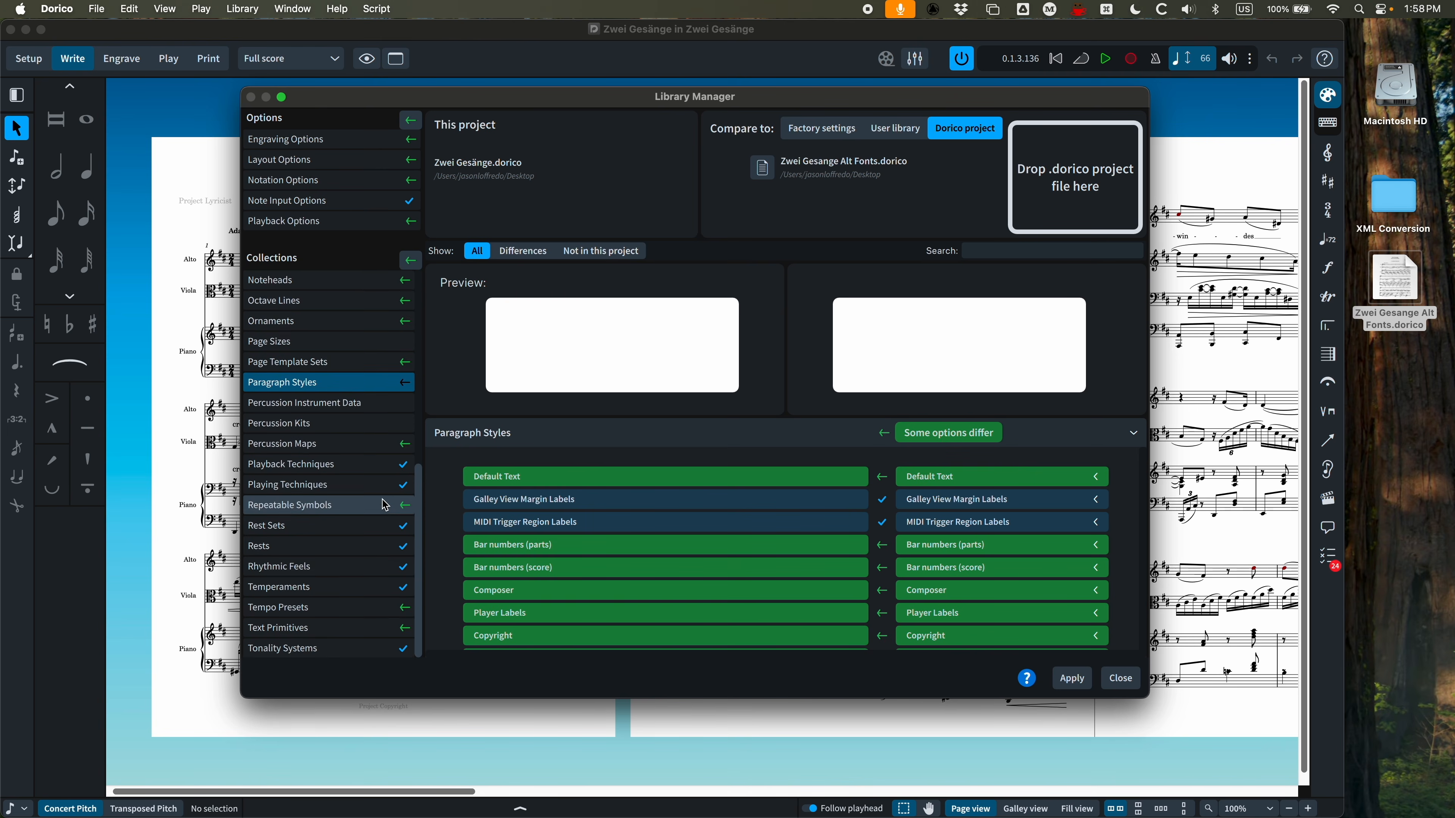
pyautogui.scroll(10, 385, 505)
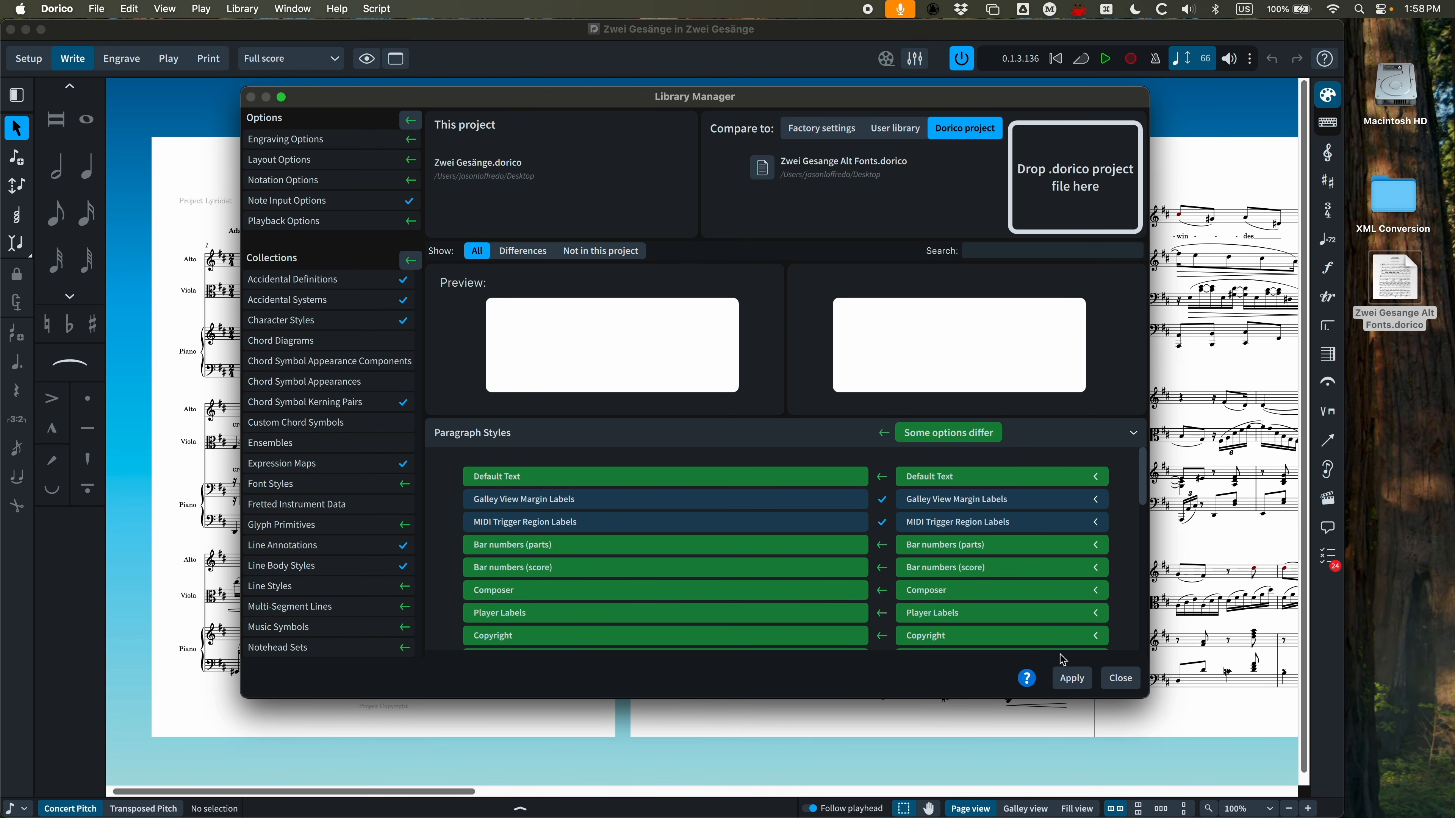
pyautogui.click(1072, 678)
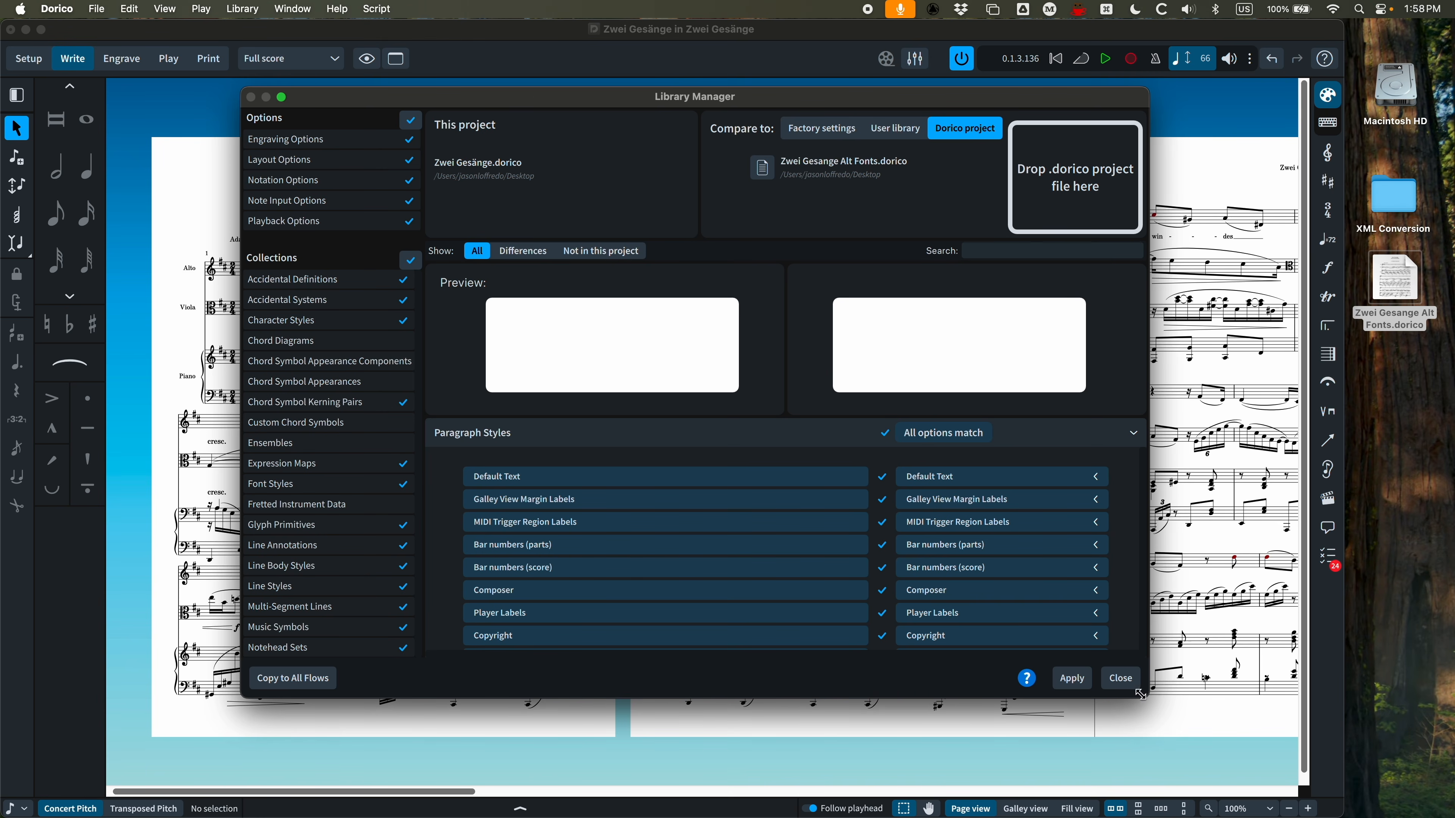
pyautogui.click(1122, 678)
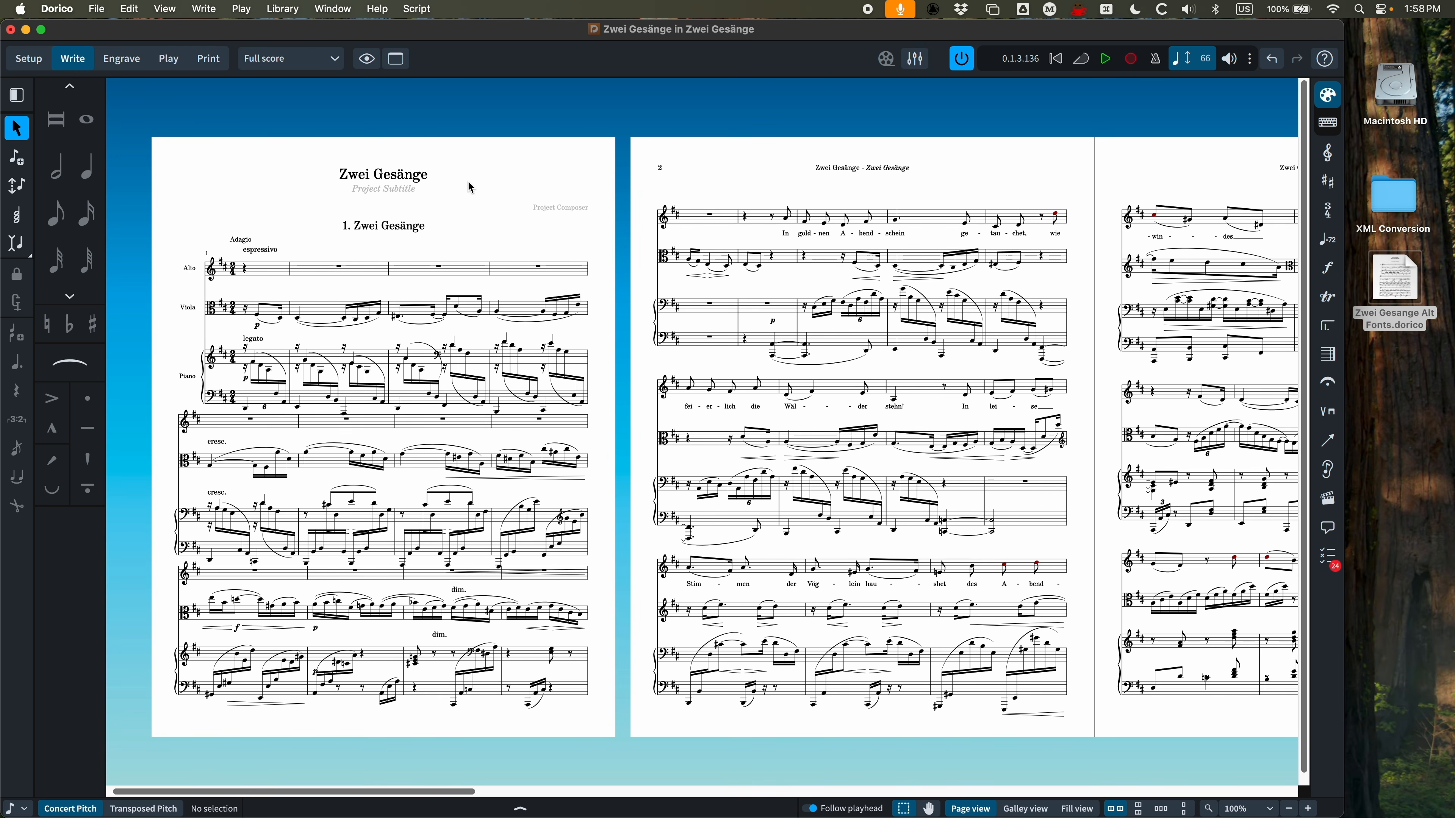
# Check the font of the Default Text style in the Paragraph Styles dialog and close it
pyautogui.click(283, 8)
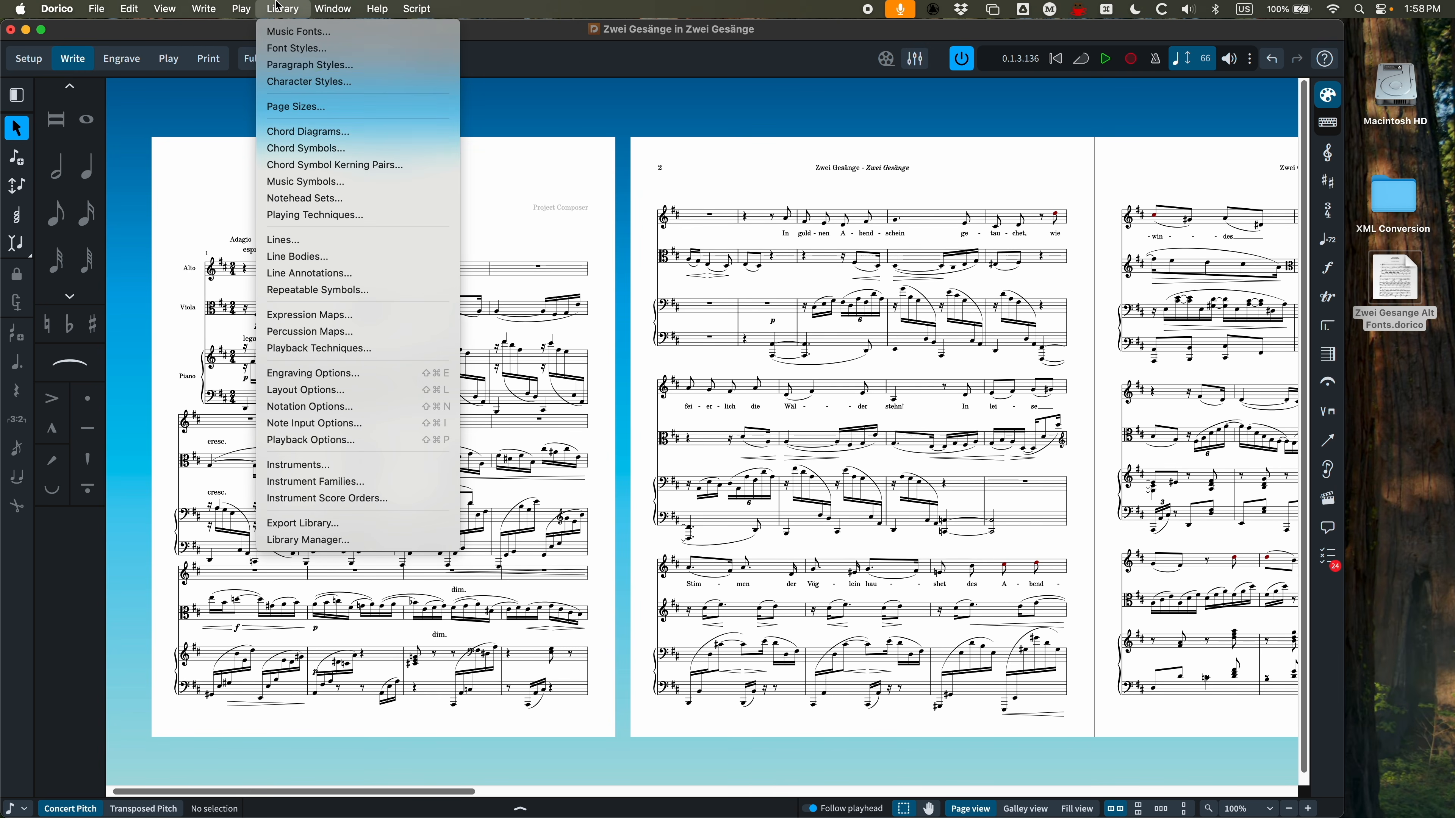
pyautogui.click(298, 66)
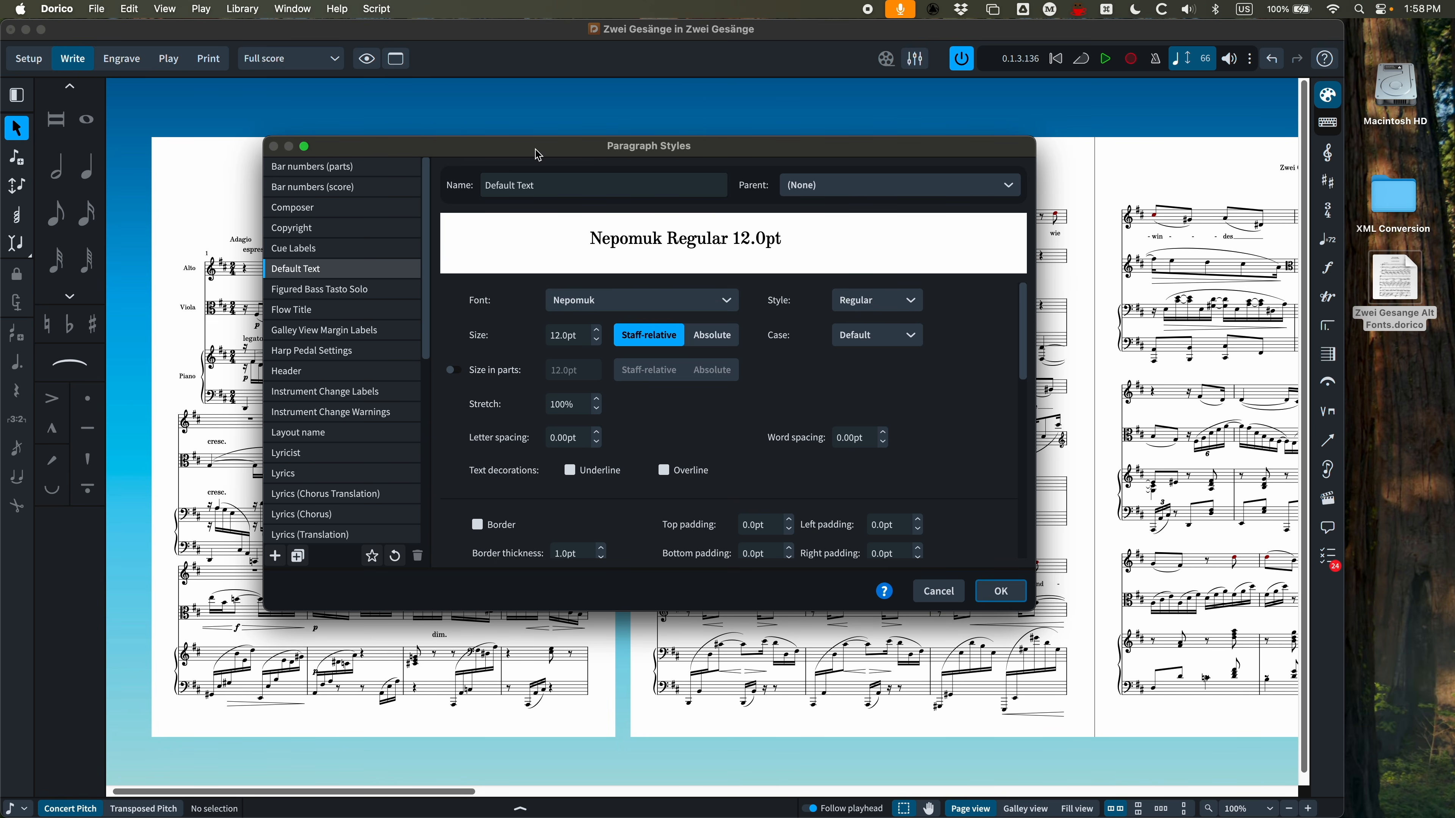
pyautogui.click(1001, 591)
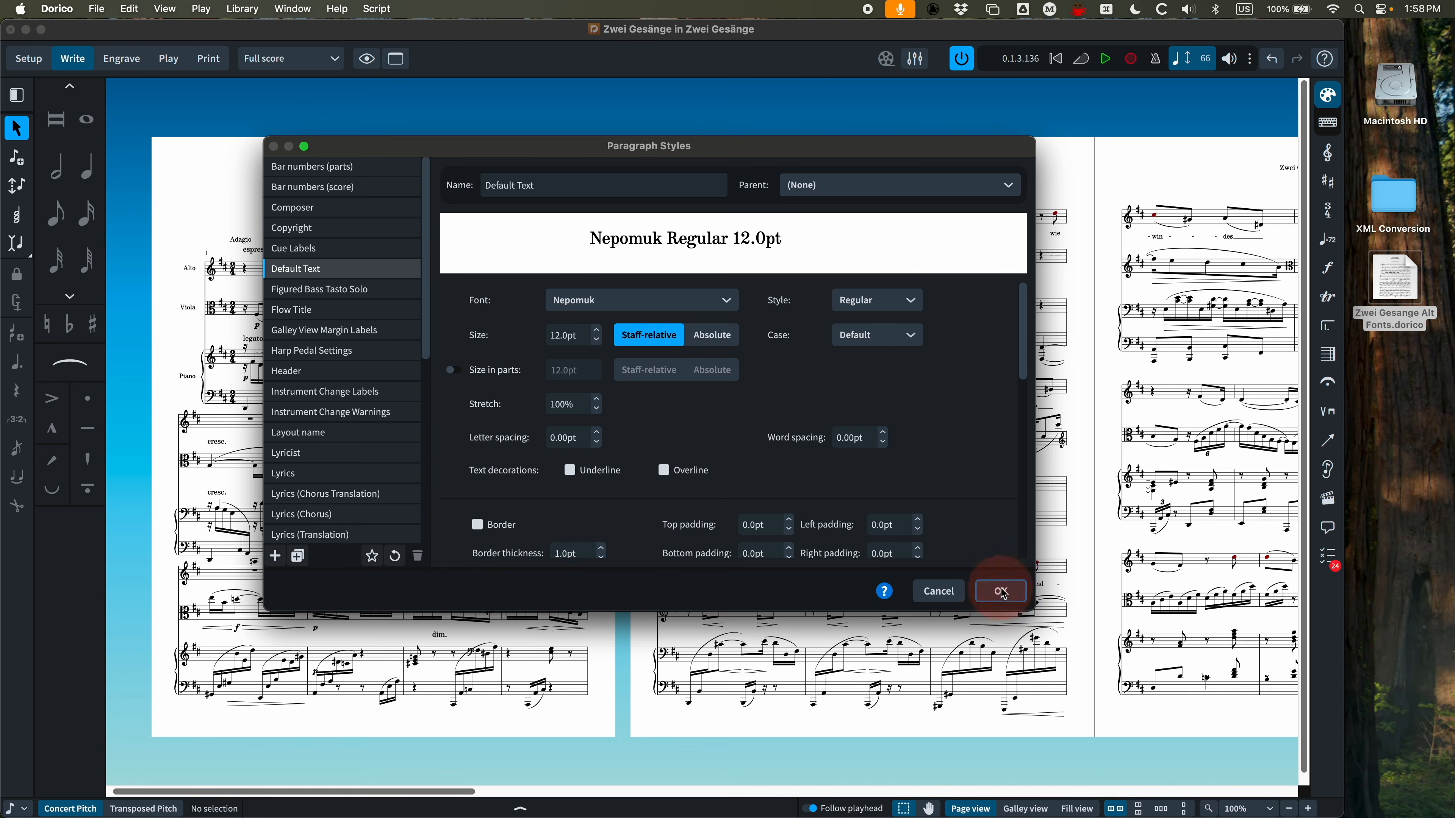
# Check which SMuFL font is selected in the Music Fonts dialog and leave it without changes
pyautogui.click(282, 9)
pyautogui.click(295, 32)
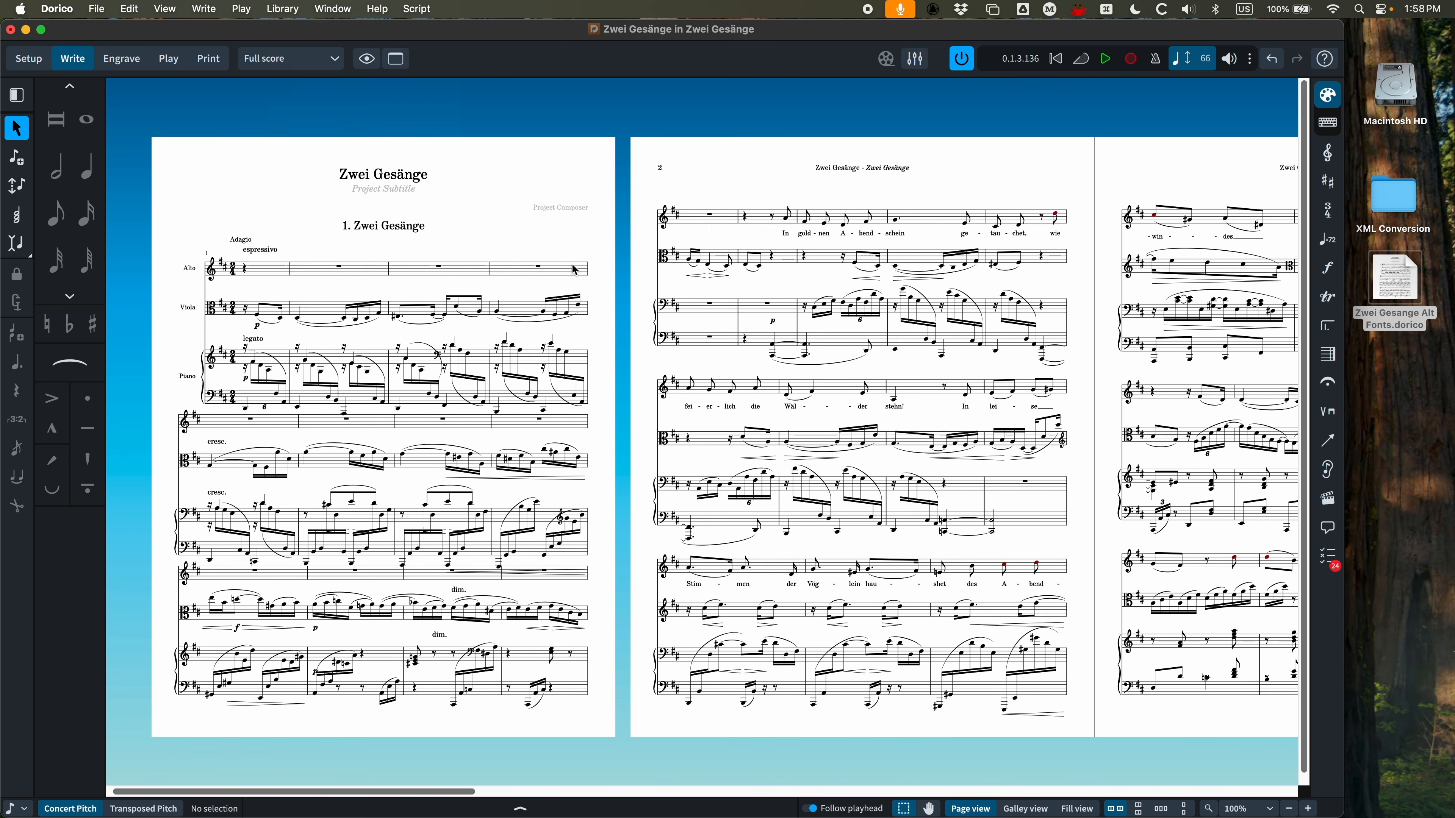
pyautogui.scroll(-5, 653, 461)
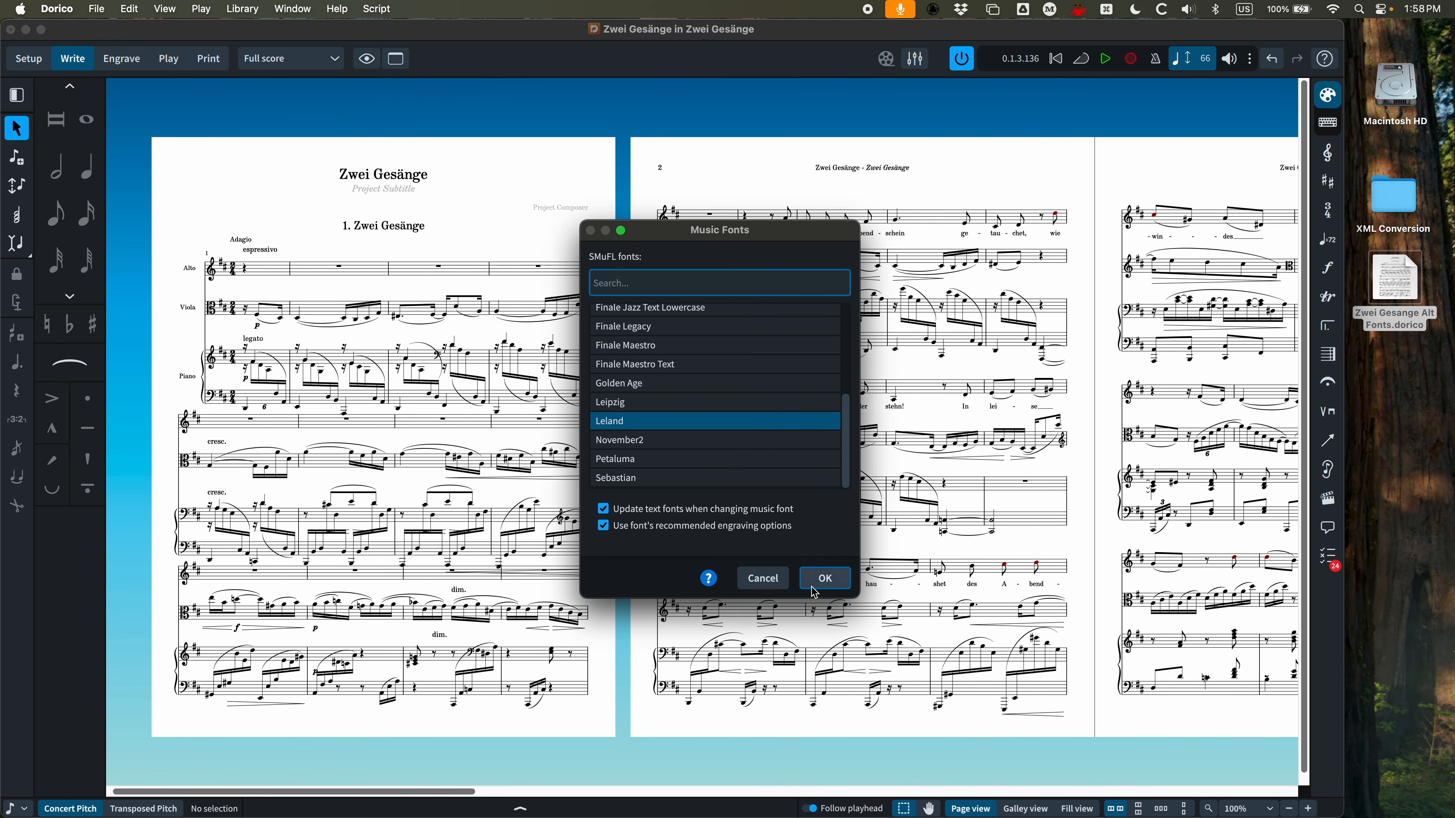
pyautogui.click(763, 579)
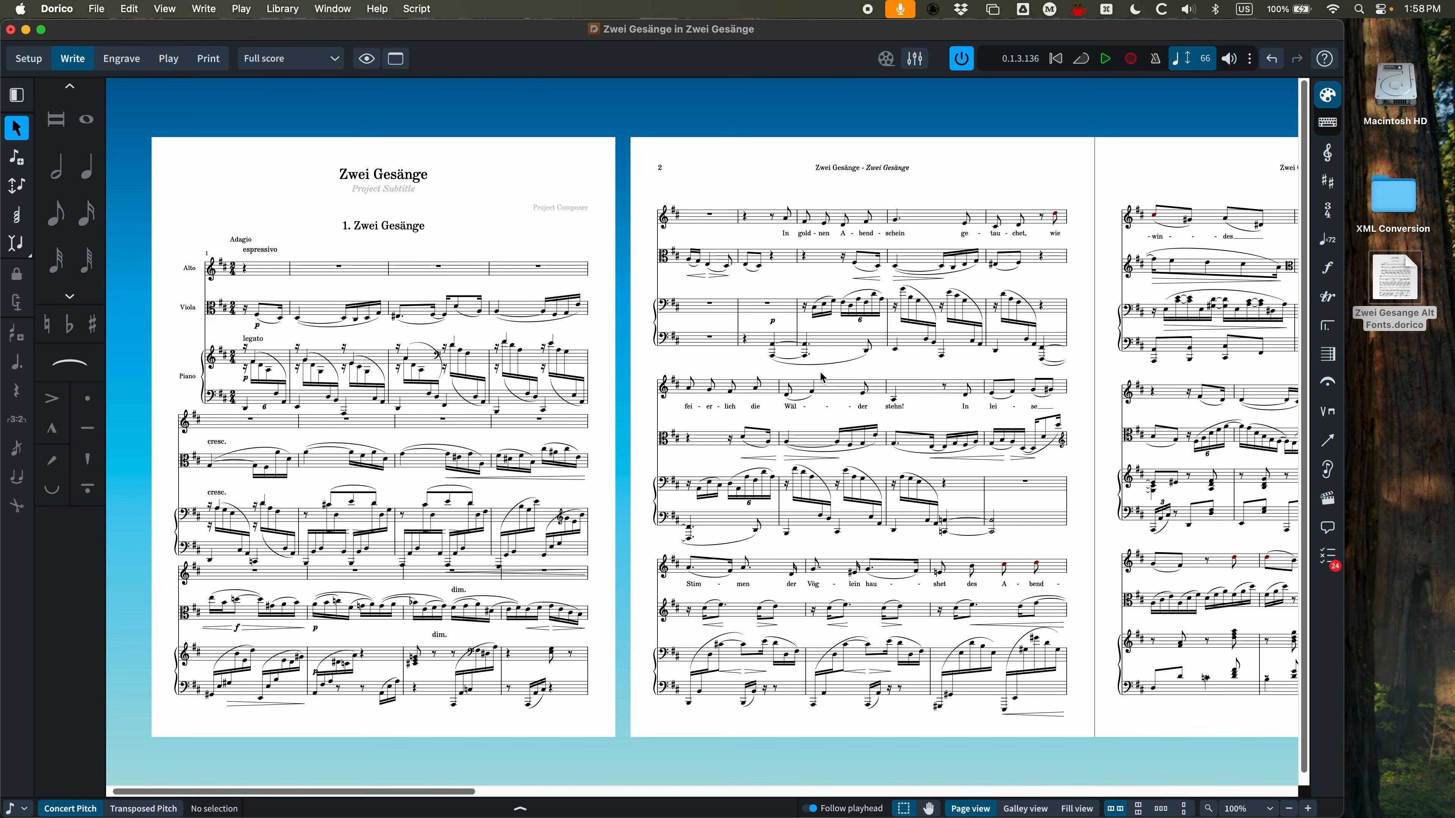
# View the Library Manager's Engraving Options comparison between Zwei Gesänge and the Zwei Gesange Alt Fonts project
pyautogui.click(283, 9)
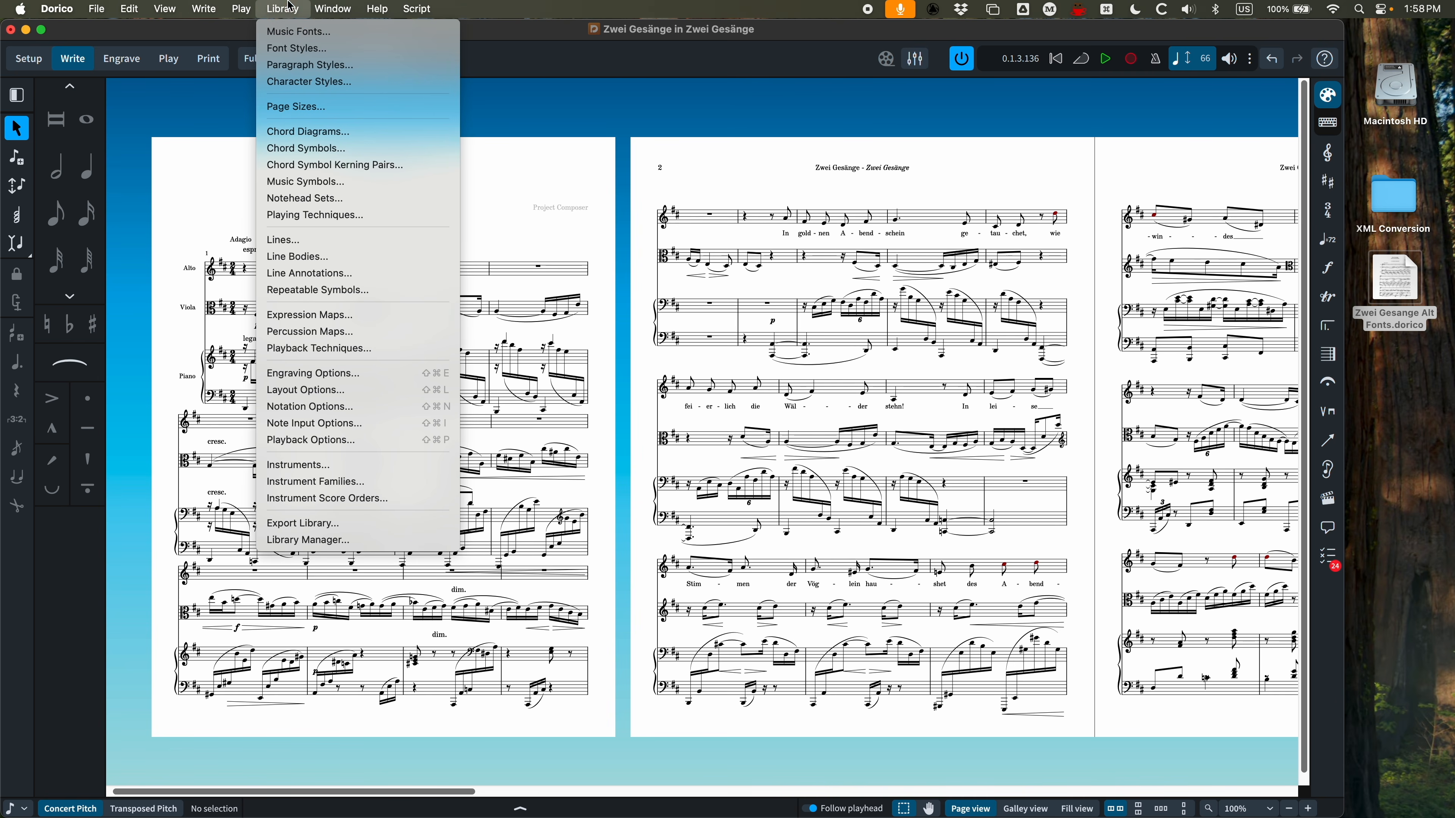
pyautogui.click(338, 540)
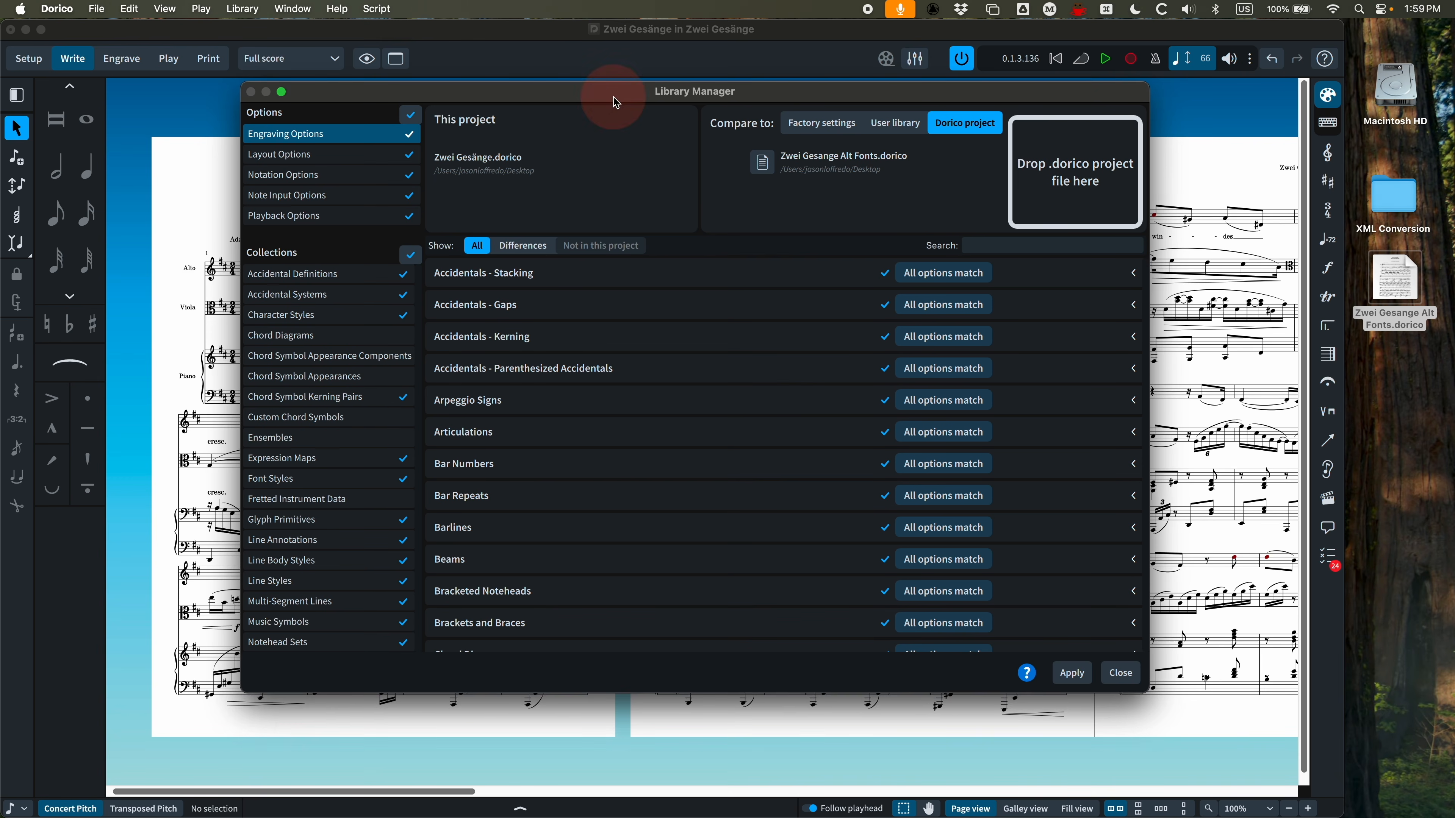
pyautogui.moveTo(614, 97); pyautogui.dragTo(613, 105)
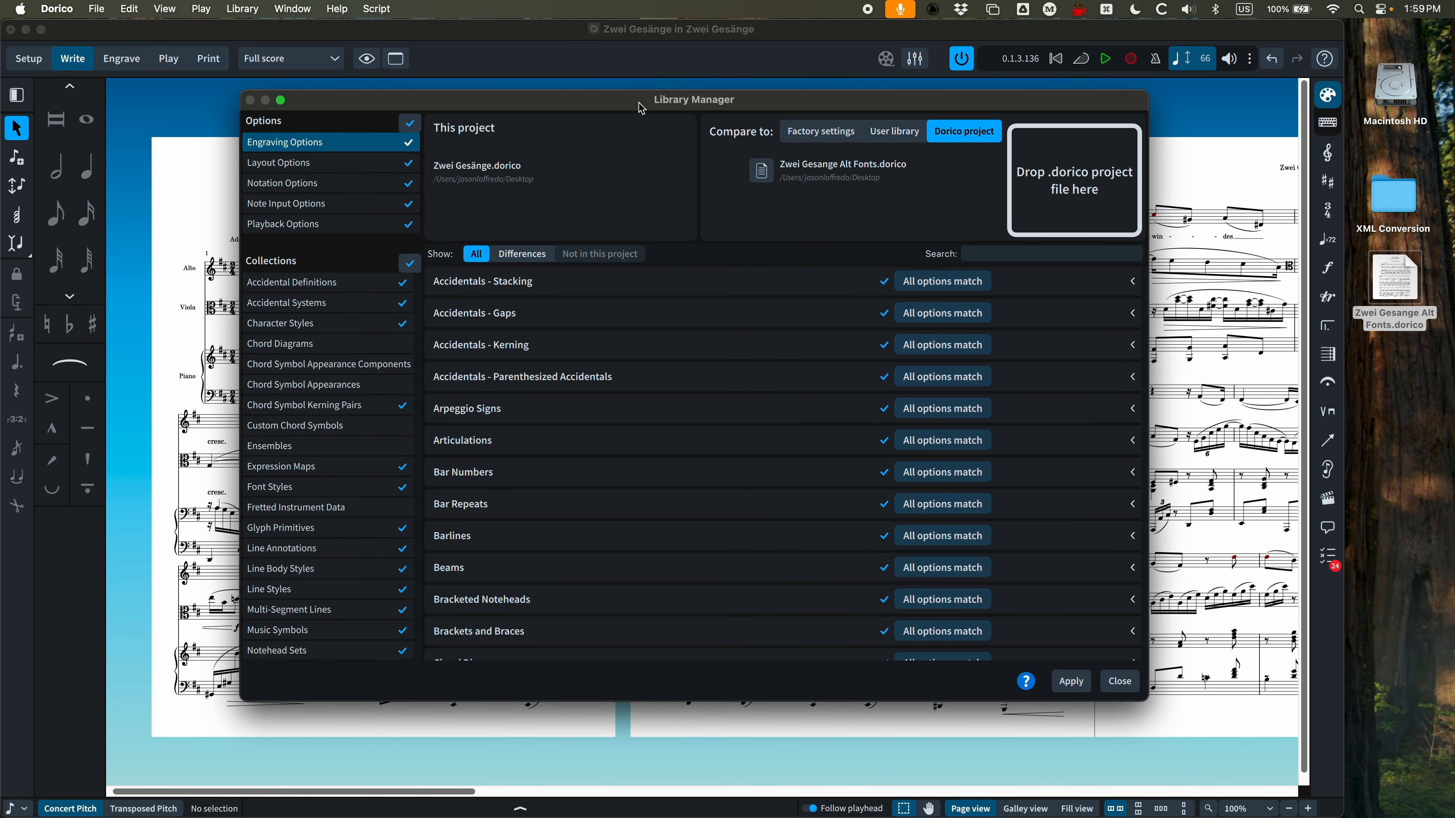